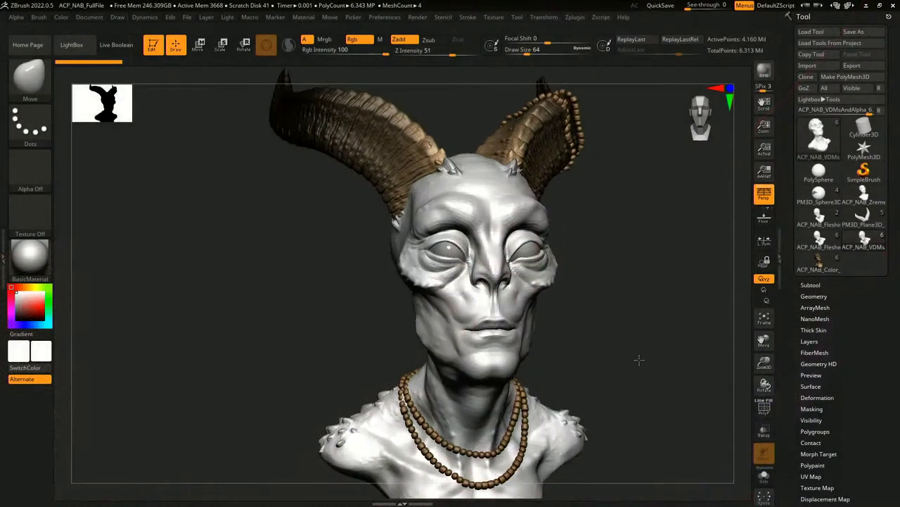
Step: Replace the horned bust with the PolySphere as the active tool
drag(639, 359, 624, 344)
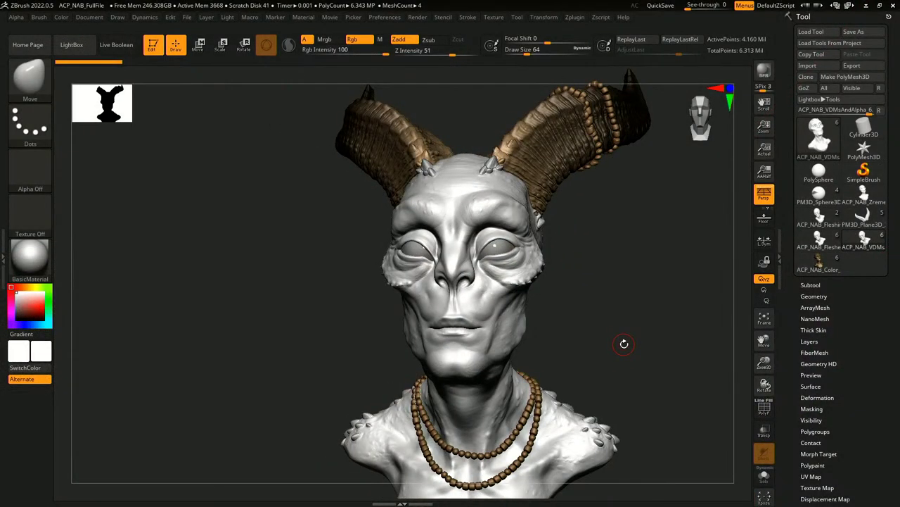
click(819, 171)
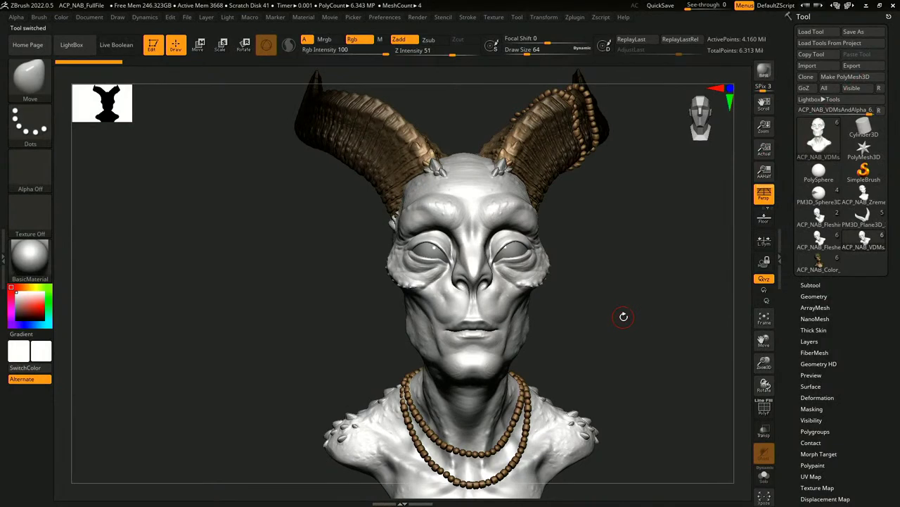
drag(623, 317, 605, 362)
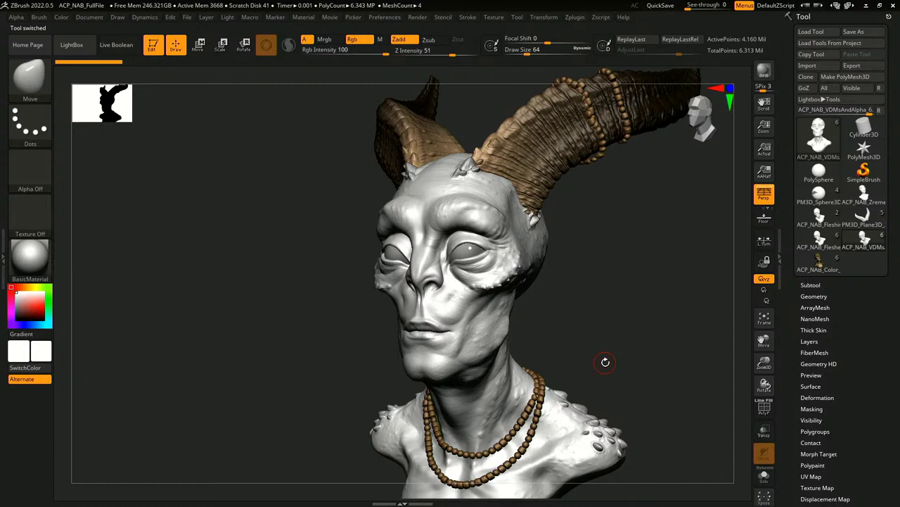
click(822, 173)
drag(596, 309, 492, 330)
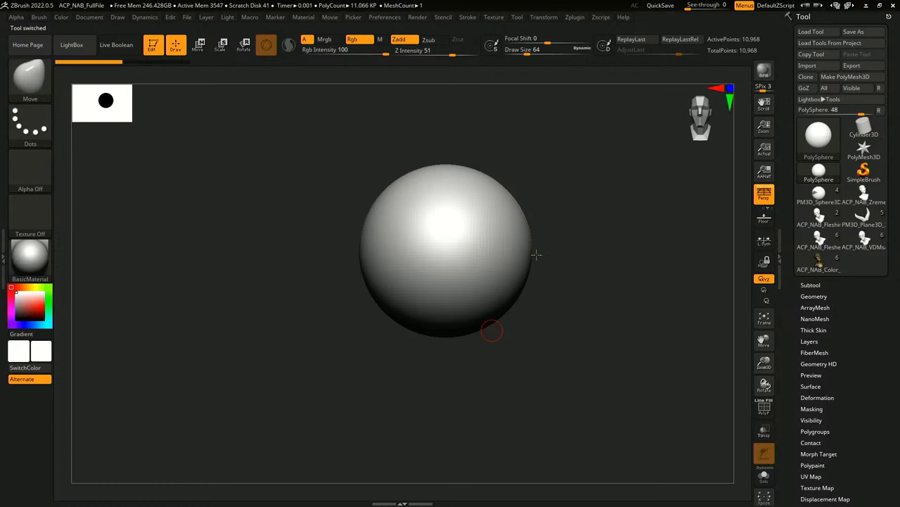
alt+drag(537, 255, 540, 252)
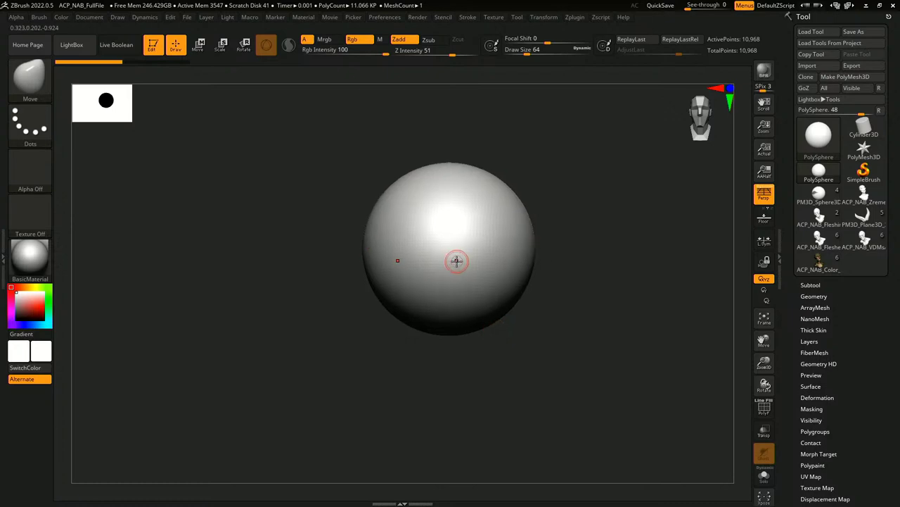
Step: Select the SnakeHook2 brush, skip its Sculptris Pro note, and set the draw size to about 657
key(b)
key(s)
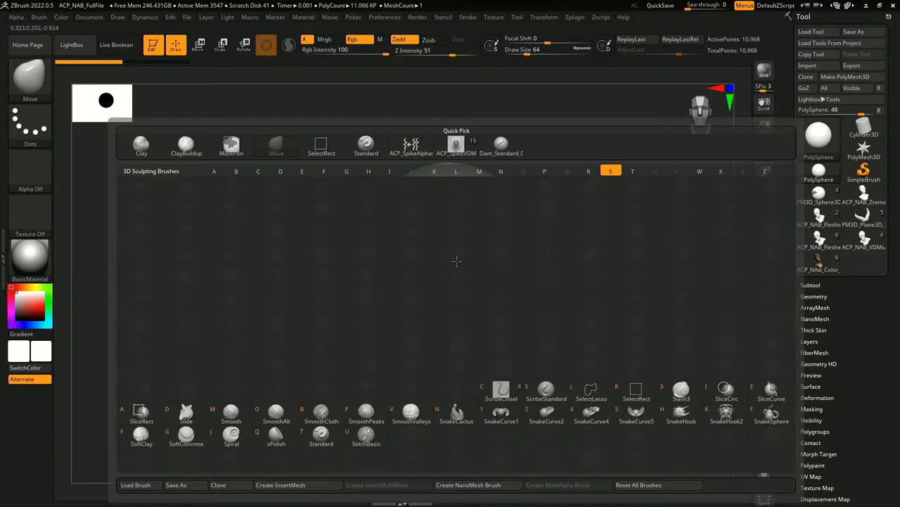
key(h)
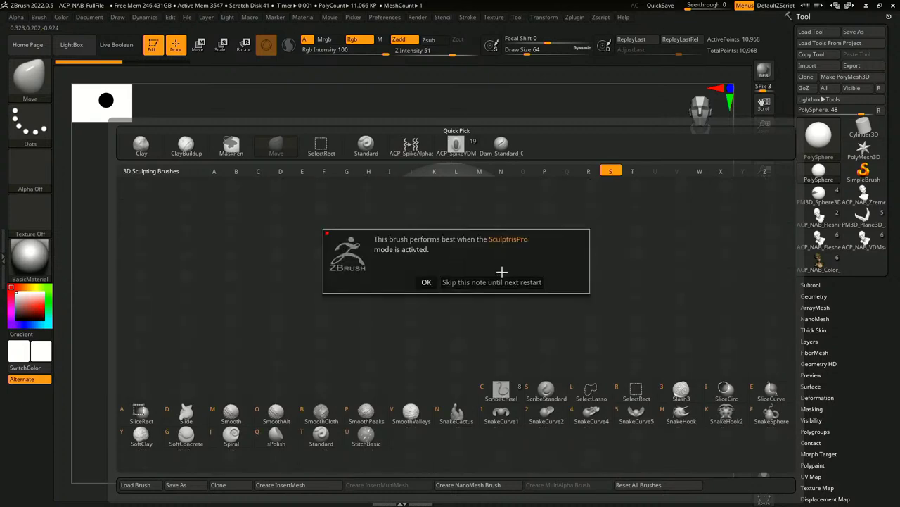
click(503, 280)
key(space)
drag(542, 199, 573, 199)
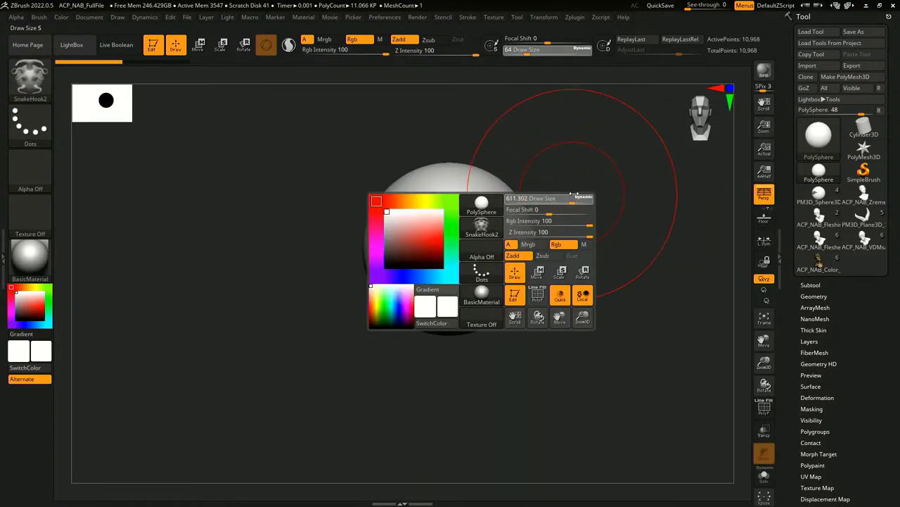
alt+drag(575, 303, 537, 265)
Step: Try to pull long symmetrical horns out of the sphere with Sculptris Pro off, inspect the stretched polygons, and undo the strokes
mouse_move(444, 244)
mouse_down()
mouse_move(454, 282)
mouse_move(686, 232)
mouse_move(674, 76)
mouse_up()
mouse_move(700, 113)
mouse_down()
mouse_move(661, 426)
mouse_move(613, 417)
mouse_up()
key(ctrl+z)
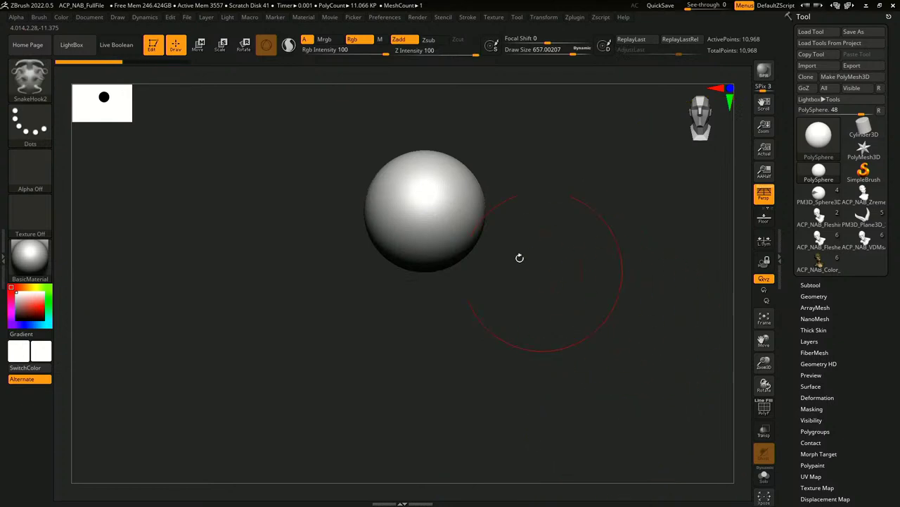
mouse_move(520, 258)
mouse_down()
mouse_move(619, 309)
mouse_move(692, 241)
mouse_move(566, 371)
mouse_up()
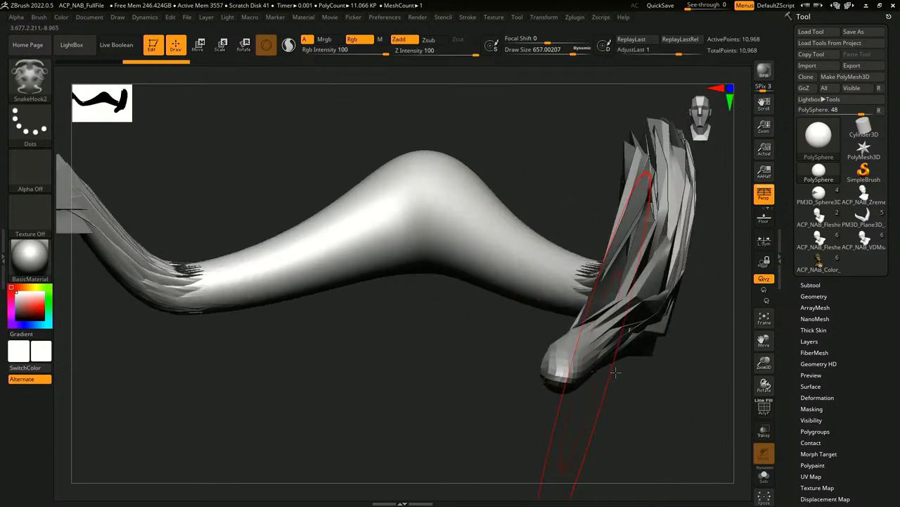
drag(672, 373, 625, 370)
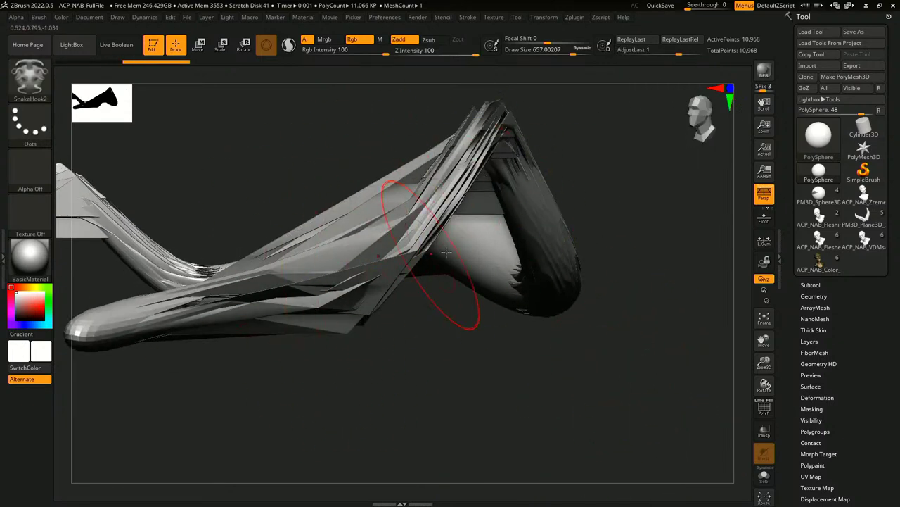
drag(457, 376, 549, 336)
drag(575, 232, 553, 226)
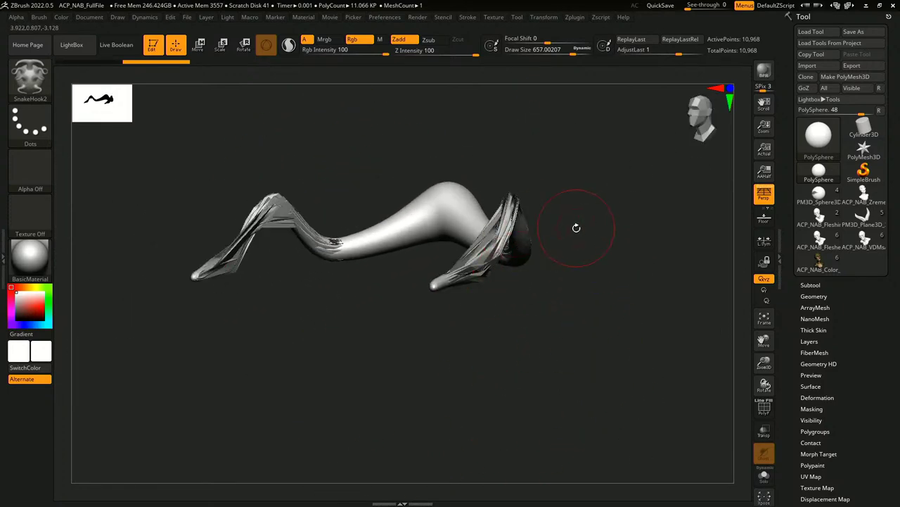
key(ctrl+z)
key(ctrl+z)
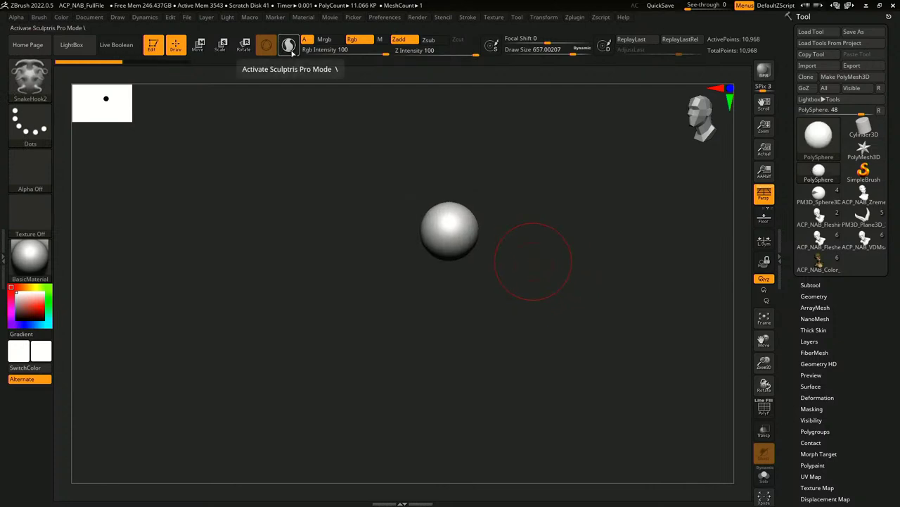
Step: Activate Sculptris Pro mode and pull a long curved horn out of each side of the sphere
click(289, 46)
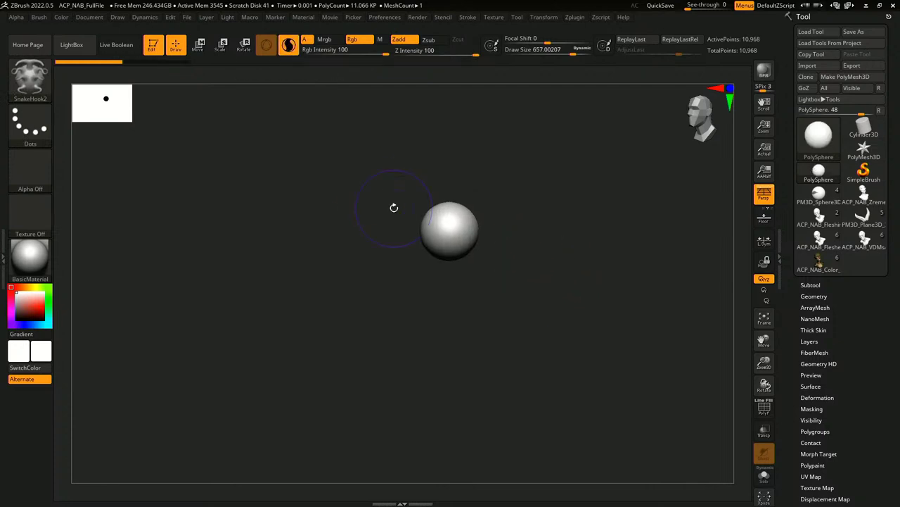
click(493, 235)
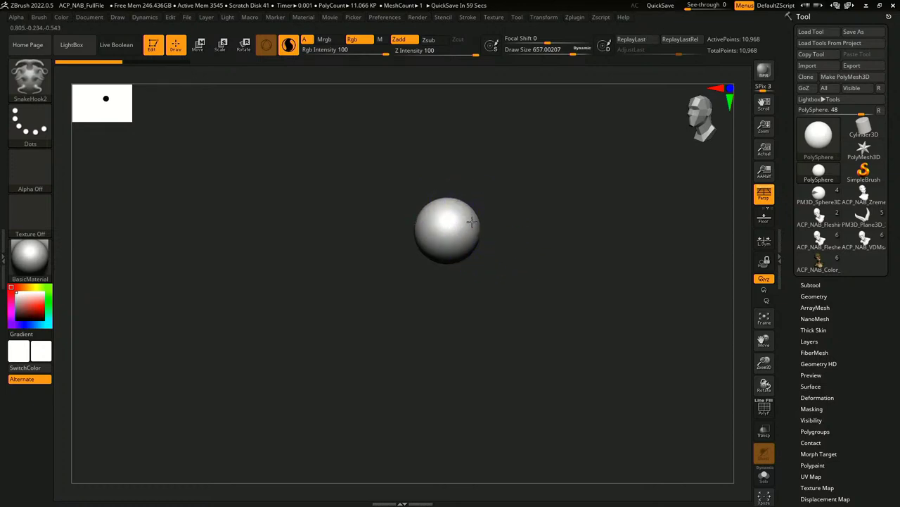
mouse_move(472, 221)
mouse_down()
mouse_move(605, 160)
mouse_move(563, 320)
mouse_up()
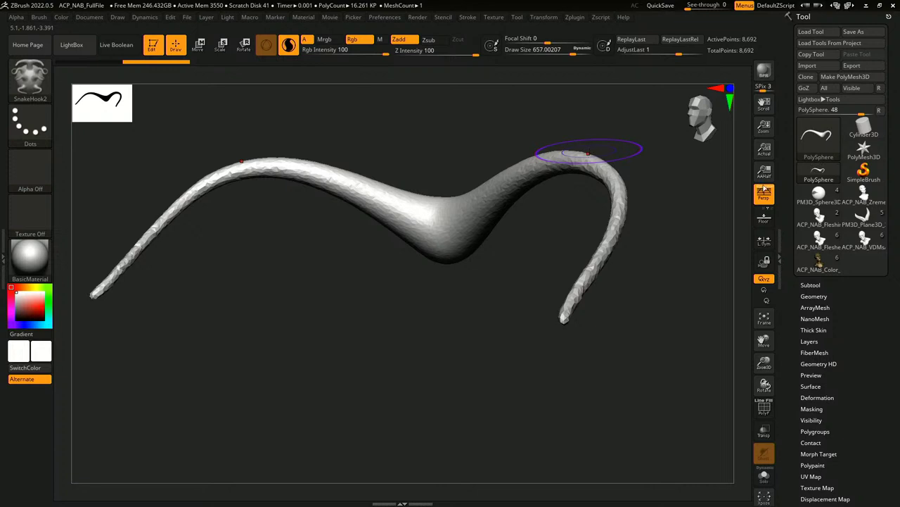
Step: Display the polyframe wireframe on the mesh and undo the horn strokes back to the plain sphere
click(768, 410)
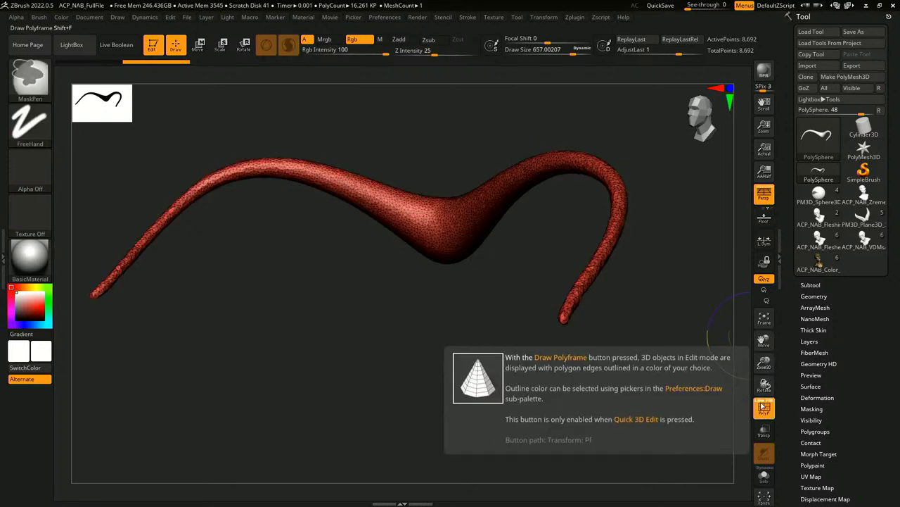
key(ctrl+z)
key(ctrl+z)
key(ctrl+z)
key(ctrl+z)
ctrl+right_drag(648, 306, 612, 299)
Step: Set the draw size to about 415, try pulling thicker curved horns from the sphere's sides, and undo them
key(space)
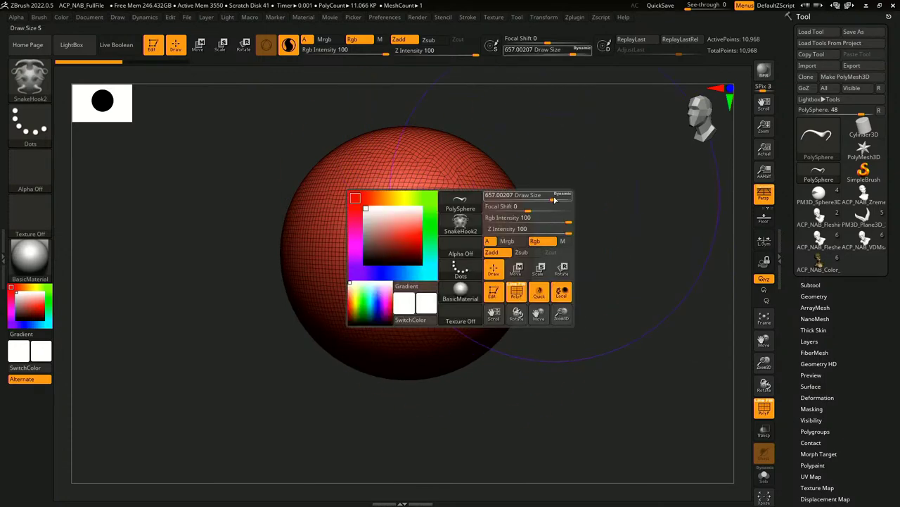
key(space)
drag(571, 221, 564, 220)
ctrl+right_drag(597, 310, 594, 278)
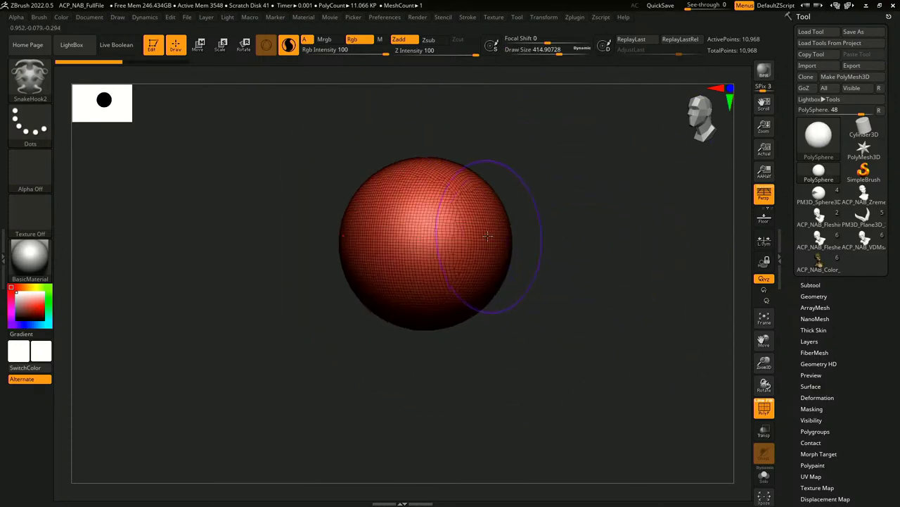
mouse_move(487, 235)
mouse_down()
mouse_move(513, 180)
mouse_move(566, 139)
mouse_move(633, 135)
mouse_move(661, 169)
mouse_move(651, 266)
mouse_move(616, 350)
mouse_move(591, 377)
mouse_up()
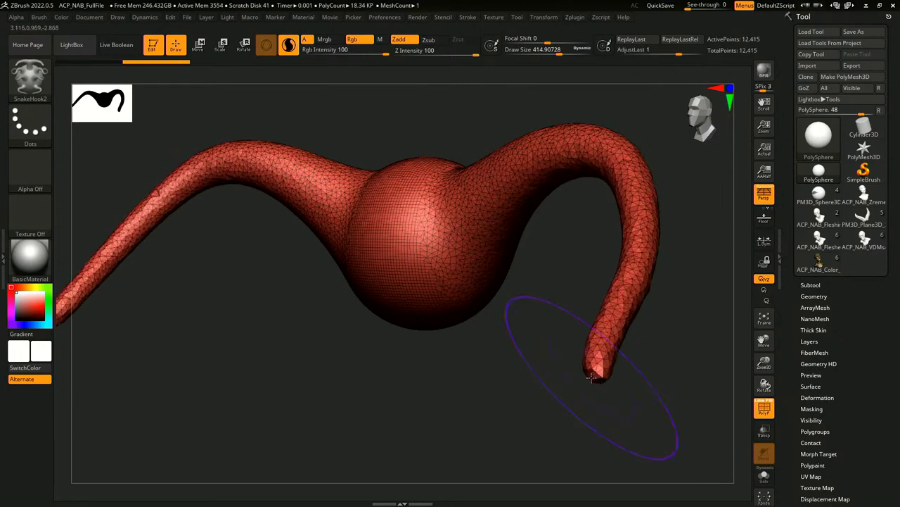
key(ctrl+z)
Step: Set the draw size to about 576 and pull the sphere's lower front down into a jaw
alt+drag(541, 349, 565, 285)
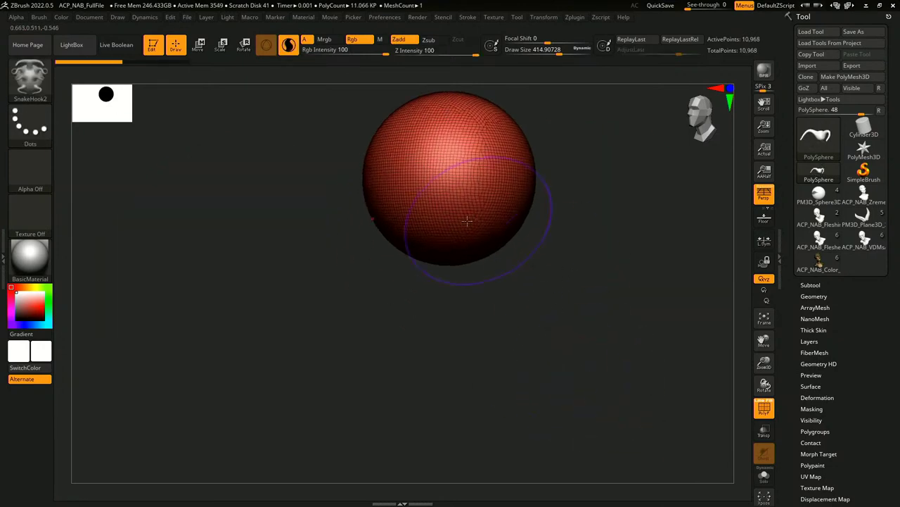
key(space)
mouse_move(456, 217)
mouse_down()
mouse_move(465, 217)
mouse_move(444, 245)
mouse_up()
key(ctrl+z)
key(ctrl+z)
key(ctrl+z)
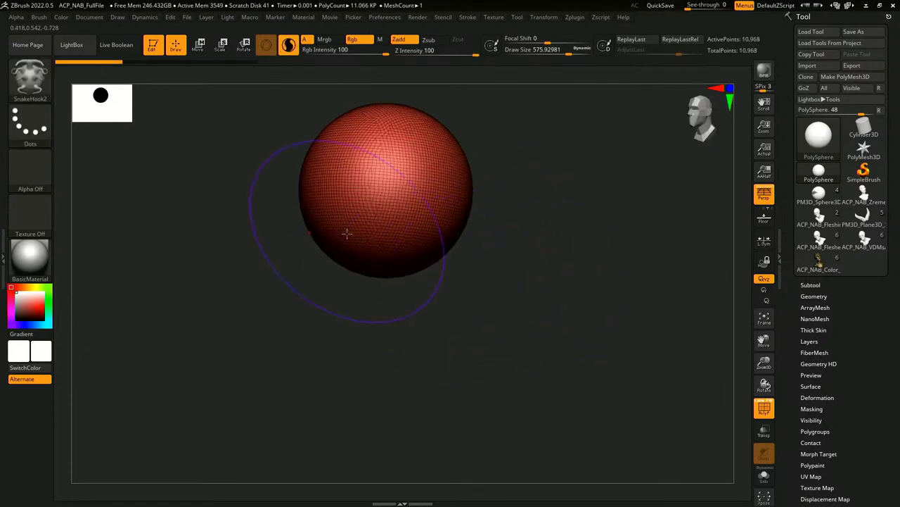
drag(347, 232, 343, 255)
drag(712, 118, 611, 214)
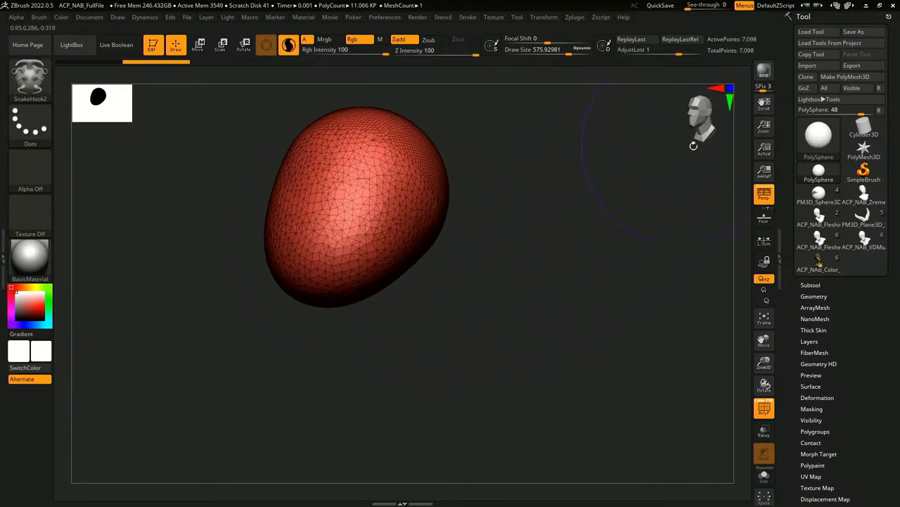
mouse_move(710, 126)
mouse_down()
mouse_move(661, 193)
mouse_move(581, 213)
mouse_move(486, 279)
mouse_move(464, 261)
mouse_move(483, 311)
mouse_move(448, 329)
mouse_up()
click(450, 244)
Step: Set the draw size to about 430 and pull the front of the head forward to build up the face
key(space)
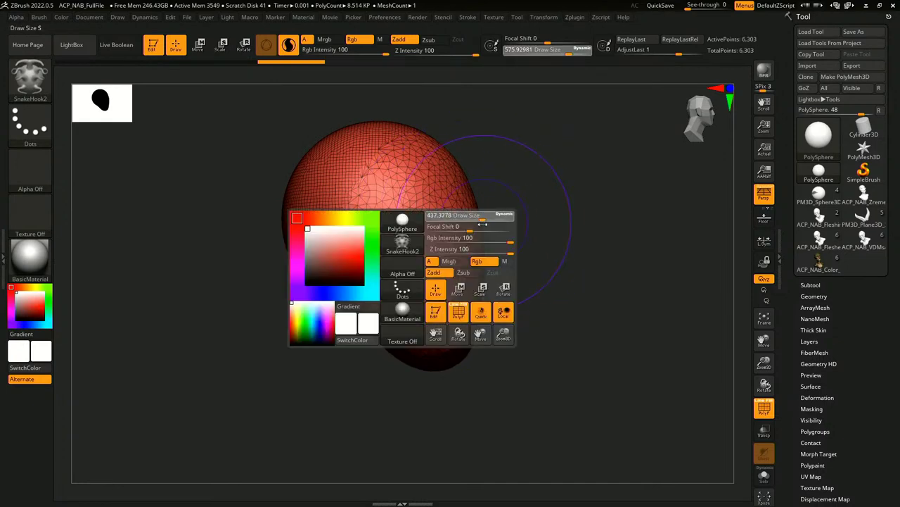
mouse_move(490, 219)
mouse_down()
mouse_move(472, 214)
mouse_move(468, 190)
mouse_up()
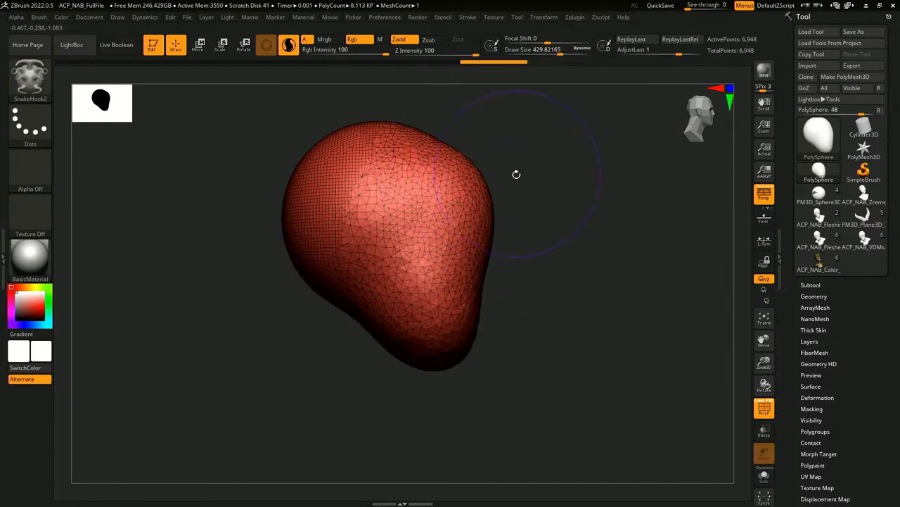
drag(516, 174, 505, 163)
alt+drag(395, 329, 477, 291)
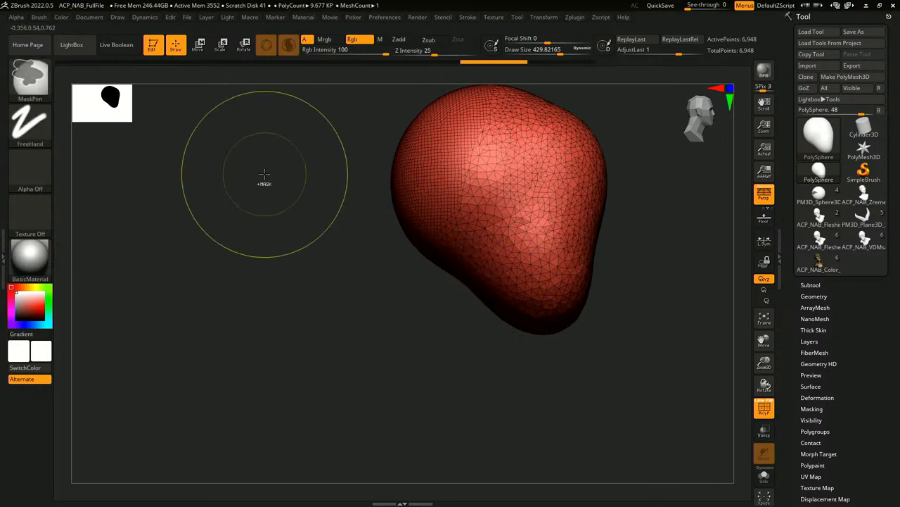
Step: Mask the lower back of the head with the MaskLasso brush and invert the mask to isolate the neck area
click(29, 78)
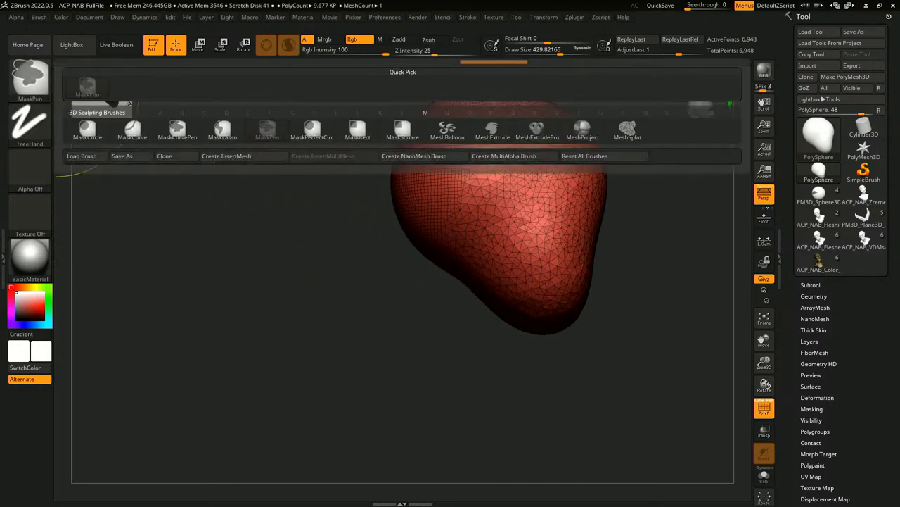
click(222, 128)
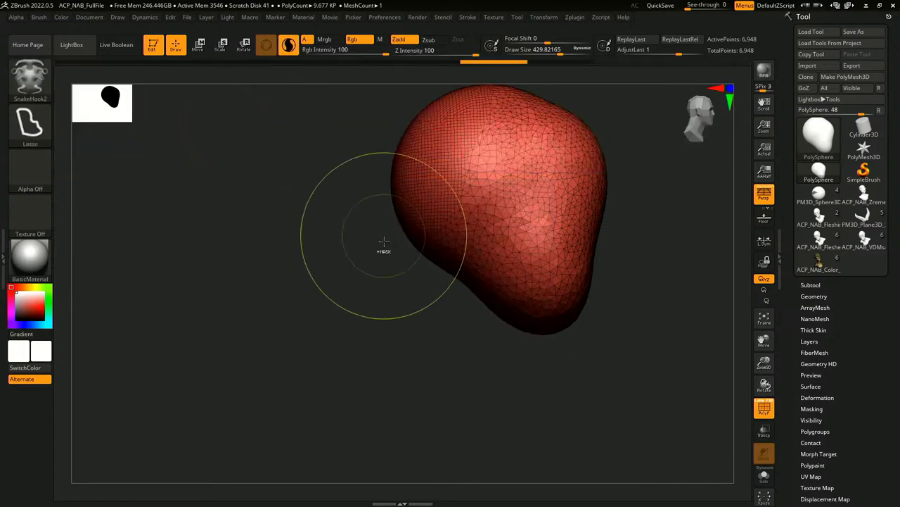
ctrl+drag(481, 272, 483, 367)
mouse_move(529, 370)
mouse_down()
mouse_move(549, 332)
mouse_move(537, 358)
mouse_move(553, 371)
mouse_up()
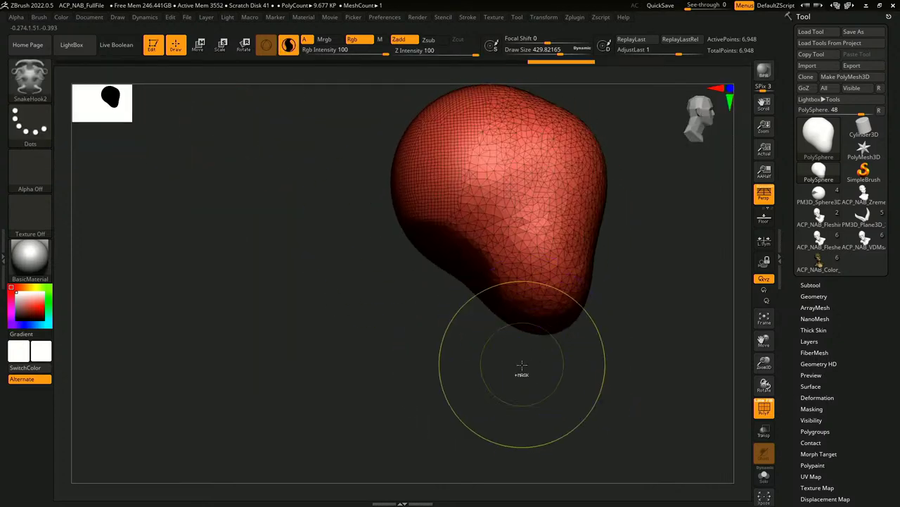
ctrl+click(519, 362)
Step: Pull the unmasked area downward from the underside of the head to form a neck
drag(447, 262, 445, 314)
shift+drag(567, 370, 505, 369)
mouse_move(462, 299)
mouse_down()
mouse_move(446, 296)
mouse_move(435, 394)
mouse_up()
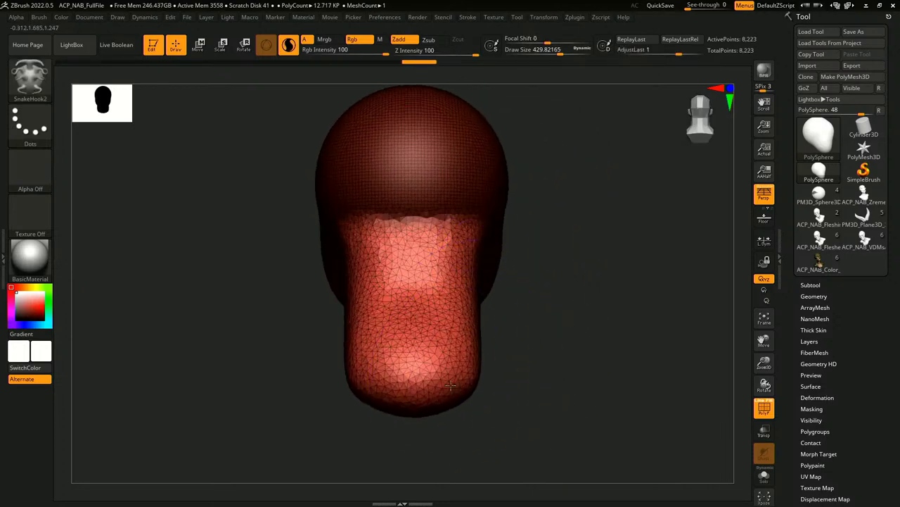
mouse_move(535, 404)
mouse_down()
mouse_move(561, 382)
mouse_move(577, 328)
mouse_move(593, 320)
mouse_up()
drag(525, 368, 467, 381)
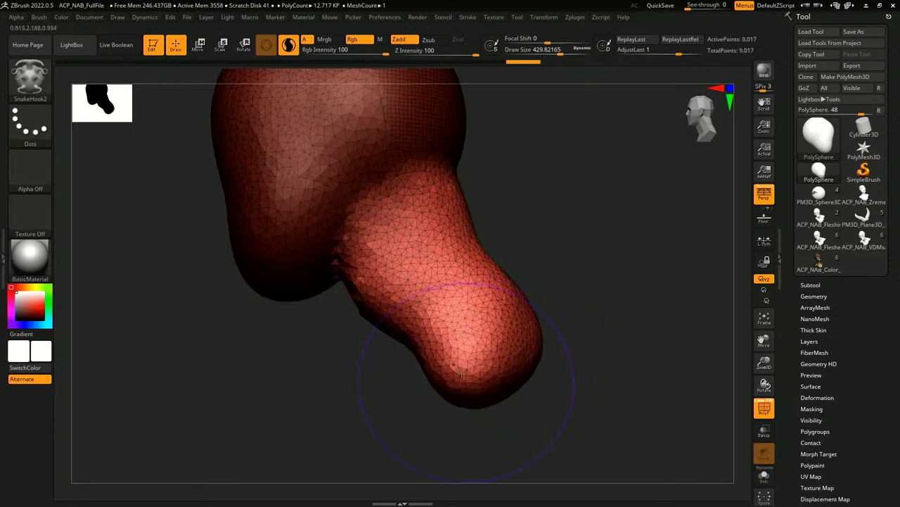
Step: Pull the base of the neck forward into a chest and outward into two symmetrical shoulders
drag(436, 351, 367, 390)
mouse_move(422, 366)
mouse_down()
mouse_move(476, 324)
mouse_move(497, 341)
mouse_move(534, 344)
mouse_move(519, 362)
mouse_move(548, 292)
mouse_move(615, 316)
mouse_up()
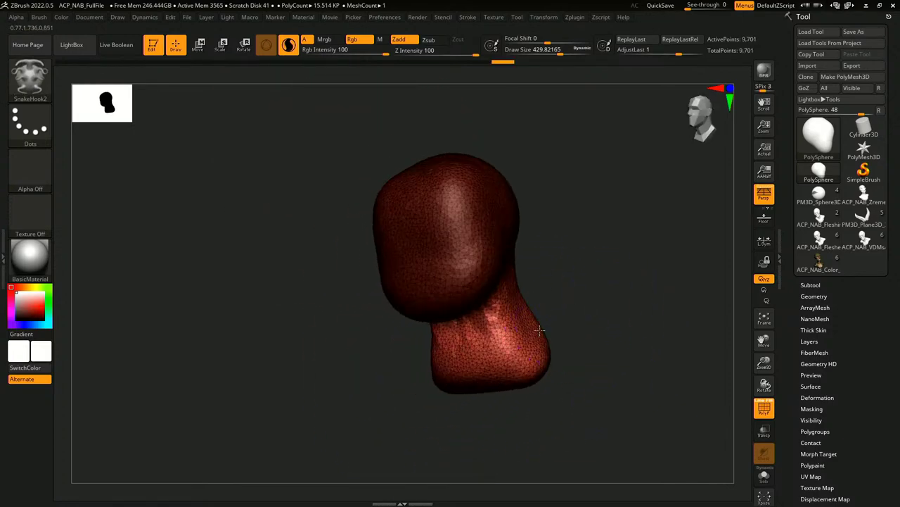
mouse_move(539, 330)
mouse_down()
mouse_move(575, 329)
mouse_move(595, 345)
mouse_move(579, 326)
mouse_move(570, 334)
mouse_up()
key(ctrl+z)
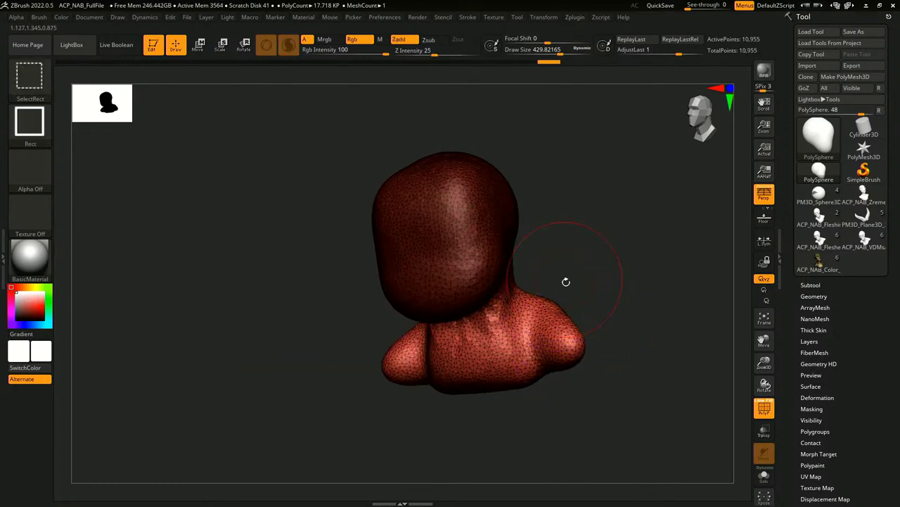
Step: Scale the unmasked bust narrower across its width to about 0.82 in front view
shift+drag(567, 282, 607, 292)
key(e)
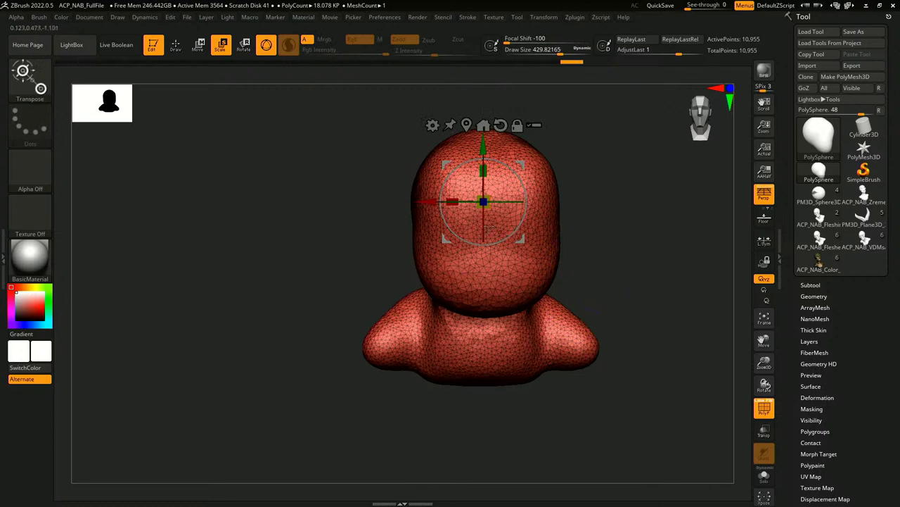
drag(454, 200, 470, 198)
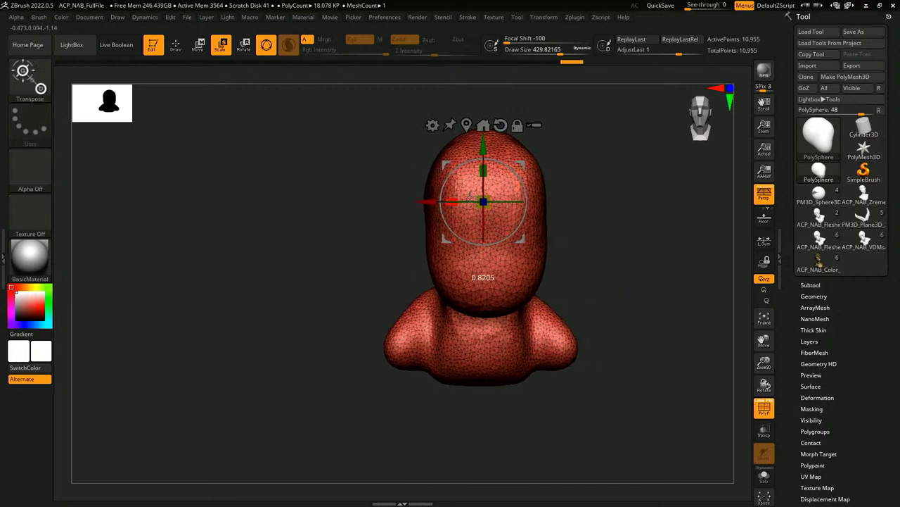
Step: Reshape the lower face and neck of the bust with the SnakeHook2 brush
key(b)
click(466, 145)
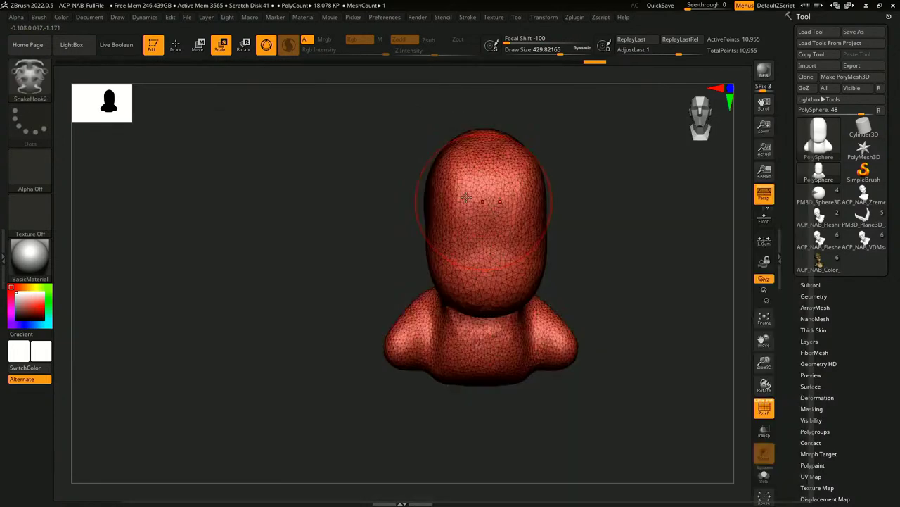
drag(509, 276, 501, 270)
drag(611, 369, 487, 377)
drag(512, 297, 524, 271)
mouse_move(503, 191)
mouse_down()
mouse_move(523, 211)
mouse_move(543, 205)
mouse_move(603, 253)
mouse_up()
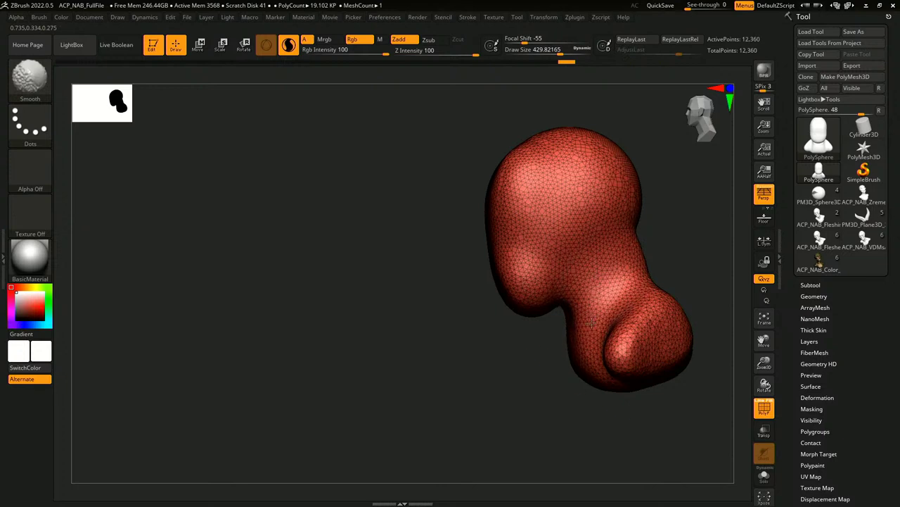
Step: Pull the front of the chest down and forward with SnakeHook2, and reduce the draw size to about 338
drag(568, 378, 579, 354)
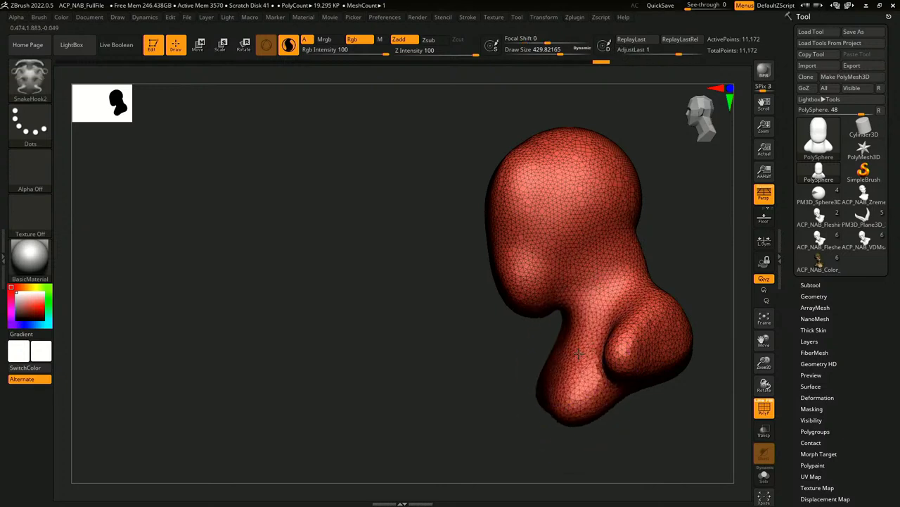
key(space)
drag(593, 261, 586, 261)
drag(546, 306, 556, 291)
right_drag(574, 313, 604, 301)
ctrl+drag(598, 294, 608, 288)
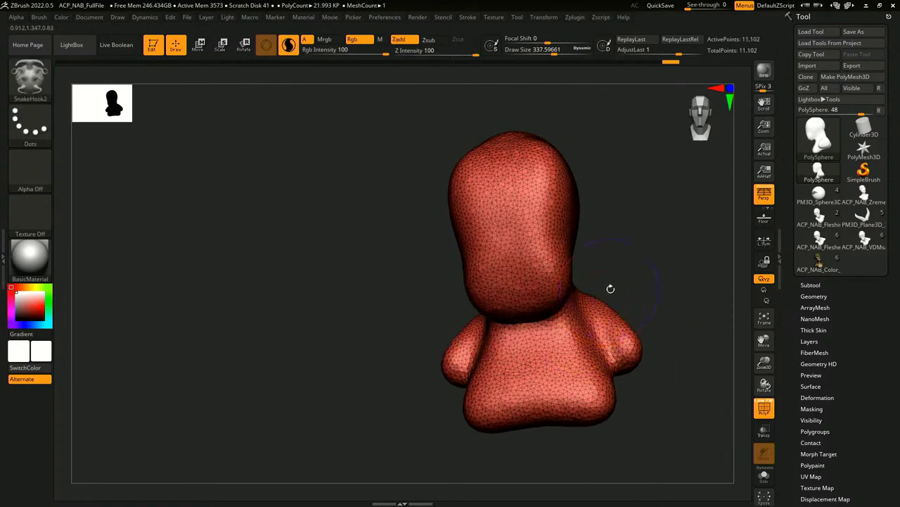
Step: Pull the shoulders outward symmetrically with SnakeHook2 and smooth them lightly
mouse_move(610, 288)
right_down()
mouse_move(640, 289)
mouse_move(645, 317)
mouse_move(614, 320)
right_up()
drag(617, 339, 635, 351)
shift+drag(628, 340, 622, 334)
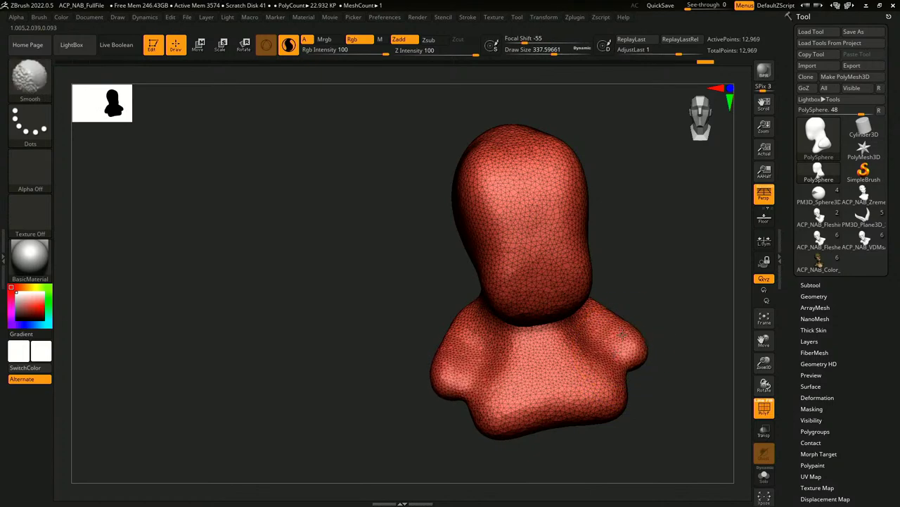
key(ctrl+z)
Step: Smooth the chest and shoulders into one rounded form with a draw size of about 476
key(space)
drag(641, 280, 653, 278)
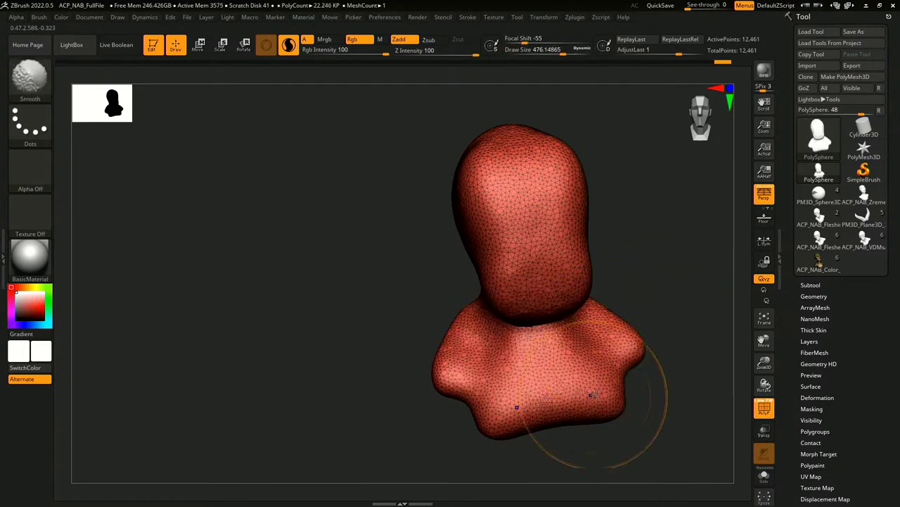
mouse_move(592, 397)
shift+mouse_down()
mouse_move(603, 345)
mouse_move(611, 344)
shift+mouse_up()
key(ctrl+z)
key(ctrl+z)
key(ctrl+z)
key(ctrl+z)
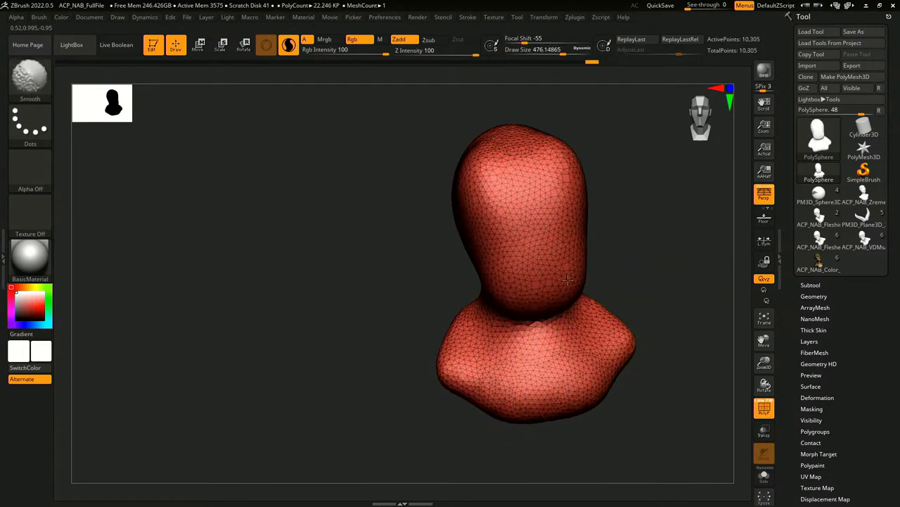
key(ctrl+z)
key(ctrl+z)
key(ctrl+z)
key(ctrl+z)
key(ctrl+z)
key(ctrl+z)
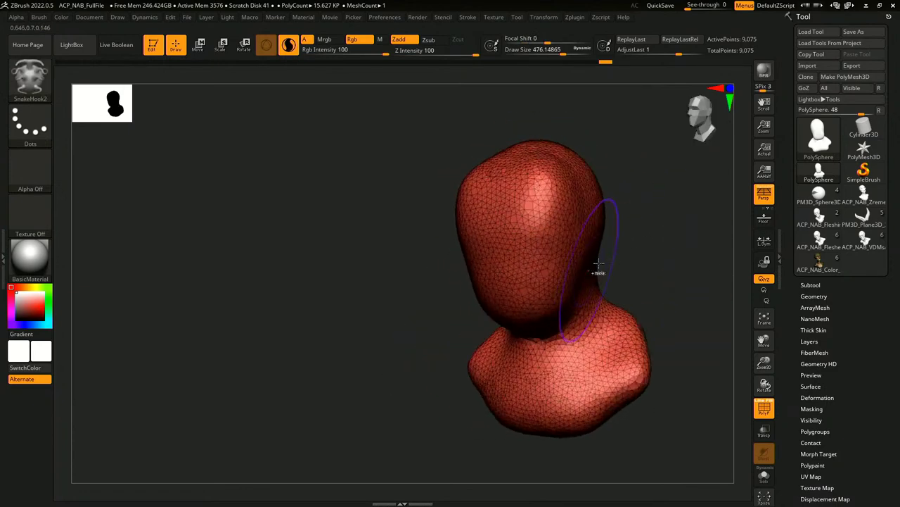
Step: Switch to the Move brush and reshape the head with a draw size of about 422
key(b)
key(m)
key(v)
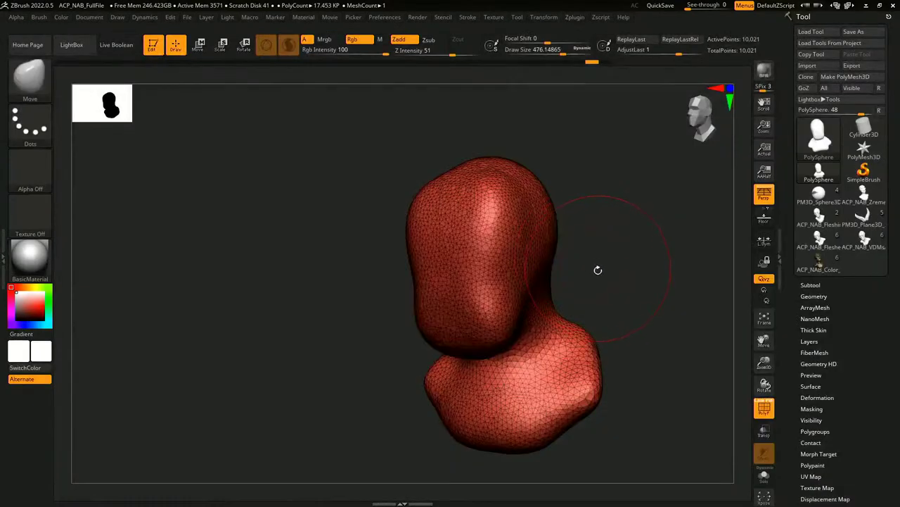
shift+drag(598, 269, 550, 278)
key(space)
mouse_move(488, 323)
mouse_down()
mouse_move(475, 328)
mouse_move(565, 319)
mouse_up()
right_drag(565, 318, 464, 356)
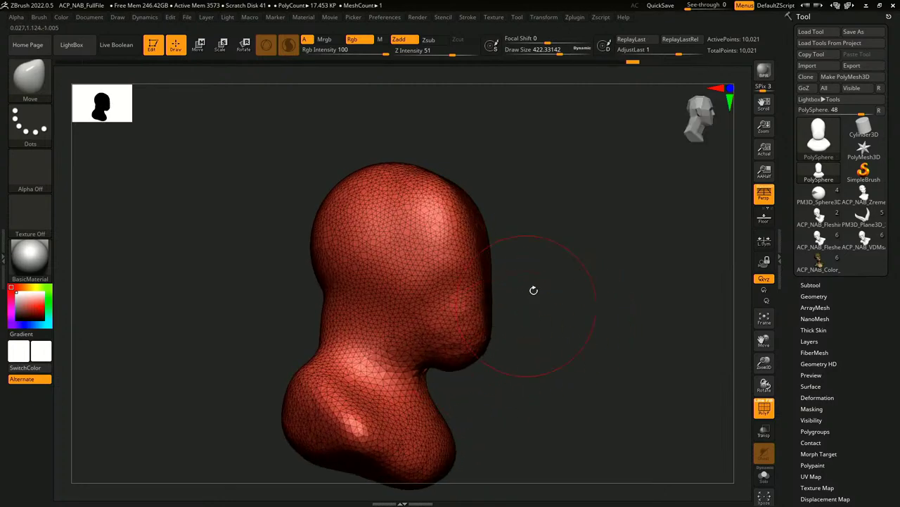
Step: Shape the chin, jaw and neck profile at a draw size of about 344, and smooth the jaw and nape
alt+drag(538, 287, 594, 276)
key(space)
mouse_move(593, 270)
mouse_down()
mouse_move(581, 267)
mouse_move(572, 302)
mouse_up()
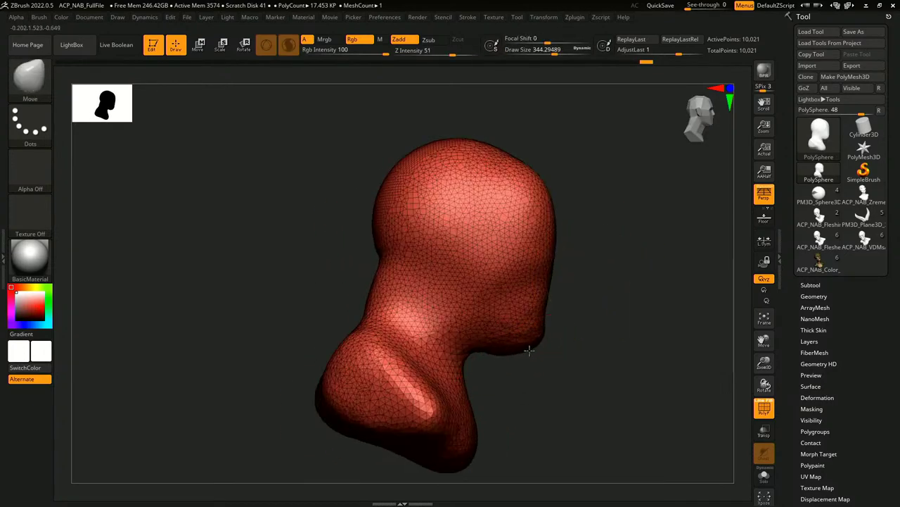
shift+drag(526, 264, 492, 276)
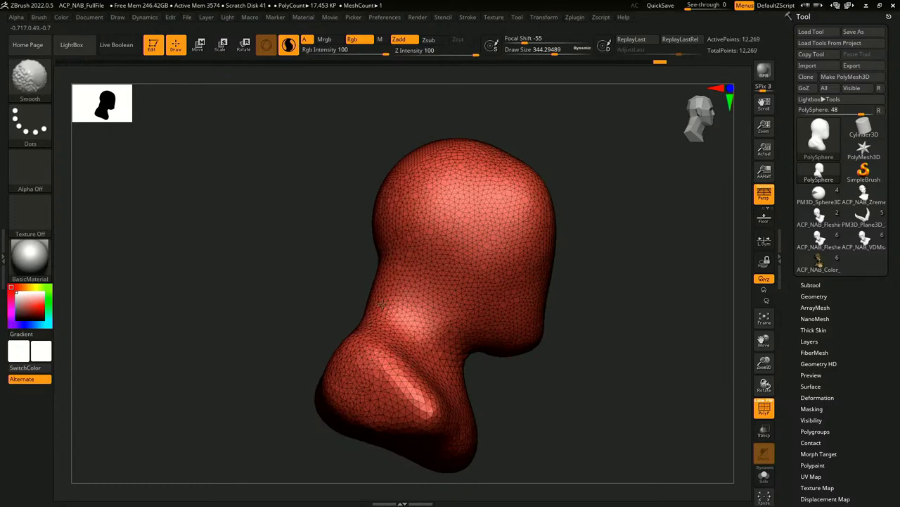
shift+drag(383, 304, 418, 335)
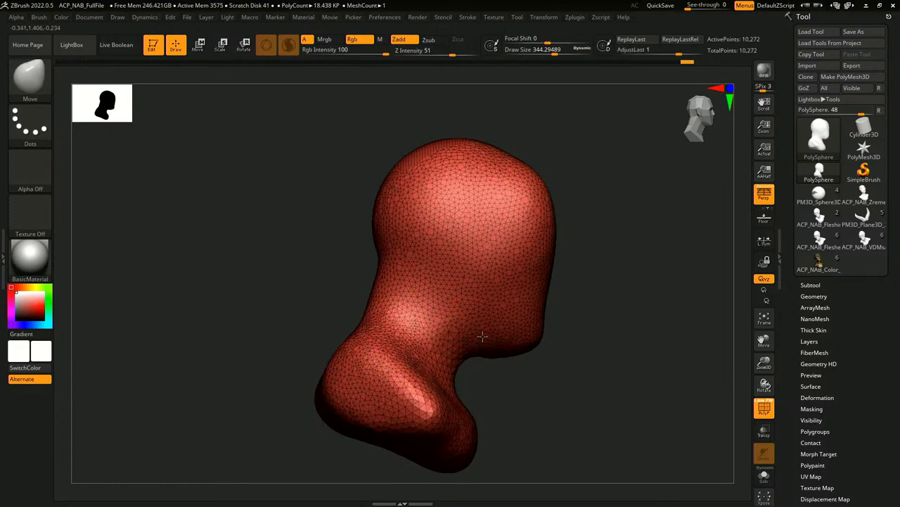
Step: Refine the contours of the chest, shoulders and neck with the Move brush, and hide the polyframe
mouse_move(449, 410)
right_down()
mouse_move(382, 375)
mouse_move(380, 384)
right_up()
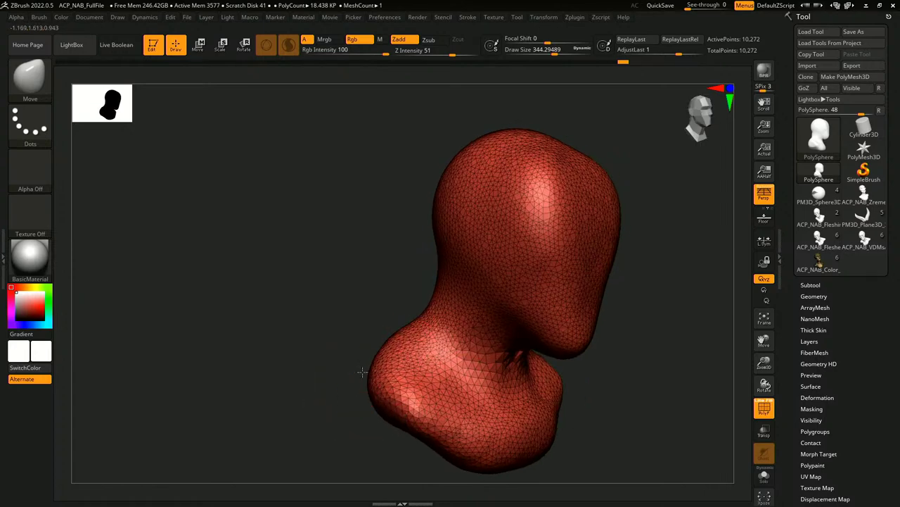
mouse_move(584, 367)
shift+right_down()
mouse_move(517, 366)
mouse_move(566, 332)
shift+right_up()
drag(587, 404, 573, 398)
drag(536, 426, 527, 445)
drag(514, 444, 506, 467)
mouse_move(548, 433)
mouse_down()
mouse_move(557, 446)
mouse_move(561, 421)
mouse_up()
drag(589, 386, 572, 375)
right_drag(584, 374, 633, 368)
click(763, 407)
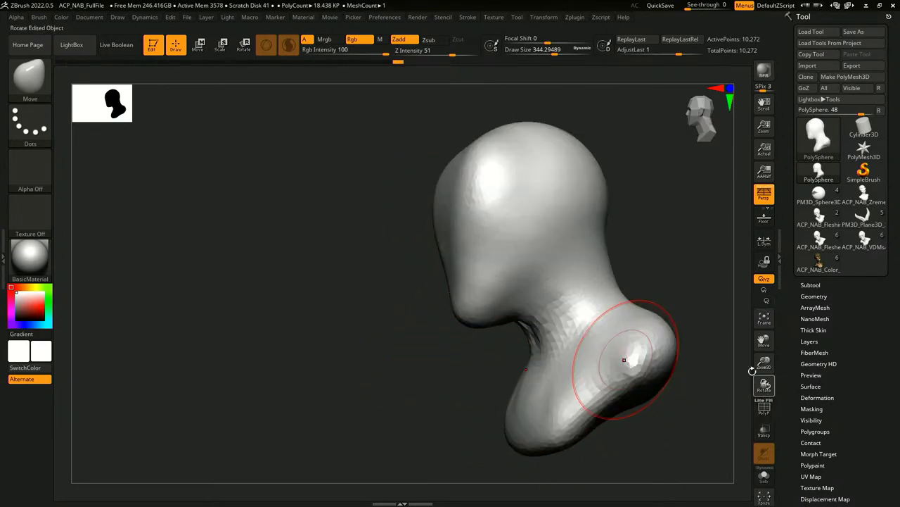
Step: Adjust the chest, shoulders and jaw with the Move brush at draw sizes of about 550 and 338
alt+right_drag(645, 269, 544, 275)
key(space)
drag(563, 264, 578, 262)
right_drag(577, 263, 585, 299)
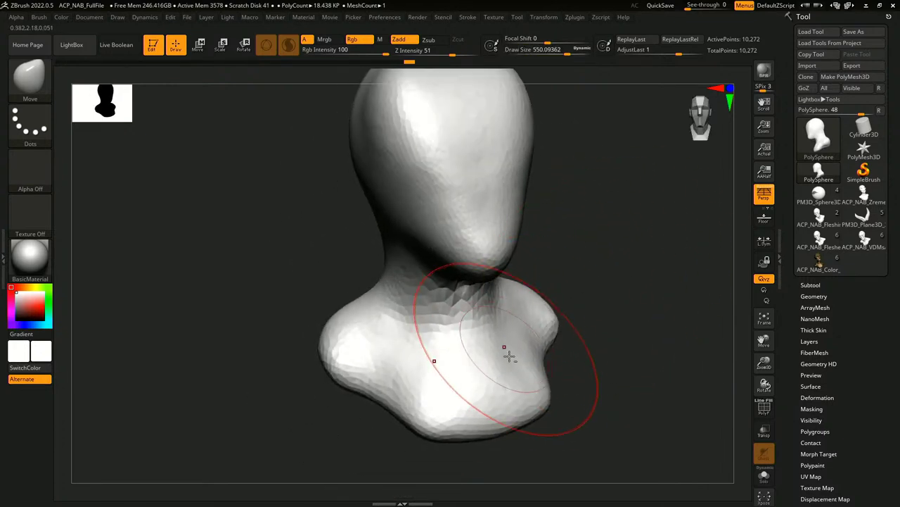
right_drag(508, 352, 555, 286)
key(space)
drag(556, 285, 509, 293)
right_drag(515, 300, 546, 308)
key(space)
click(532, 301)
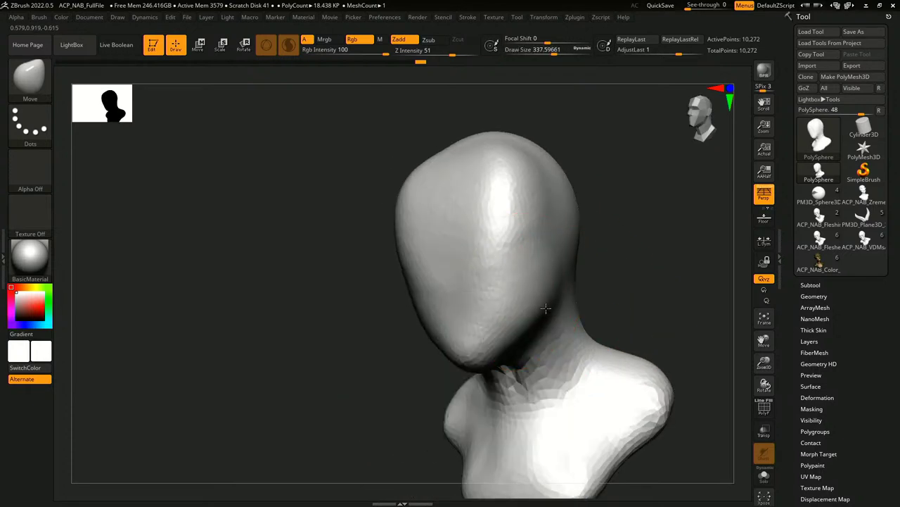
Step: Push two symmetrical eye sockets into the face with the Move brush, and smooth them at a draw size of about 212
right_drag(609, 265, 546, 256)
drag(520, 253, 502, 238)
drag(536, 234, 517, 240)
key(space)
mouse_move(501, 241)
right_down()
mouse_move(549, 275)
mouse_move(504, 248)
mouse_move(529, 237)
right_up()
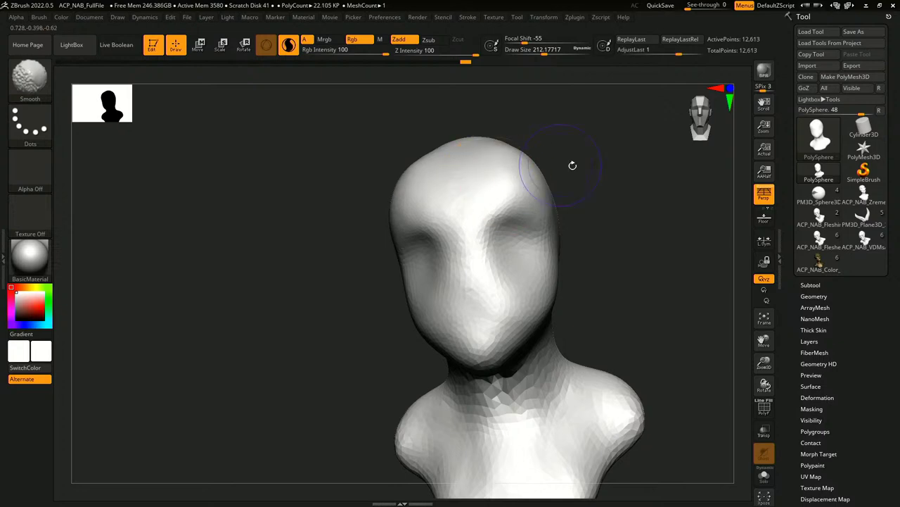
Step: Show the polyframe and smooth the front and side of the head at a draw size of about 212
mouse_move(572, 165)
right_down()
mouse_move(584, 277)
mouse_move(732, 208)
right_up()
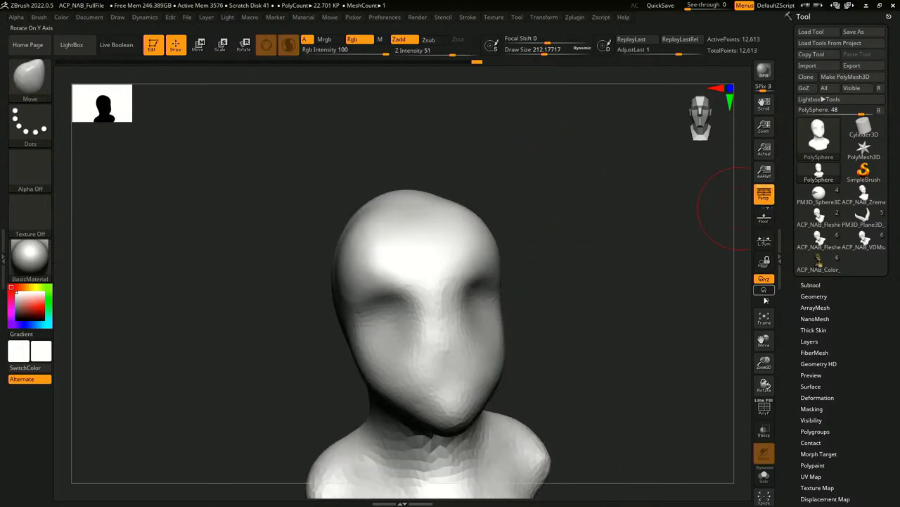
click(765, 408)
right_drag(631, 326, 629, 265)
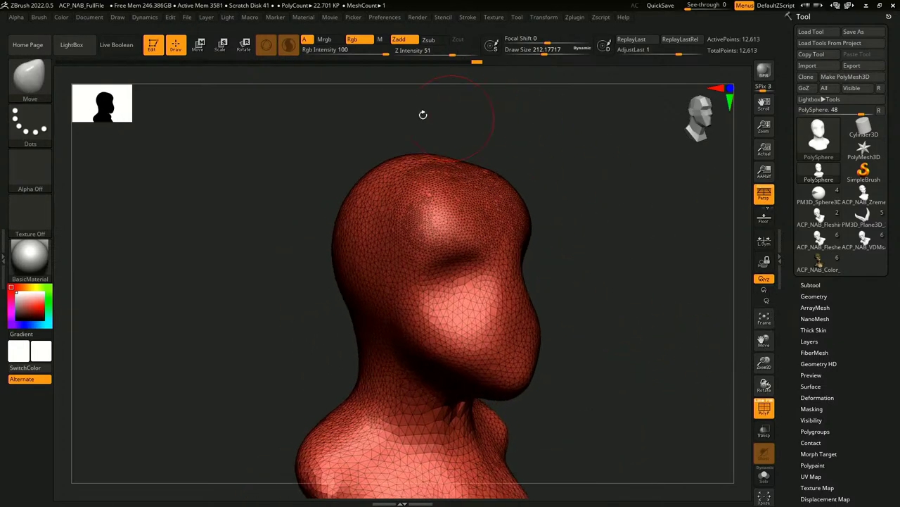
key(shift)
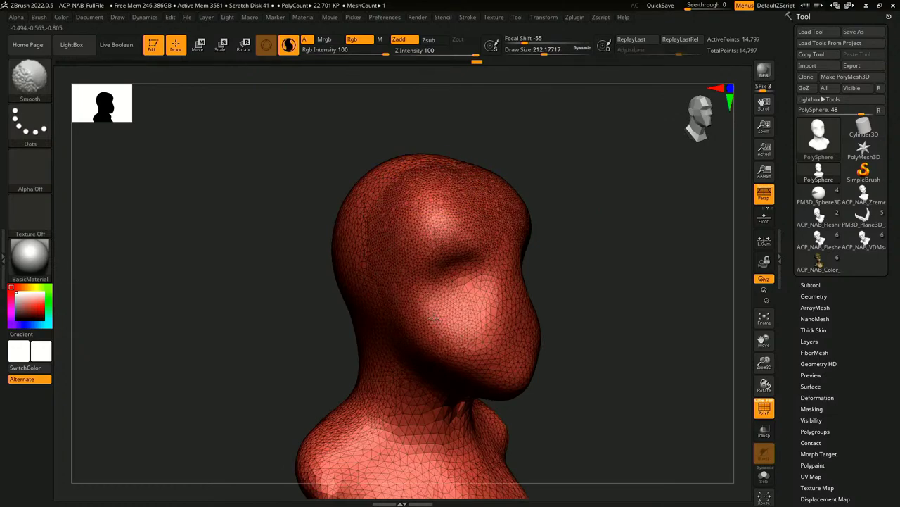
right_drag(402, 234, 646, 419)
Step: Smooth the forehead above the eye sockets with a draw size of about 116 to add denser triangles there
mouse_move(631, 240)
alt+right_down()
mouse_move(591, 324)
mouse_move(627, 277)
alt+right_up()
key(space)
drag(623, 270, 611, 269)
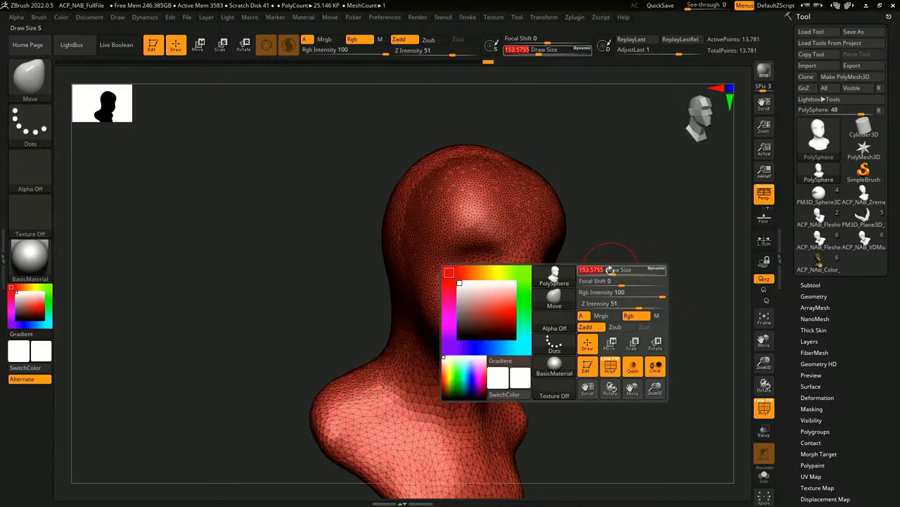
ctrl+right_drag(611, 269, 599, 304)
key(space)
drag(604, 254, 595, 254)
alt+right_drag(634, 213, 633, 178)
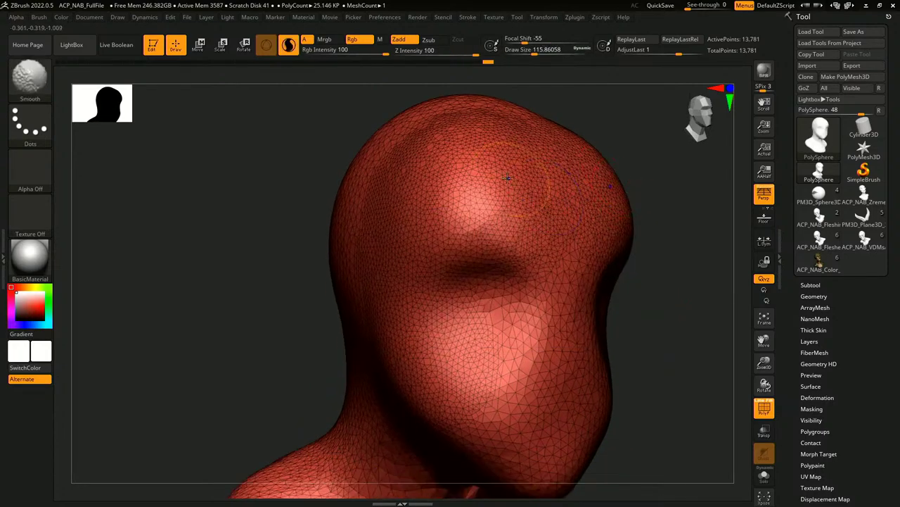
shift+drag(509, 176, 503, 199)
Step: Try smoothing the brow and eye area with a draw size of about 932, and undo the stroke
key(space)
drag(584, 231, 635, 232)
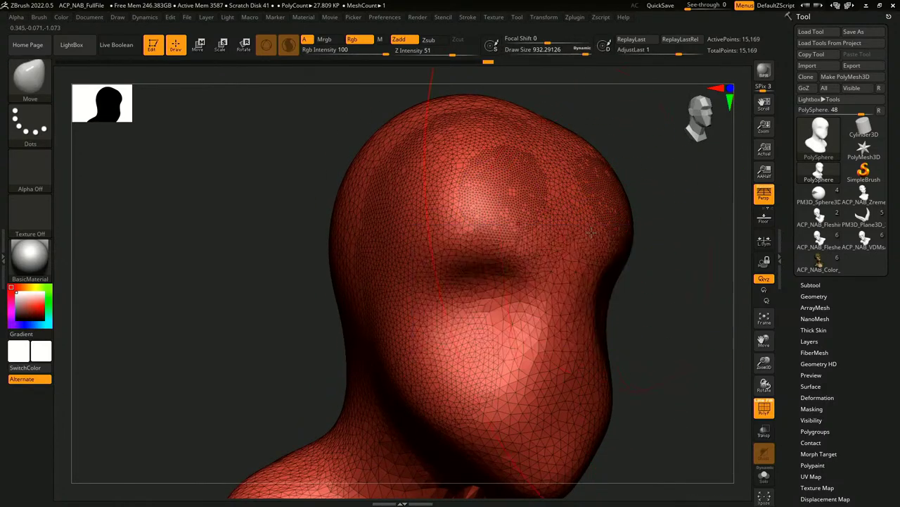
shift+drag(524, 213, 538, 246)
mouse_move(631, 356)
ctrl+right_down()
mouse_move(629, 316)
mouse_move(604, 268)
ctrl+right_up()
key(ctrl+z)
Step: Smooth the whole bust with a draw size of about 666 to even out and coarsen its triangles
key(space)
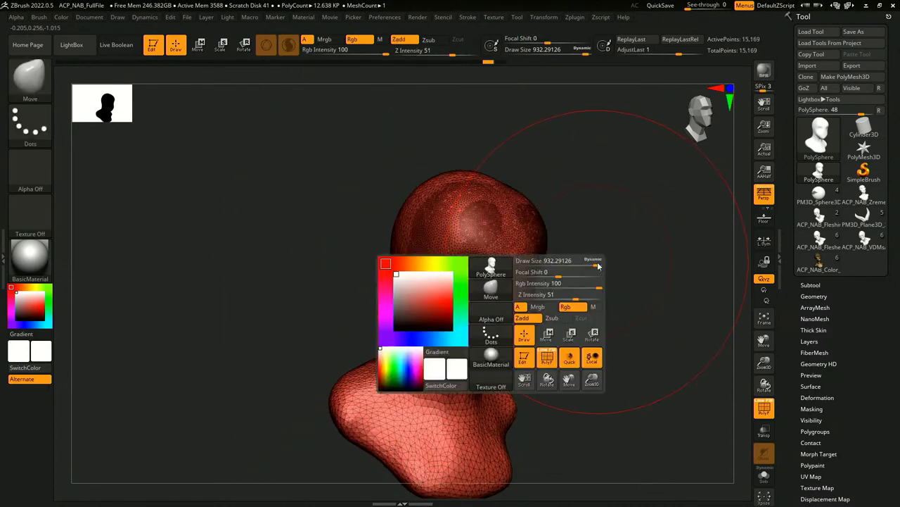
drag(595, 266, 581, 269)
mouse_move(491, 212)
shift+mouse_down()
mouse_move(485, 224)
mouse_move(507, 347)
mouse_move(455, 386)
mouse_move(374, 415)
shift+mouse_up()
alt+right_drag(563, 295, 564, 270)
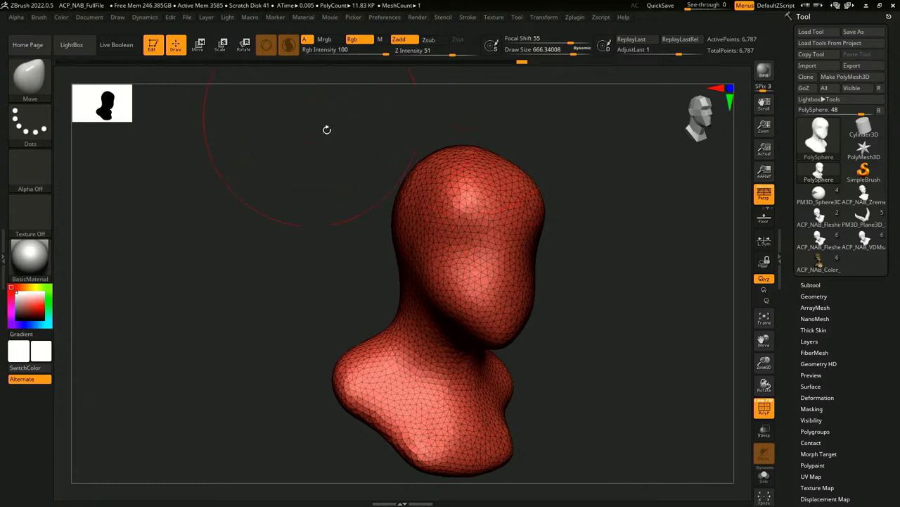
Step: Turn off Sculptris Pro and reduce the brush's draw size for facial details
click(289, 45)
shift+right_drag(622, 212, 591, 219)
key(space)
drag(588, 219, 501, 229)
Step: Carve the eye sockets with the ClayBuildup brush at a draw size of about 192, with the polyframe hidden
key(b)
key(c)
key(b)
key(space)
click(765, 408)
key(space)
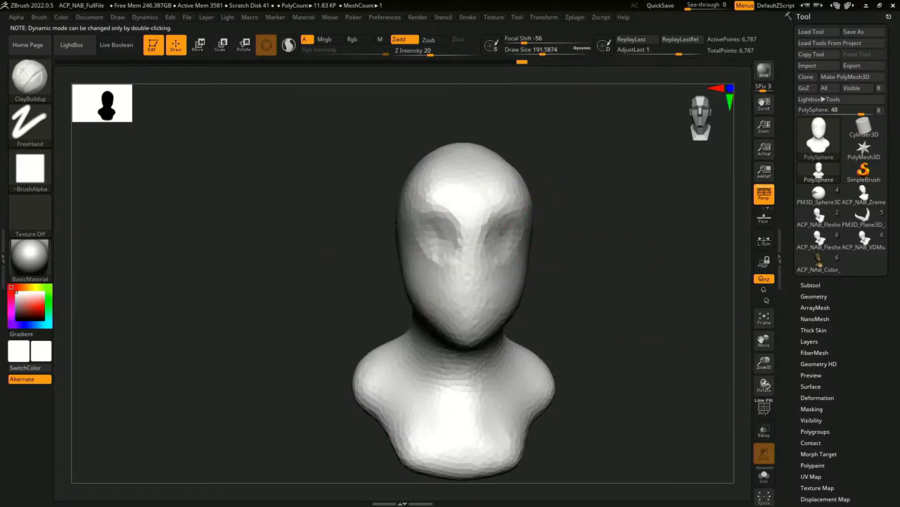
Step: Add ClayBuildup strokes under the eyes, across the cheeks and along the jawline
right_drag(493, 229, 582, 230)
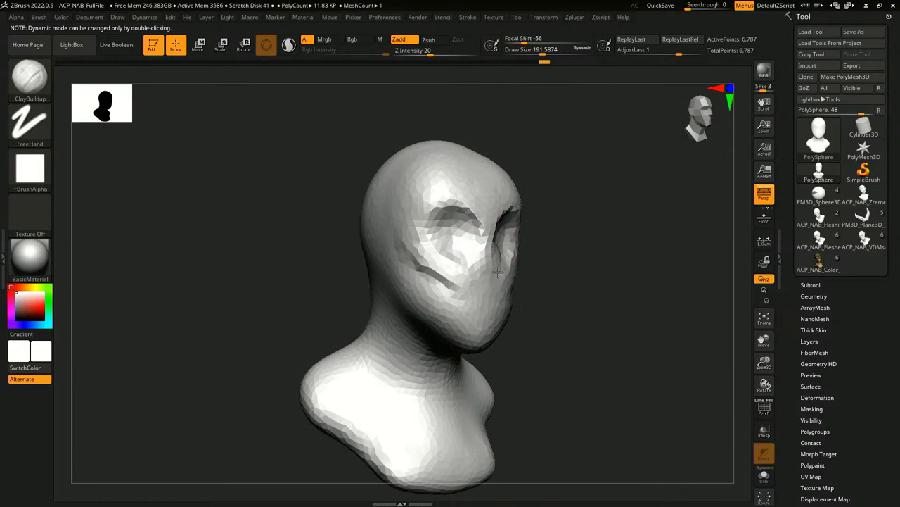
right_drag(445, 278, 506, 306)
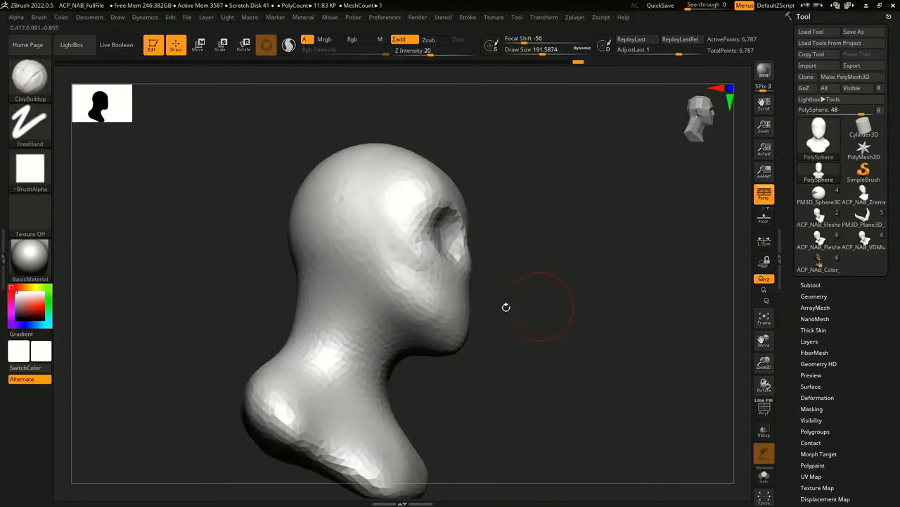
mouse_move(391, 262)
mouse_down()
mouse_move(430, 328)
mouse_move(403, 283)
mouse_move(445, 334)
mouse_up()
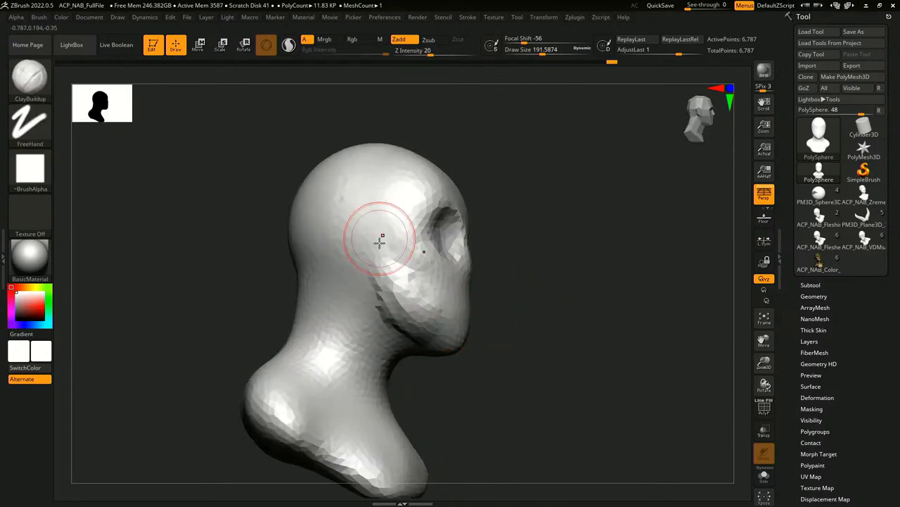
drag(380, 242, 452, 335)
Step: Smooth the ClayBuildup strokes on the cheeks and jaw
right_drag(477, 350, 453, 329)
mouse_move(434, 360)
right_down()
mouse_move(516, 384)
mouse_move(458, 380)
right_up()
mouse_move(473, 314)
shift+mouse_down()
mouse_move(403, 278)
mouse_move(384, 244)
shift+mouse_up()
mouse_move(383, 243)
right_down()
mouse_move(518, 309)
mouse_move(531, 256)
mouse_move(587, 281)
mouse_move(612, 265)
mouse_move(455, 195)
right_up()
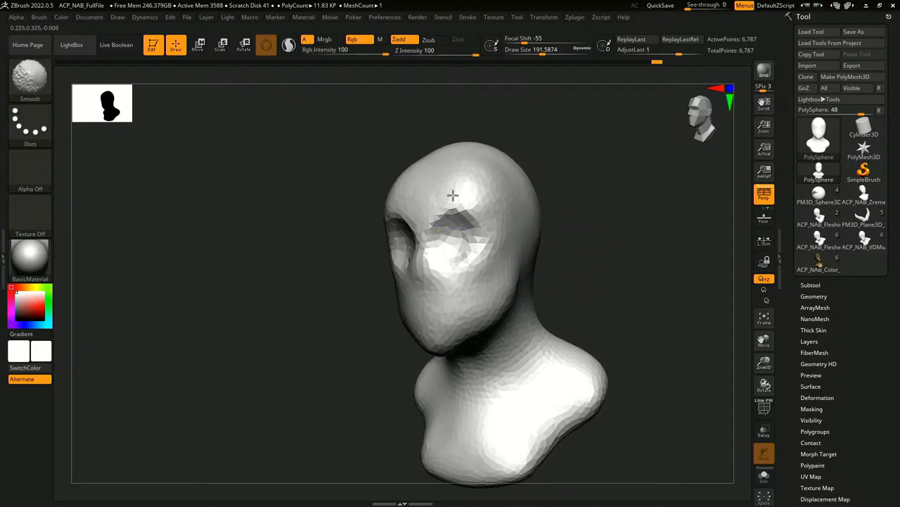
Step: Turn Sculptris Pro back on and smooth the eye sockets and cheeks with a draw size of about 286
click(294, 48)
key(space)
drag(480, 239, 488, 239)
drag(479, 260, 486, 215)
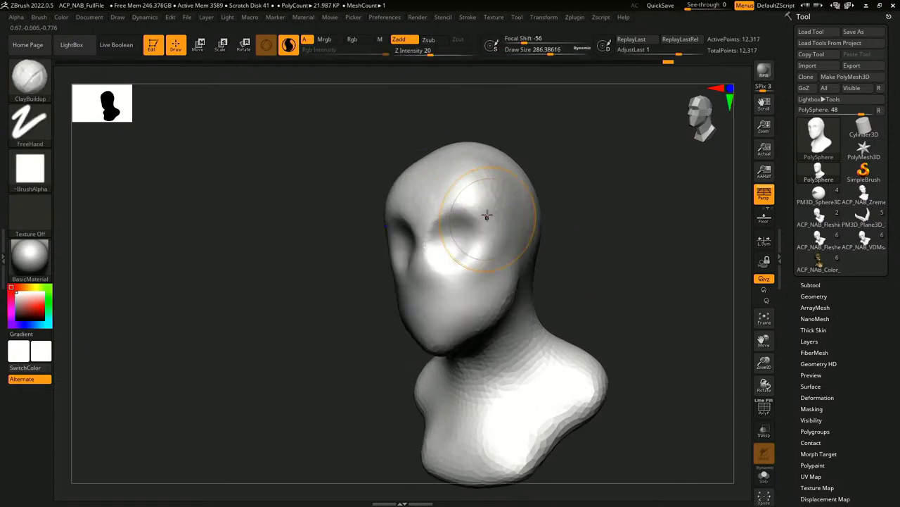
shift+drag(432, 227, 474, 235)
Step: Smooth the shoulders, chest, jaw and inner eye area to refine the mesh of the bust
right_drag(535, 386, 544, 200)
shift+drag(624, 409, 577, 458)
right_drag(619, 461, 703, 422)
alt+right_drag(640, 366, 655, 320)
shift+drag(477, 354, 558, 317)
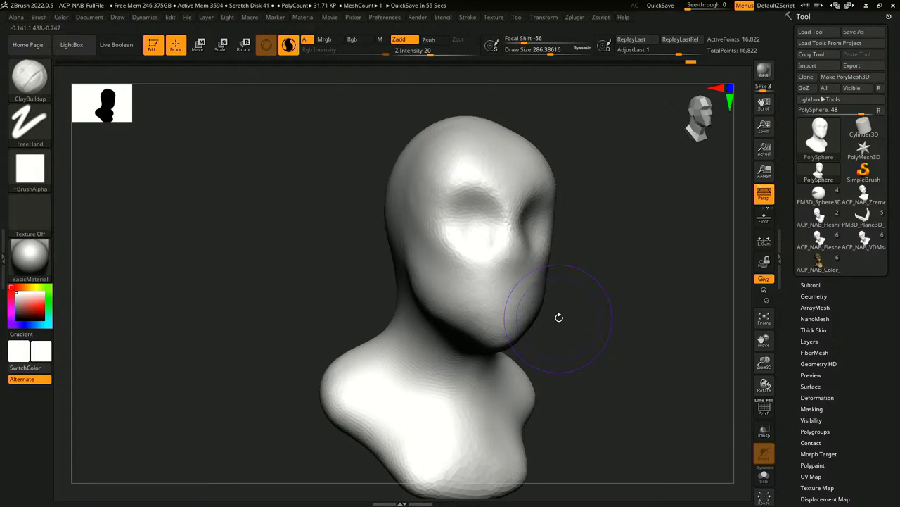
shift+drag(499, 225, 502, 255)
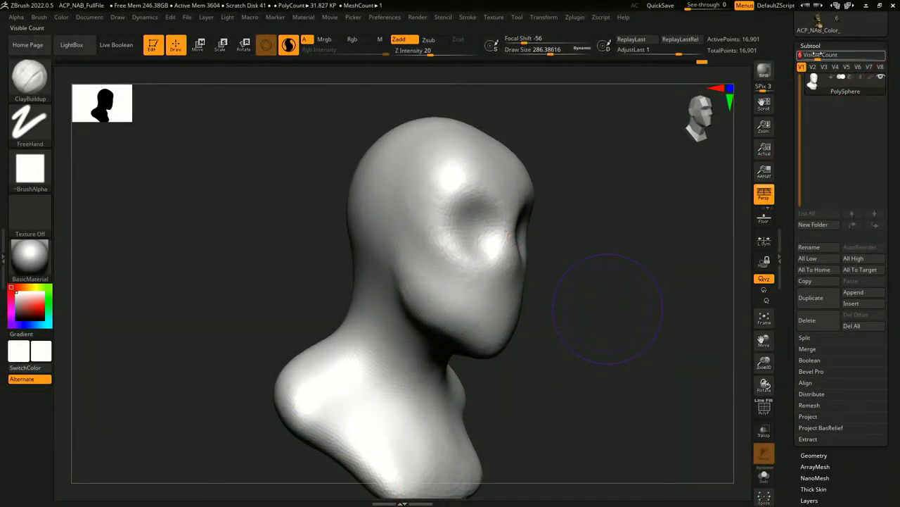
drag(706, 196, 584, 290)
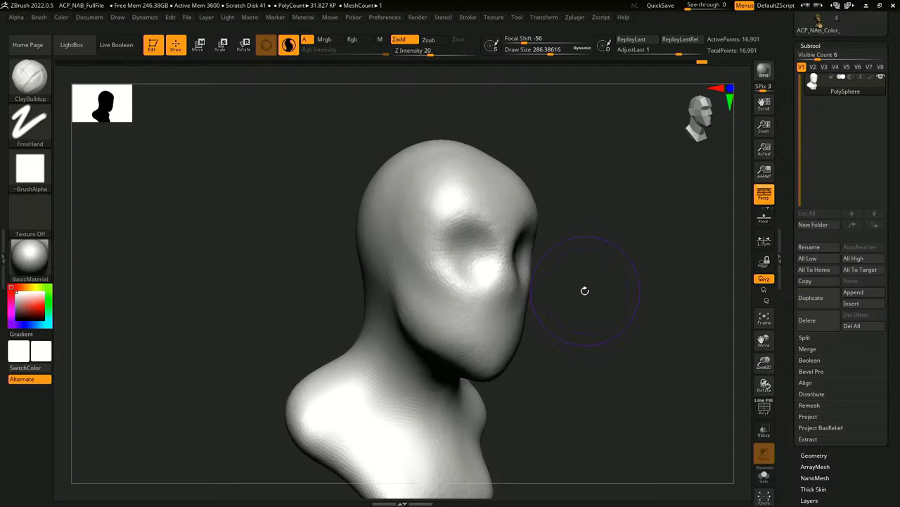
Step: Turn on Live Boolean and append a Sphere3D as a new subtool to the bust
mouse_move(585, 291)
mouse_down()
mouse_move(576, 269)
mouse_move(549, 296)
mouse_up()
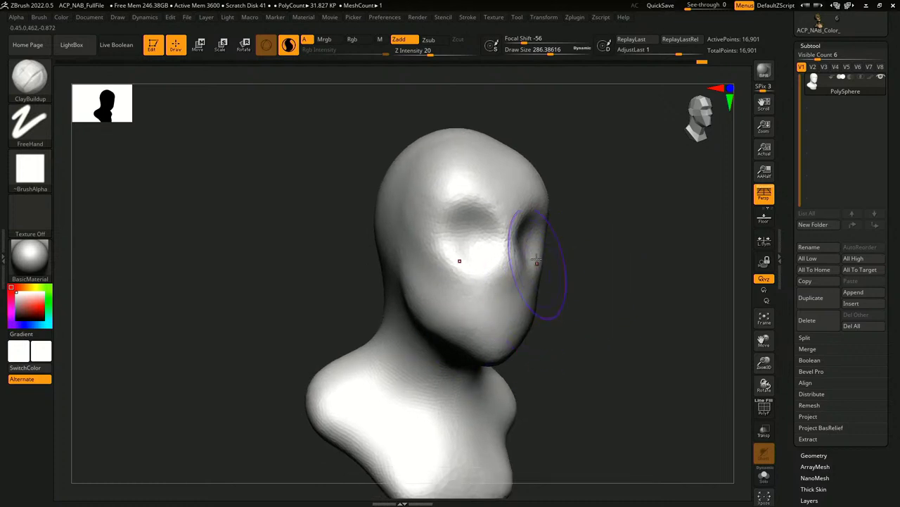
drag(189, 156, 190, 155)
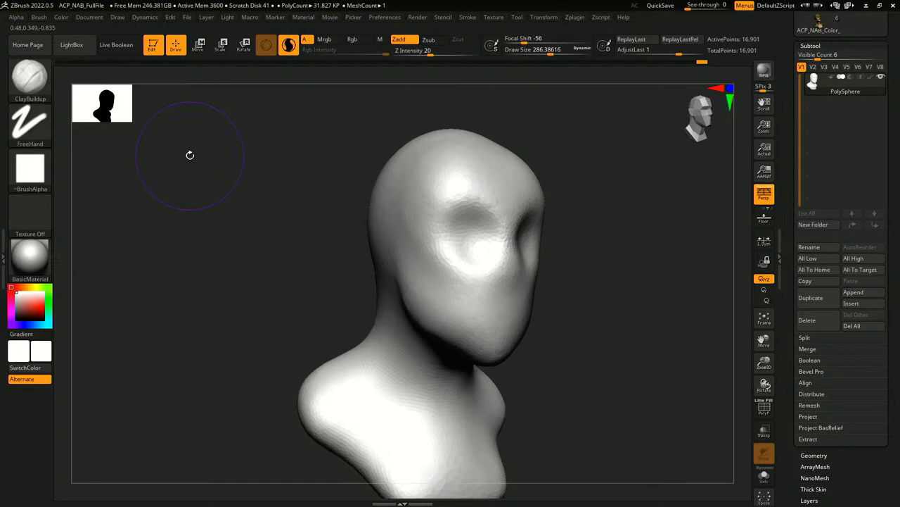
click(133, 45)
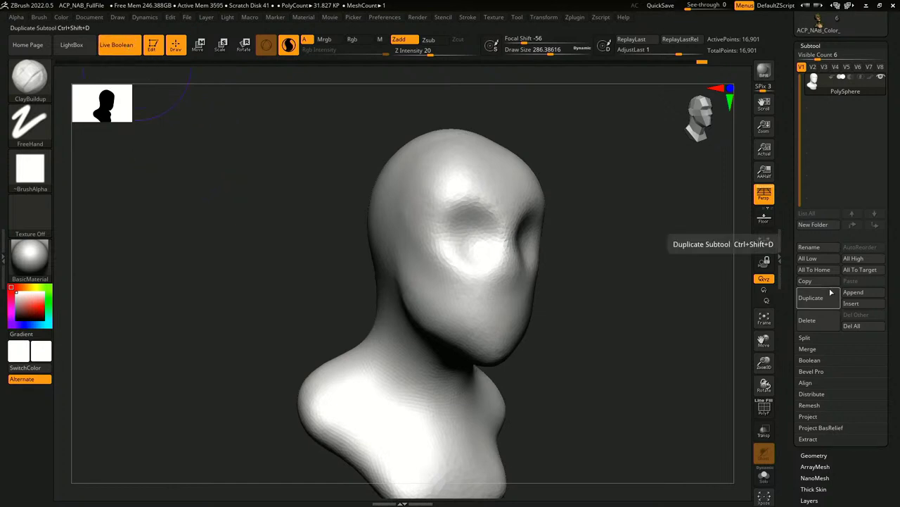
click(864, 293)
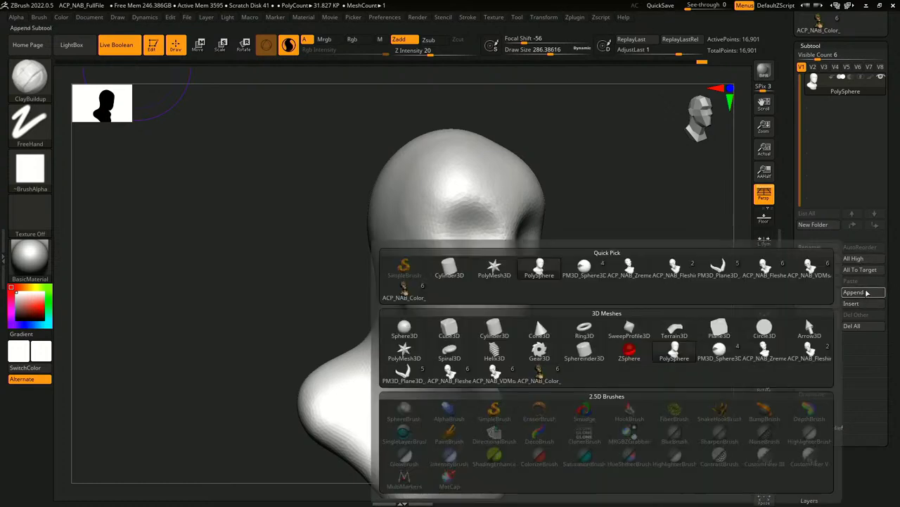
click(855, 294)
click(414, 329)
Step: Select the appended sphere, scale it down and move it forward and down into the lower face
alt+drag(581, 303, 581, 278)
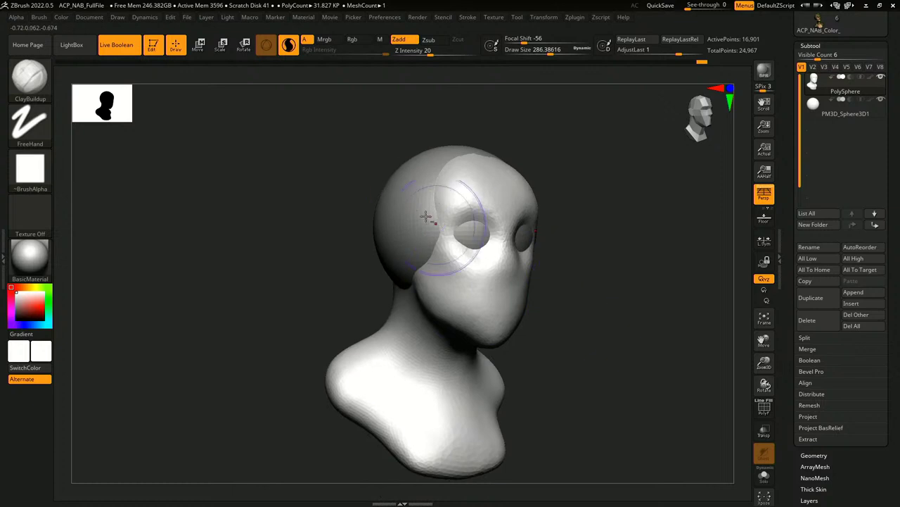
alt+click(426, 195)
drag(425, 194, 573, 263)
key(e)
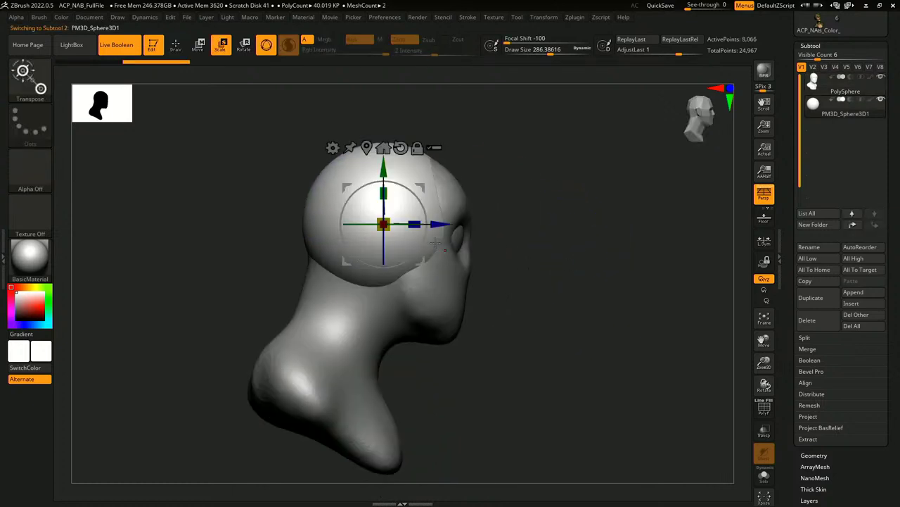
drag(388, 229, 373, 217)
drag(420, 260, 478, 319)
drag(440, 283, 435, 262)
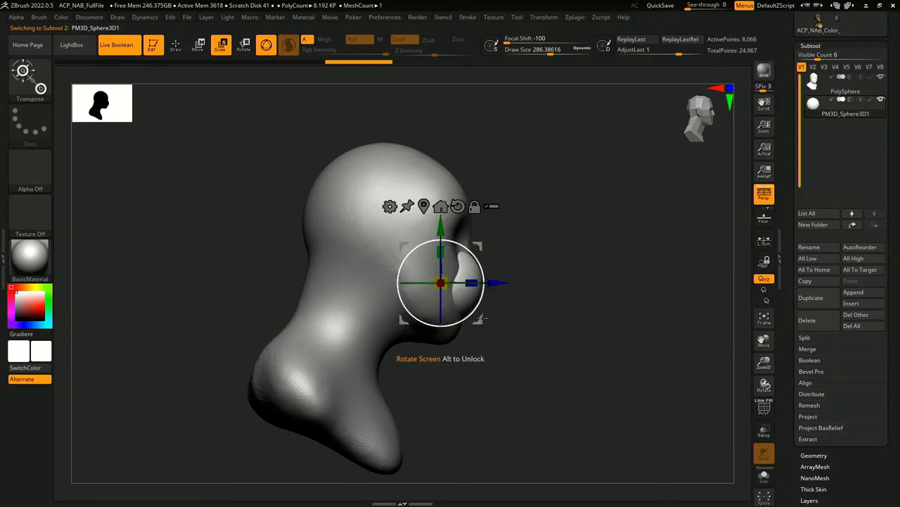
Step: Refine the sphere's size and height at the mouth so it protrudes only slightly from the face
drag(482, 322, 480, 337)
mouse_move(440, 301)
mouse_down()
mouse_move(436, 291)
mouse_move(442, 304)
mouse_up()
mouse_move(476, 334)
mouse_down()
mouse_move(468, 327)
mouse_move(468, 341)
mouse_up()
drag(548, 335, 506, 337)
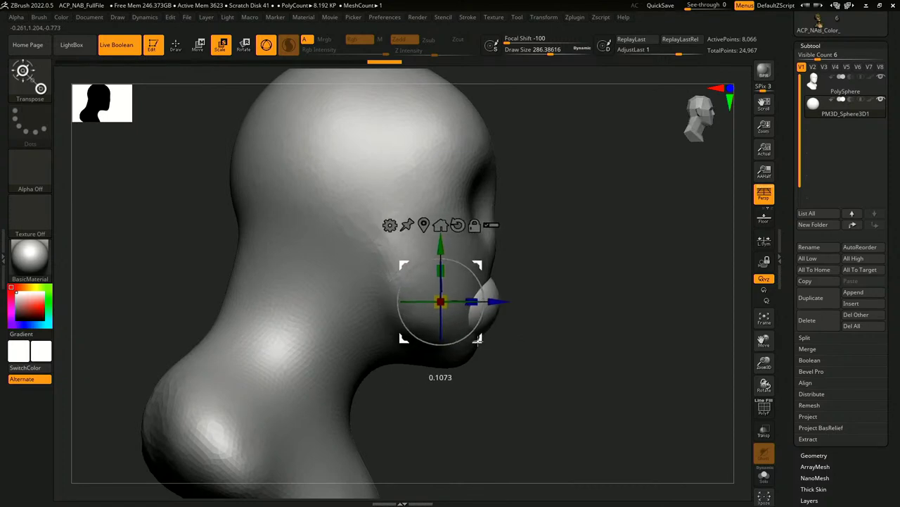
drag(560, 317, 587, 327)
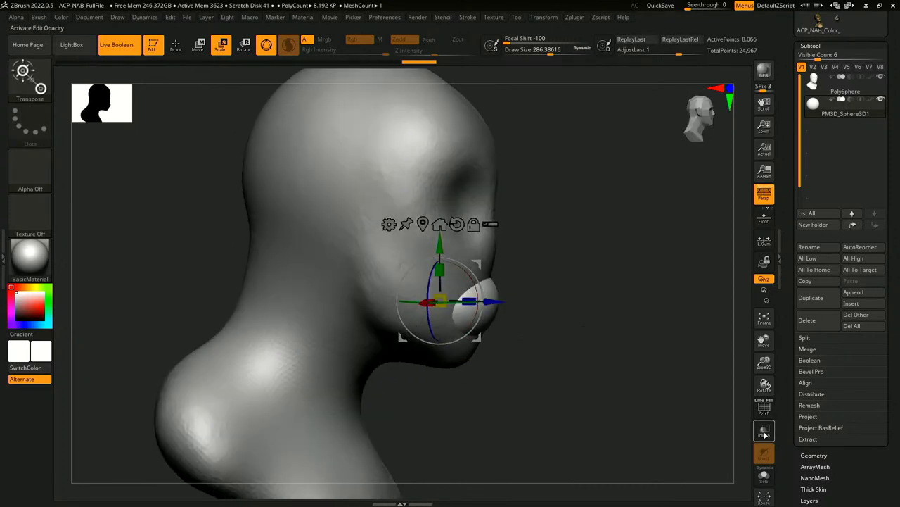
Step: Isolate the flattened sphere and pull its sides and underside into a mouth form using the Move brush at draw size about 318
click(764, 476)
key(b)
key(m)
key(v)
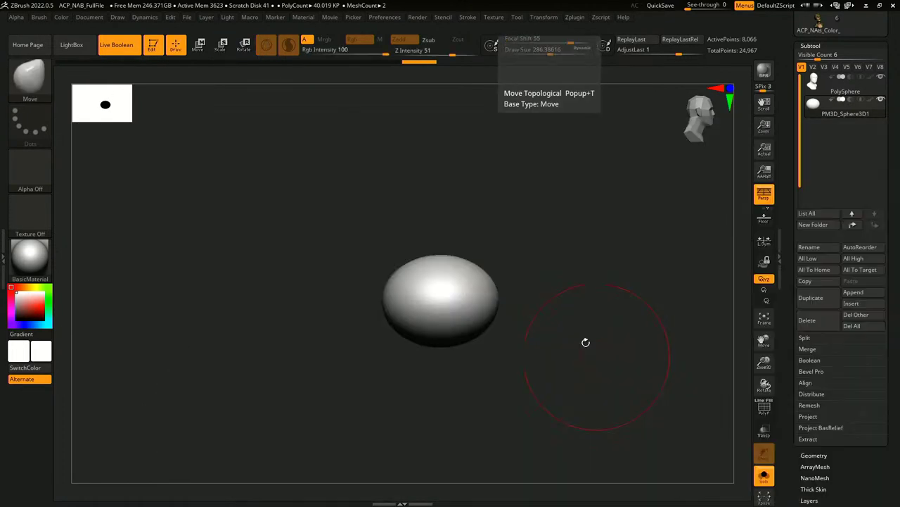
key(space)
drag(508, 264, 510, 264)
drag(397, 280, 386, 275)
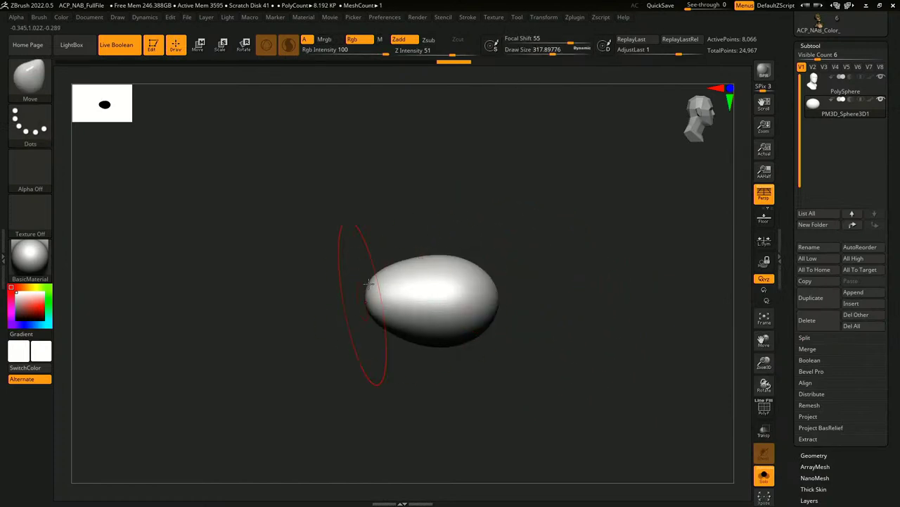
mouse_move(362, 304)
mouse_down()
mouse_move(412, 342)
mouse_move(458, 281)
mouse_move(520, 319)
mouse_move(520, 256)
mouse_up()
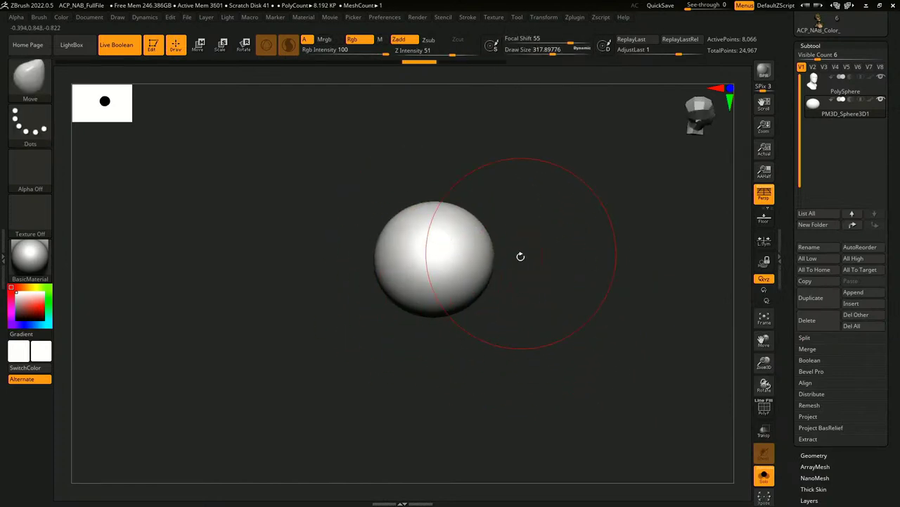
drag(406, 283, 373, 284)
mouse_move(350, 309)
mouse_down()
mouse_move(439, 330)
mouse_move(473, 354)
mouse_up()
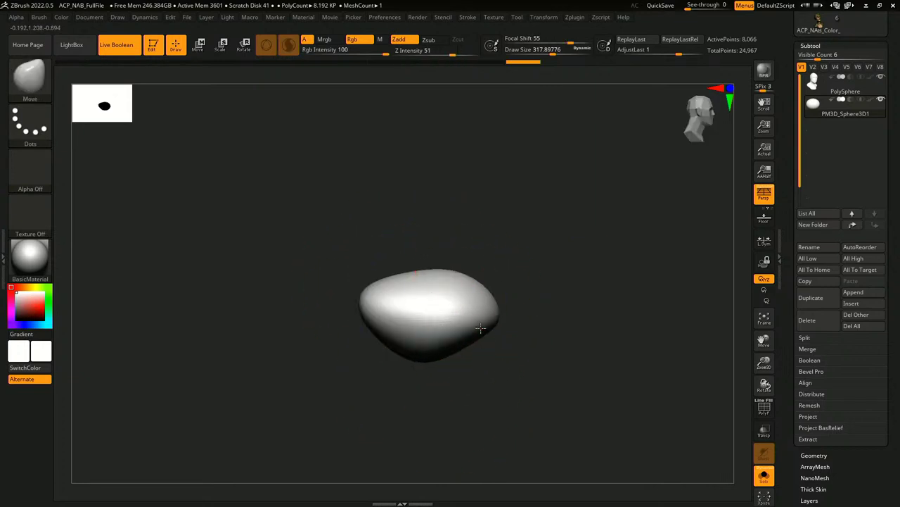
drag(418, 353, 416, 351)
mouse_move(543, 316)
mouse_down()
mouse_move(499, 321)
mouse_move(463, 294)
mouse_up()
Step: Build up and smooth the front and sides of the mouth form using ClayBuildup at a draw size of about 140
key(space)
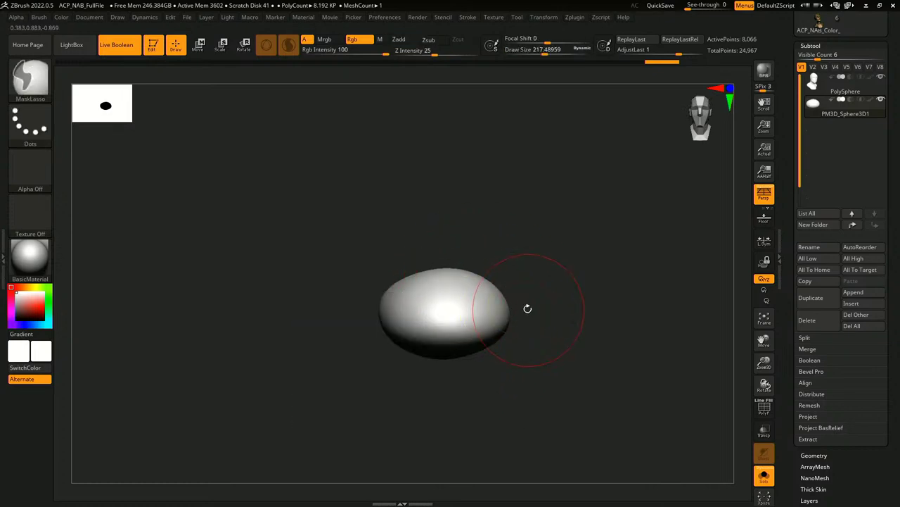
drag(527, 307, 537, 295)
key(b)
key(c)
key(b)
key(space)
mouse_move(484, 308)
mouse_down()
mouse_move(460, 303)
mouse_move(449, 313)
mouse_move(457, 342)
mouse_up()
drag(524, 339, 529, 292)
mouse_move(486, 317)
mouse_down()
mouse_move(457, 338)
mouse_move(473, 361)
mouse_up()
shift+drag(478, 330, 462, 358)
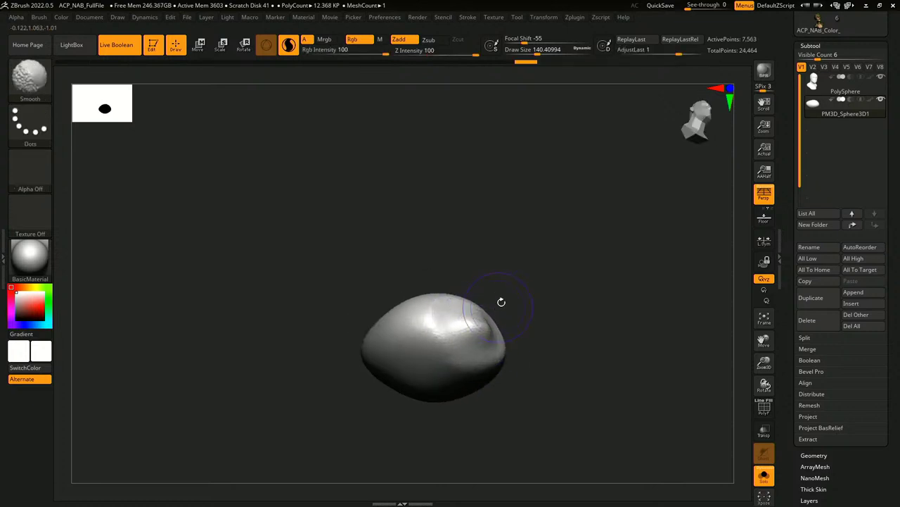
mouse_move(500, 300)
mouse_down()
mouse_move(558, 354)
mouse_move(548, 344)
mouse_up()
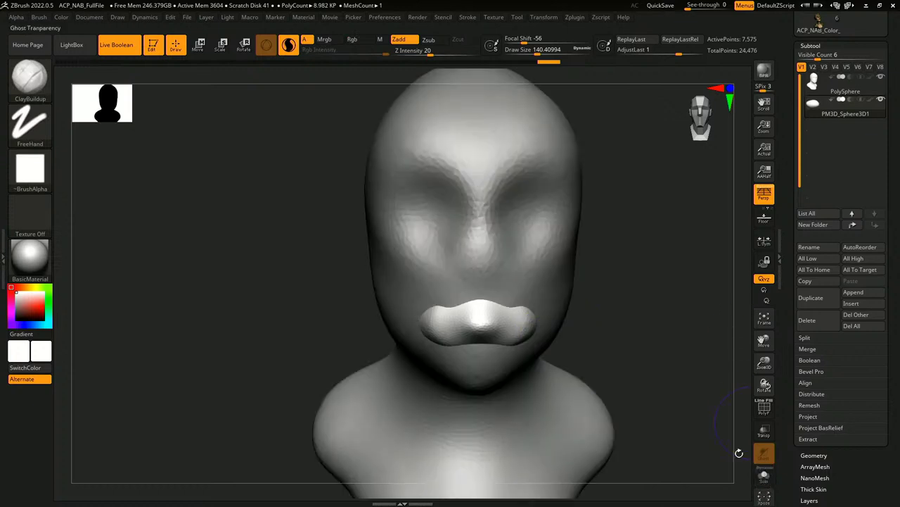
Step: Push the mouth form slightly back into the face and set its subtool to Boolean subtraction
drag(648, 420, 623, 377)
drag(483, 320, 476, 320)
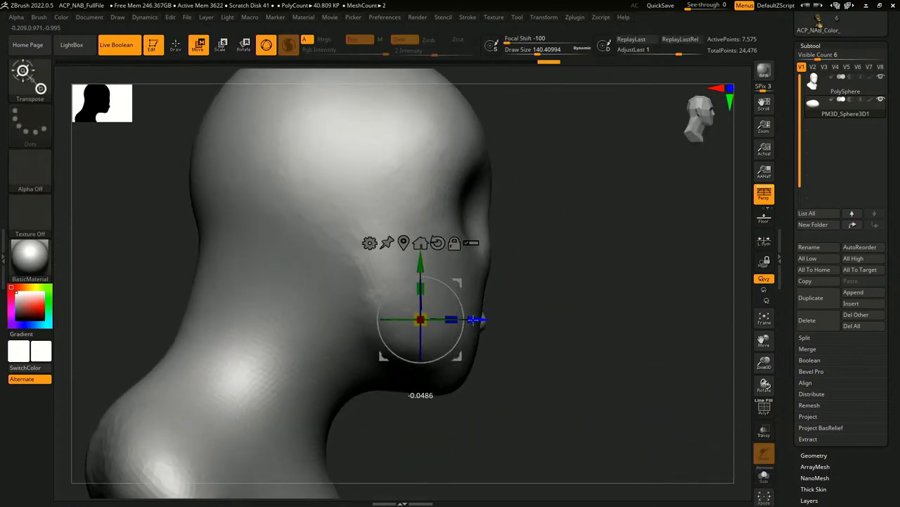
drag(574, 328, 517, 325)
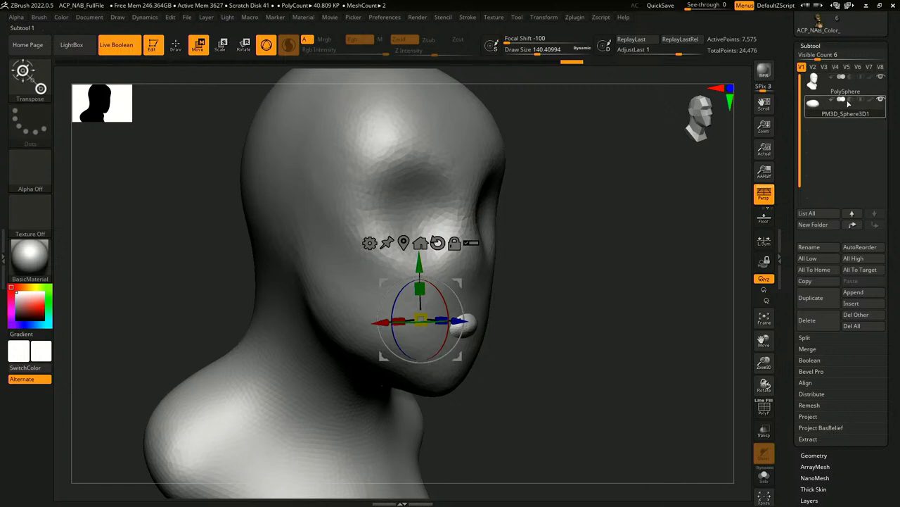
mouse_move(848, 103)
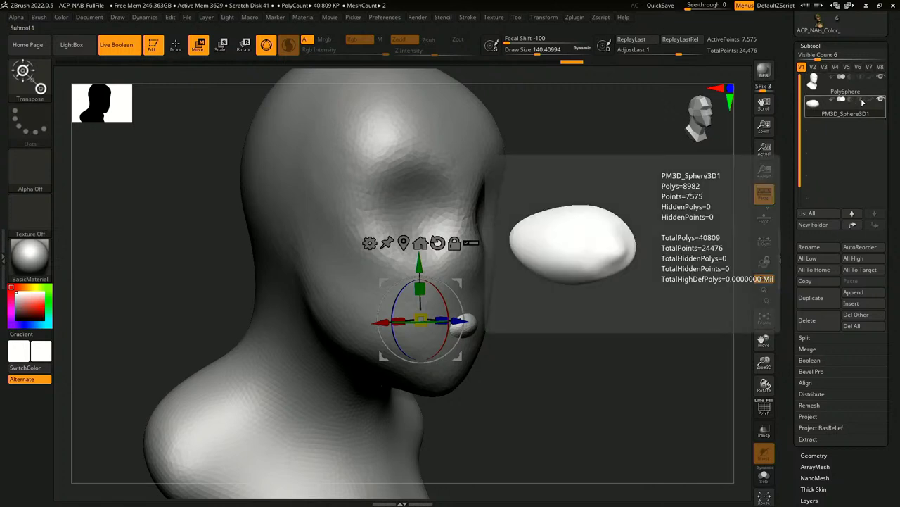
click(851, 100)
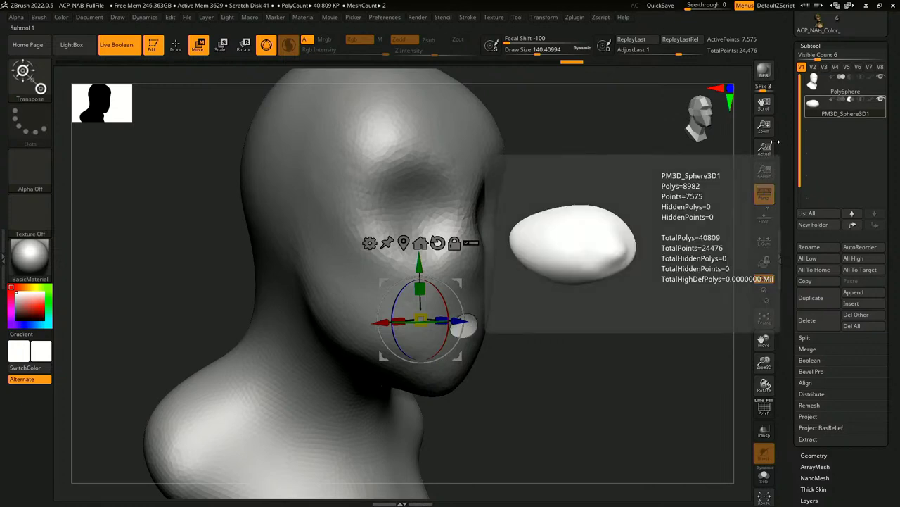
Step: Adjust the mouth cutter's depth in the face with the Move gizmo
drag(565, 375, 523, 331)
drag(587, 291, 536, 324)
drag(386, 317, 382, 316)
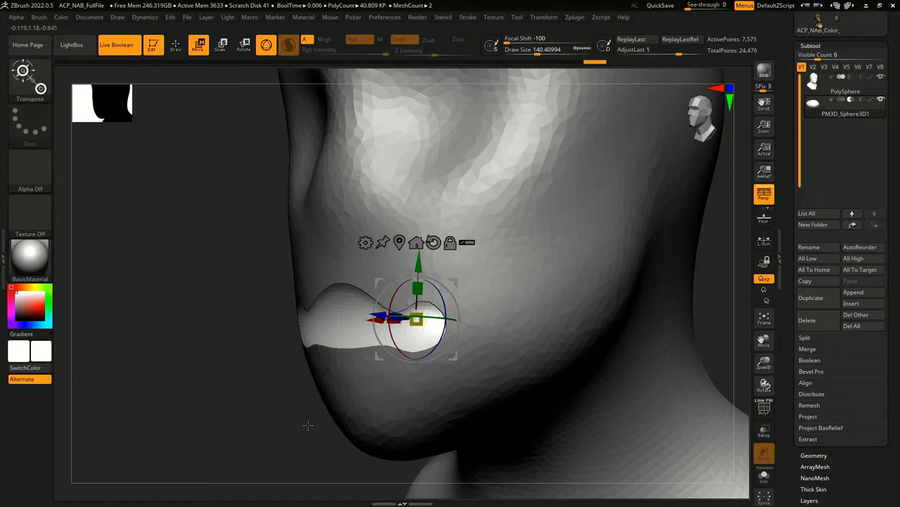
drag(305, 424, 342, 419)
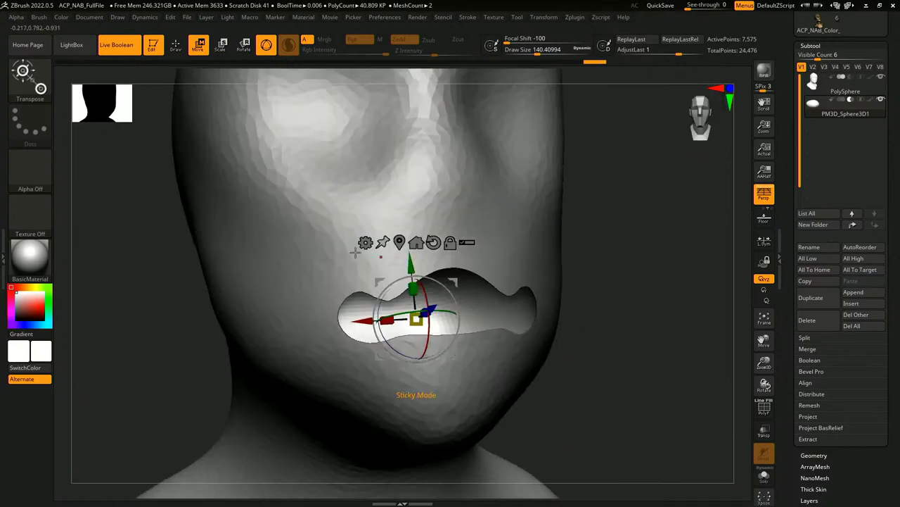
Step: Reshape the mouth cutter with the Move brush and smooth its sides and centre into a narrower, rounded opening
key(q)
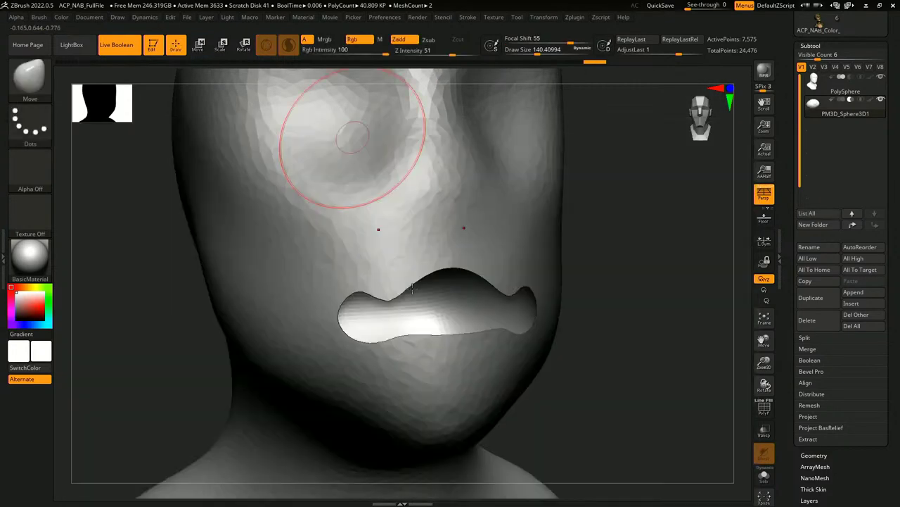
mouse_move(585, 334)
mouse_down()
mouse_move(573, 333)
mouse_move(619, 318)
mouse_up()
mouse_move(486, 329)
mouse_down()
mouse_move(457, 312)
mouse_move(464, 314)
mouse_up()
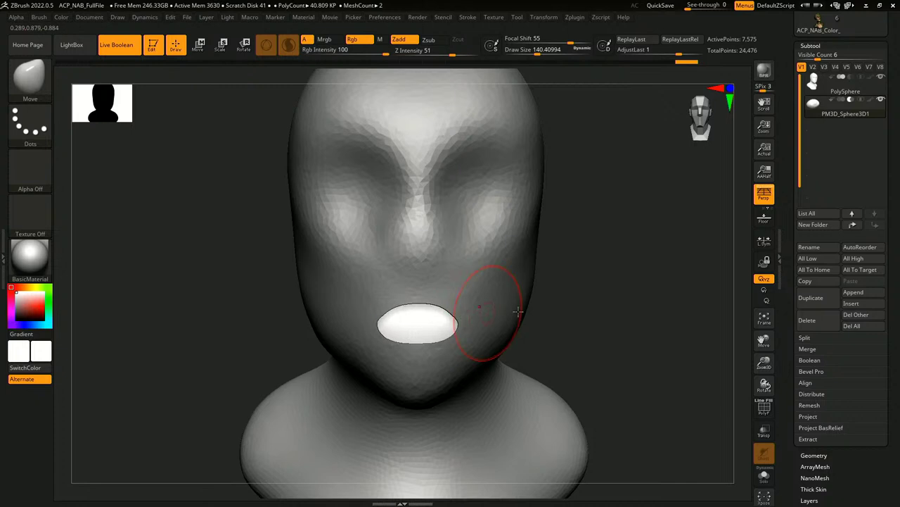
drag(594, 310, 496, 307)
mouse_move(356, 304)
shift+mouse_down()
mouse_move(309, 317)
mouse_move(317, 304)
mouse_move(323, 330)
shift+mouse_up()
drag(314, 411, 401, 405)
shift+drag(422, 313, 429, 322)
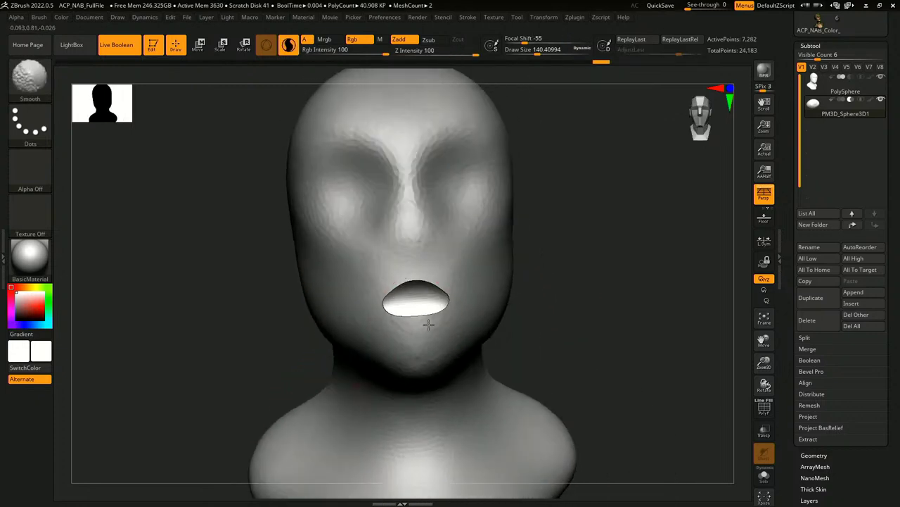
Step: Isolate the mouth cutter, smooth its surface and carve a horizontal crease across its front with DamStandard
mouse_move(520, 337)
mouse_down()
mouse_move(583, 295)
mouse_move(611, 333)
mouse_up()
right_drag(583, 303, 628, 314)
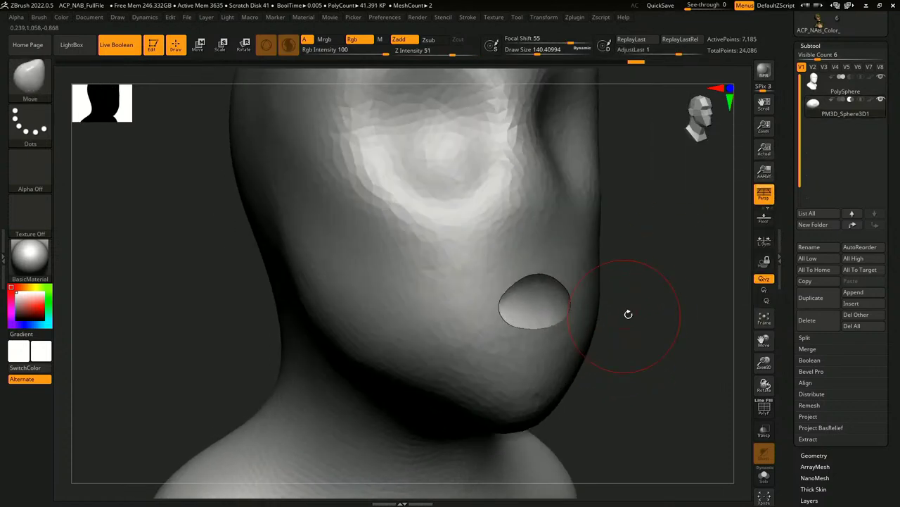
click(769, 479)
shift+drag(697, 424, 627, 408)
shift+drag(553, 314, 452, 304)
key(b)
key(d)
key(s)
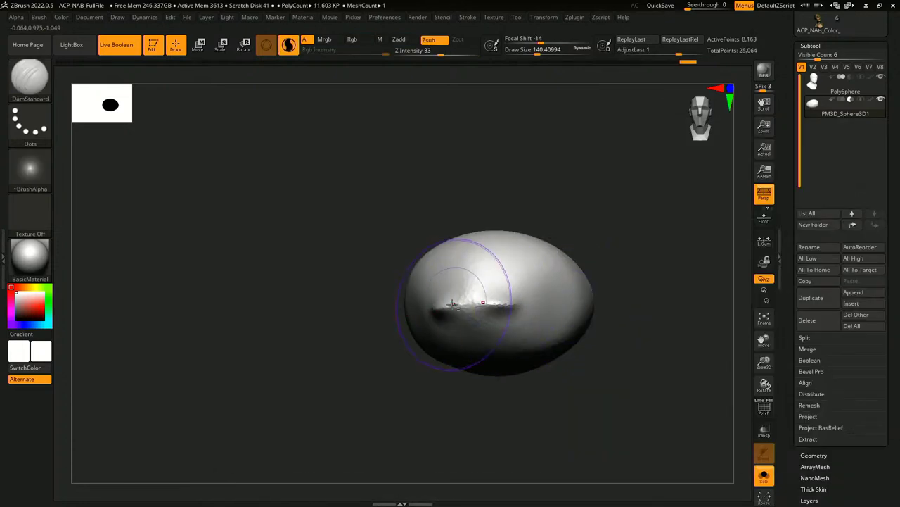
click(765, 473)
Step: Reshape the edge of the mouth opening with the Move brush at a draw size of about 104 and smooth the cutter
shift+drag(712, 384, 635, 340)
key(b)
key(m)
key(v)
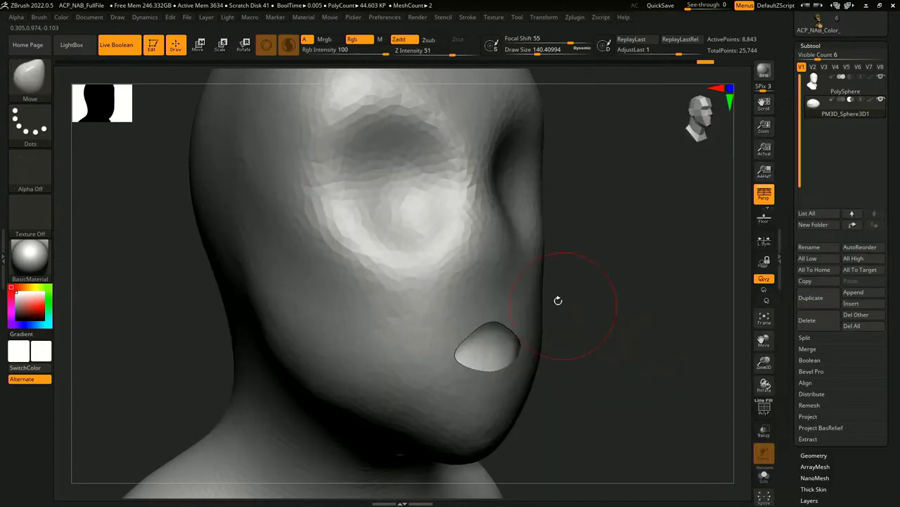
key(space)
drag(496, 319, 523, 322)
mouse_move(609, 324)
mouse_down()
mouse_move(662, 326)
mouse_move(660, 310)
mouse_move(693, 331)
mouse_move(666, 305)
mouse_move(577, 330)
mouse_up()
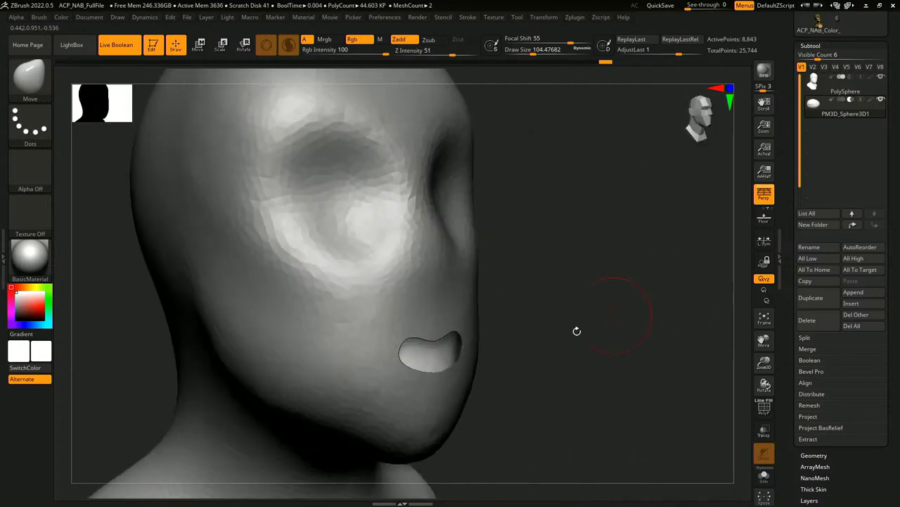
shift+drag(445, 356, 450, 328)
mouse_move(605, 329)
mouse_down()
mouse_move(639, 333)
mouse_move(593, 330)
mouse_up()
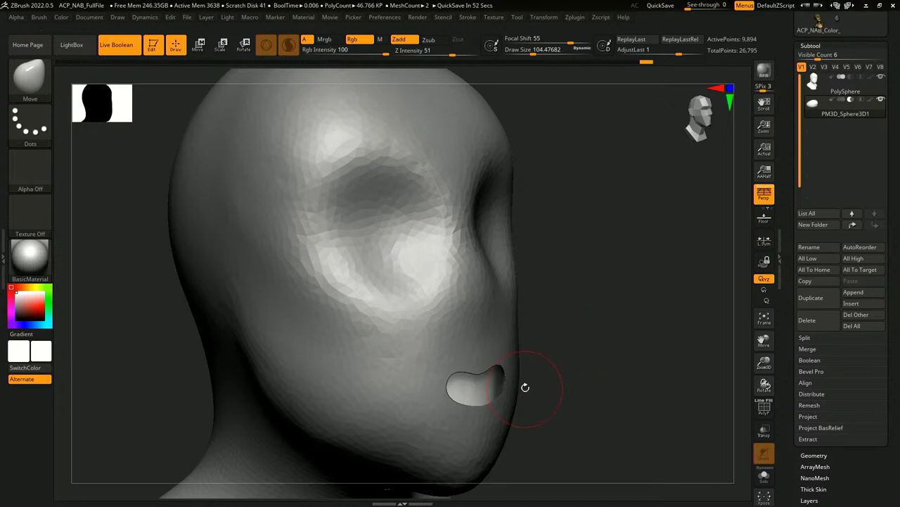
mouse_move(526, 388)
mouse_down()
mouse_move(536, 384)
mouse_move(526, 373)
mouse_move(586, 394)
mouse_move(500, 380)
mouse_move(505, 387)
mouse_move(547, 381)
mouse_move(520, 346)
mouse_move(607, 402)
mouse_move(593, 420)
mouse_move(527, 434)
mouse_move(527, 455)
mouse_up()
mouse_move(588, 423)
mouse_down()
mouse_move(579, 358)
mouse_move(589, 361)
mouse_move(582, 347)
mouse_move(619, 346)
mouse_move(617, 315)
mouse_move(601, 282)
mouse_move(573, 312)
mouse_up()
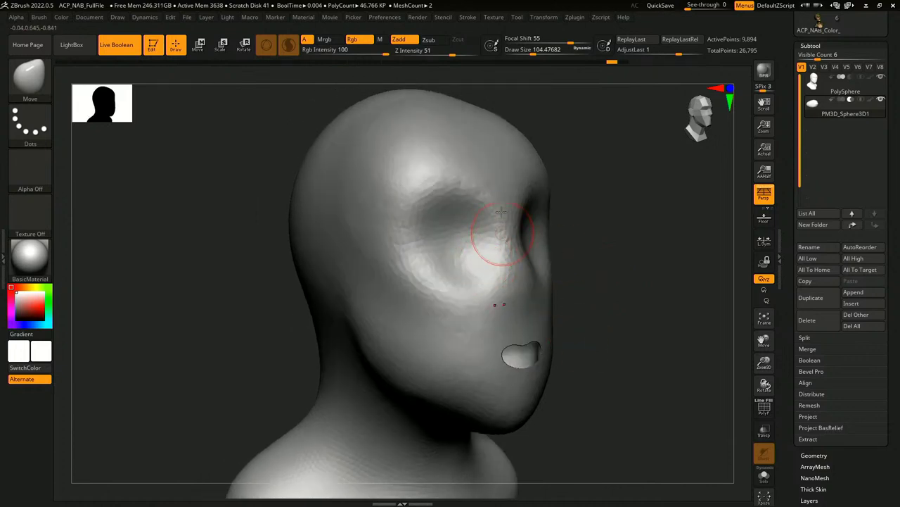
Step: Append a second Sphere3D as a new subtool to the bust
alt+drag(619, 259, 616, 301)
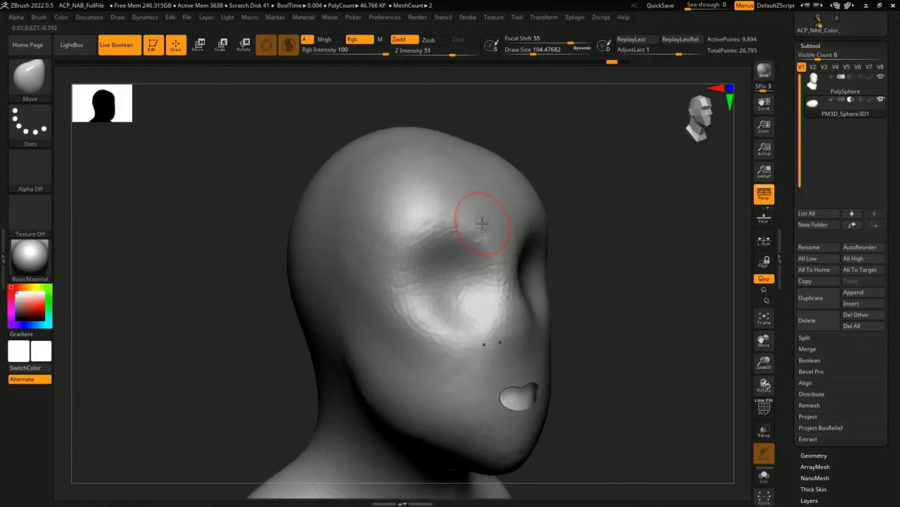
click(853, 292)
click(854, 292)
click(415, 329)
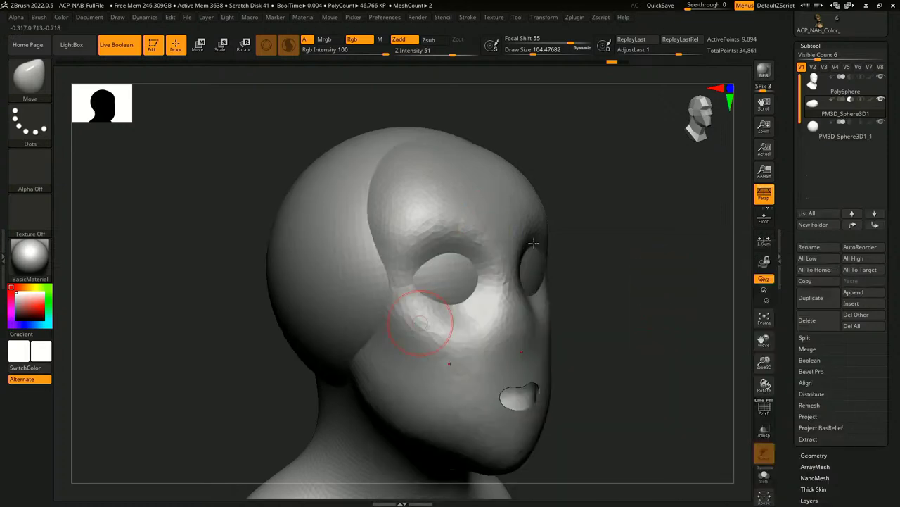
Step: Scale down the newly appended sphere and move it forward out of the head to eye level
alt+click(345, 251)
drag(580, 242, 628, 246)
key(e)
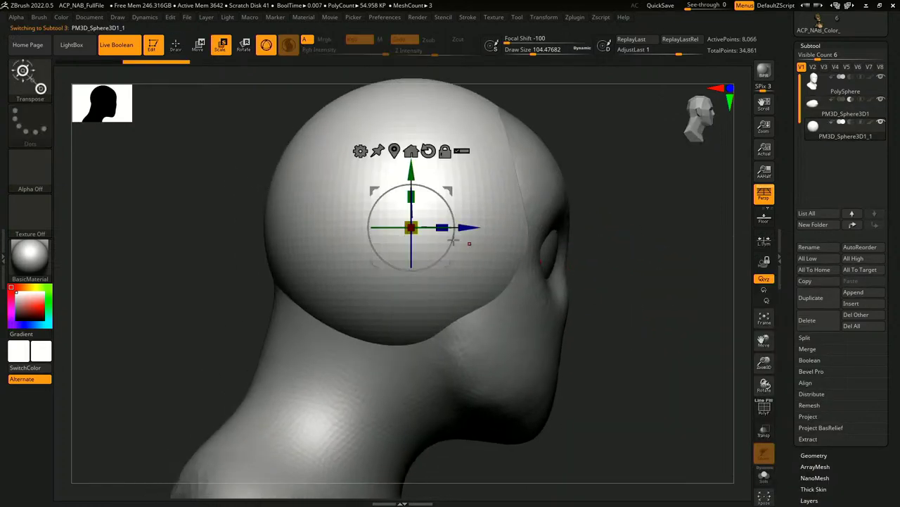
drag(413, 229, 402, 213)
drag(444, 263, 558, 284)
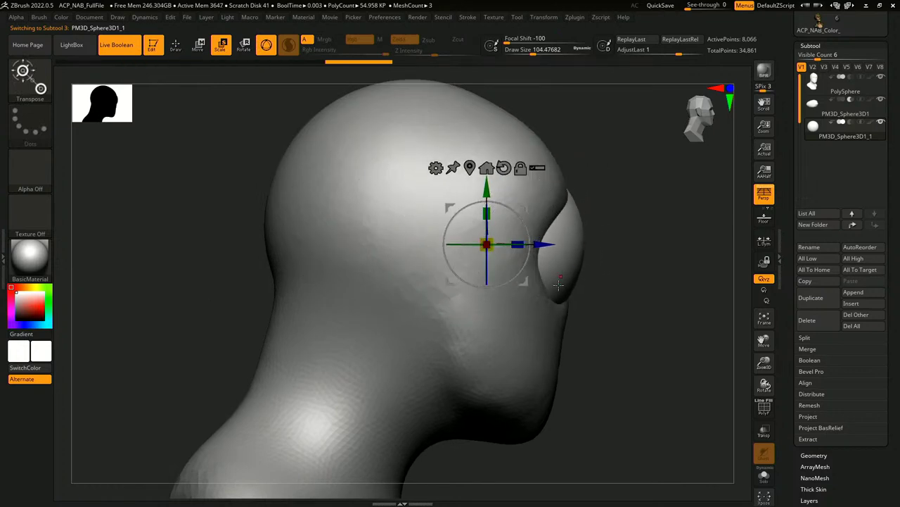
drag(489, 247, 480, 235)
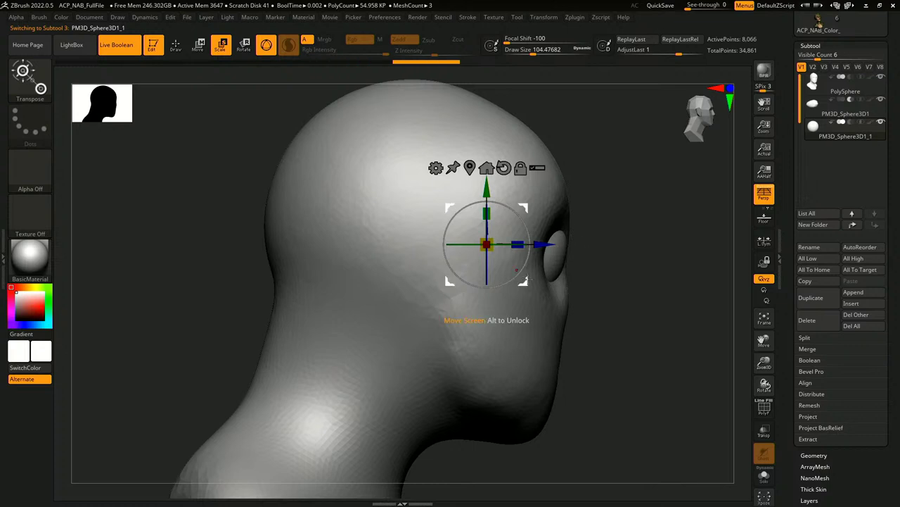
drag(526, 280, 649, 280)
drag(487, 249, 480, 235)
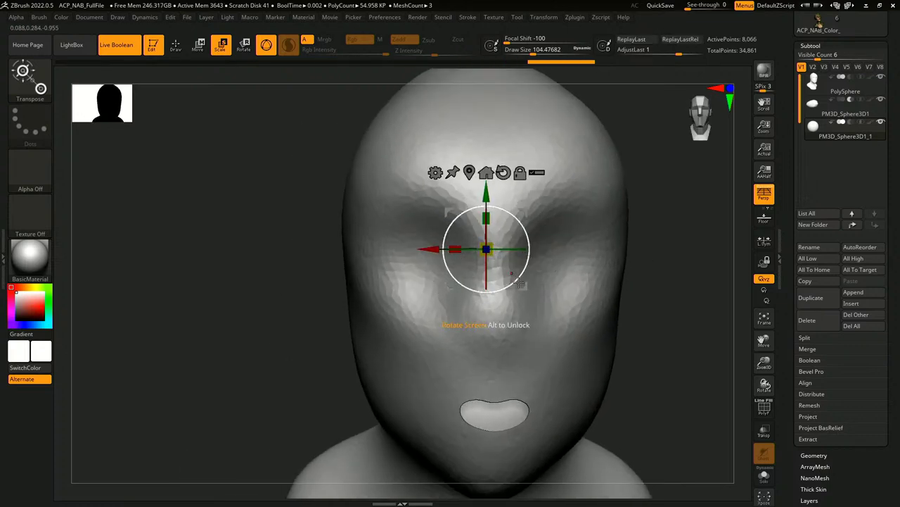
Step: Shrink the sphere to eyeball size and position it in the character's right eye socket
drag(524, 287, 474, 288)
drag(436, 249, 433, 240)
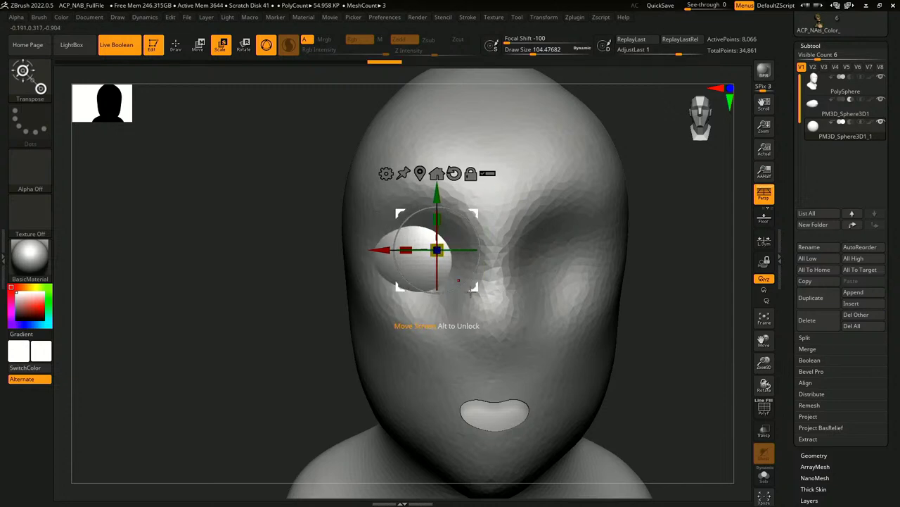
right_drag(461, 283, 466, 282)
drag(427, 251, 285, 244)
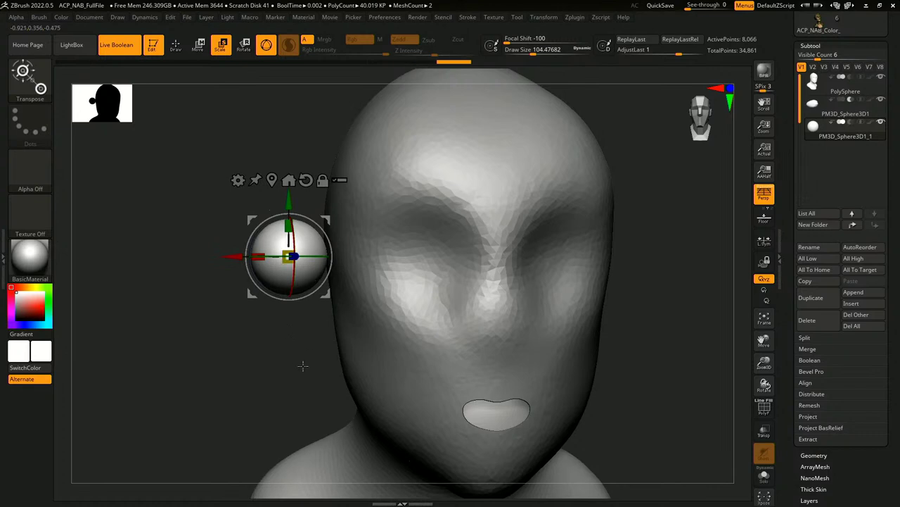
shift+drag(303, 366, 425, 257)
drag(496, 271, 373, 267)
drag(315, 257, 529, 259)
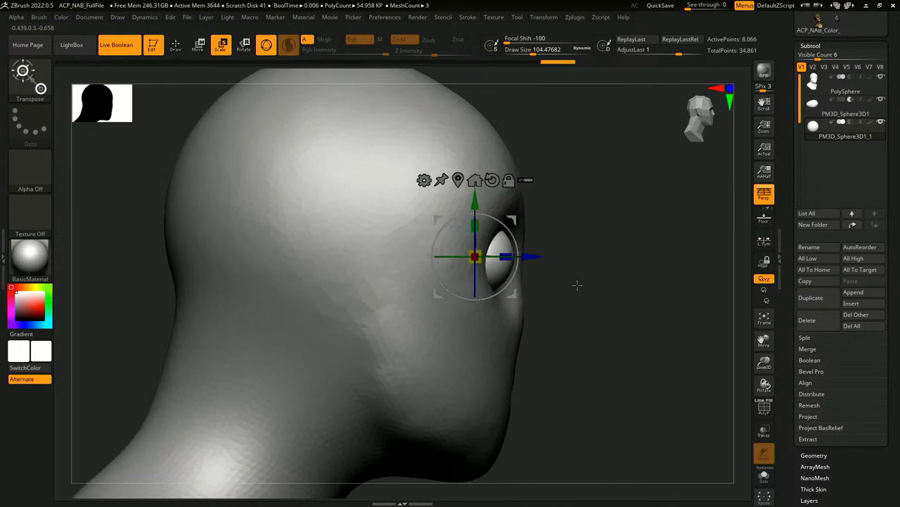
drag(578, 284, 542, 292)
drag(672, 299, 681, 315)
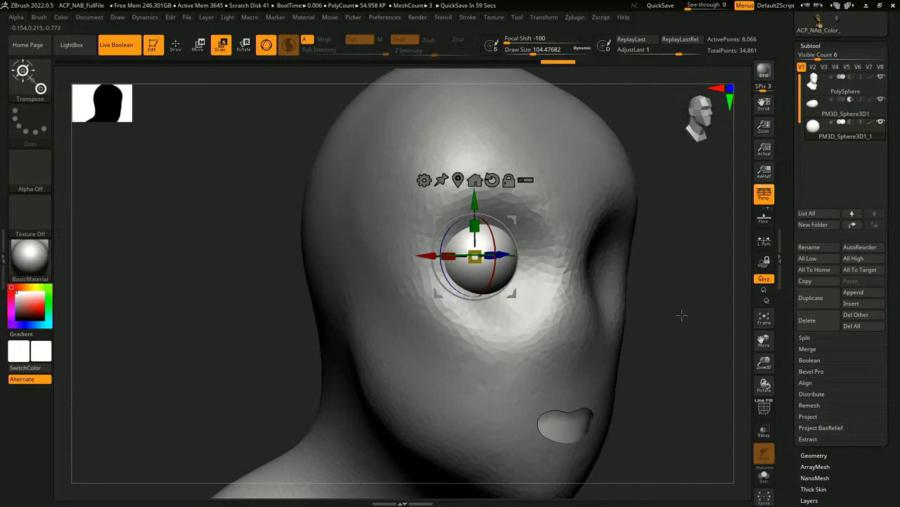
Step: Append a Cylinder3D subtool, rotate it to point forward, scale it down and move it in front of the face
click(876, 296)
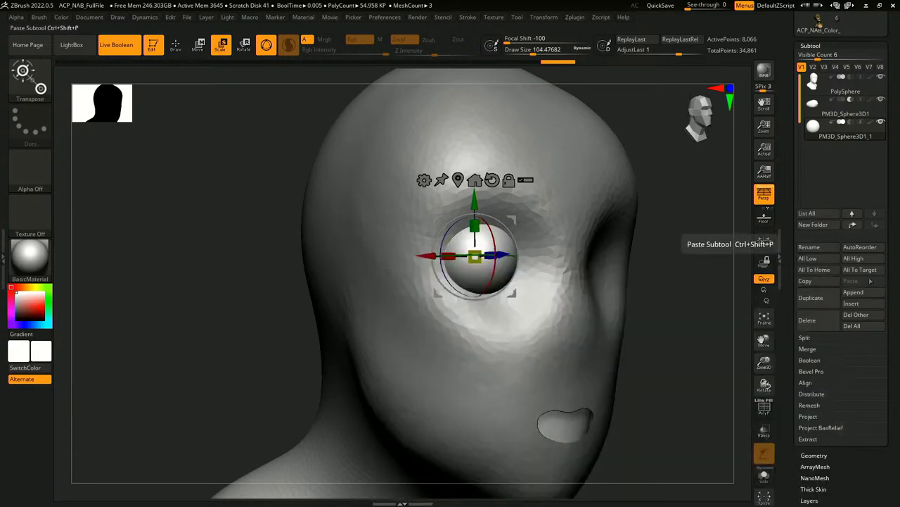
click(858, 292)
click(494, 329)
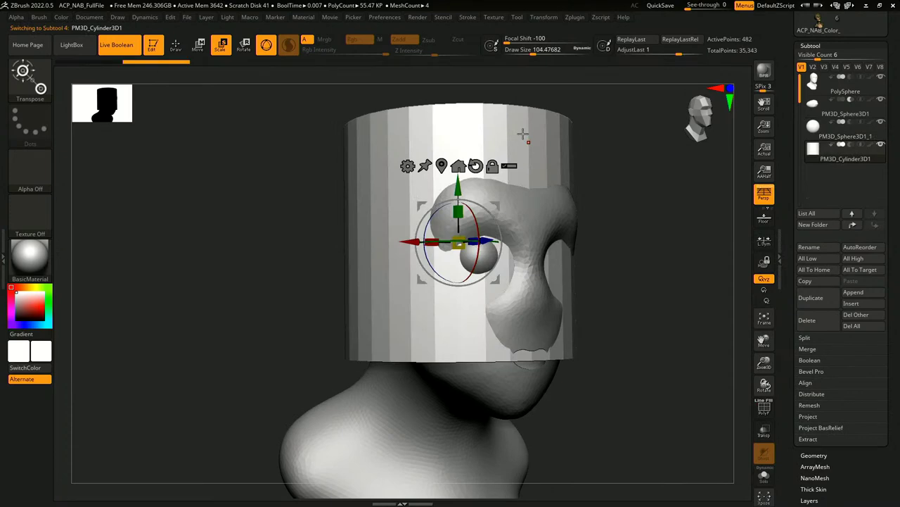
drag(522, 134, 501, 308)
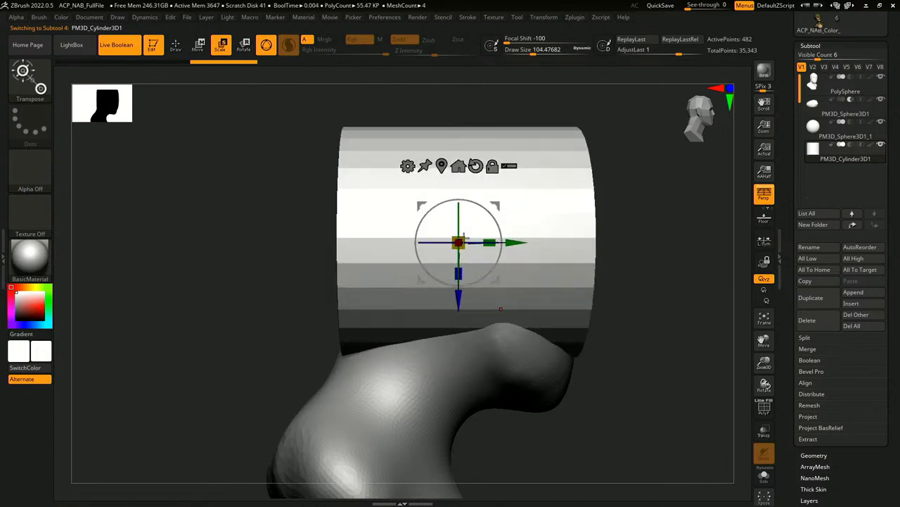
drag(463, 247, 431, 205)
drag(525, 240, 676, 240)
Step: Flatten the cylinder into a thin, wide shape and scale it down to suit the eye opening
alt+drag(638, 325, 538, 344)
alt+drag(540, 261, 516, 260)
alt+drag(601, 237, 619, 316)
drag(633, 315, 578, 315)
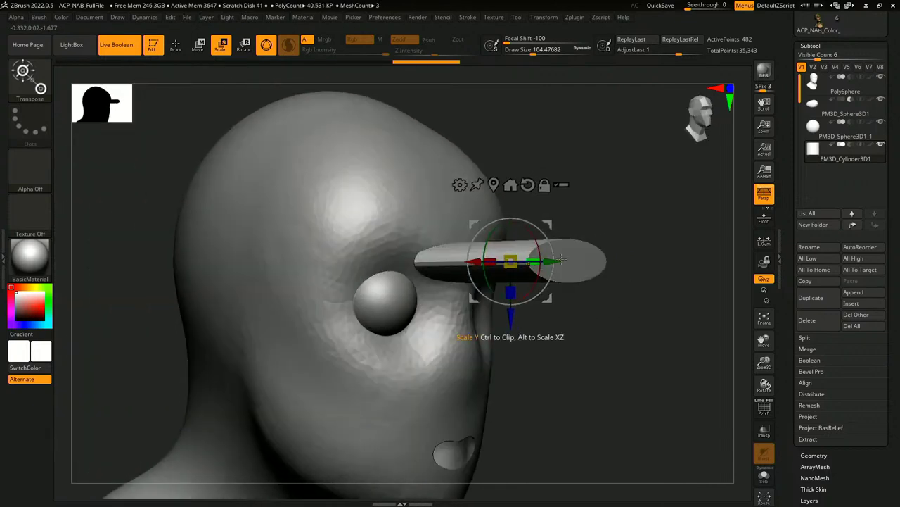
drag(626, 240, 584, 236)
drag(506, 262, 496, 265)
shift+drag(636, 300, 655, 293)
Step: Place the flattened cylinder across the eye sphere, shorten it and set it to Live Boolean subtraction
drag(549, 299, 459, 343)
shift+drag(531, 334, 385, 344)
shift+drag(243, 410, 290, 401)
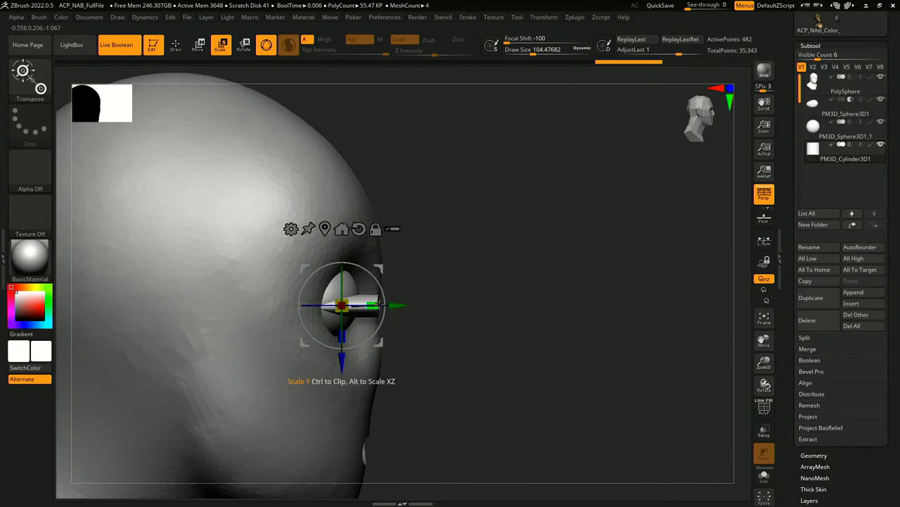
drag(358, 307, 349, 306)
drag(381, 343, 577, 335)
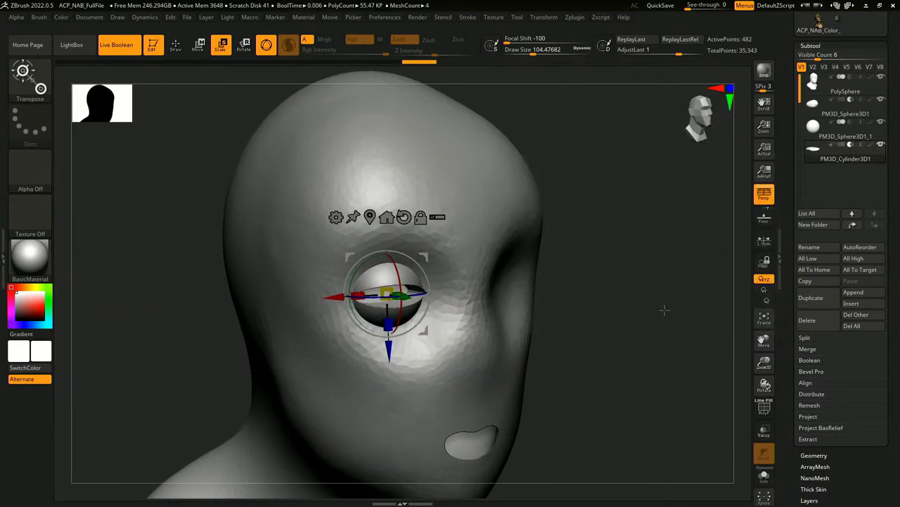
Step: Rotate the cylinder cutter so the eyelid opening slants down toward the nose
drag(664, 310, 637, 344)
drag(428, 278, 382, 300)
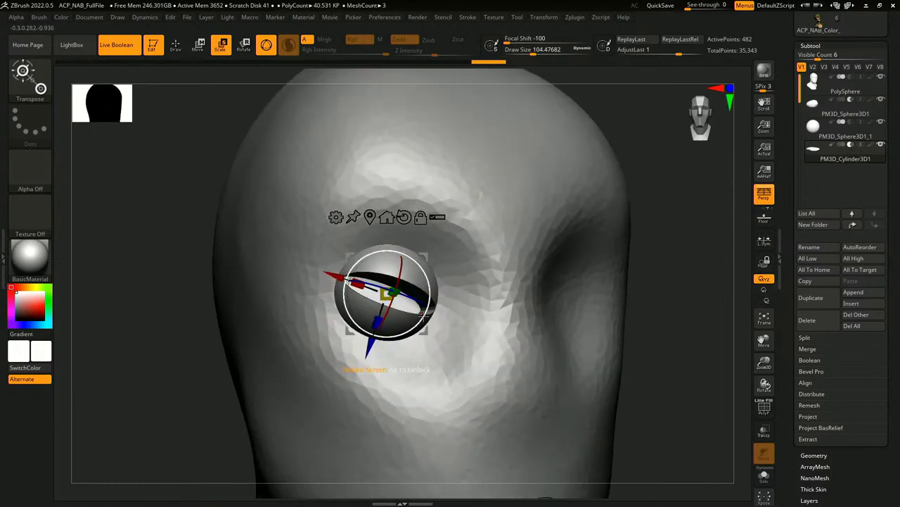
drag(423, 328, 420, 327)
drag(658, 273, 617, 386)
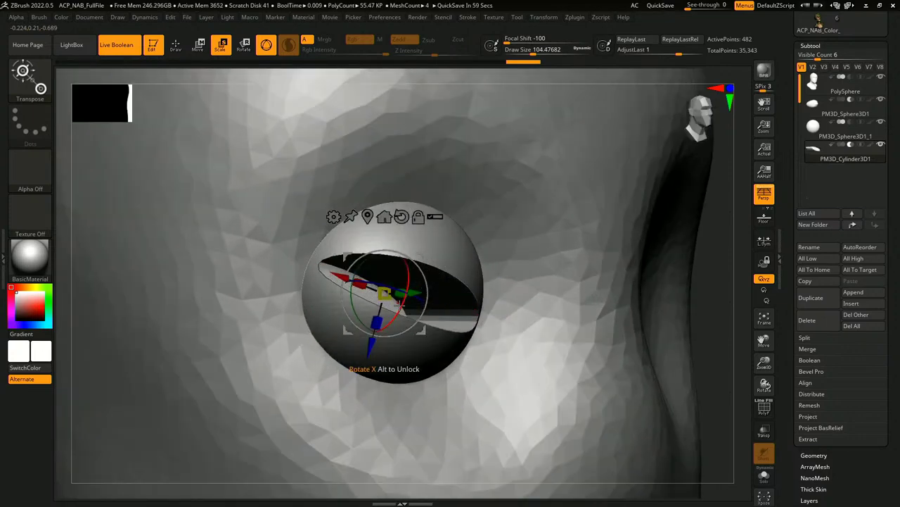
Step: Duplicate the eye sphere, scale the copy slightly smaller and set it to subtraction to hollow out the eyelids
click(816, 128)
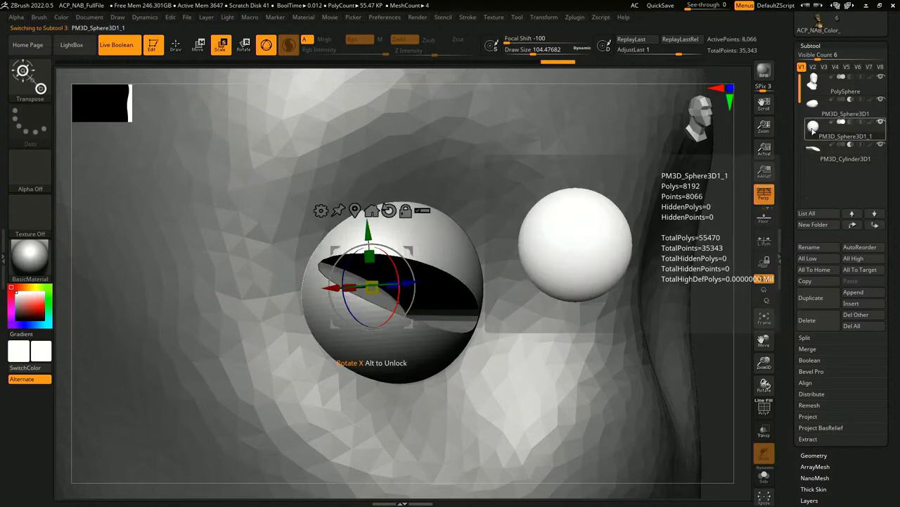
click(835, 300)
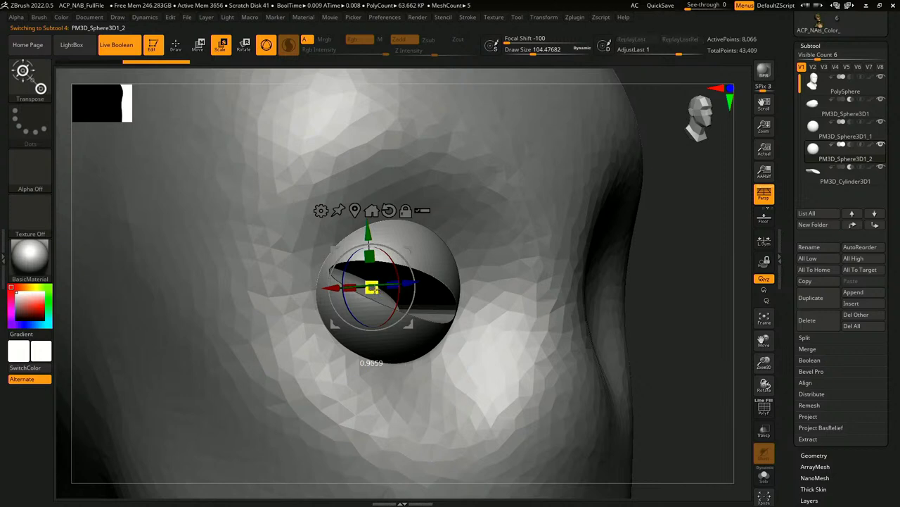
mouse_move(372, 287)
mouse_down()
mouse_move(386, 298)
mouse_move(374, 295)
mouse_up()
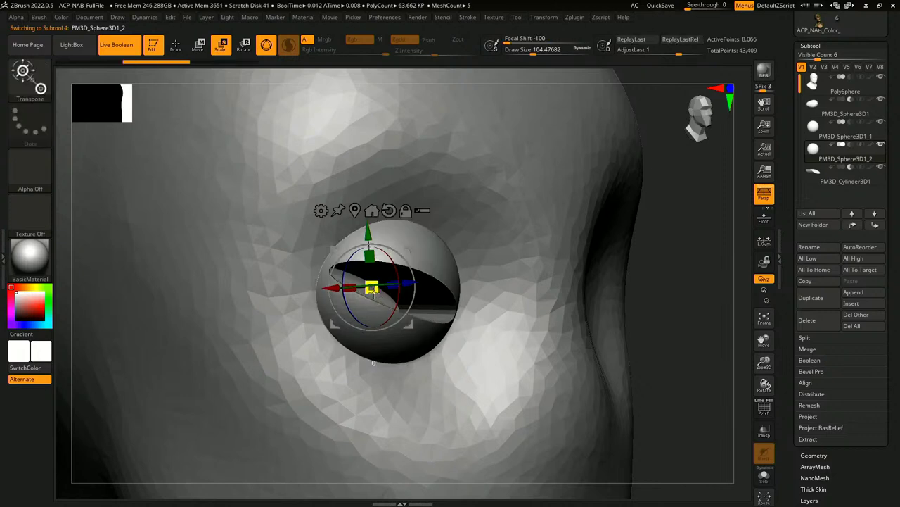
click(850, 145)
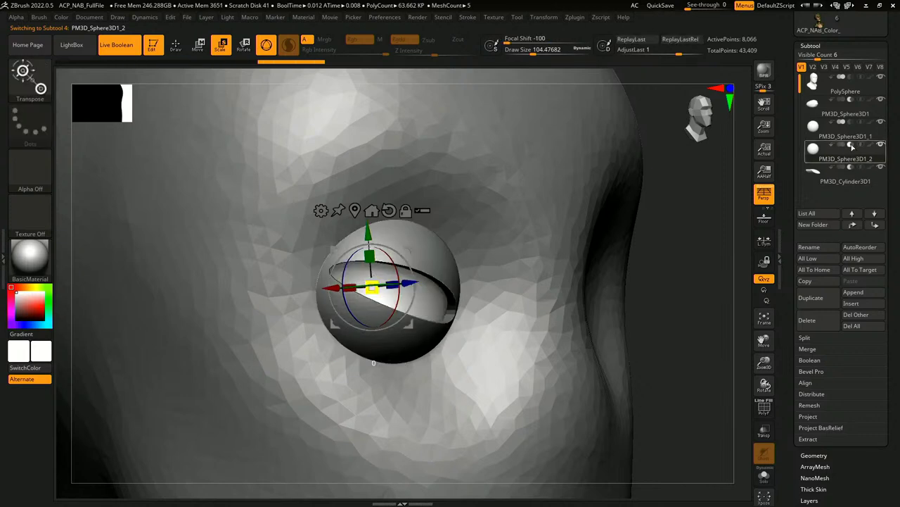
drag(679, 337, 664, 402)
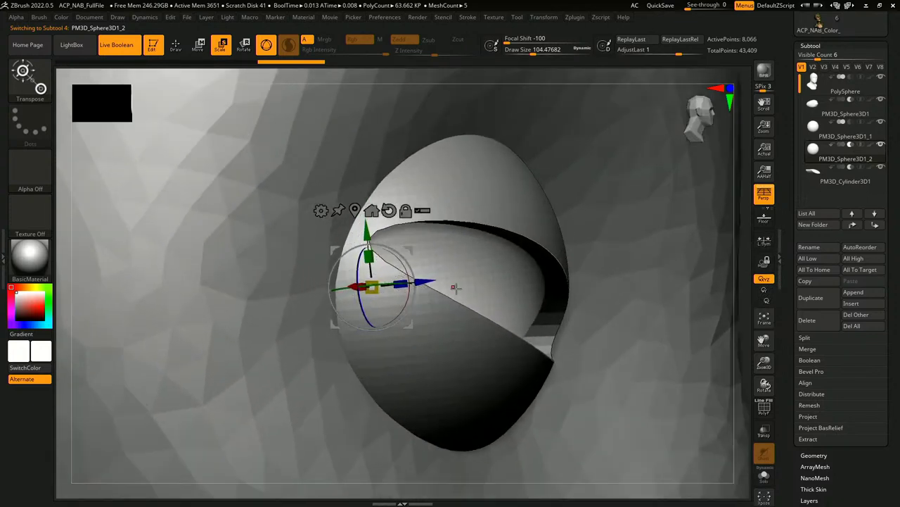
Step: Adjust the scale of the inner subtractive sphere and shift it slightly toward the outer corner of the eye
drag(373, 288, 366, 288)
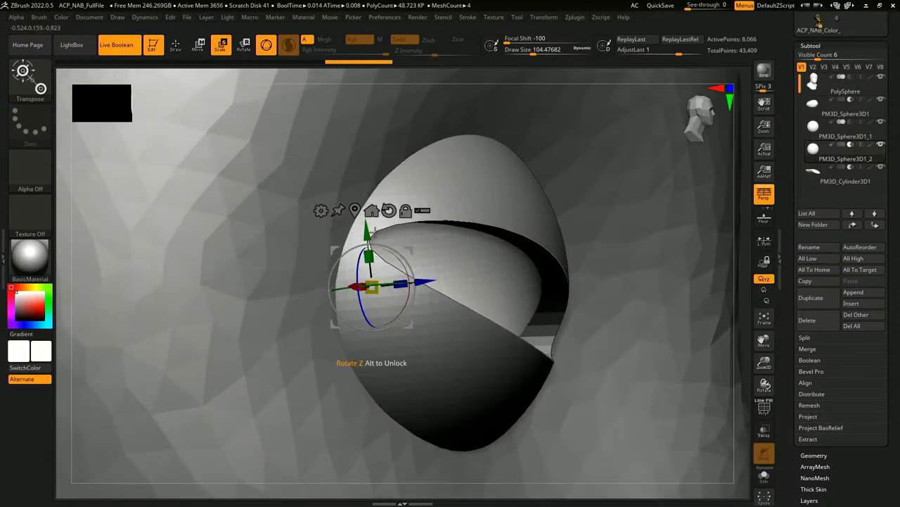
drag(744, 271, 647, 247)
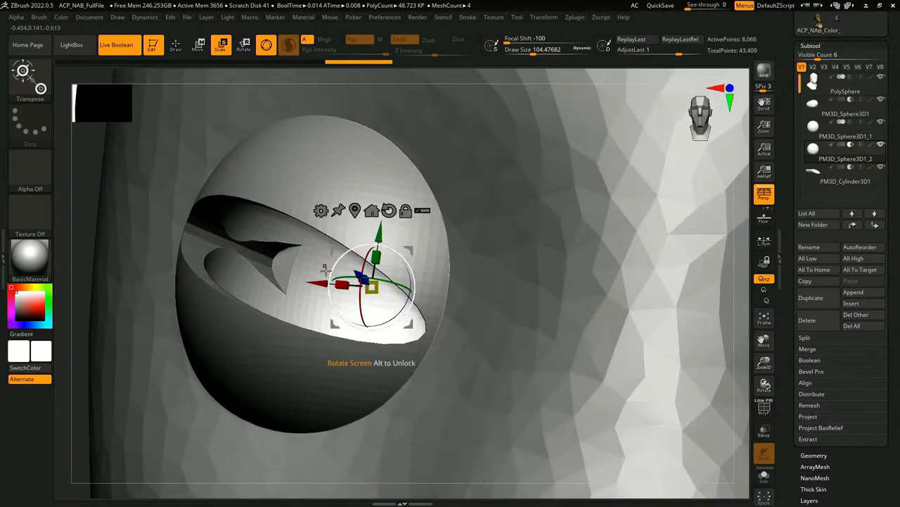
drag(317, 283, 311, 283)
drag(366, 287, 374, 294)
drag(341, 267, 342, 268)
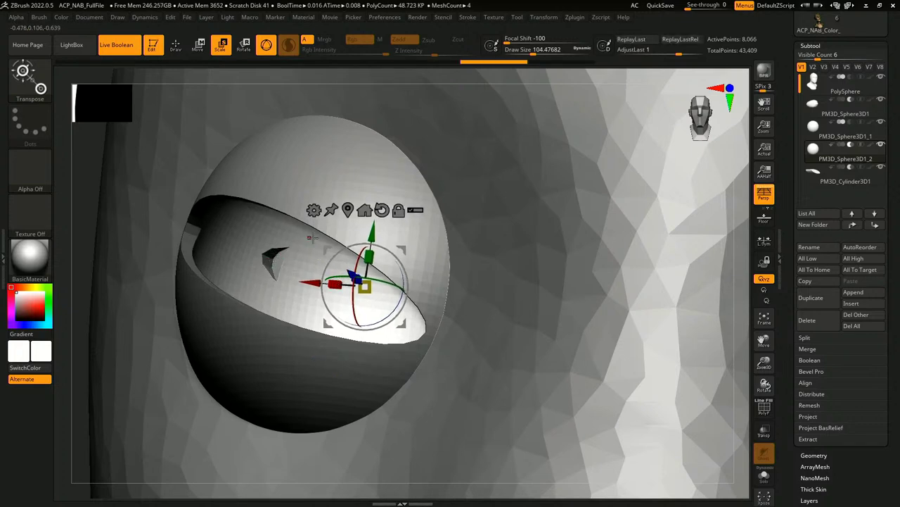
Step: Reshape the inner sphere with the Move brush at draw size 28.75 to remove the leftover piece inside the eye, and smooth it
key(b)
key(m)
key(v)
key(space)
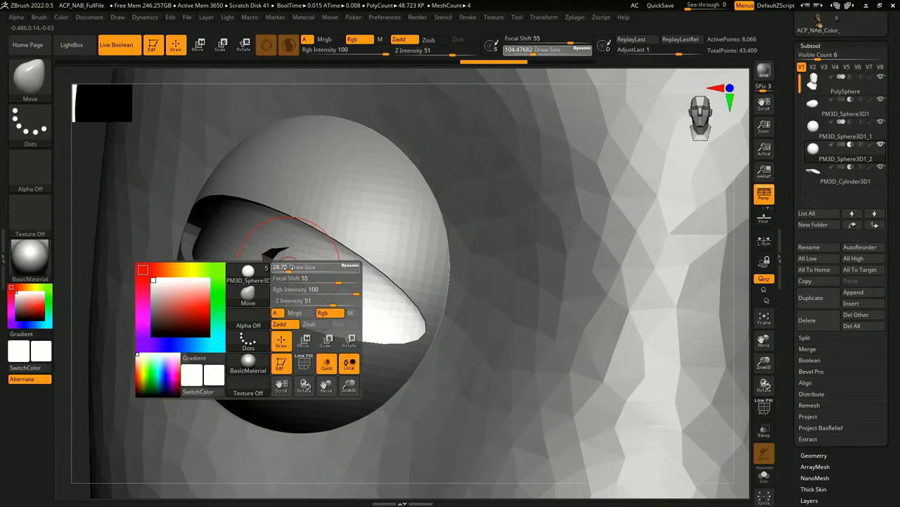
click(289, 268)
drag(283, 262, 277, 257)
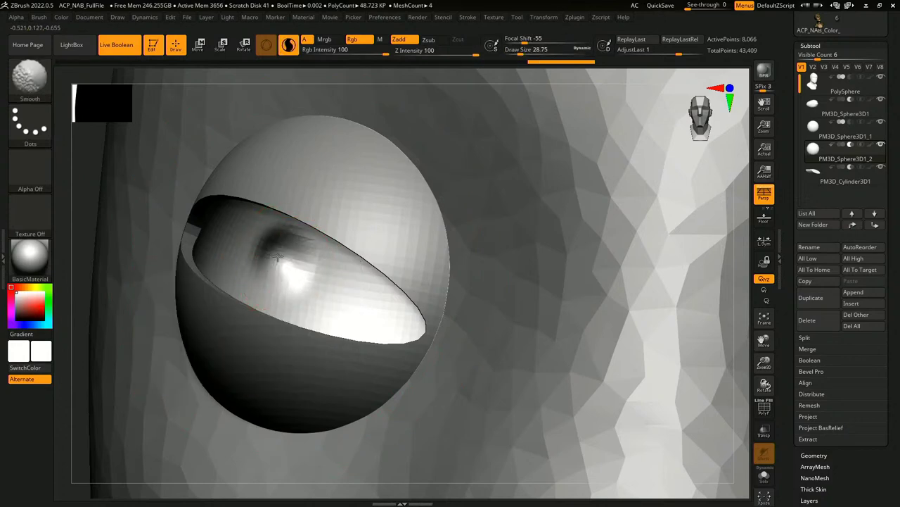
alt+drag(739, 279, 738, 245)
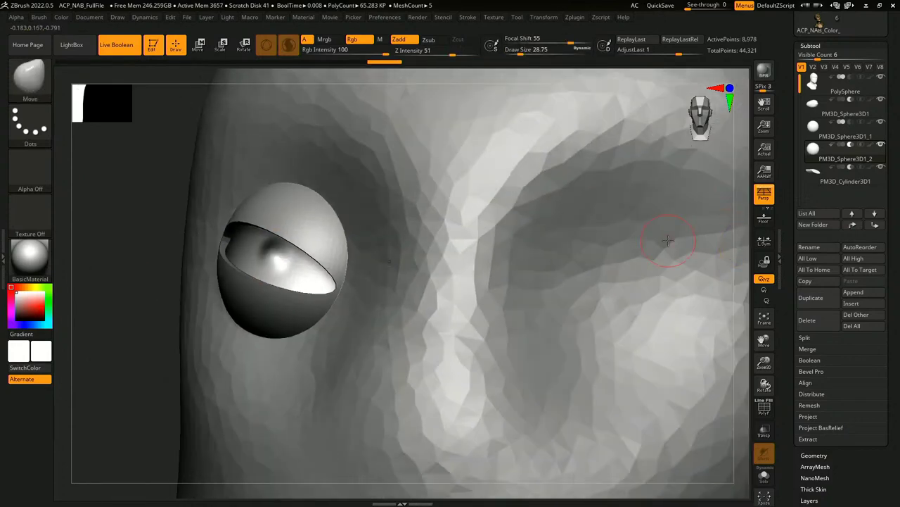
right_drag(146, 336, 178, 342)
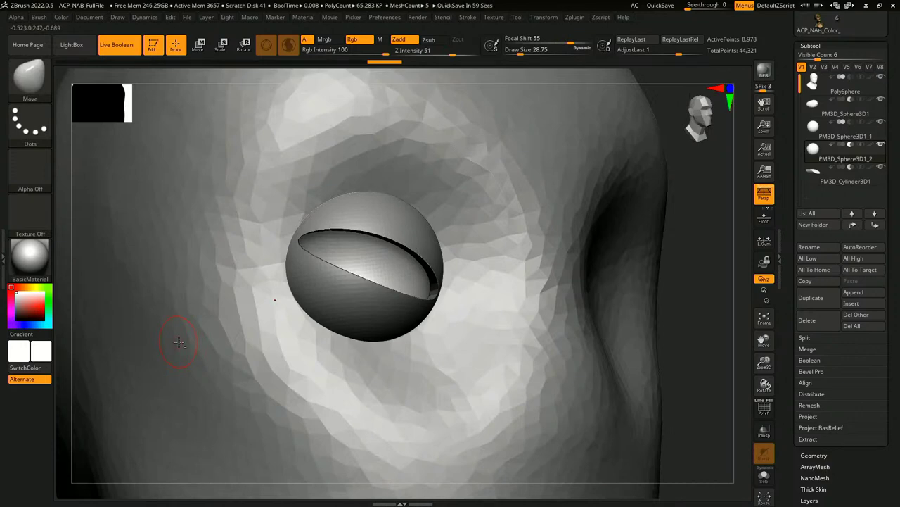
alt+drag(700, 344, 683, 300)
right_drag(721, 310, 563, 317)
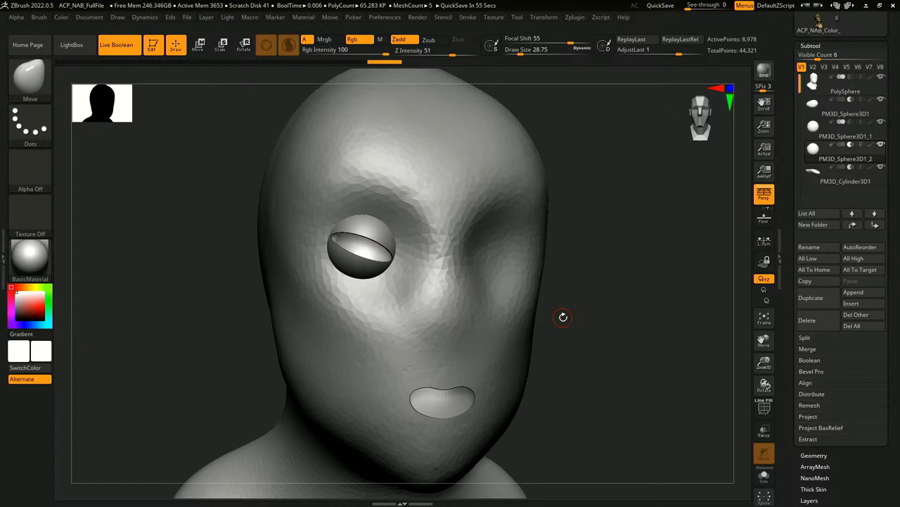
Step: Make a Boolean mesh from the head, mouth cutter and eye subtools
drag(792, 86, 793, 120)
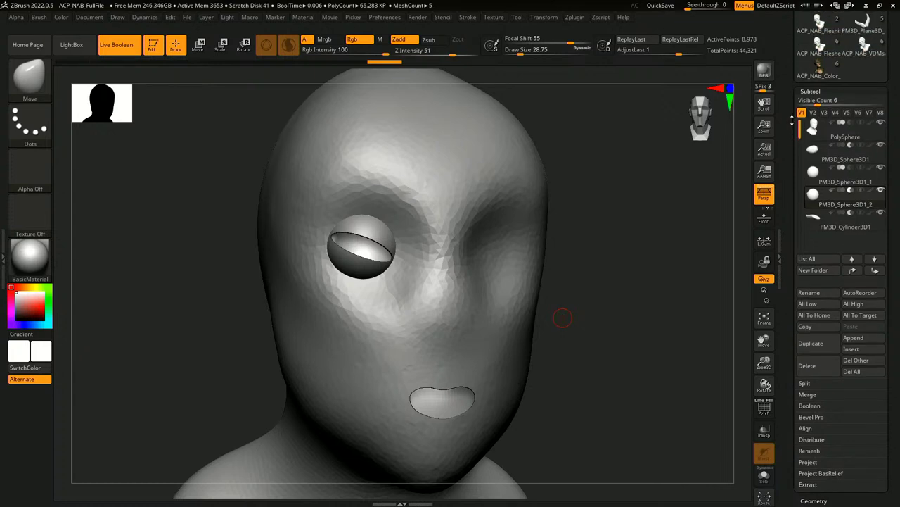
click(823, 406)
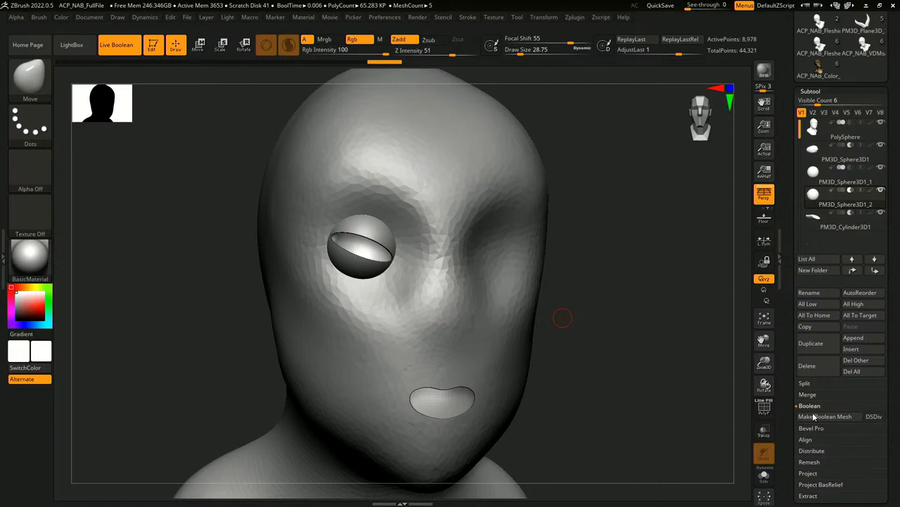
click(826, 415)
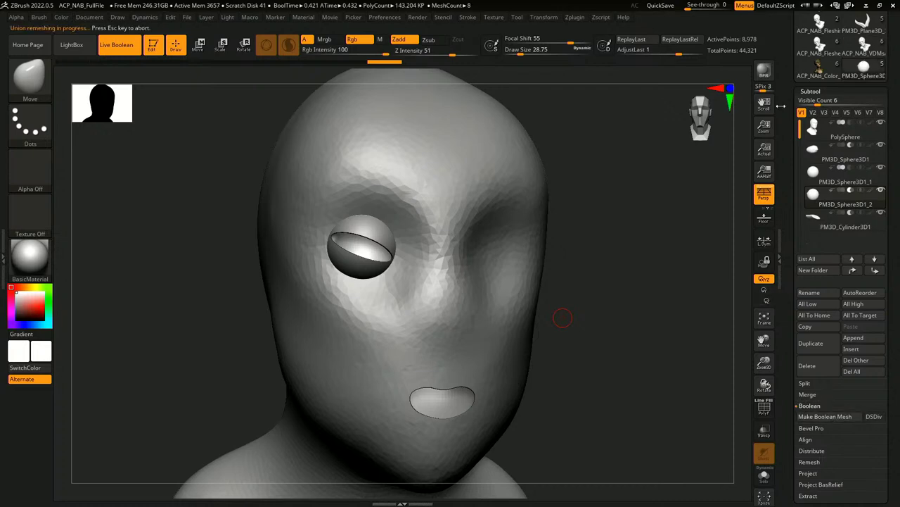
Step: Switch to the UMesh_PolySphere tool and turn on Polyframe display to inspect the eyelid topology
drag(791, 30, 791, 147)
click(864, 187)
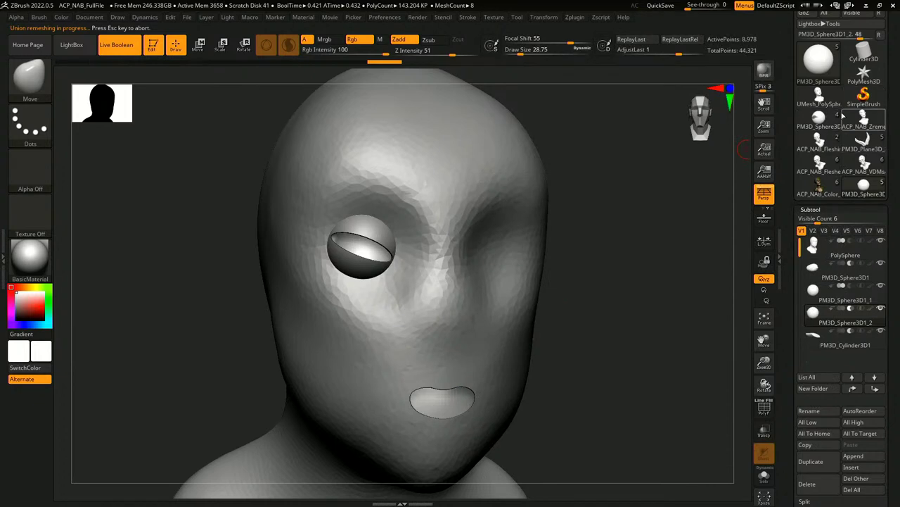
click(827, 100)
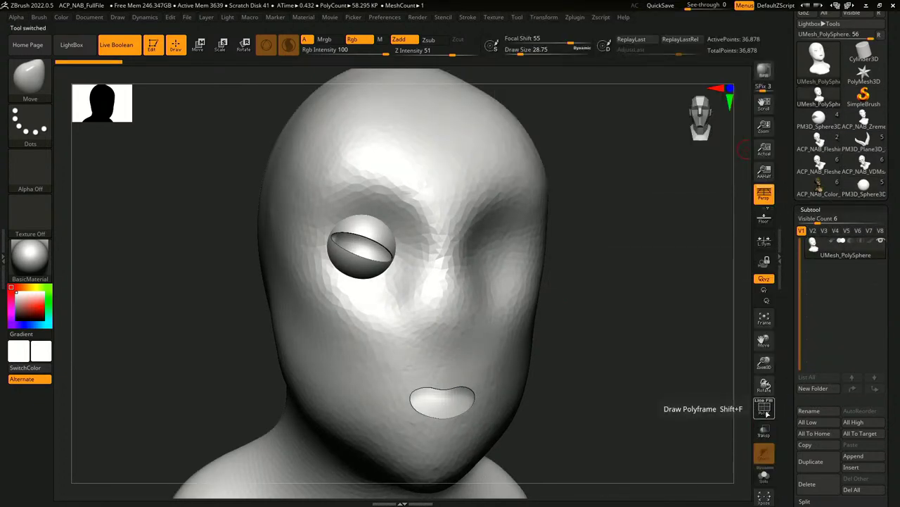
click(764, 408)
alt+drag(635, 344, 665, 467)
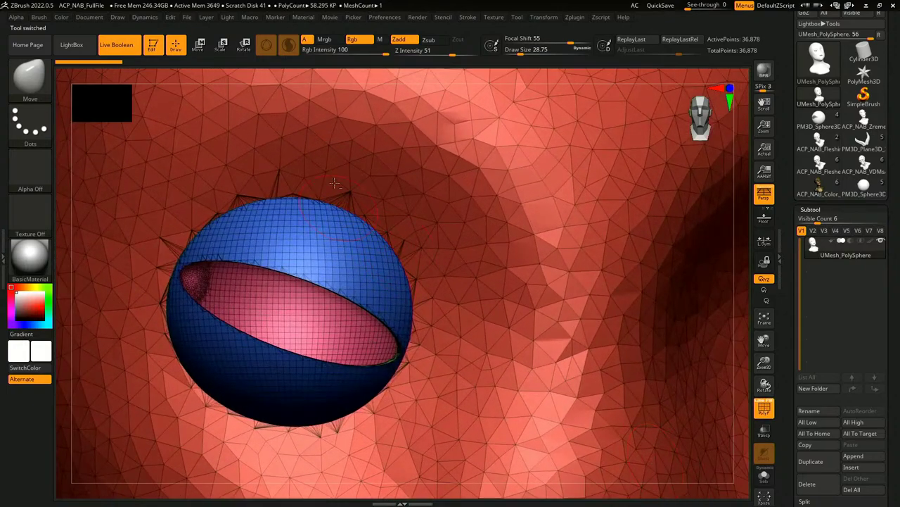
Step: Try a brush stroke across the border between the upper eyelid sphere and the head, and undo it
ctrl+right_drag(365, 76, 373, 256)
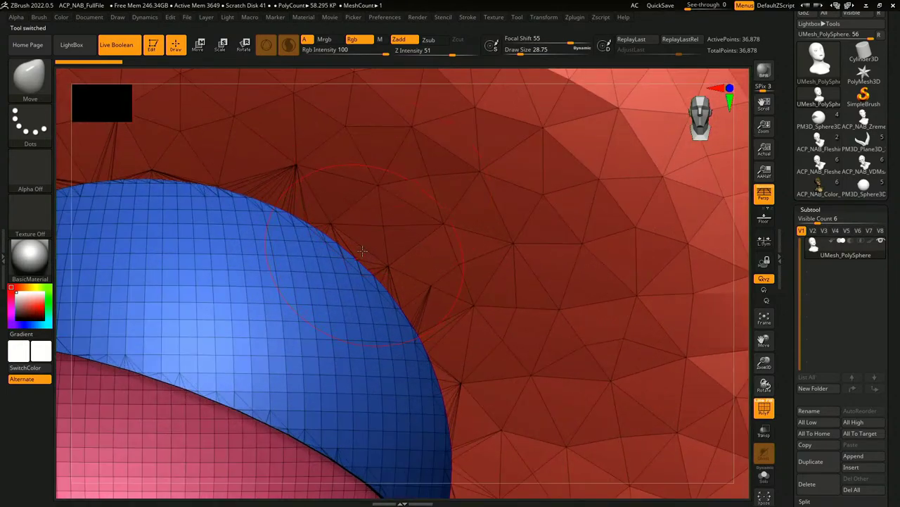
mouse_move(362, 250)
mouse_down()
mouse_move(450, 422)
mouse_move(296, 212)
mouse_up()
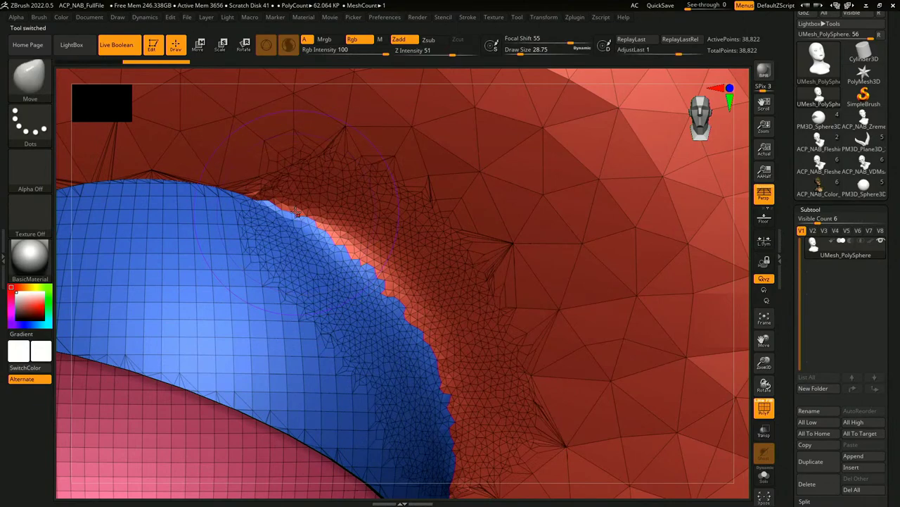
key(ctrl+z)
Step: Mirror and weld the merged mesh with Modify Topology to copy the eye to the other side of the head
mouse_move(742, 334)
alt+mouse_down()
mouse_move(742, 316)
mouse_move(628, 122)
alt+mouse_up()
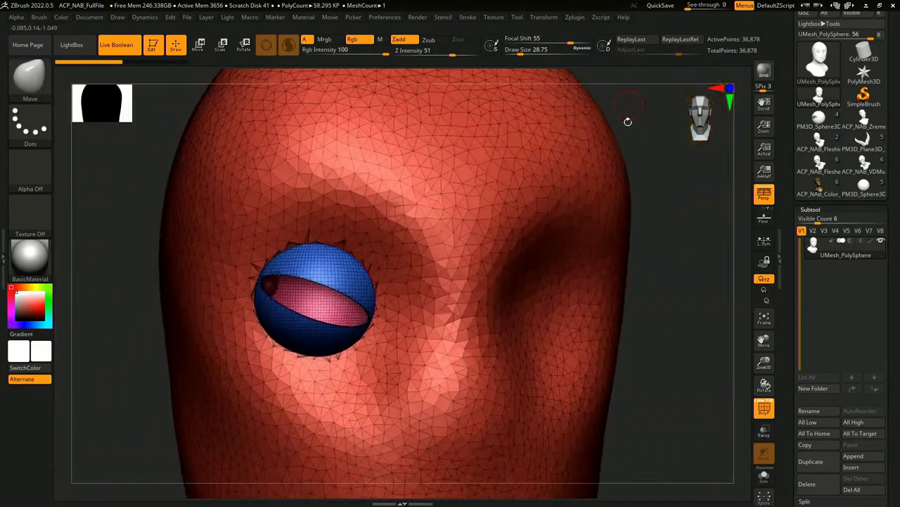
alt+drag(672, 290, 622, 260)
drag(622, 260, 651, 278)
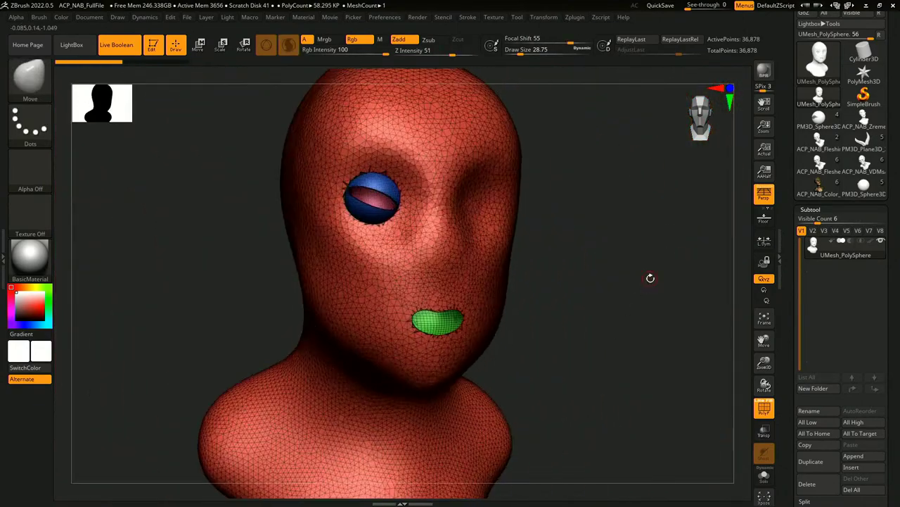
scroll(784, 241, down, 5)
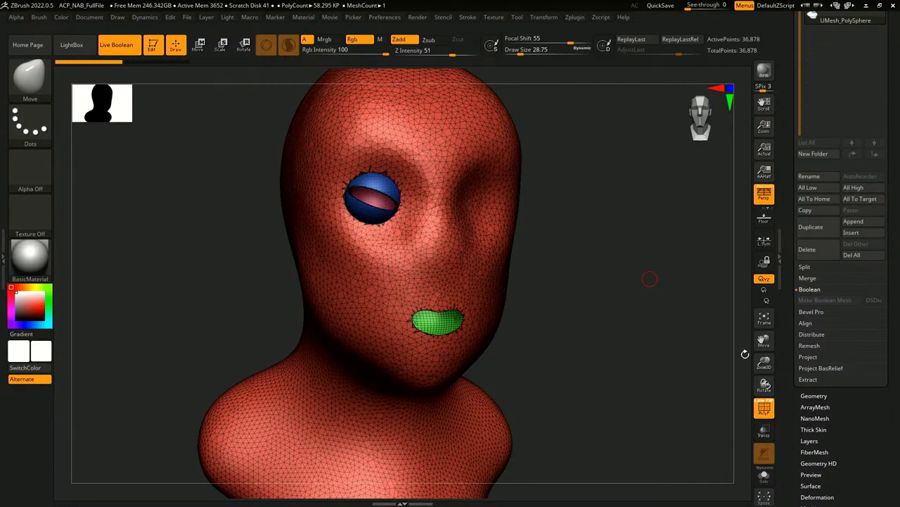
click(831, 395)
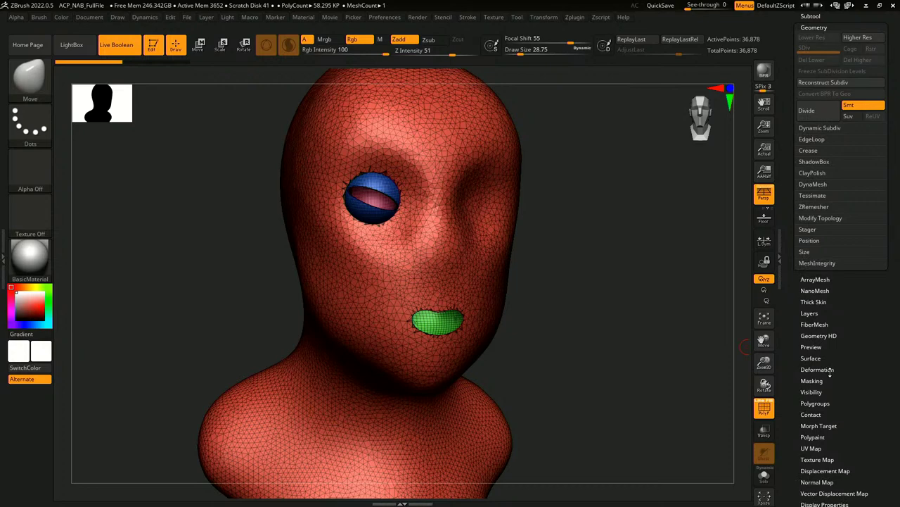
click(820, 218)
click(820, 251)
shift+drag(635, 325, 471, 219)
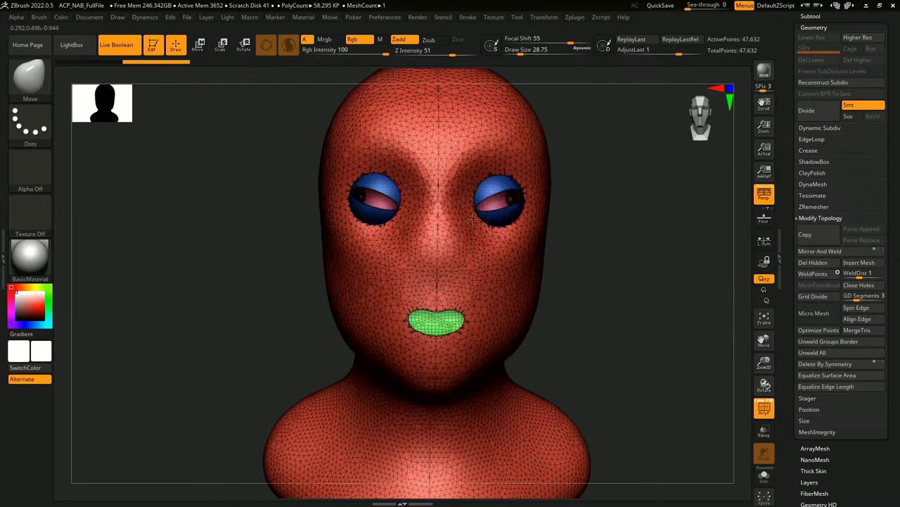
Step: Smooth the welded seam down the middle of the face at draw size 97.21759
ctrl+drag(440, 137, 441, 208)
key(ctrl+z)
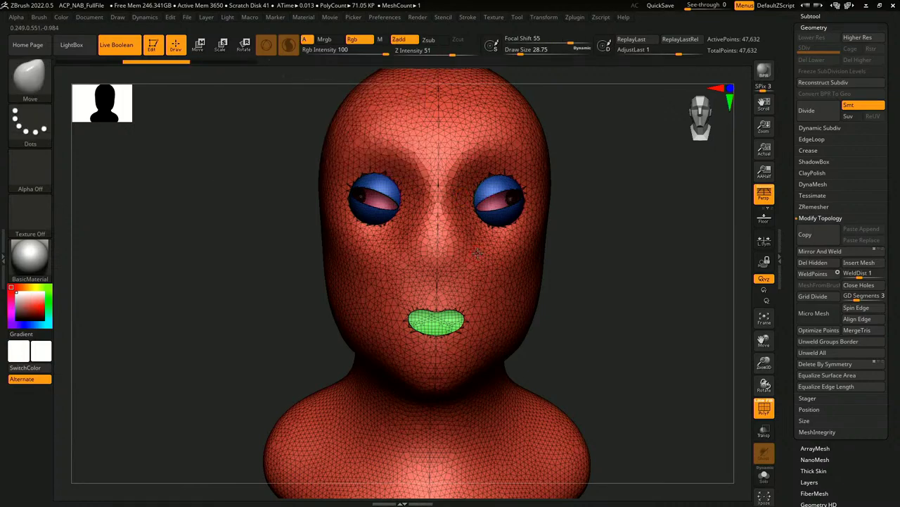
key(b)
key(m)
key(v)
key(space)
mouse_move(426, 126)
mouse_down()
mouse_move(436, 126)
mouse_move(438, 278)
mouse_up()
drag(587, 296, 662, 299)
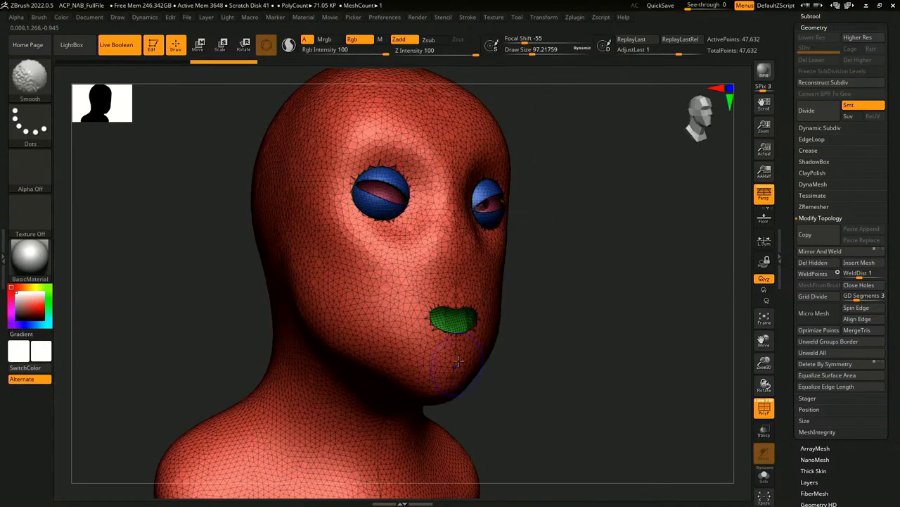
mouse_move(476, 422)
shift+mouse_down()
mouse_move(549, 368)
mouse_move(562, 320)
mouse_move(579, 328)
mouse_move(567, 323)
mouse_move(589, 359)
shift+mouse_up()
Step: Isolate the head polygroup to inspect the borders of the eye and mouth openings, and show the whole mesh again
mouse_move(520, 331)
mouse_down()
mouse_move(553, 325)
mouse_move(573, 340)
mouse_move(575, 310)
mouse_up()
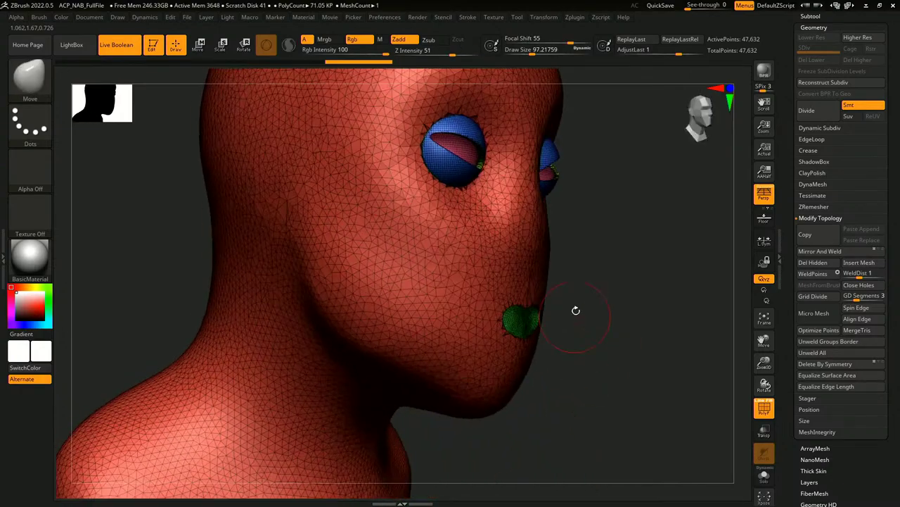
ctrl+shift+click(527, 261)
drag(527, 261, 400, 283)
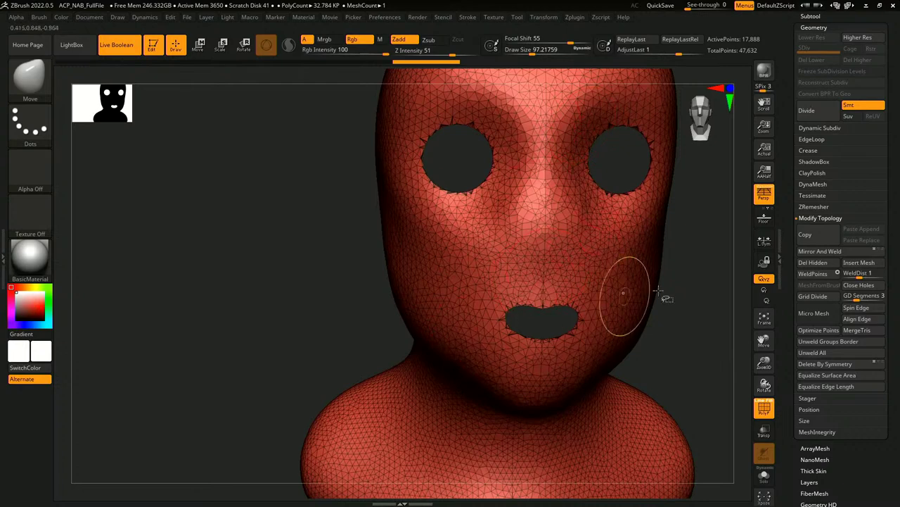
ctrl+shift+click(683, 308)
alt+drag(685, 308, 588, 321)
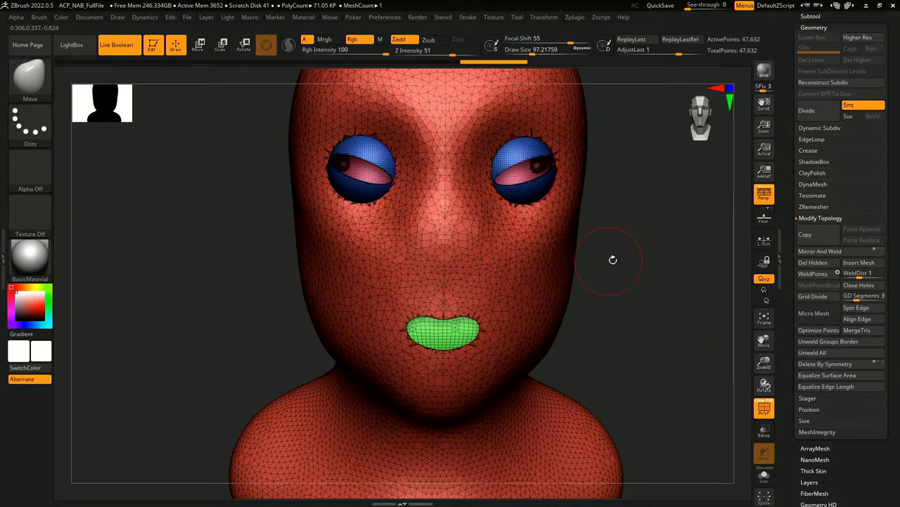
drag(612, 260, 626, 251)
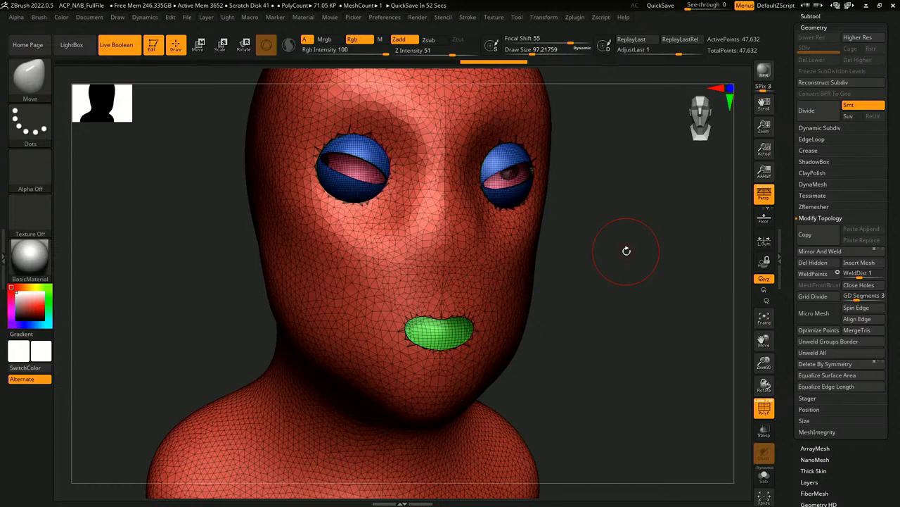
mouse_move(600, 321)
mouse_down()
mouse_move(621, 353)
mouse_move(616, 316)
mouse_up()
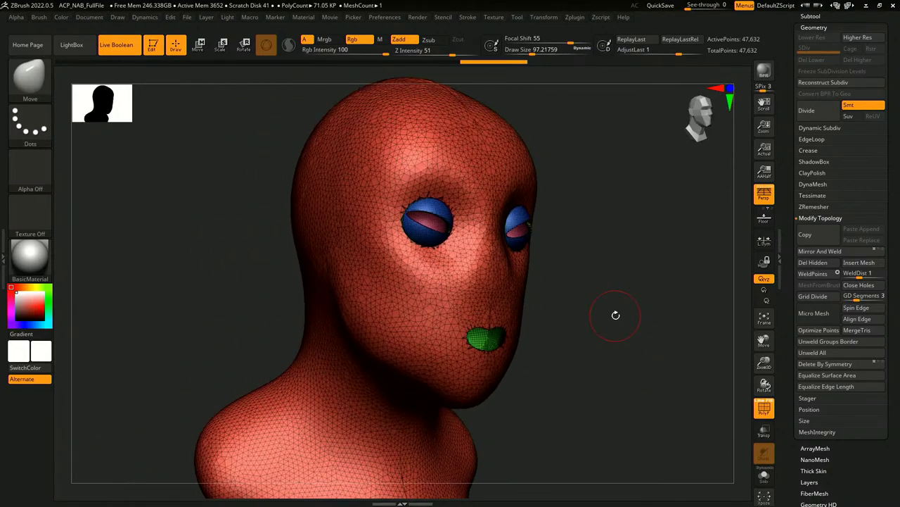
Step: Mask the lower jaw on the isolated head polygroup and convert the mask into a separate polygroup
ctrl+shift+click(472, 277)
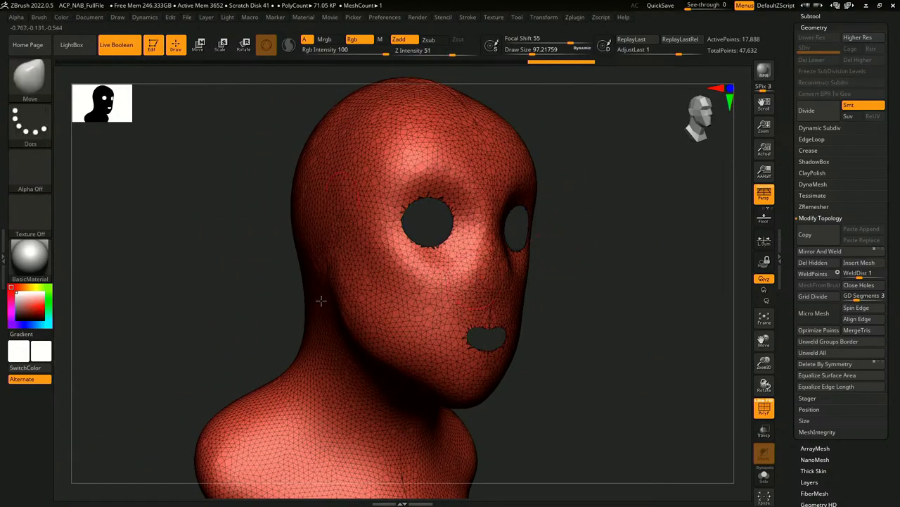
mouse_move(561, 353)
mouse_down()
mouse_move(543, 354)
mouse_move(533, 335)
mouse_move(542, 334)
mouse_move(425, 278)
mouse_move(374, 314)
mouse_move(502, 408)
mouse_move(540, 394)
mouse_move(559, 371)
mouse_up()
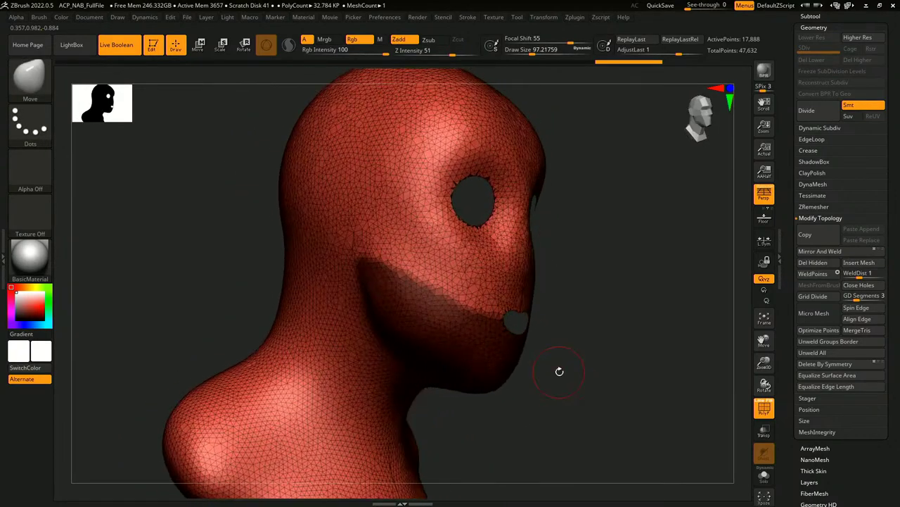
key(ctrl+w)
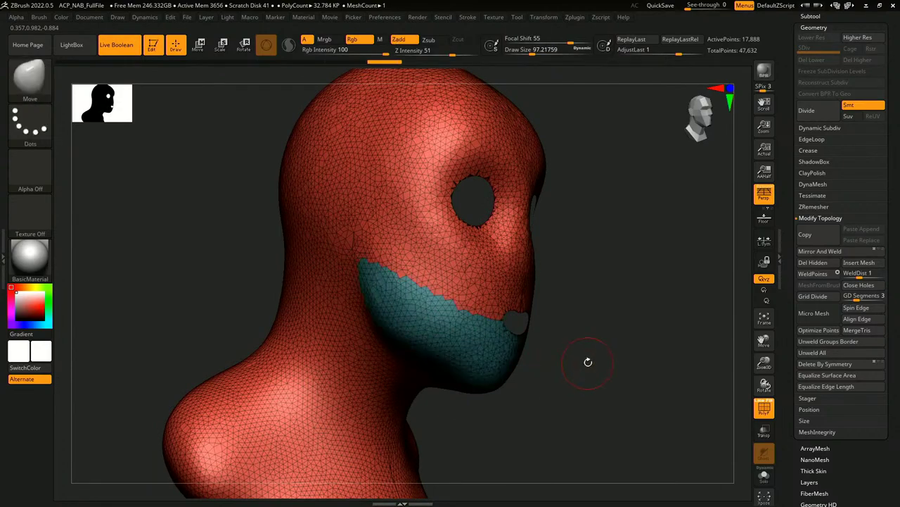
drag(589, 362, 600, 274)
ctrl+shift+click(592, 366)
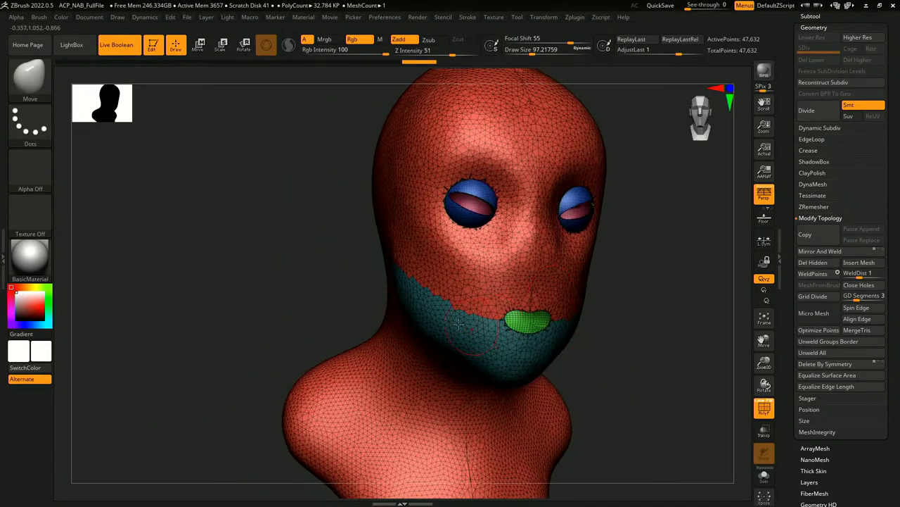
Step: Open the ZRemesher settings and set the target polygons count to 14.47324
drag(573, 350, 604, 341)
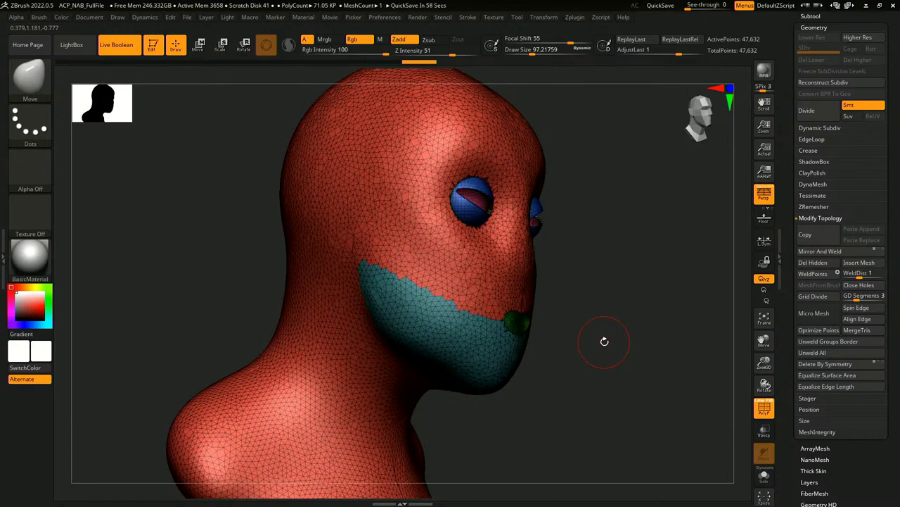
drag(605, 341, 573, 325)
drag(621, 300, 532, 355)
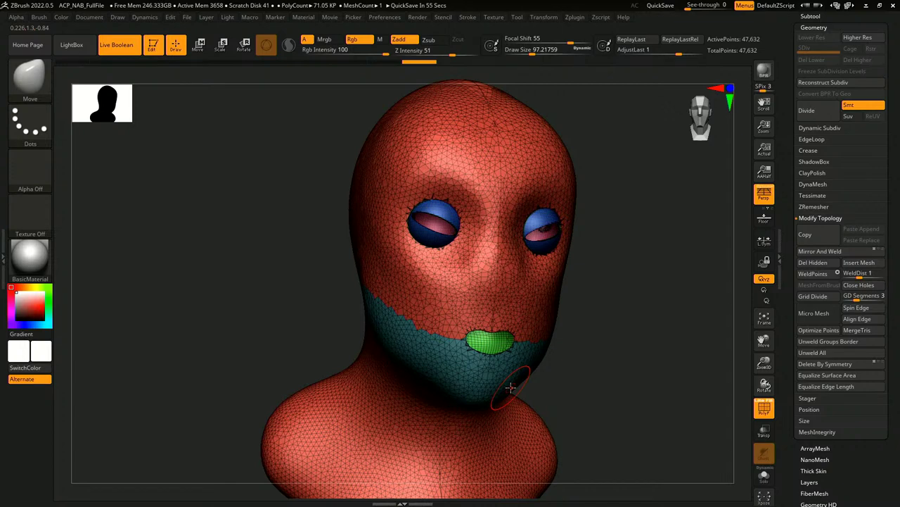
right_drag(511, 386, 658, 258)
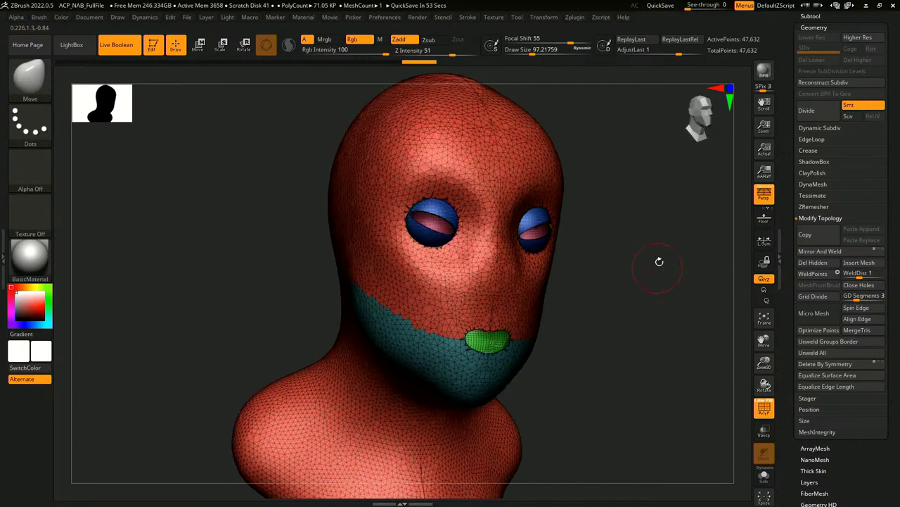
click(822, 218)
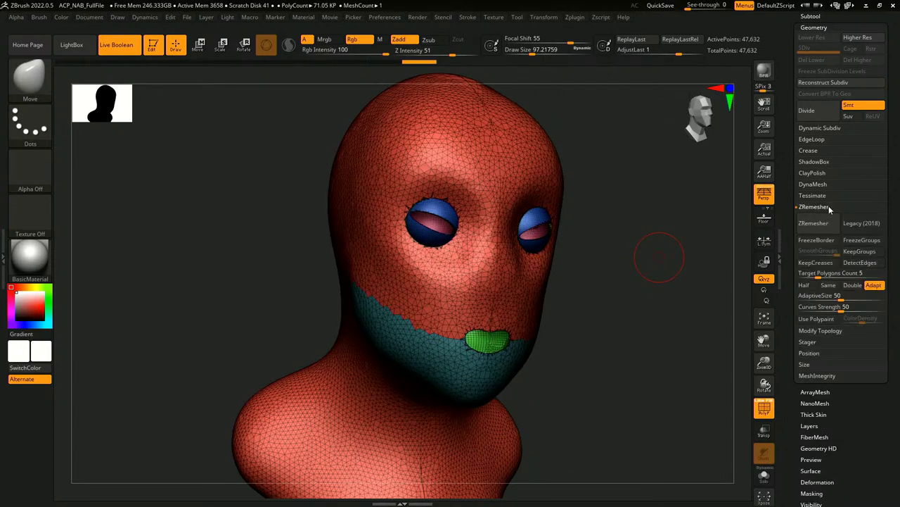
click(816, 207)
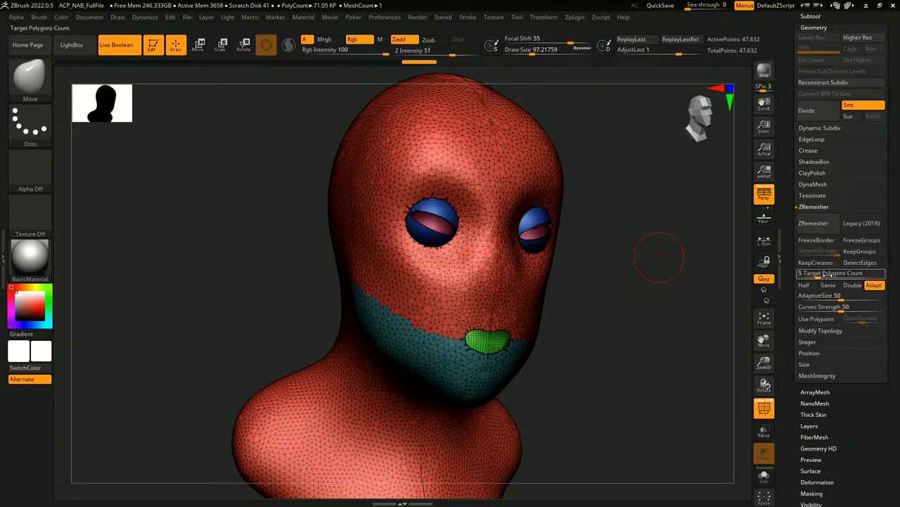
drag(832, 273, 828, 274)
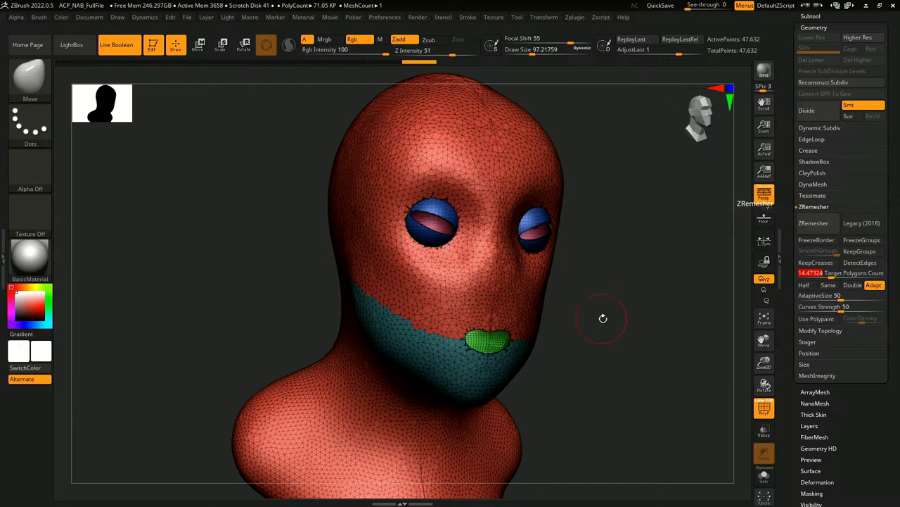
Step: Try remeshing the bust with ZRemesher without KeepGroups, and undo the remesh
drag(601, 316, 565, 290)
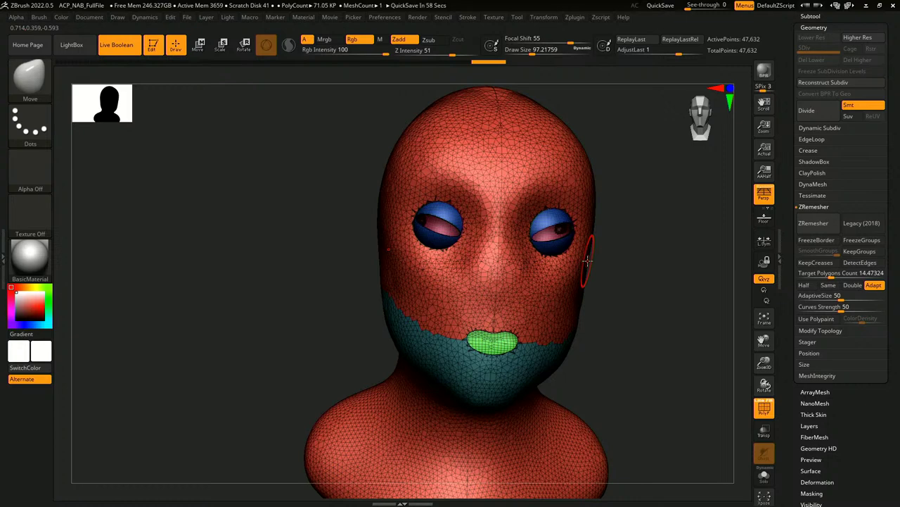
click(824, 223)
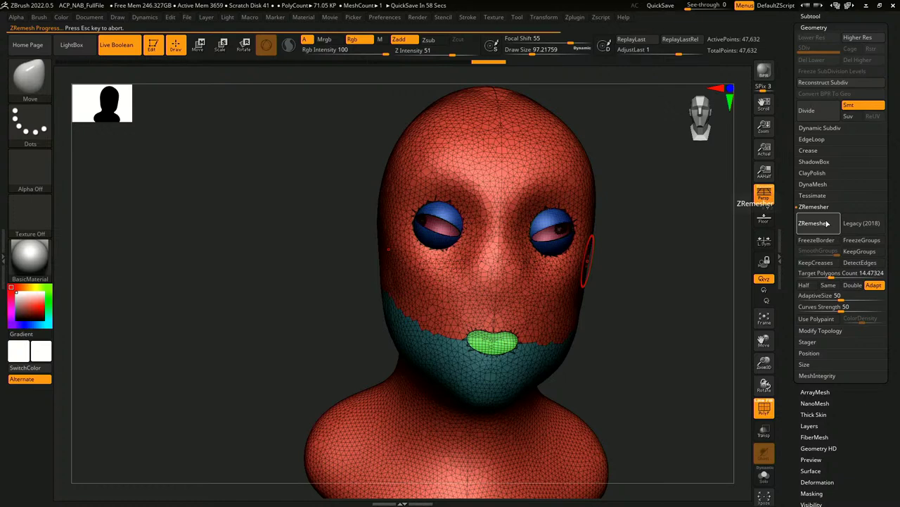
drag(654, 320, 665, 296)
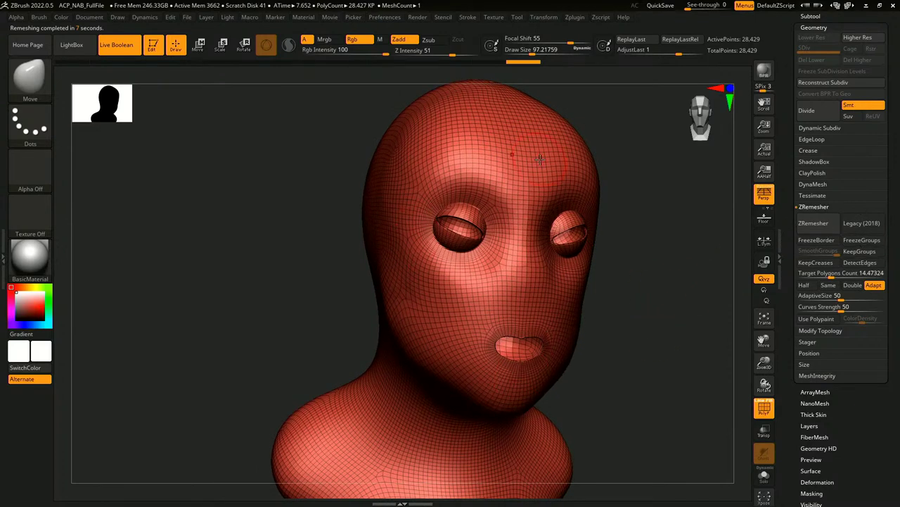
key(ctrl+z)
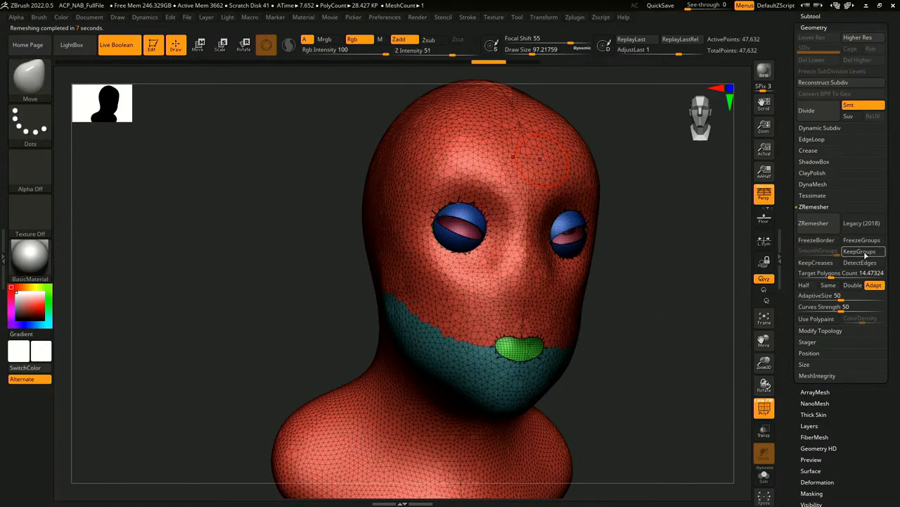
Step: Remesh the bust with ZRemesher with KeepGroups enabled, and check the topology around the eyes and mouth
click(861, 251)
click(815, 227)
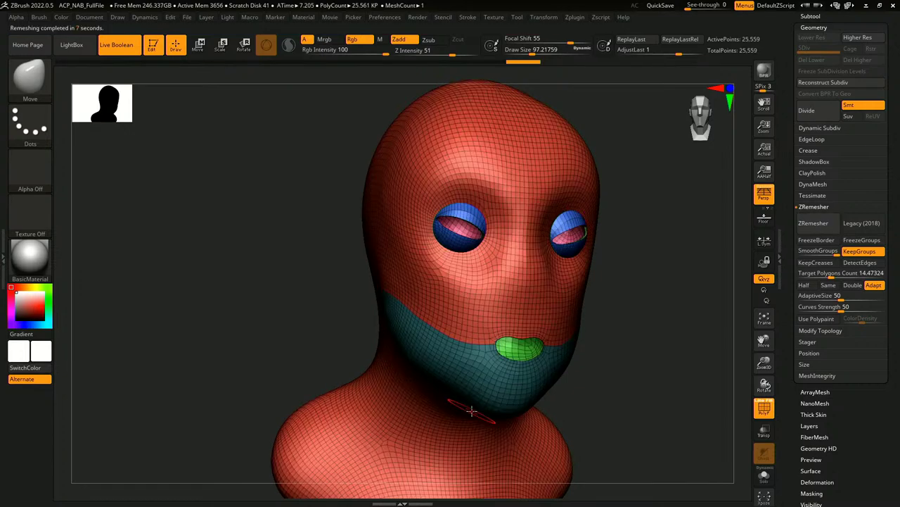
drag(662, 325, 650, 404)
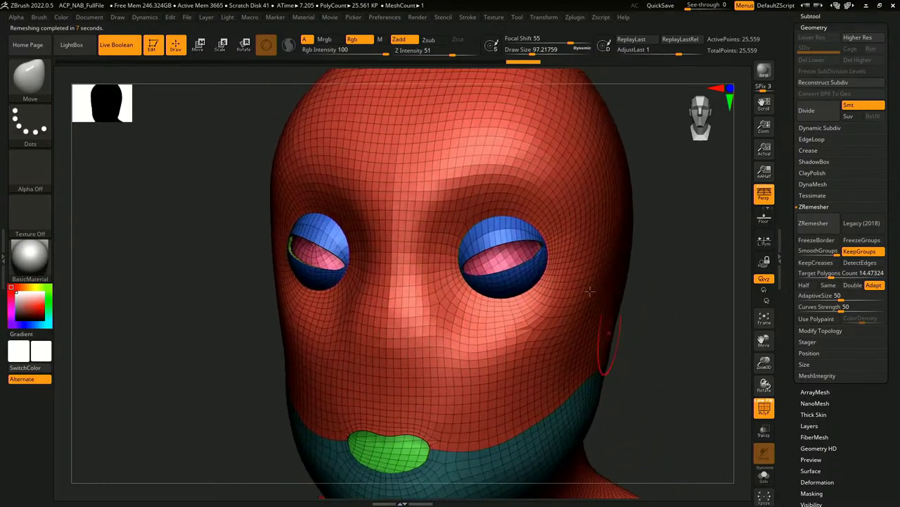
drag(626, 304, 588, 225)
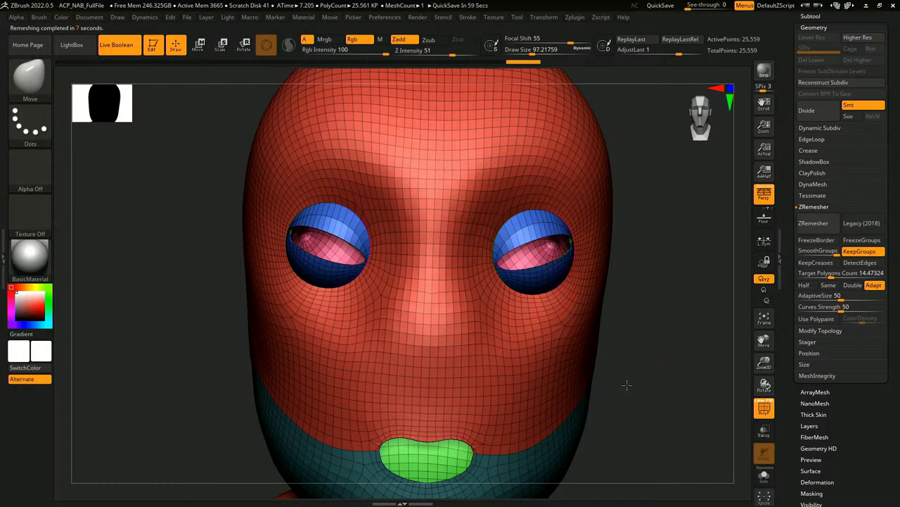
scroll(626, 384, down, 3)
drag(638, 370, 616, 321)
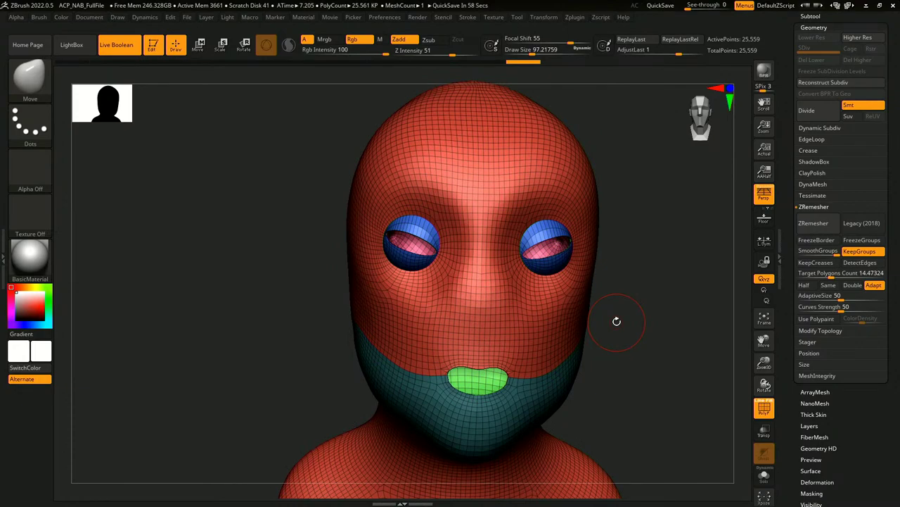
drag(616, 321, 650, 359)
mouse_move(647, 399)
mouse_down()
mouse_move(669, 401)
mouse_move(663, 410)
mouse_move(583, 358)
mouse_move(635, 327)
mouse_move(387, 321)
mouse_move(638, 392)
mouse_up()
Step: Mask everything except the lower jaw polygroup and place the move gizmo at the jaw hinge
ctrl+shift+click(555, 347)
ctrl+shift+click(642, 387)
alt+drag(666, 359, 599, 358)
ctrl+click(505, 373)
key(w)
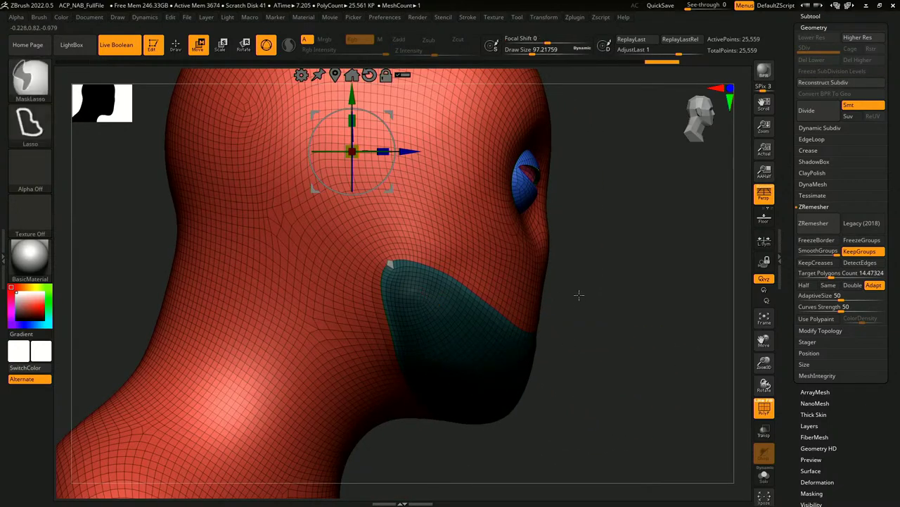
ctrl+click(441, 304)
drag(447, 256, 442, 249)
Step: Rotate the unmasked lower jaw slightly about the gizmo's X axis
drag(579, 251, 487, 245)
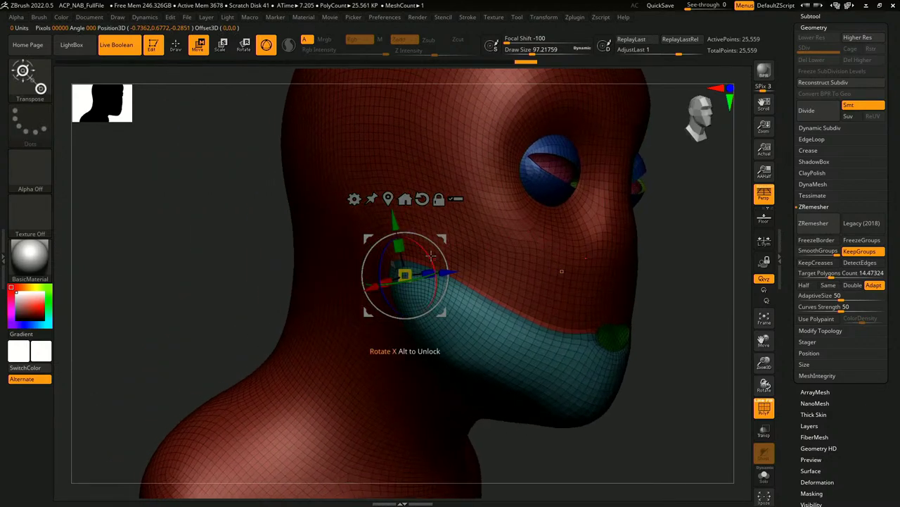
drag(431, 255, 427, 252)
drag(663, 272, 737, 270)
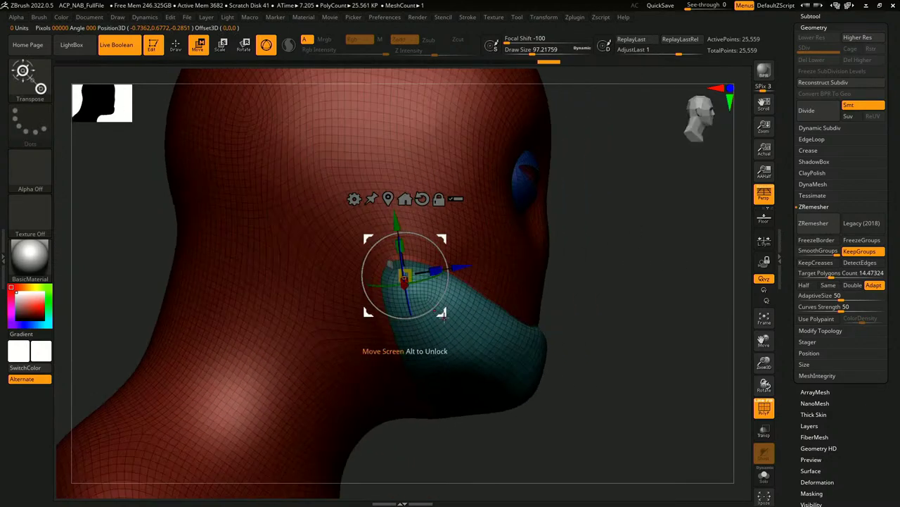
Step: Adjust the position of the unmasked lower jaw around its hinge with the move gizmo
drag(444, 318, 439, 310)
mouse_move(629, 290)
mouse_down()
mouse_move(550, 287)
mouse_move(623, 276)
mouse_up()
key(q)
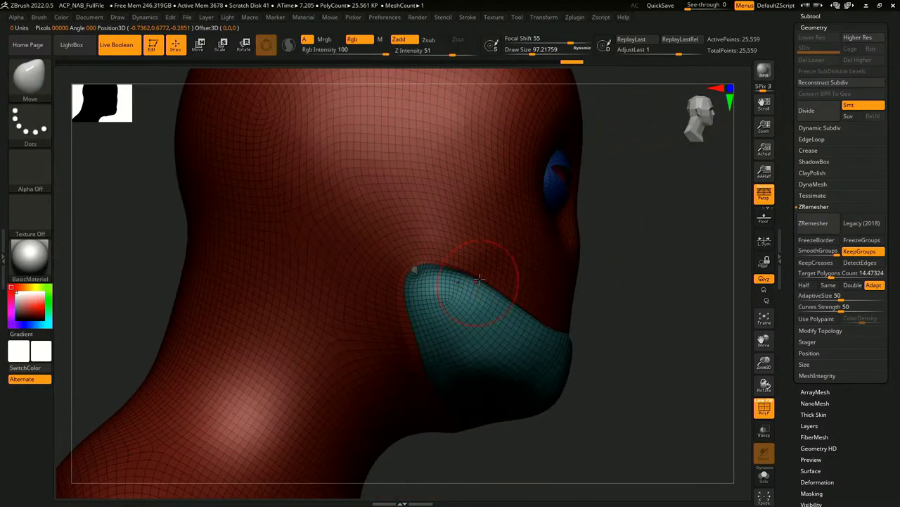
key(w)
drag(464, 291, 459, 307)
drag(647, 284, 585, 271)
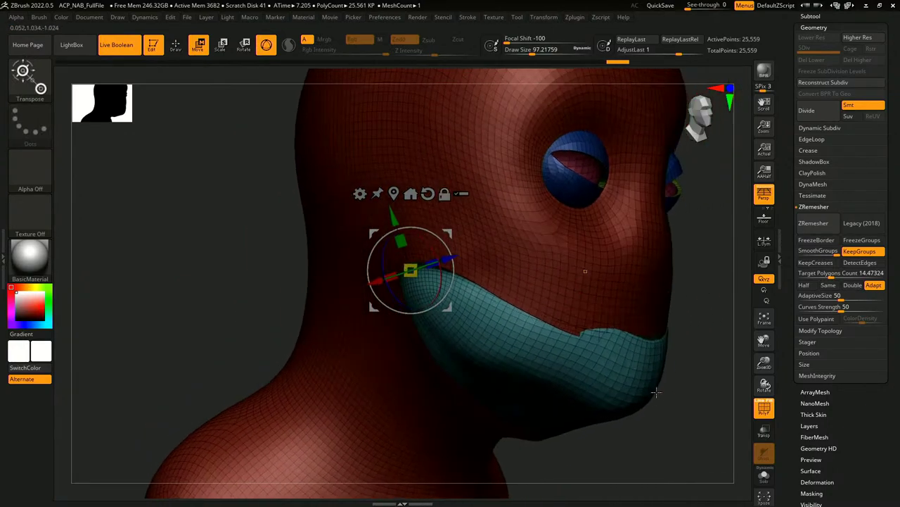
drag(655, 392, 666, 388)
Step: Clear the mask, activate the Move brush at draw size about 212, and smooth the jaw's seams at the hinge and chin
key(b)
key(m)
key(v)
key(space)
drag(663, 316, 684, 315)
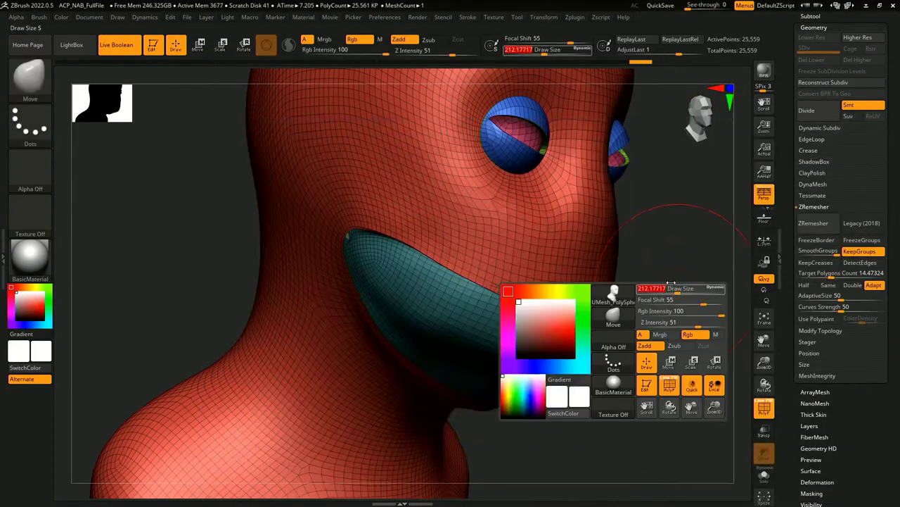
mouse_move(389, 243)
shift+mouse_down()
mouse_move(382, 239)
mouse_move(364, 279)
shift+mouse_up()
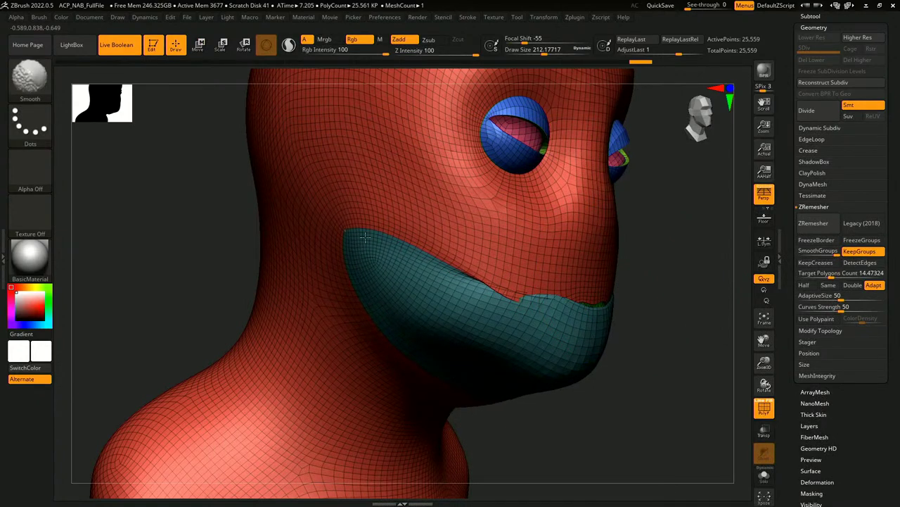
shift+drag(546, 384, 560, 384)
drag(636, 408, 606, 403)
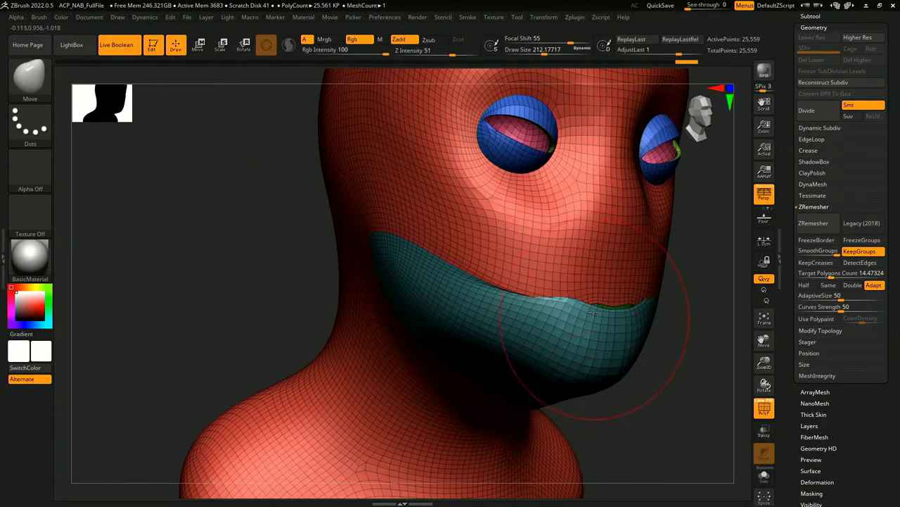
Step: Set the draw size to about 177 and smooth the cheek above the mouth corner
key(space)
drag(596, 346, 590, 347)
shift+drag(568, 282, 539, 303)
drag(624, 400, 524, 387)
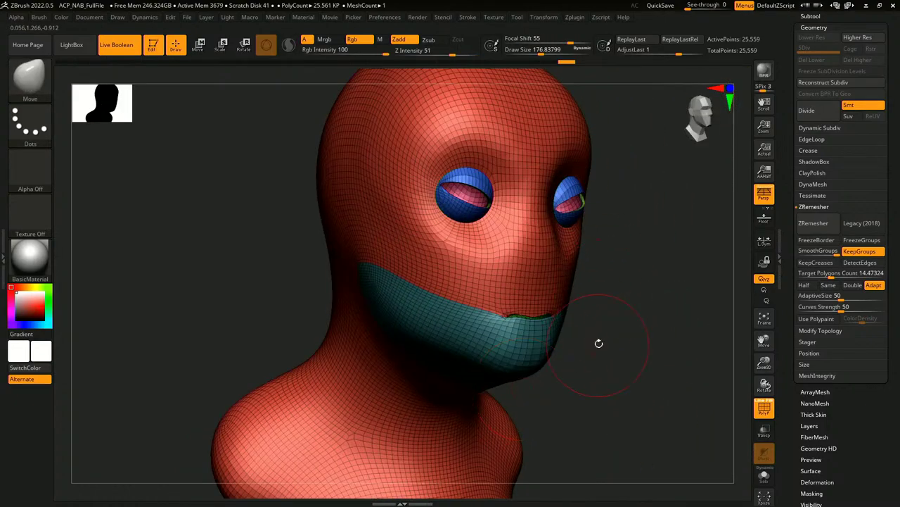
drag(598, 343, 639, 338)
Step: Turn off the polyframe display and smooth the area around the mouth corner
key(b)
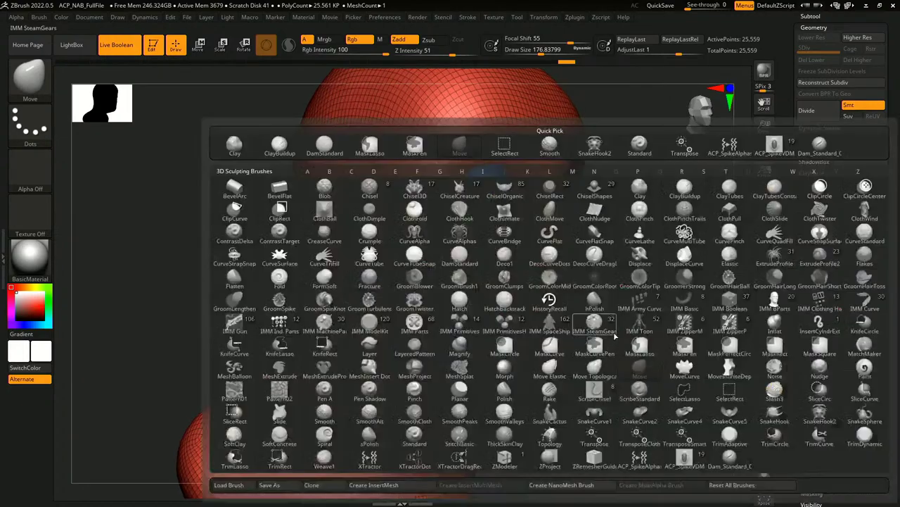
key(m)
key(v)
click(764, 408)
mouse_move(654, 372)
mouse_down()
mouse_move(645, 347)
mouse_move(666, 359)
mouse_up()
key(ctrl+z)
shift+drag(513, 292, 514, 293)
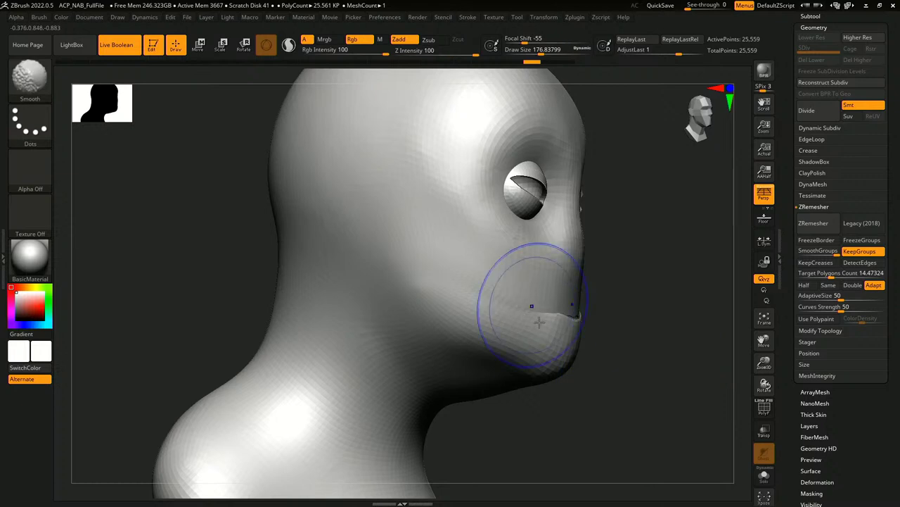
drag(624, 334, 610, 338)
Step: Form rough lips along the mouth opening with the Move brush, and smooth them at draw size about 39
ctrl+shift+click(589, 361)
mouse_move(631, 305)
alt+mouse_down()
mouse_move(640, 305)
mouse_move(587, 312)
mouse_move(572, 303)
mouse_move(590, 279)
alt+mouse_up()
key(space)
key(space)
ctrl+shift+click(646, 282)
drag(649, 287, 522, 297)
drag(665, 361, 638, 362)
drag(494, 385, 354, 382)
key(space)
mouse_move(606, 303)
mouse_down()
mouse_move(575, 303)
mouse_move(582, 306)
mouse_up()
key(space)
mouse_move(590, 302)
mouse_down()
mouse_move(600, 301)
mouse_move(563, 301)
mouse_move(597, 303)
mouse_move(574, 328)
mouse_move(558, 326)
mouse_move(604, 322)
mouse_move(567, 324)
mouse_up()
drag(694, 401, 739, 395)
shift+drag(566, 328, 546, 320)
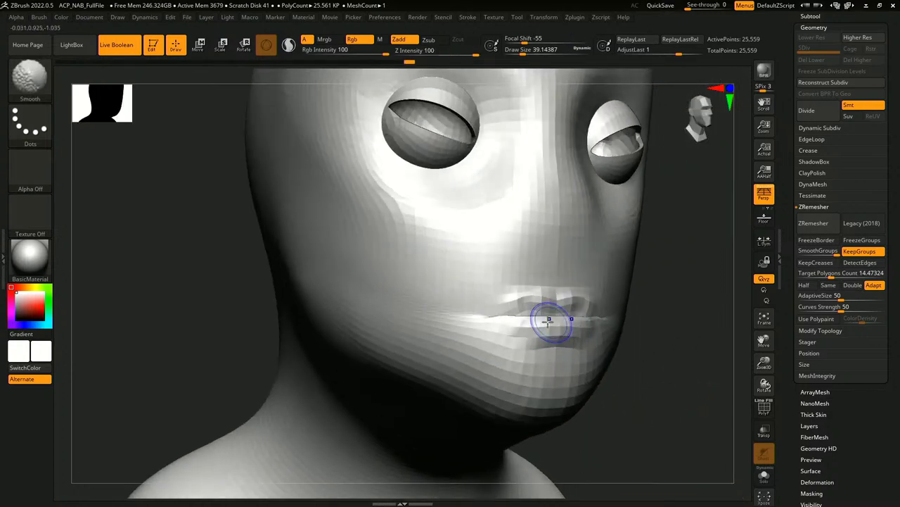
Step: Mask everything except the lower jaw polygroup and shape the lower lip with the Move brush at draw size about 136
drag(641, 342, 693, 345)
key(space)
drag(591, 312, 619, 290)
ctrl+shift+click(560, 274)
key(s)
drag(611, 299, 618, 299)
mouse_move(564, 303)
mouse_down()
mouse_move(612, 284)
mouse_move(673, 289)
mouse_up()
ctrl+shift+click(653, 287)
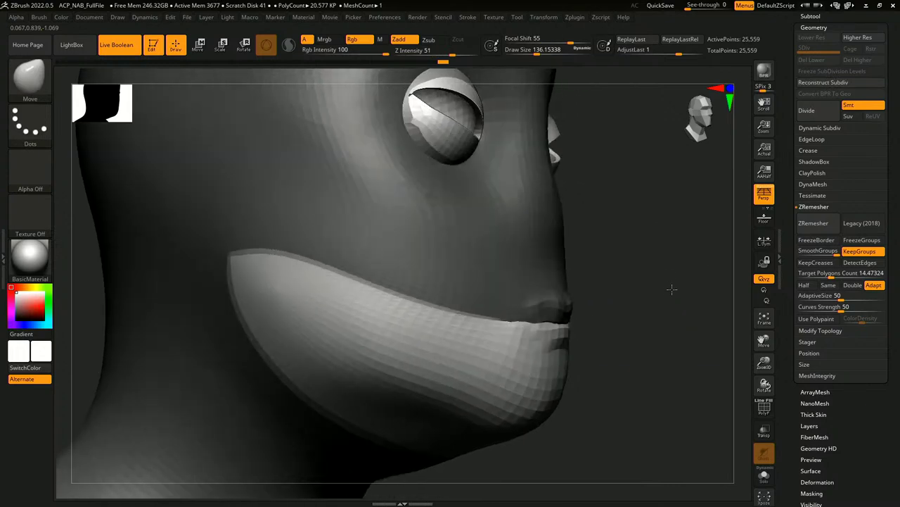
drag(571, 323, 565, 328)
Step: Invert the mask to protect the lower jaw, and shape the upper lip with the Move brush
ctrl+click(596, 327)
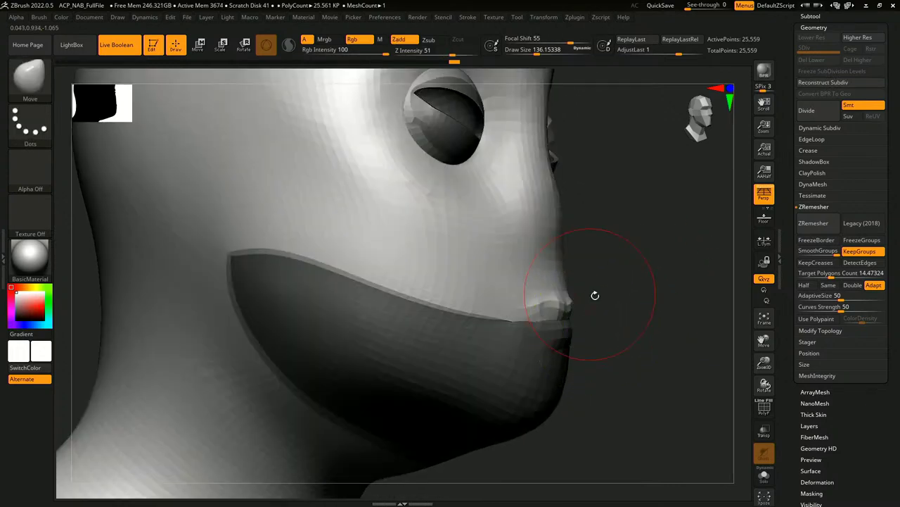
drag(595, 296, 604, 294)
mouse_move(572, 304)
mouse_down()
mouse_move(587, 290)
mouse_move(648, 301)
mouse_move(633, 260)
mouse_move(611, 272)
mouse_up()
Step: Carve the nostrils under the nose with the DamStandard brush at draw size about 97
key(b)
key(d)
key(s)
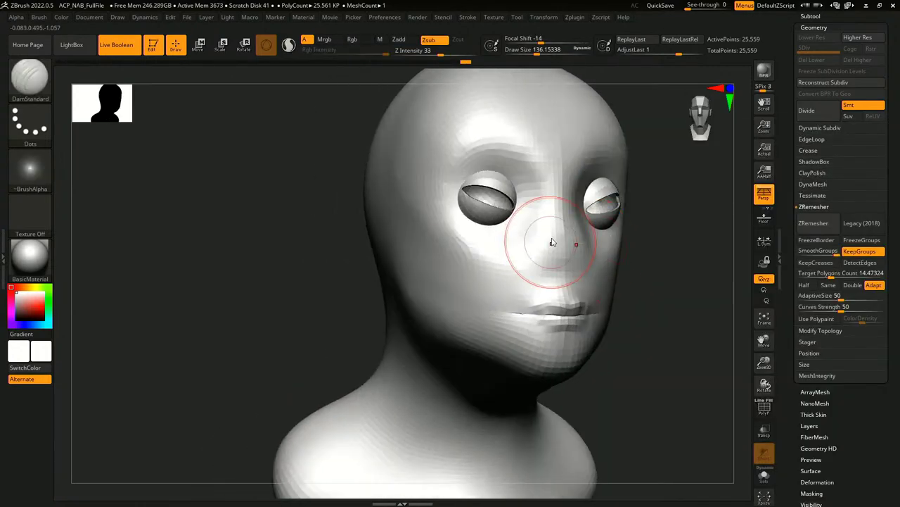
key(space)
drag(554, 244, 557, 252)
drag(615, 275, 607, 296)
Step: Switch to the ACP_NAB_FleshingOut_2 tool and inspect its detailed bust from several angles
drag(865, 140, 865, 401)
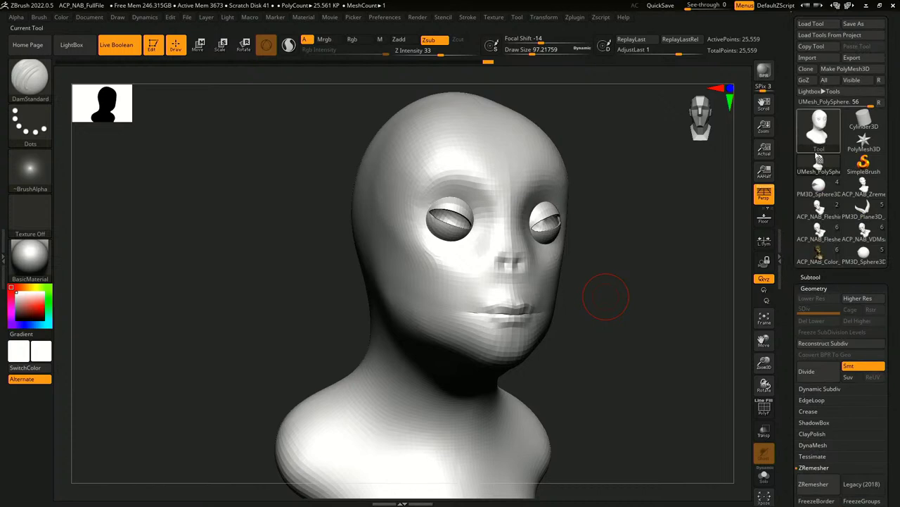
click(824, 276)
drag(794, 95, 795, 171)
mouse_move(827, 81)
mouse_move(828, 99)
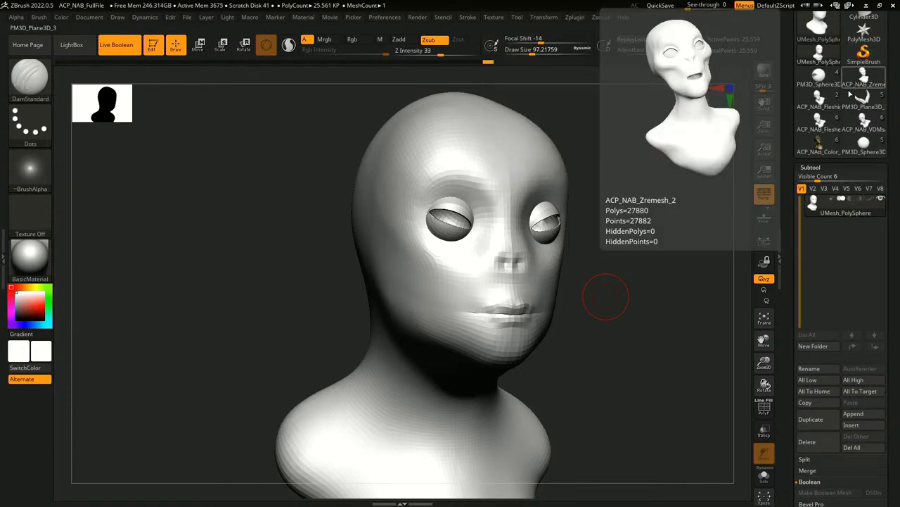
click(829, 98)
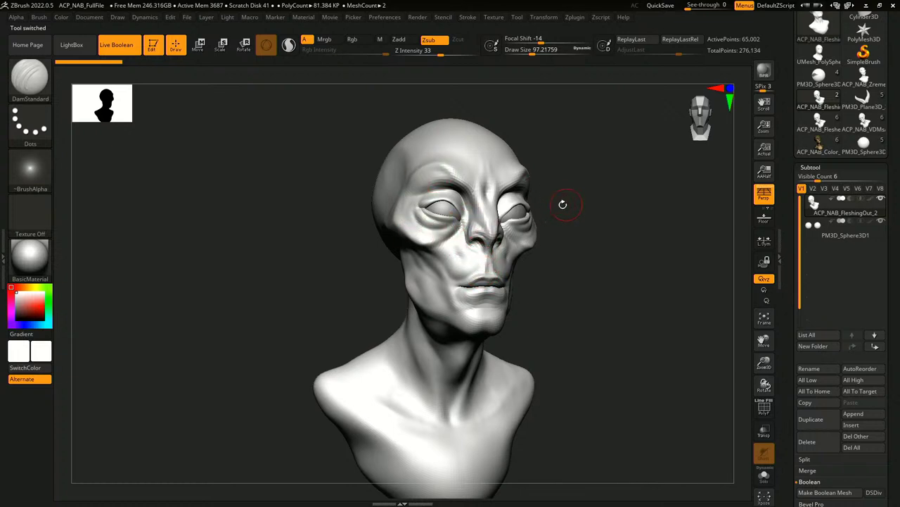
drag(563, 204, 561, 230)
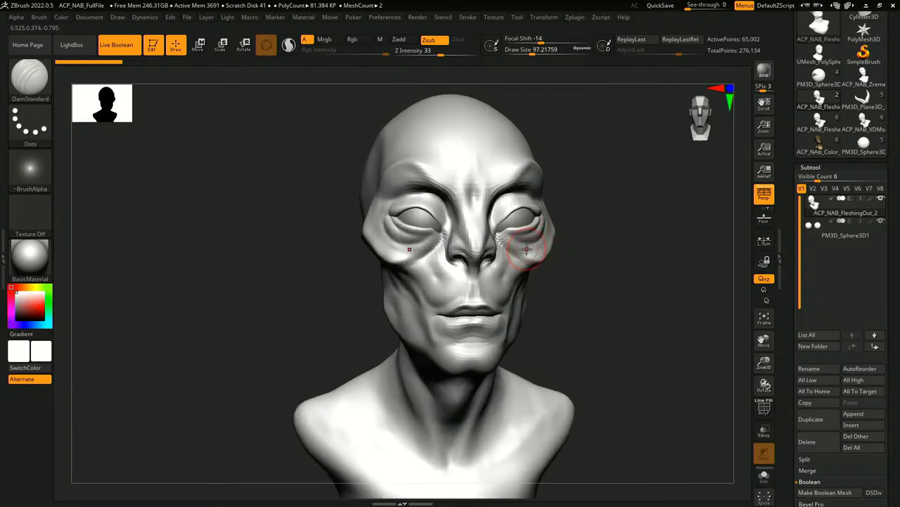
drag(574, 241, 563, 218)
alt+drag(560, 299, 513, 348)
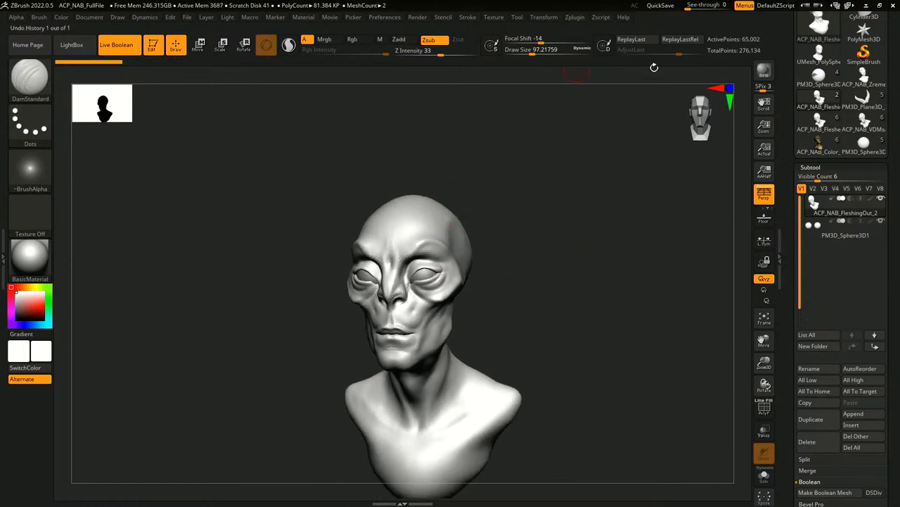
mouse_move(504, 217)
mouse_down()
mouse_move(486, 253)
mouse_move(512, 227)
mouse_up()
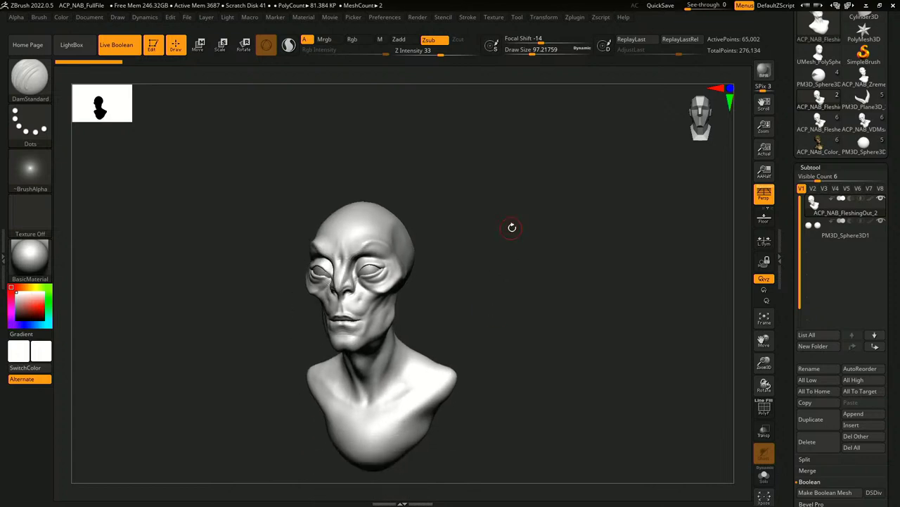
Step: Append a Cylinder3D subtool to the bust and make it the active subtool
click(853, 413)
click(496, 329)
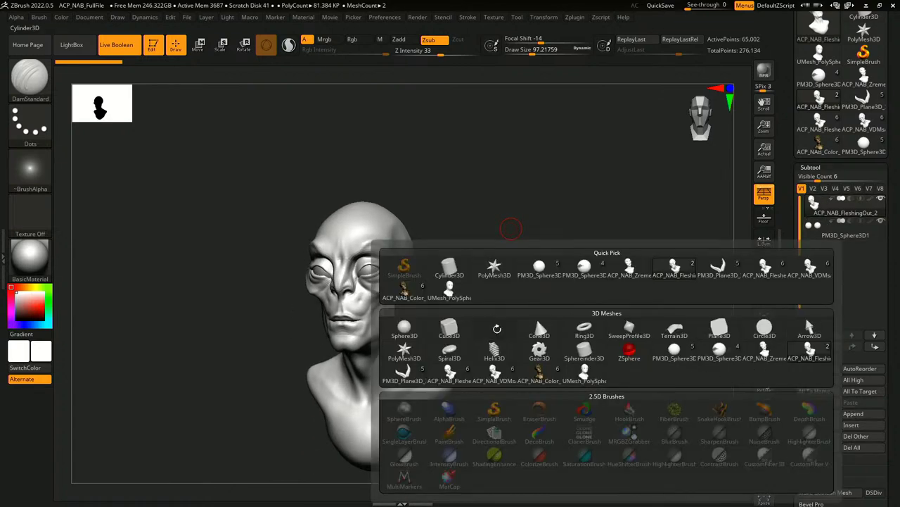
alt+click(392, 219)
alt+drag(455, 224, 489, 260)
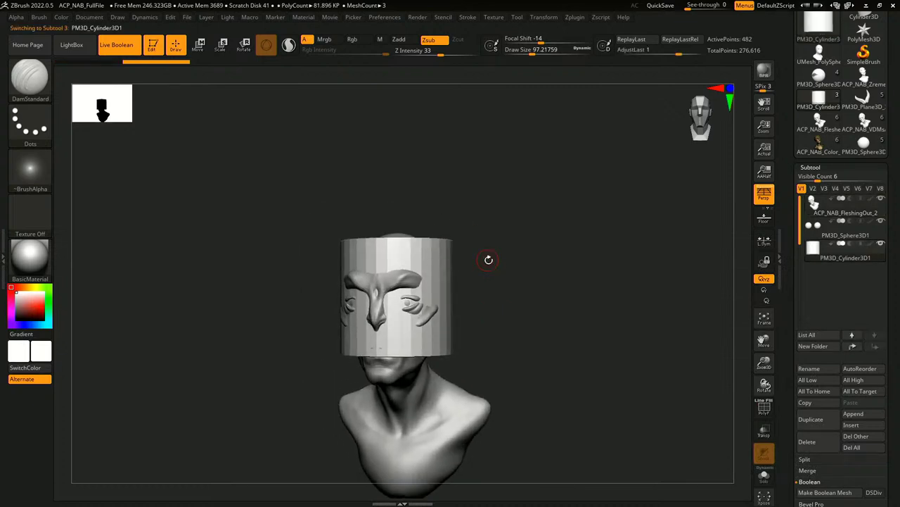
shift+drag(505, 278, 512, 268)
Step: Flatten the cylinder along its Y axis, shrink it, and raise it above the head
key(e)
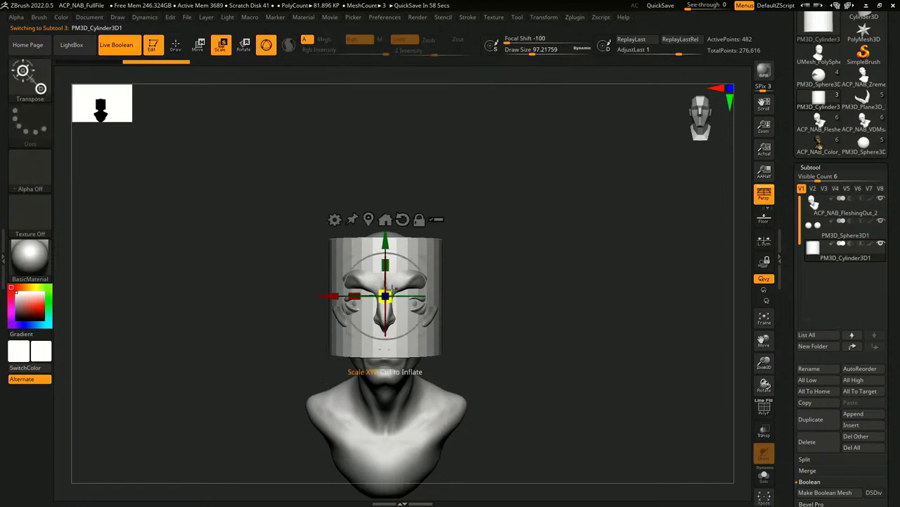
drag(386, 265, 393, 303)
drag(386, 241, 468, 202)
drag(424, 240, 411, 221)
drag(488, 199, 477, 206)
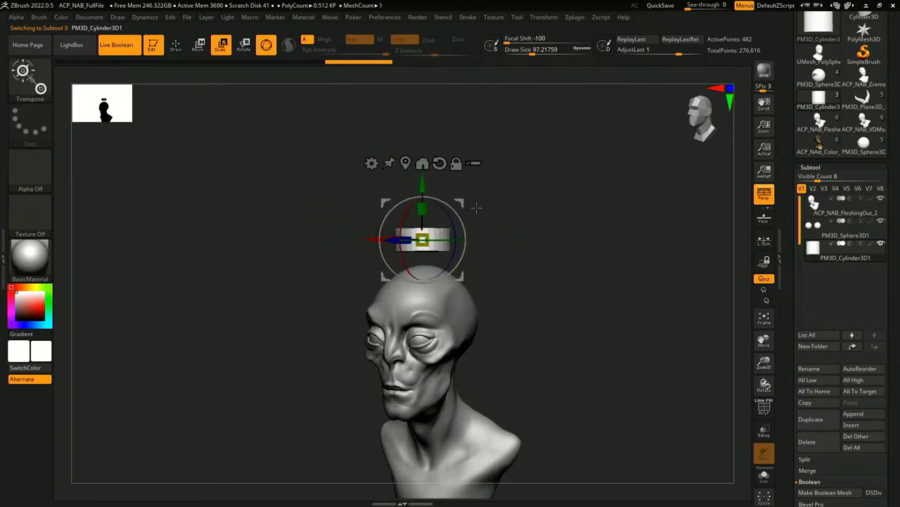
alt+drag(505, 248, 507, 215)
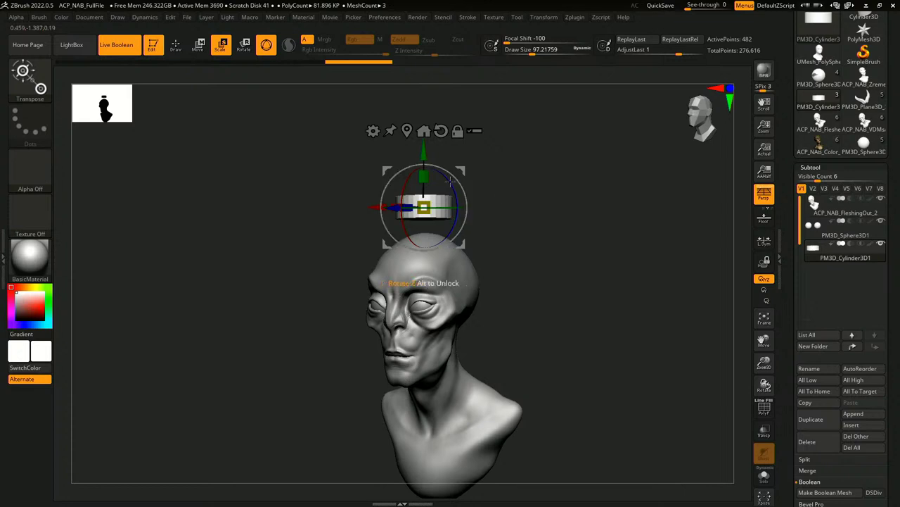
alt+drag(497, 186, 512, 253)
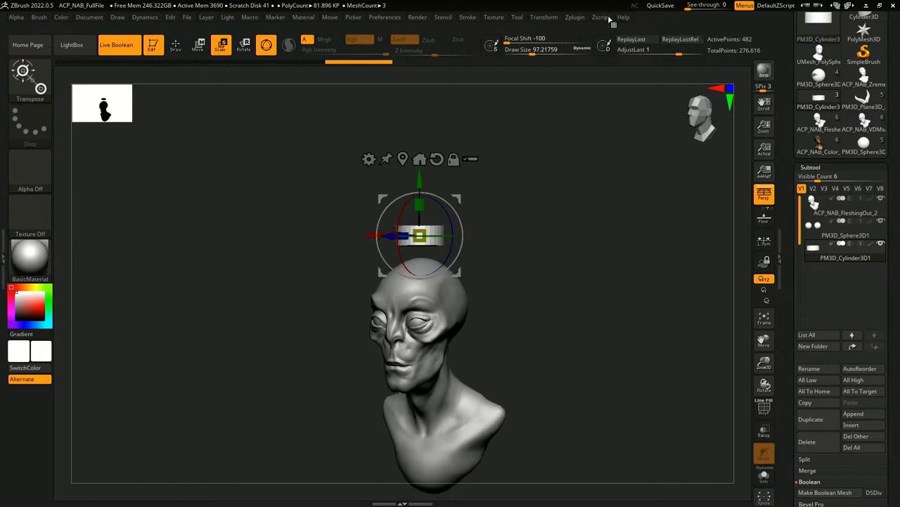
Step: Dock the Macro palette in the left tray and expand its Misc macros
click(254, 20)
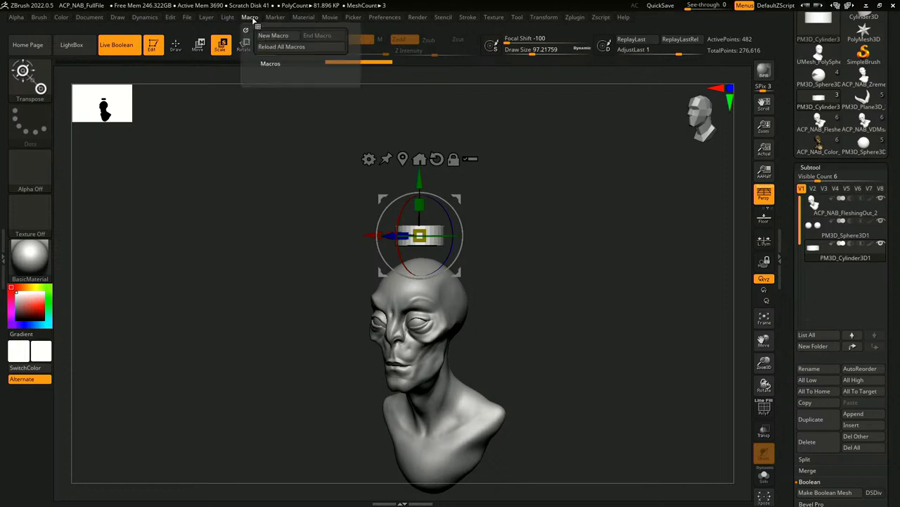
click(6, 227)
click(367, 18)
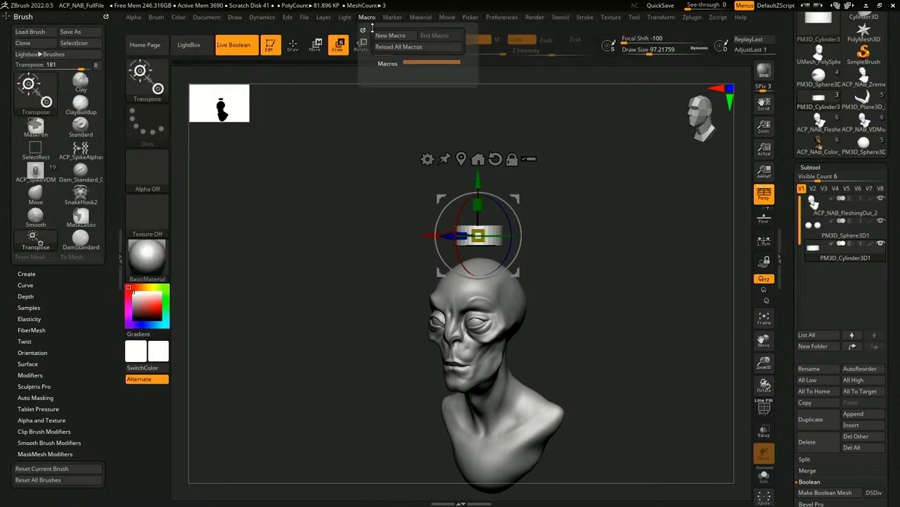
drag(363, 30, 61, 31)
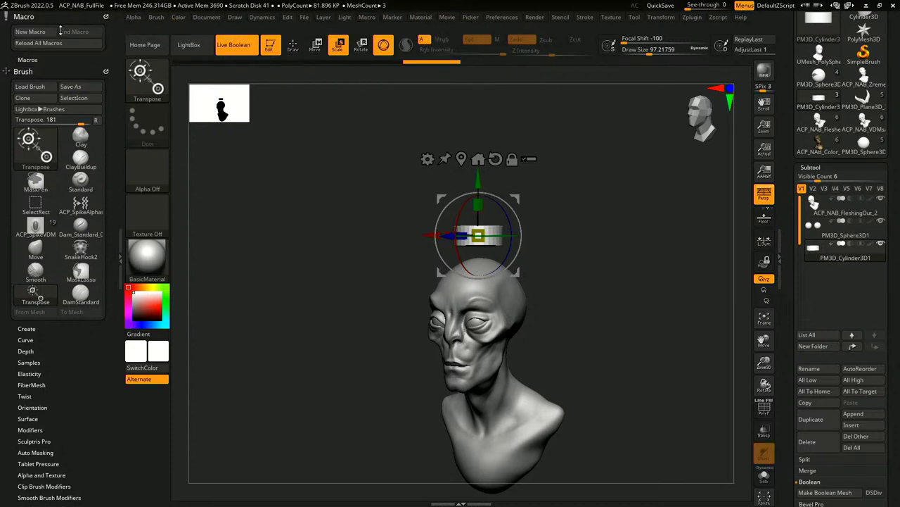
click(28, 58)
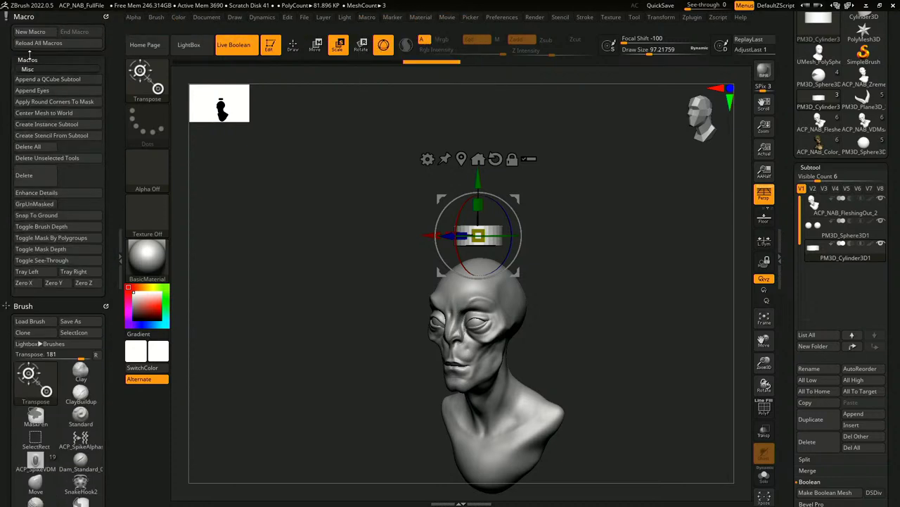
Step: Create an instance subtool from the flattened cylinder, scale the instance down and raise it above the head
click(69, 125)
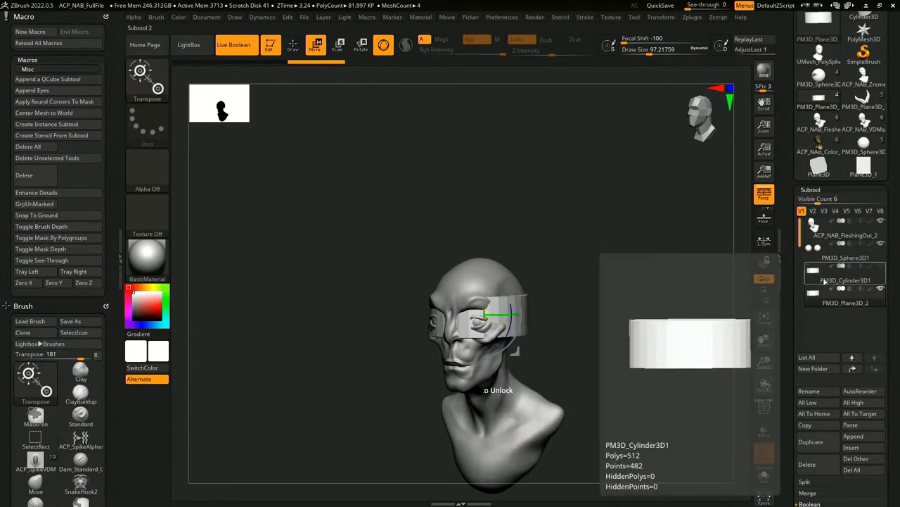
alt+drag(571, 323, 539, 281)
shift+drag(664, 333, 636, 326)
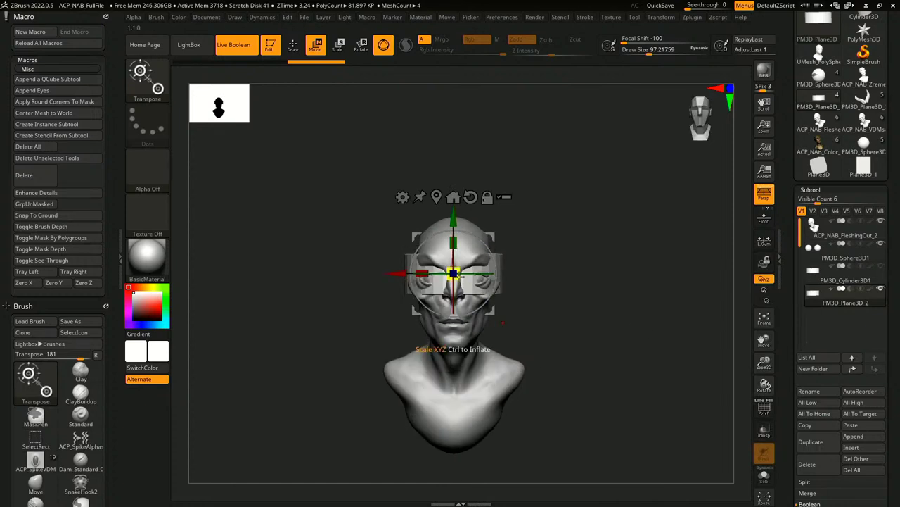
drag(458, 275, 451, 286)
drag(454, 219, 453, 153)
alt+drag(519, 180, 517, 270)
Step: Stack copies of the instanced cylinder along the Y axis into a tall column above the head
drag(457, 281, 457, 283)
drag(503, 321, 521, 322)
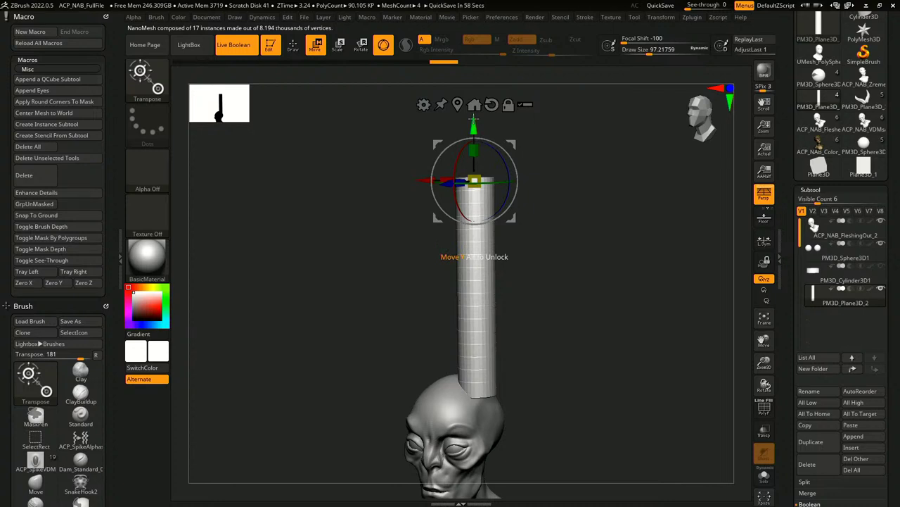
alt+drag(567, 183, 560, 209)
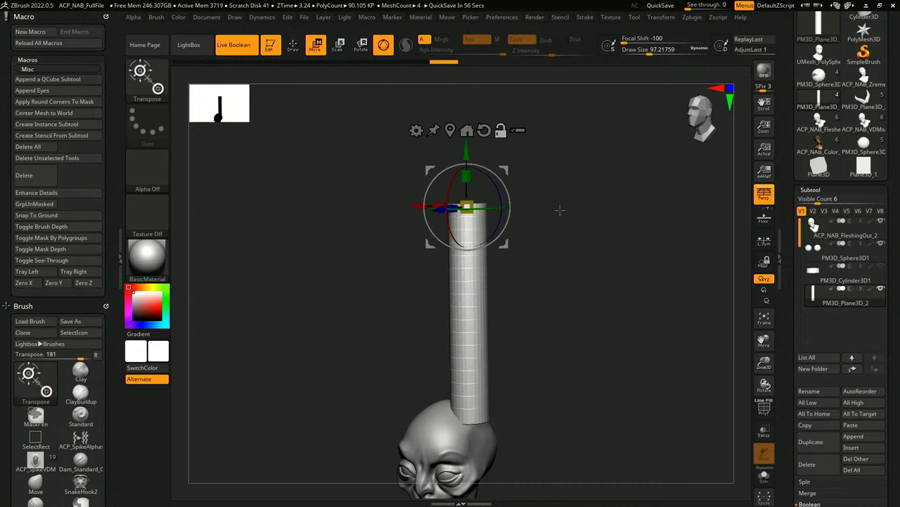
Step: Try the Taper deformer on the instanced cylinder column, and undo it
click(416, 130)
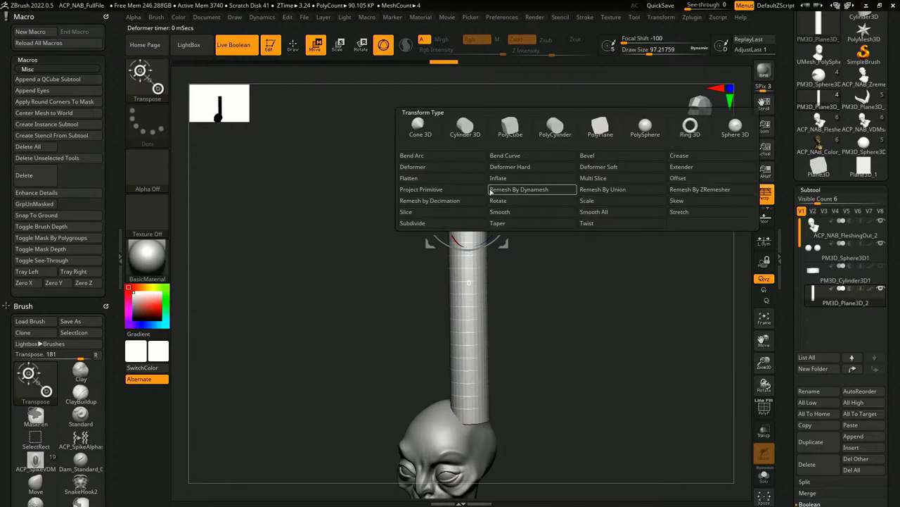
click(531, 223)
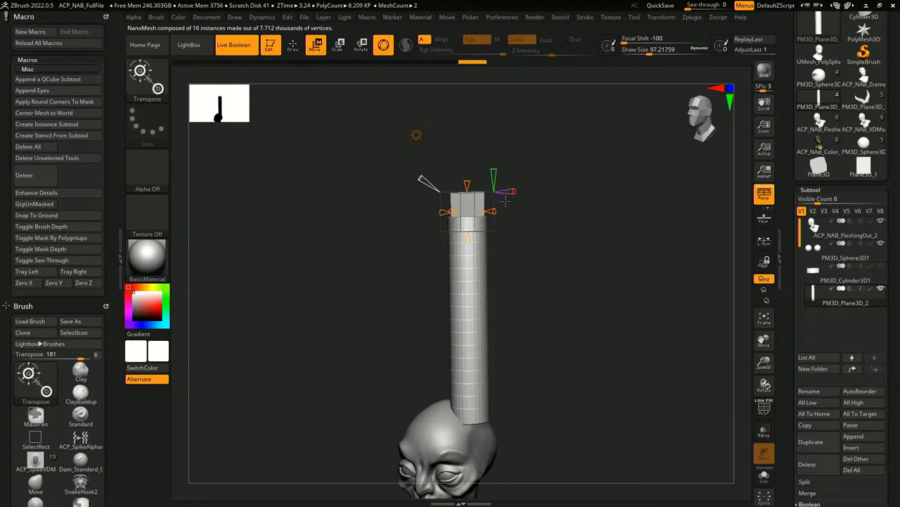
drag(541, 225, 537, 222)
key(ctrl+z)
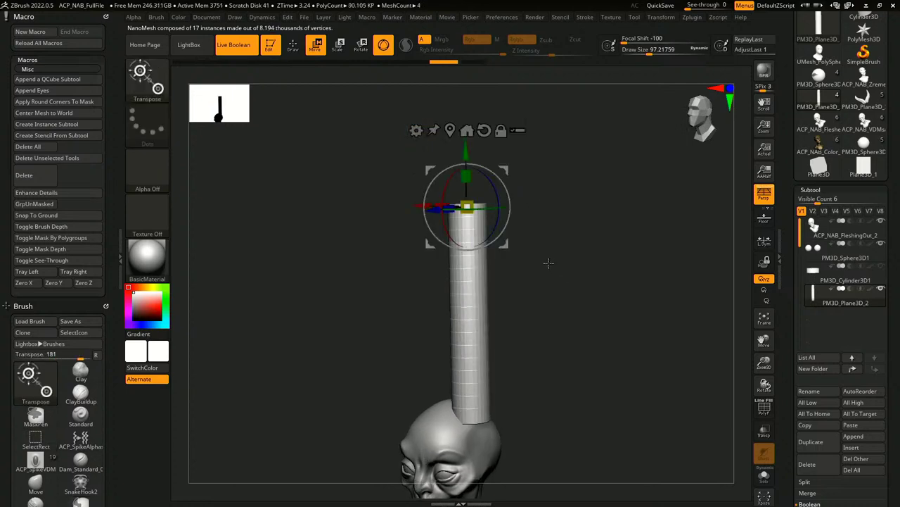
Step: Taper the instanced cylinder column to a point at its top with the Taper deformer and accept it
click(471, 314)
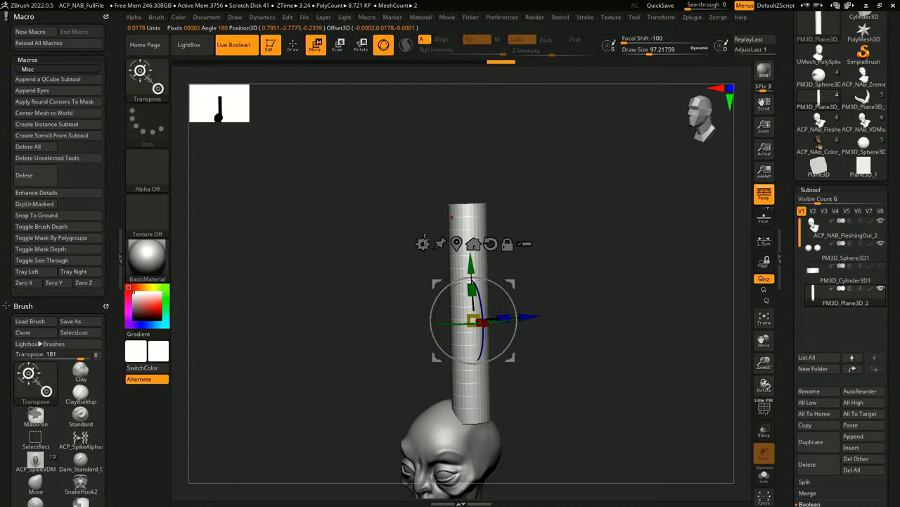
drag(508, 214, 537, 223)
alt+drag(537, 223, 529, 192)
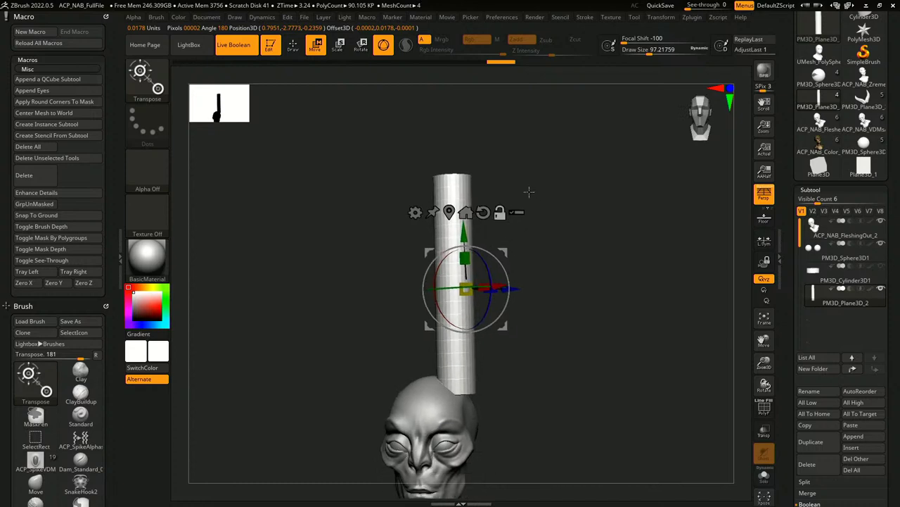
key(q)
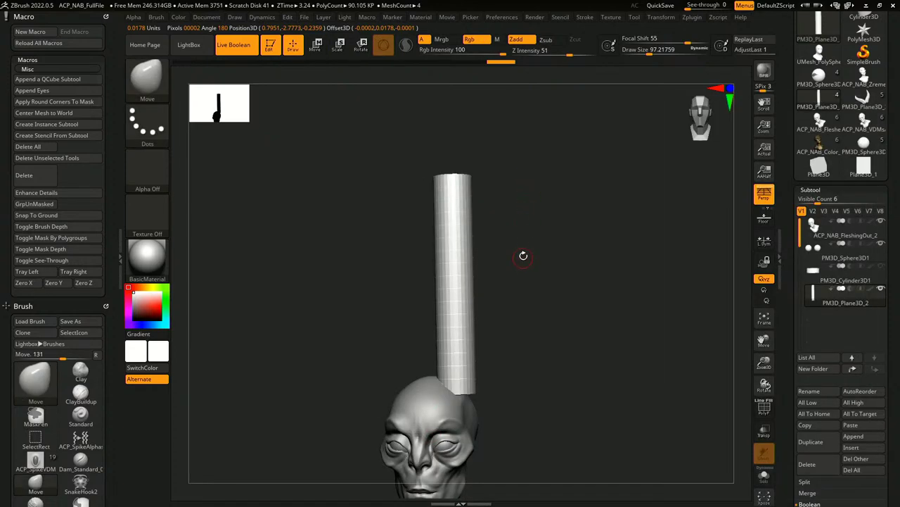
key(w)
click(415, 213)
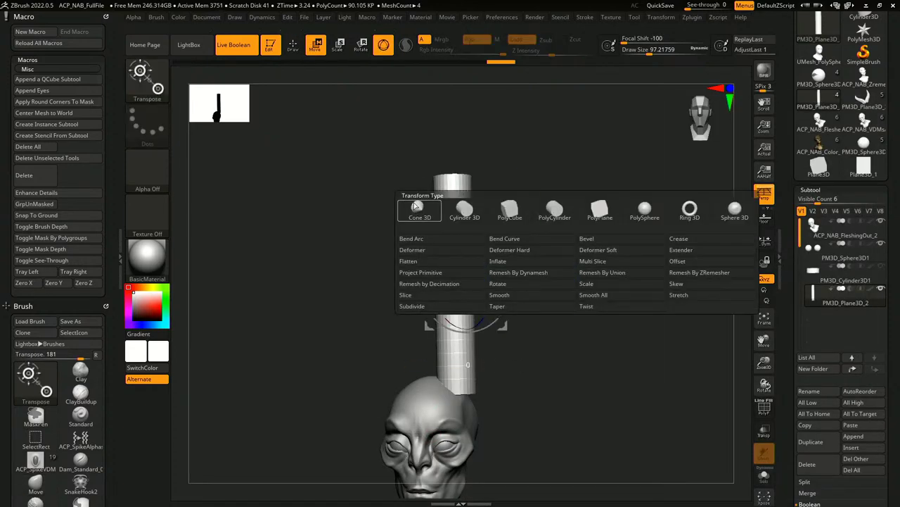
click(556, 296)
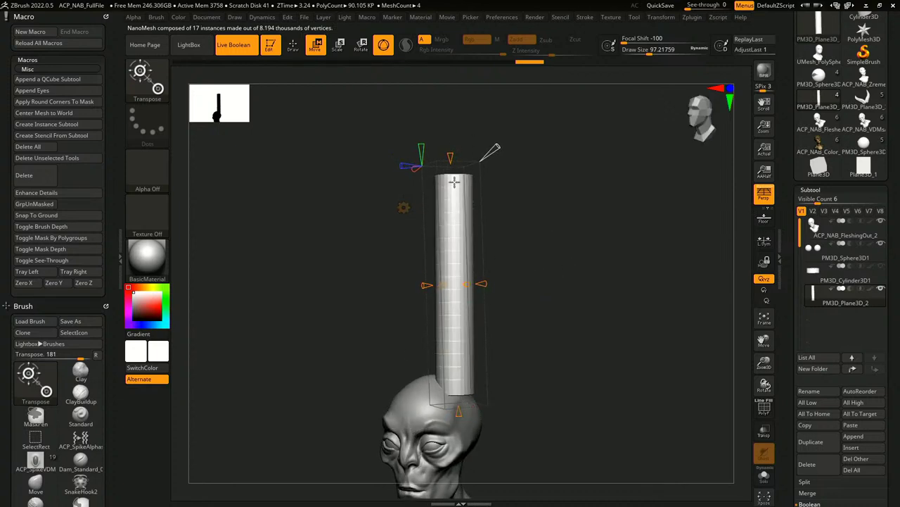
drag(450, 154, 466, 202)
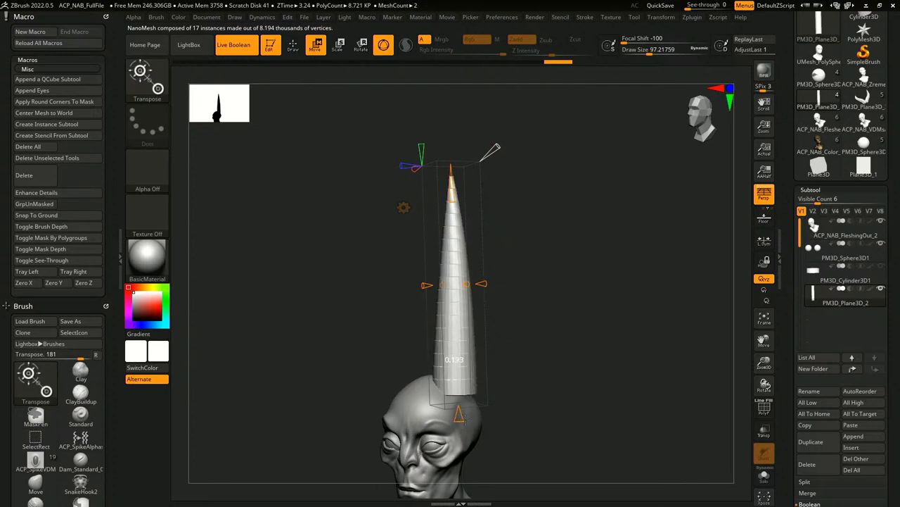
alt+drag(544, 321, 569, 301)
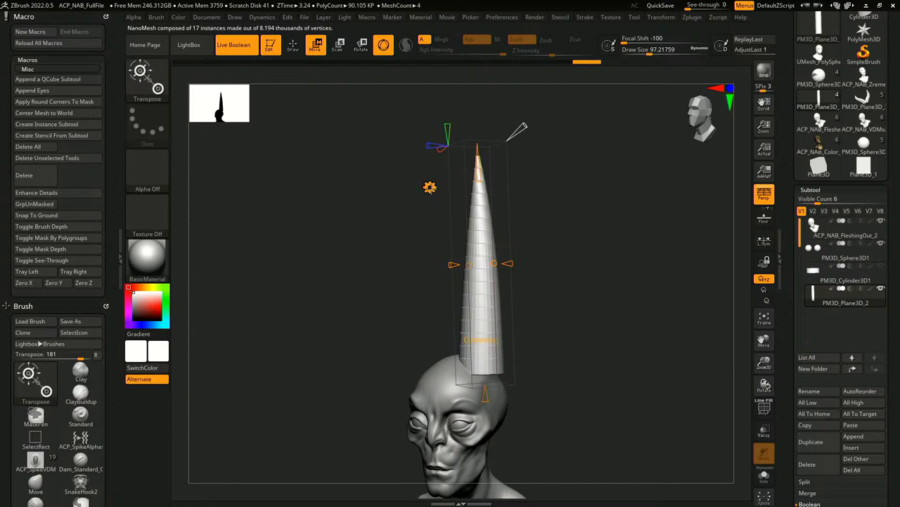
click(430, 188)
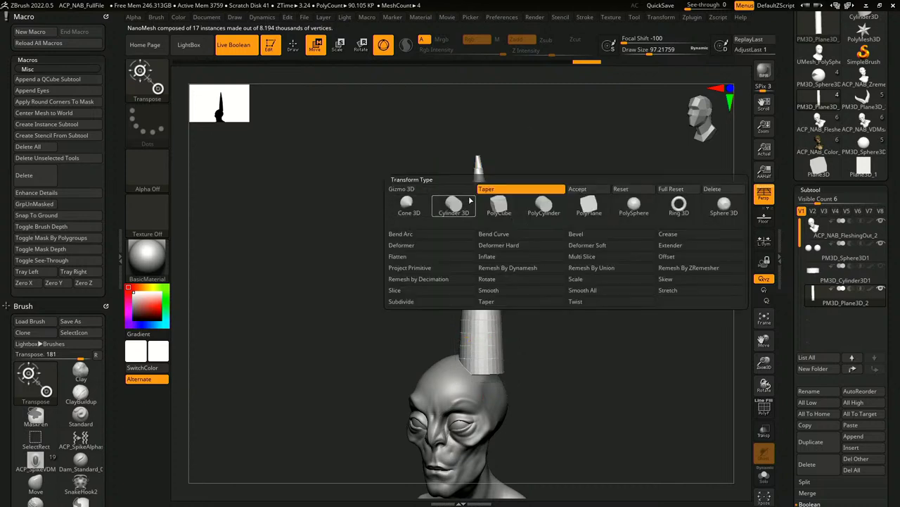
click(598, 184)
alt+drag(562, 249, 560, 265)
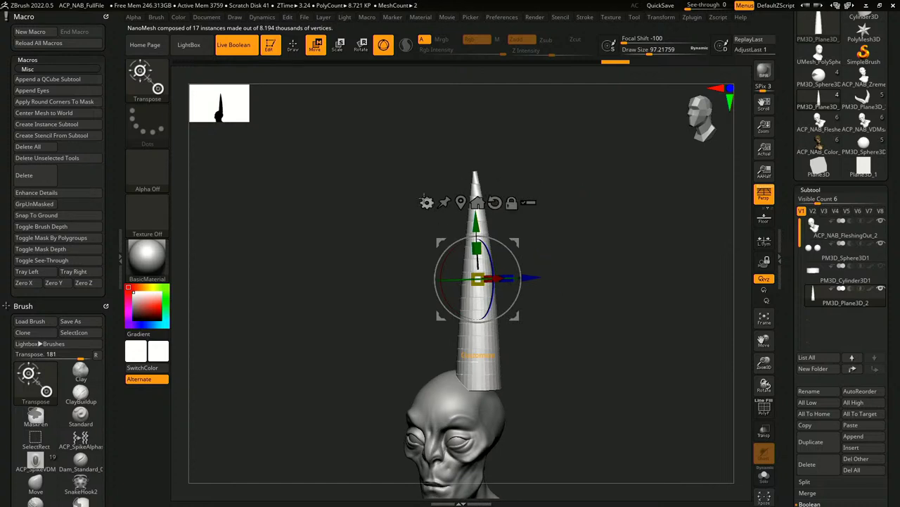
Step: Apply the Bend Curve deformer to the tapered column above the head
click(427, 203)
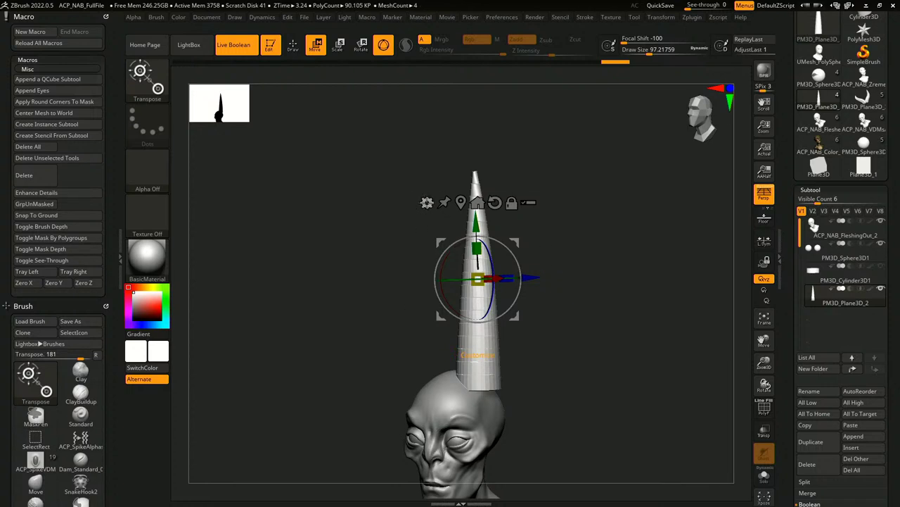
click(427, 203)
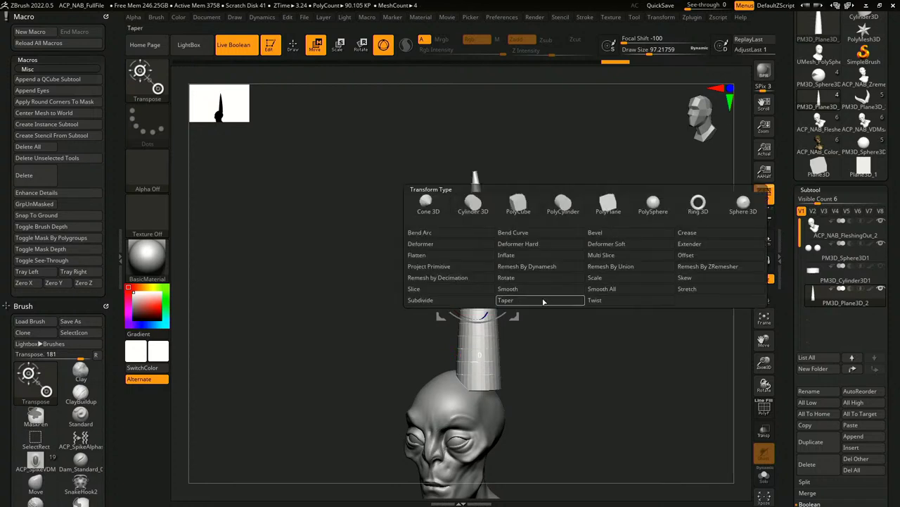
click(557, 236)
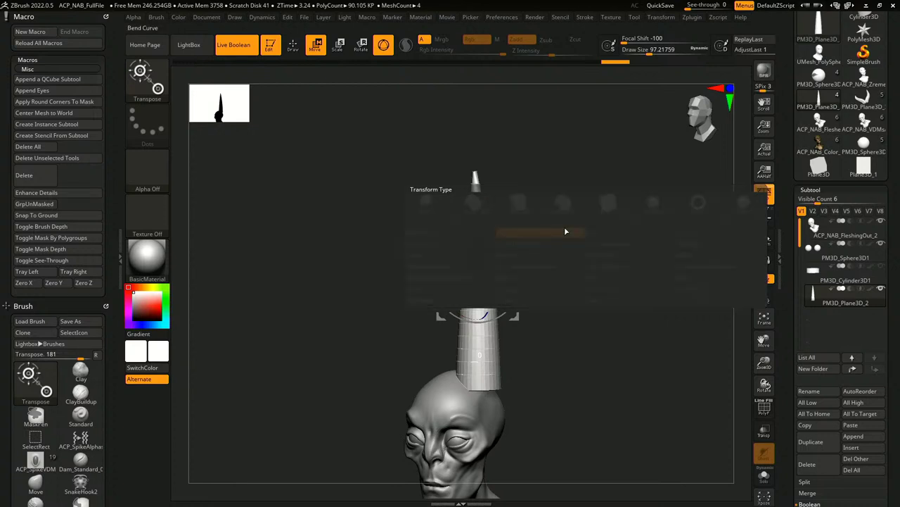
drag(570, 232, 577, 220)
alt+drag(577, 221, 571, 249)
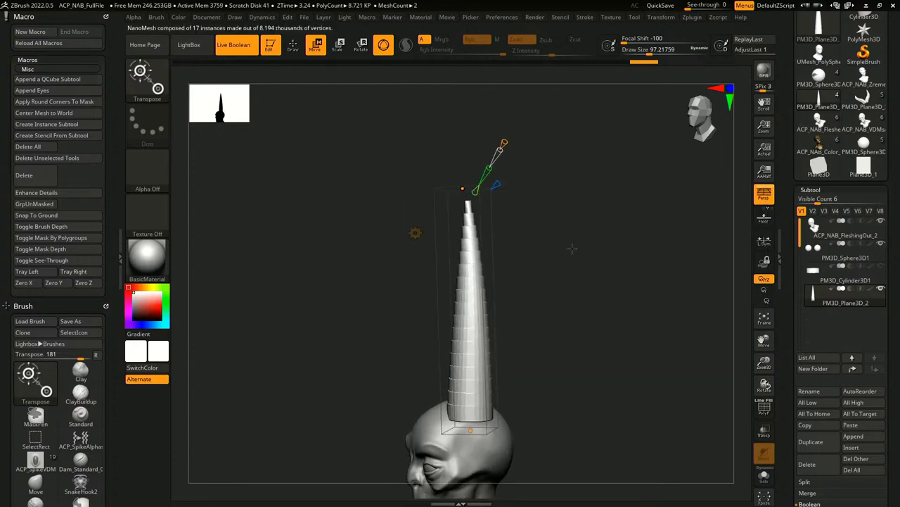
shift+drag(516, 218, 508, 212)
mouse_move(464, 186)
mouse_down()
mouse_move(602, 293)
mouse_move(508, 191)
mouse_move(461, 189)
mouse_up()
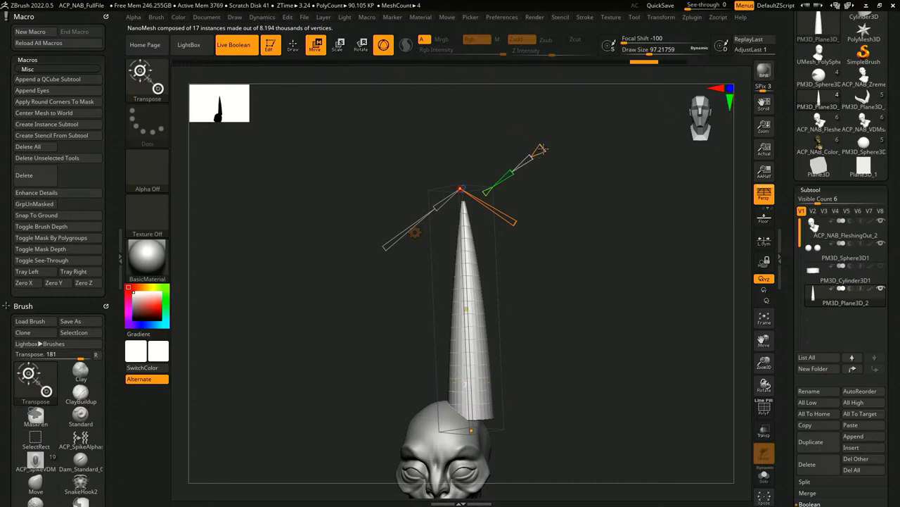
drag(549, 255, 534, 255)
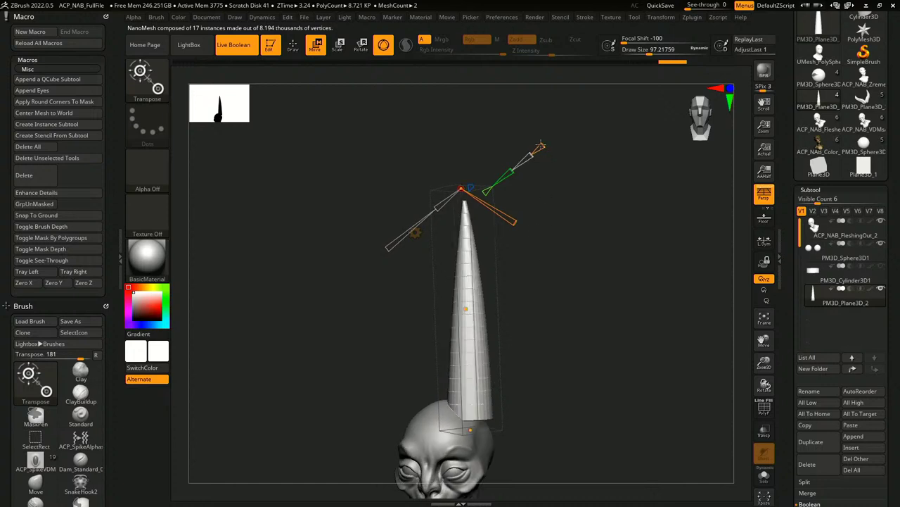
alt+drag(537, 210, 528, 181)
Step: Try bending the tapered column by its middle curve point, and undo the bend
drag(458, 280, 486, 293)
key(ctrl+z)
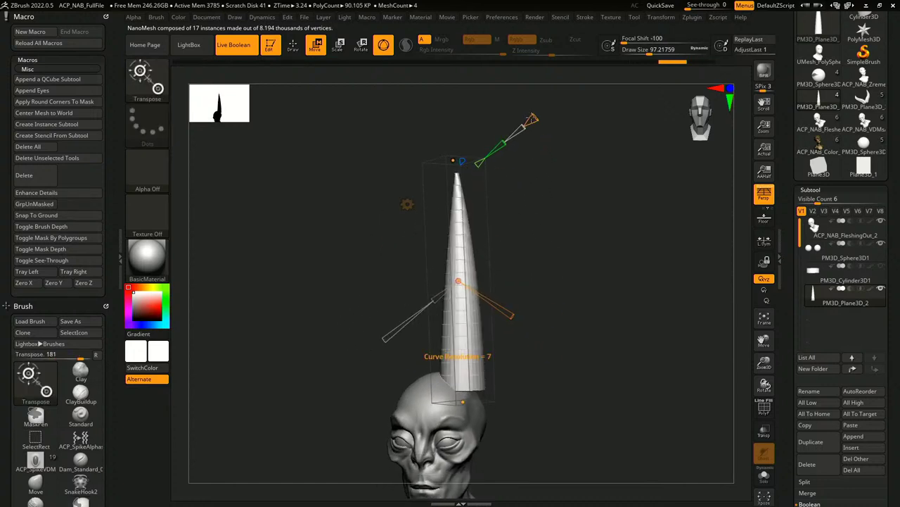
drag(531, 121, 539, 111)
drag(459, 281, 510, 197)
key(ctrl+z)
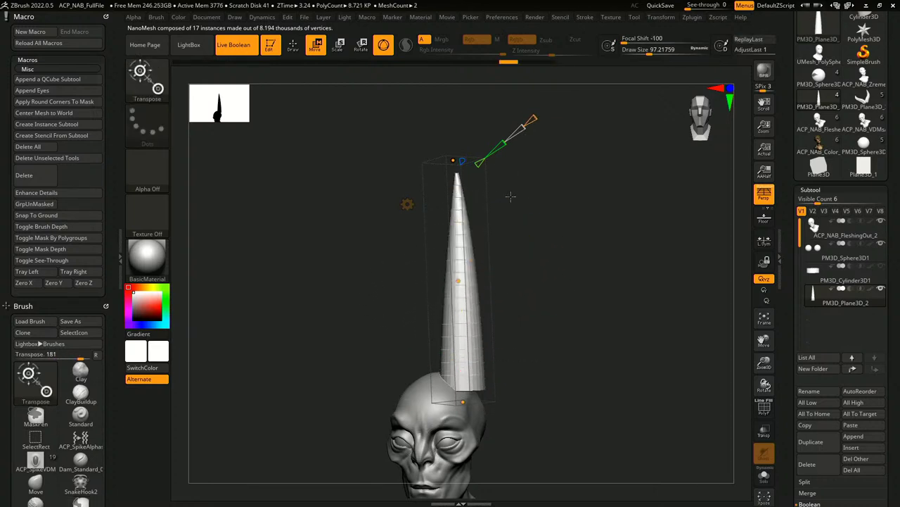
Step: Bend the tapered column sideways by its tip, raise the curve resolution, and pull the outer part into an S-shaped horn
drag(453, 161, 648, 258)
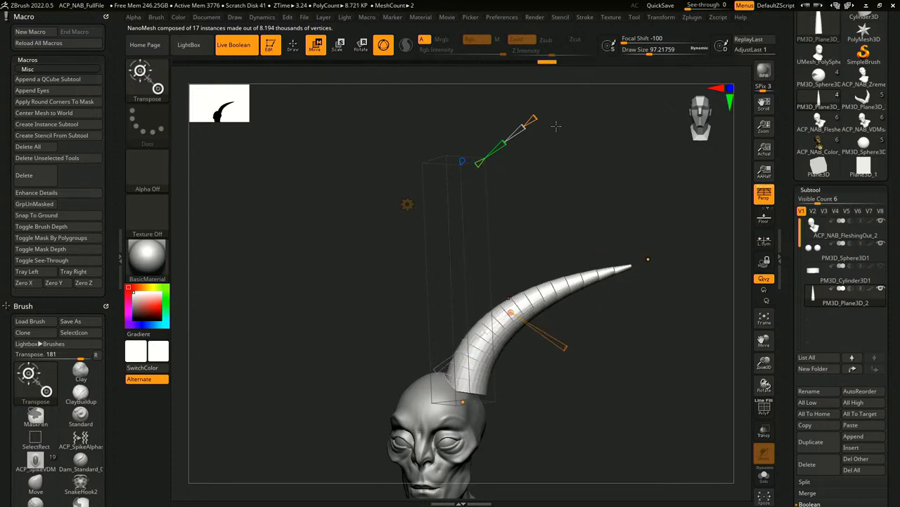
drag(536, 118, 540, 117)
drag(569, 281, 583, 313)
drag(662, 228, 595, 232)
drag(561, 260, 572, 258)
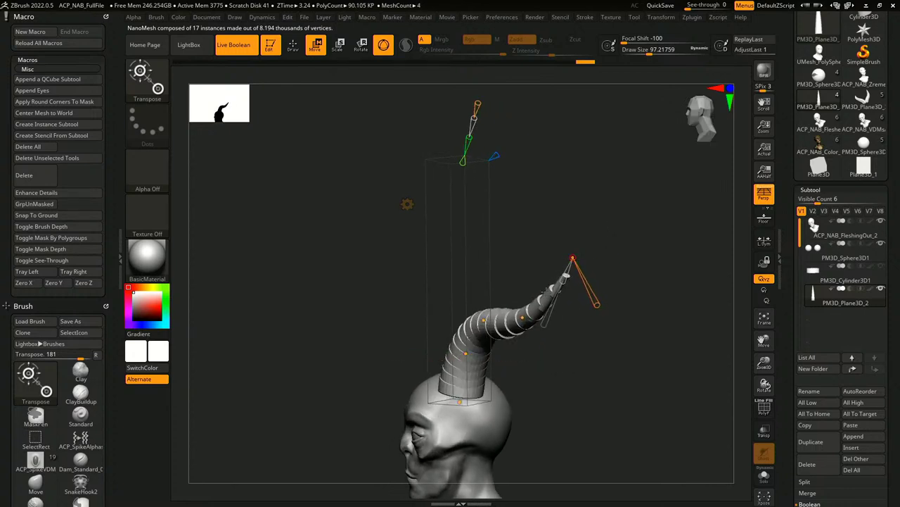
Step: Refine the horn's bend at its middle and base curve points, and accept the Bend Curve deformation
drag(531, 315, 535, 321)
drag(567, 361, 619, 357)
drag(518, 308, 514, 305)
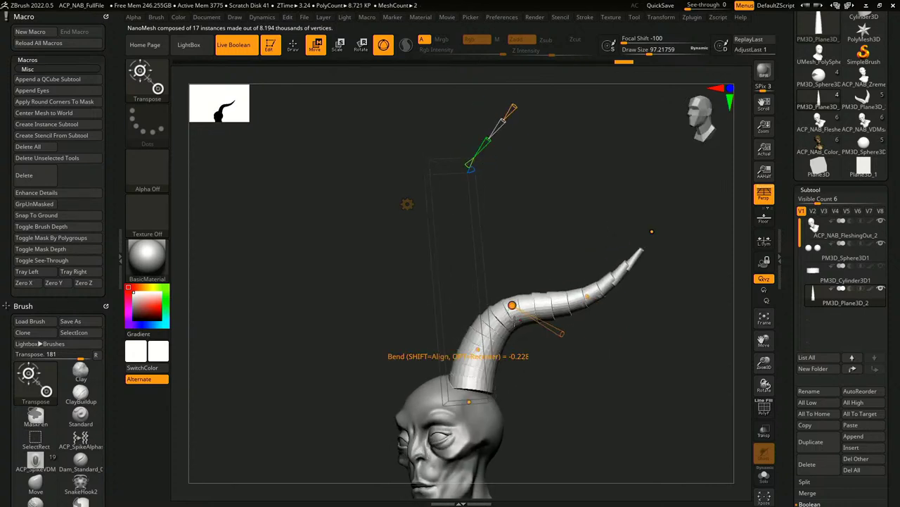
drag(574, 365, 581, 368)
drag(538, 410, 573, 409)
drag(474, 402, 469, 408)
drag(560, 380, 542, 354)
click(385, 187)
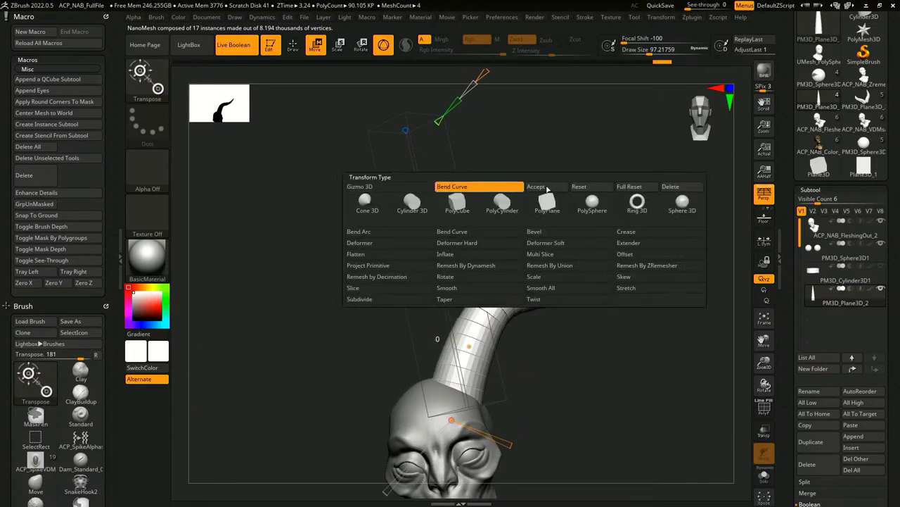
click(543, 187)
alt+drag(603, 370, 588, 318)
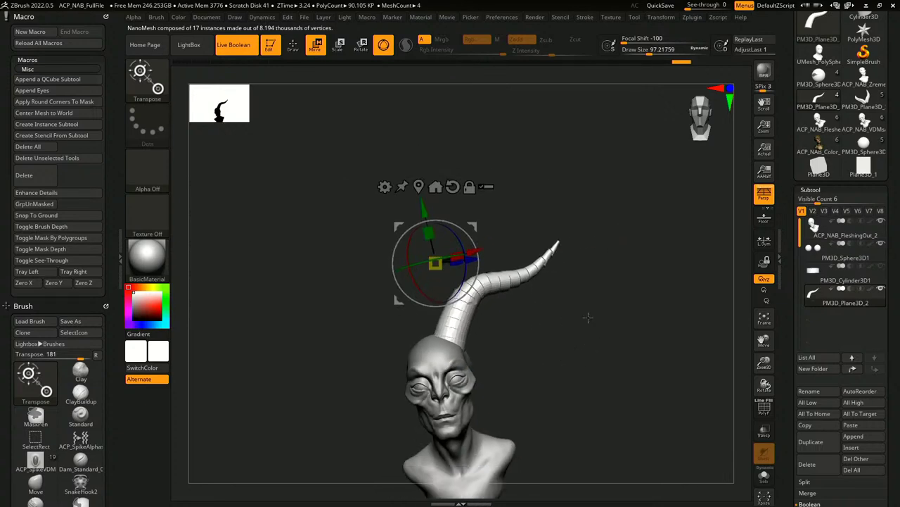
mouse_move(578, 403)
alt+mouse_down()
mouse_move(563, 344)
mouse_move(544, 318)
alt+mouse_up()
Step: Switch to the Move brush and examine the curved horn's segments from a closer angle
key(b)
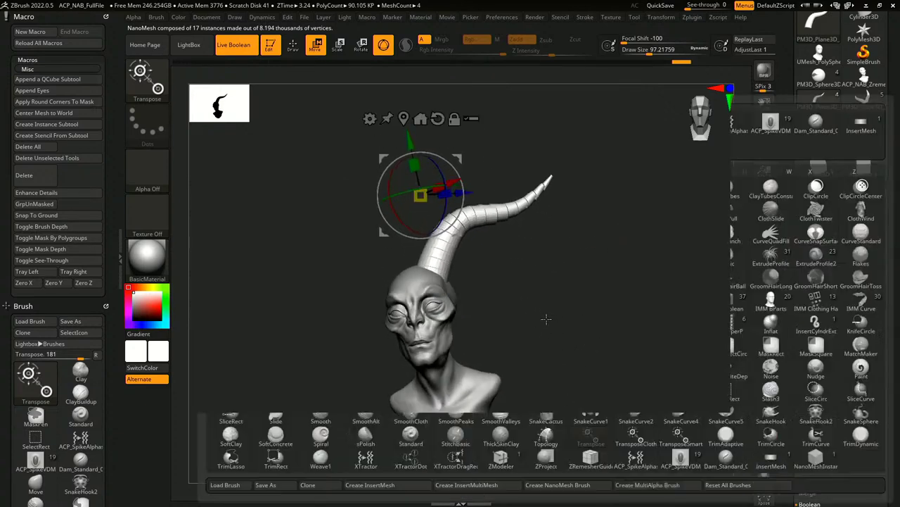
key(m)
key(v)
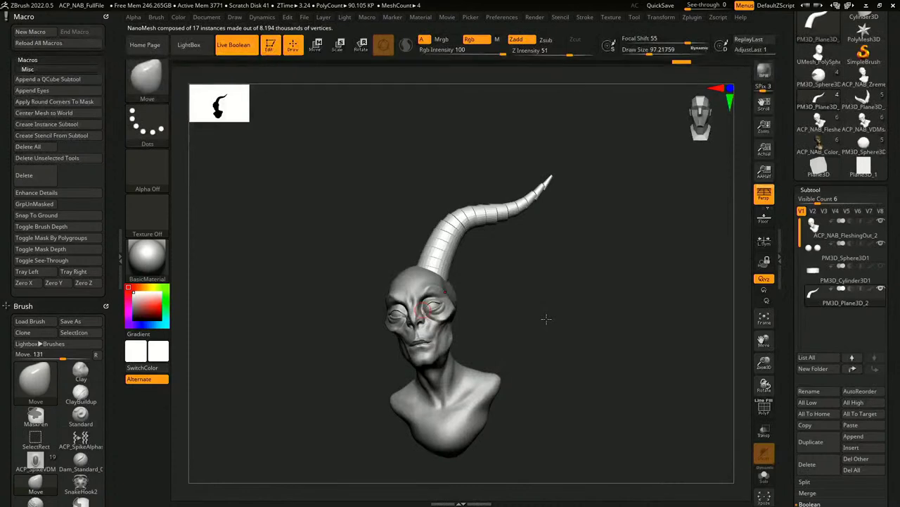
drag(519, 312, 535, 213)
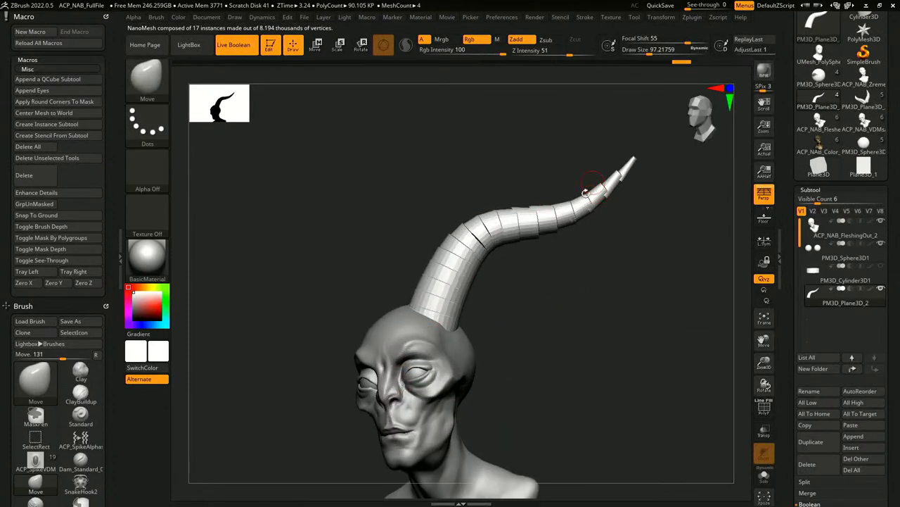
drag(598, 274, 567, 258)
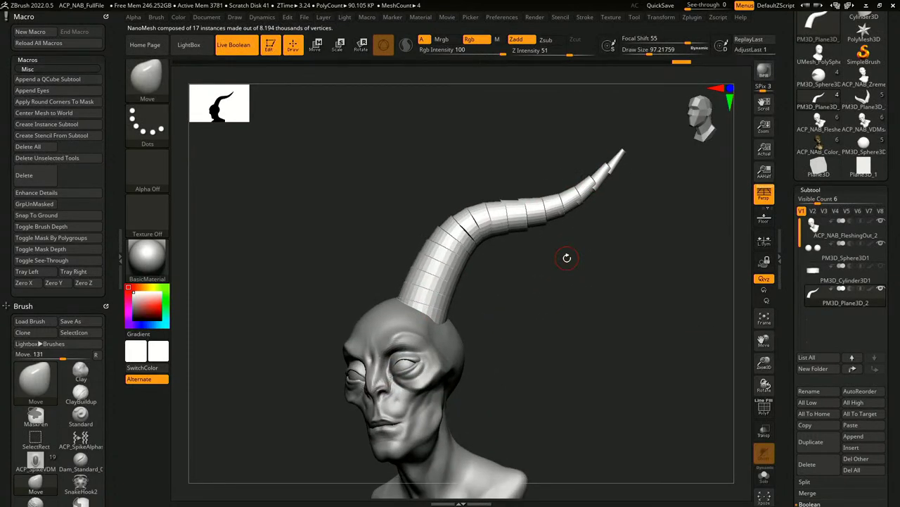
Step: Turn on NanoMesh Edit Mesh for the horn's cylinder instance and check its polyframe, leaving the wireframe display off
scroll(838, 246, down, 2)
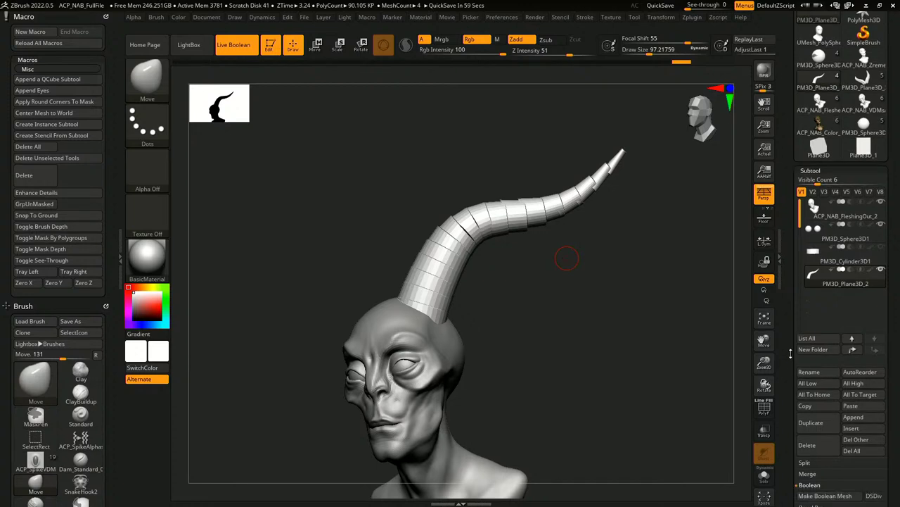
click(812, 169)
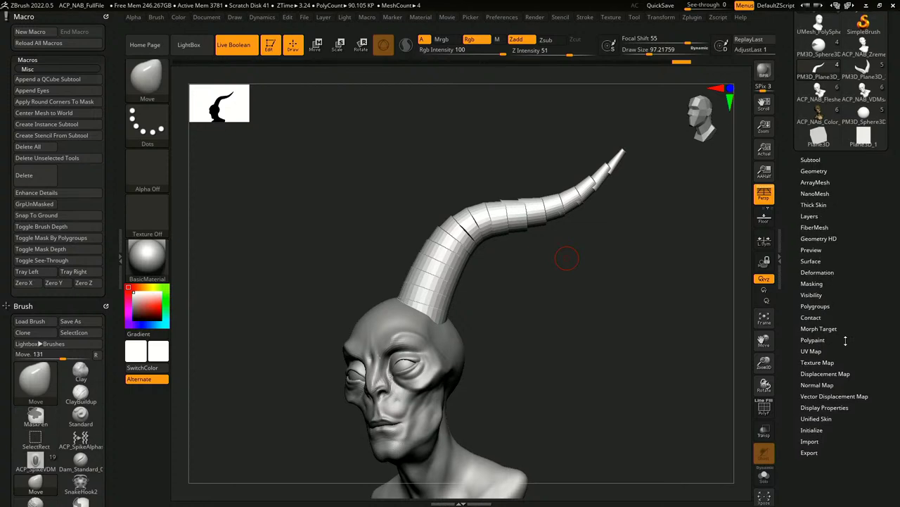
click(816, 195)
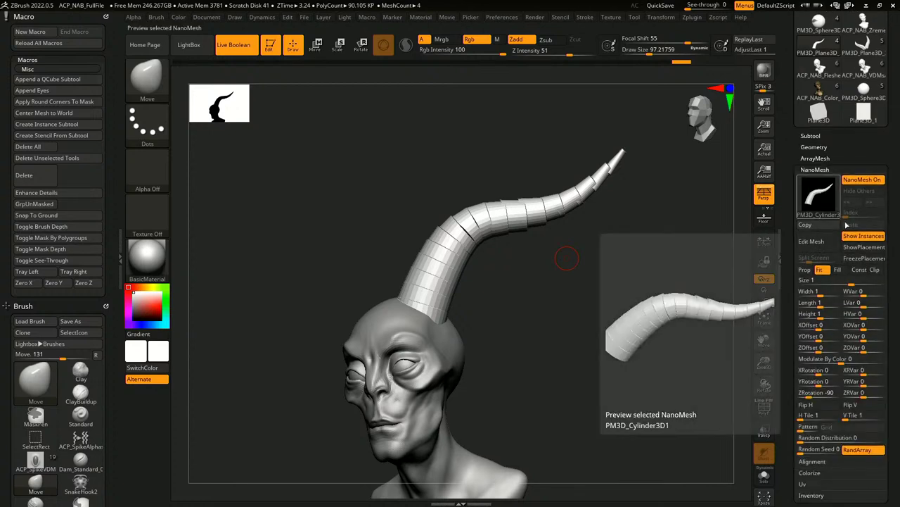
click(830, 244)
key(space)
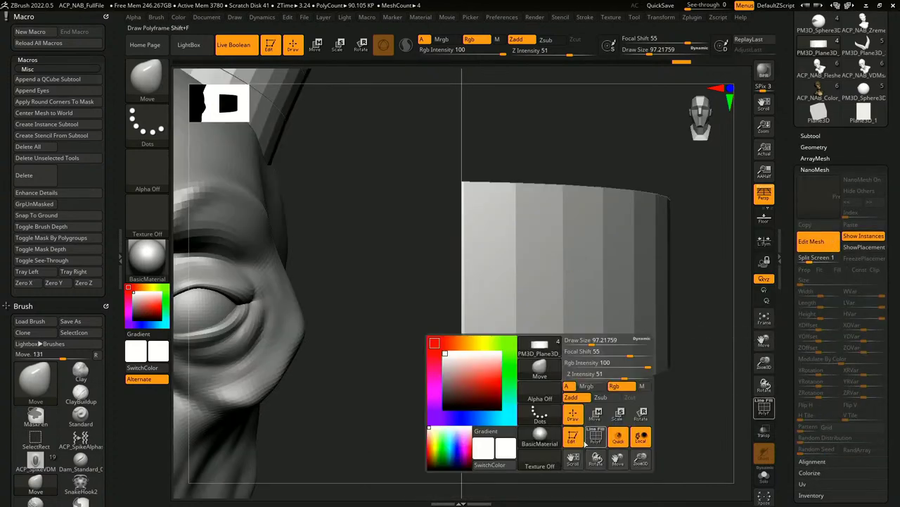
key(shift+f)
alt+drag(685, 391, 679, 284)
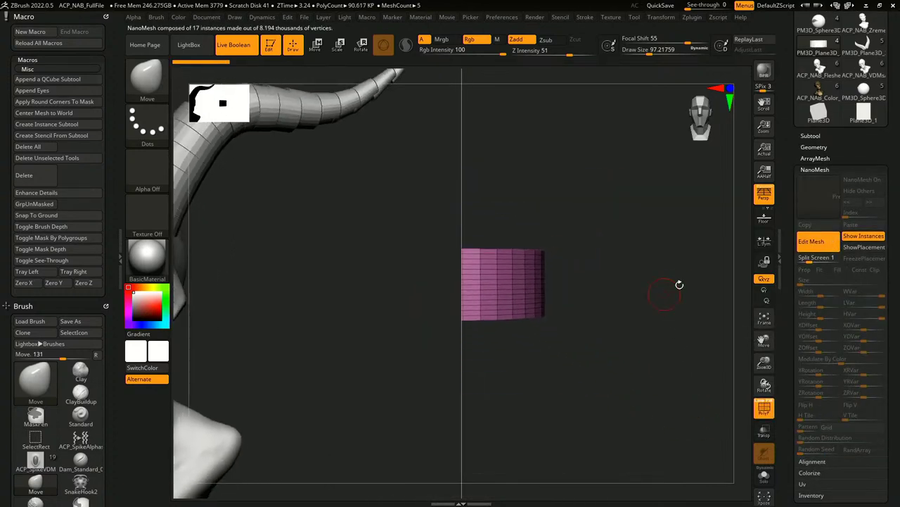
click(762, 407)
alt+drag(574, 365, 725, 392)
mouse_move(656, 418)
alt+mouse_down()
mouse_move(635, 366)
mouse_move(623, 390)
mouse_move(631, 373)
alt+mouse_up()
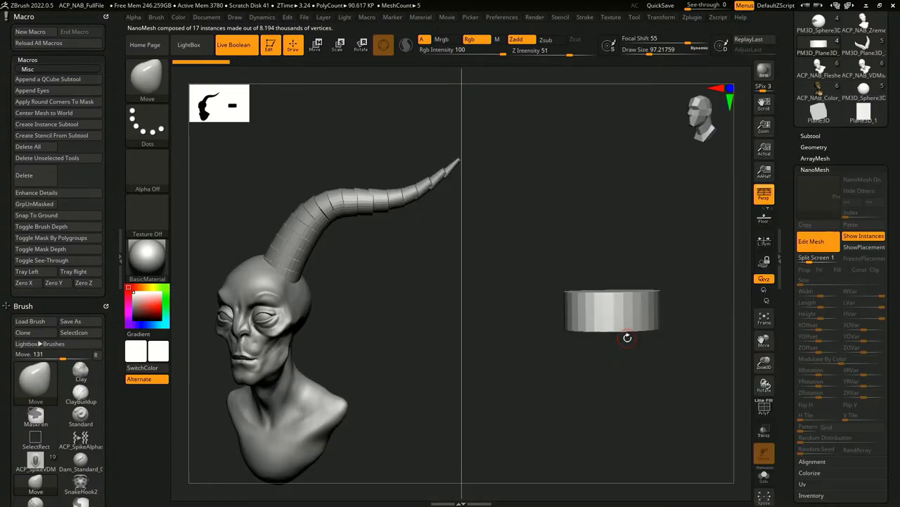
Step: Enlarge the brush to a draw size of about 541.6 and smooth the rims of the isolated cylinder instance
key(space)
drag(649, 254, 671, 252)
mouse_move(649, 317)
mouse_down()
mouse_move(664, 316)
mouse_move(646, 275)
mouse_move(692, 310)
mouse_up()
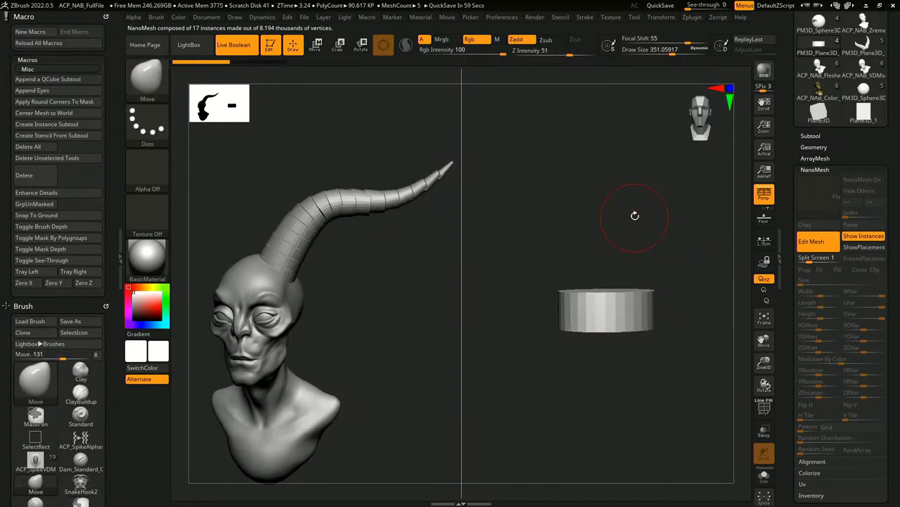
ctrl+right_drag(635, 221, 632, 301)
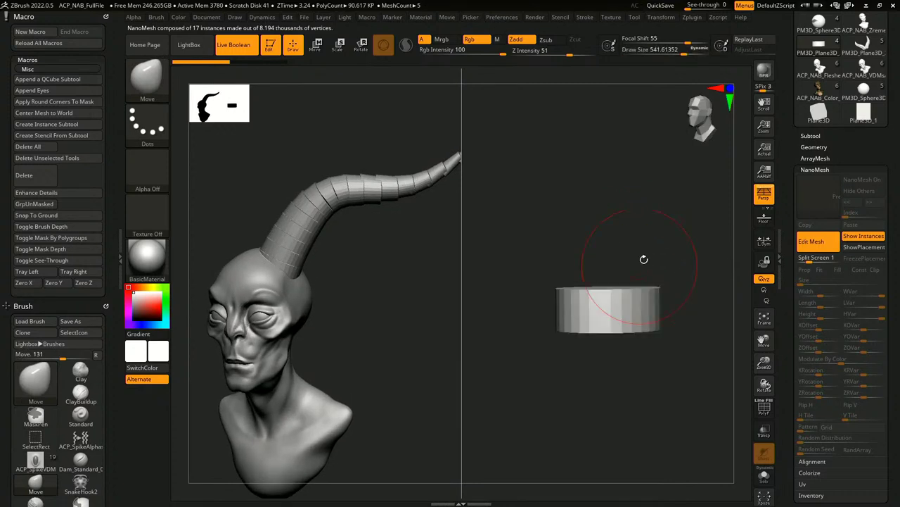
right_drag(643, 259, 619, 292)
shift+drag(617, 294, 633, 288)
mouse_move(668, 230)
right_down()
mouse_move(671, 249)
mouse_move(658, 269)
right_up()
mouse_move(604, 290)
shift+mouse_down()
mouse_move(621, 283)
mouse_move(639, 227)
mouse_move(637, 240)
shift+mouse_up()
right_drag(636, 255, 636, 218)
shift+drag(598, 276, 637, 277)
right_drag(637, 281, 627, 255)
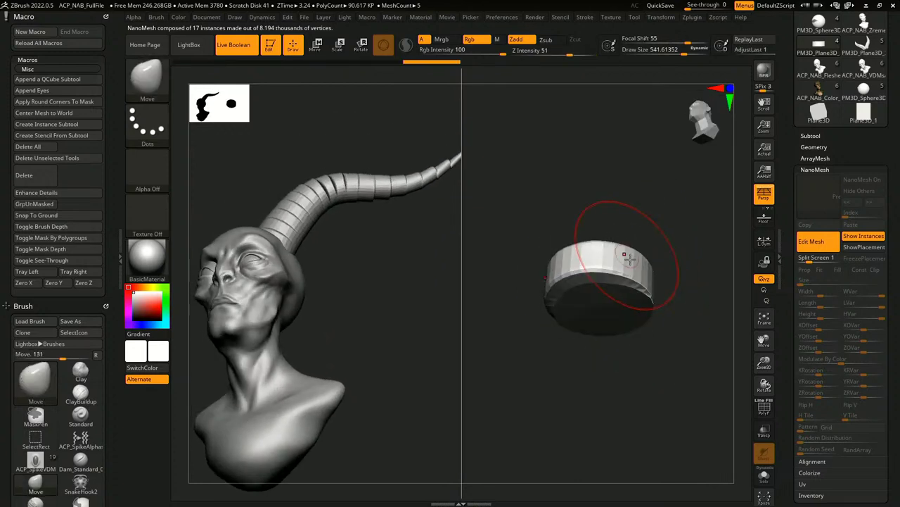
Step: Smooth the sides and lower edge of the isolated cylinder instance to round off its profile
shift+drag(598, 325, 639, 310)
right_drag(643, 358, 639, 320)
shift+drag(574, 309, 610, 345)
shift+drag(610, 345, 644, 331)
mouse_move(647, 334)
right_down()
mouse_move(664, 424)
mouse_move(636, 368)
right_up()
Step: Mask the upper part of the cylinder instance and soften the edge of the mask
mouse_move(694, 342)
ctrl+mouse_down()
mouse_move(627, 321)
mouse_move(502, 327)
ctrl+mouse_up()
mouse_move(516, 291)
ctrl+mouse_down()
mouse_move(581, 288)
mouse_move(661, 352)
mouse_move(514, 346)
ctrl+mouse_up()
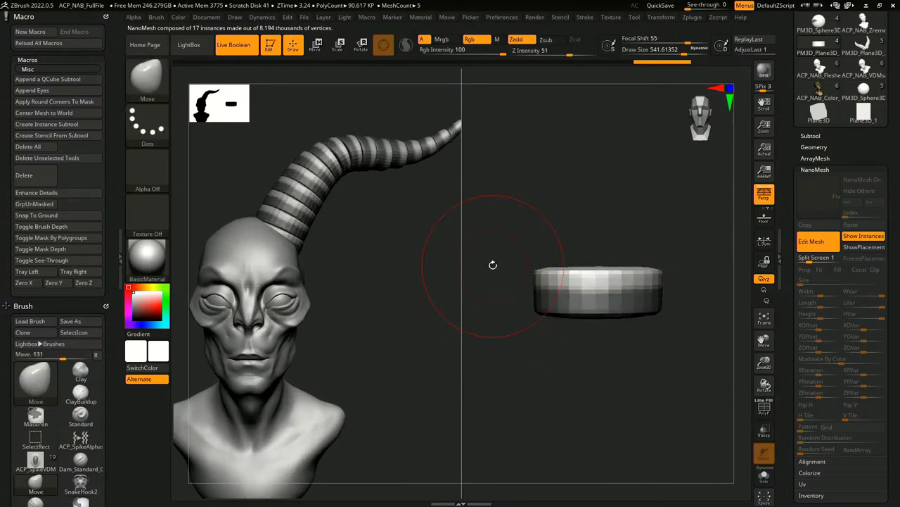
ctrl+click(630, 292)
ctrl+click(650, 307)
ctrl+click(666, 329)
Step: Extend and scale down the cylinder's unmasked lower end so each horn segment tapers, undoing the last adjustment
key(e)
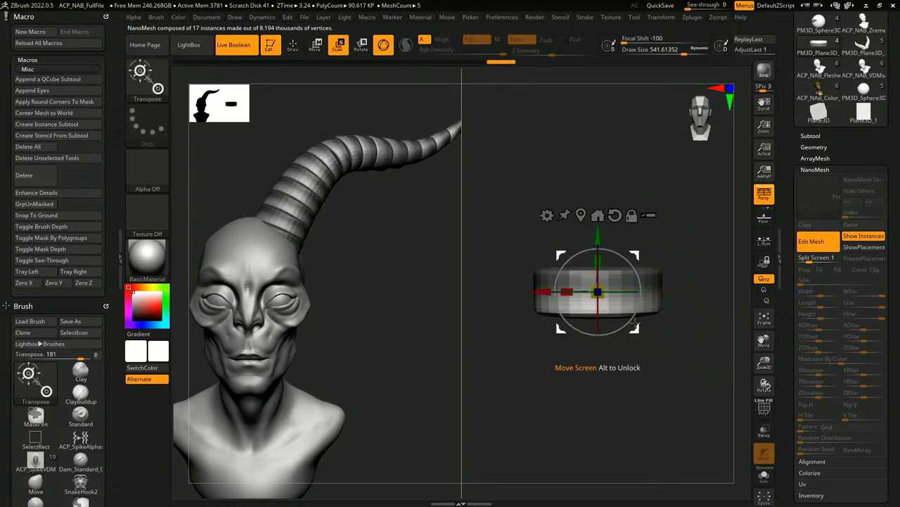
drag(598, 293, 602, 294)
drag(385, 214, 408, 158)
ctrl+drag(660, 347, 676, 362)
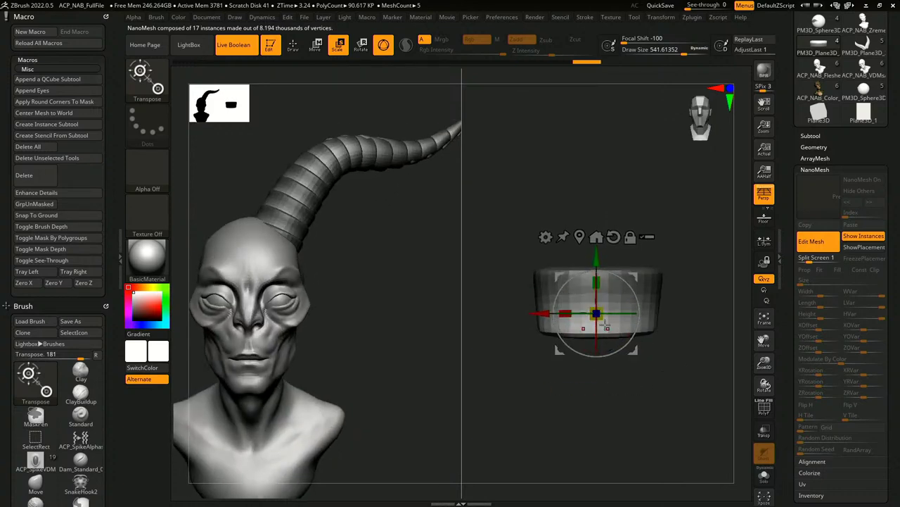
drag(596, 313, 593, 317)
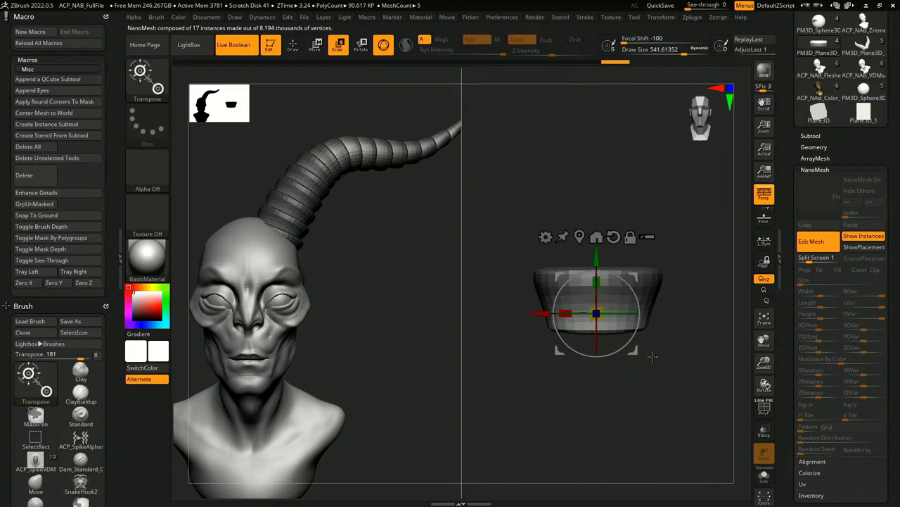
drag(664, 368, 488, 219)
alt+drag(659, 321, 624, 391)
drag(587, 356, 588, 358)
drag(624, 392, 626, 390)
drag(587, 356, 595, 361)
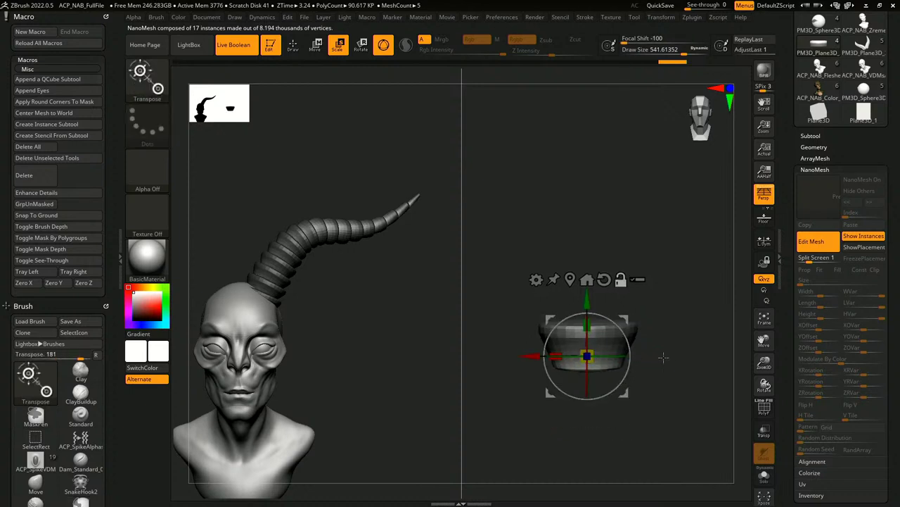
mouse_move(672, 357)
alt+mouse_down()
mouse_move(674, 341)
mouse_move(684, 370)
alt+mouse_up()
key(ctrl+z)
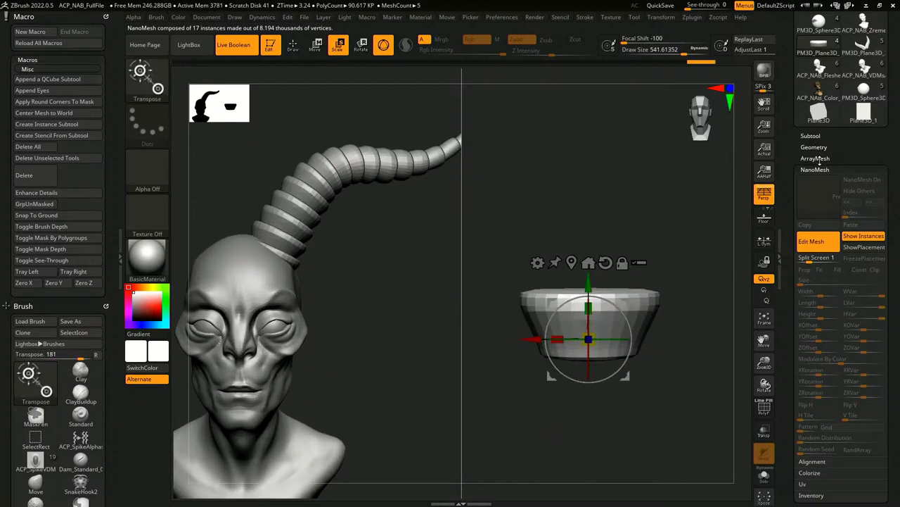
Step: Divide the tapered instance's geometry up to SDiv 3
click(820, 160)
click(826, 129)
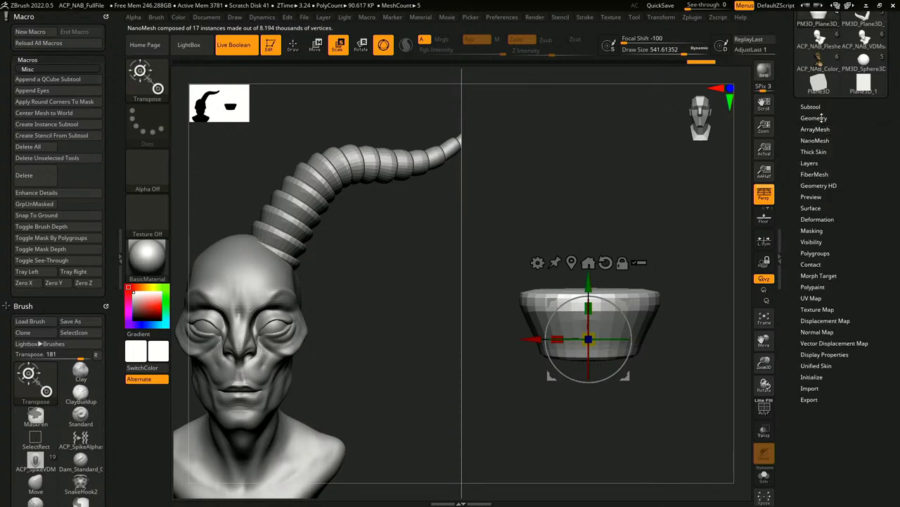
click(821, 118)
drag(693, 287, 528, 272)
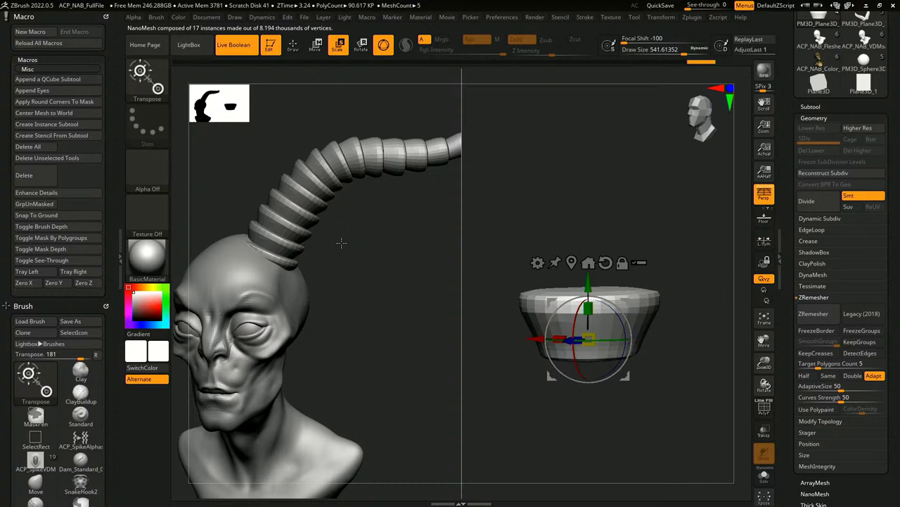
key(d)
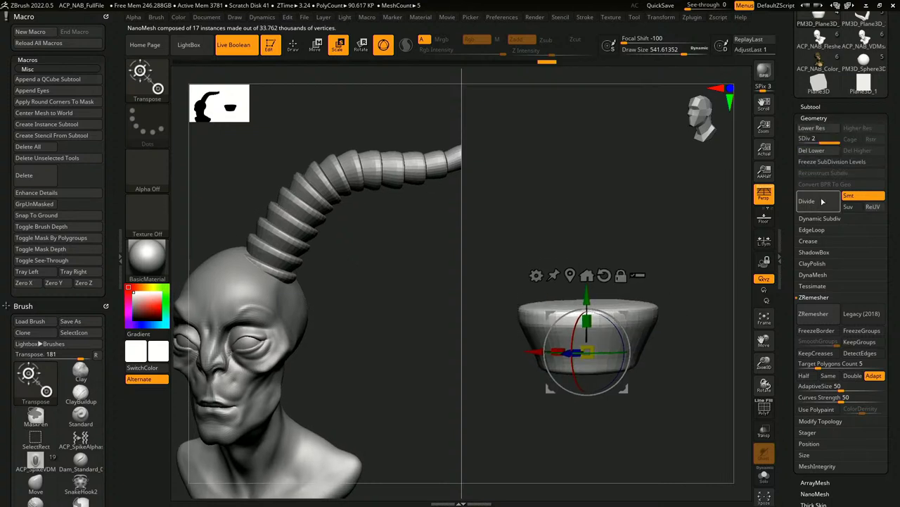
alt+drag(660, 245, 671, 222)
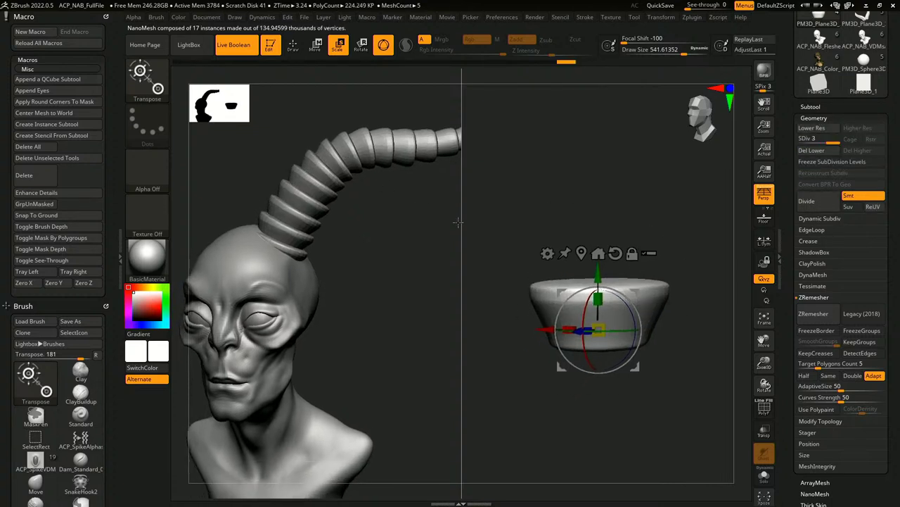
Step: Switch to the Blob brush and set its draw size to about 414.9
key(b)
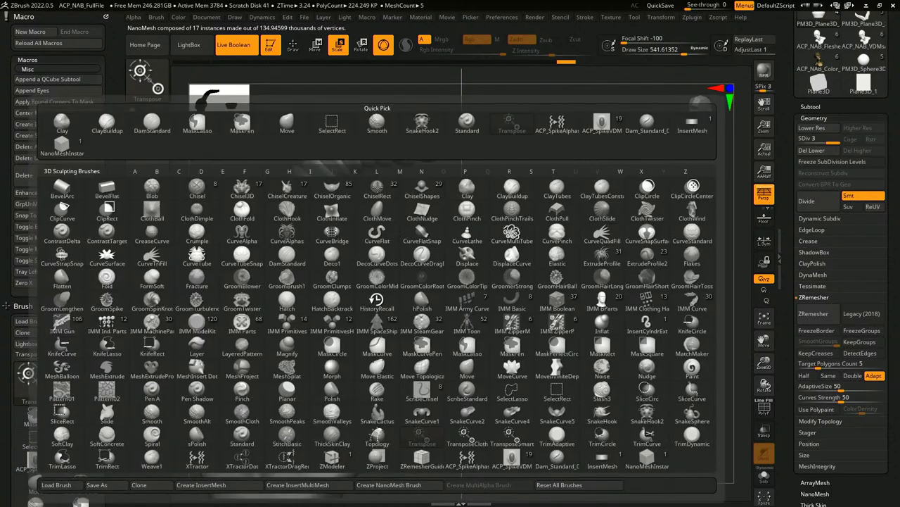
key(b)
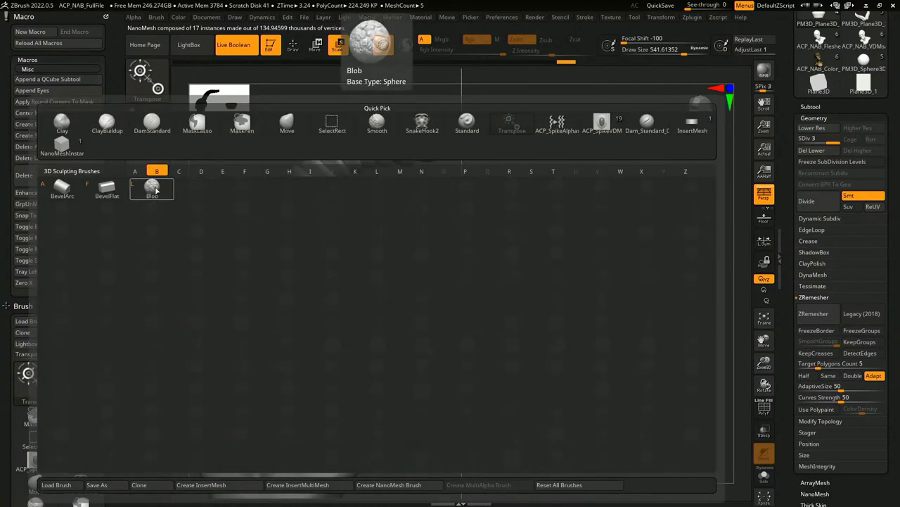
click(152, 189)
key(space)
key(space)
mouse_move(621, 242)
mouse_down()
mouse_move(637, 253)
mouse_move(616, 230)
mouse_up()
Step: Try a Blob stroke across the front of the ring, and undo it together with the last subdivision
drag(588, 302, 625, 299)
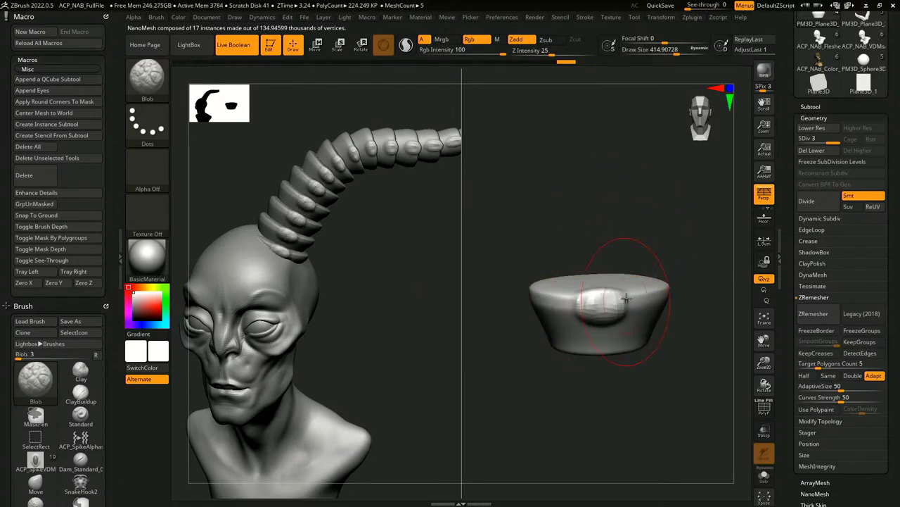
key(ctrl+z)
key(ctrl+z)
drag(563, 229, 581, 234)
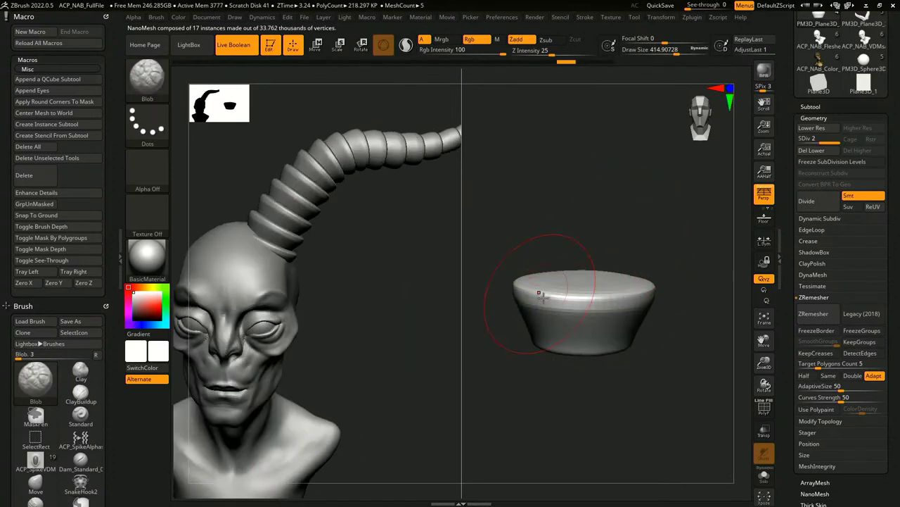
Step: Enlarge the Blob brush to a draw size of about 584.7 and build up lumps along the ring's upper rim
drag(595, 302, 619, 300)
mouse_move(619, 300)
right_down()
mouse_move(570, 297)
mouse_move(589, 295)
right_up()
key(space)
drag(549, 295, 563, 294)
drag(545, 301, 637, 301)
right_drag(651, 300, 604, 299)
drag(548, 290, 541, 301)
right_drag(591, 345, 538, 352)
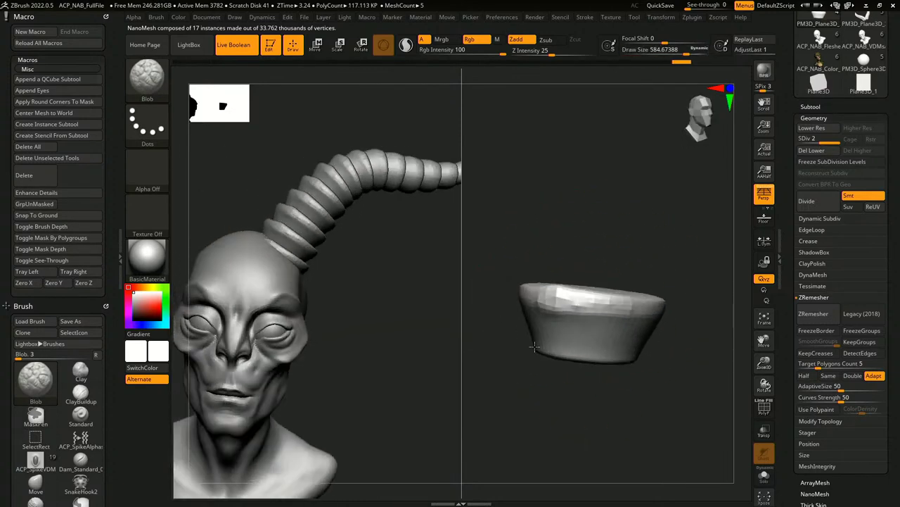
Step: Continue the Blob lumps around the rest of the rim, adding one larger bulge
alt+right_drag(605, 401, 646, 408)
drag(646, 408, 654, 320)
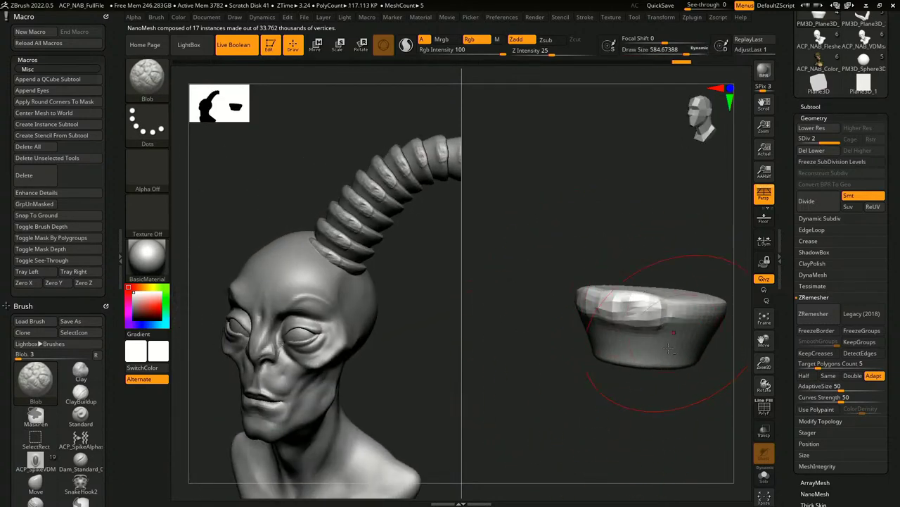
drag(670, 350, 660, 266)
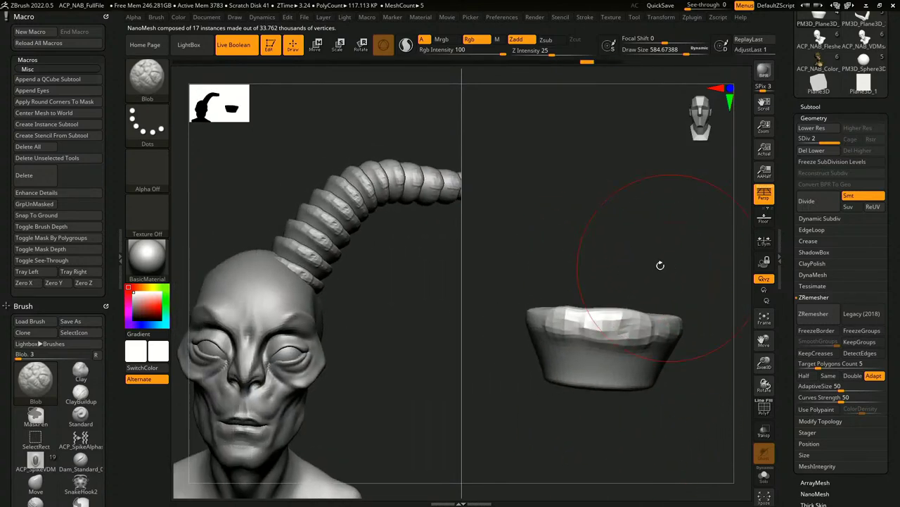
drag(568, 318, 580, 315)
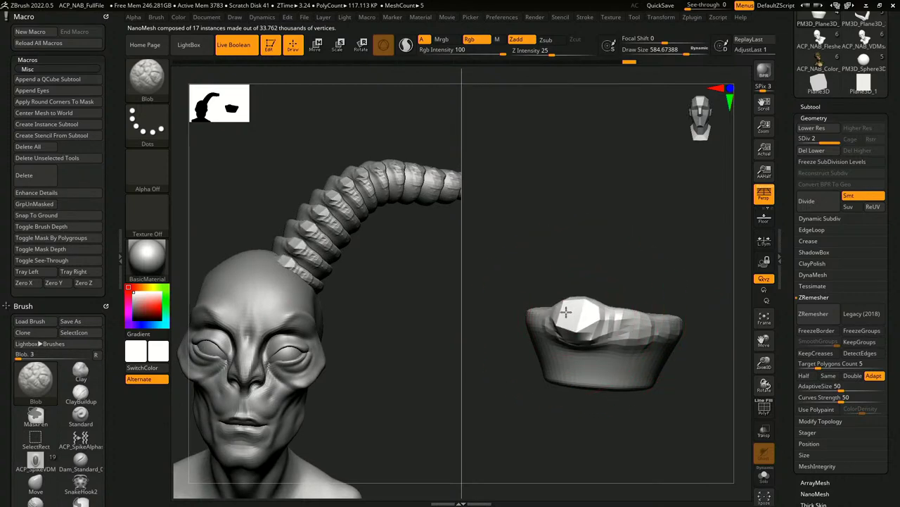
mouse_move(589, 261)
mouse_down()
mouse_move(601, 271)
mouse_move(541, 341)
mouse_move(553, 345)
mouse_up()
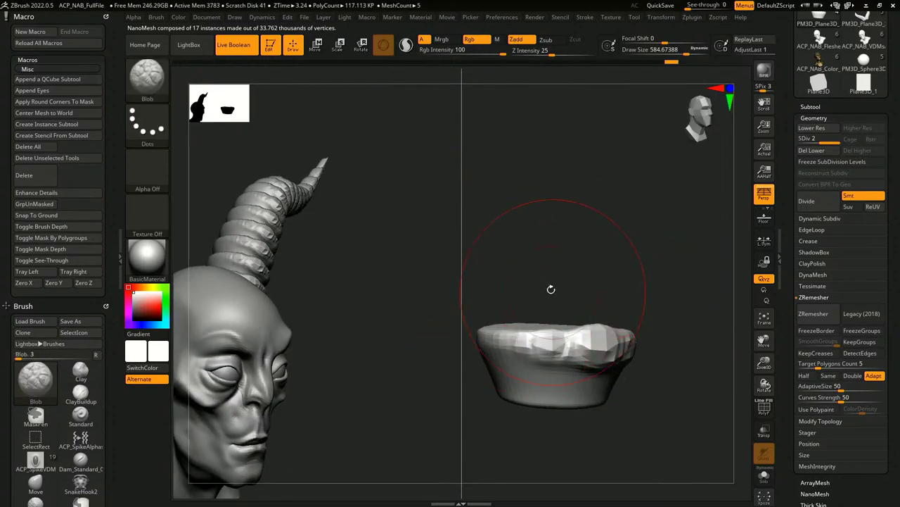
drag(551, 289, 588, 303)
mouse_move(479, 322)
mouse_down()
mouse_move(602, 286)
mouse_move(562, 334)
mouse_move(520, 312)
mouse_up()
drag(562, 232, 644, 254)
mouse_move(485, 281)
mouse_down()
mouse_move(556, 315)
mouse_move(654, 308)
mouse_move(563, 317)
mouse_move(553, 424)
mouse_move(640, 412)
mouse_move(735, 367)
mouse_up()
Step: Divide the lumpy ring up to SDiv 5 and soften its rim bulges at a draw size of about 460.4
key(space)
mouse_move(662, 251)
mouse_down()
mouse_move(693, 243)
mouse_move(655, 238)
mouse_up()
click(816, 204)
click(816, 204)
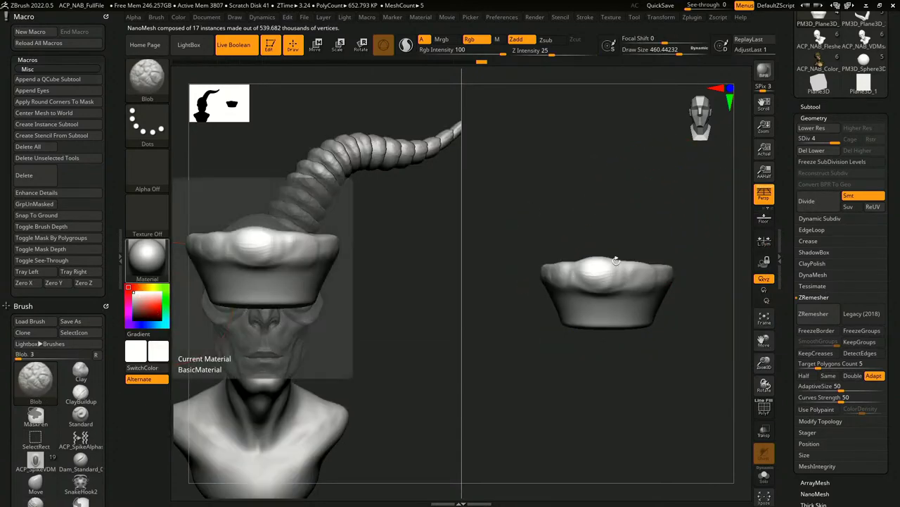
key(shift)
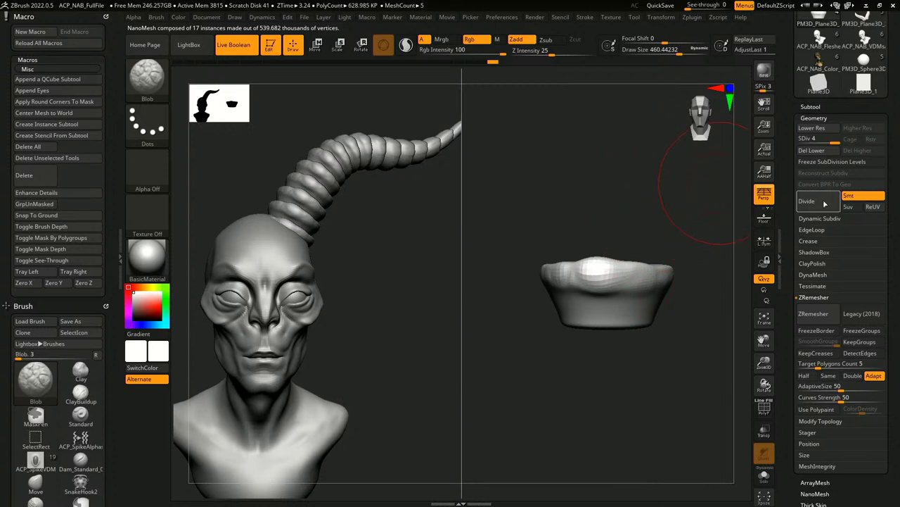
click(824, 204)
drag(725, 253, 693, 271)
key(shift)
drag(632, 245, 650, 246)
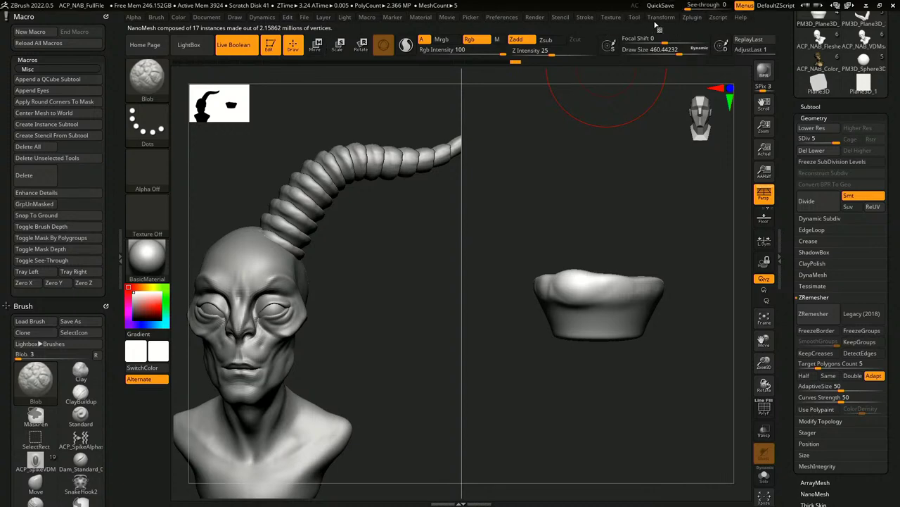
Step: Activate radial symmetry for sculpting the ring instance
click(661, 18)
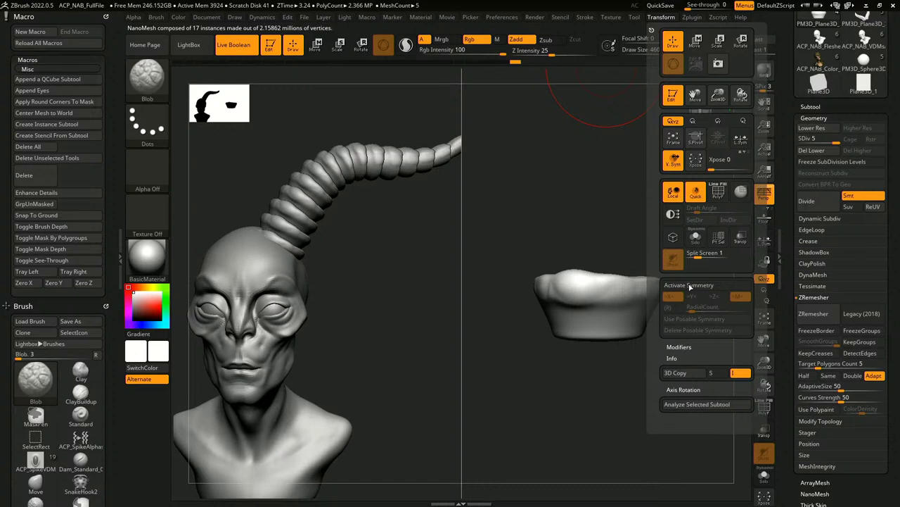
click(690, 285)
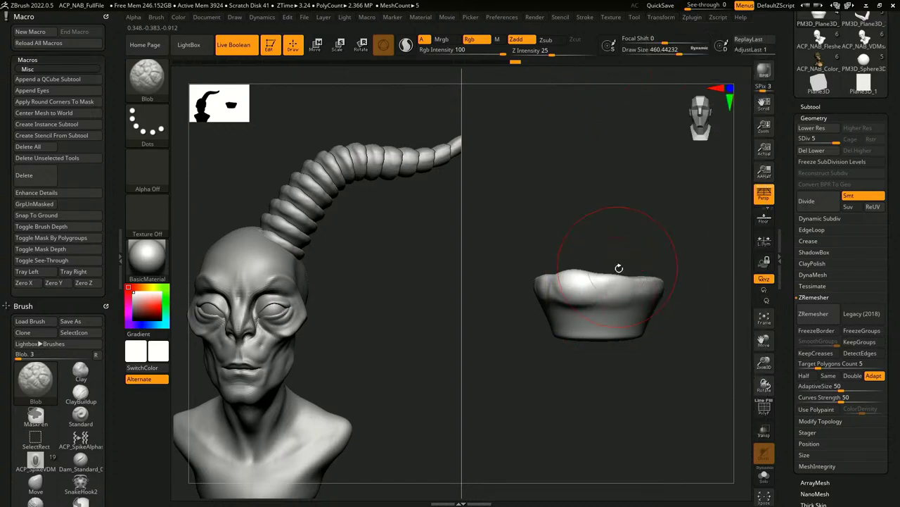
click(673, 21)
Step: Switch to the DamStandard brush at a draw size of about 286.4 and carve vertical grooves into the ring's side
key(b)
key(d)
key(s)
key(space)
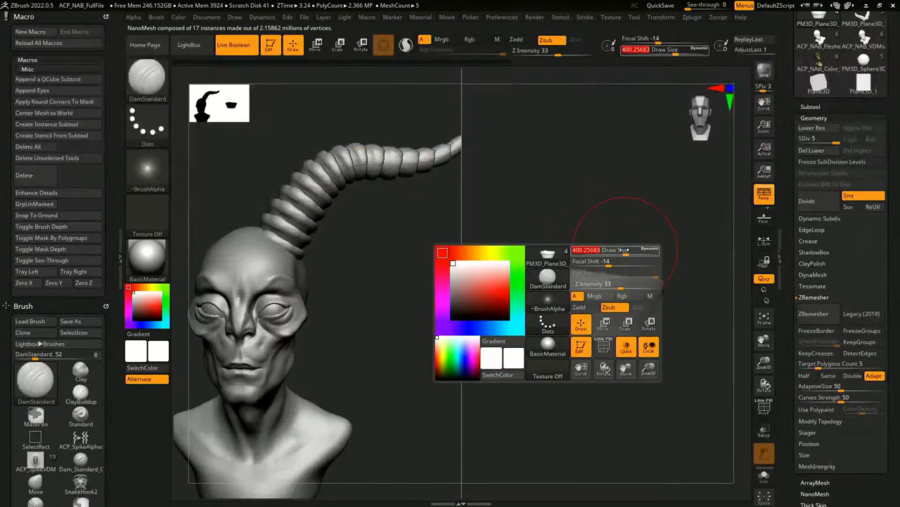
drag(624, 250, 616, 249)
mouse_move(619, 284)
mouse_down()
mouse_move(620, 321)
mouse_move(653, 324)
mouse_up()
drag(652, 286, 650, 317)
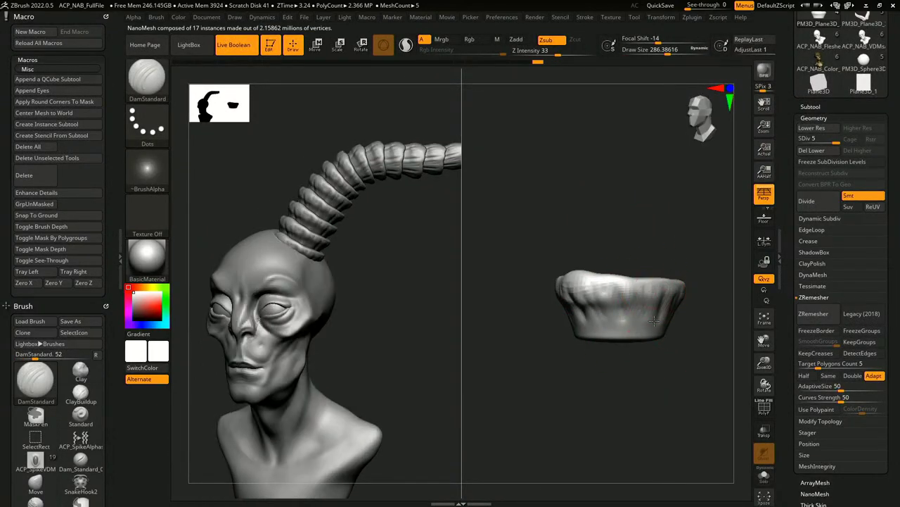
Step: Carve additional DamStandard grooves around the ring and check how they repeat along the horn
drag(683, 362, 616, 331)
drag(560, 256, 513, 207)
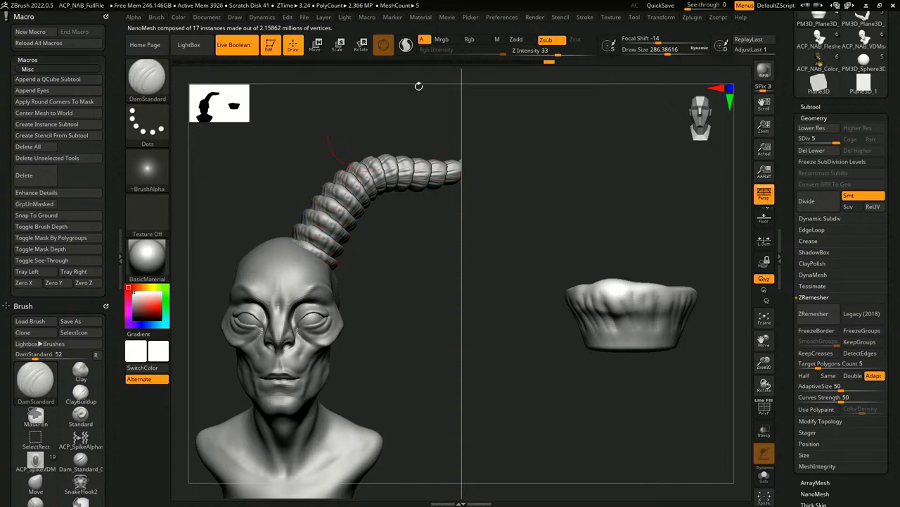
drag(380, 235, 375, 161)
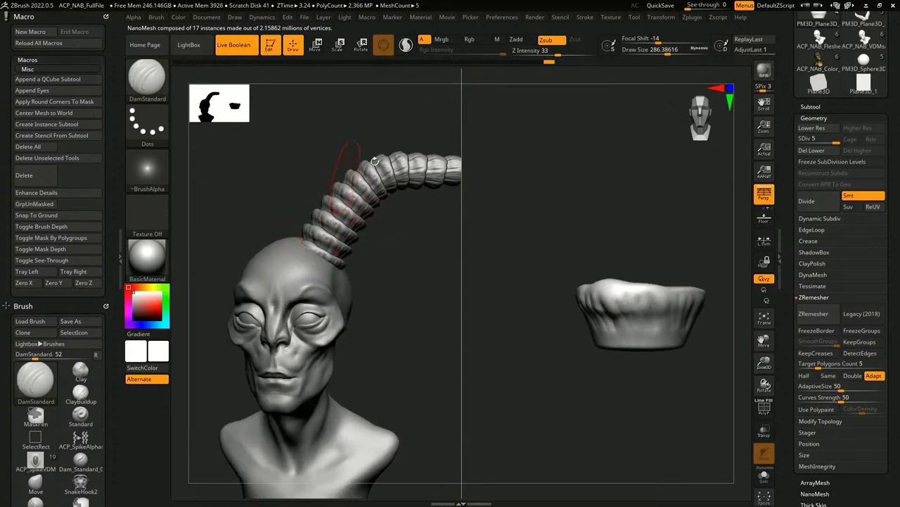
drag(473, 194, 625, 324)
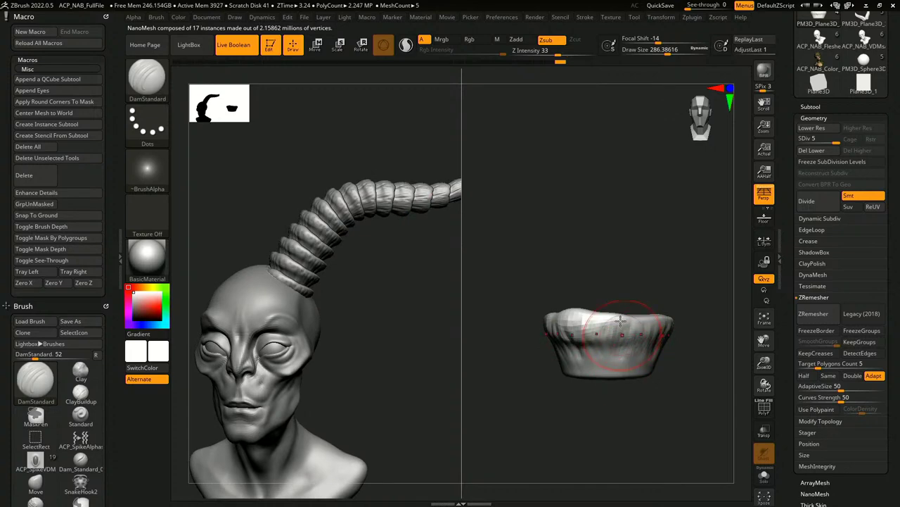
mouse_move(605, 402)
mouse_down()
mouse_move(598, 412)
mouse_move(622, 397)
mouse_move(631, 337)
mouse_move(629, 371)
mouse_up()
Step: Switch to the SnakeHook2 brush with AccuCurve on and set its draw size to about 233.8
key(b)
key(s)
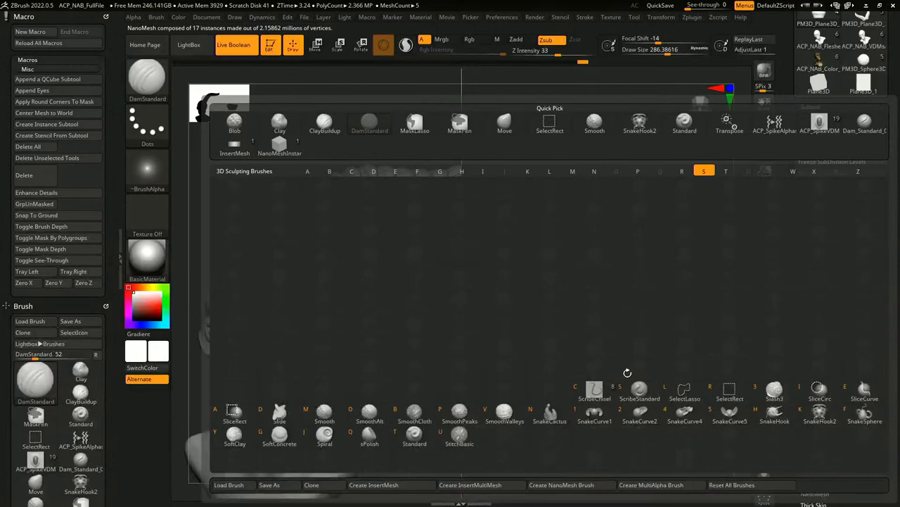
key(k)
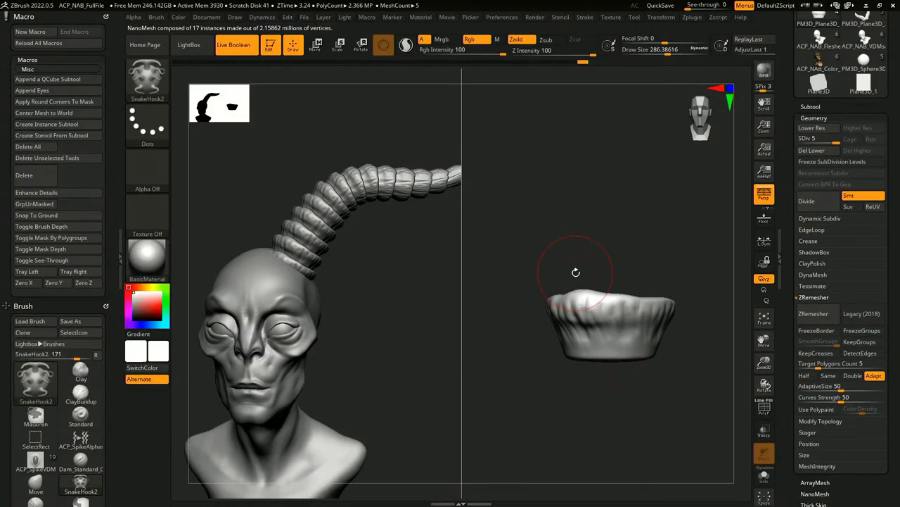
click(50, 17)
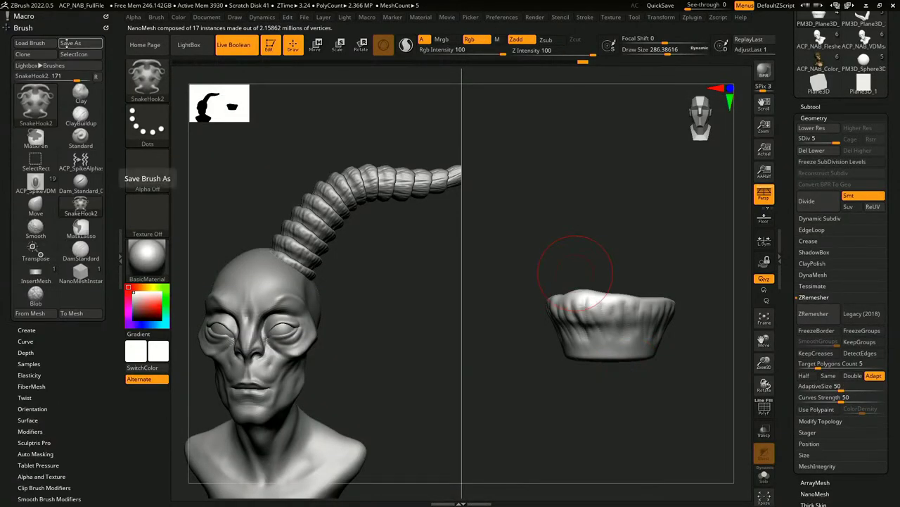
click(40, 341)
key(space)
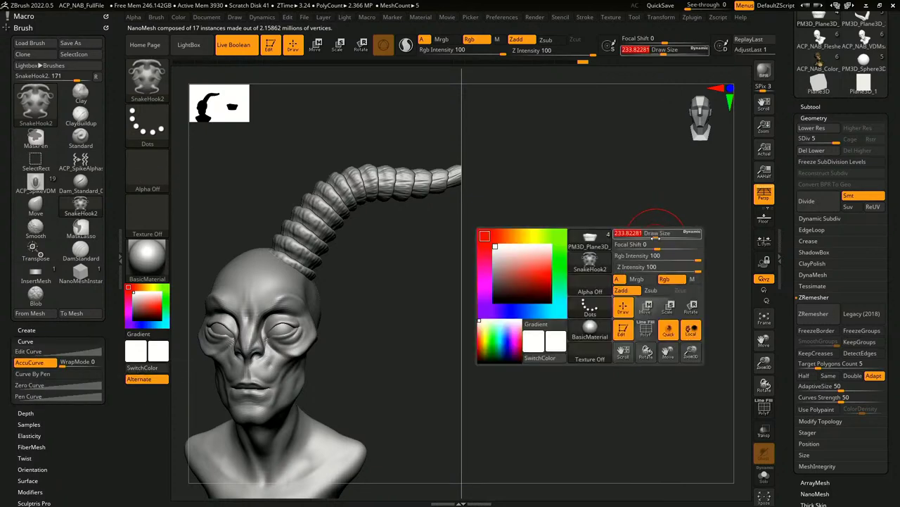
alt+drag(682, 259, 657, 234)
Step: Pull the ring's upper rim outward into pointed spikes that repeat along the horn
drag(650, 279, 666, 265)
drag(617, 274, 623, 259)
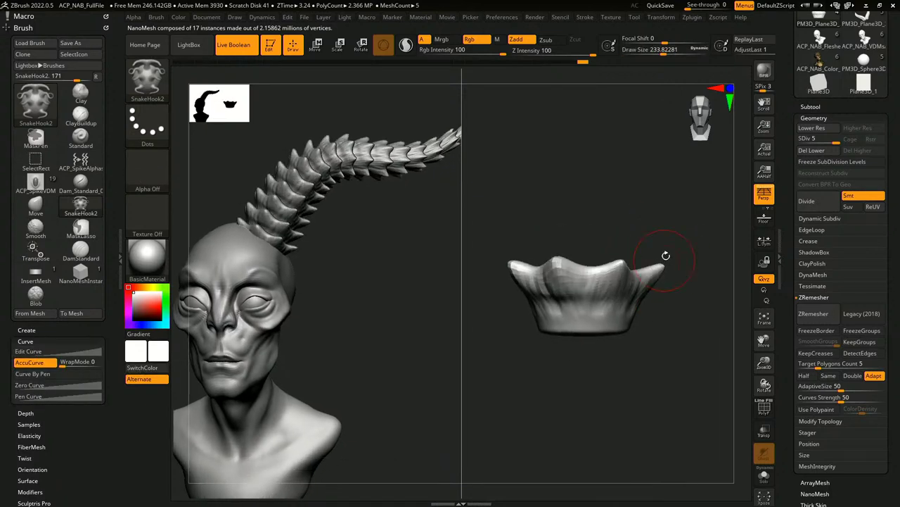
drag(648, 231, 645, 222)
mouse_move(647, 253)
mouse_down()
mouse_move(645, 233)
mouse_move(623, 243)
mouse_move(652, 220)
mouse_up()
key(ctrl)
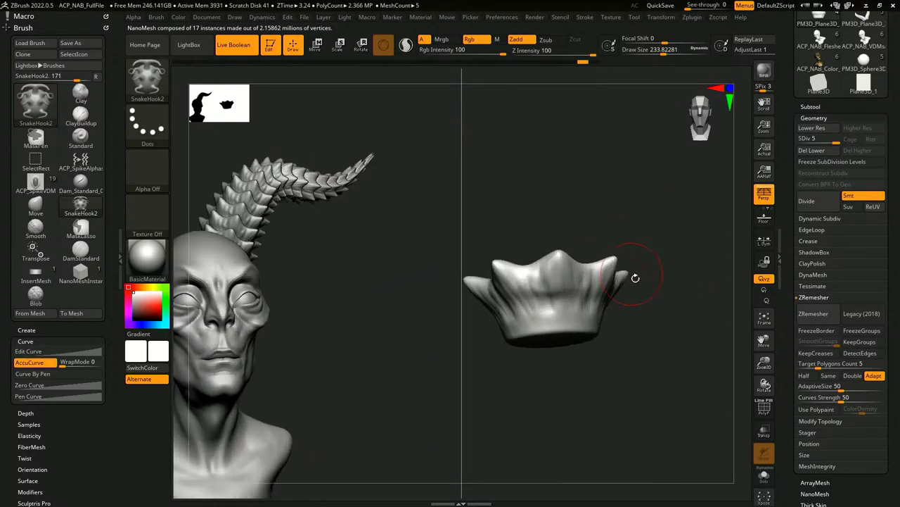
Step: Reduce the SnakeHook2 brush's draw size to about 149.1 for working on the ring's spikes
drag(635, 277, 674, 275)
key(space)
key(space)
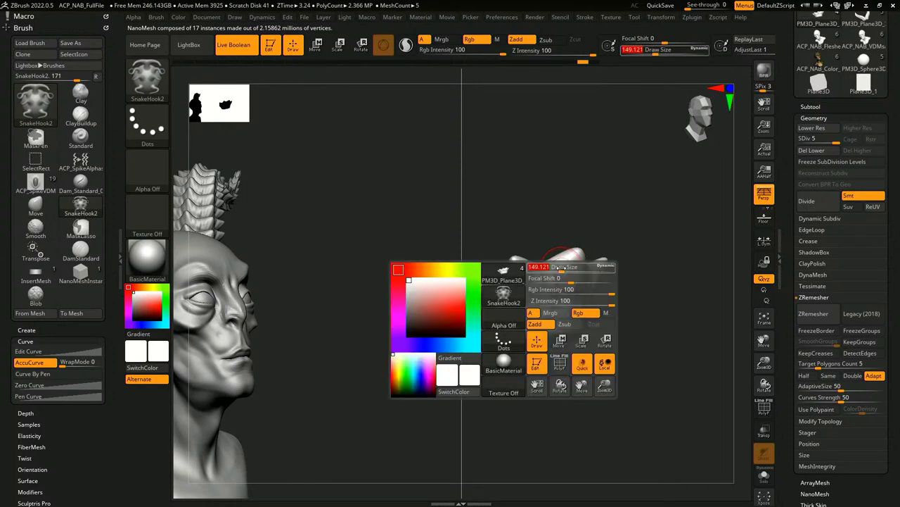
mouse_move(562, 270)
mouse_down()
mouse_move(553, 271)
mouse_move(562, 258)
mouse_up()
right_drag(561, 261, 591, 216)
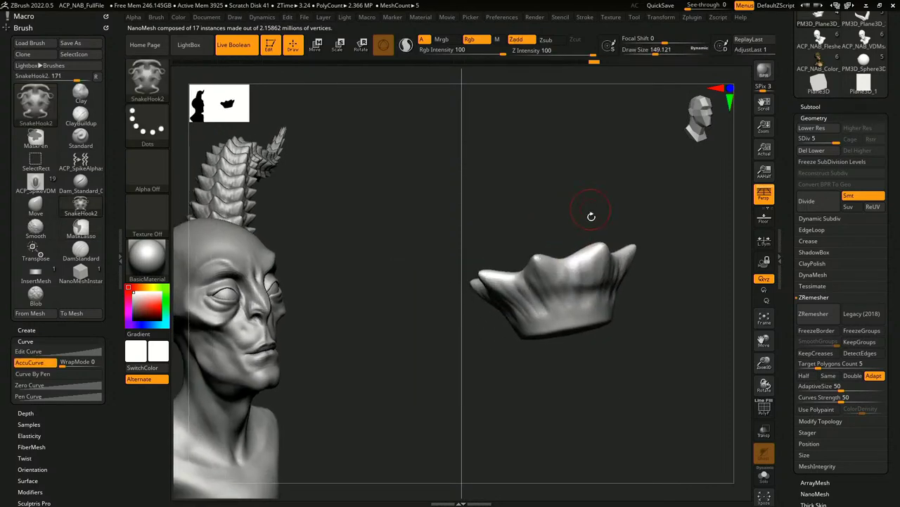
Step: Pull the ring's rim spikes out into long, thin, pointed thorns
drag(608, 243, 623, 199)
mouse_move(655, 267)
right_down()
mouse_move(629, 217)
mouse_move(614, 241)
right_up()
key(ctrl+z)
drag(609, 244, 603, 209)
right_drag(603, 209, 631, 315)
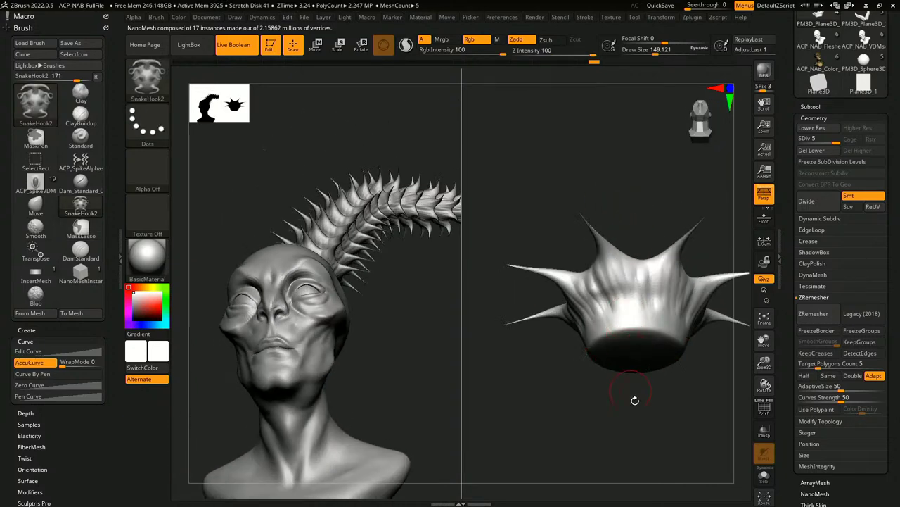
mouse_move(635, 400)
right_down()
mouse_move(639, 418)
mouse_move(635, 410)
right_up()
Step: Undo the long thorn strokes back to the grooved ring, and redo up to the short-spiked version
key(ctrl+z)
key(ctrl+z)
key(ctrl+z)
key(ctrl+z)
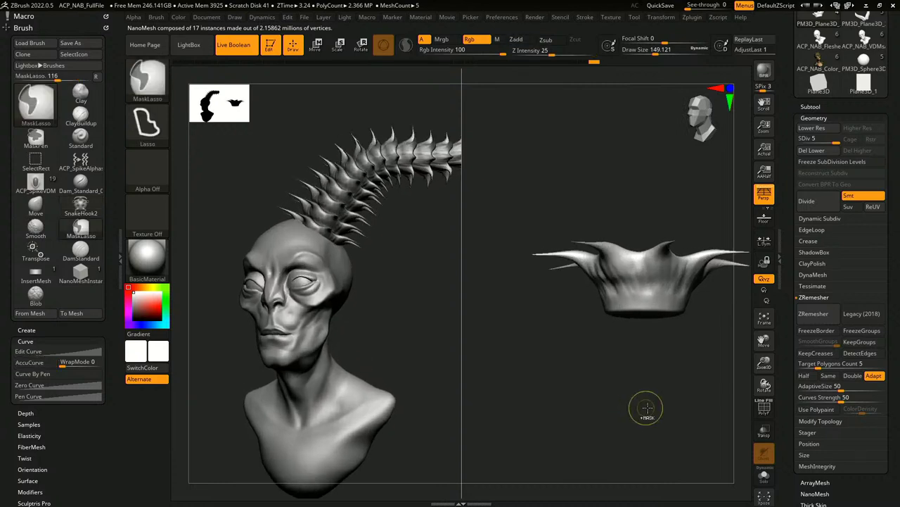
key(ctrl+z)
key(ctrl+z)
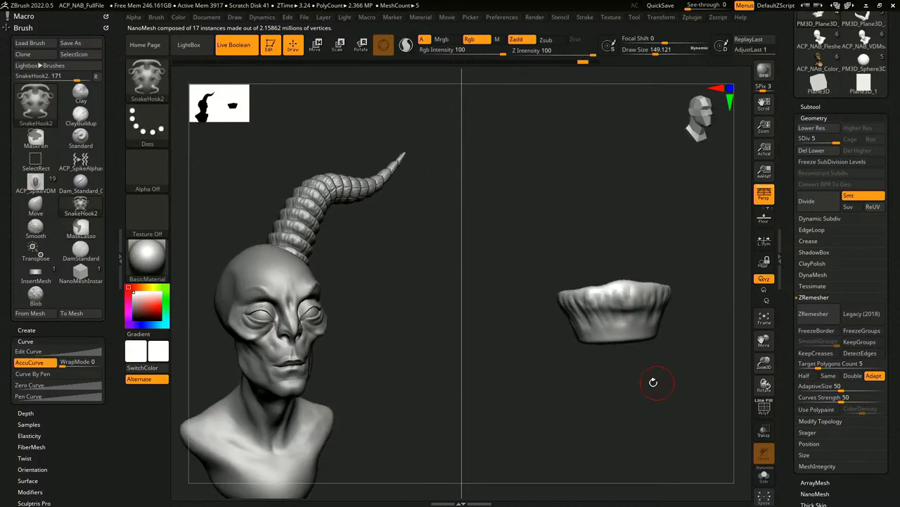
key(ctrl+z)
key(ctrl+shift+z)
key(ctrl+shift+z)
key(ctrl+shift+z)
key(ctrl+shift+z)
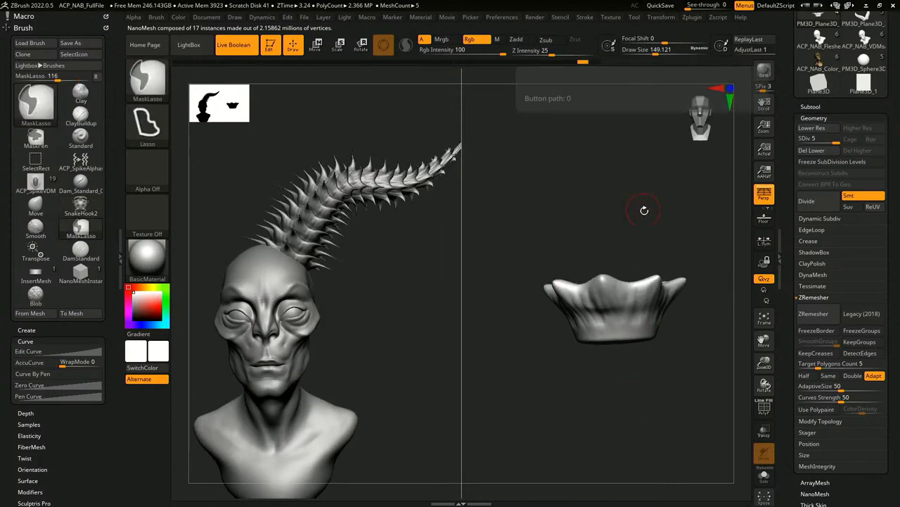
alt+drag(650, 396, 642, 364)
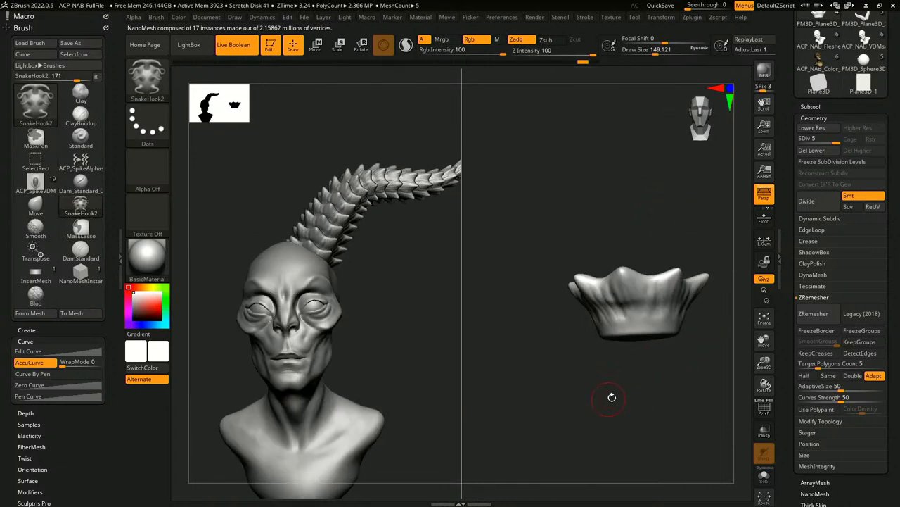
Step: Turn off NanoMesh Edit Mesh to return from the split view to the full bust and horn
drag(612, 397, 598, 396)
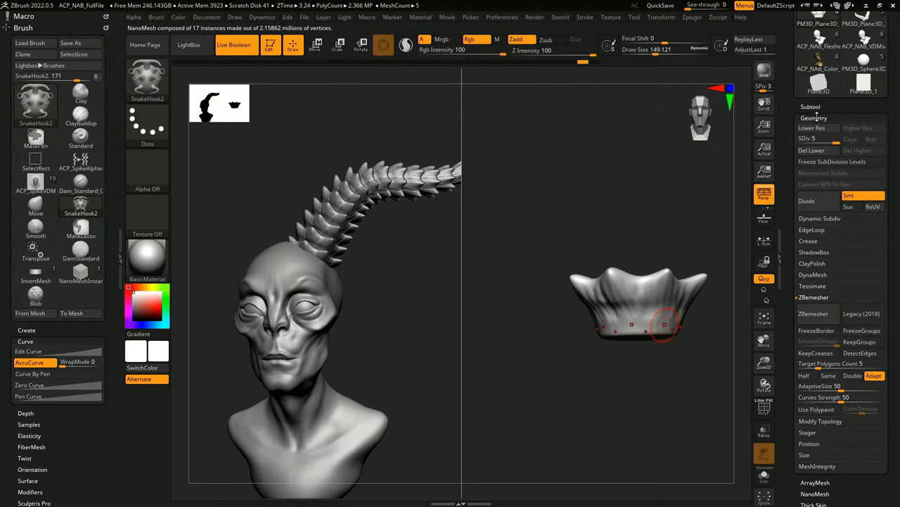
click(802, 444)
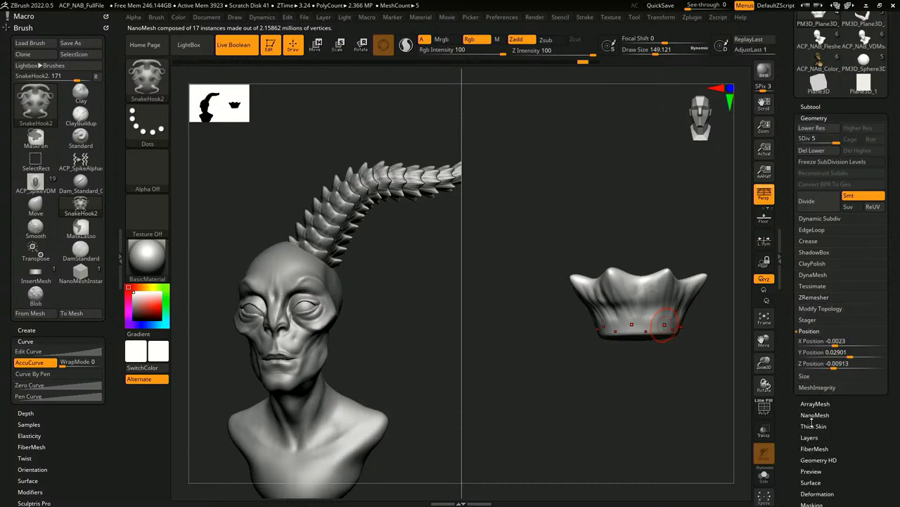
click(816, 415)
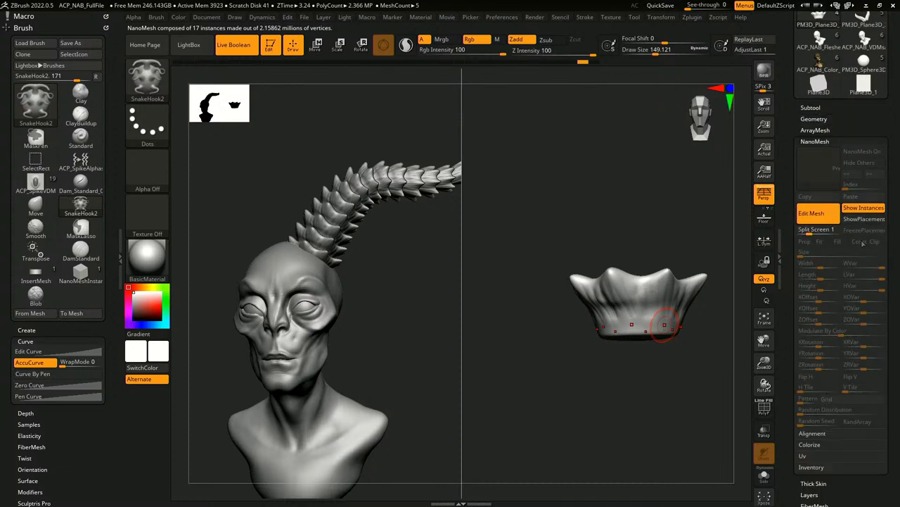
click(825, 215)
drag(582, 355, 554, 313)
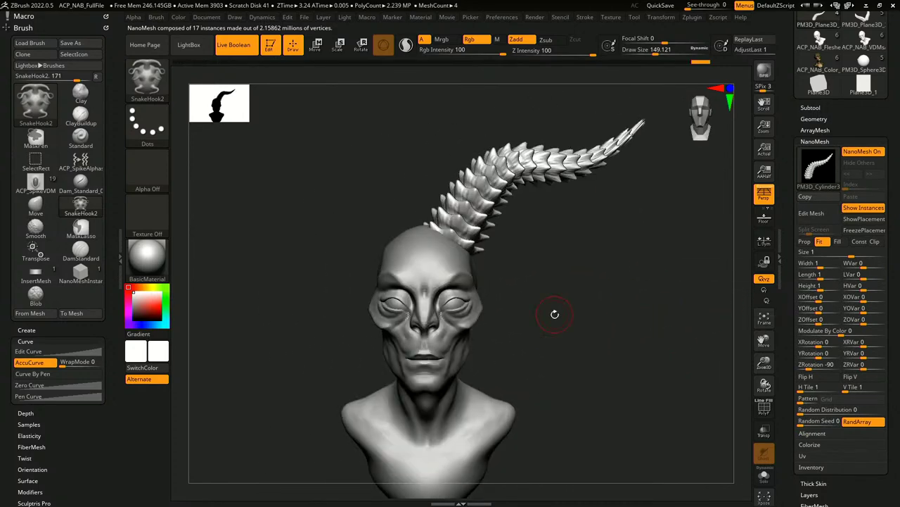
Step: Switch to the Move brush, turn off radial symmetry and change the symmetry axis from Y to X
key(b)
key(m)
key(v)
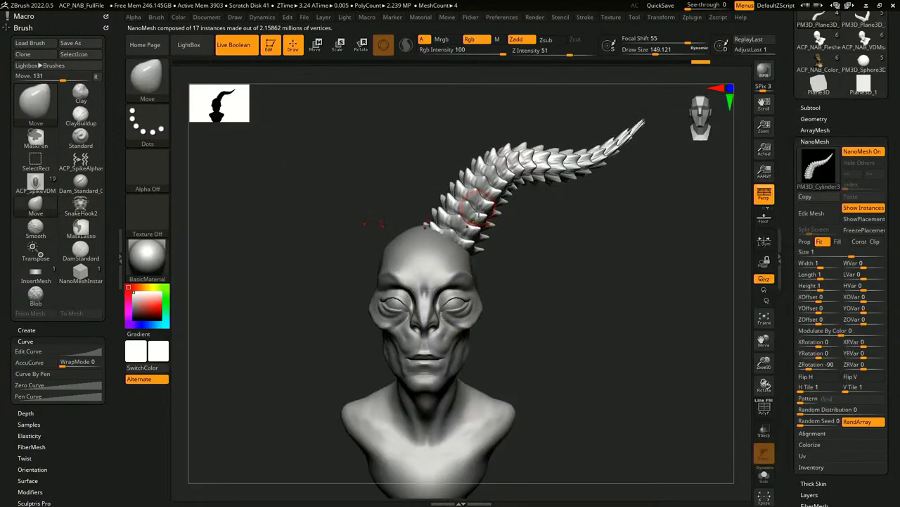
mouse_move(507, 224)
mouse_down()
mouse_move(503, 209)
mouse_move(470, 197)
mouse_move(518, 207)
mouse_move(584, 261)
mouse_move(603, 358)
mouse_move(582, 336)
mouse_up()
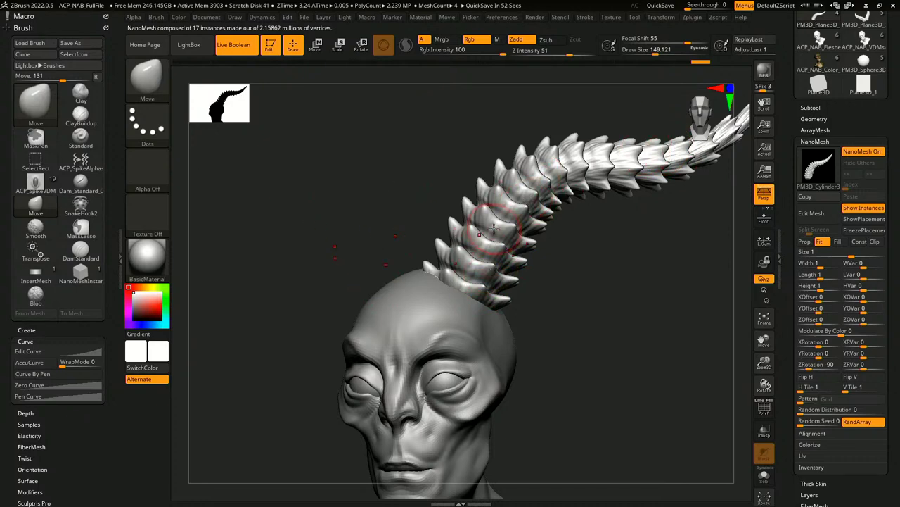
key(b)
click(662, 18)
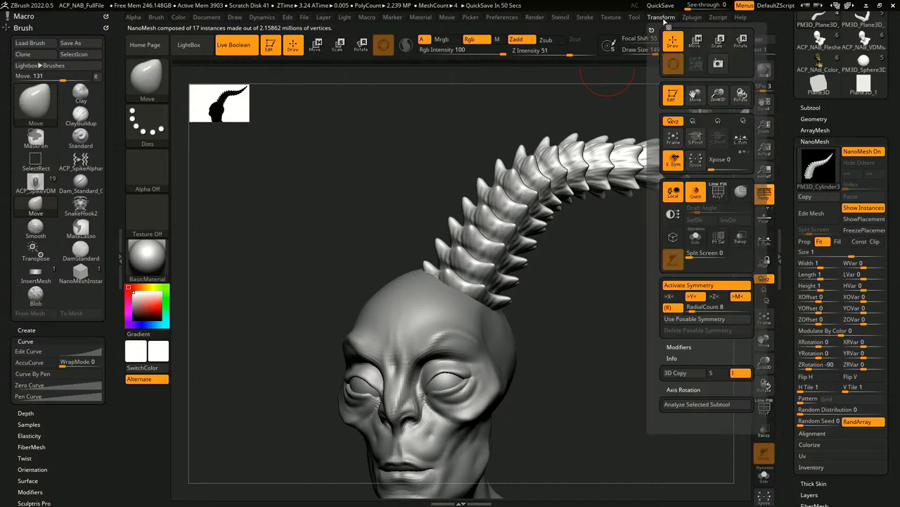
click(674, 307)
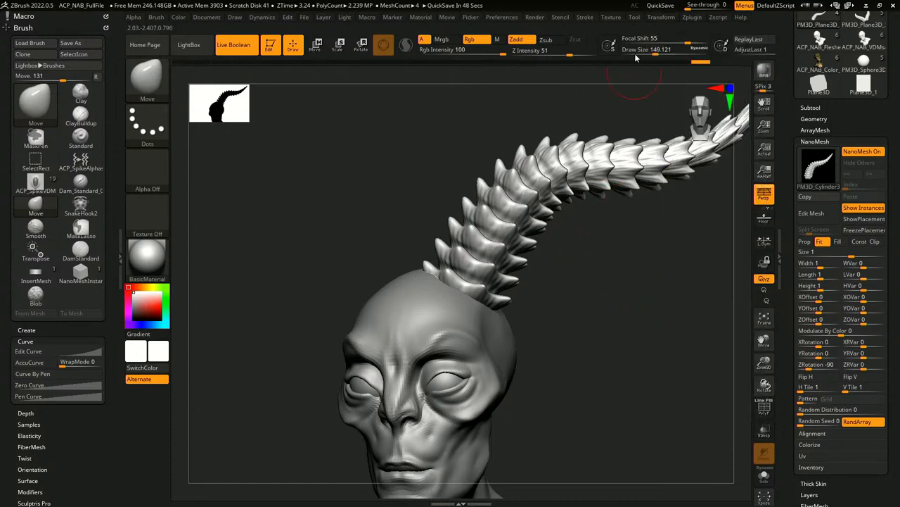
click(666, 18)
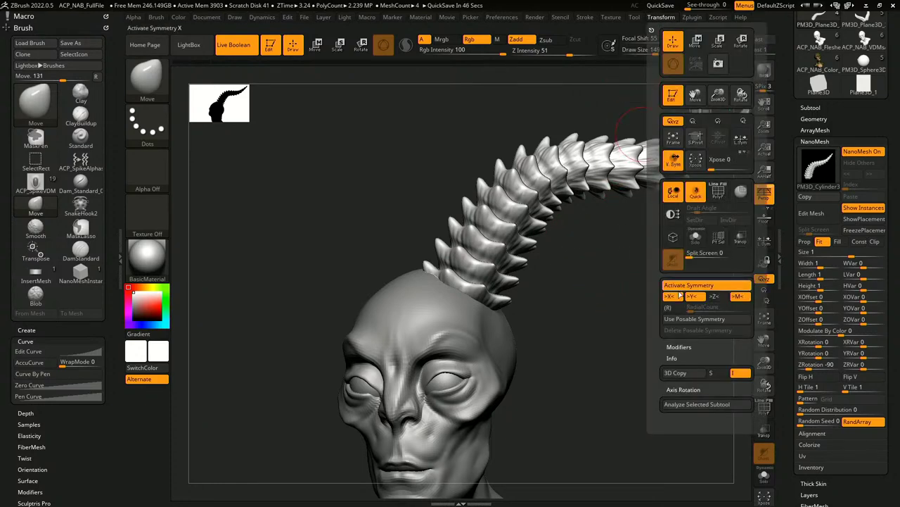
click(693, 297)
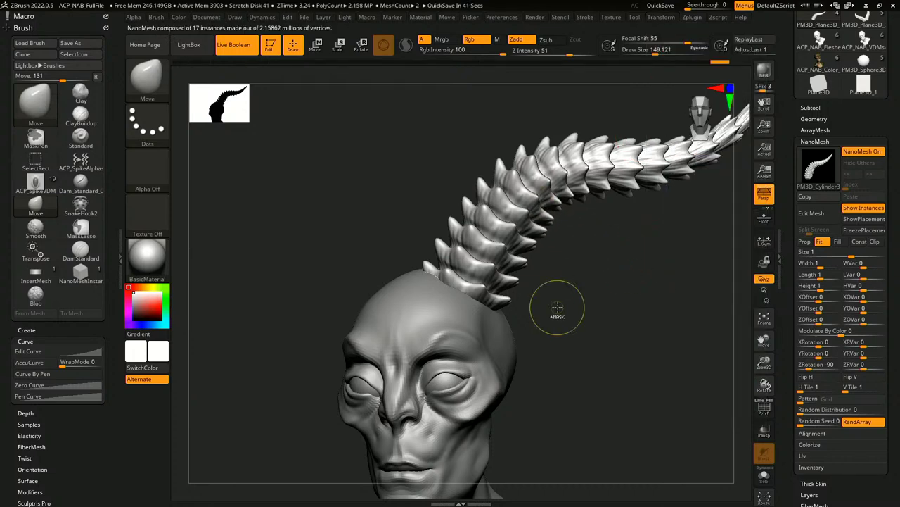
drag(557, 305, 587, 305)
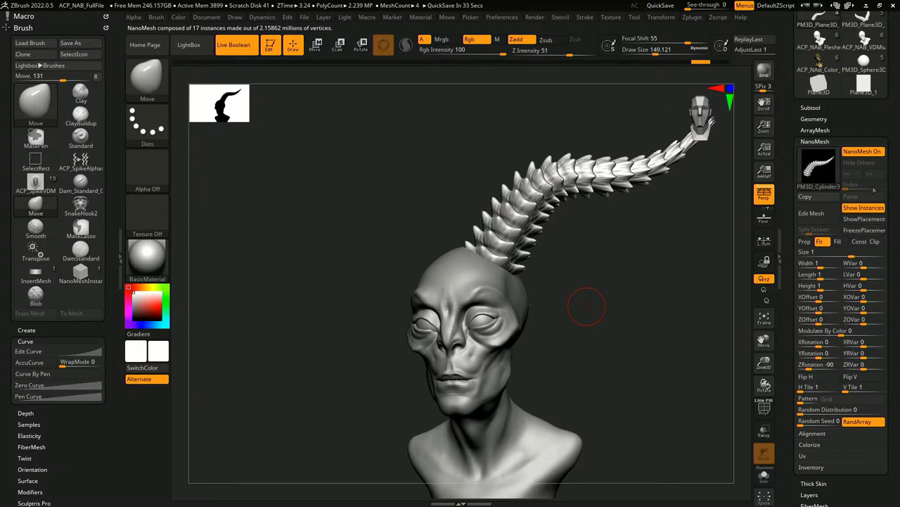
click(812, 107)
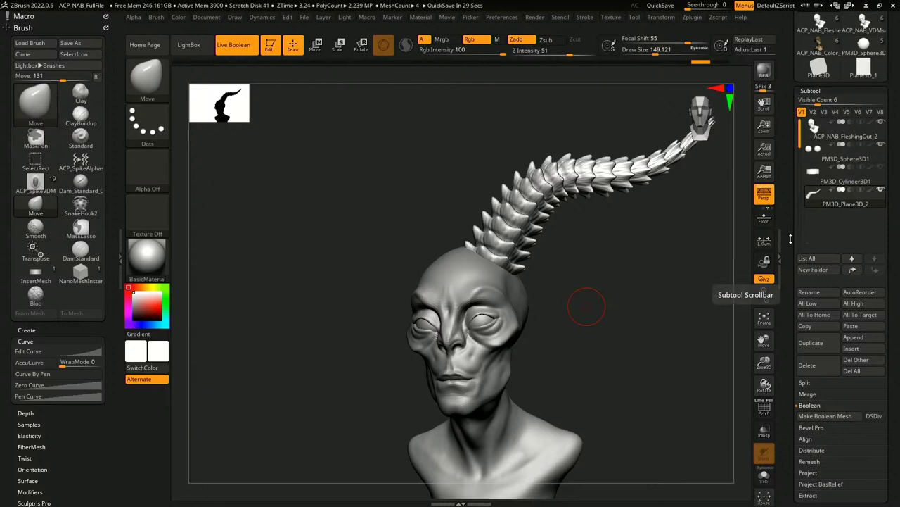
scroll(791, 239, down, 3)
click(819, 44)
scroll(829, 420, down, 2)
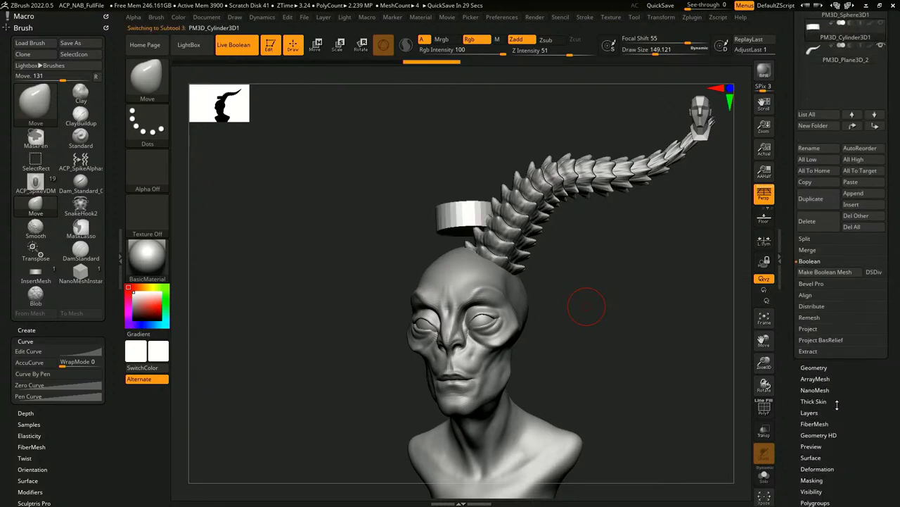
scroll(823, 415, down, 3)
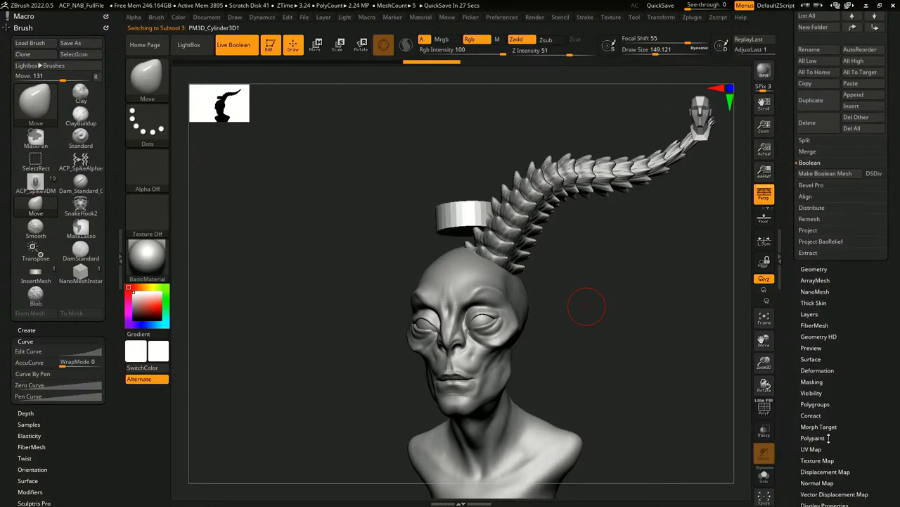
click(825, 286)
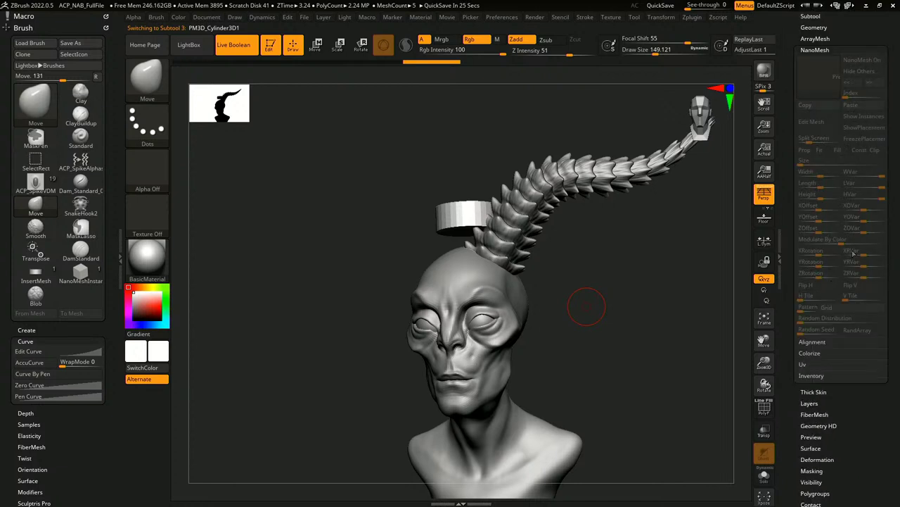
click(840, 364)
click(831, 342)
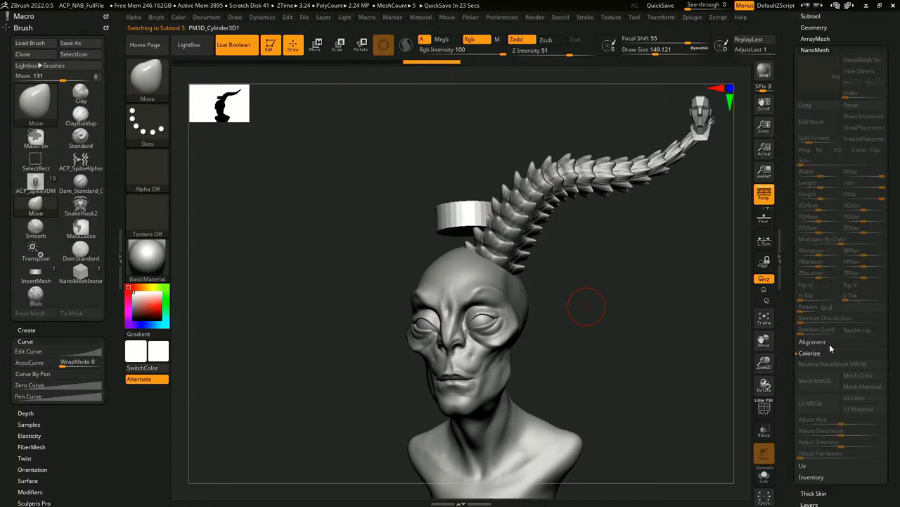
scroll(861, 88, up, 4)
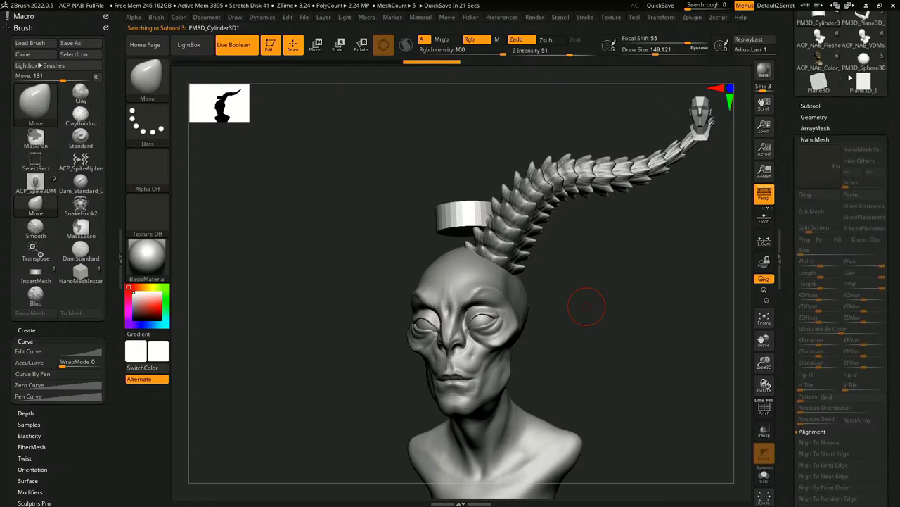
scroll(847, 72, up, 3)
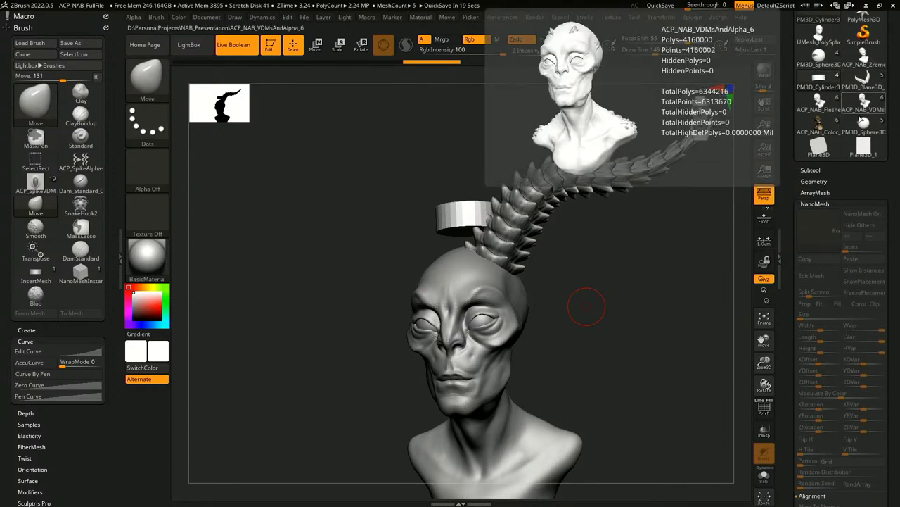
Step: Reselect the PM3D_Plane3D_2 horn subtool and convert its NanoMesh to real geometry with One To Mesh
click(829, 171)
click(828, 144)
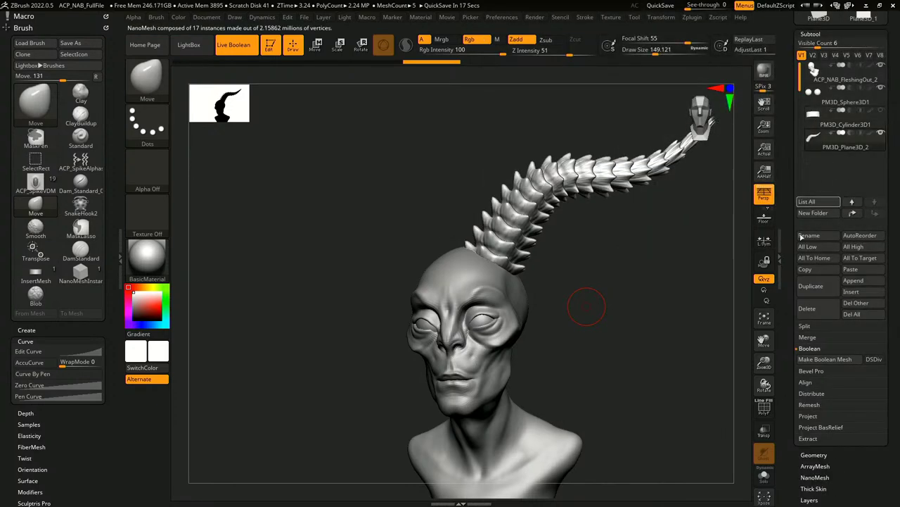
drag(828, 502, 833, 358)
click(830, 327)
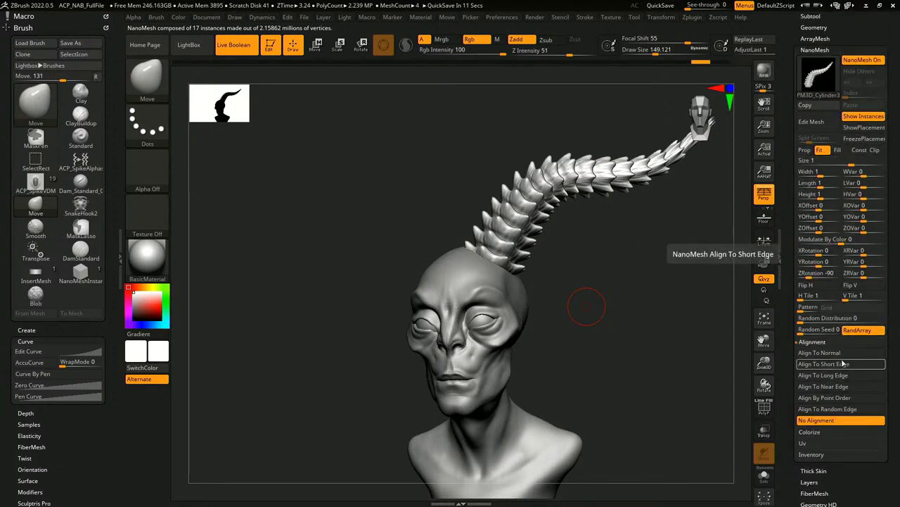
click(837, 432)
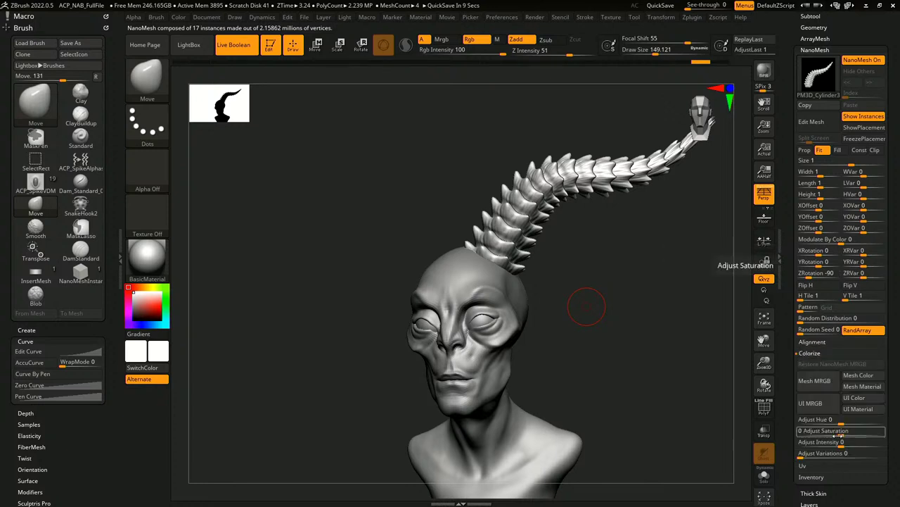
click(840, 465)
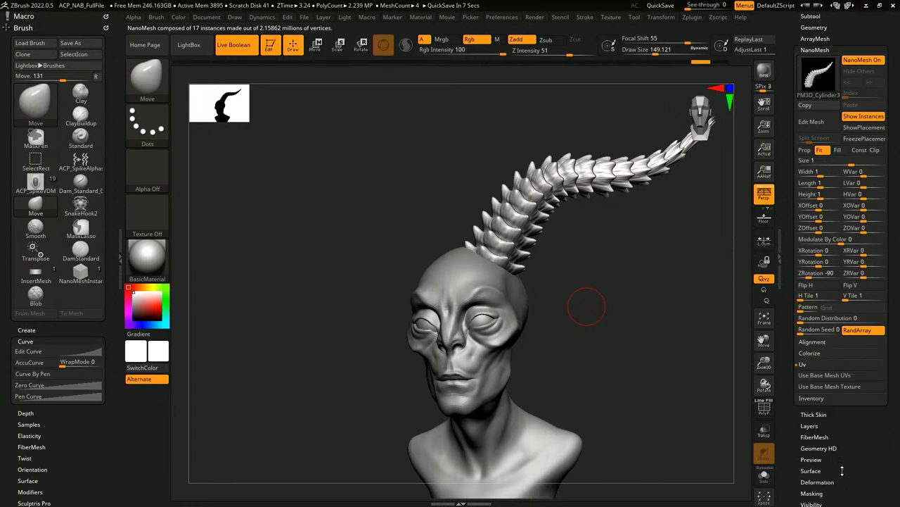
click(823, 398)
click(834, 387)
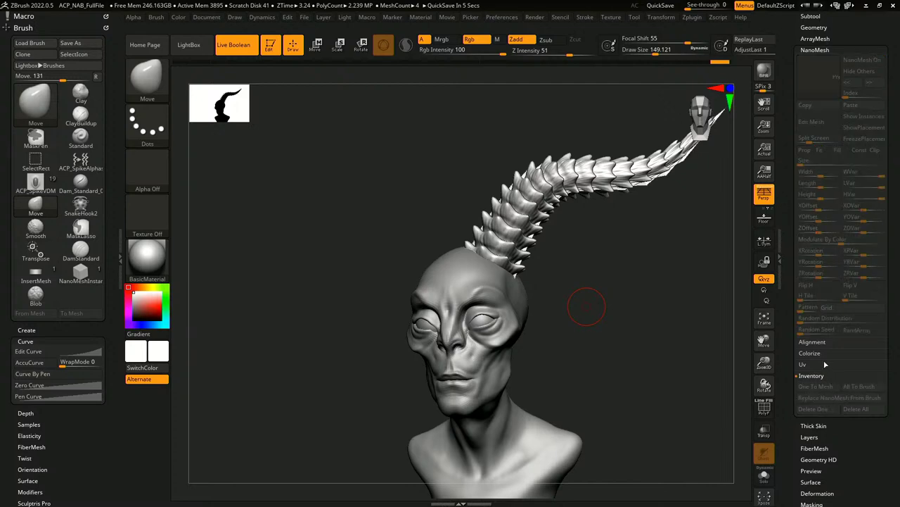
Step: Switch to the DamStandard brush, carve a test stroke across the horn's lower segments, and undo back to the live NanoMesh
alt+drag(676, 354, 603, 397)
mouse_move(622, 353)
mouse_down()
mouse_move(594, 350)
mouse_move(628, 353)
mouse_up()
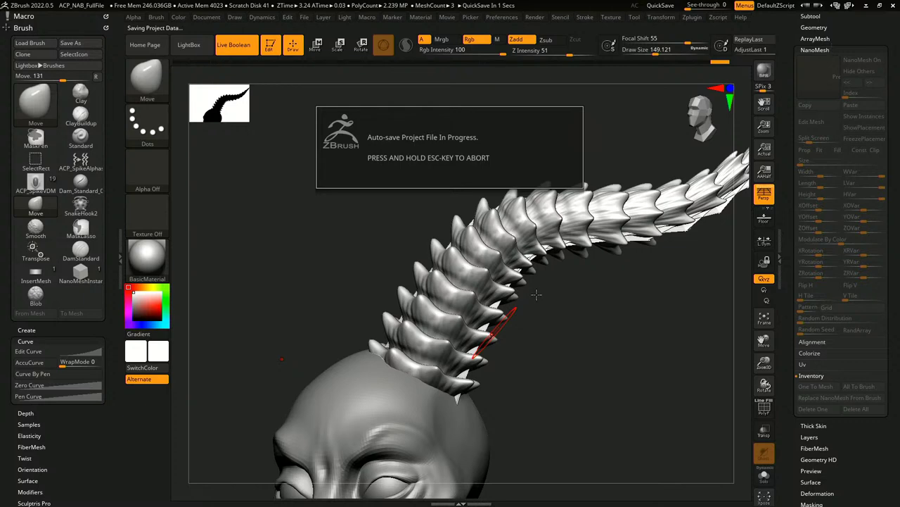
key(b)
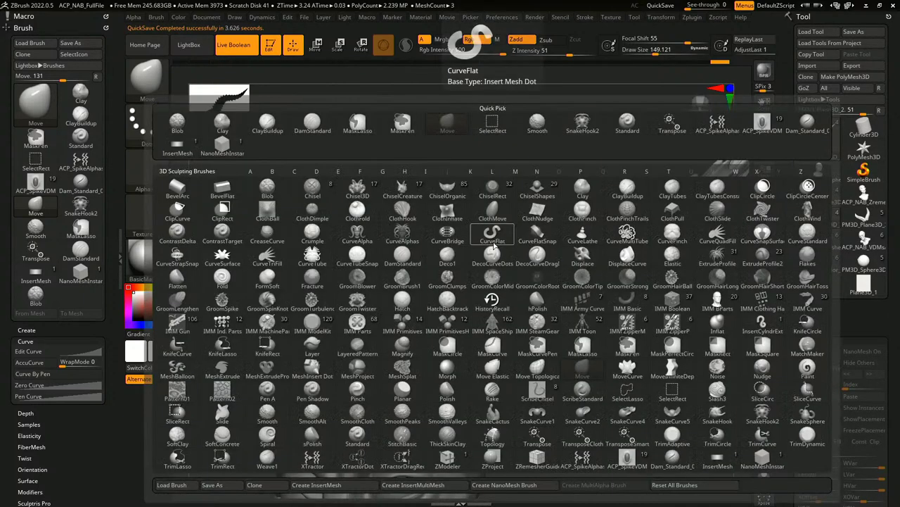
key(d)
key(s)
mouse_move(464, 305)
mouse_down()
mouse_move(484, 274)
mouse_move(459, 282)
mouse_move(510, 246)
mouse_move(442, 367)
mouse_up()
key(ctrl+z)
mouse_move(547, 365)
mouse_down()
mouse_move(557, 340)
mouse_move(589, 458)
mouse_up()
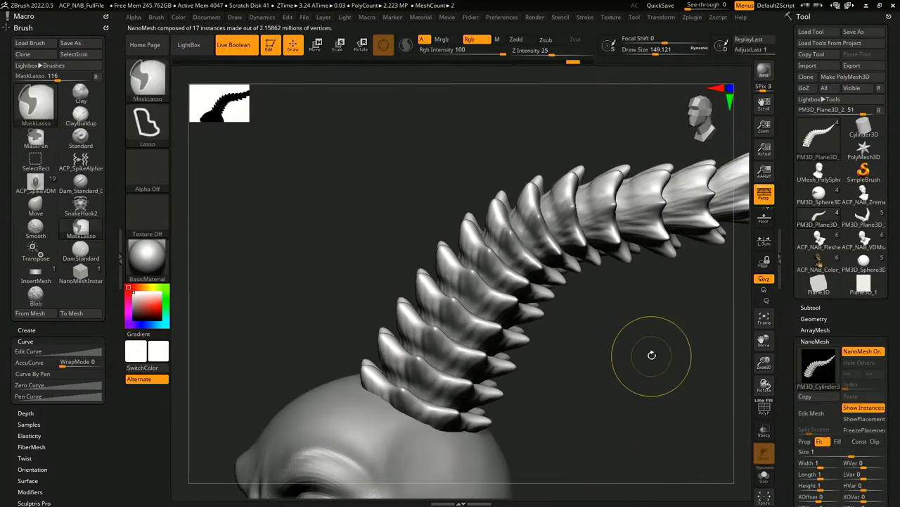
Step: Bake the horn's NanoMesh instances into editable geometry again using One To Mesh
mouse_move(643, 356)
mouse_down()
mouse_move(648, 386)
mouse_move(655, 361)
mouse_up()
scroll(829, 369, down, 5)
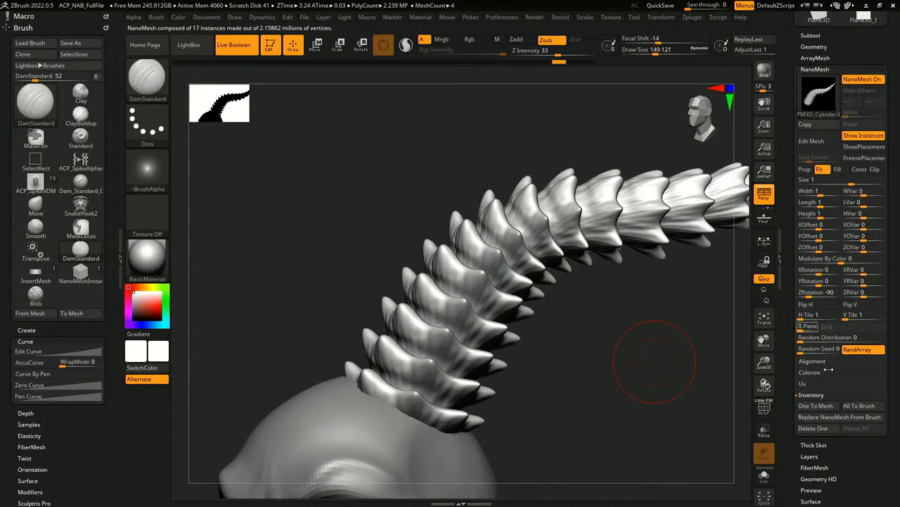
click(833, 407)
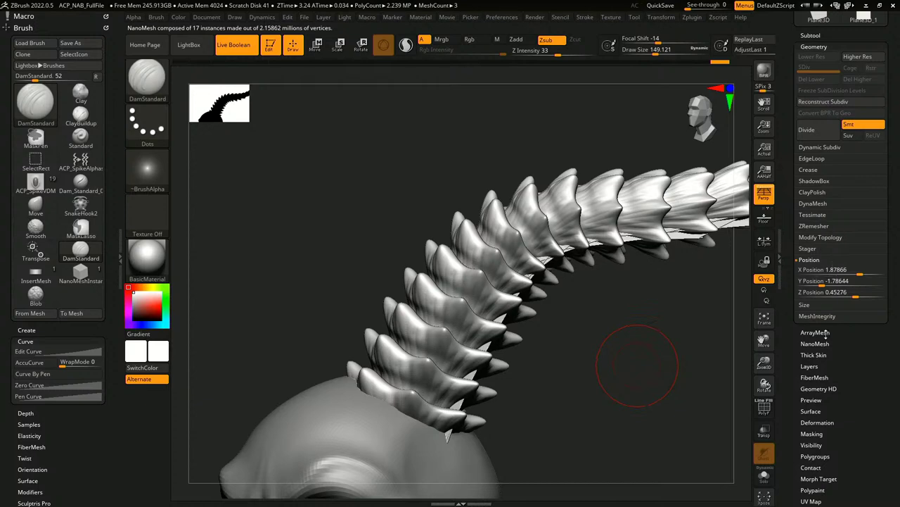
Step: Mask the horn's spiked segments and split the unmasked base planes into a separate subtool with Split Unmasked Points
click(826, 35)
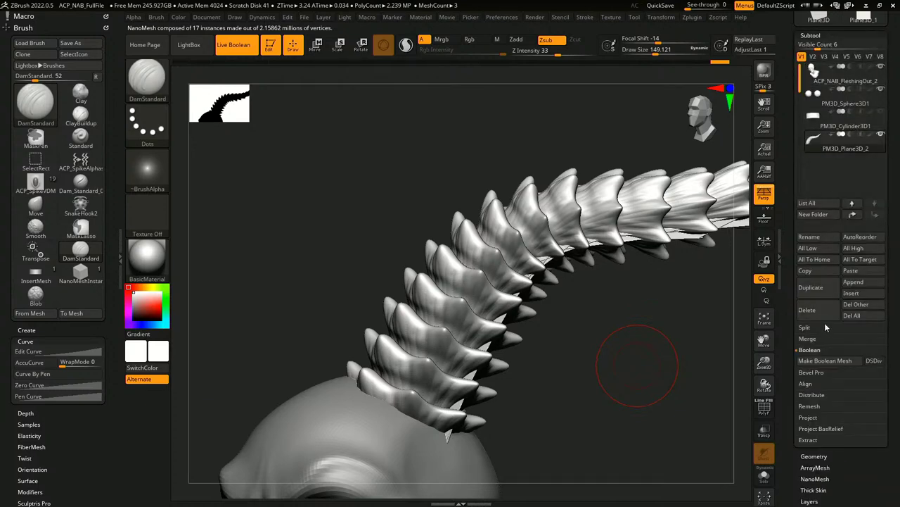
click(827, 327)
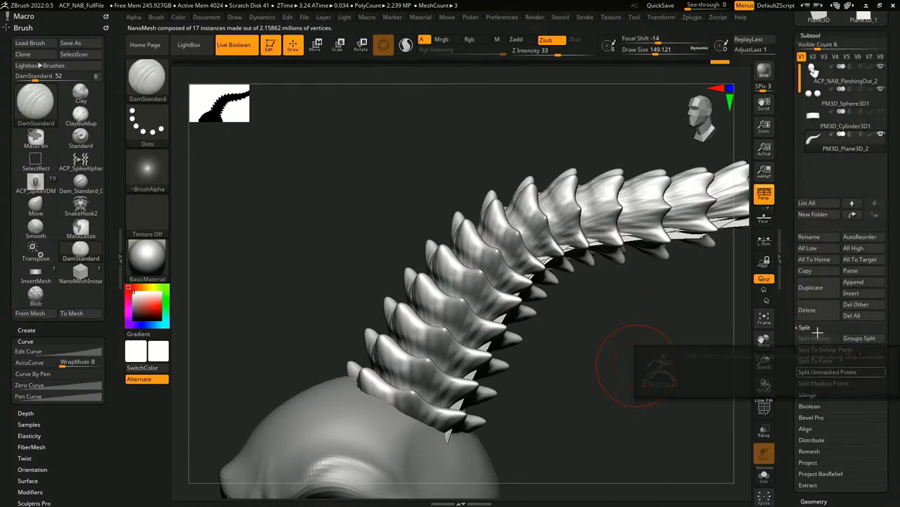
alt+drag(569, 330, 561, 281)
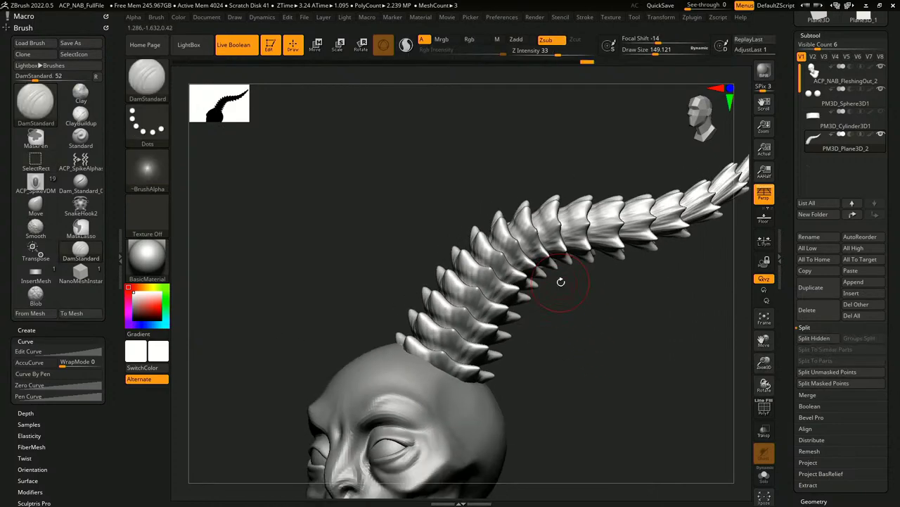
mouse_move(662, 343)
alt+mouse_down()
mouse_move(638, 334)
mouse_move(622, 309)
alt+mouse_up()
mouse_move(702, 167)
ctrl+mouse_down()
mouse_move(686, 190)
mouse_move(408, 235)
mouse_move(598, 123)
ctrl+mouse_up()
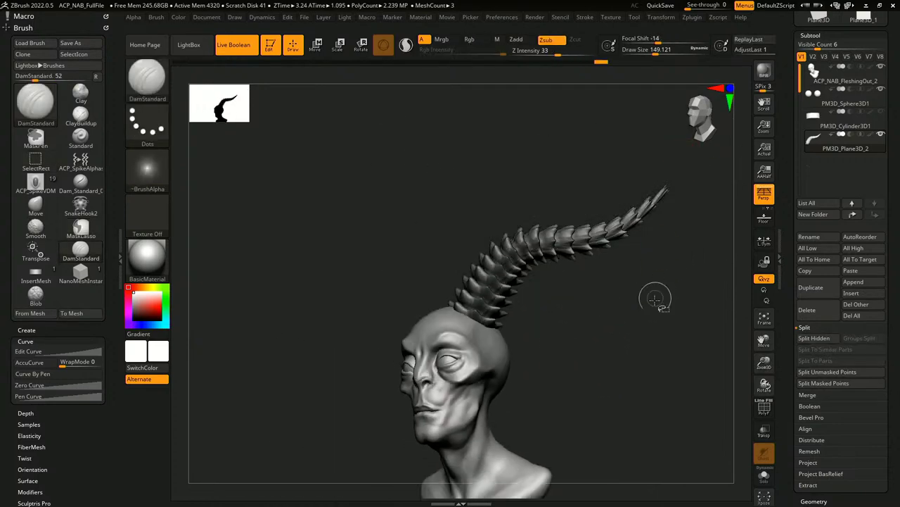
ctrl+shift+click(654, 302)
alt+drag(654, 304, 599, 330)
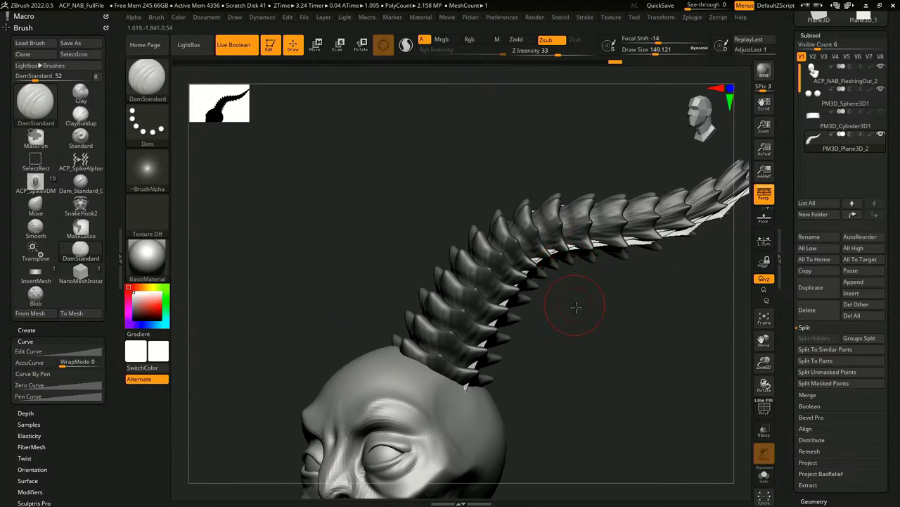
drag(575, 301, 577, 327)
click(827, 372)
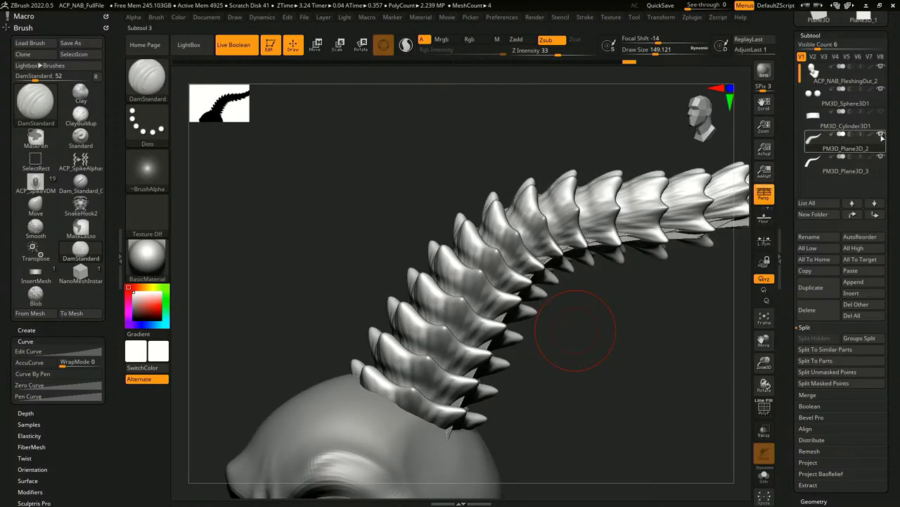
Step: Select the PM3D_Plane3D_3 base strip, inspect it with the spiked horn hidden, and bring the spiked horn back into view
click(852, 171)
drag(647, 317, 595, 354)
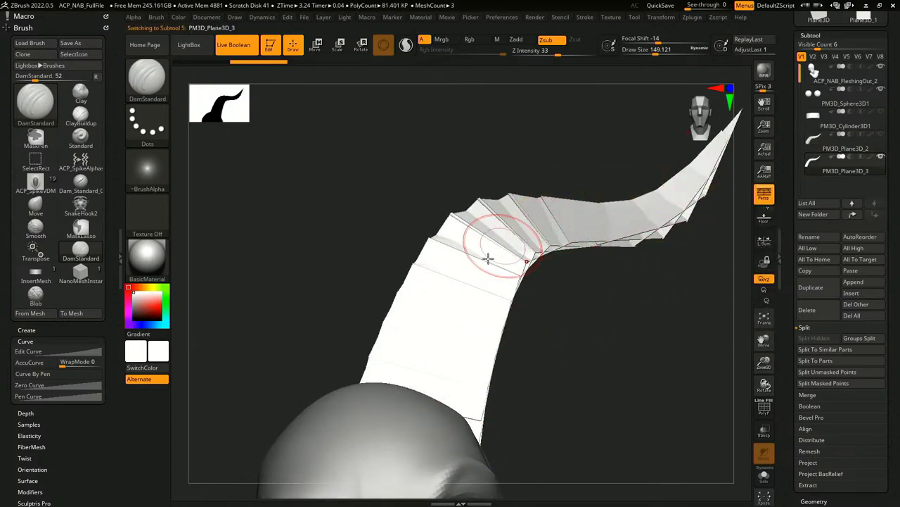
drag(666, 213, 634, 253)
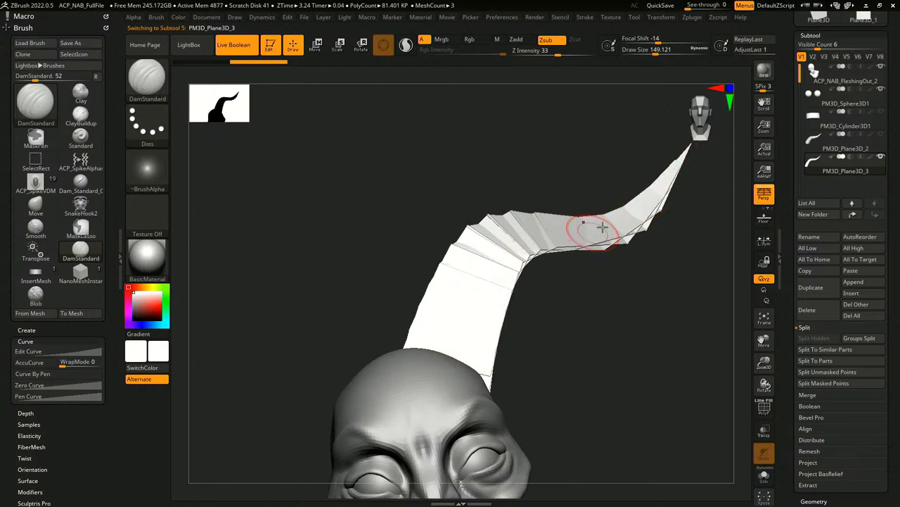
drag(617, 305, 489, 336)
mouse_move(643, 223)
mouse_down()
mouse_move(620, 312)
mouse_move(639, 263)
mouse_up()
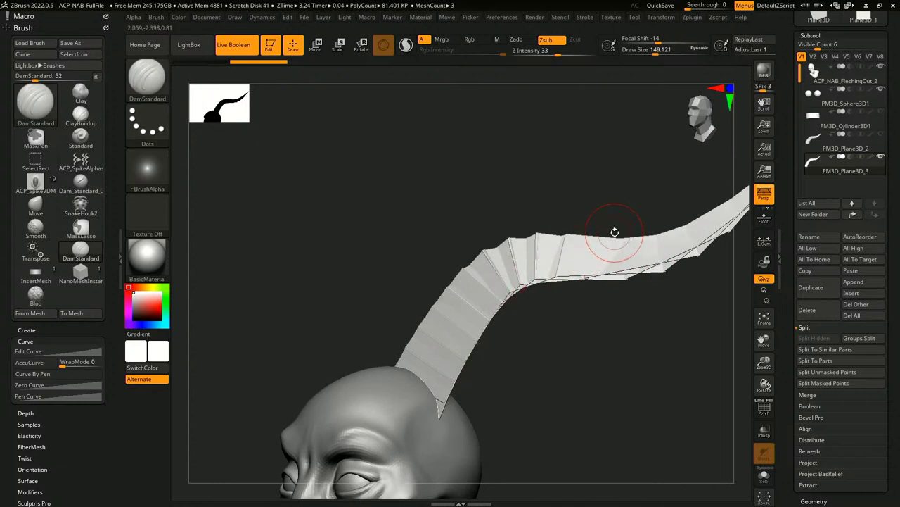
drag(615, 233, 446, 342)
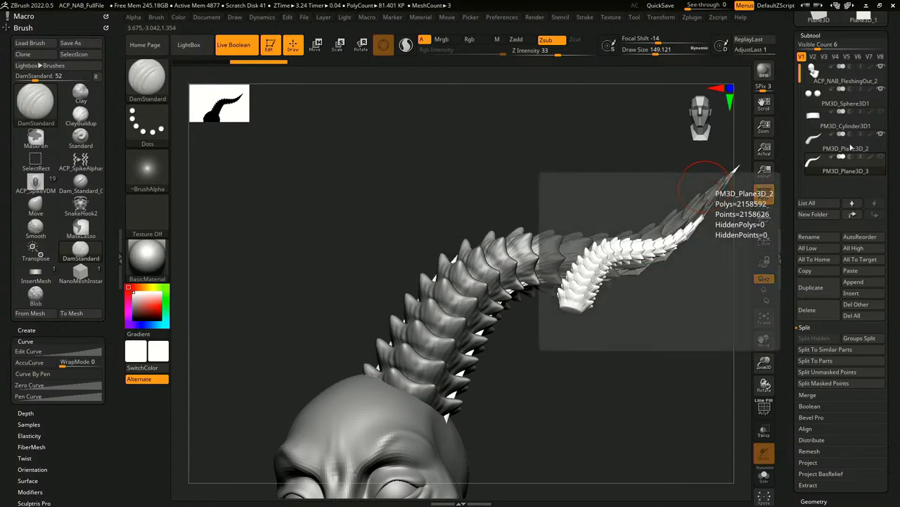
drag(713, 187, 583, 326)
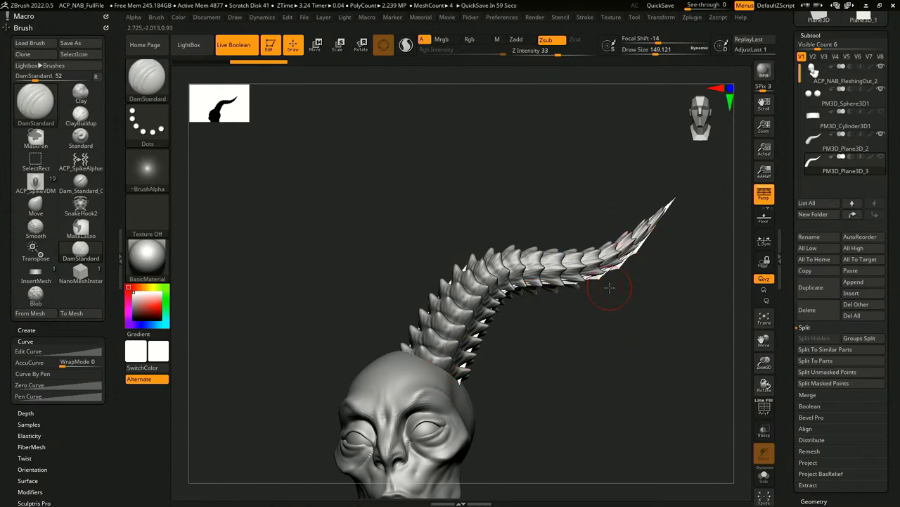
Step: Reselect the PM3D_Plane3D_2 spiked horn, place the Move gizmo at its base and shift it slightly lower on the head
click(862, 134)
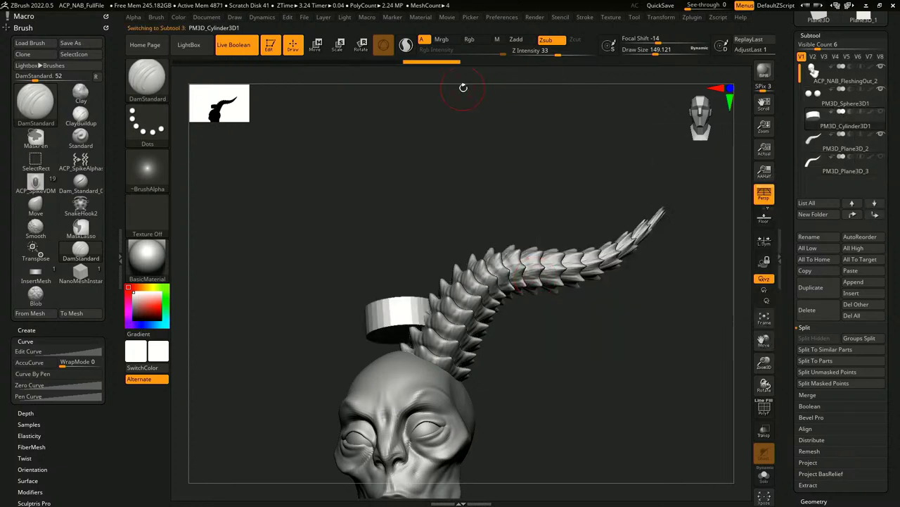
click(814, 149)
drag(562, 383, 561, 332)
shift+drag(646, 347, 645, 334)
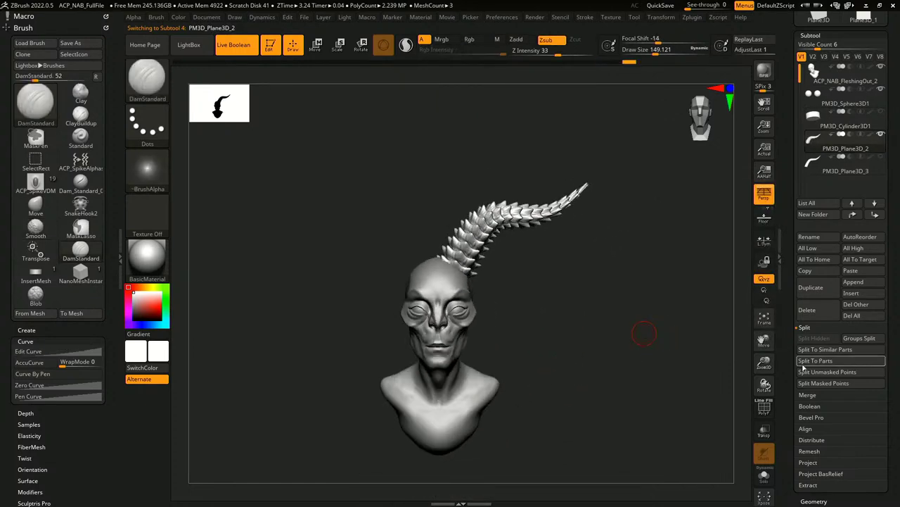
key(w)
alt+click(464, 259)
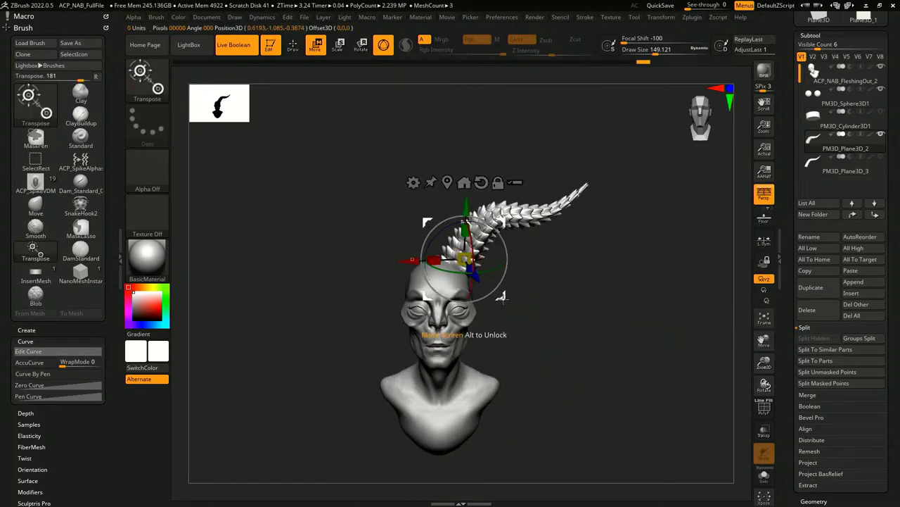
drag(501, 295, 511, 304)
alt+drag(568, 355, 567, 330)
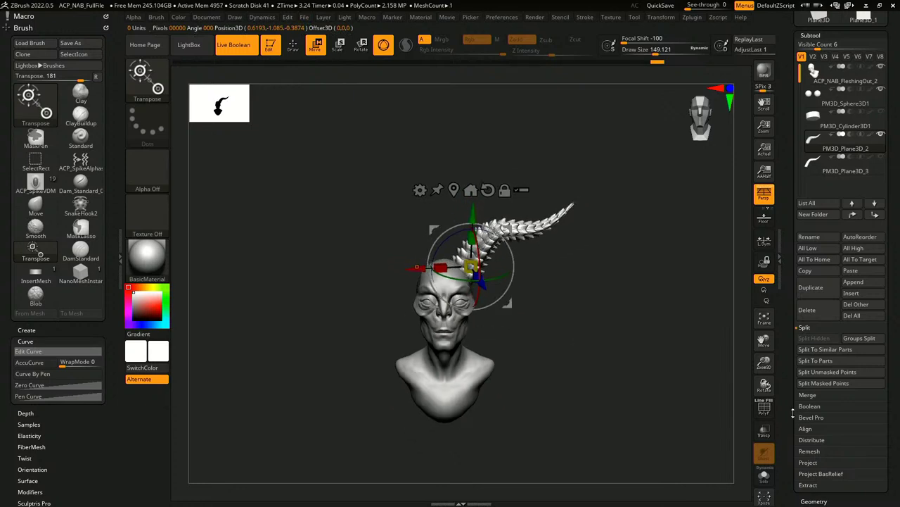
Step: Flip the horn to the opposite side of the head with the Mirror deformation
scroll(793, 414, down, 5)
scroll(830, 390, down, 1)
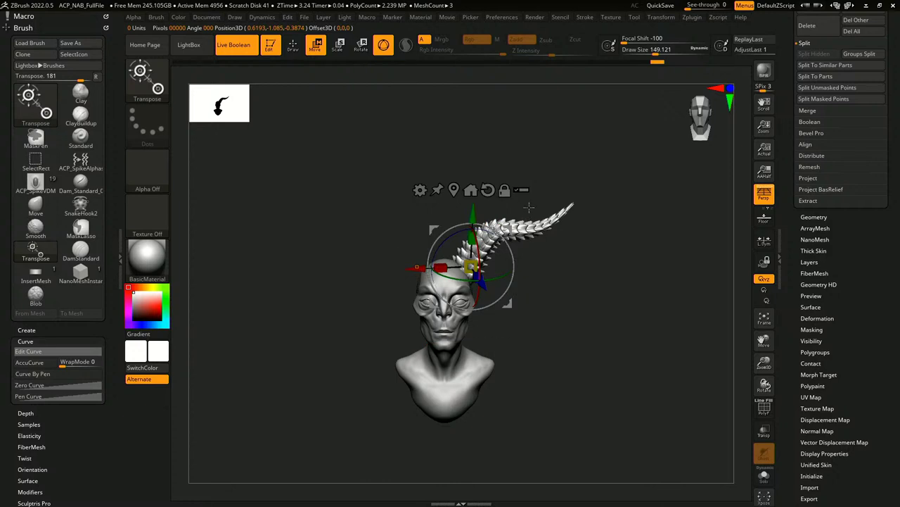
scroll(842, 356, down, 1)
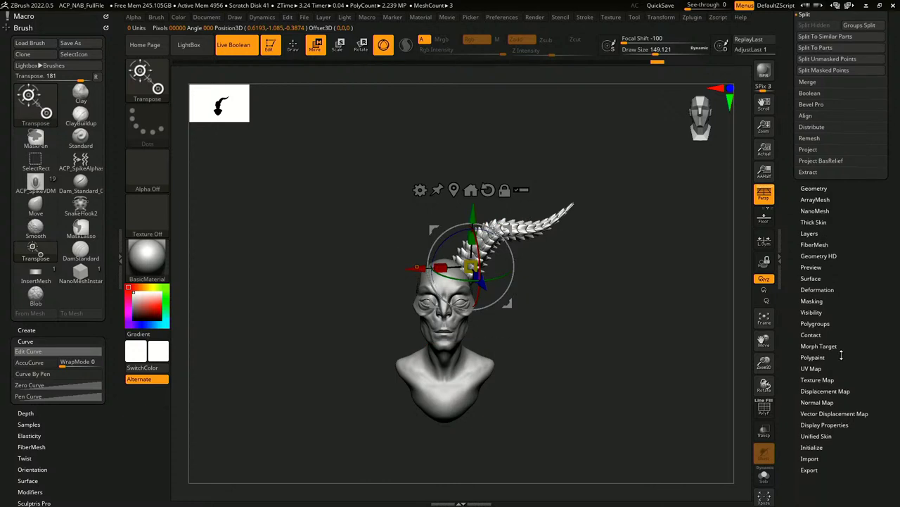
click(827, 289)
click(829, 112)
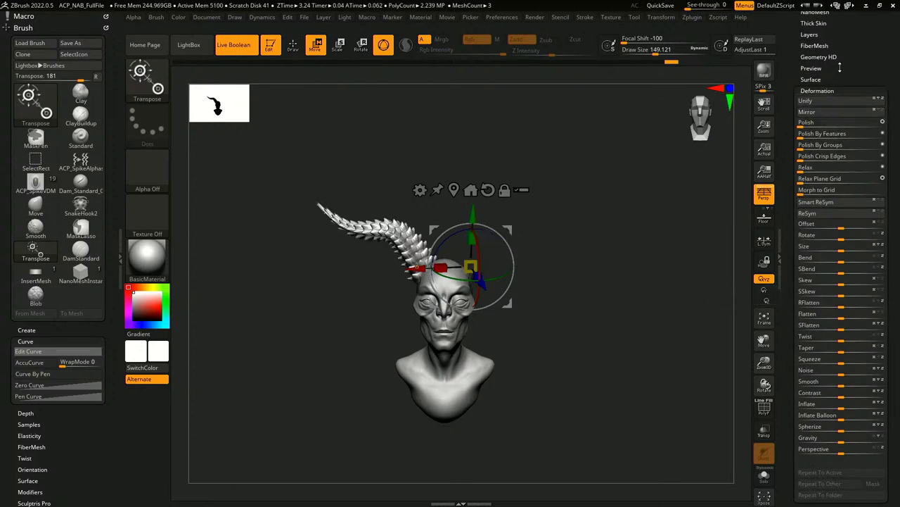
Step: Create a symmetrical pair of horns with Mirror And Weld from the Modify Topology settings
drag(838, 67, 847, 96)
click(837, 100)
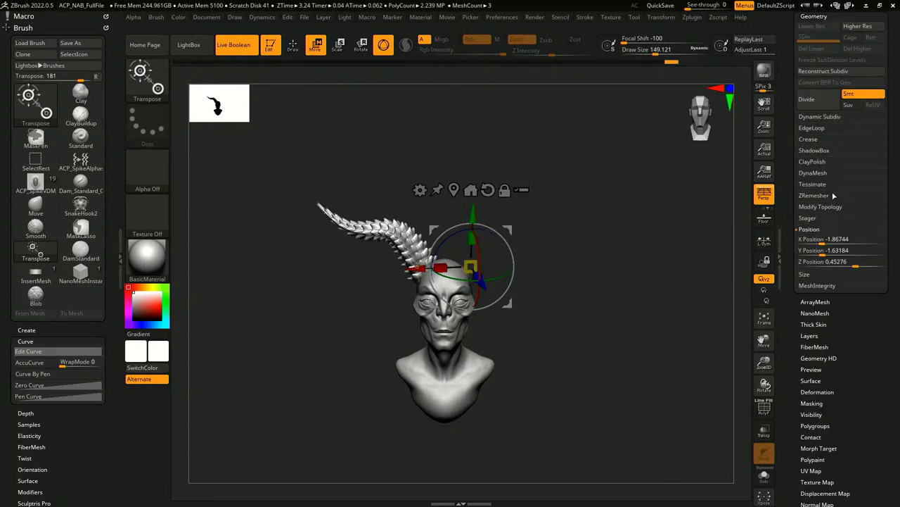
click(824, 206)
click(848, 243)
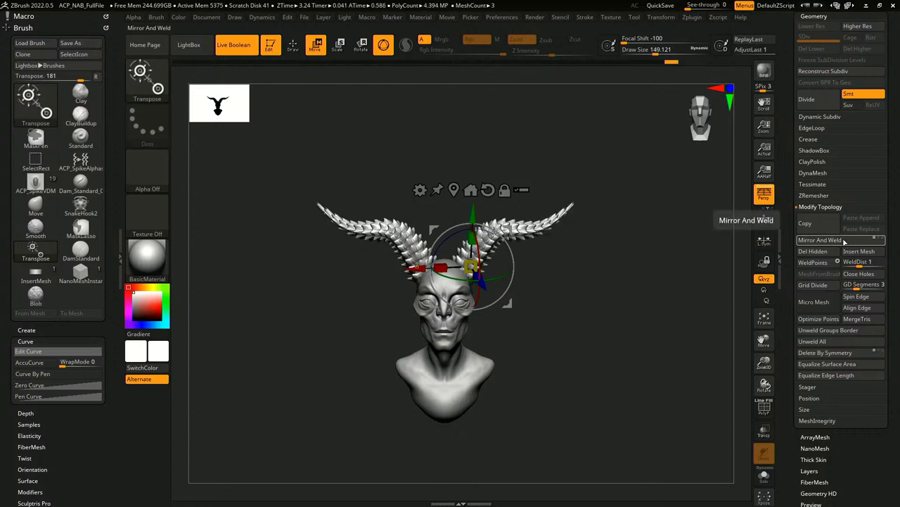
mouse_move(608, 328)
mouse_down()
mouse_move(595, 322)
mouse_move(603, 328)
mouse_move(596, 355)
mouse_move(619, 334)
mouse_up()
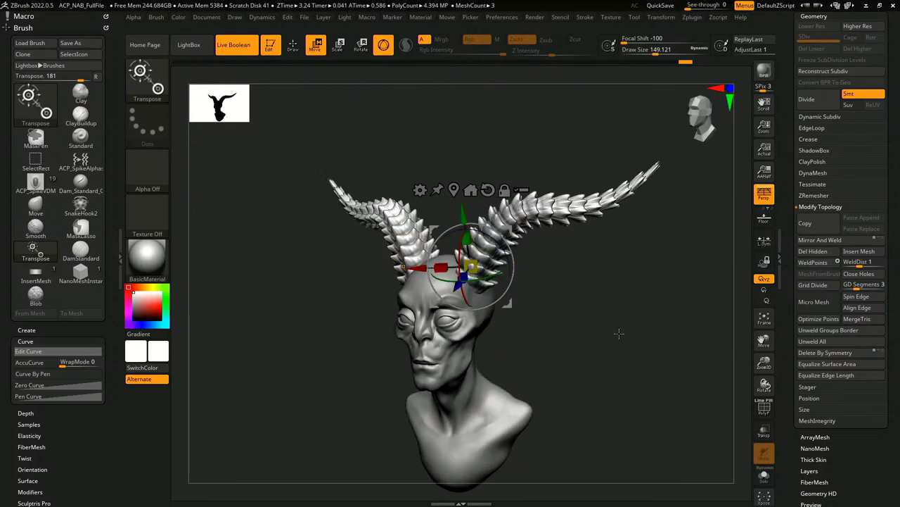
Step: Switch to the ACP_NAB_FleshedOut_5 tool, the bust with ridged horns and bead necklaces
drag(788, 128, 789, 191)
drag(842, 132, 842, 158)
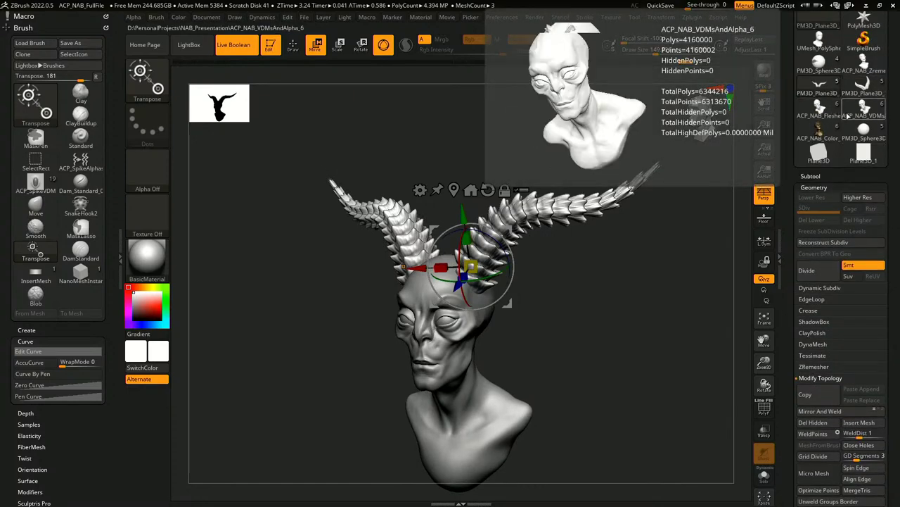
click(830, 112)
click(832, 113)
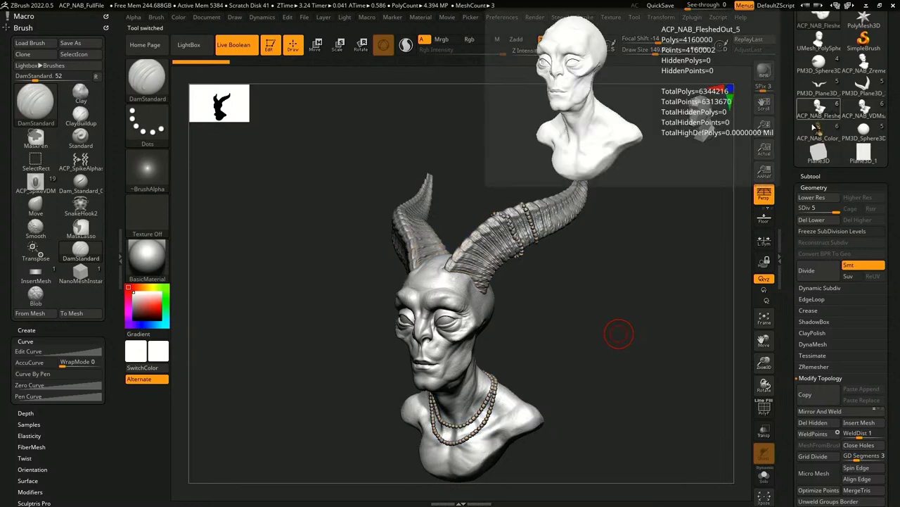
Step: Examine the fleshed-out bust's face, eyes and horns from several angles and look through its subtools
mouse_move(610, 313)
alt+mouse_down()
mouse_move(611, 349)
mouse_move(605, 316)
mouse_move(613, 336)
mouse_move(628, 337)
mouse_move(612, 324)
alt+mouse_up()
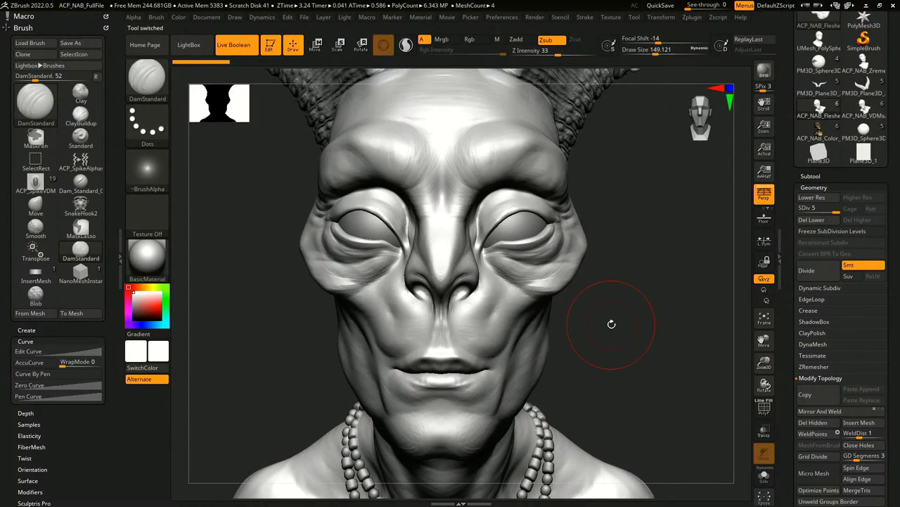
drag(611, 323, 609, 316)
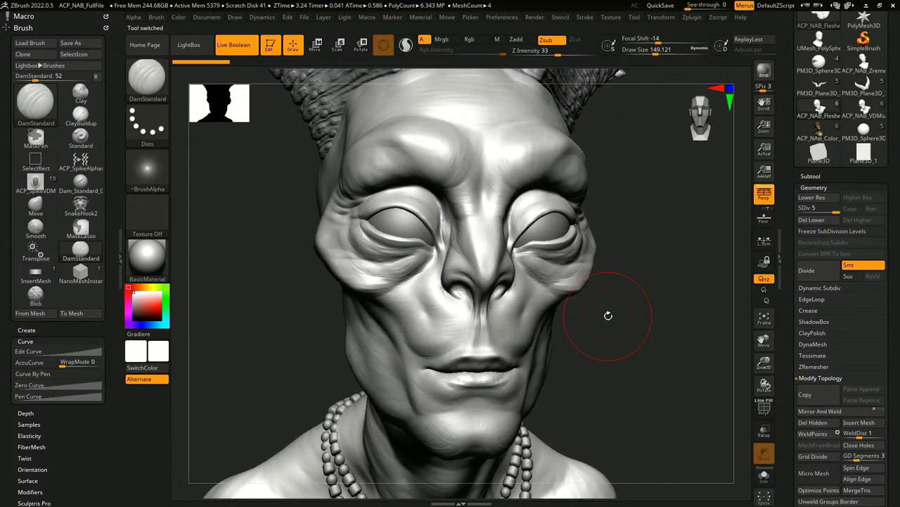
scroll(608, 316, down, 3)
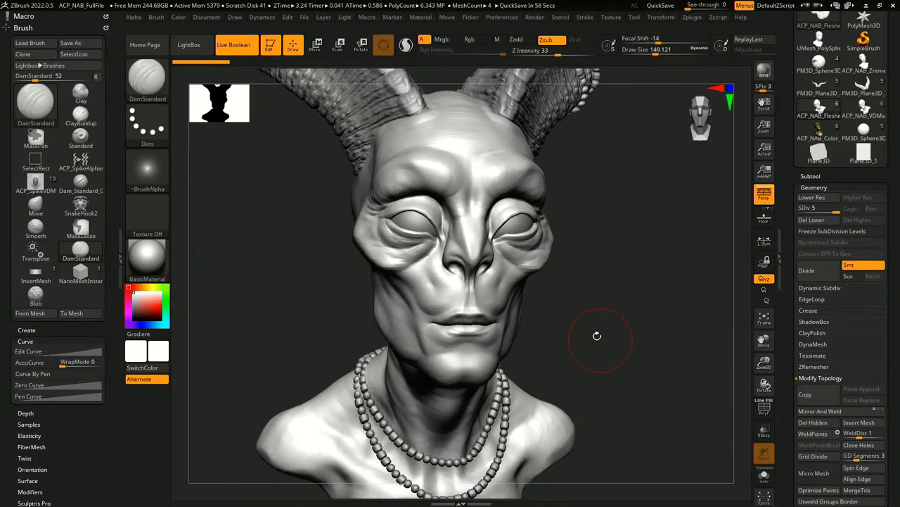
drag(596, 335, 598, 370)
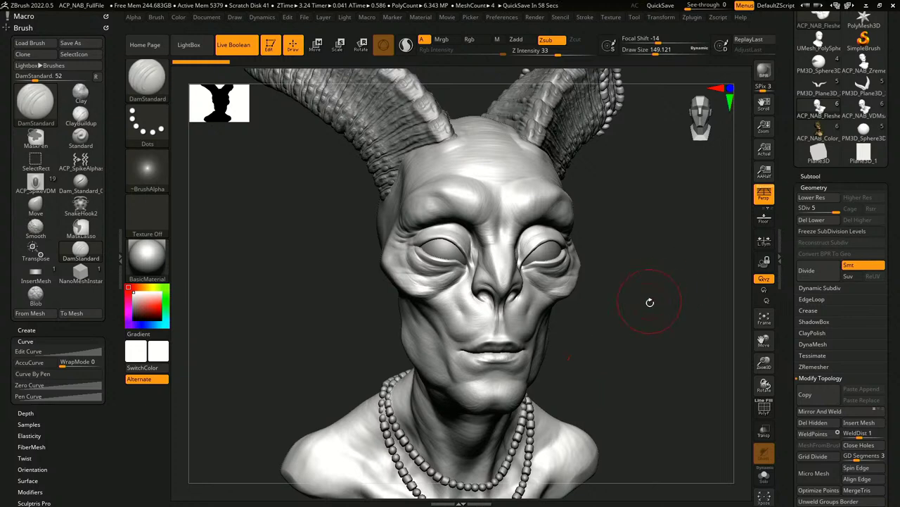
drag(650, 303, 656, 293)
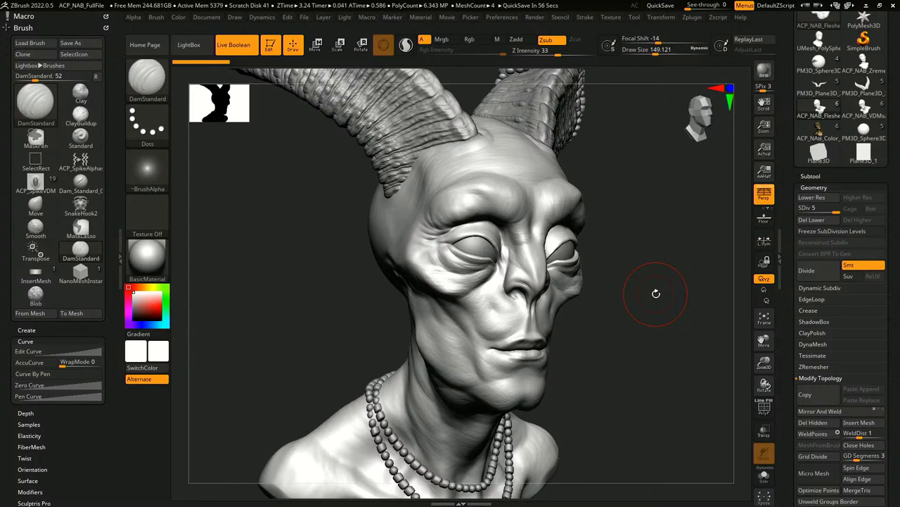
click(811, 175)
drag(800, 82, 787, 126)
alt+drag(662, 256, 648, 320)
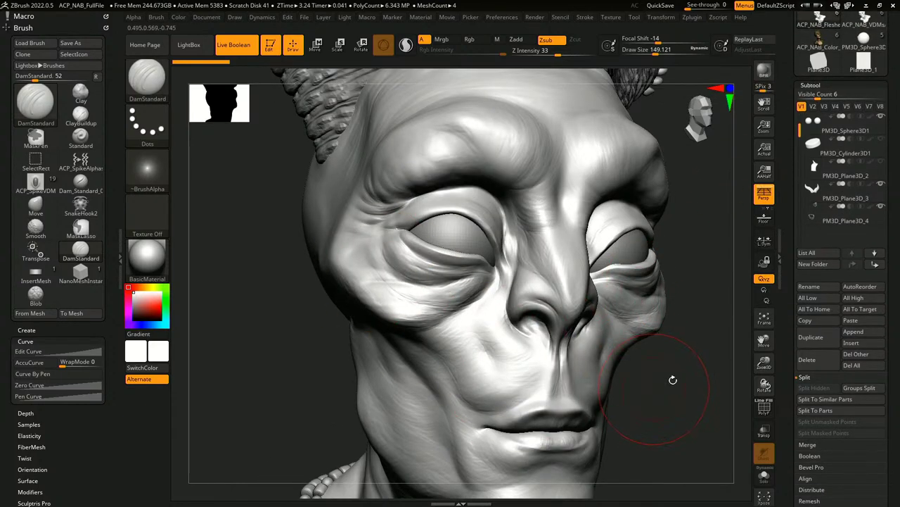
alt+drag(674, 380, 673, 358)
Step: Load the Sphere3D primitive as the active tool
drag(786, 32, 787, 137)
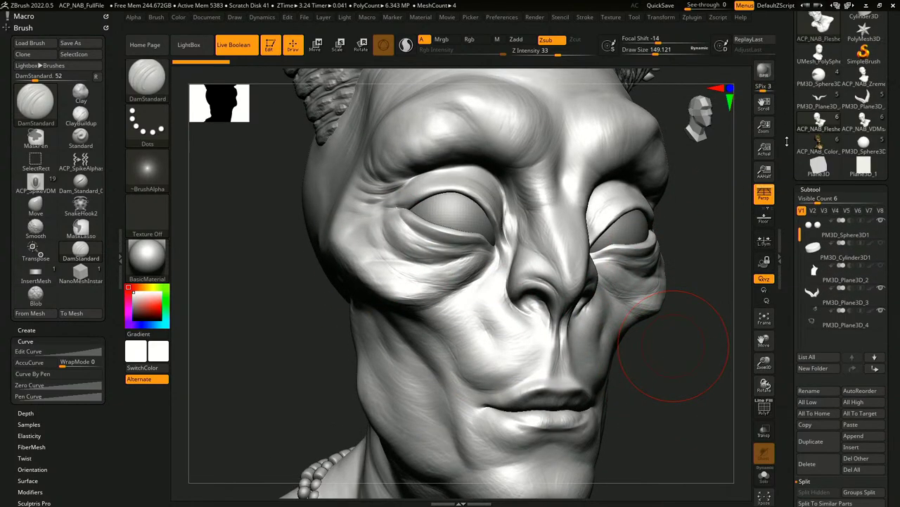
scroll(872, 70, up, 1)
click(864, 56)
click(822, 69)
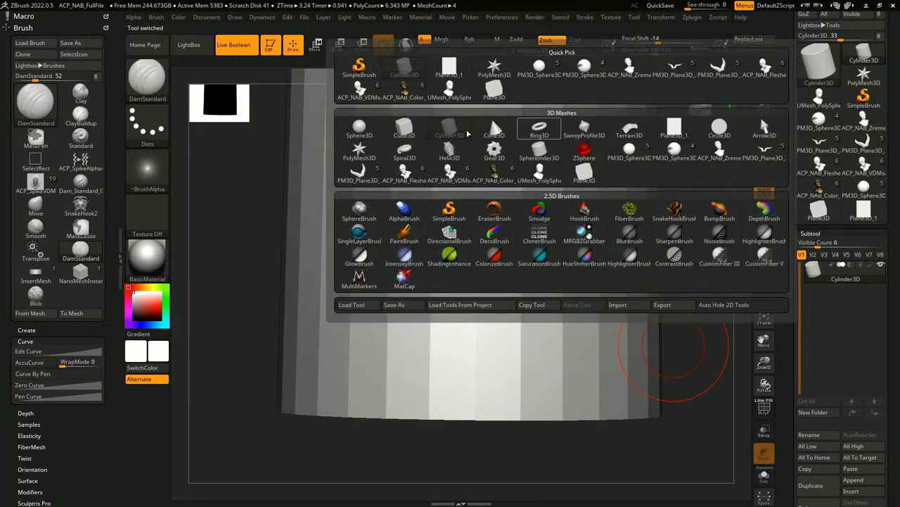
click(359, 128)
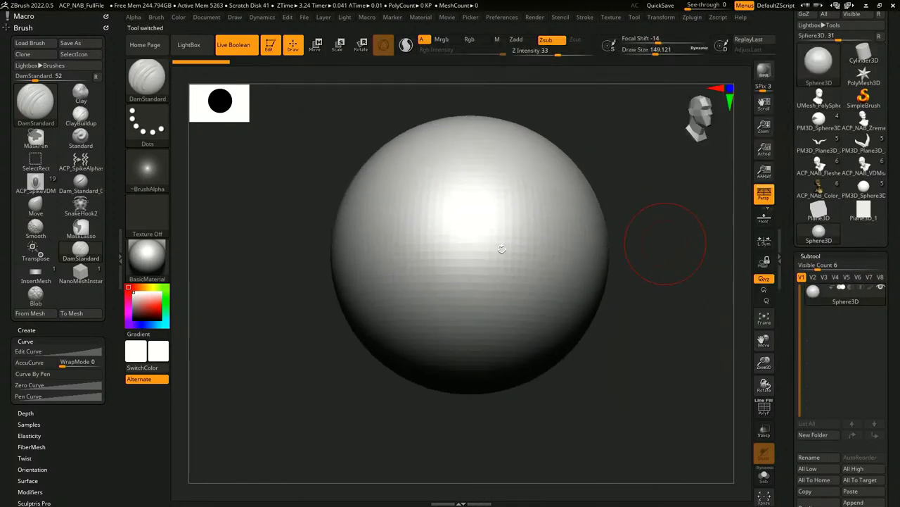
Step: Convert the sphere primitive into an editable mesh with Make PolyMesh3D
drag(792, 401, 793, 301)
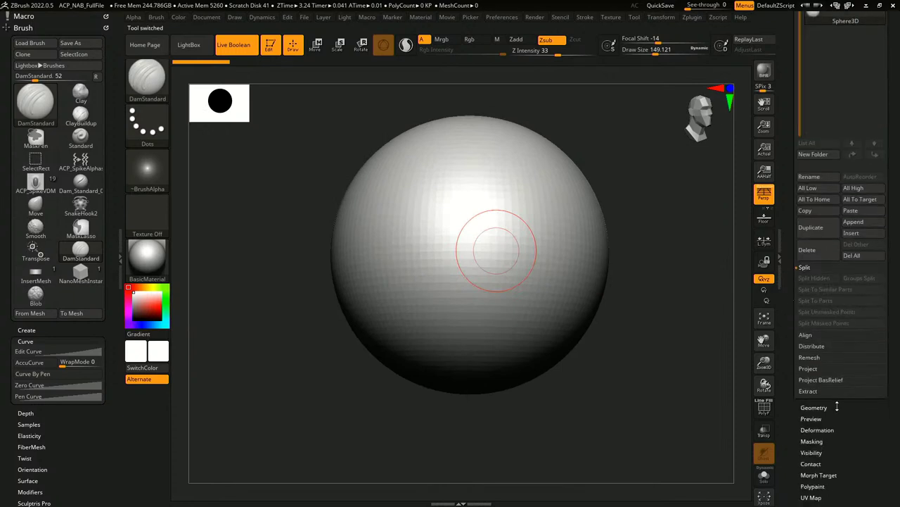
drag(838, 405, 868, 499)
scroll(883, 77, up, 5)
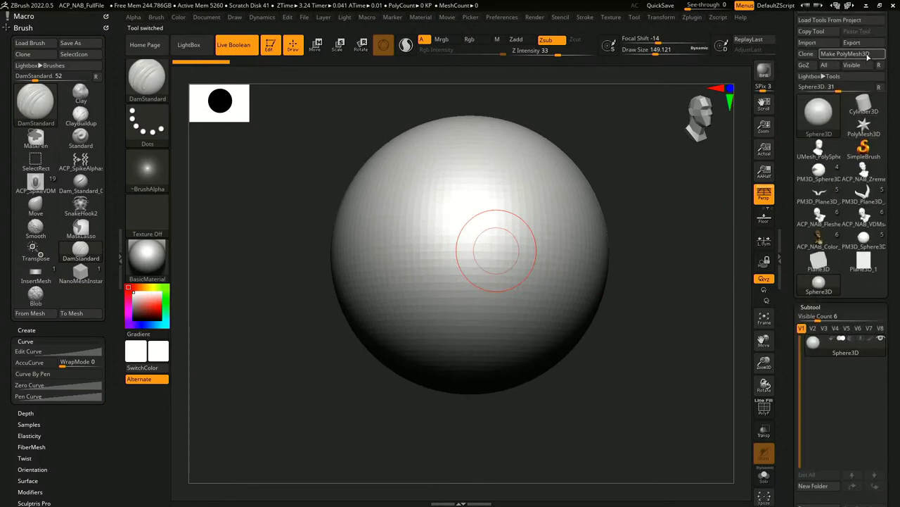
click(871, 55)
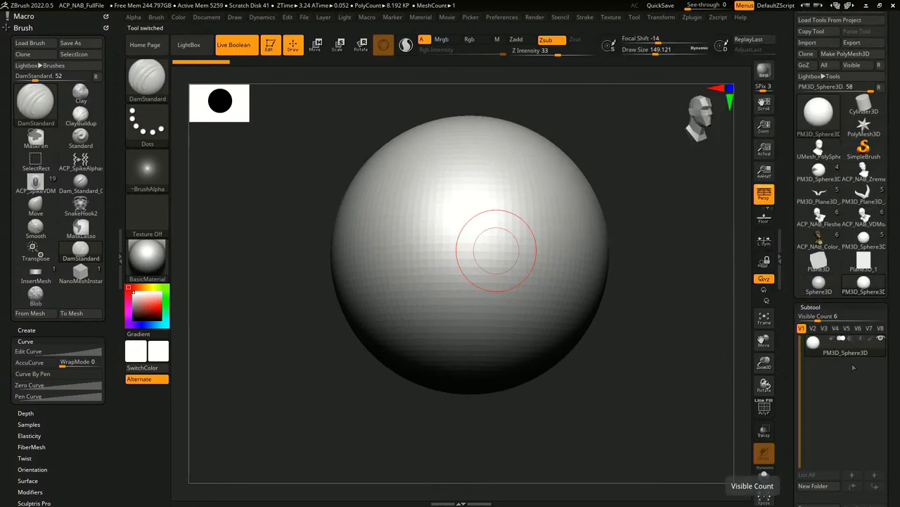
Step: Subdivide the sphere mesh to subdivision level 5
scroll(827, 457, down, 6)
scroll(791, 439, down, 6)
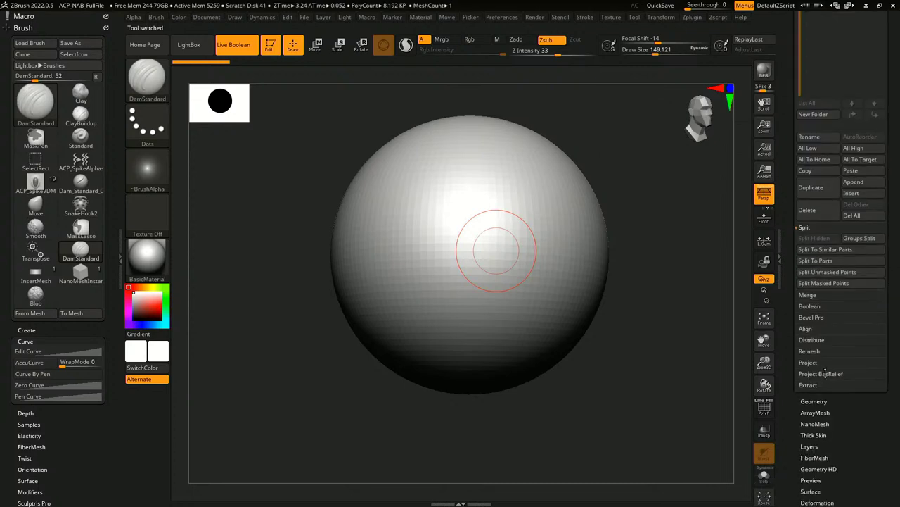
click(827, 401)
click(817, 117)
click(817, 117)
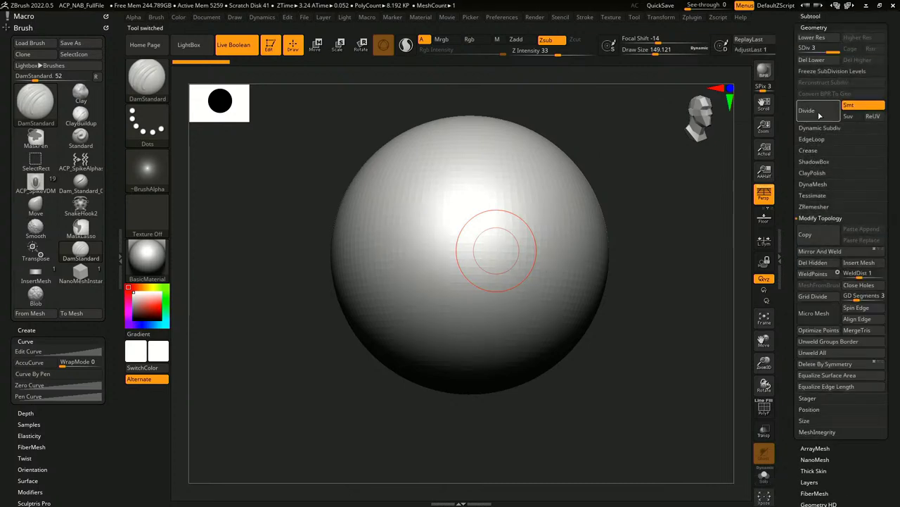
click(819, 116)
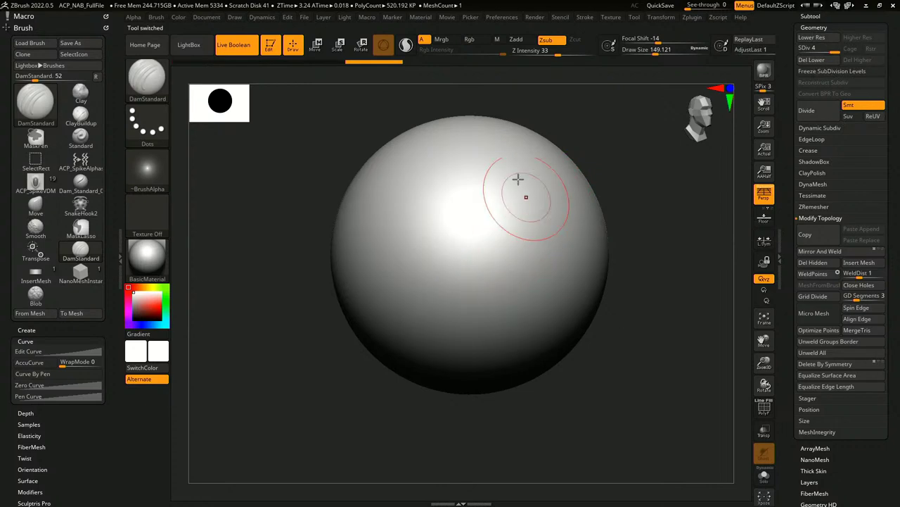
click(807, 104)
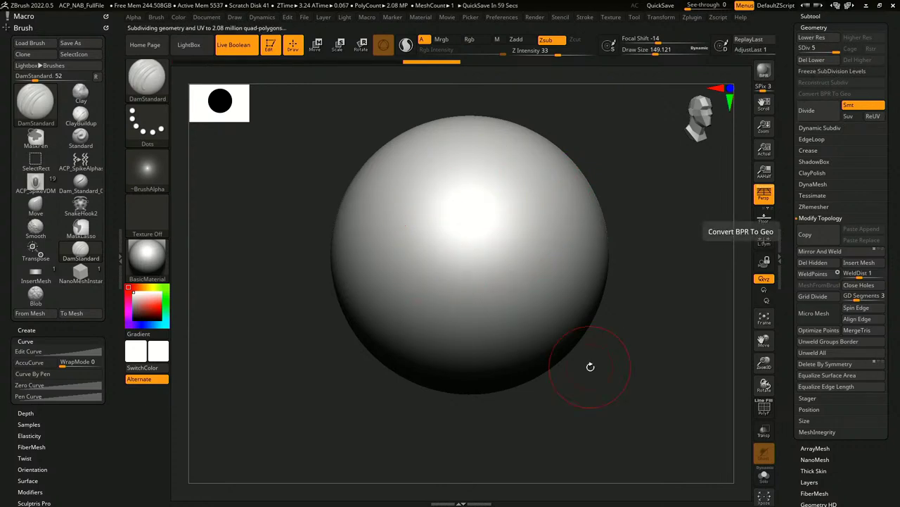
ctrl+right_drag(590, 367, 609, 391)
key(b)
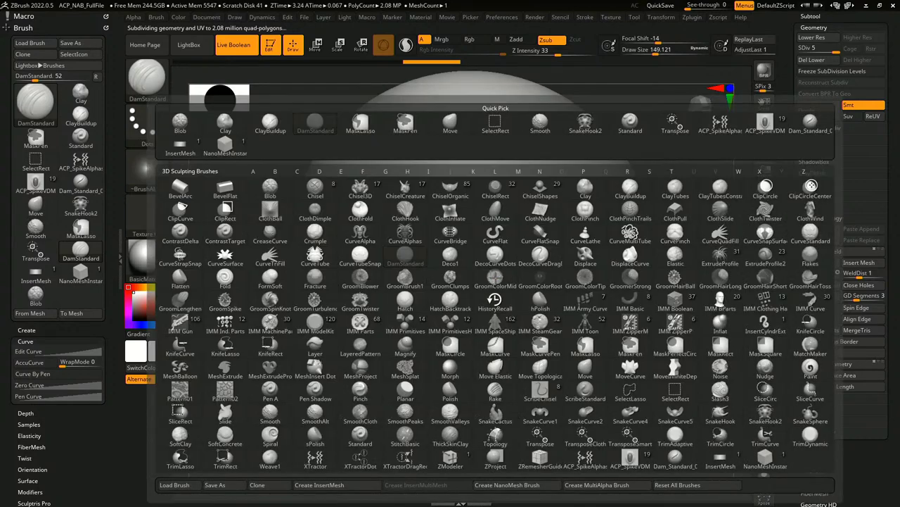
key(d)
key(s)
key(space)
drag(521, 216, 509, 216)
drag(509, 183, 535, 198)
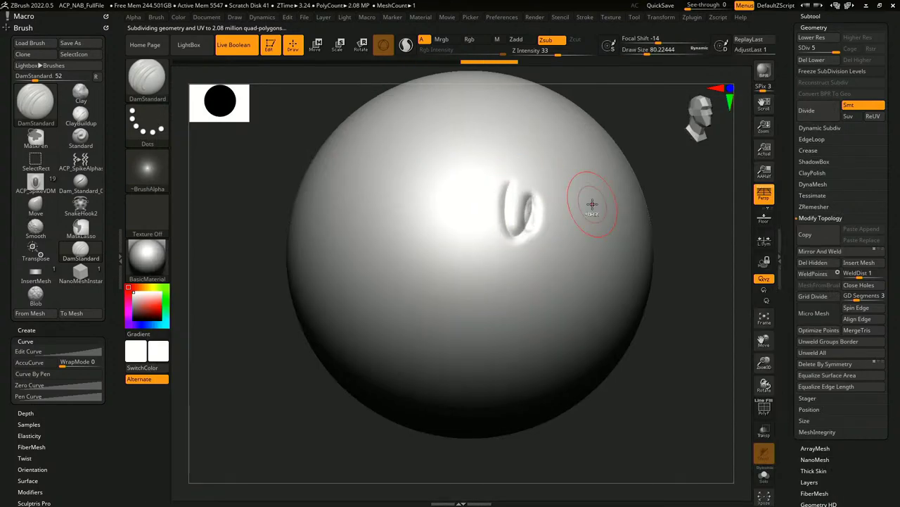
key(ctrl+z)
scroll(610, 369, down, 3)
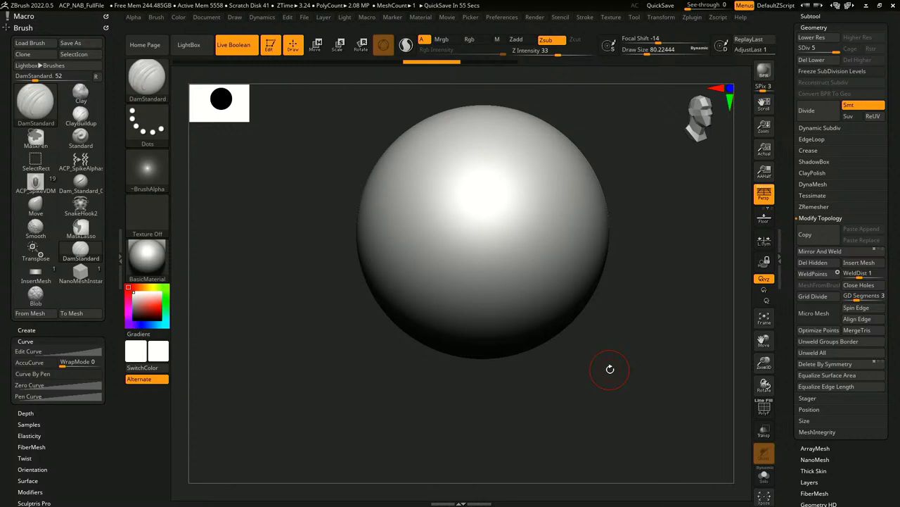
Step: Switch to the ClayBuildup brush and reduce the draw size to about 54
scroll(610, 369, up, 2)
key(b)
key(c)
key(b)
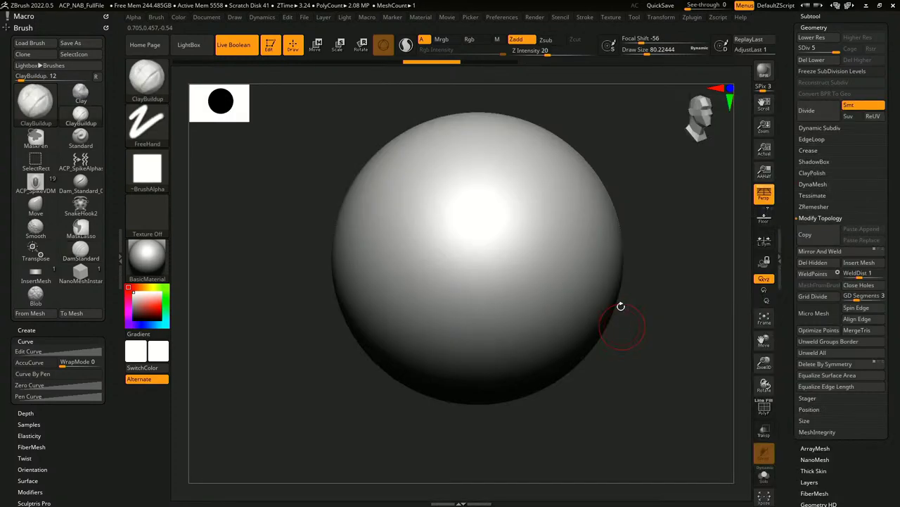
alt+drag(628, 334, 622, 344)
key(space)
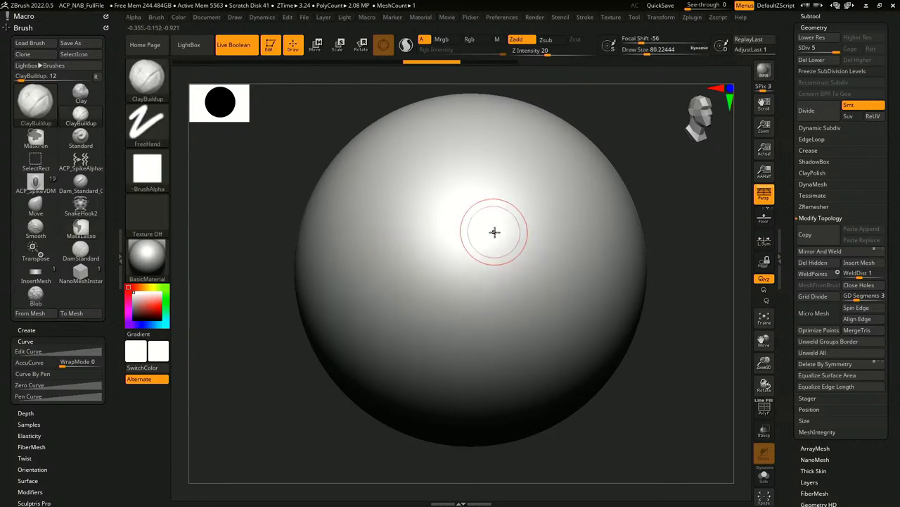
drag(495, 232, 503, 226)
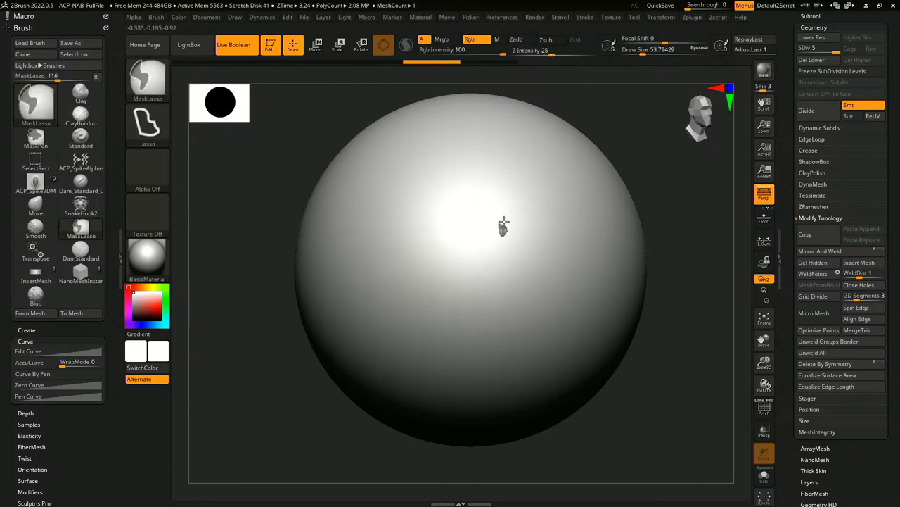
Step: Make MaskPen the masking brush and reduce the draw size to 28.75
ctrl+click(165, 100)
ctrl+click(250, 93)
key(space)
drag(502, 224, 494, 225)
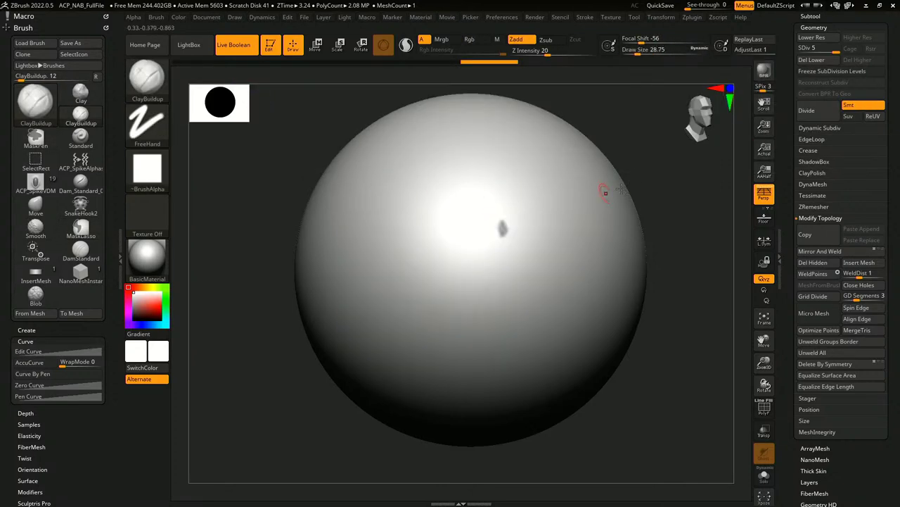
Step: Mask four adjoining scale shapes on the sphere with MaskPen at draw size about 18, and invert the mask
alt+drag(636, 193, 639, 233)
mouse_move(505, 223)
ctrl+mouse_down()
mouse_move(519, 239)
mouse_move(514, 251)
mouse_move(514, 204)
mouse_move(466, 237)
mouse_move(471, 211)
mouse_move(474, 251)
mouse_move(469, 213)
ctrl+mouse_up()
key(space)
mouse_move(492, 263)
ctrl+mouse_down()
mouse_move(505, 305)
mouse_move(502, 294)
mouse_move(515, 296)
ctrl+mouse_up()
ctrl+drag(503, 237, 520, 258)
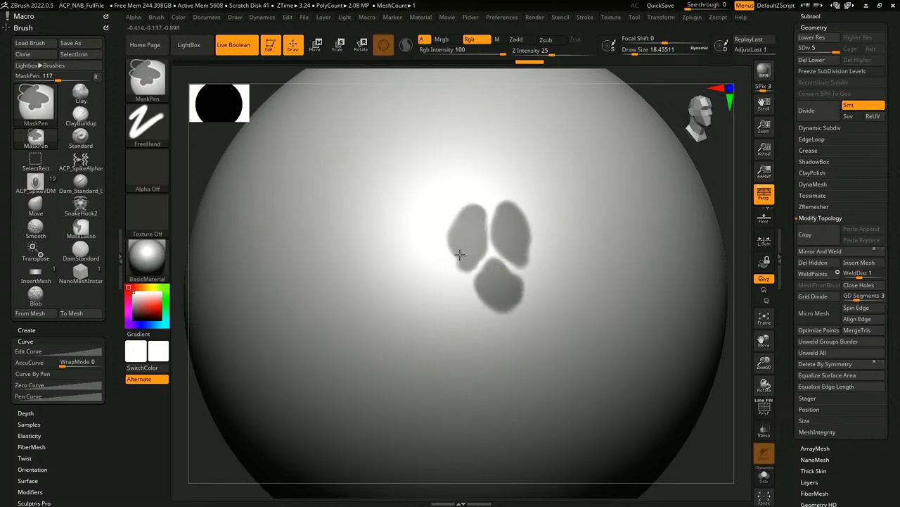
mouse_move(482, 183)
ctrl+mouse_down()
mouse_move(480, 169)
mouse_move(489, 189)
ctrl+mouse_up()
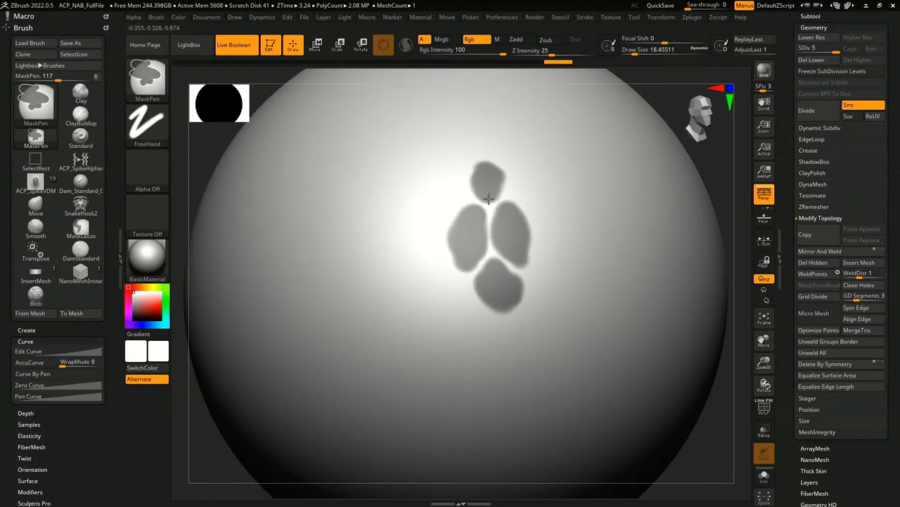
ctrl+click(712, 411)
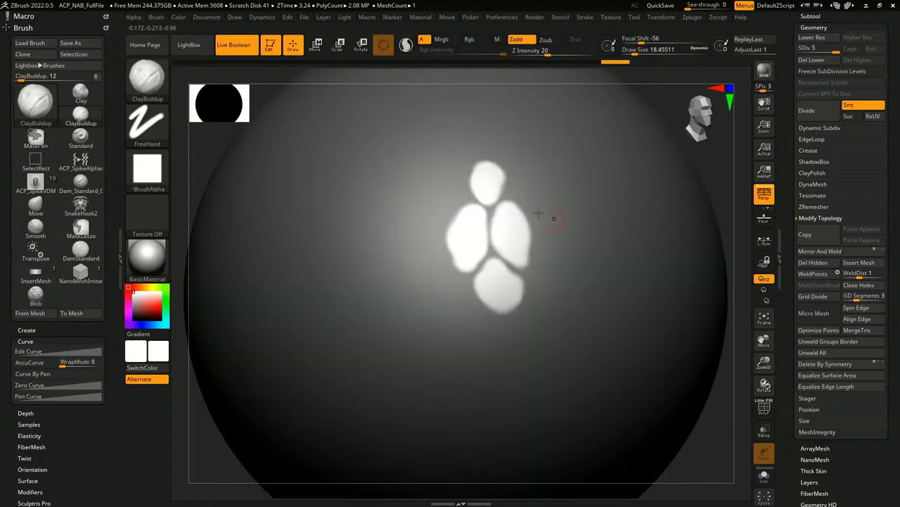
Step: Refine the edges and gaps of the four unmasked scale shapes with MaskPen at draw size about 10.5
key(space)
key(space)
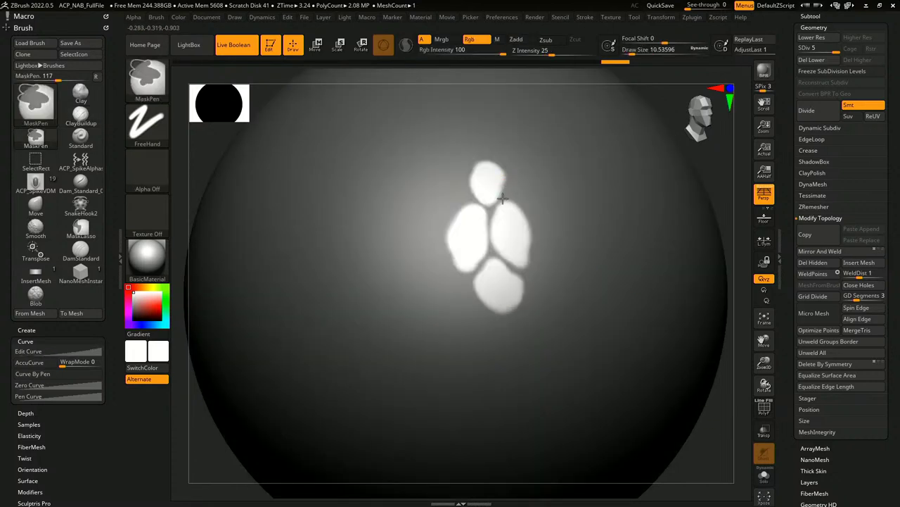
mouse_move(494, 218)
ctrl+mouse_down()
mouse_move(490, 241)
mouse_move(518, 274)
mouse_move(488, 258)
mouse_move(474, 286)
mouse_move(495, 306)
ctrl+mouse_up()
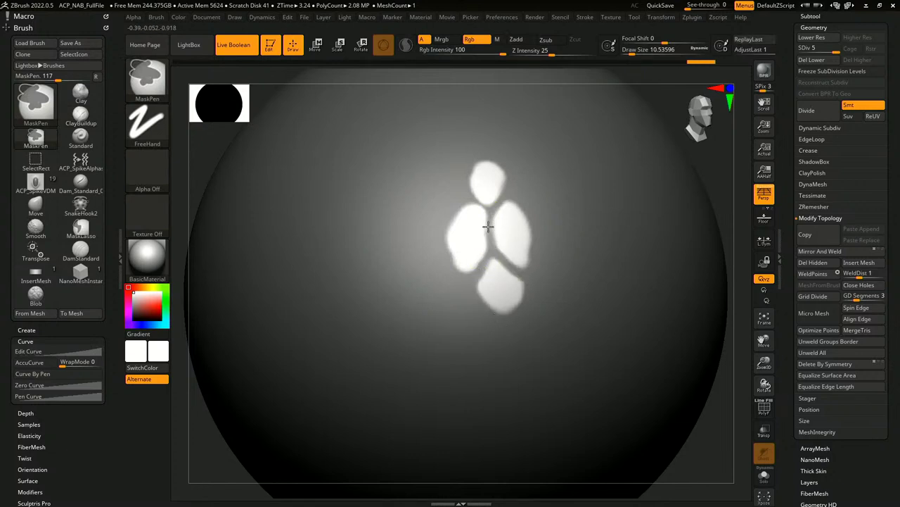
ctrl+drag(482, 205, 464, 195)
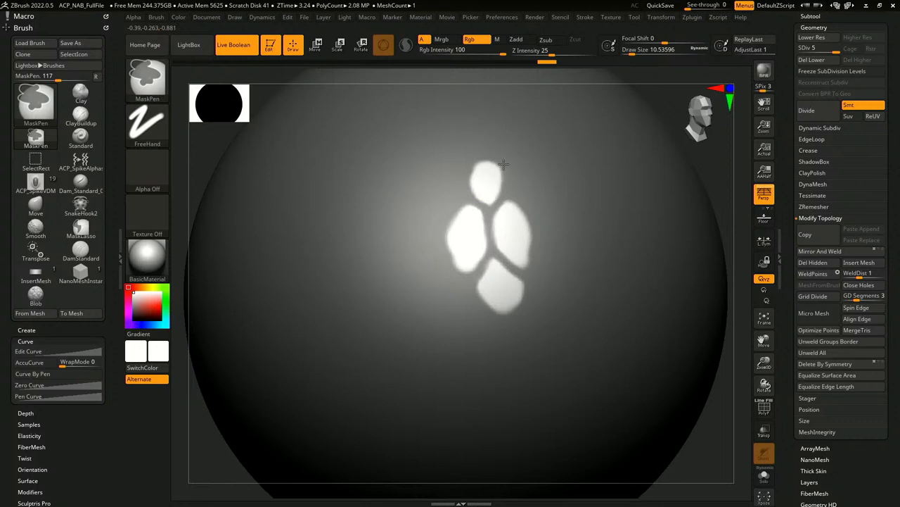
ctrl+click(455, 210)
ctrl+click(455, 247)
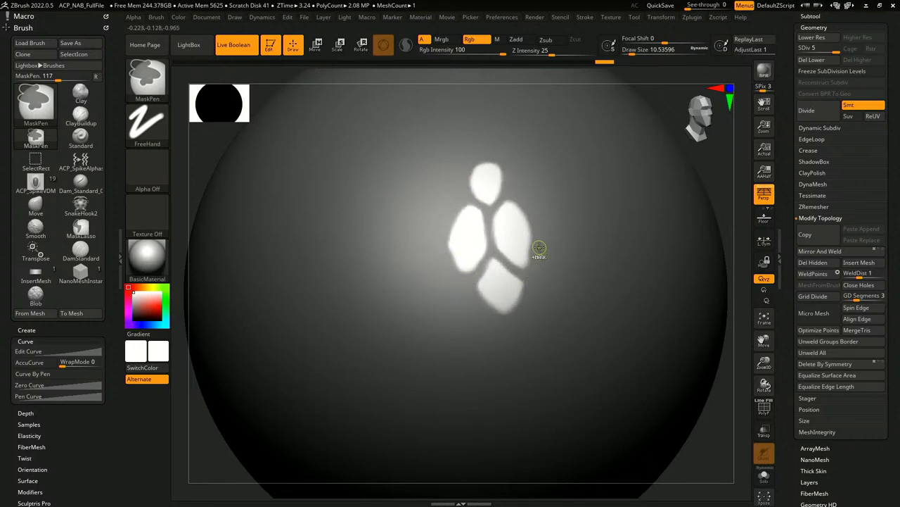
ctrl+drag(540, 248, 531, 263)
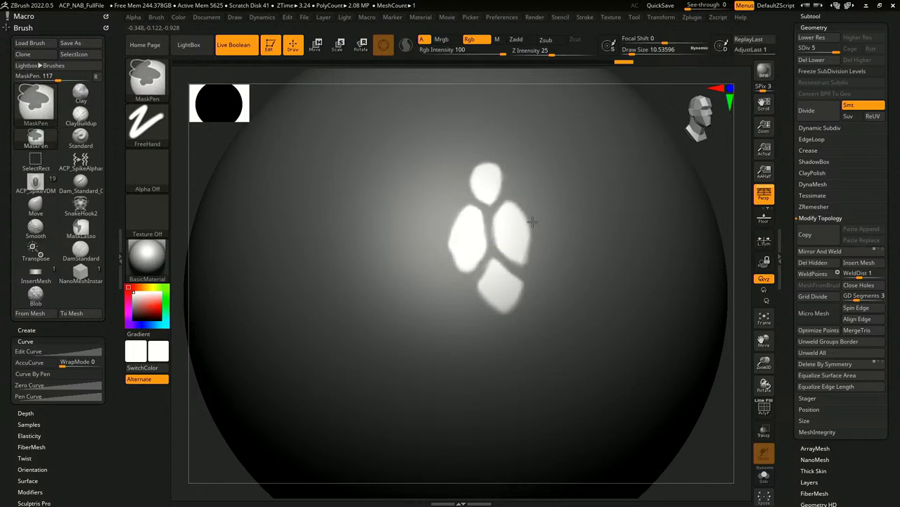
ctrl+drag(533, 222, 516, 193)
Step: Push the four unmasked scales outward from the sphere with the Inflate Balloon and Inflate deformations
alt+drag(724, 465, 651, 322)
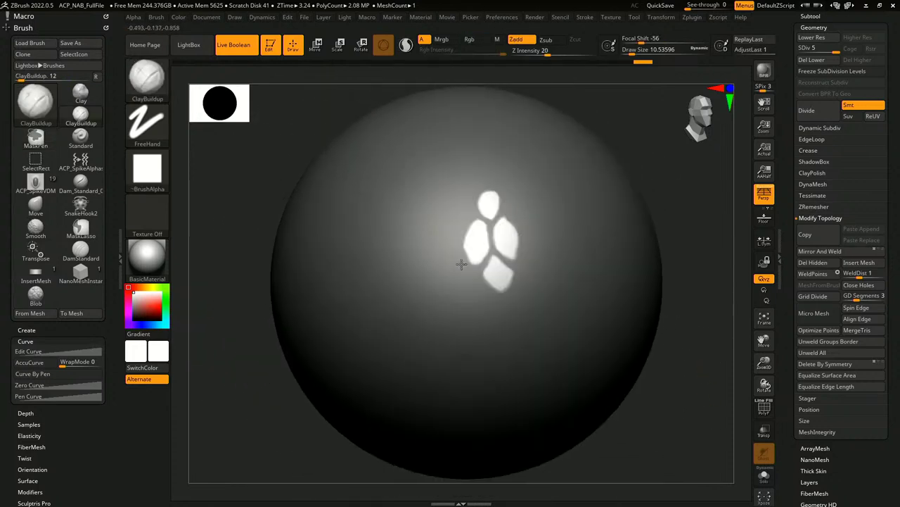
drag(795, 459, 806, 389)
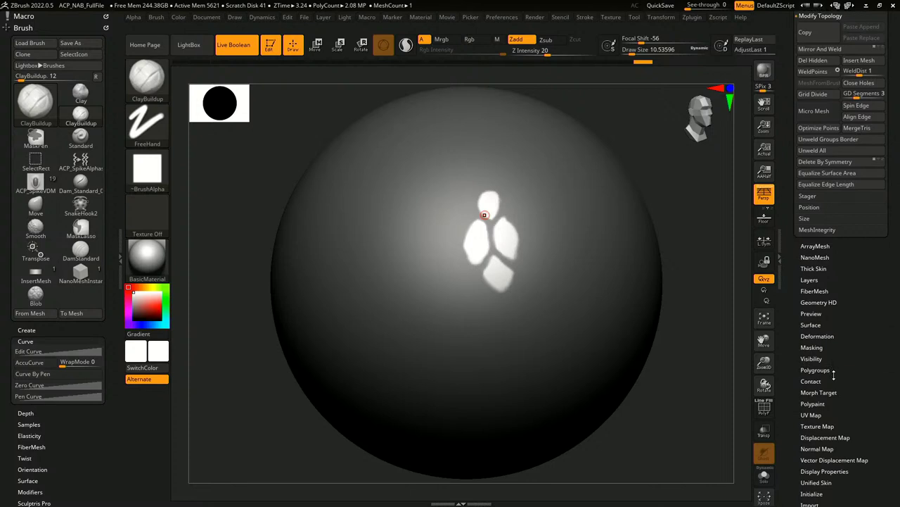
click(828, 335)
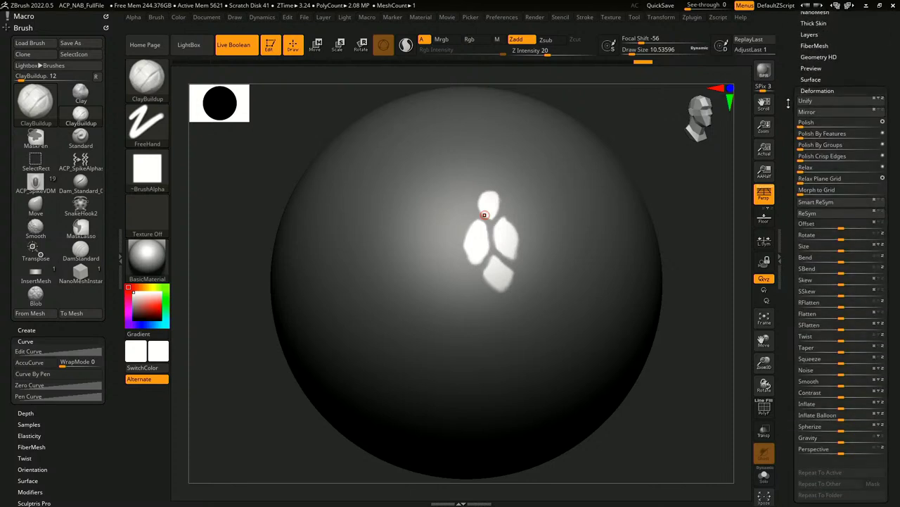
scroll(788, 103, down, 1)
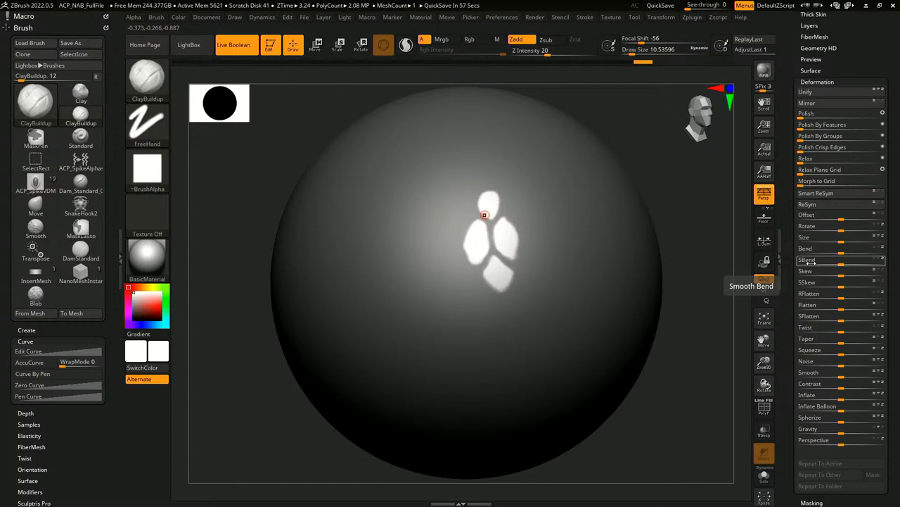
mouse_move(843, 430)
mouse_down()
mouse_move(852, 430)
mouse_move(844, 429)
mouse_up()
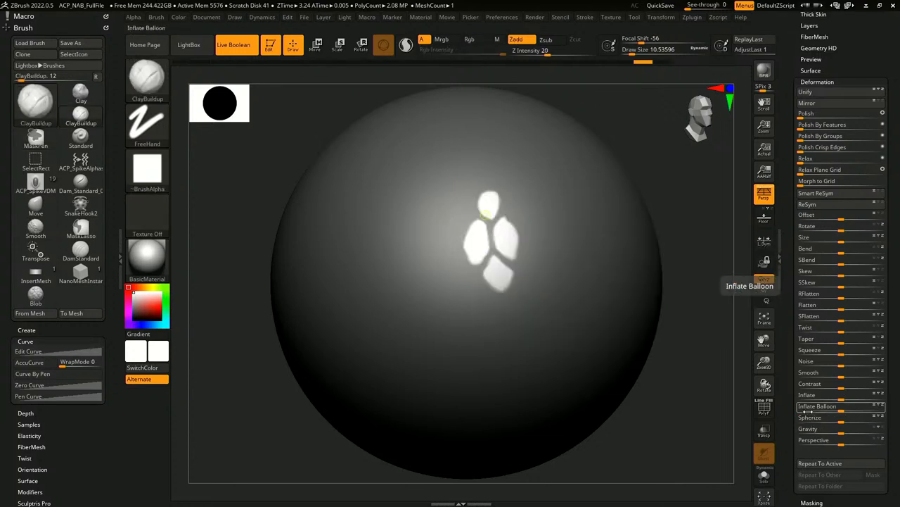
drag(842, 408, 846, 411)
drag(846, 411, 840, 407)
drag(663, 420, 687, 392)
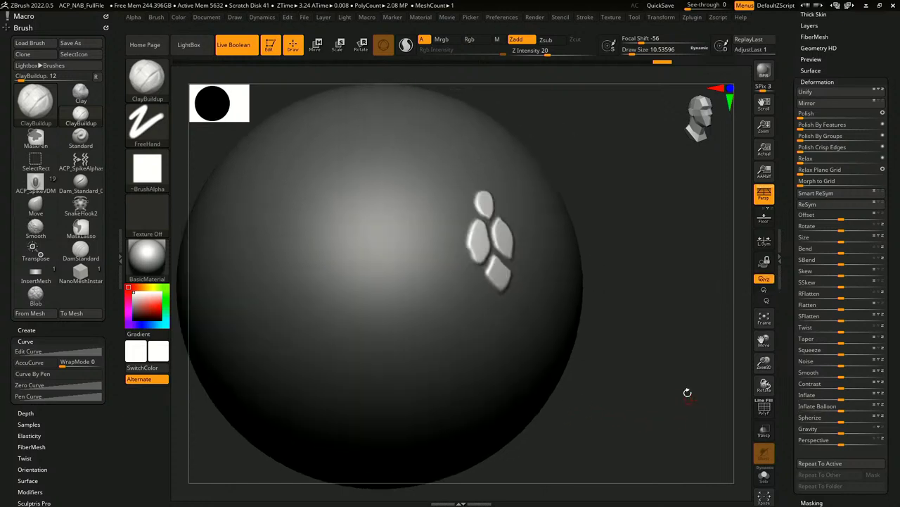
drag(620, 307, 594, 312)
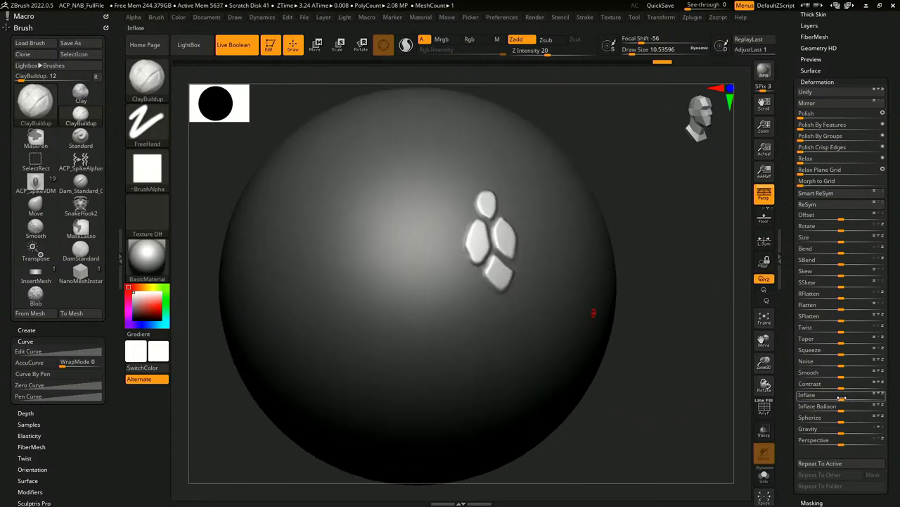
drag(841, 400, 844, 401)
drag(653, 396, 628, 398)
Step: Clear the mask to check the raised scales from a distance, and restore the mask
ctrl+drag(366, 475, 385, 489)
alt+drag(658, 404, 653, 362)
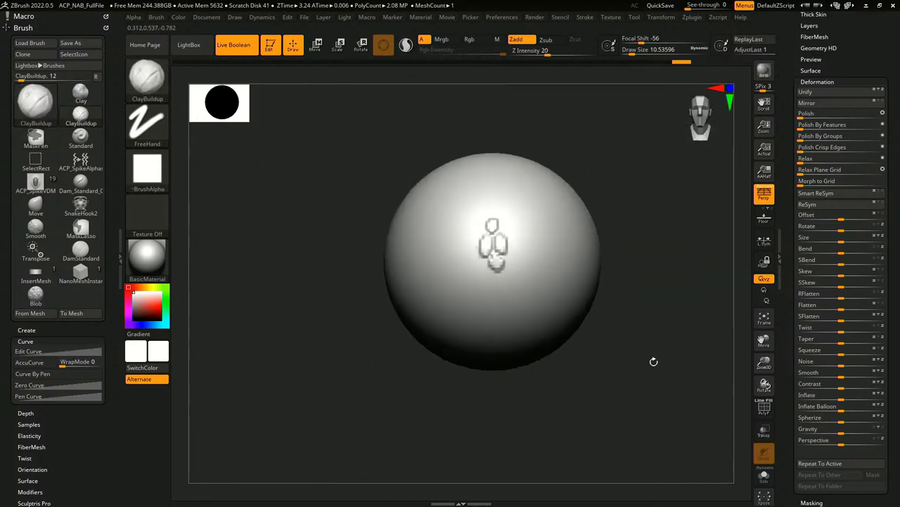
alt+drag(669, 247, 678, 318)
key(ctrl+z)
mouse_move(685, 415)
alt+mouse_down()
mouse_move(687, 426)
mouse_move(678, 422)
alt+mouse_up()
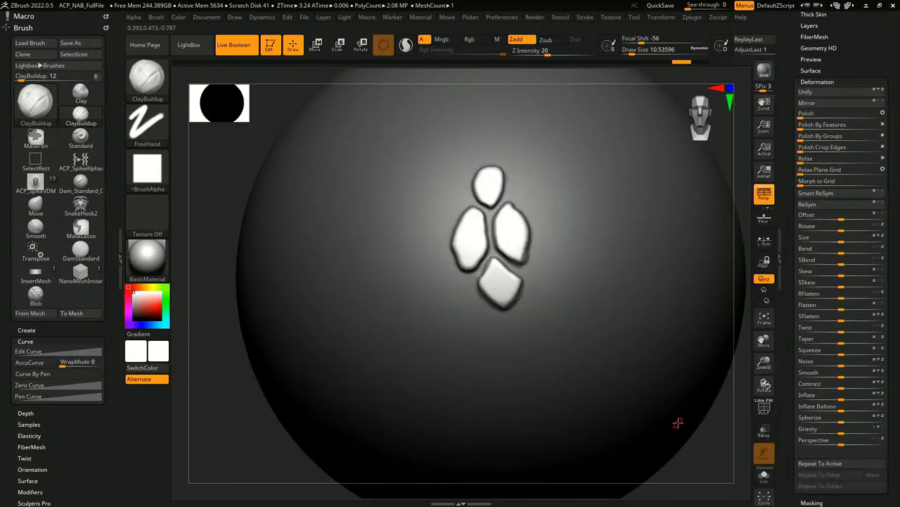
Step: Build up rough clay strokes across the four raised scales with ClayBuildup at draw size about 44
key(space)
drag(499, 219, 522, 246)
mouse_move(463, 239)
mouse_down()
mouse_move(478, 249)
mouse_move(478, 217)
mouse_up()
drag(493, 280, 513, 290)
drag(490, 194, 506, 182)
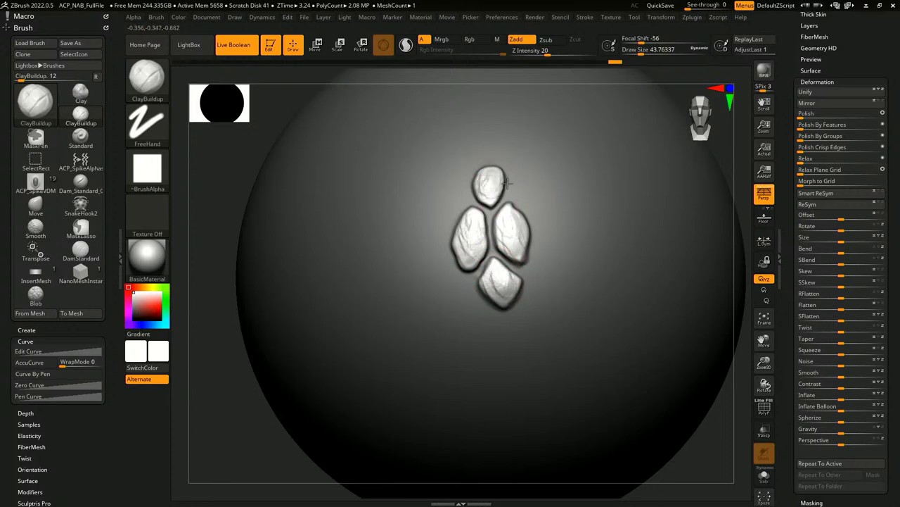
mouse_move(520, 229)
mouse_down()
mouse_move(473, 232)
mouse_move(470, 260)
mouse_move(513, 280)
mouse_up()
right_drag(522, 220, 584, 211)
drag(491, 174, 488, 186)
right_drag(647, 144, 598, 129)
Step: Switch to the TrimDynamic brush for working on the scales' surfaces
key(b)
key(t)
key(d)
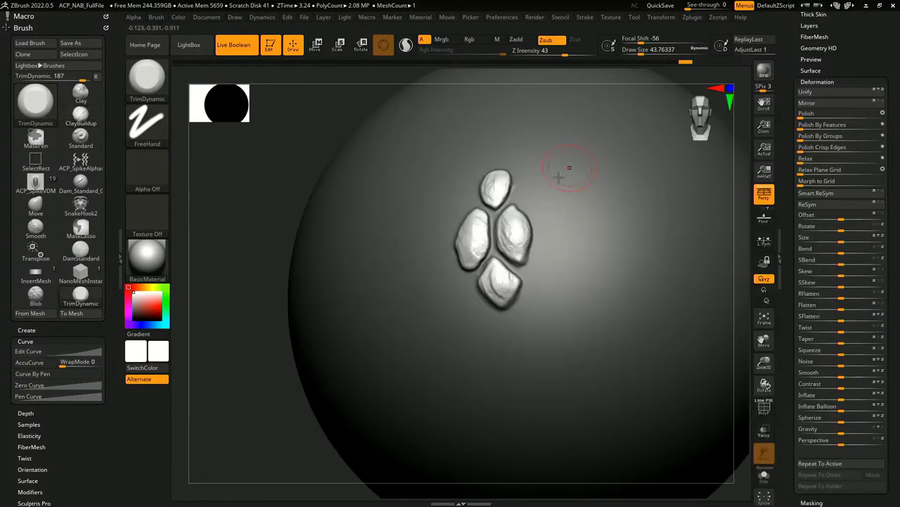
Step: Flatten facets onto the four raised scales with the TrimDynamic brush at a Draw Size of about 31
key(space)
mouse_move(527, 230)
mouse_down()
mouse_move(507, 246)
mouse_move(518, 261)
mouse_up()
drag(276, 424, 331, 422)
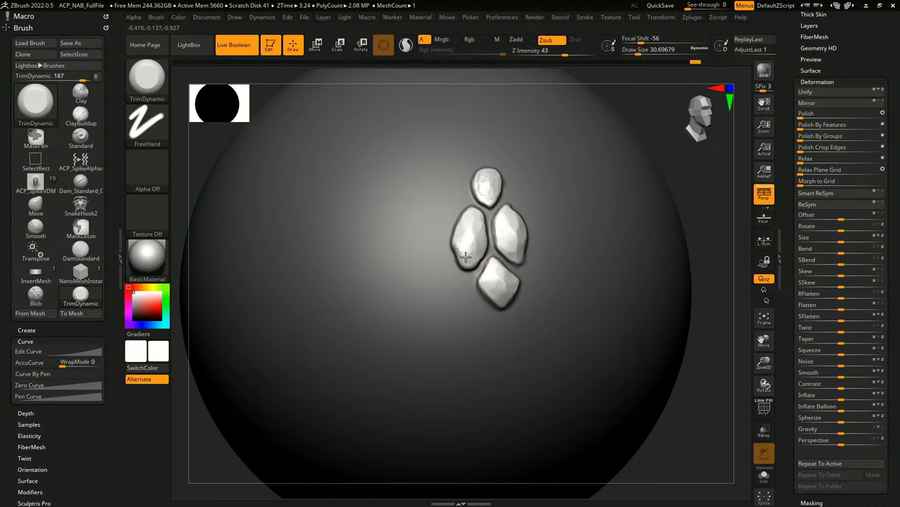
drag(466, 257, 466, 264)
drag(488, 173, 487, 195)
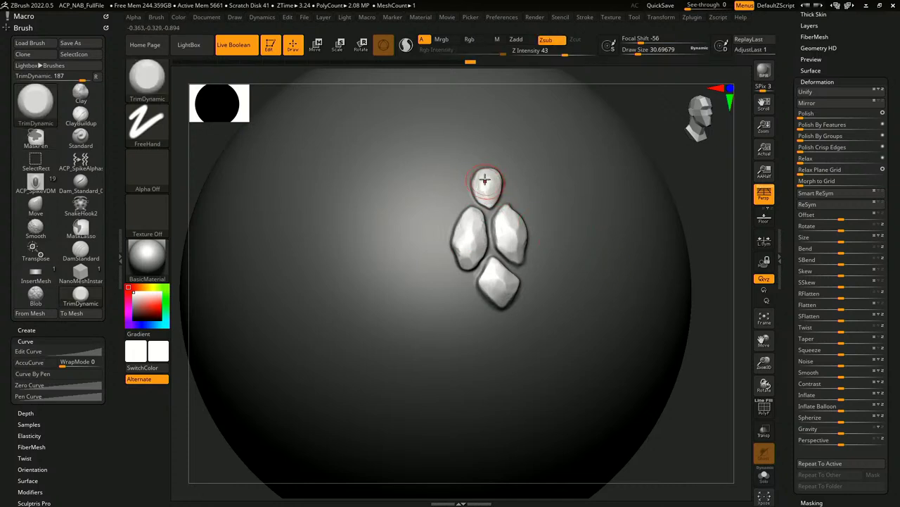
key(f)
drag(677, 378, 692, 403)
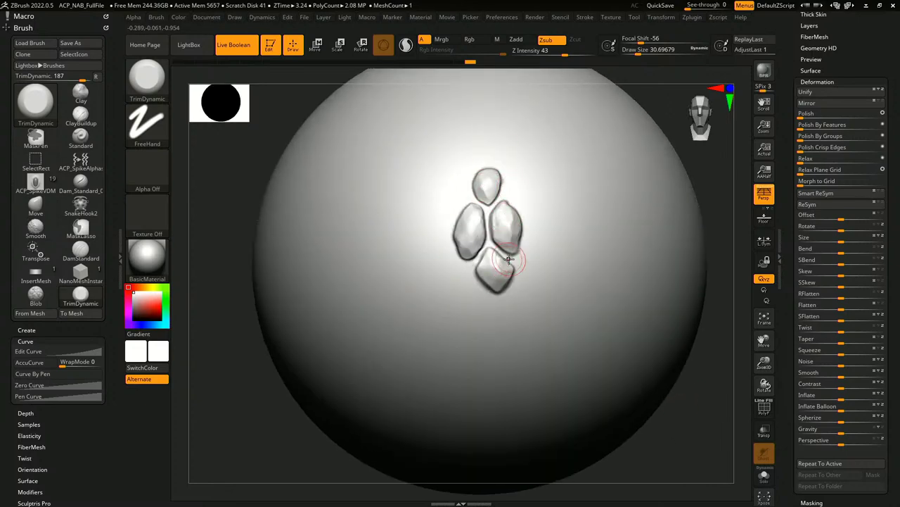
drag(714, 164, 674, 181)
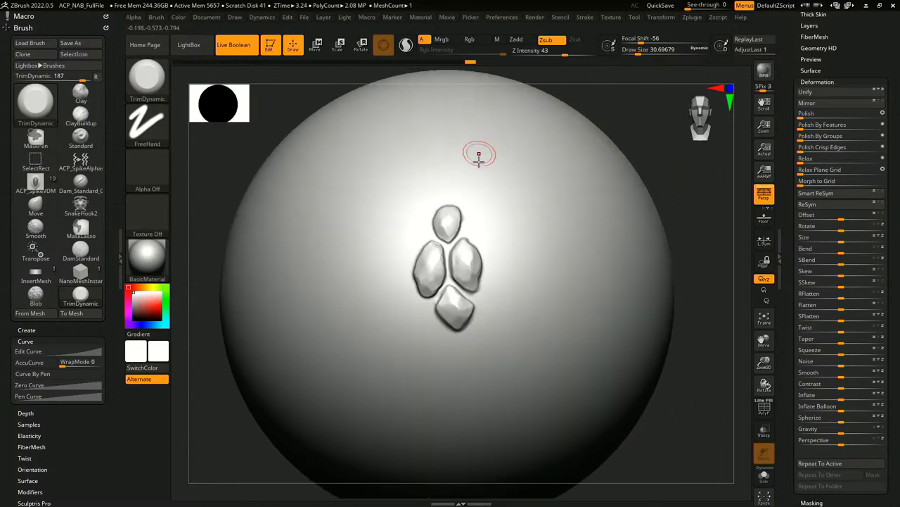
Step: Activate the XTractorDragRect brush for extracting the sculpted detail
key(b)
key(x)
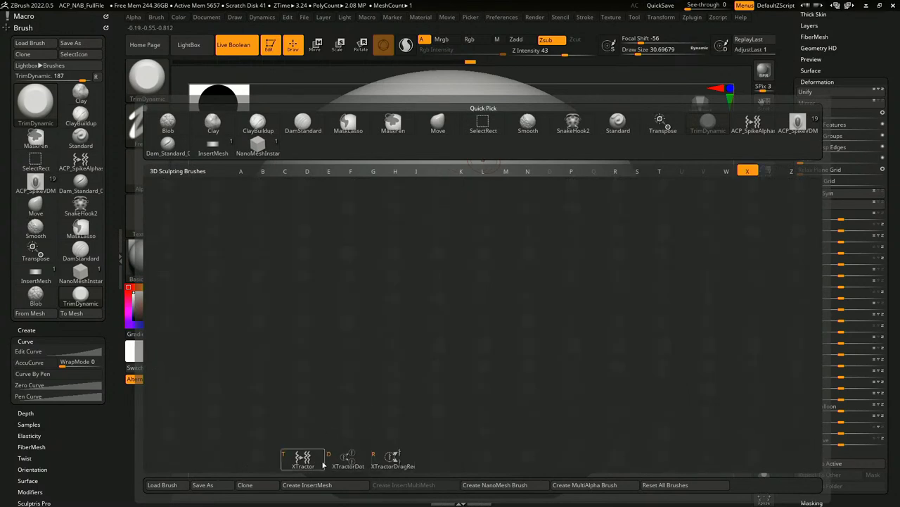
mouse_move(384, 462)
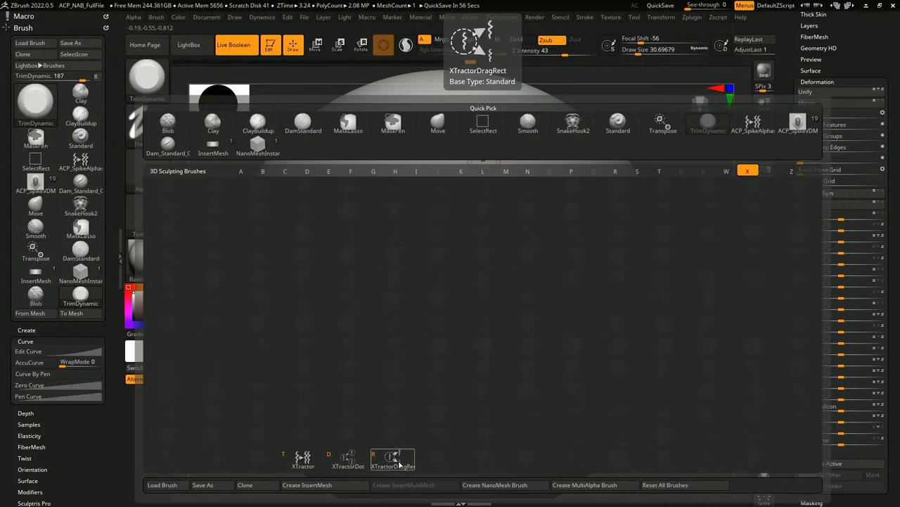
click(392, 456)
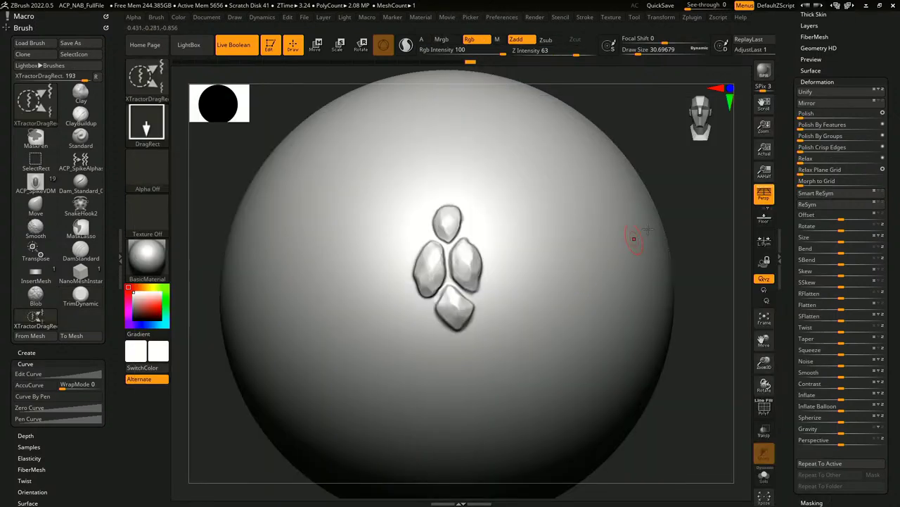
Step: Mark an early, unsculpted state of the sphere in the undo history as the reference for the extraction
alt+drag(684, 208, 674, 196)
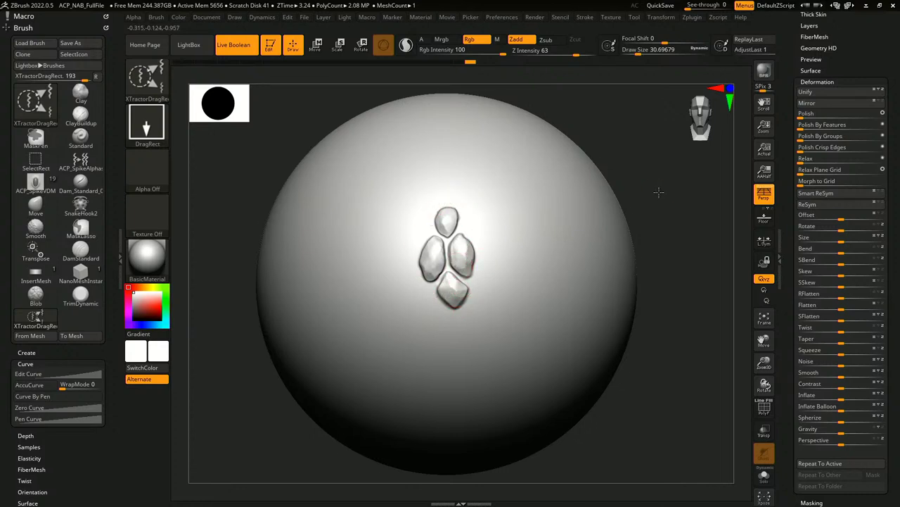
alt+drag(659, 191, 655, 192)
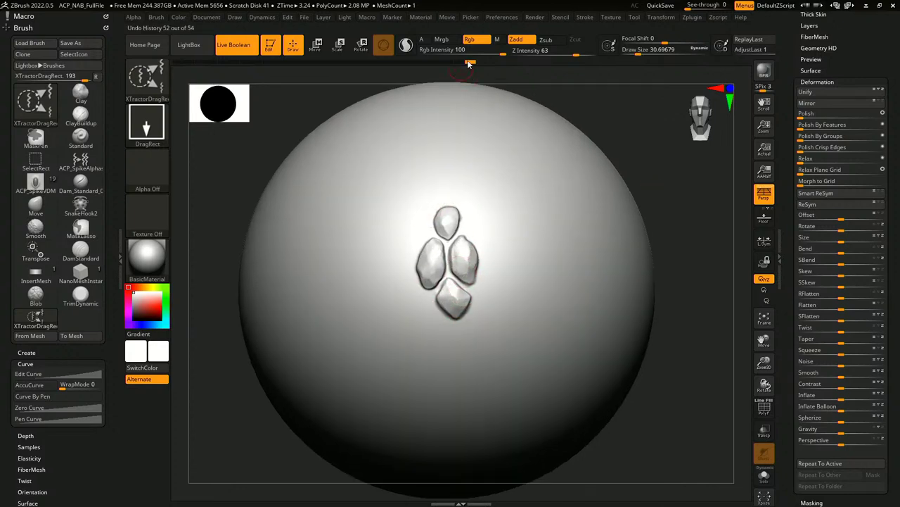
mouse_move(469, 64)
mouse_down()
mouse_move(200, 66)
mouse_move(564, 68)
mouse_up()
key(ctrl)
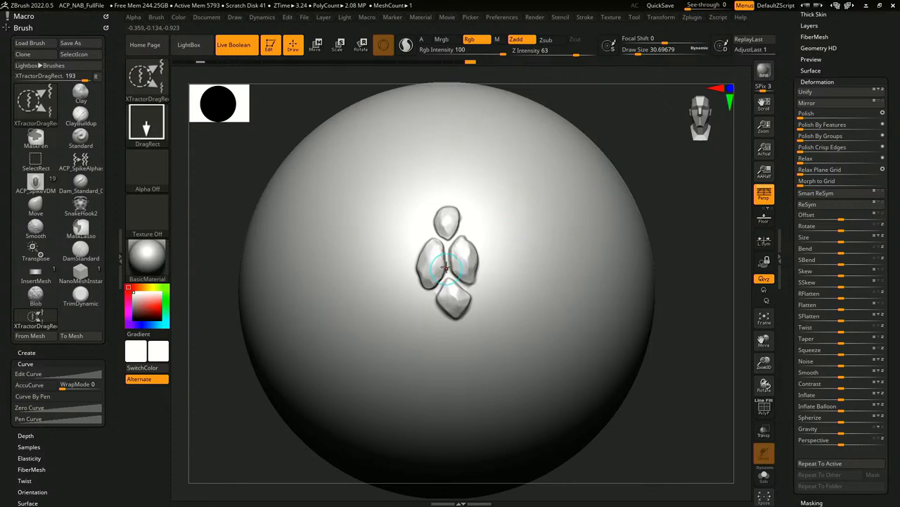
Step: Enlarge the XTractorDragRect brush to a Draw Size of about 119 so it surrounds all four scales
key(])
key(])
key(])
key(])
key(])
key(])
key(])
key(])
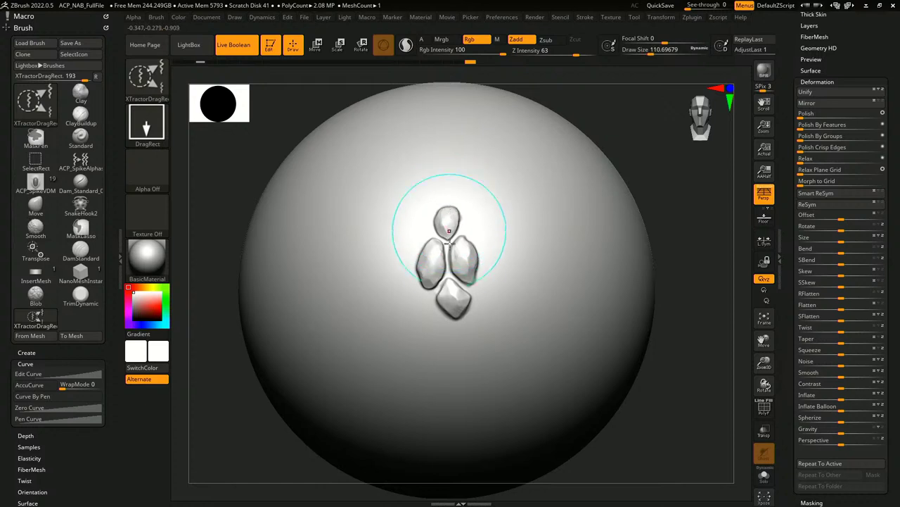
key(bracketright)
key(bracketright)
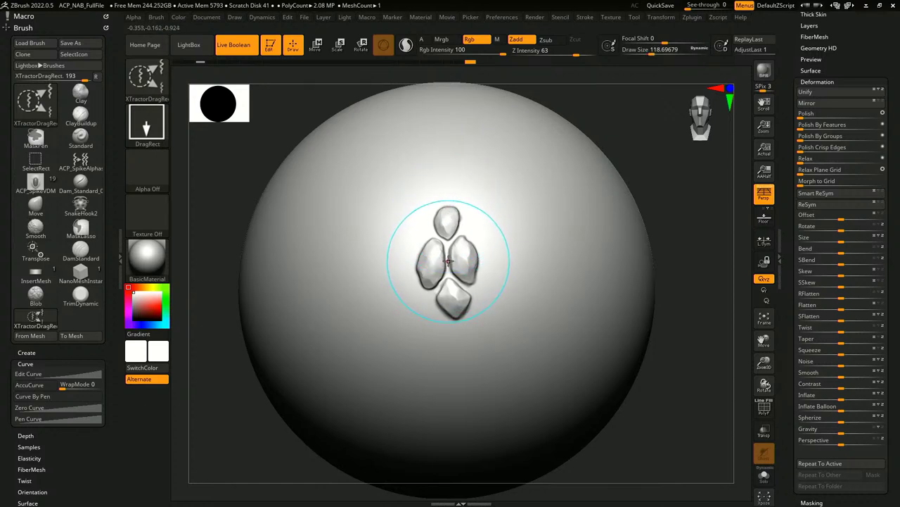
Step: Extract the whole four-scale cluster as an alpha, centred between the two middle scales, and inspect the resulting alpha
mouse_move(448, 265)
right_down()
mouse_move(447, 284)
mouse_move(445, 263)
right_up()
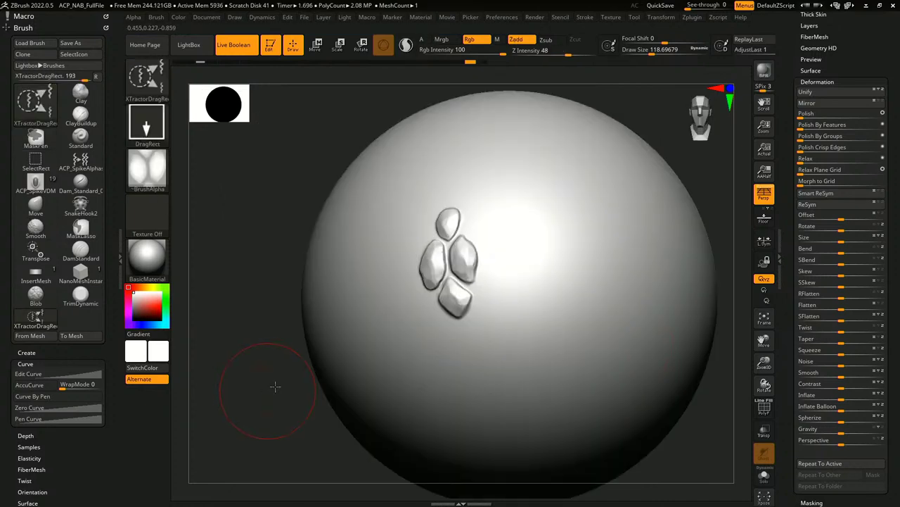
drag(275, 386, 285, 372)
drag(655, 180, 647, 171)
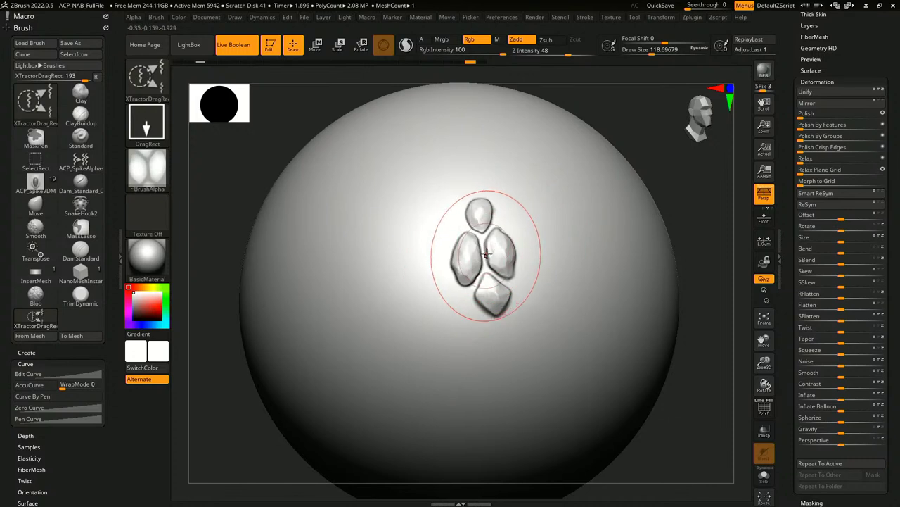
drag(487, 254, 495, 287)
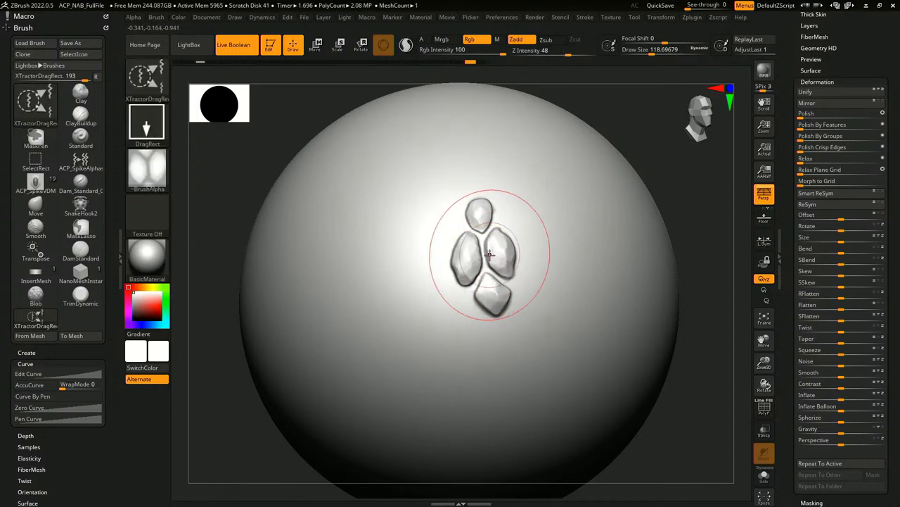
key(g)
drag(485, 258, 489, 330)
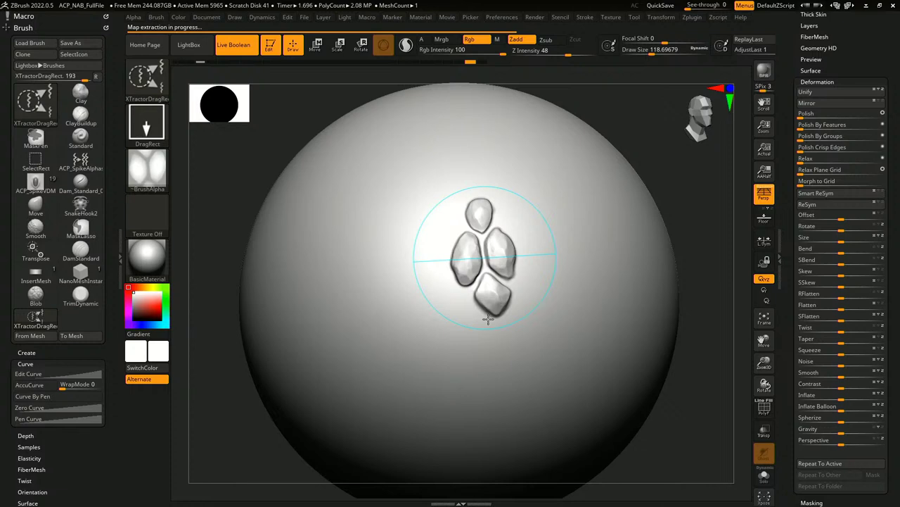
click(151, 179)
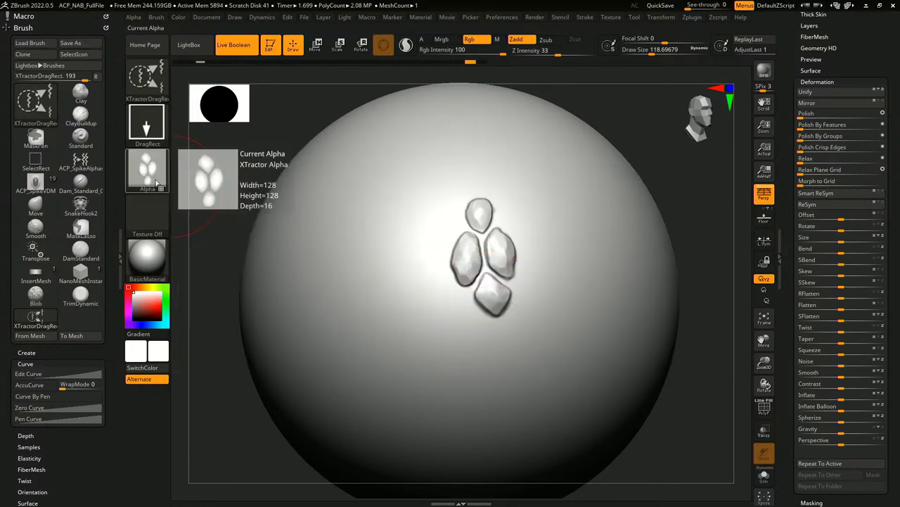
Step: Try stamping the extracted scale alpha on the blank side of the sphere, and undo the stamps
drag(214, 200, 380, 208)
drag(621, 229, 588, 404)
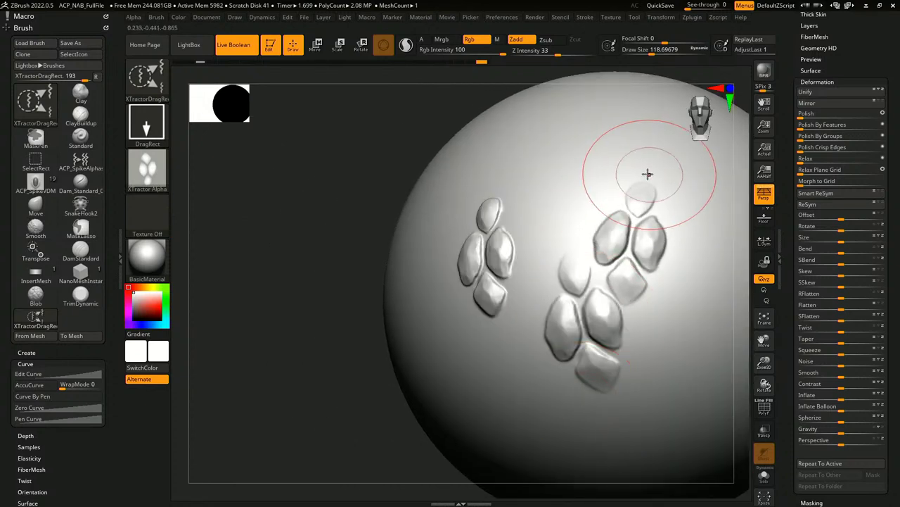
key(ctrl+z)
key(ctrl+z)
Step: Set the Focal Shift to -72 and stamp four scale clusters of varying sizes on the blank side of the sphere
key(space)
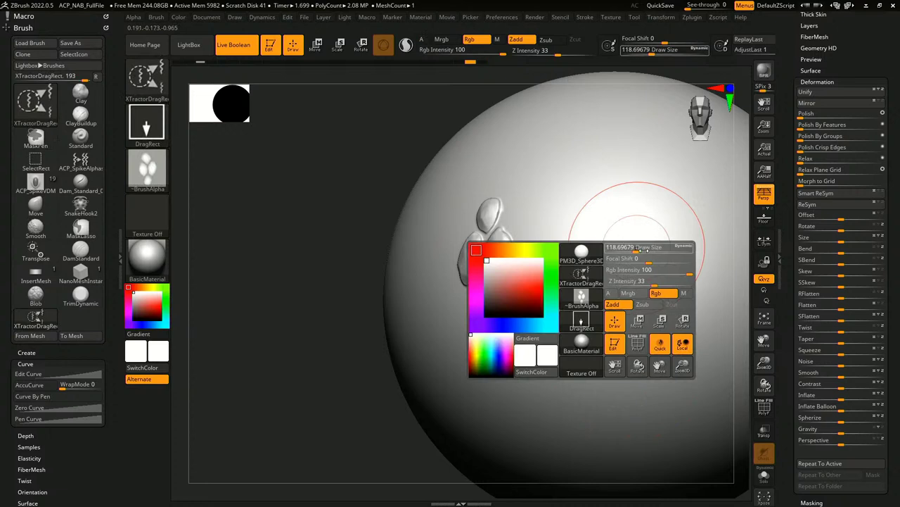
drag(643, 260, 620, 276)
drag(647, 217, 649, 361)
drag(683, 307, 664, 415)
drag(367, 450, 410, 438)
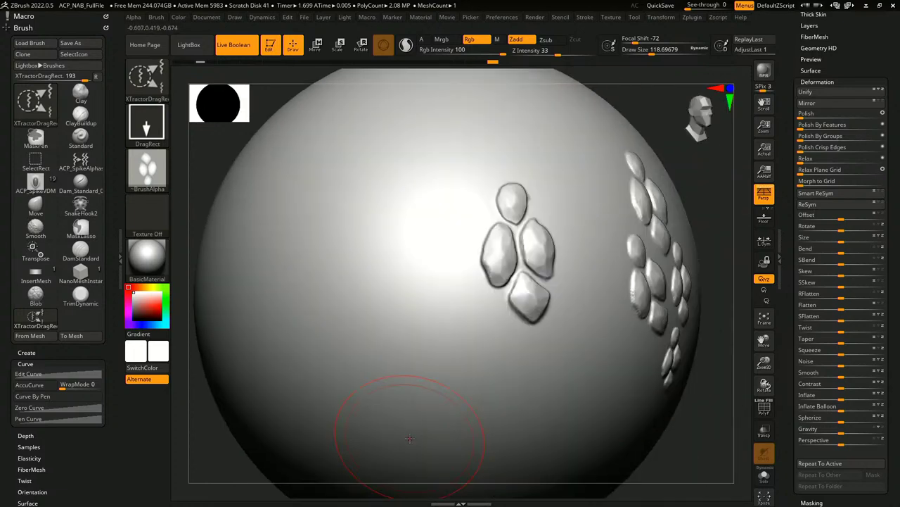
alt+right_drag(409, 439, 367, 413)
right_drag(625, 412, 618, 416)
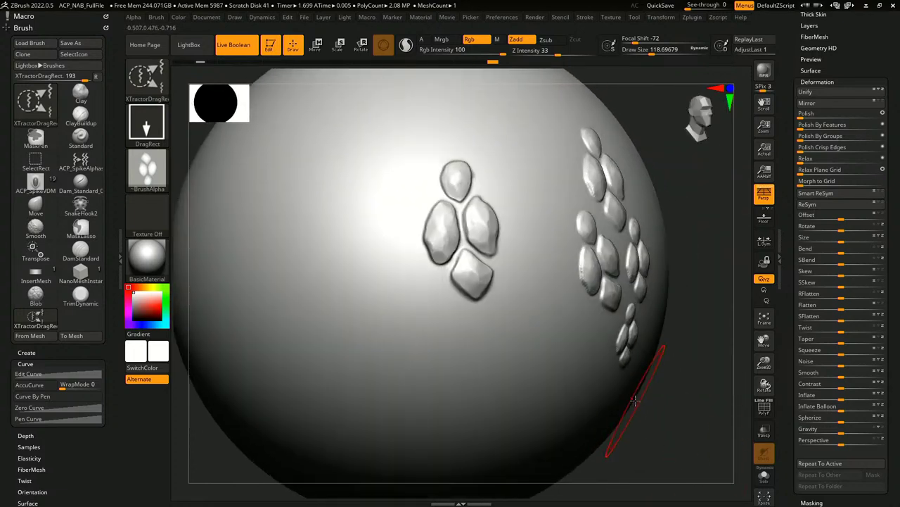
drag(705, 346, 682, 335)
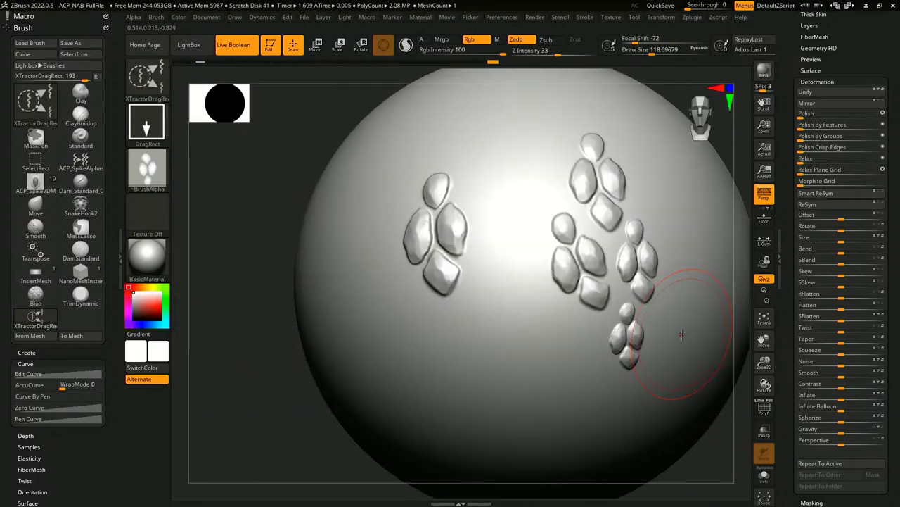
Step: Undo all the stamped scale clusters, leaving only the original four sculpted scales
key(ctrl+z)
key(ctrl+z)
key(ctrl+z)
key(ctrl+z)
key(ctrl+z)
key(ctrl+z)
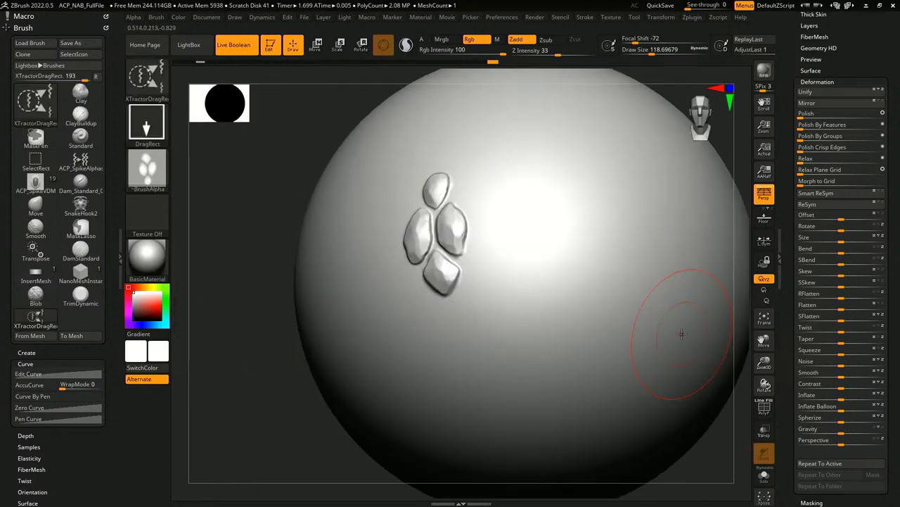
Step: Switch to the XTractor brush with its Dots stroke and extract the four-scale cluster as its alpha
key(b)
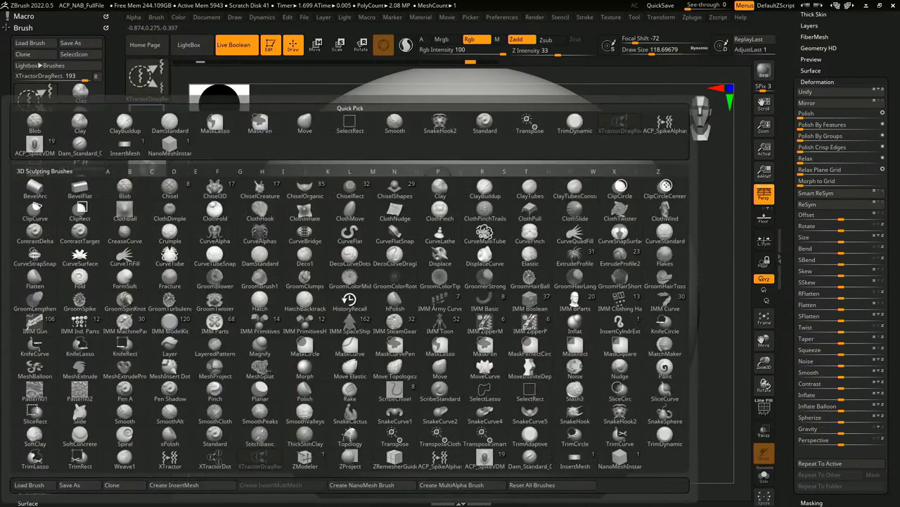
key(x)
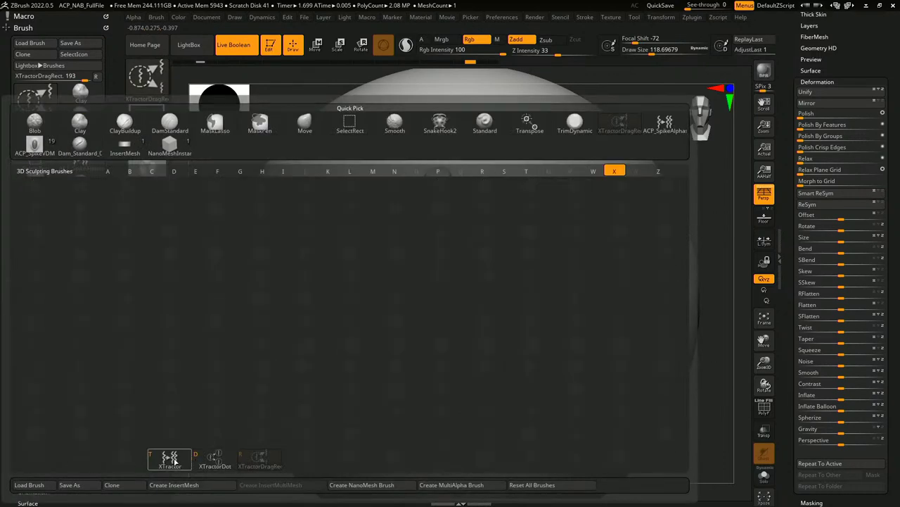
click(165, 455)
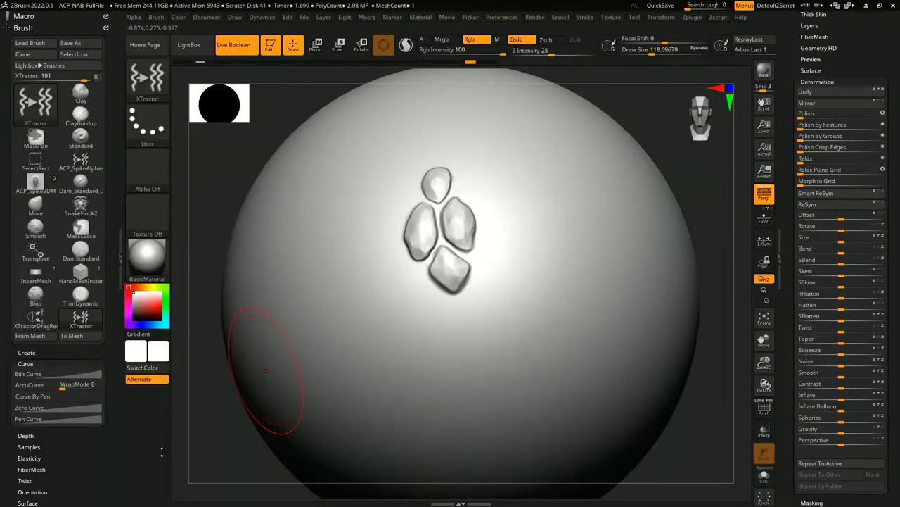
drag(647, 110, 618, 135)
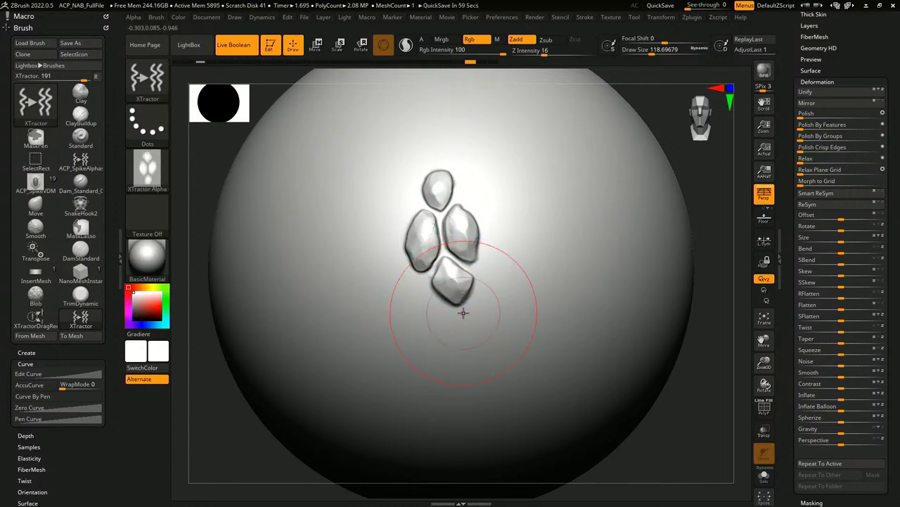
Step: Paint several downward strokes of repeating scales over the blank side of the sphere with the XTractor brush
mouse_move(583, 130)
mouse_down()
mouse_move(583, 243)
mouse_move(503, 394)
mouse_up()
drag(626, 154, 540, 450)
drag(653, 184, 601, 429)
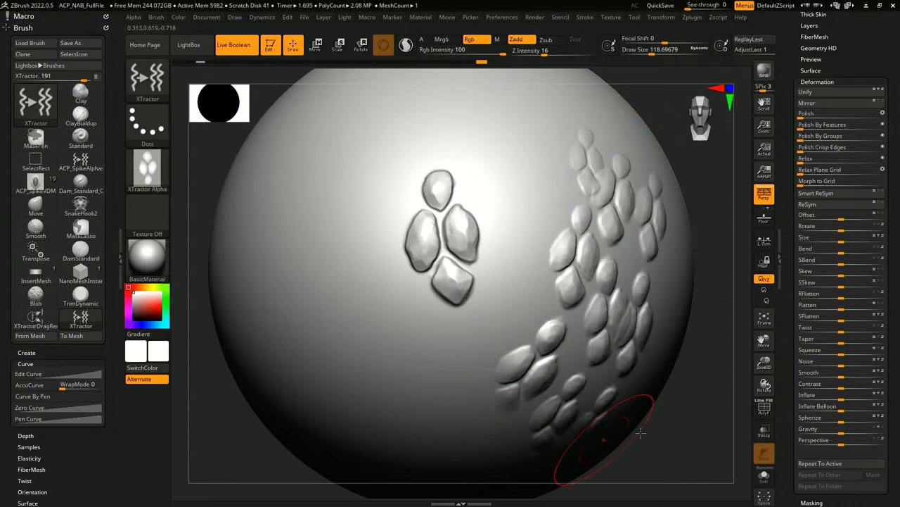
mouse_move(693, 436)
mouse_down()
mouse_move(605, 429)
mouse_move(388, 438)
mouse_move(416, 434)
mouse_up()
Step: Switch the active tool to the alien bust whose name begins with ACP_NAB_Fleshe and frame its face
drag(857, 48, 861, 162)
drag(845, 89, 848, 212)
mouse_move(856, 131)
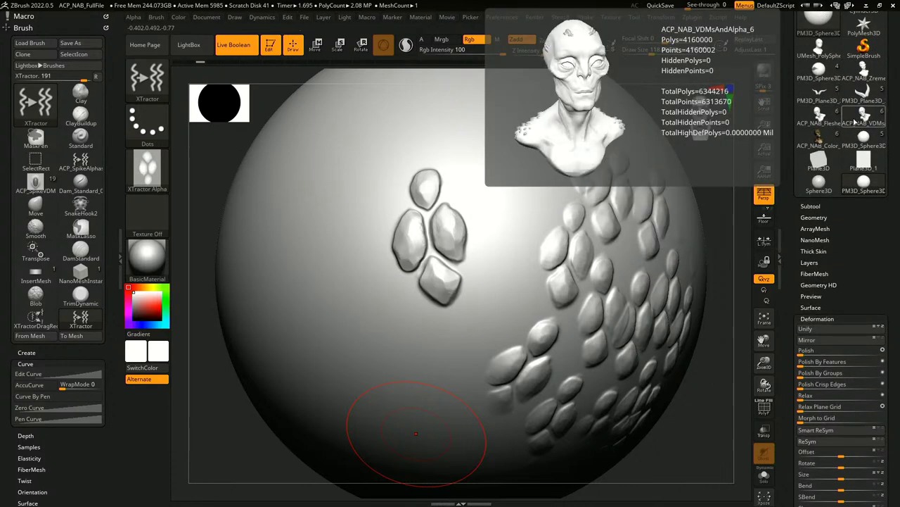
click(848, 118)
mouse_move(706, 434)
mouse_down()
mouse_move(718, 446)
mouse_move(633, 281)
mouse_up()
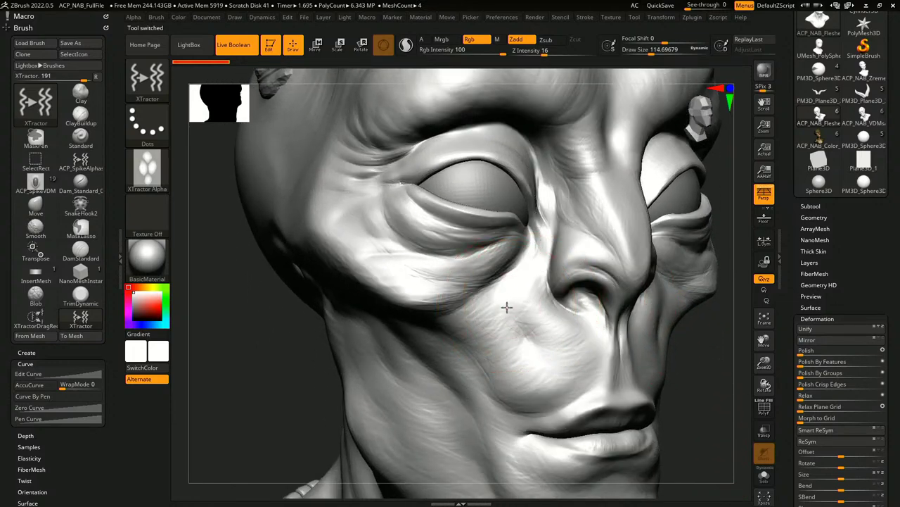
Step: Paint extracted scales across the cheek below and beside the eye using a Draw Size of about 91
mouse_move(375, 256)
mouse_down()
mouse_move(438, 289)
mouse_move(430, 294)
mouse_move(485, 264)
mouse_up()
drag(335, 236, 379, 274)
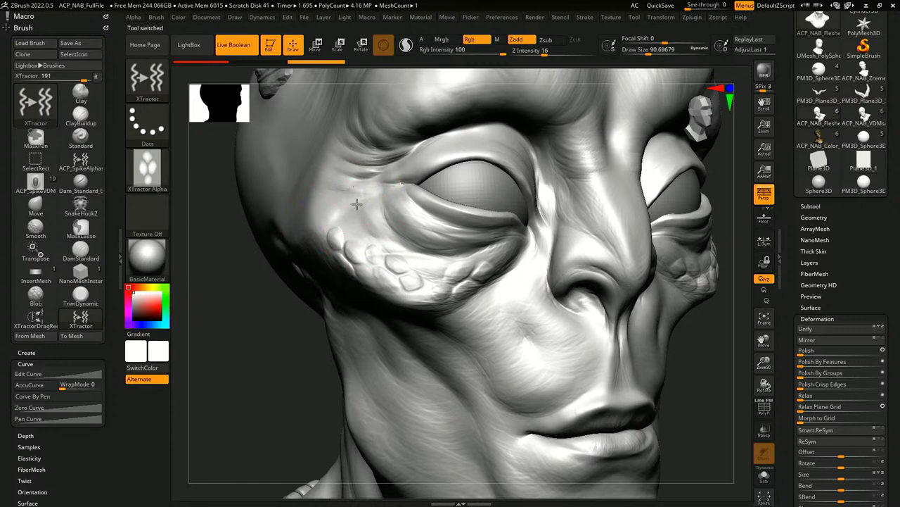
drag(356, 197, 373, 224)
mouse_move(326, 180)
mouse_down()
mouse_move(342, 231)
mouse_move(413, 288)
mouse_up()
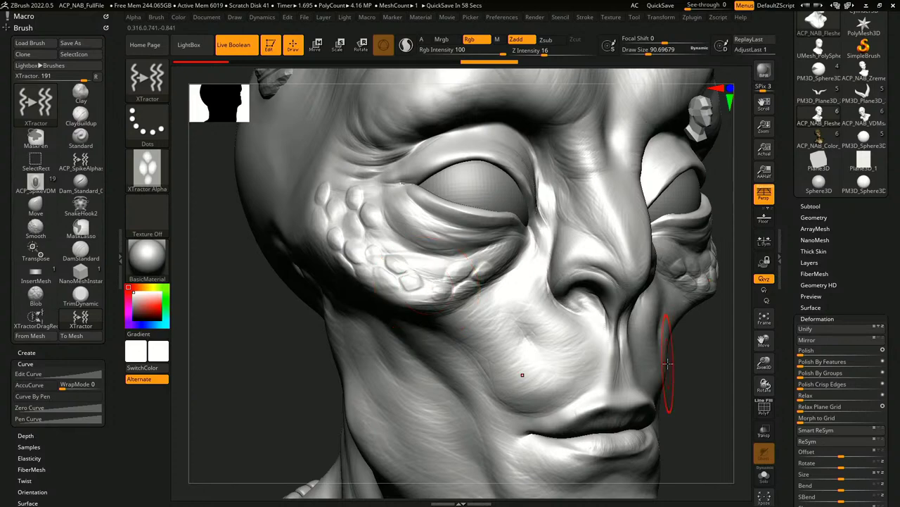
Step: Soften the painted scales around the eye and cheek with the Smooth brush
drag(690, 381, 702, 382)
drag(729, 434, 613, 312)
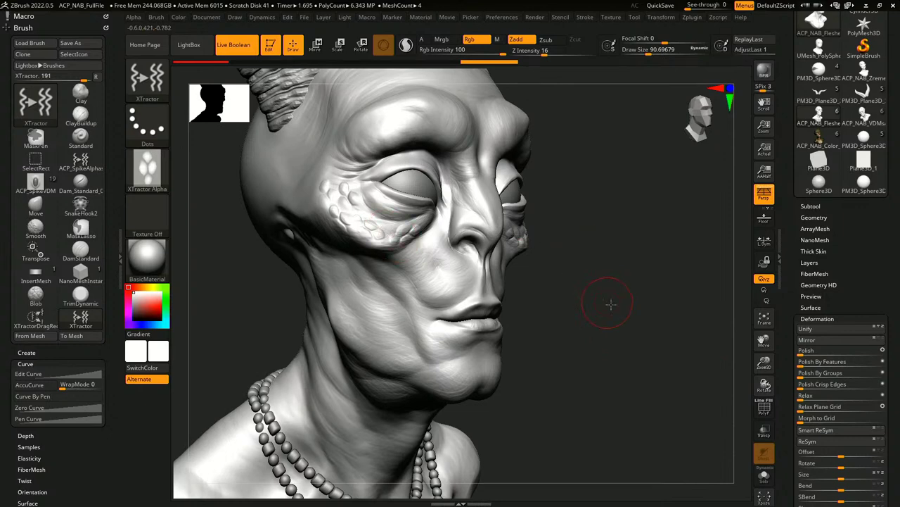
drag(611, 304, 637, 362)
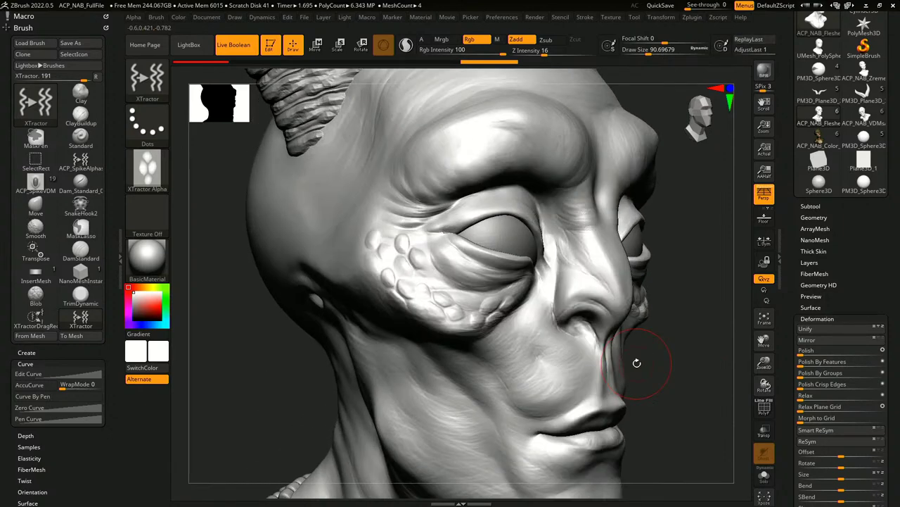
shift+drag(419, 292, 453, 325)
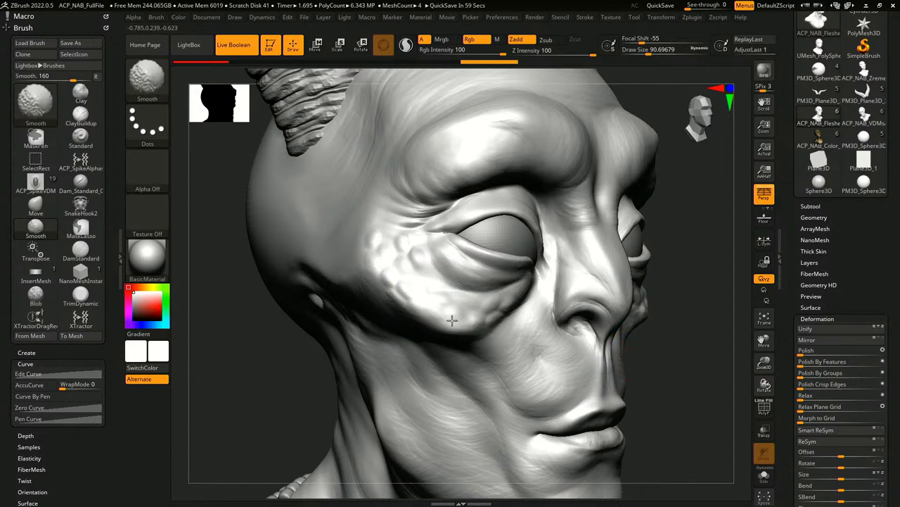
Step: Undo the smoothing and the scales painted on the bust's cheek
key(ctrl+z)
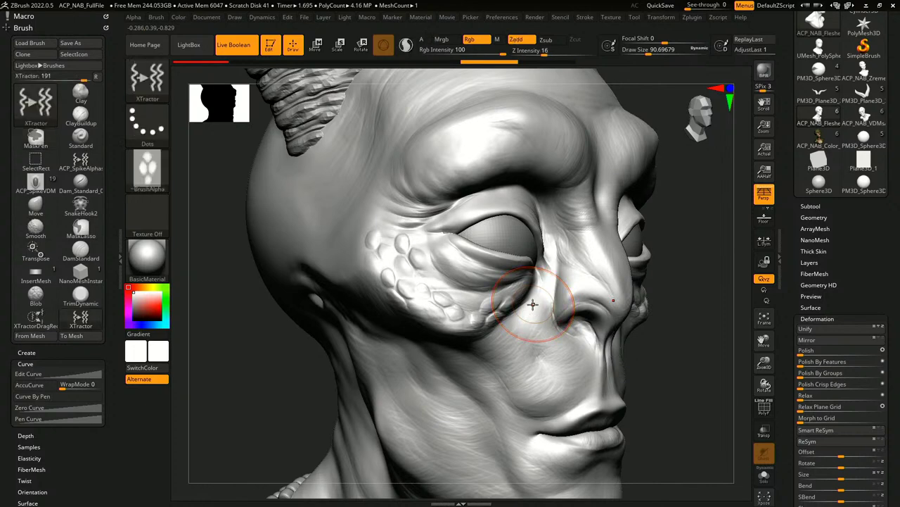
key(ctrl+z)
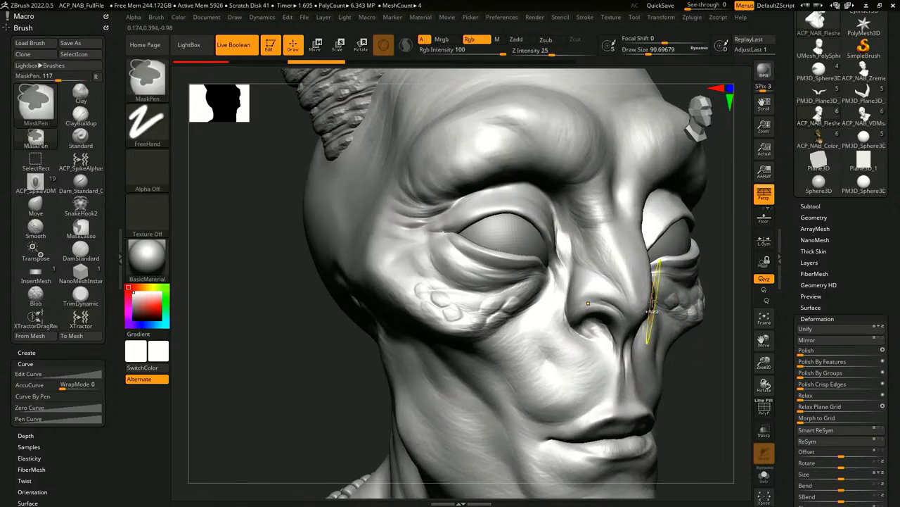
drag(687, 402, 595, 372)
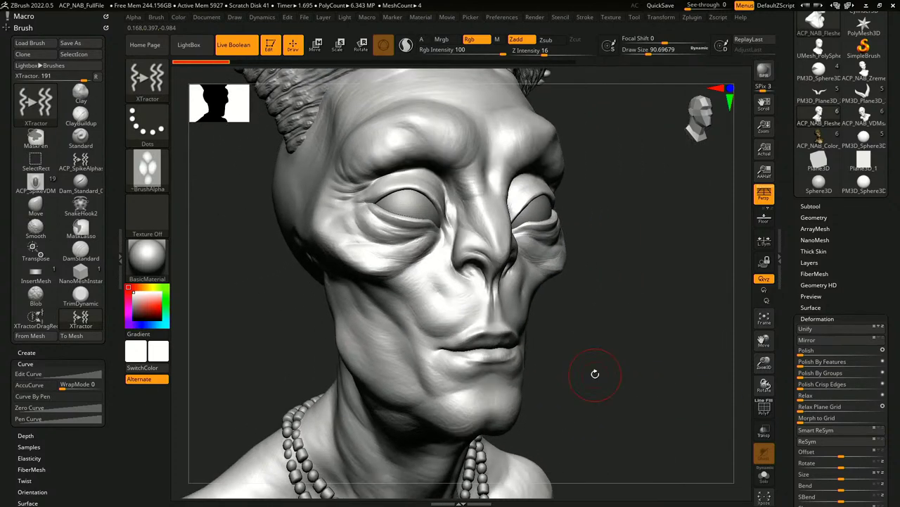
Step: Add a new sculpting layer to the bust and name it scales
click(821, 318)
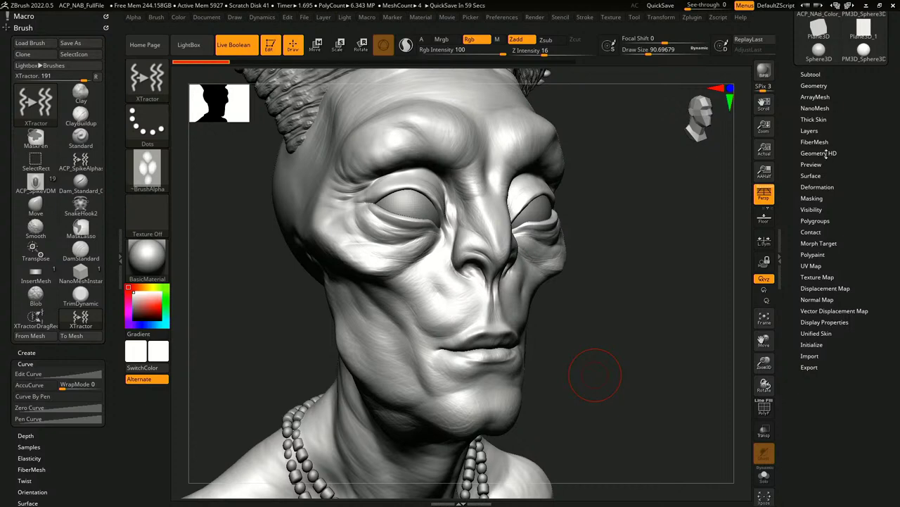
click(811, 130)
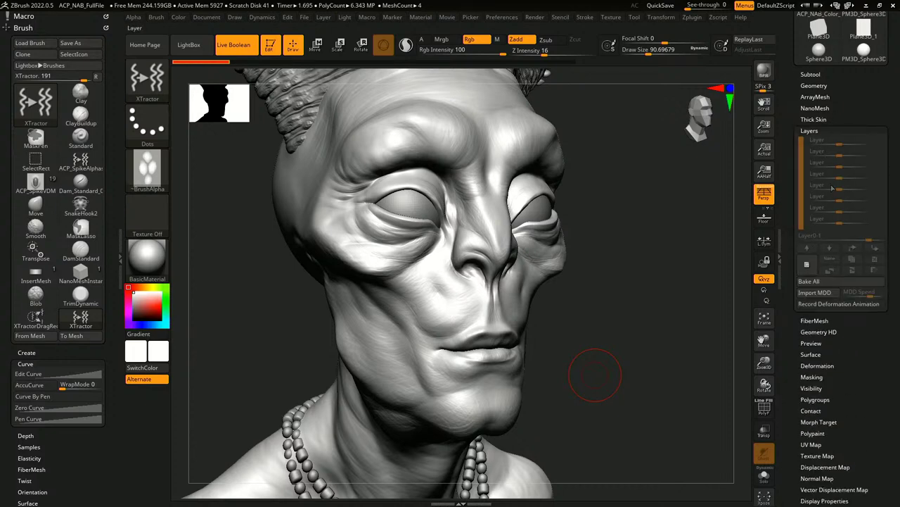
click(809, 267)
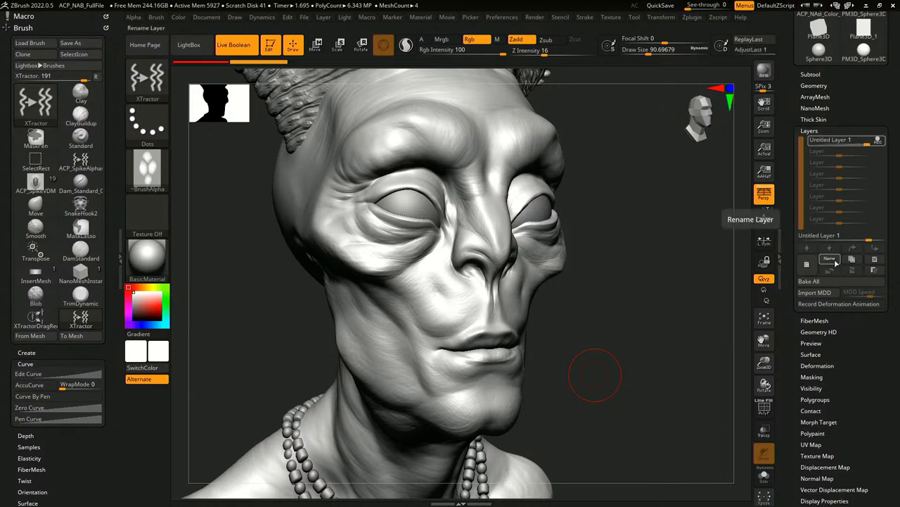
click(834, 260)
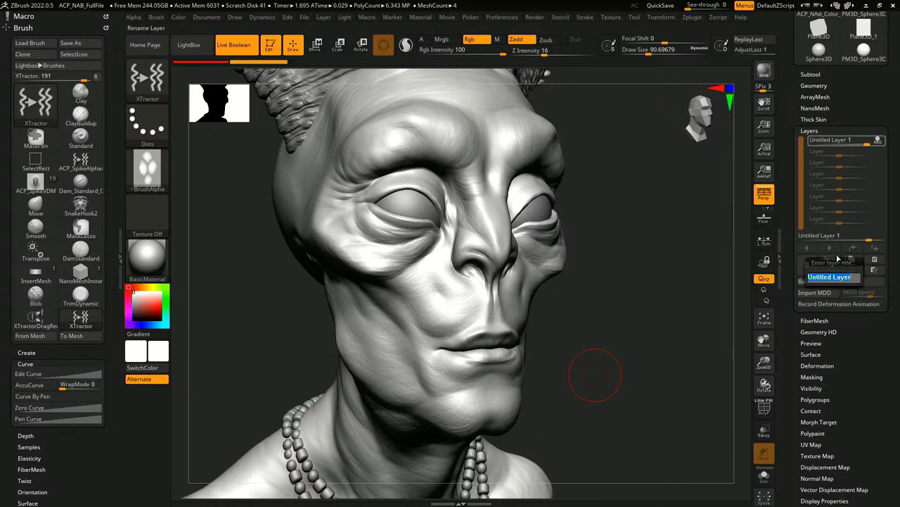
text(scales)
key(Return)
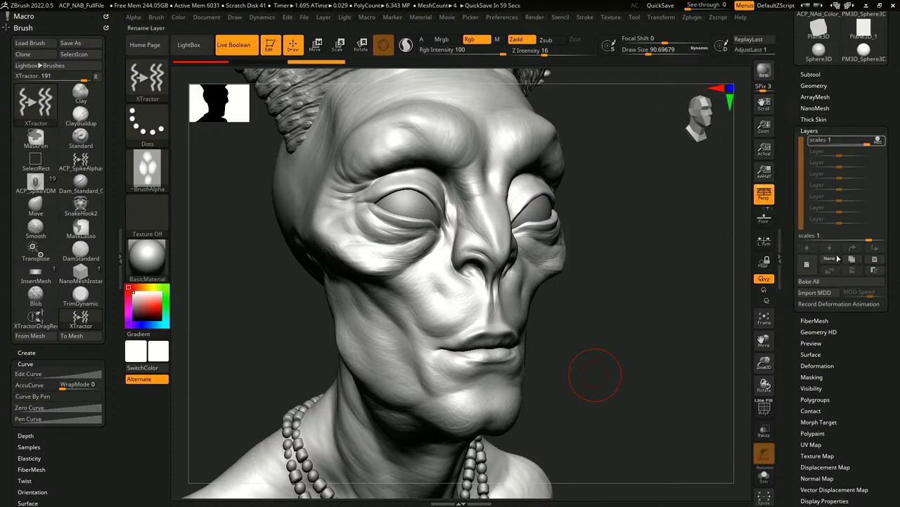
click(878, 142)
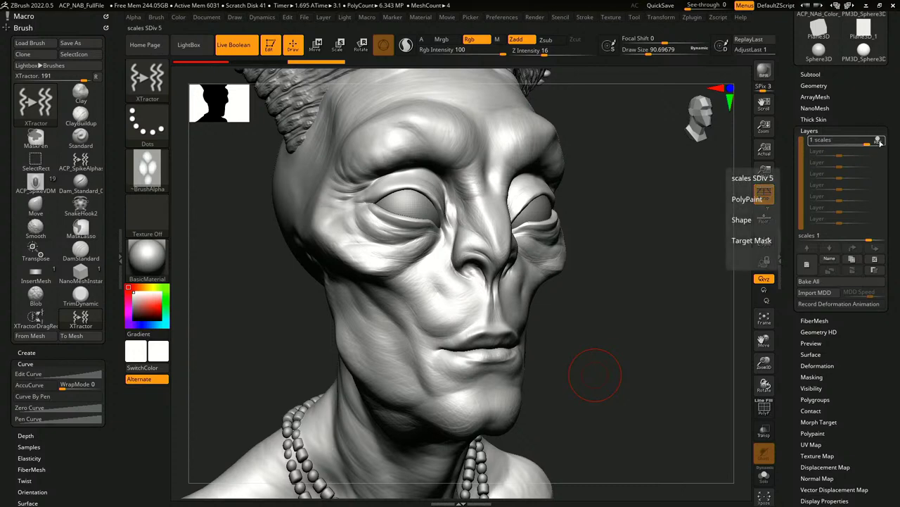
click(879, 141)
click(881, 141)
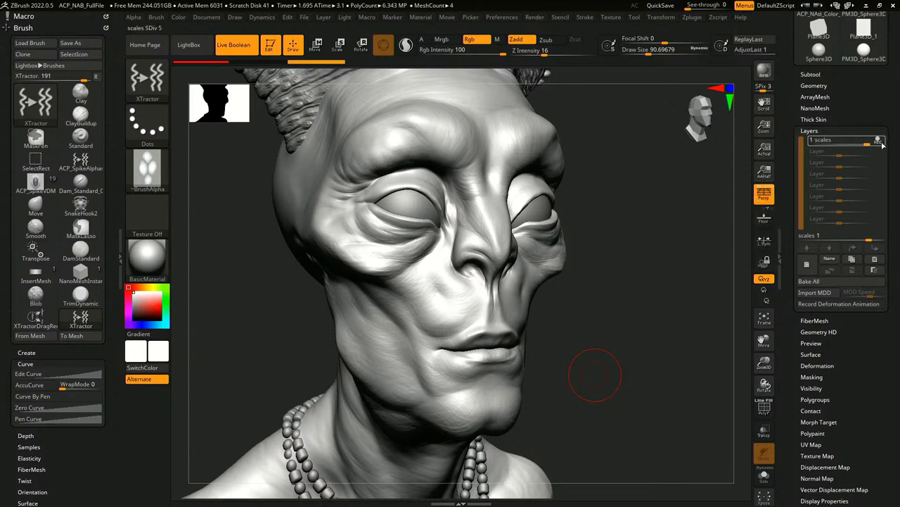
click(884, 143)
click(879, 142)
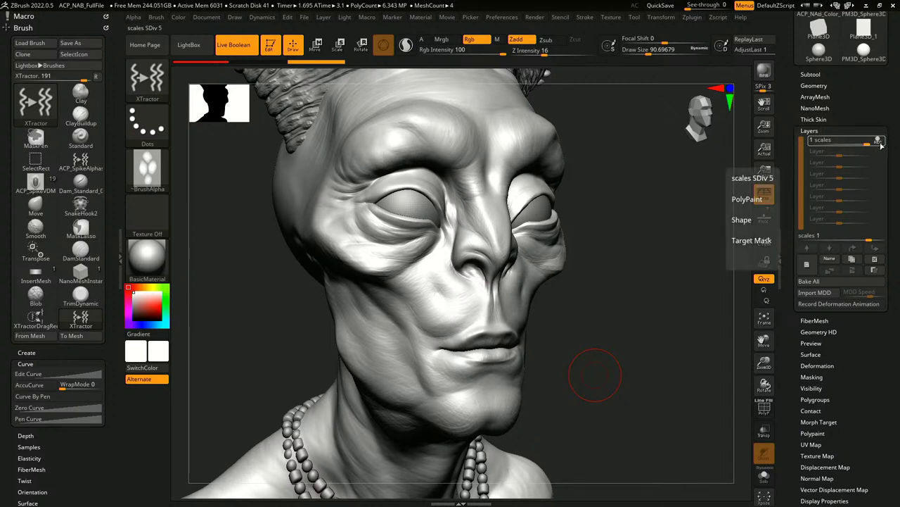
click(880, 142)
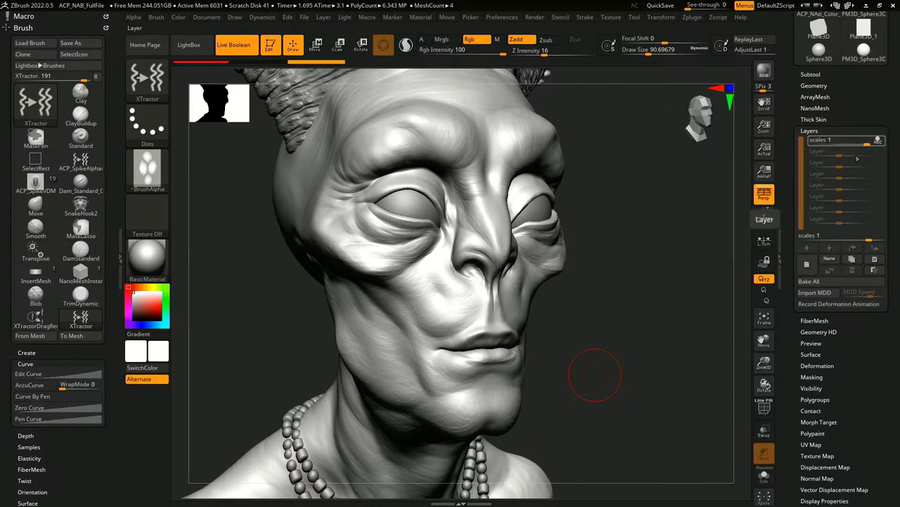
Step: Paint overlapping strokes of extracted scales over the shoulder and upper chest outside the necklace, using the XTractor brush
drag(558, 356, 574, 340)
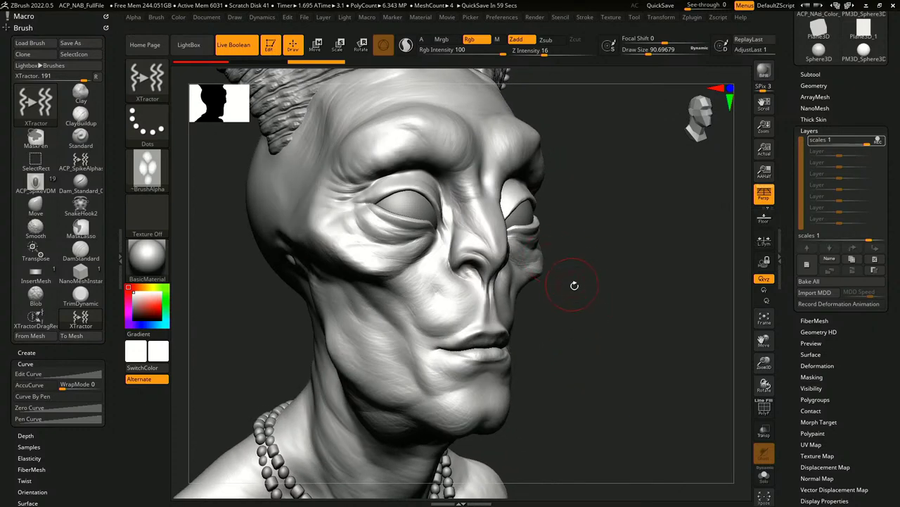
drag(575, 285, 629, 299)
alt+drag(606, 356, 634, 215)
drag(320, 331, 359, 392)
drag(298, 349, 357, 407)
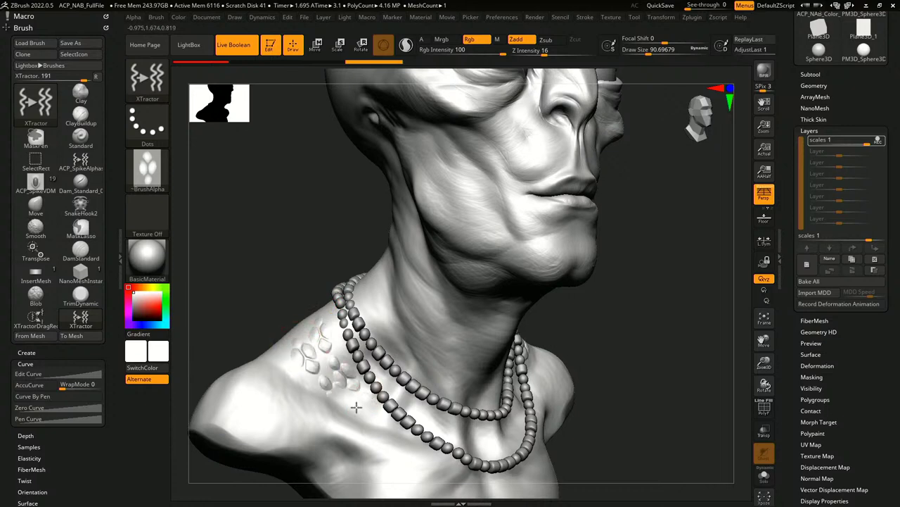
drag(289, 364, 356, 424)
drag(277, 387, 360, 453)
drag(247, 398, 347, 469)
drag(230, 410, 280, 449)
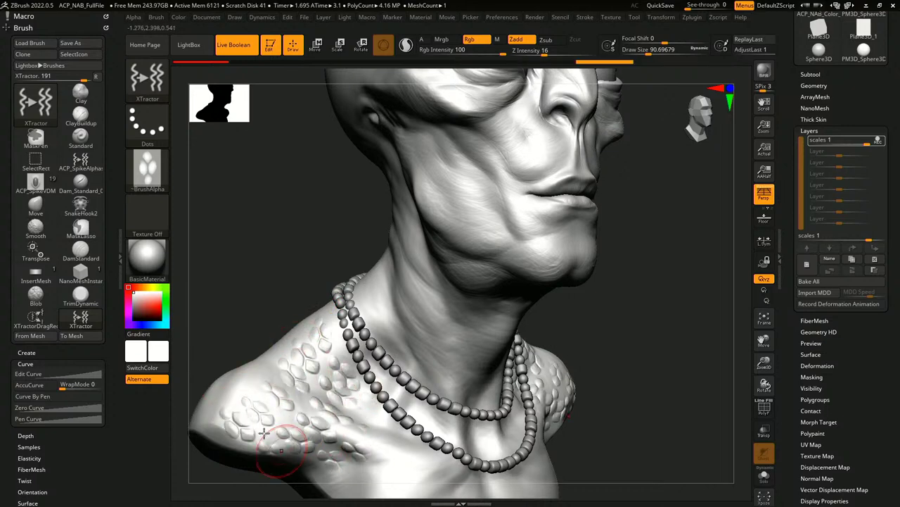
mouse_move(249, 381)
mouse_down()
mouse_move(276, 408)
mouse_move(314, 418)
mouse_up()
drag(298, 380, 353, 381)
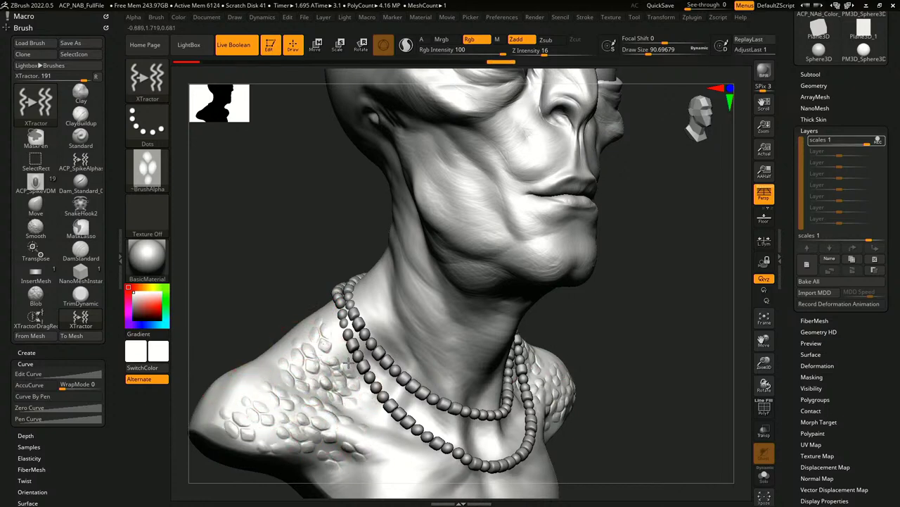
drag(261, 356, 287, 413)
alt+drag(256, 316, 305, 265)
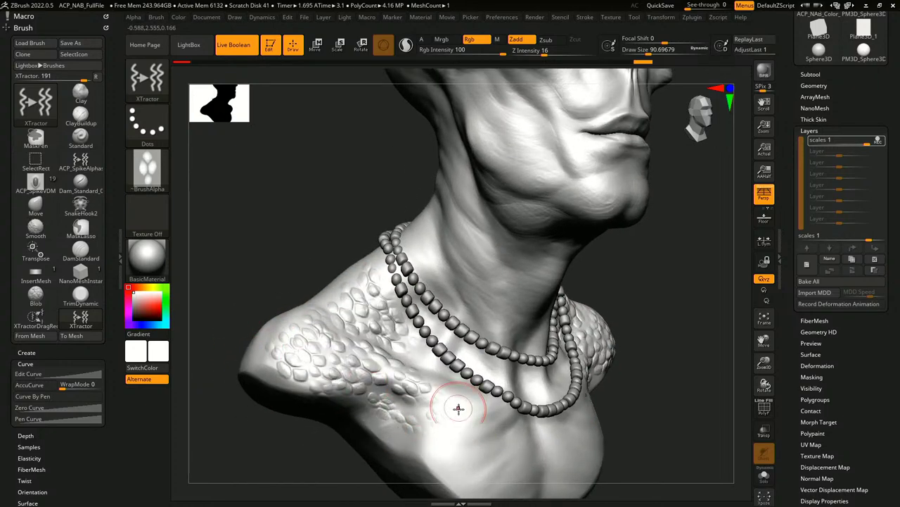
drag(622, 415, 647, 395)
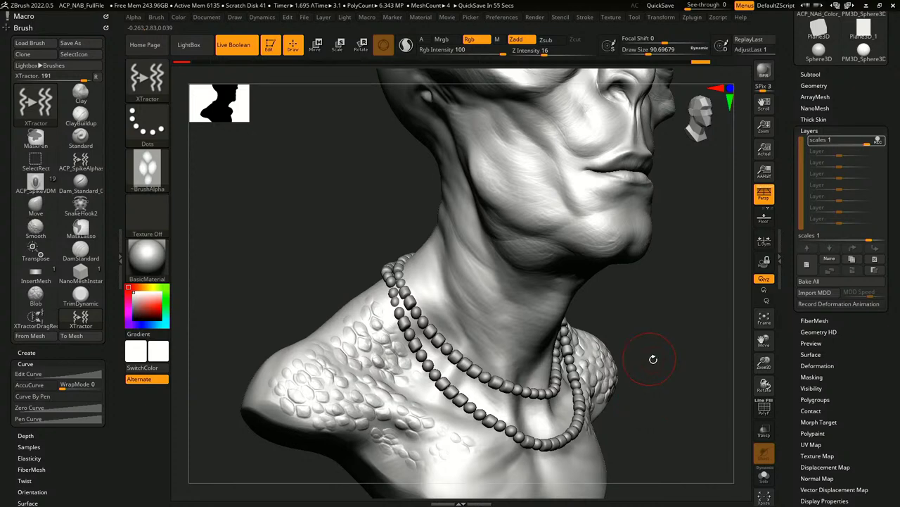
drag(653, 359, 637, 313)
key(shift)
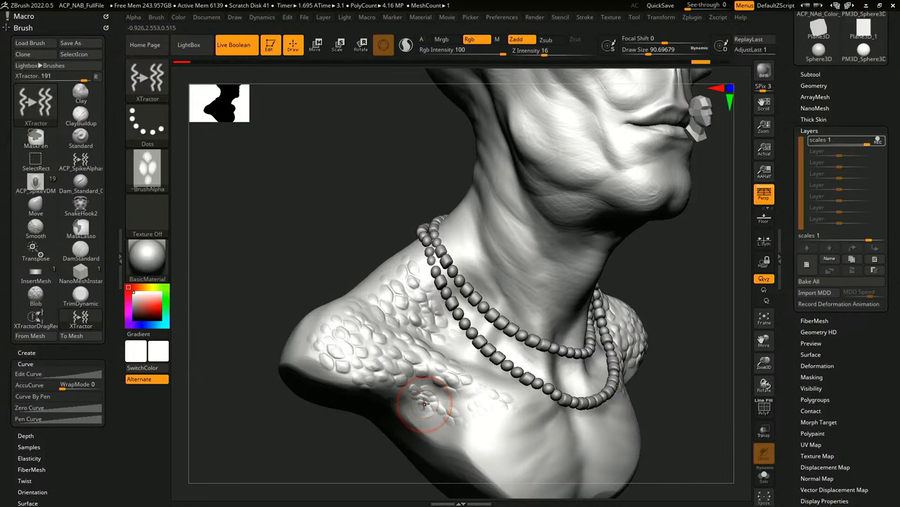
Step: End recording on the scales layer and toggle its visibility off and on to compare
click(880, 141)
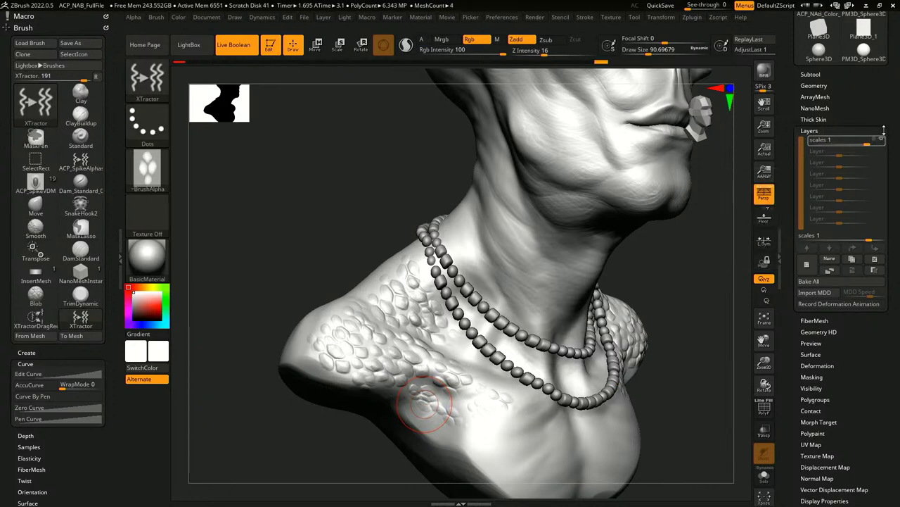
click(882, 140)
click(881, 140)
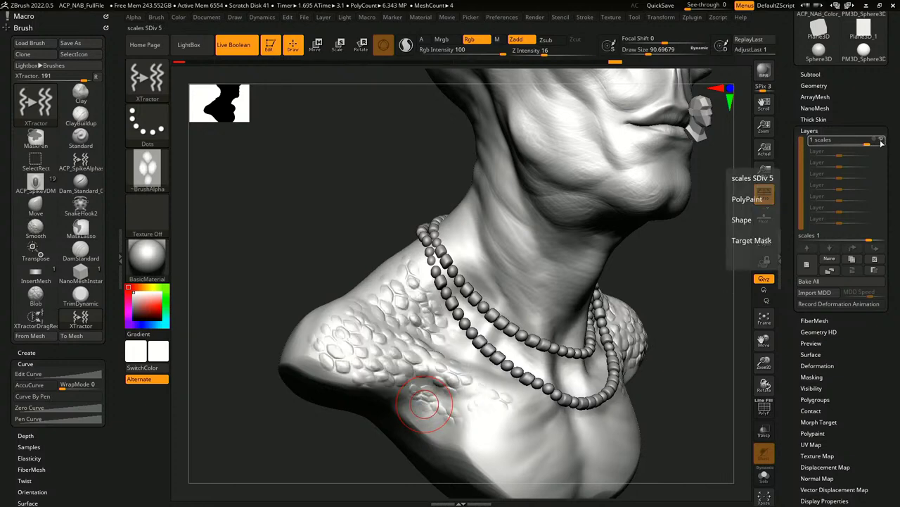
click(881, 140)
click(882, 140)
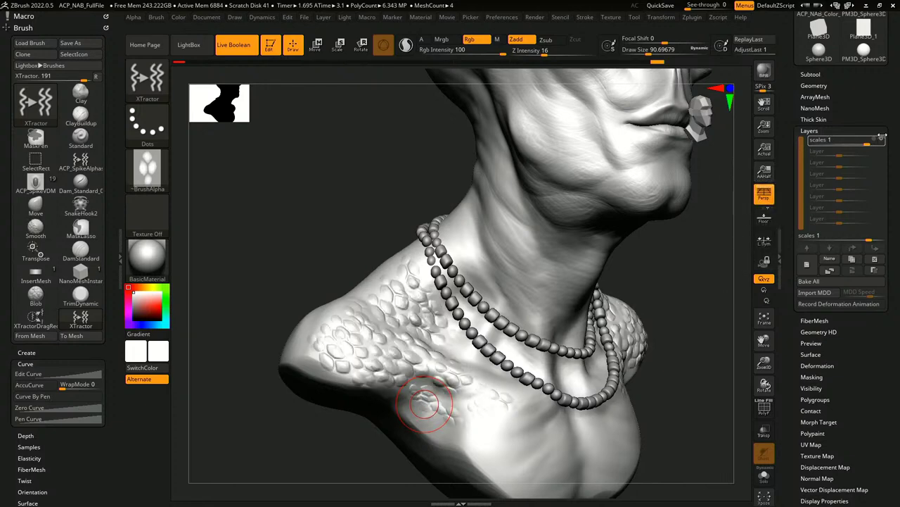
Step: Try the scales layer at a negative intensity of about -0.79, then bring it back to positive
drag(869, 144, 817, 154)
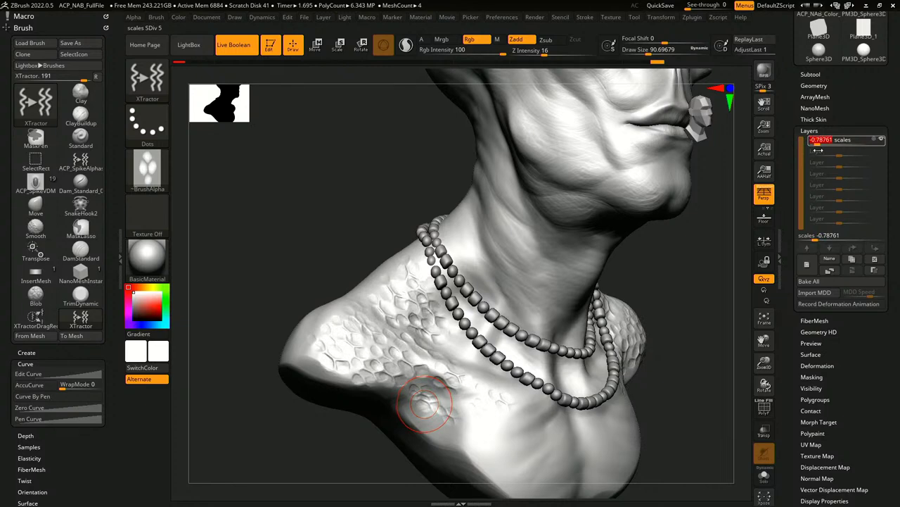
right_click(425, 393)
drag(668, 299, 648, 281)
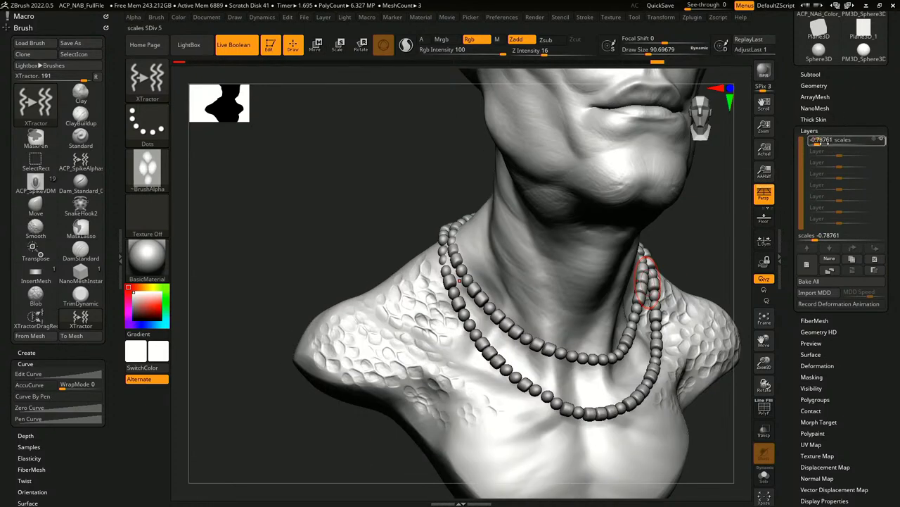
drag(819, 143, 868, 143)
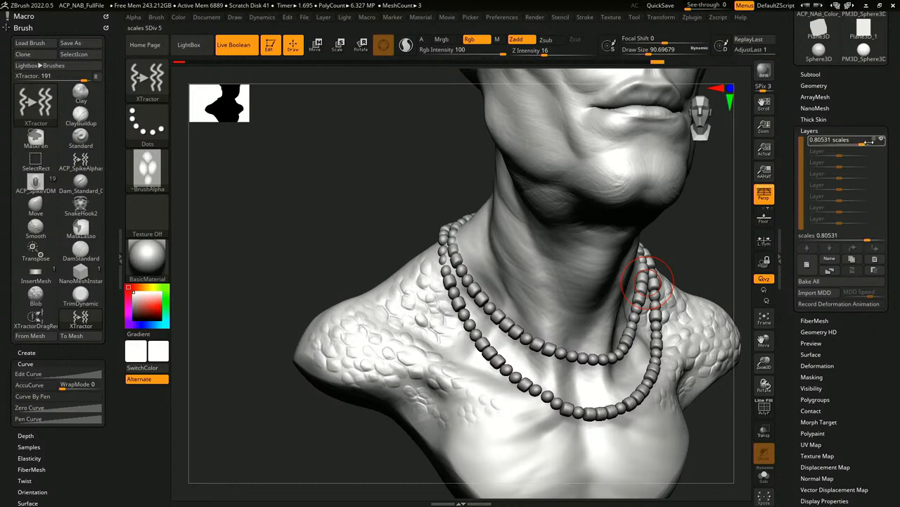
Step: Duplicate the scales layer and hide the lower of the two copies
click(852, 260)
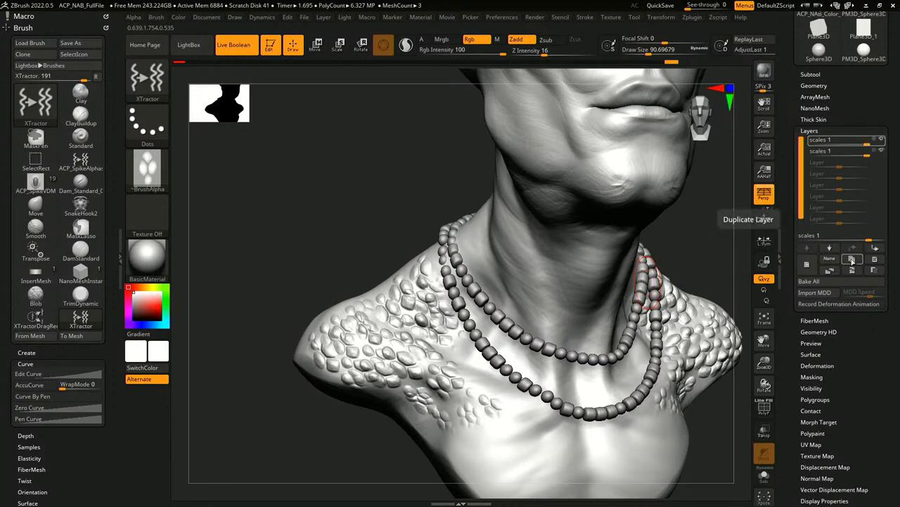
click(838, 151)
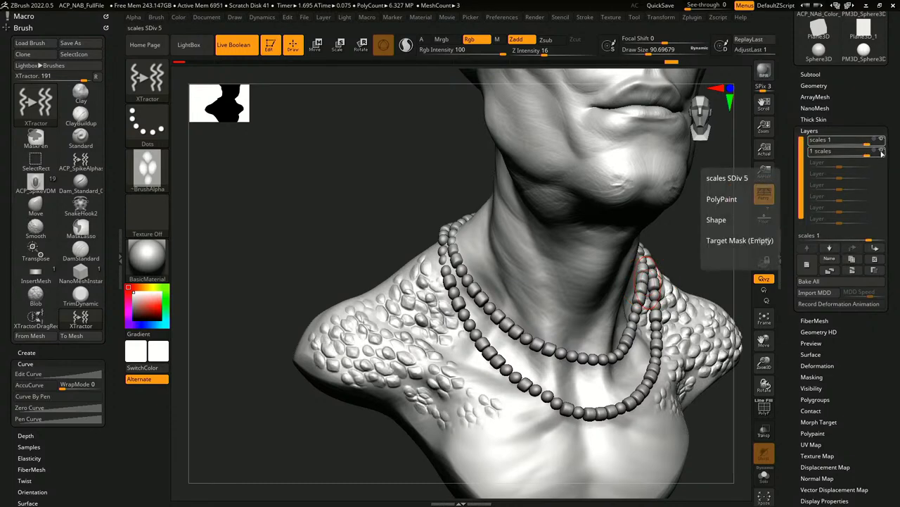
click(882, 150)
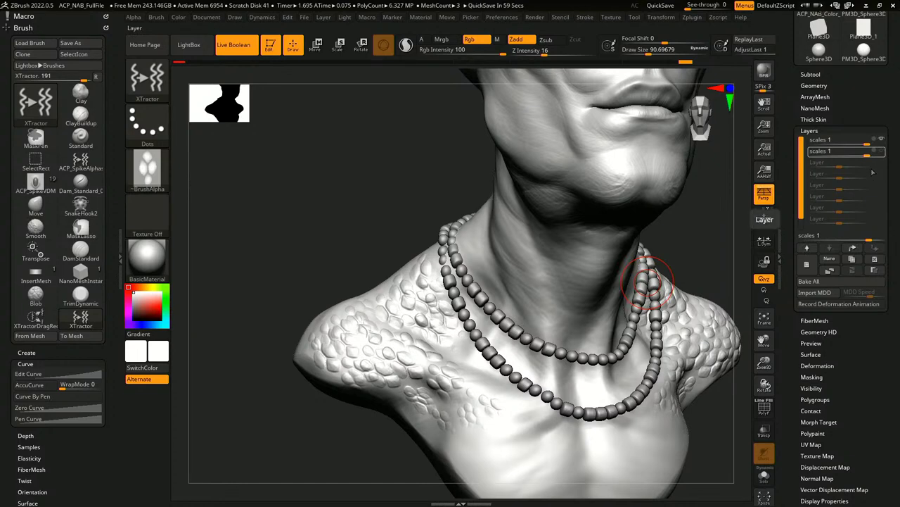
drag(685, 243, 663, 274)
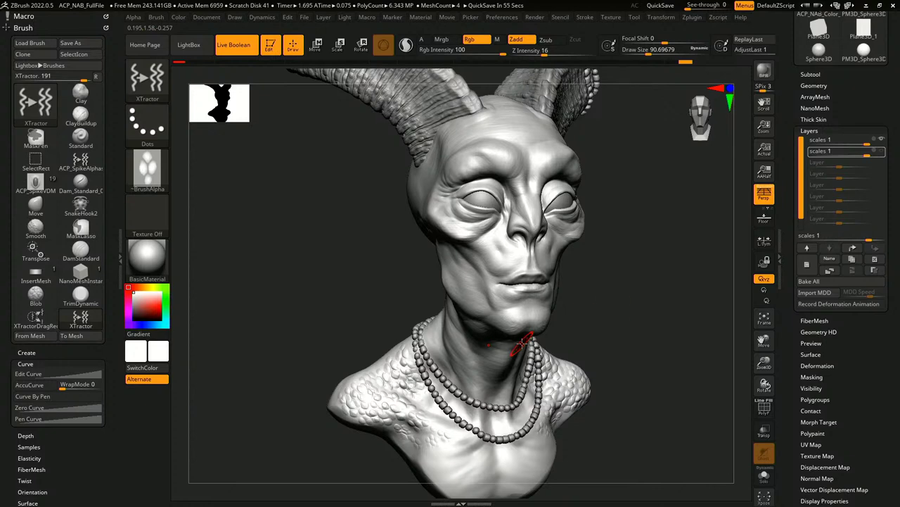
drag(609, 302, 598, 284)
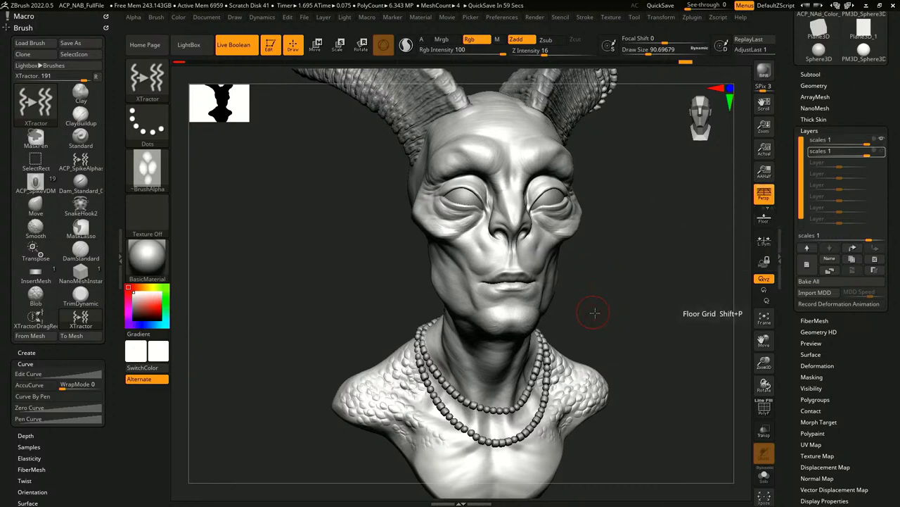
mouse_move(594, 314)
mouse_down()
mouse_move(596, 295)
mouse_move(635, 308)
mouse_move(669, 290)
mouse_up()
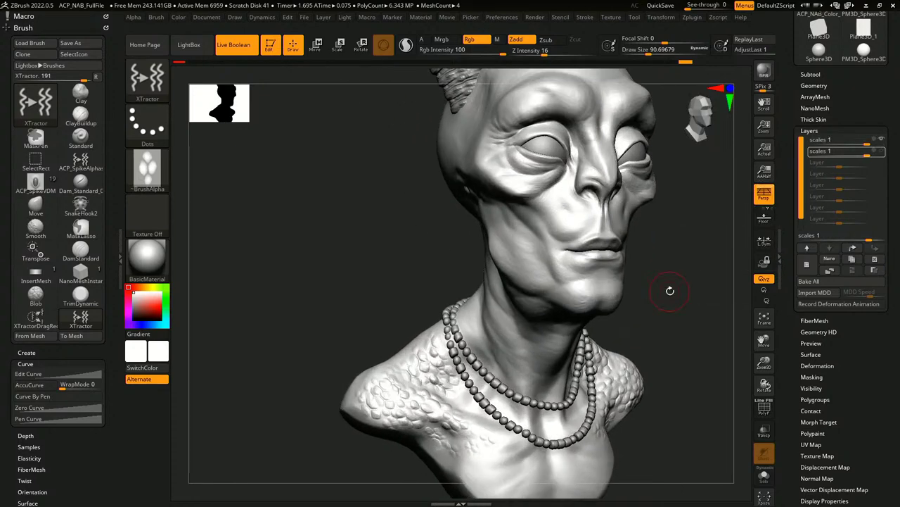
Step: Record on the upper scales layer and paint scales below the eye and across the cheek and jaw, undoing and repainting stray strokes
click(876, 141)
drag(652, 257, 669, 248)
mouse_move(510, 166)
mouse_down()
mouse_move(566, 186)
mouse_move(528, 201)
mouse_move(566, 228)
mouse_move(584, 274)
mouse_move(574, 270)
mouse_up()
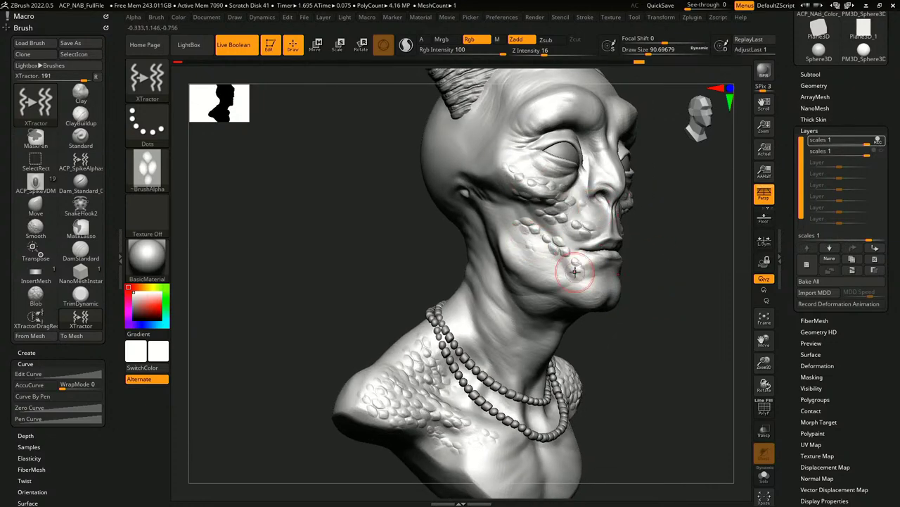
key(ctrl+z)
key(ctrl+z)
key(ctrl+z)
mouse_move(538, 210)
mouse_down()
mouse_move(570, 239)
mouse_move(569, 268)
mouse_move(532, 262)
mouse_move(577, 284)
mouse_up()
alt+drag(635, 314, 603, 327)
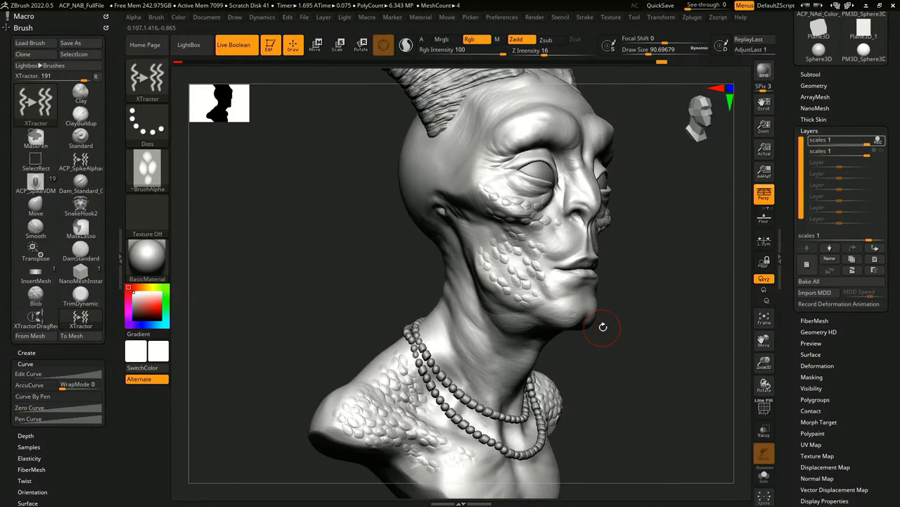
Step: Stop recording on the upper scales layer and hide it to show the bare bust
mouse_move(879, 144)
click(879, 142)
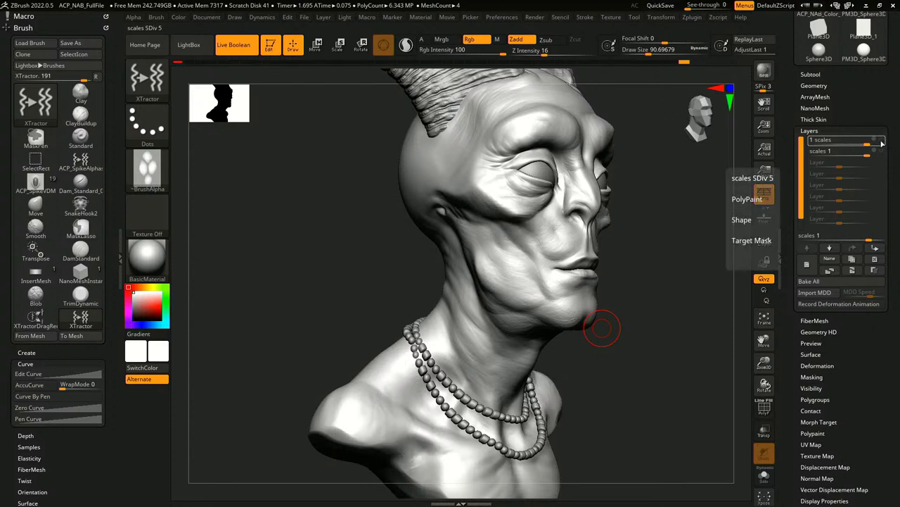
key(space)
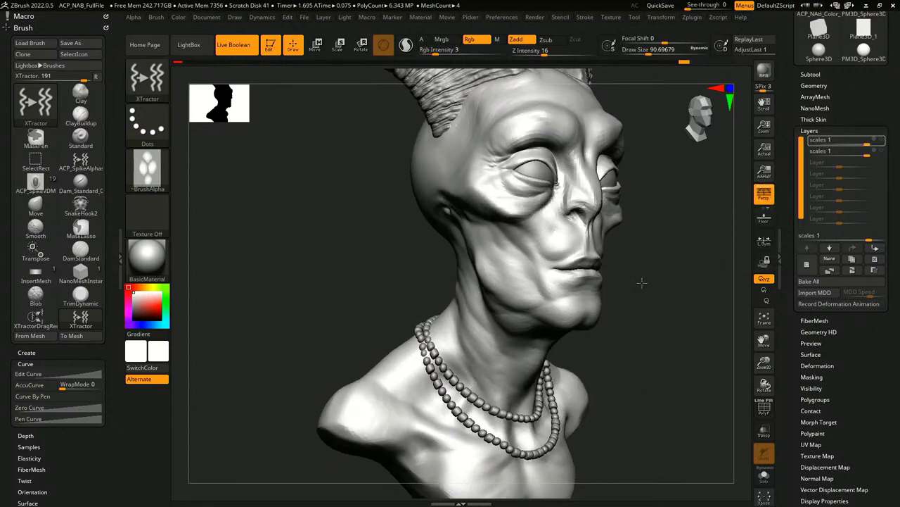
Step: Store a morph target of the bare bust while both scales layers are hidden
drag(641, 283, 631, 285)
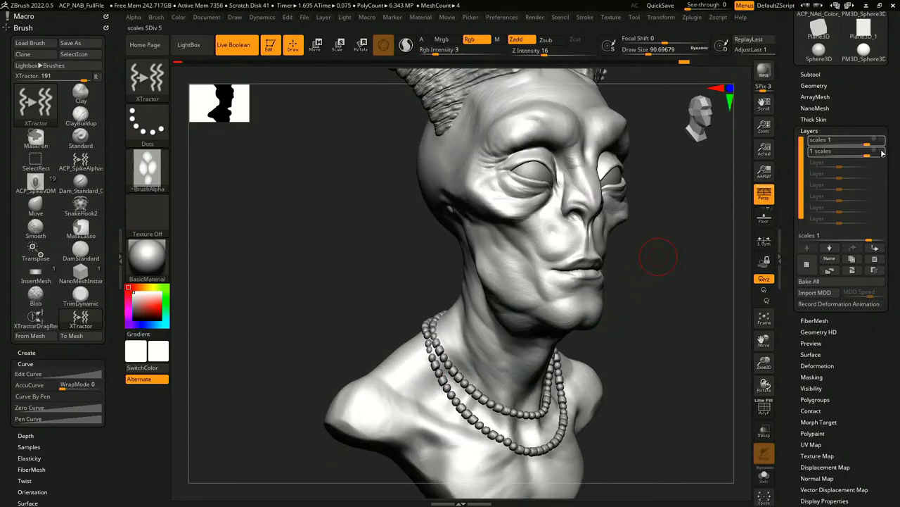
click(845, 421)
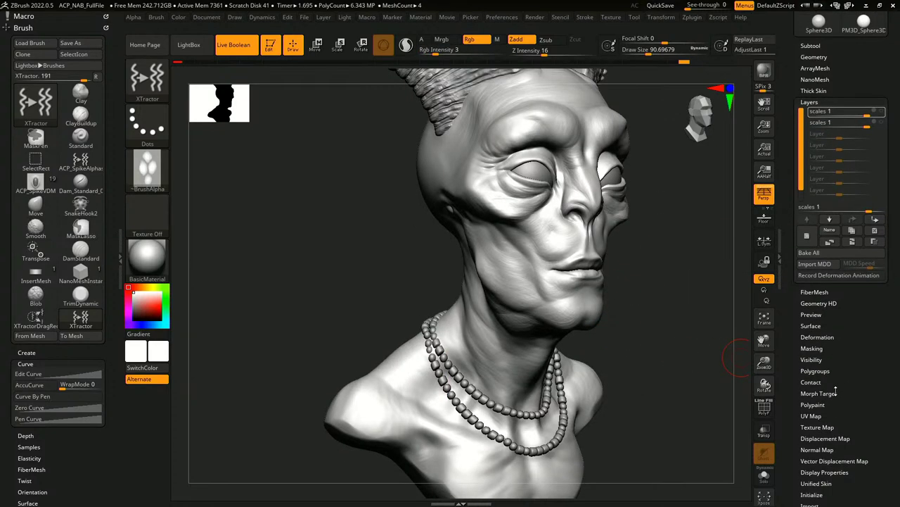
click(831, 239)
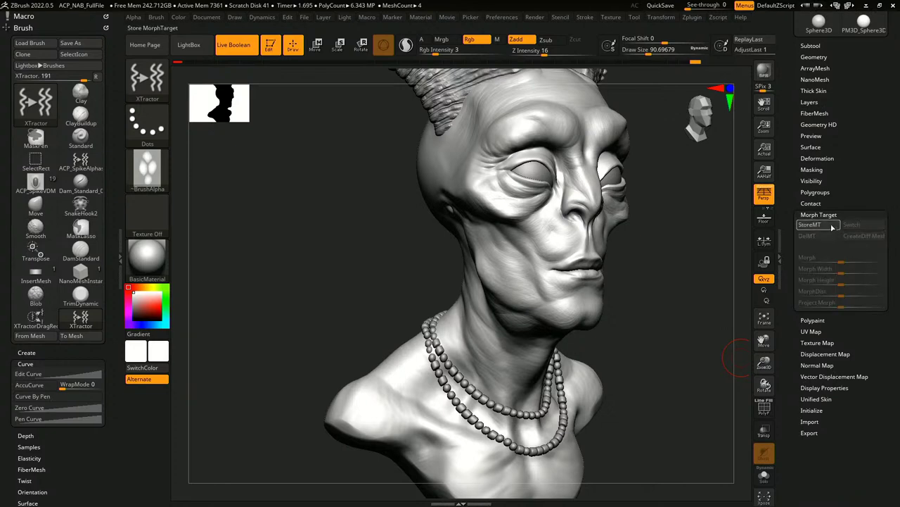
click(833, 226)
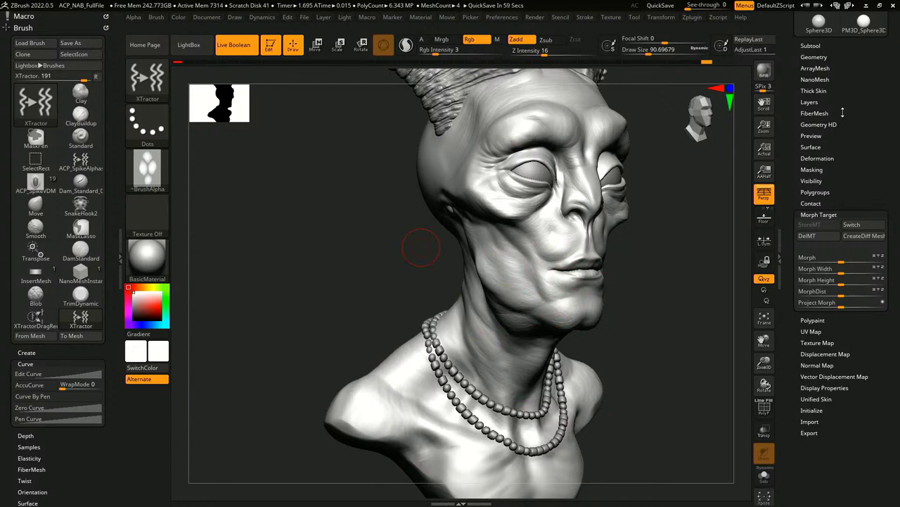
Step: Turn recording back on for the upper scales layer to bring its scales into an editable state
click(810, 102)
click(879, 112)
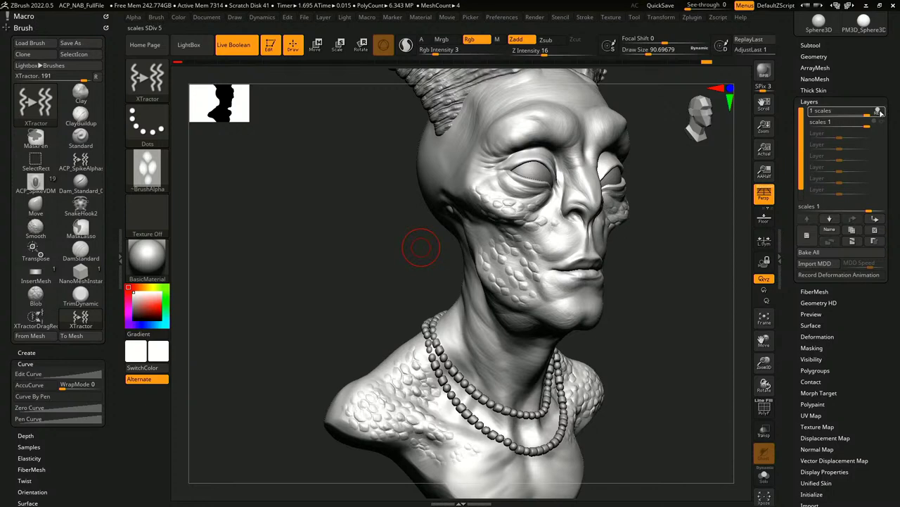
drag(629, 297, 634, 278)
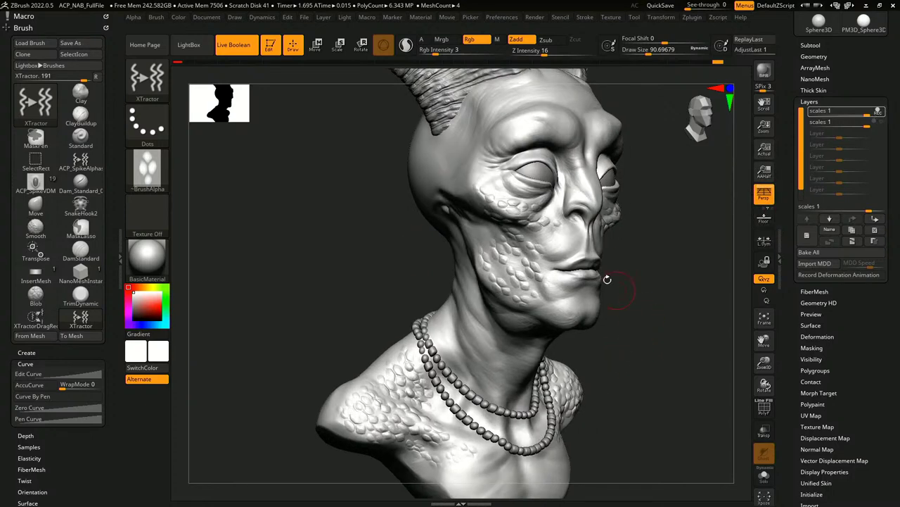
Step: Choose the Morph brush, reduce its draw size to about 59, and erase the shoulder scales beside the necklace
key(b)
key(m)
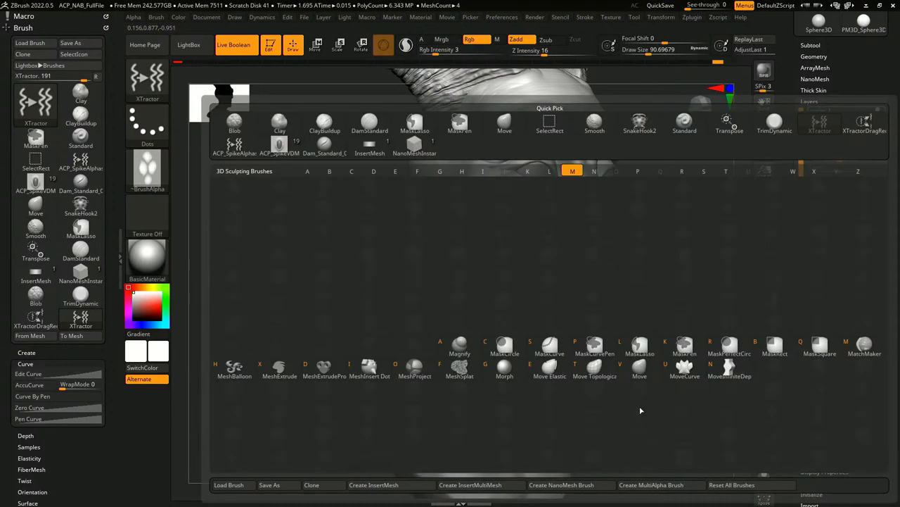
click(506, 369)
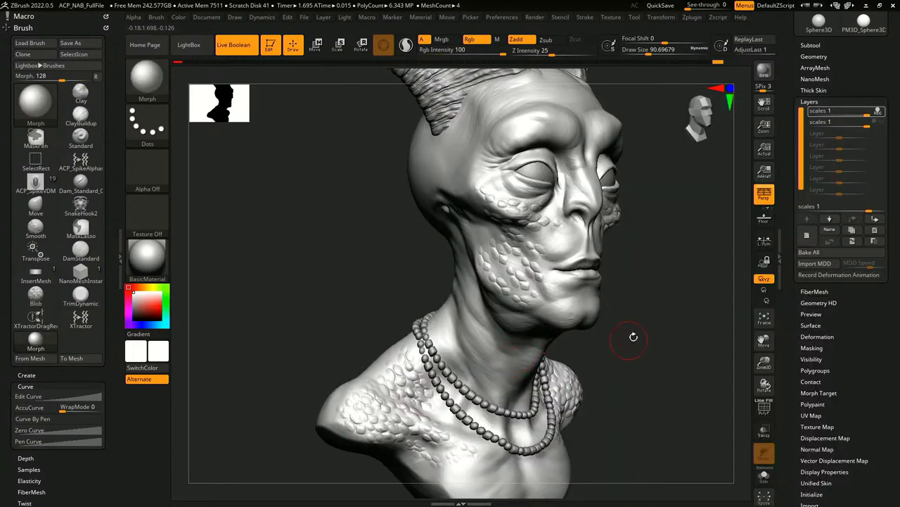
alt+drag(634, 337, 597, 346)
alt+drag(653, 363, 673, 256)
alt+drag(376, 235, 424, 123)
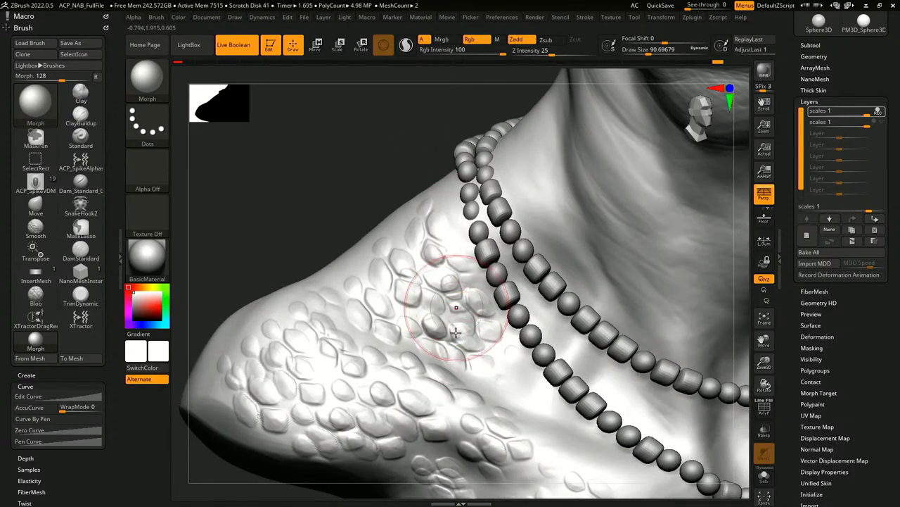
key([)
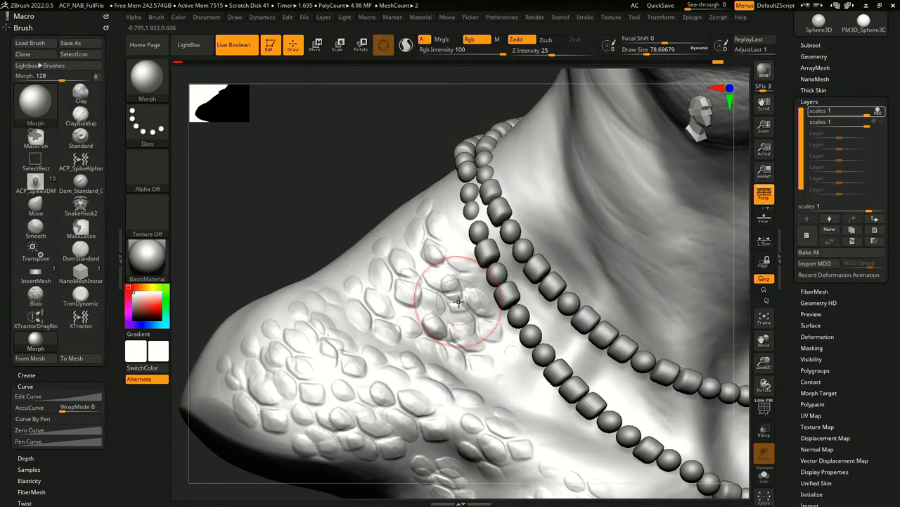
key([)
key([)
mouse_move(462, 259)
mouse_down()
mouse_move(459, 303)
mouse_move(482, 344)
mouse_move(446, 368)
mouse_move(440, 336)
mouse_move(450, 292)
mouse_up()
Step: Set the focal shift to -68, shrink the draw size to about 15, and clean up the edges around individual shoulder scales
key(space)
click(457, 299)
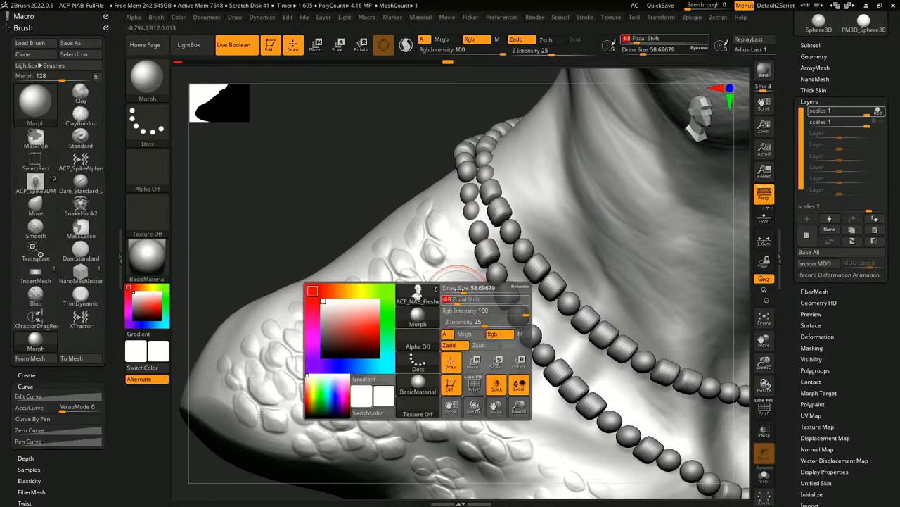
key([)
key([)
key([)
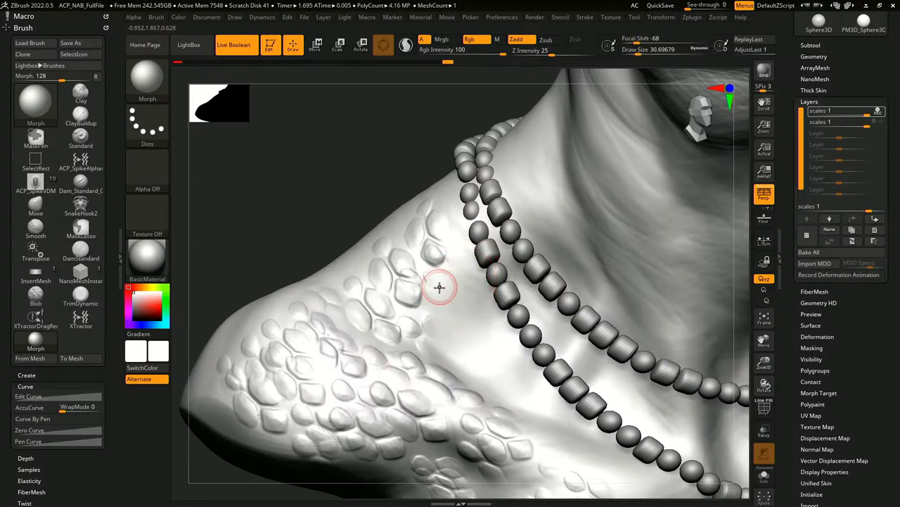
key([)
key([)
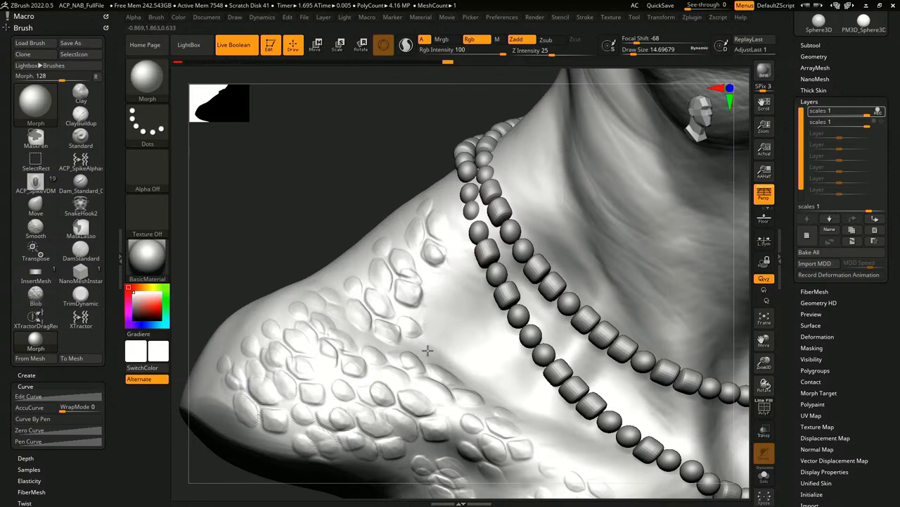
drag(427, 350, 443, 358)
Step: Enlarge the Morph brush to a draw size of about 257 and erase all the scales from the face
alt+drag(354, 185, 289, 108)
alt+drag(667, 236, 604, 341)
key(space)
mouse_move(470, 207)
mouse_down()
mouse_move(485, 207)
mouse_move(490, 328)
mouse_up()
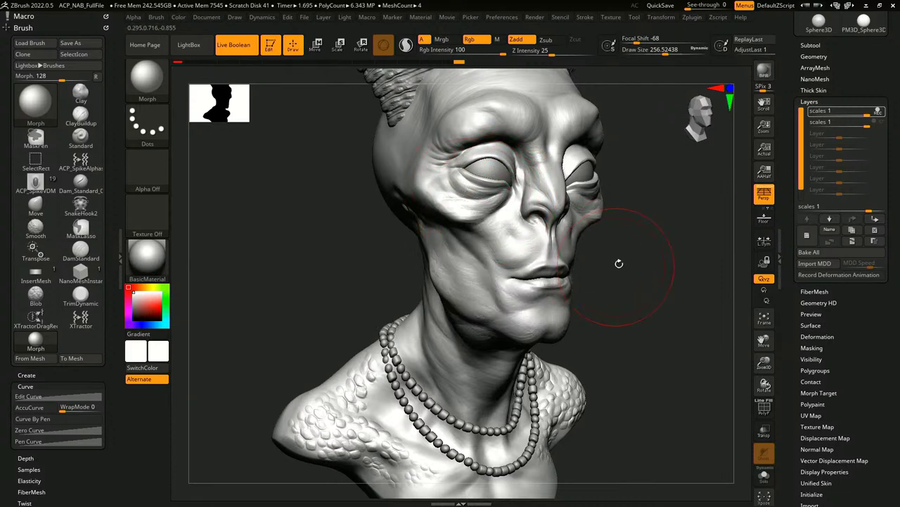
alt+drag(619, 261, 643, 367)
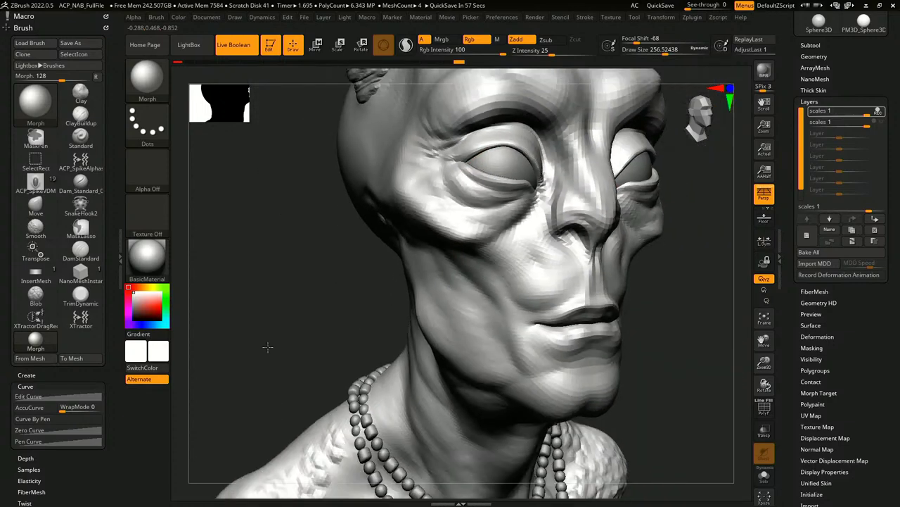
drag(267, 345, 660, 272)
Step: Switch from the bust to the Plane3D_1 tool
click(822, 102)
click(823, 45)
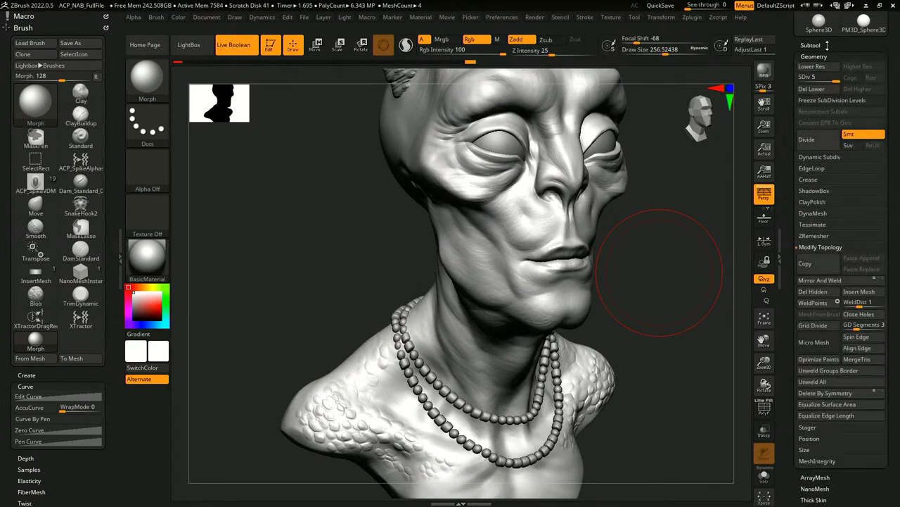
drag(879, 45, 880, 120)
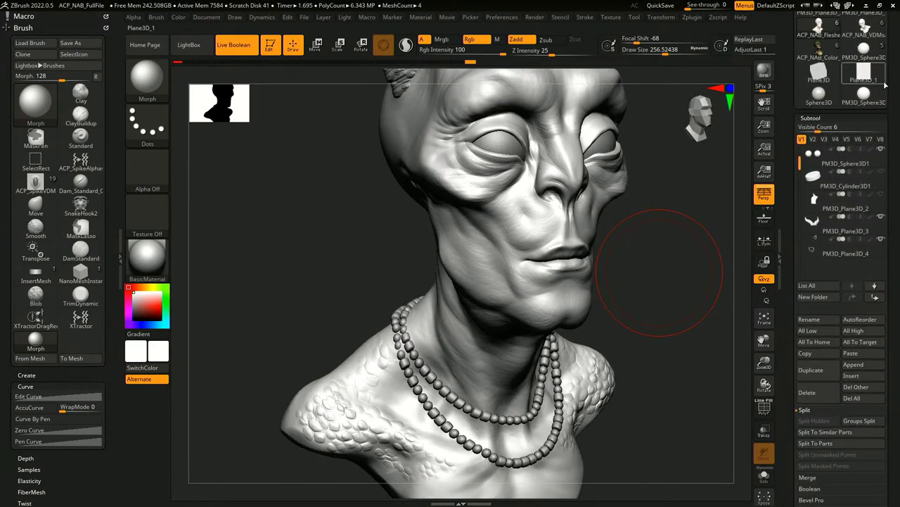
alt+drag(616, 275, 609, 305)
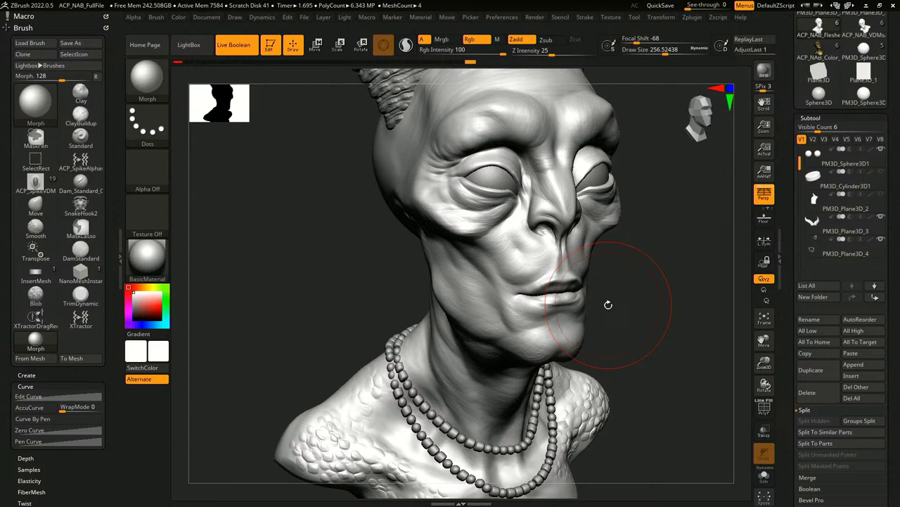
drag(299, 255, 334, 311)
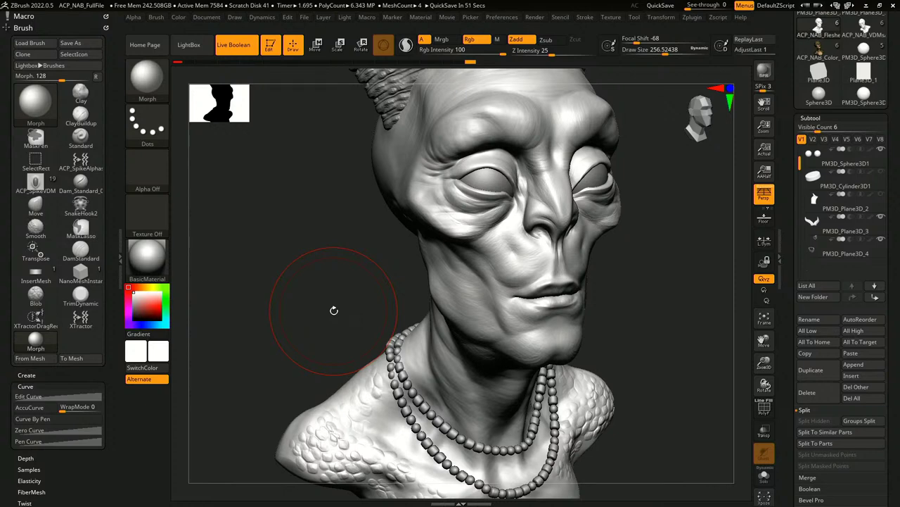
drag(633, 327, 640, 307)
click(864, 72)
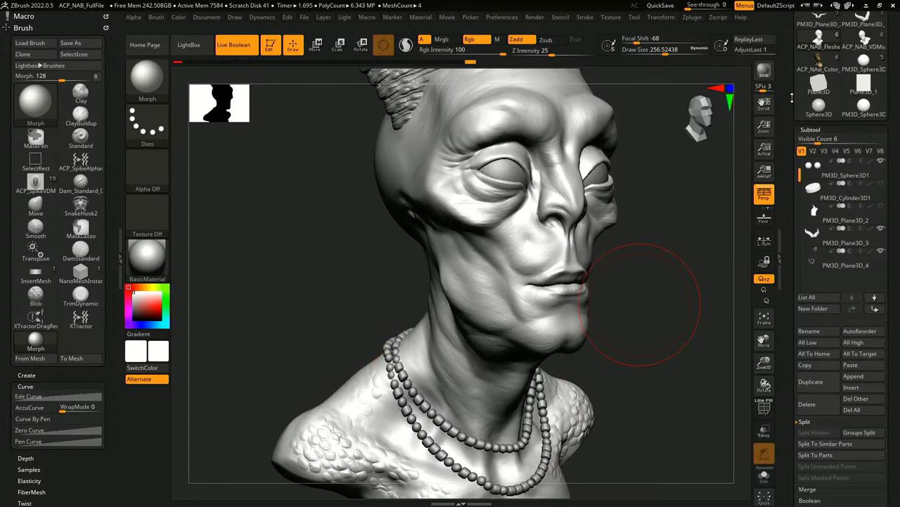
drag(602, 346, 600, 349)
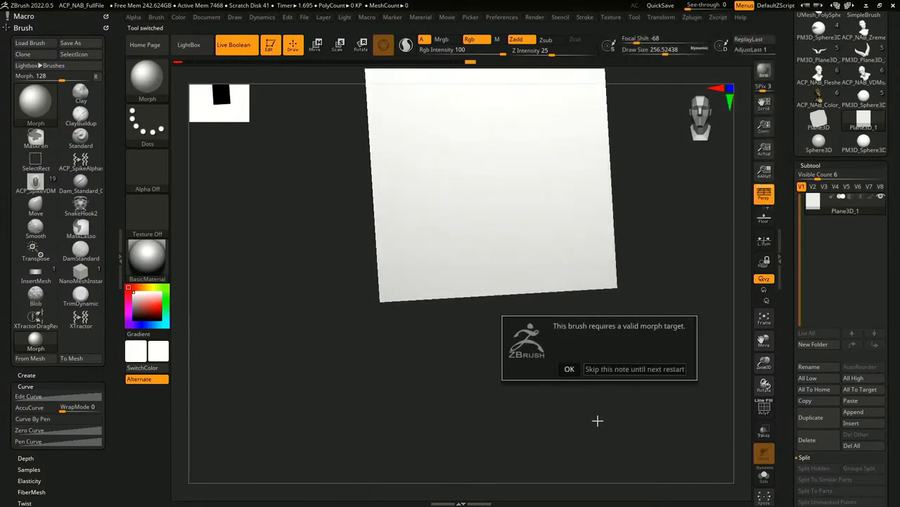
click(563, 373)
Step: Select the Move brush and turn on the polyframe display for the plane
key(b)
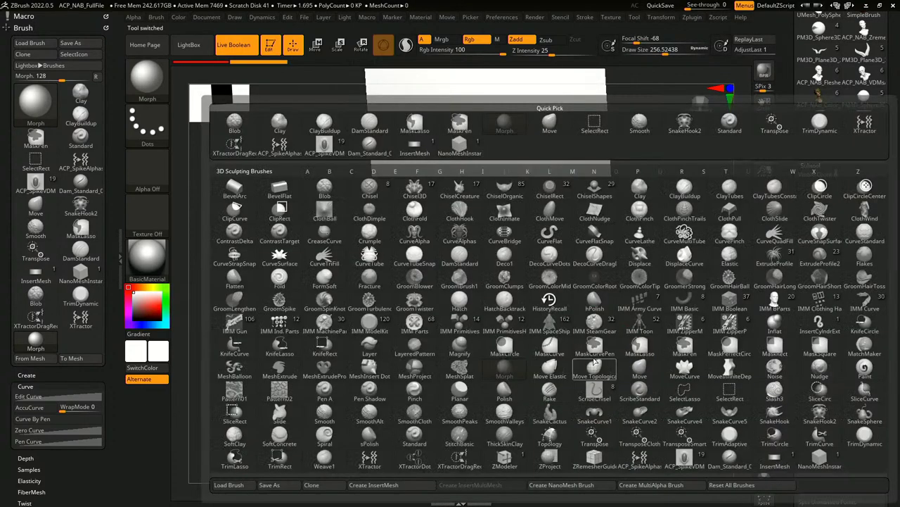
key(m)
key(v)
mouse_move(593, 374)
mouse_down()
mouse_move(603, 388)
mouse_move(612, 362)
mouse_up()
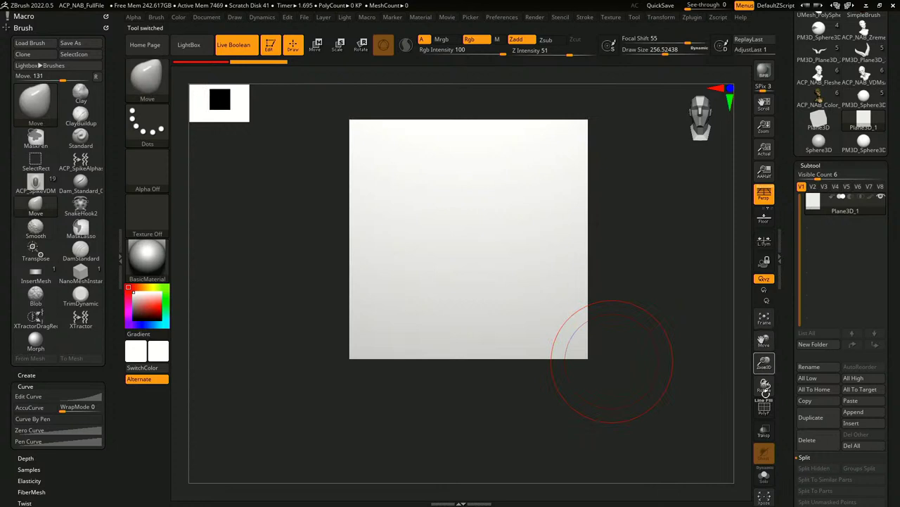
alt+drag(718, 394, 647, 366)
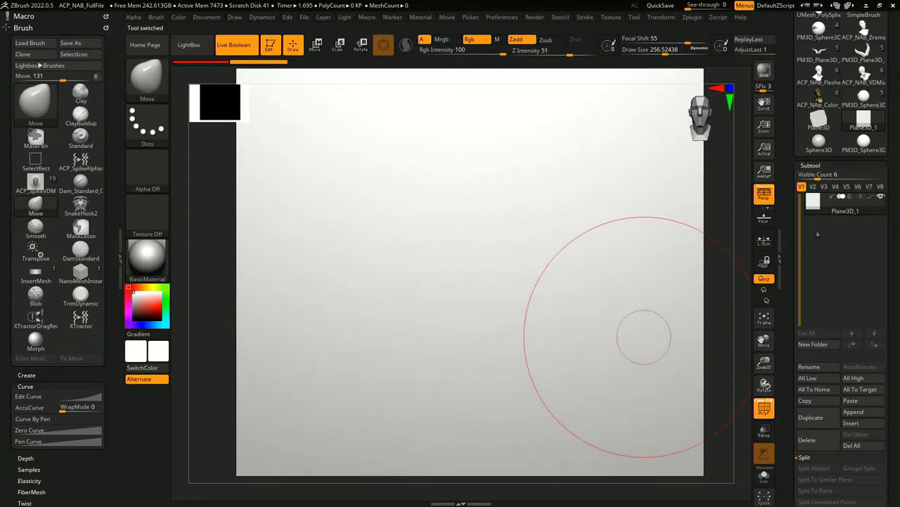
mouse_move(709, 303)
mouse_down()
mouse_move(717, 301)
mouse_move(708, 321)
mouse_move(725, 326)
mouse_move(708, 301)
mouse_up()
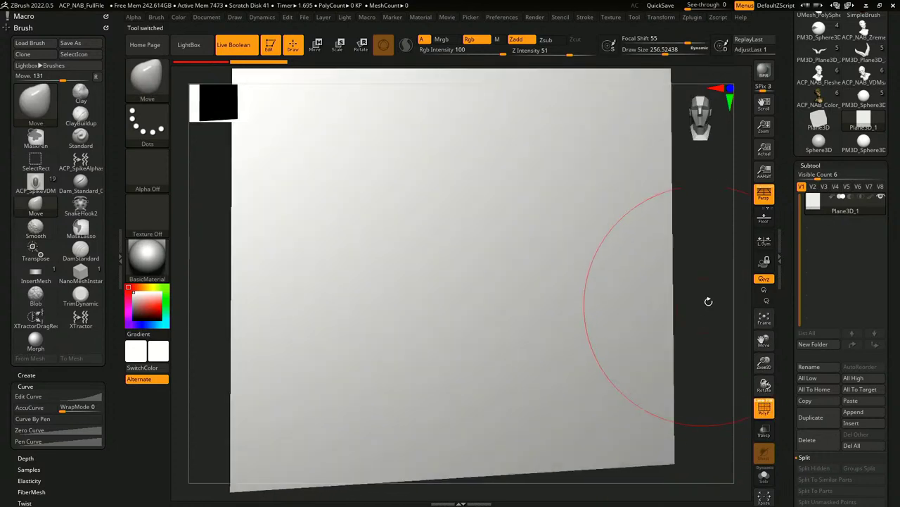
Step: Convert the plane to a PolyMesh3D and turn off the polyframe display
scroll(818, 425, down, 5)
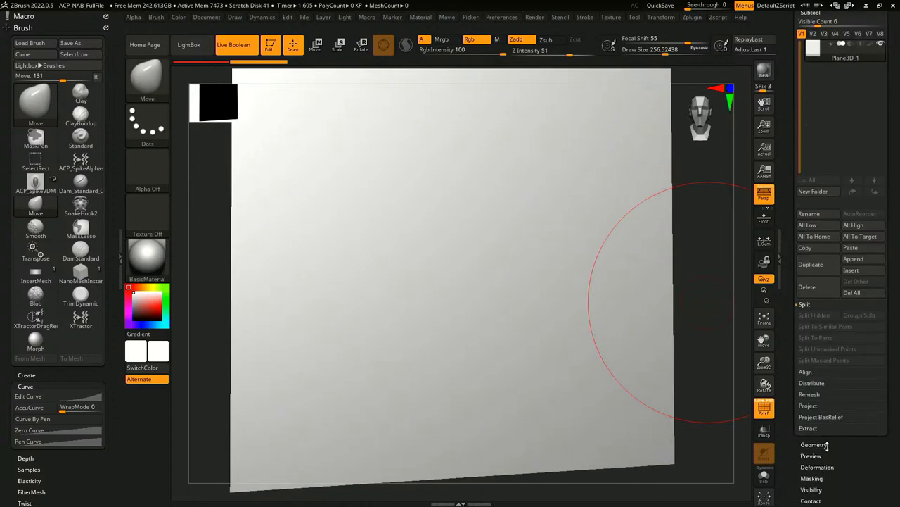
click(814, 445)
drag(707, 382, 418, 311)
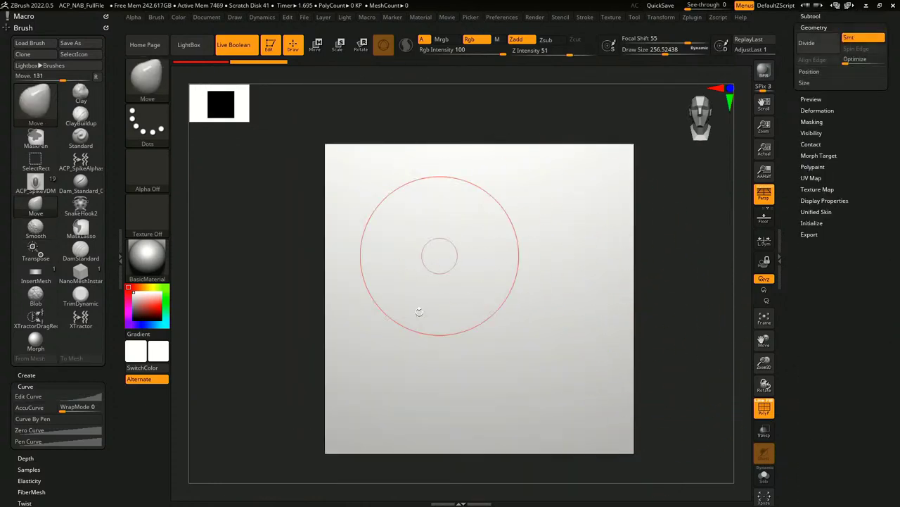
scroll(879, 94, up, 10)
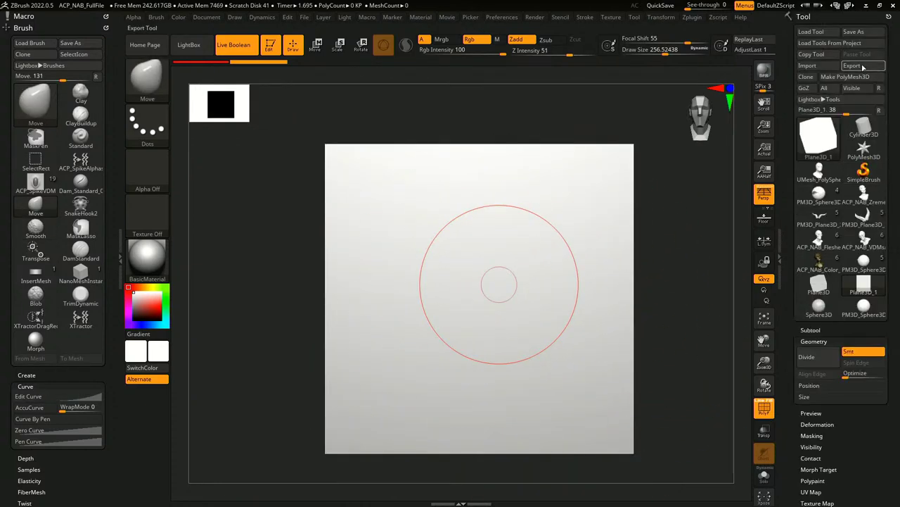
click(845, 77)
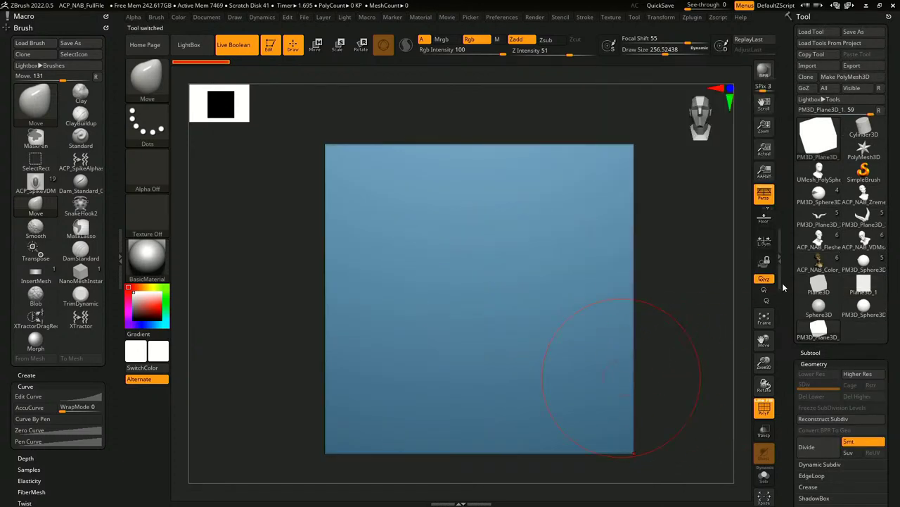
click(765, 408)
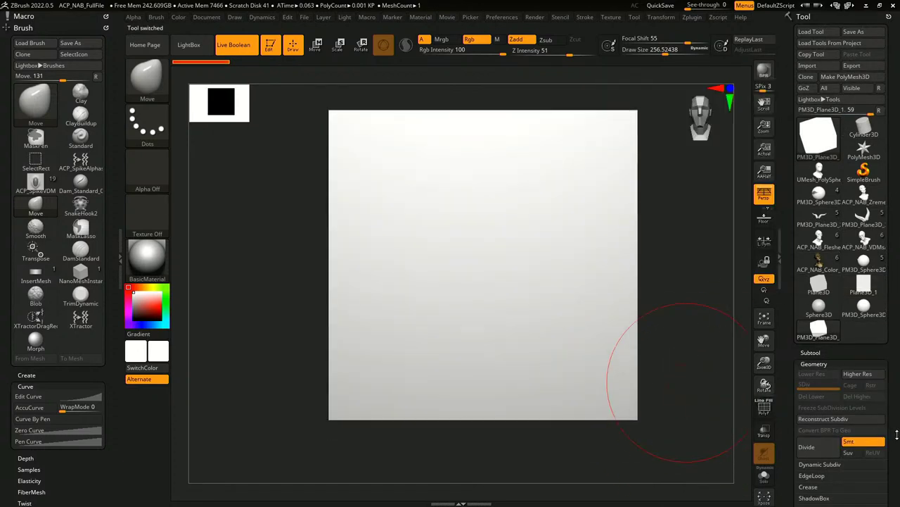
Step: Try subdividing the plane to level 3 with smoothing on, and undo the divisions
scroll(816, 364, down, 3)
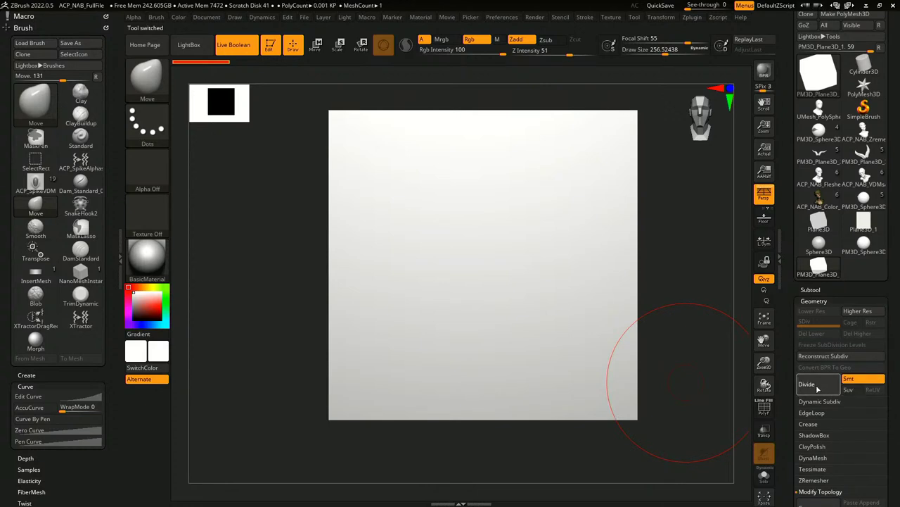
click(818, 387)
click(818, 387)
key(ctrl)
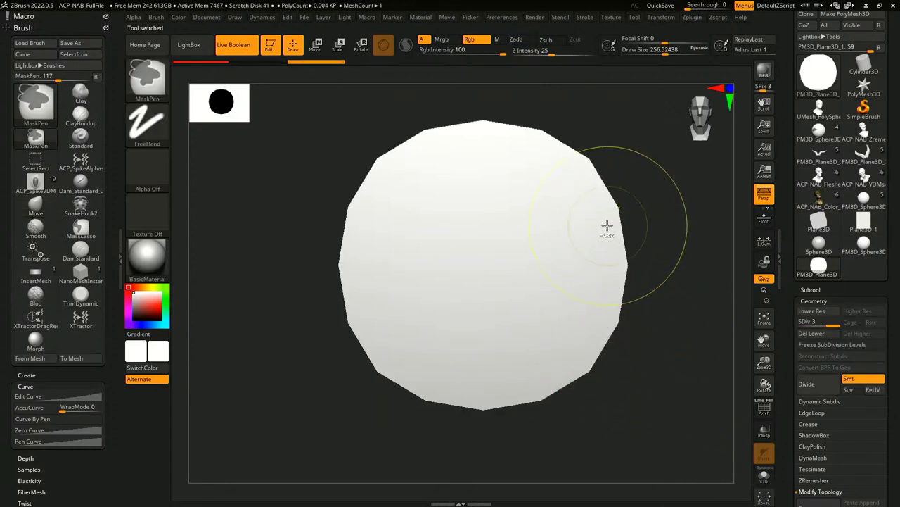
key(ctrl+z)
key(ctrl+z)
Step: Turn off subdivision smoothing, divide the plane up to level 4, and show its polyframe
click(862, 380)
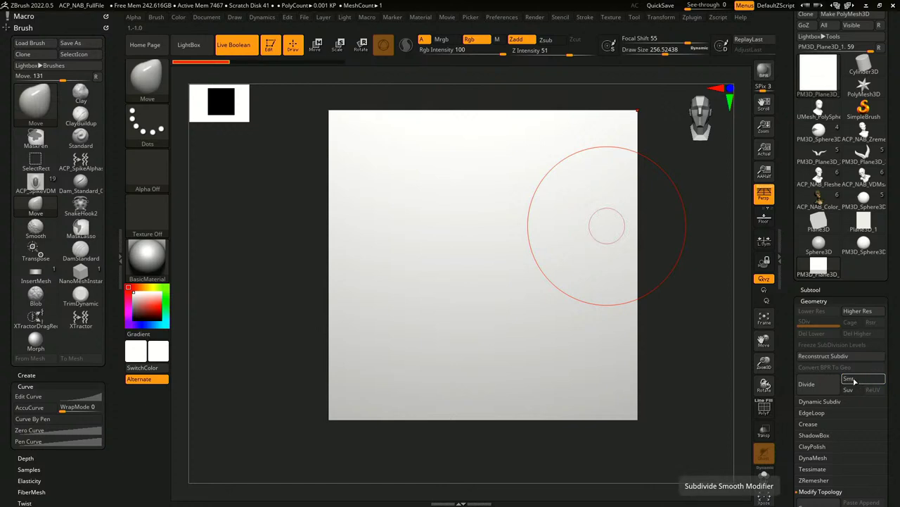
click(824, 387)
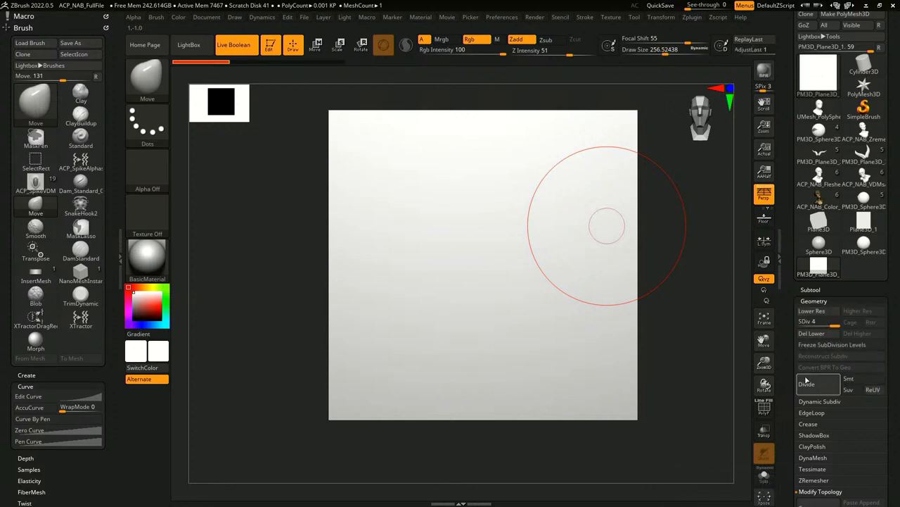
click(764, 410)
click(765, 412)
click(765, 413)
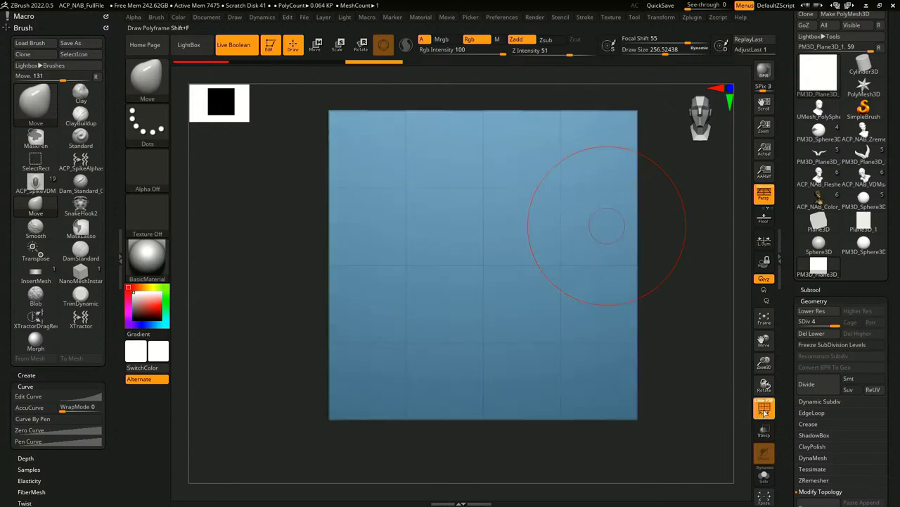
Step: Divide the flat plane without smoothing up to subdivision level 8
click(817, 385)
click(817, 385)
click(818, 385)
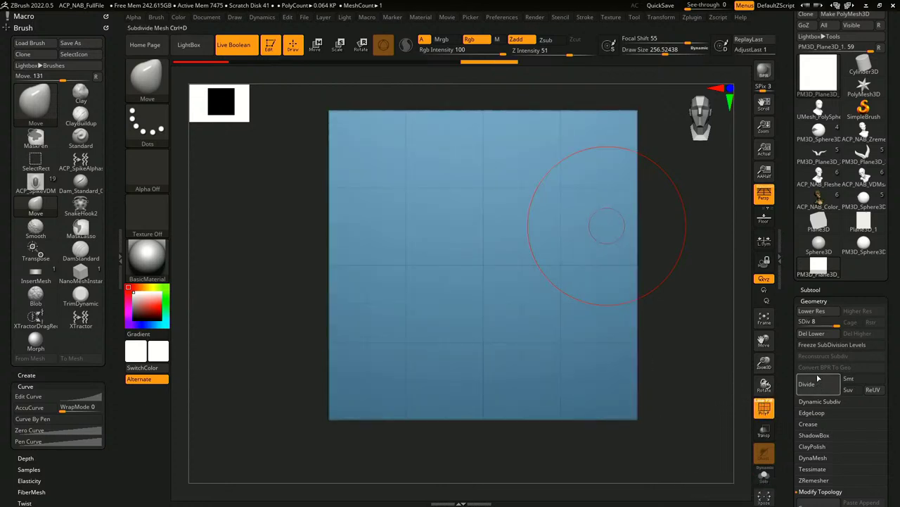
drag(660, 393, 715, 392)
Step: Try pulling the plane's surface with the Move brush, undo the change, and return to a straight front view
mouse_move(499, 284)
mouse_down()
mouse_move(618, 292)
mouse_move(640, 408)
mouse_move(639, 261)
mouse_up()
key(ctrl+z)
alt+drag(649, 332, 654, 310)
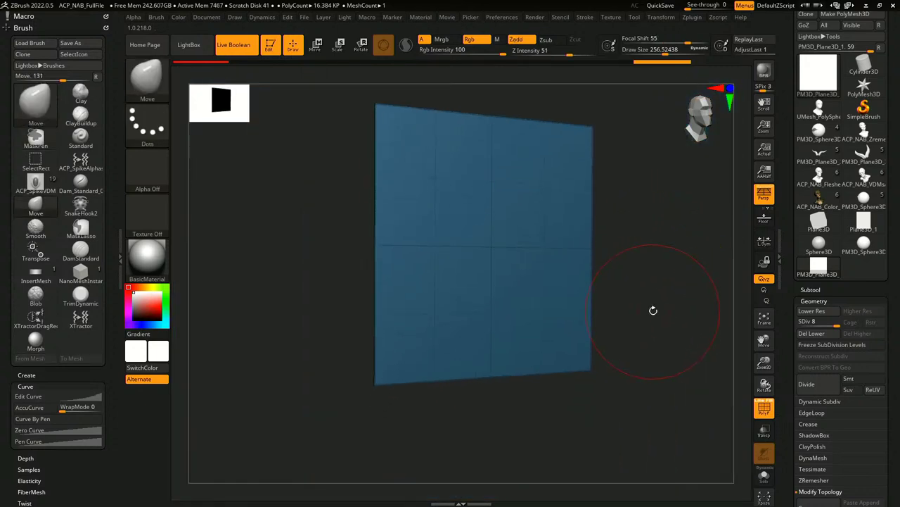
key(ctrl+z)
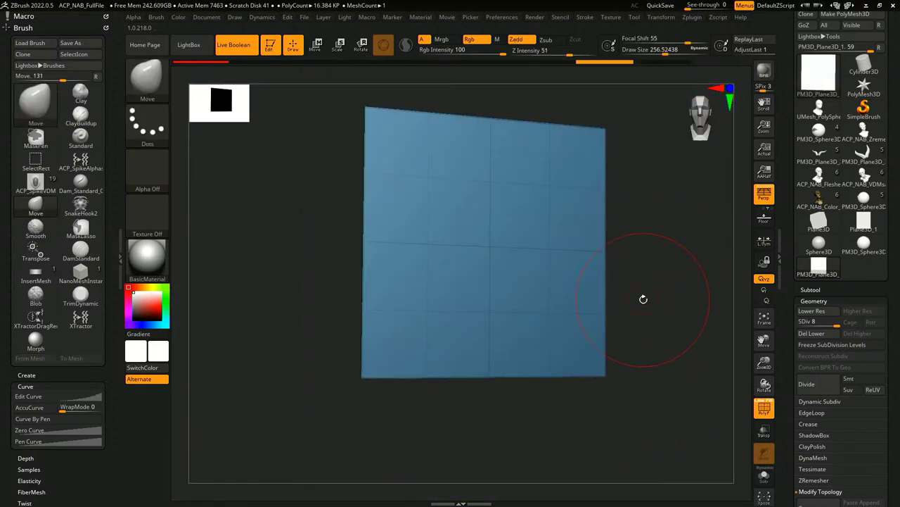
drag(643, 299, 630, 297)
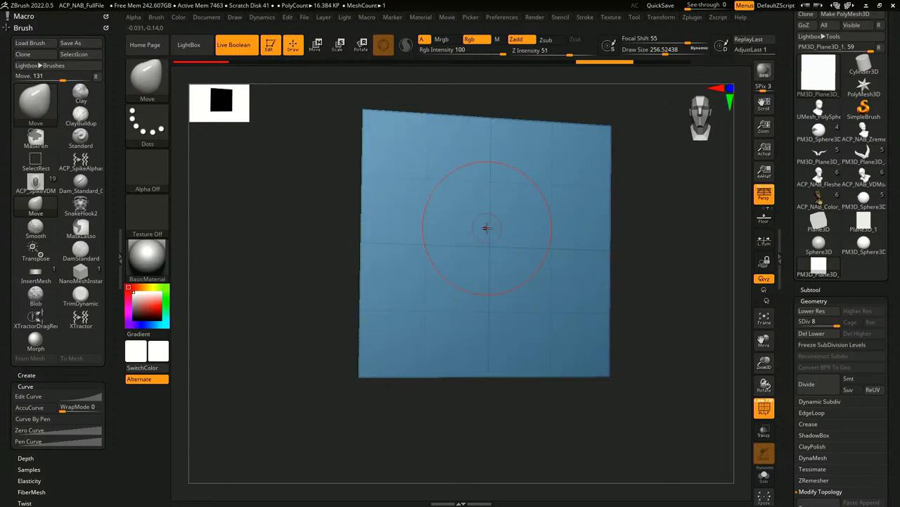
shift+drag(615, 296, 601, 289)
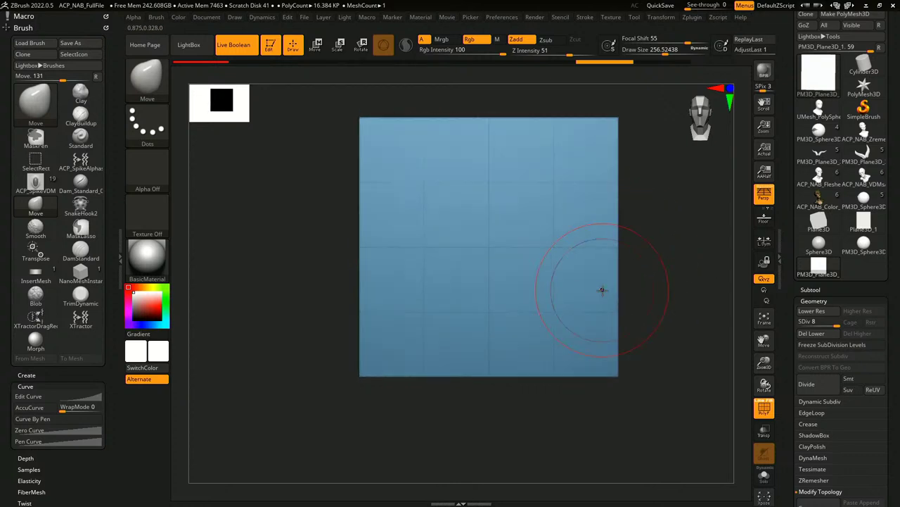
Step: Mask a rounded oval in the middle of the plane at a draw size of about 187 and invert the mask
key(space)
mouse_move(483, 233)
ctrl+mouse_down()
mouse_move(493, 235)
mouse_move(495, 257)
mouse_move(499, 233)
mouse_move(491, 260)
mouse_move(489, 219)
ctrl+mouse_up()
key(ctrl+z)
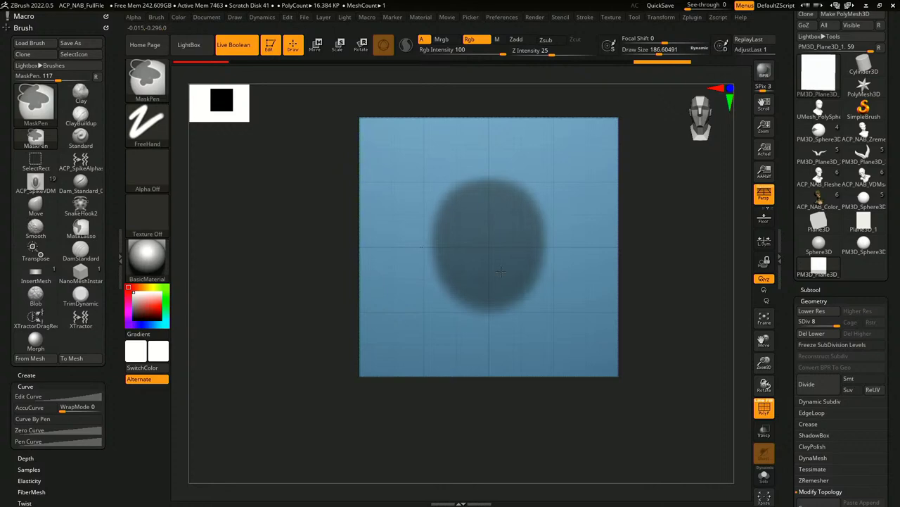
ctrl+click(651, 271)
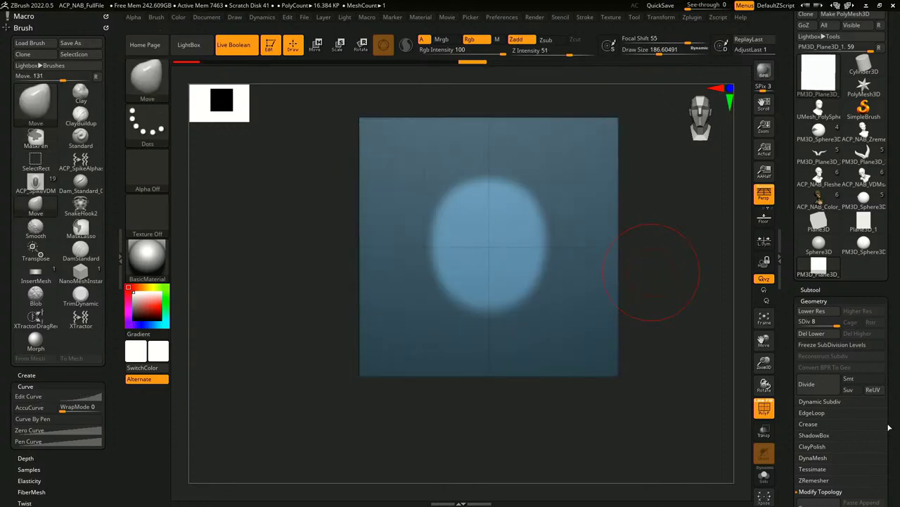
Step: Apply an Inflate deformation of 16 to the unmasked oval
scroll(849, 435, down, 5)
click(836, 430)
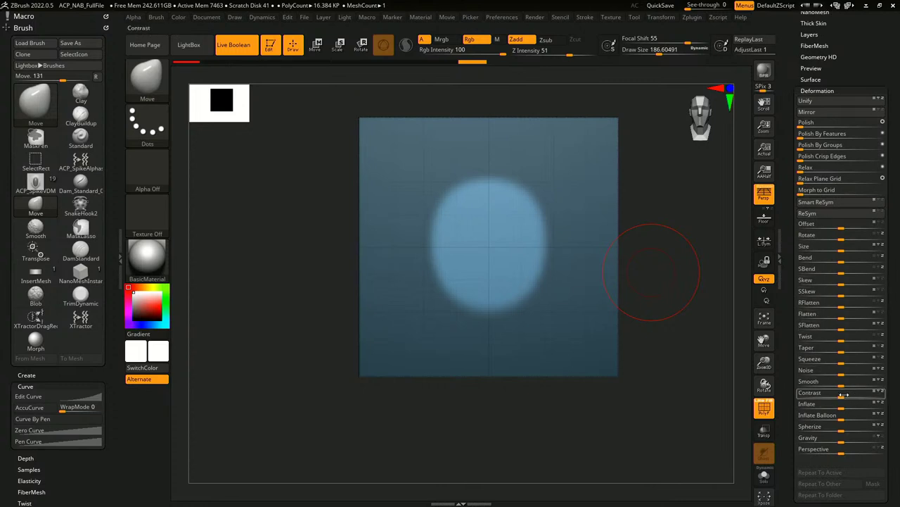
drag(842, 416, 849, 407)
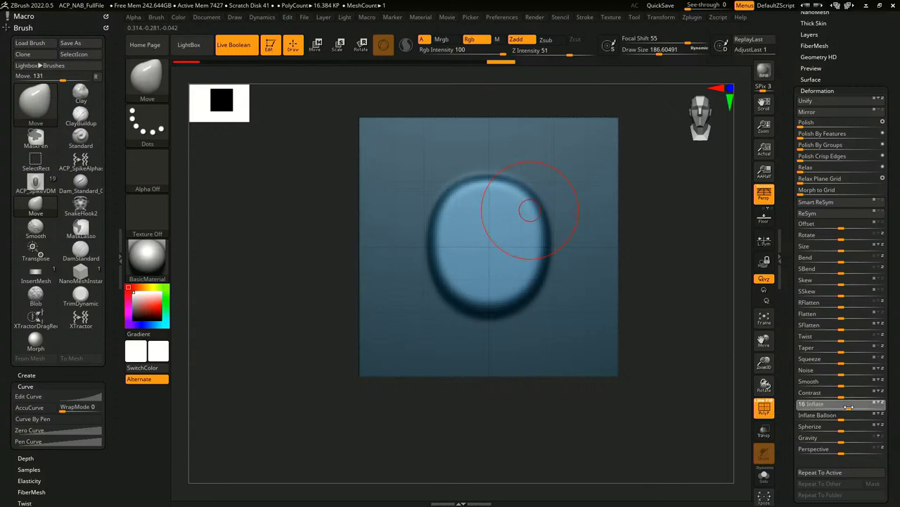
Step: Pull the raised oval outward and down into a spike with SnakeHook2 at draw size about 311, and smooth its base
mouse_move(671, 433)
mouse_down()
mouse_move(652, 454)
mouse_move(649, 416)
mouse_up()
key(b)
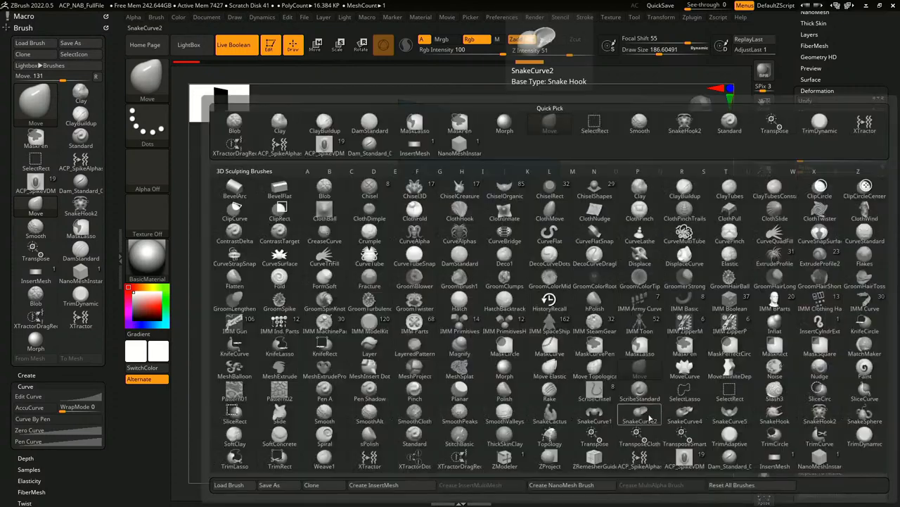
click(648, 416)
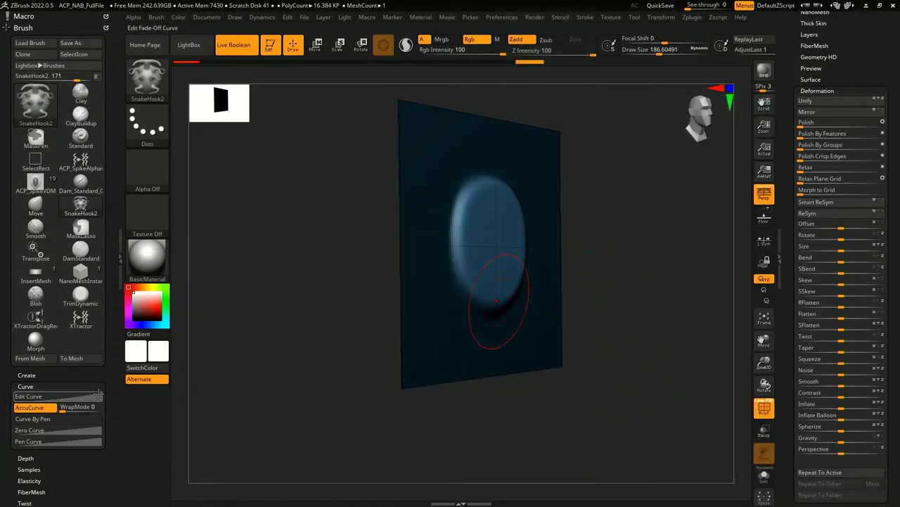
key(space)
mouse_move(605, 261)
mouse_down()
mouse_move(629, 247)
mouse_move(497, 244)
mouse_move(581, 298)
mouse_move(598, 325)
mouse_up()
drag(620, 309, 639, 286)
mouse_move(508, 215)
mouse_down()
mouse_move(552, 245)
mouse_move(563, 282)
mouse_up()
drag(584, 309, 602, 324)
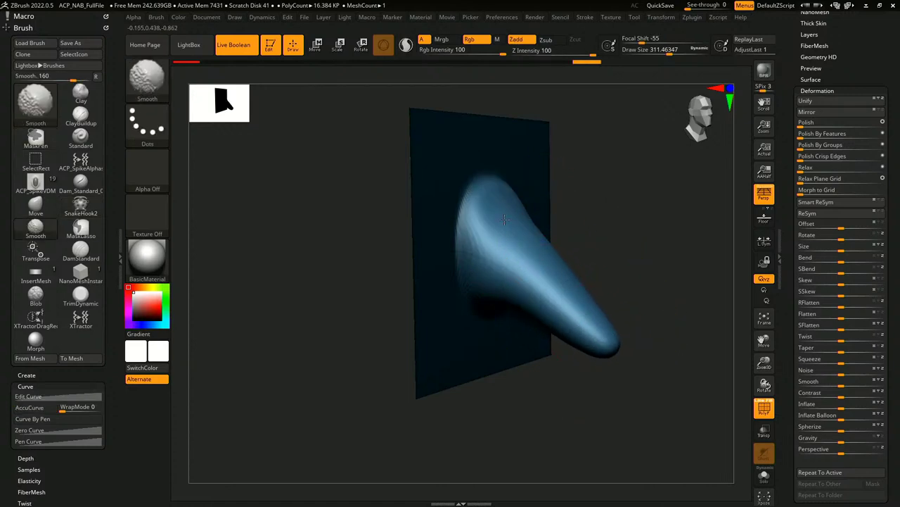
shift+drag(504, 220, 517, 232)
Step: Arch the spike's upper profile and widen its lower sides with the Move brush
mouse_move(591, 237)
mouse_down()
mouse_move(605, 230)
mouse_move(597, 240)
mouse_up()
key(b)
key(m)
key(v)
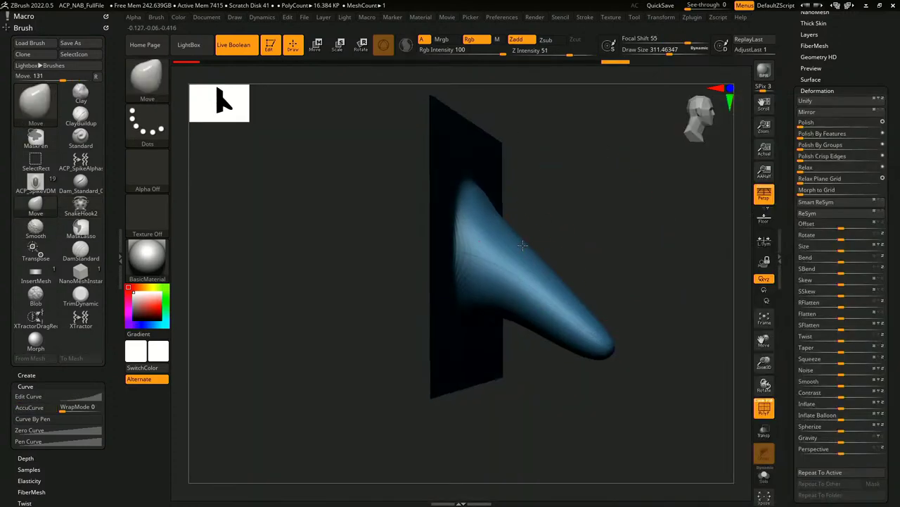
mouse_move(523, 244)
mouse_down()
mouse_move(539, 225)
mouse_move(587, 298)
mouse_move(593, 294)
mouse_up()
mouse_move(551, 251)
mouse_down()
mouse_move(558, 244)
mouse_move(533, 215)
mouse_move(493, 232)
mouse_up()
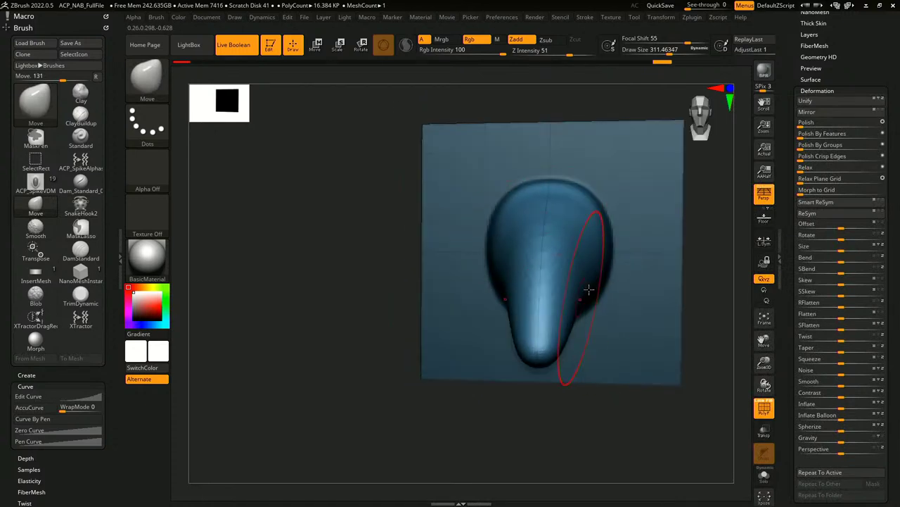
drag(589, 288, 573, 322)
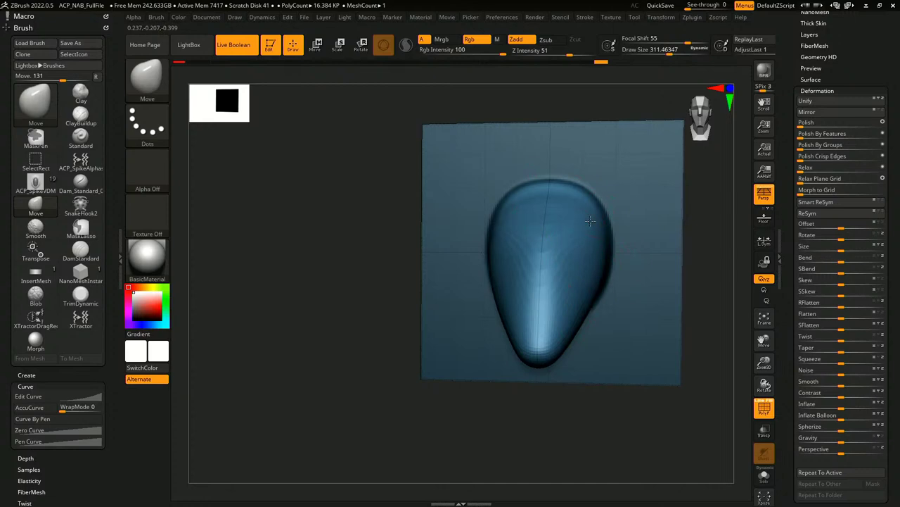
drag(593, 289, 581, 324)
Step: Sharpen the spike's tip and tighten its central ridge with the Pinch brush
drag(619, 421, 585, 426)
key(b)
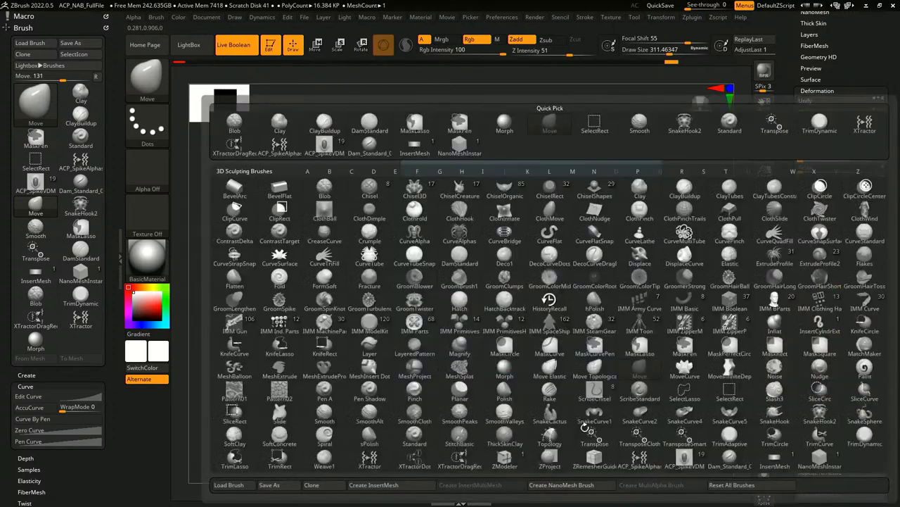
key(p)
key(i)
drag(547, 324, 549, 368)
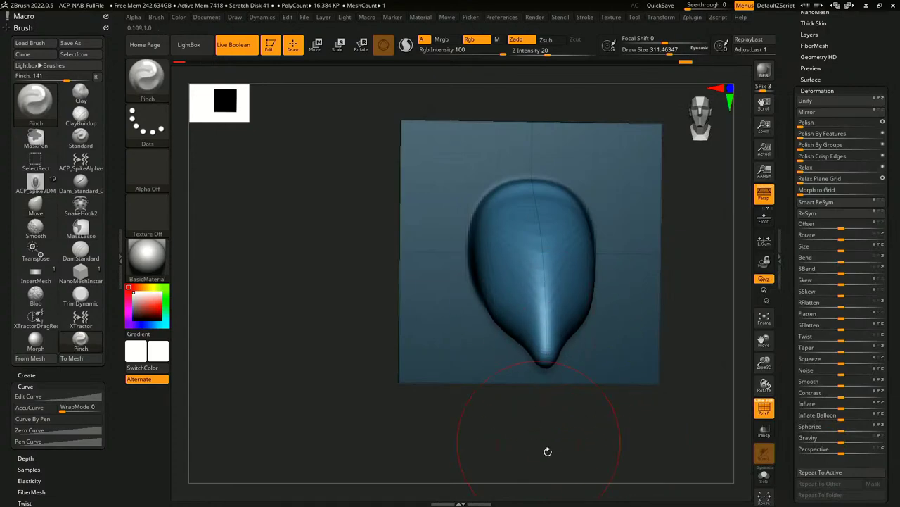
drag(548, 451, 452, 302)
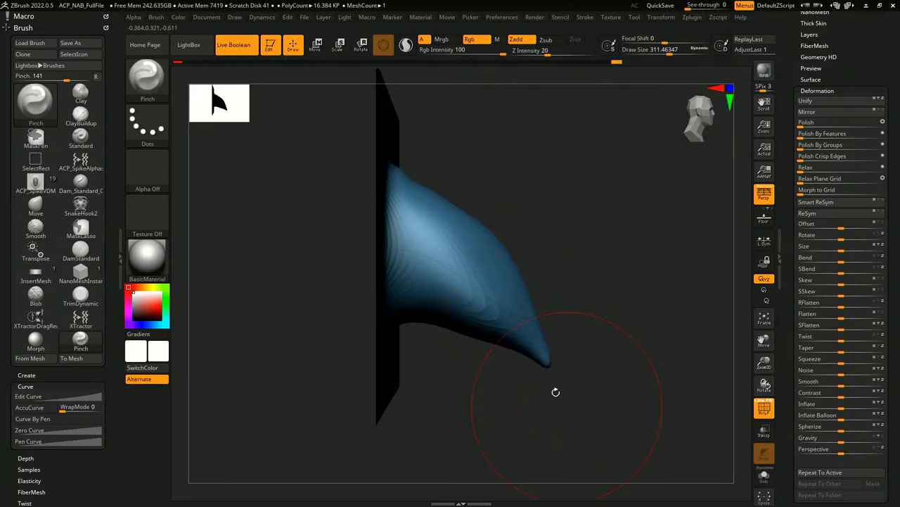
key(shift)
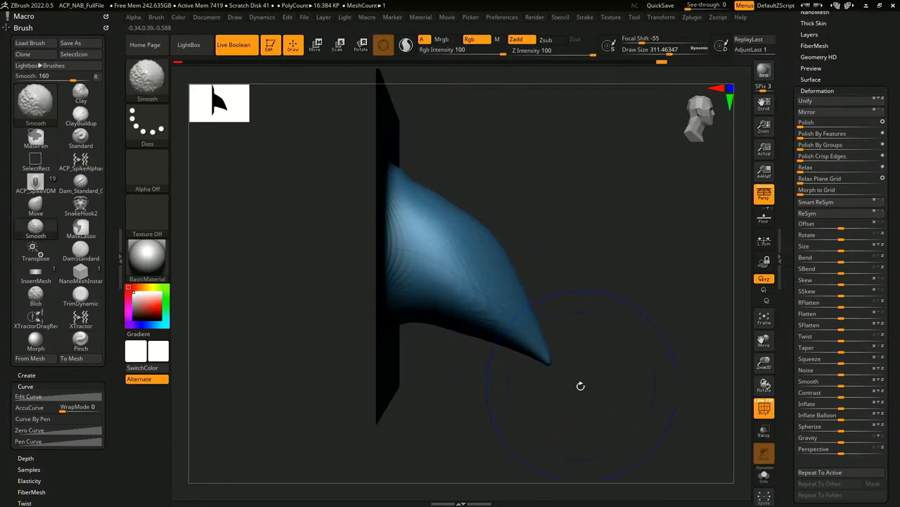
drag(580, 385, 508, 299)
shift+drag(602, 351, 587, 296)
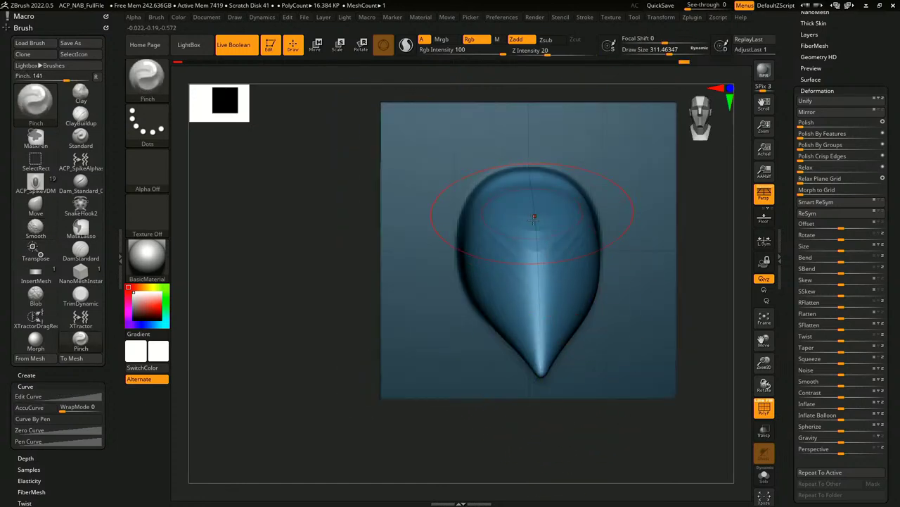
Step: Select the ClayBuildup brush and turn off the polyframe display
key(b)
key(c)
key(b)
click(766, 413)
alt+drag(644, 443, 542, 441)
Step: Divide the spike mesh once more to subdivision level 9
drag(811, 51, 811, 76)
scroll(811, 77, up, 2)
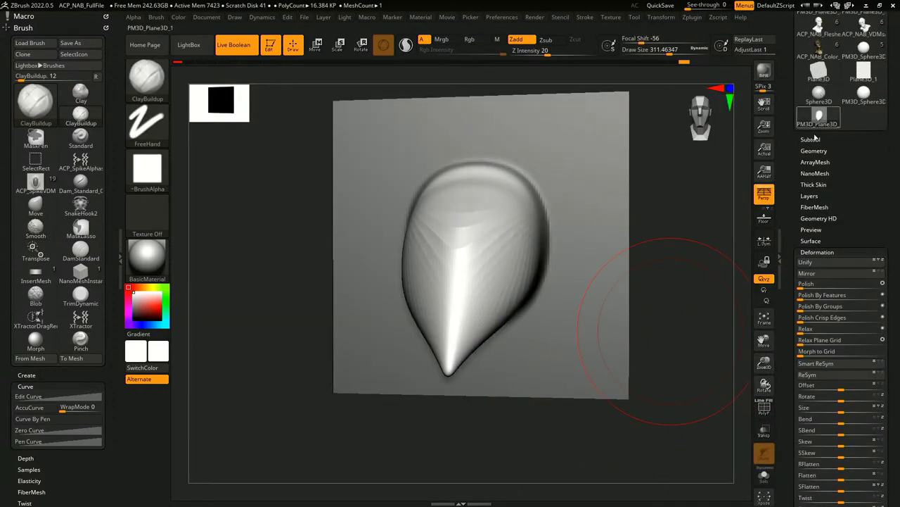
click(815, 150)
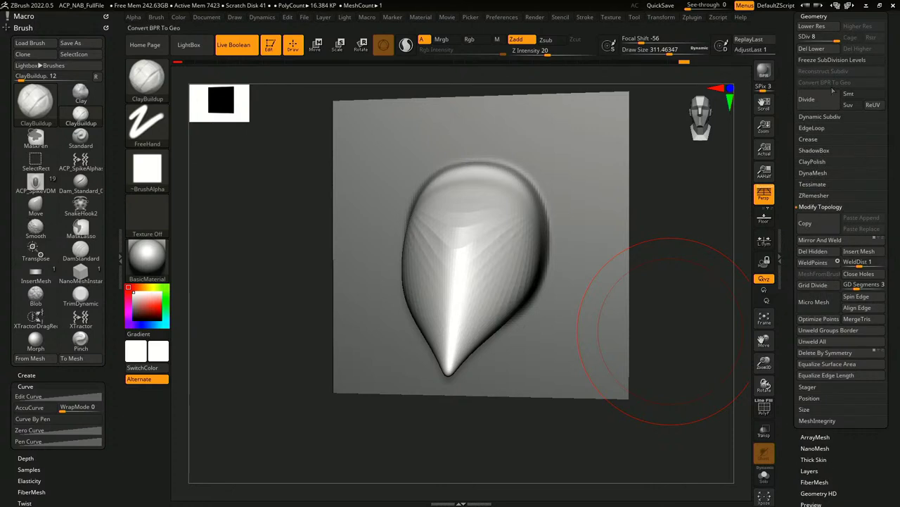
click(823, 100)
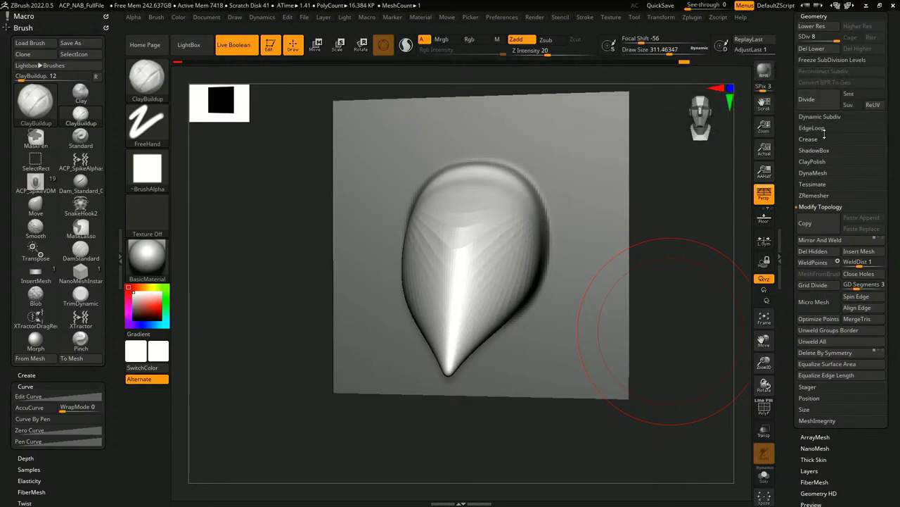
click(825, 103)
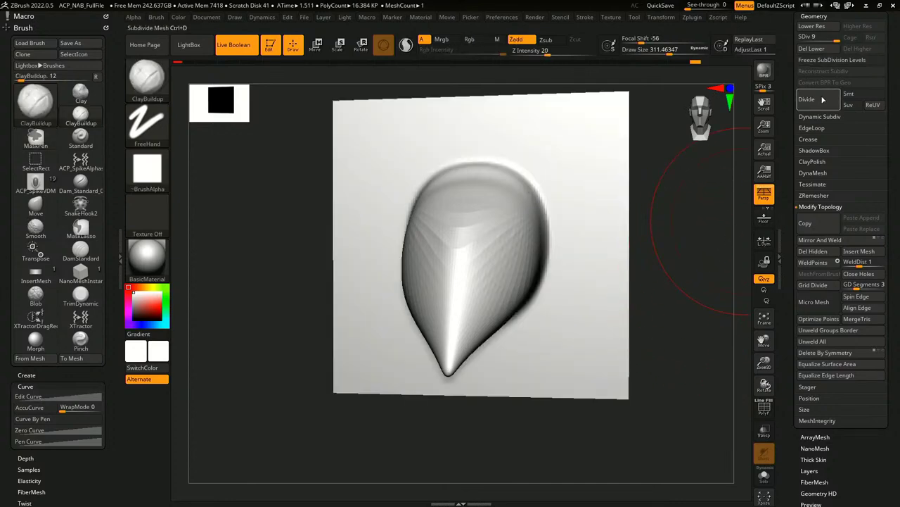
Step: Build up ridges down the spike's front toward the tip with ClayBuildup at a draw size of about 182
mouse_move(693, 253)
mouse_down()
mouse_move(680, 288)
mouse_move(673, 283)
mouse_up()
key(b)
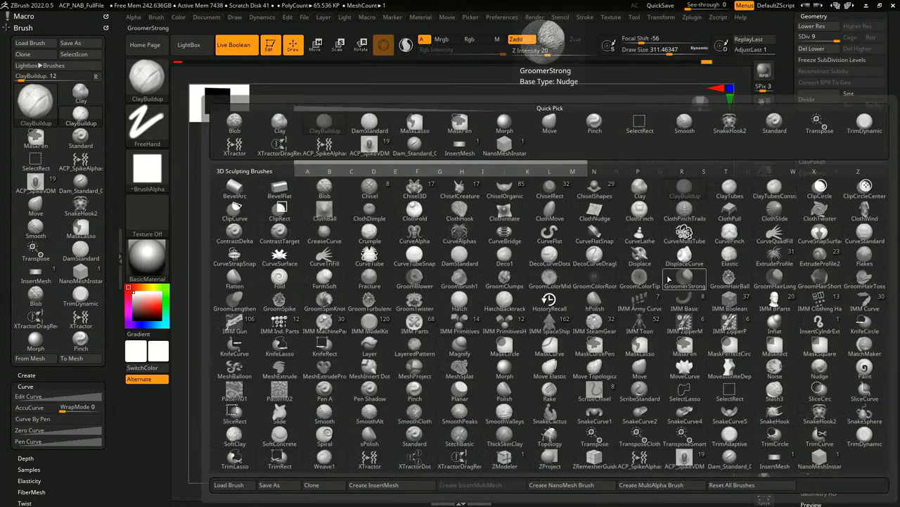
key(c)
key(b)
key(space)
drag(458, 241, 448, 242)
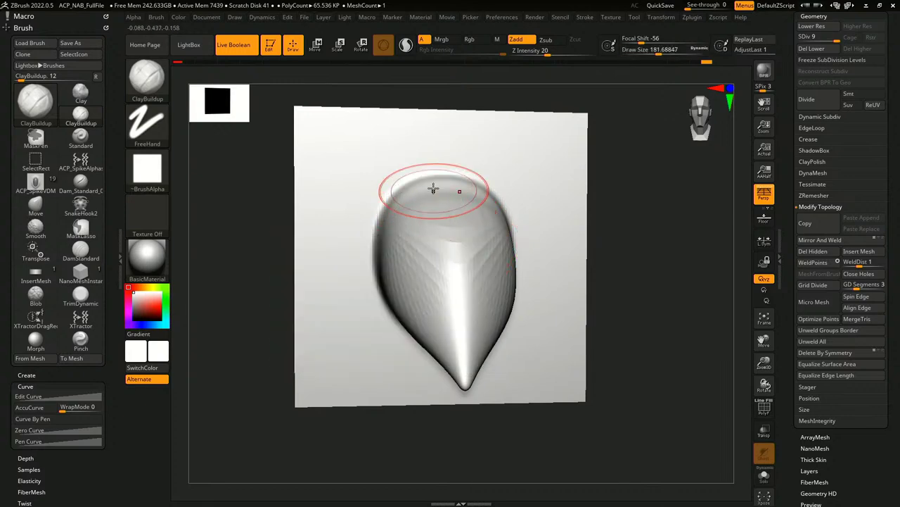
mouse_move(433, 188)
mouse_down()
mouse_move(427, 221)
mouse_move(401, 204)
mouse_move(438, 237)
mouse_move(463, 333)
mouse_up()
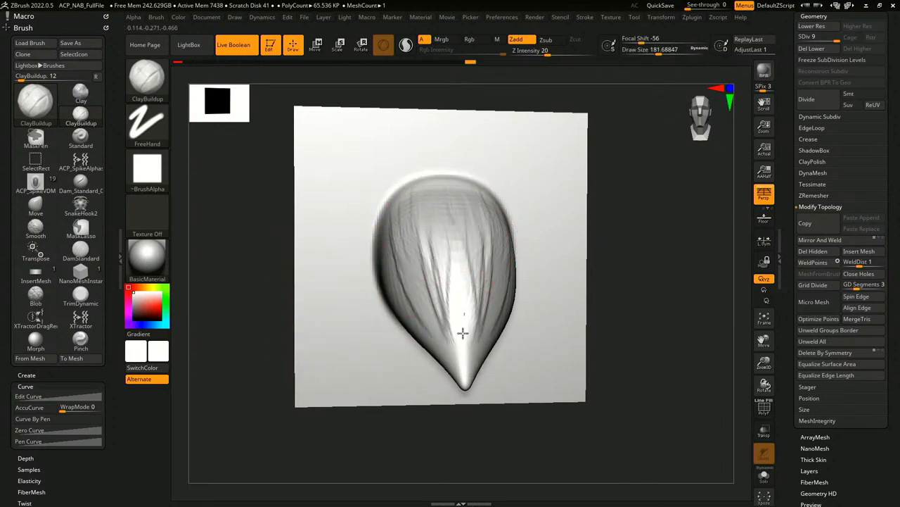
Step: Add more ClayBuildup ridges along the spike's sides from its base toward the tip
drag(675, 241, 527, 221)
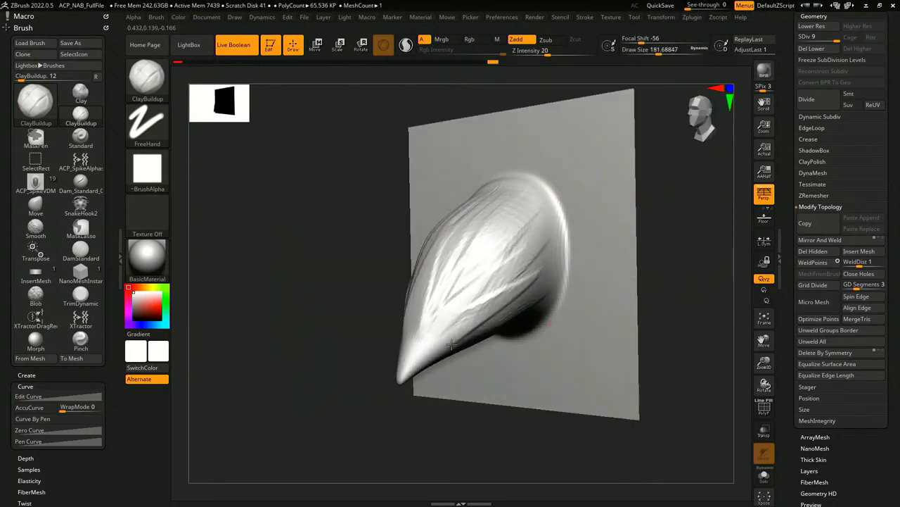
mouse_move(451, 344)
mouse_down()
mouse_move(547, 248)
mouse_move(462, 228)
mouse_move(437, 253)
mouse_up()
drag(318, 306, 373, 301)
mouse_move(446, 282)
mouse_down()
mouse_move(492, 207)
mouse_move(522, 258)
mouse_up()
drag(654, 242, 721, 257)
mouse_move(470, 262)
mouse_down()
mouse_move(440, 217)
mouse_move(441, 175)
mouse_move(467, 201)
mouse_move(537, 183)
mouse_move(543, 171)
mouse_move(557, 171)
mouse_move(563, 197)
mouse_move(573, 192)
mouse_up()
Step: Adjust the spike's curved profile with the Move brush at a draw size of about 257
key(ctrl)
key(b)
key(m)
key(v)
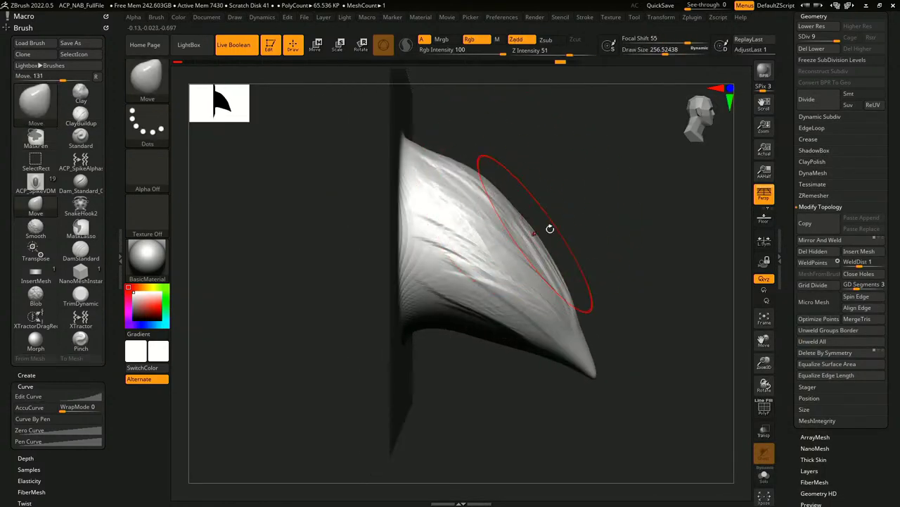
mouse_move(550, 229)
mouse_down()
mouse_move(570, 241)
mouse_move(625, 426)
mouse_up()
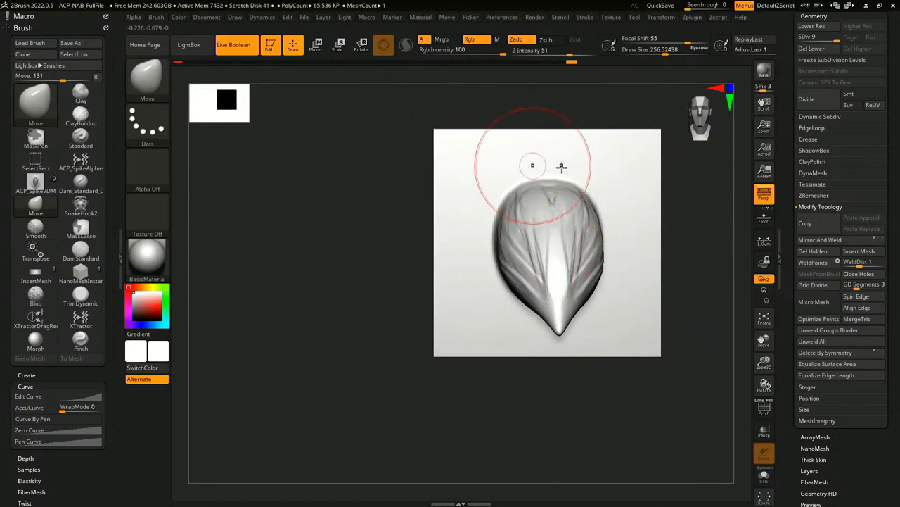
Step: Try pulling the plane's side edges outward with the Move brush, and undo the change
drag(645, 267, 674, 269)
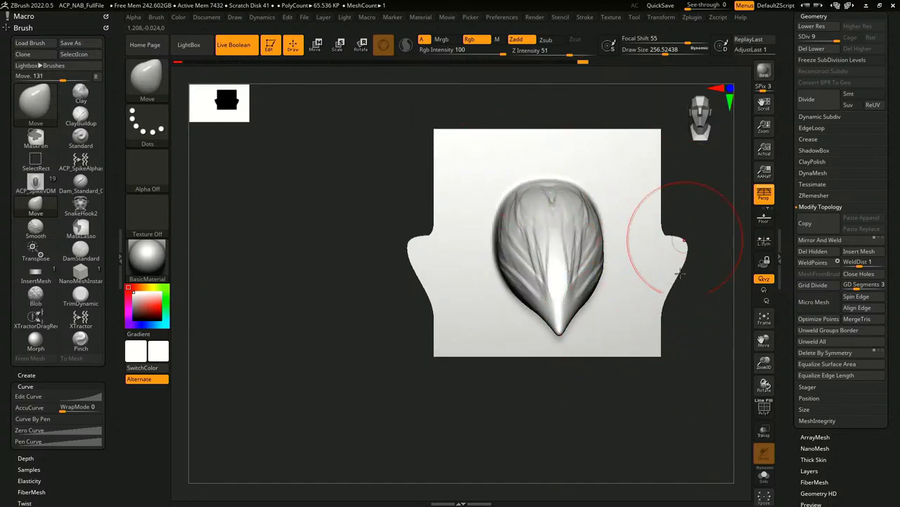
alt+drag(681, 326, 635, 352)
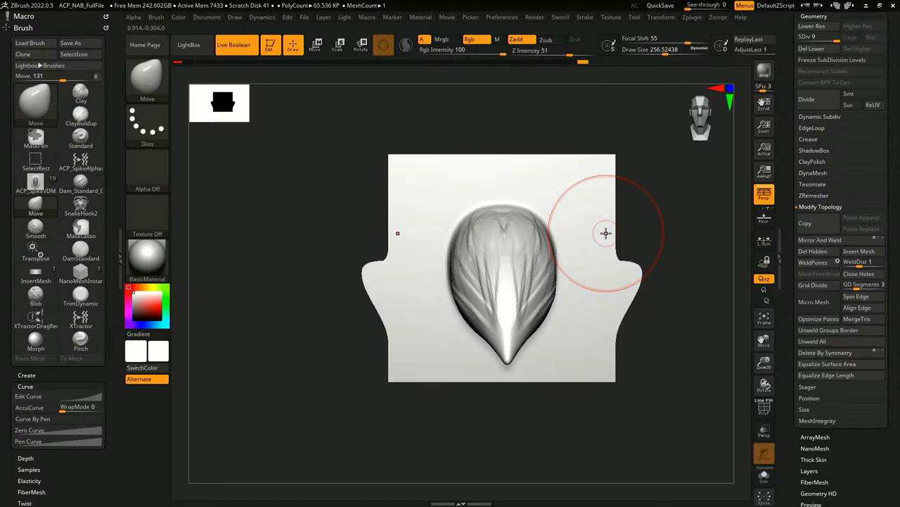
key(ctrl+z)
alt+drag(670, 322, 653, 333)
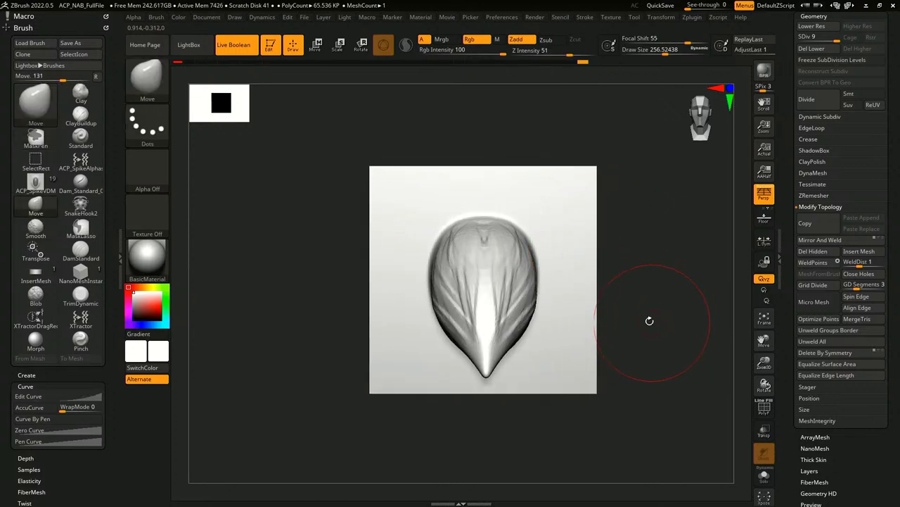
Step: Refine the spike's side ridges with the Move brush and switch to the Elastic brush
mouse_move(516, 314)
mouse_down()
mouse_move(524, 282)
mouse_move(523, 295)
mouse_up()
mouse_move(665, 275)
alt+mouse_down()
mouse_move(666, 297)
mouse_move(669, 280)
alt+mouse_up()
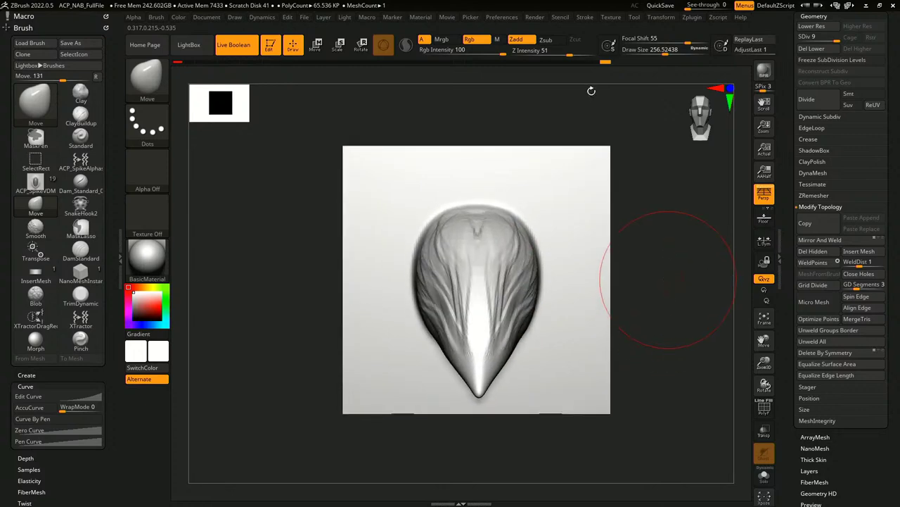
key(b)
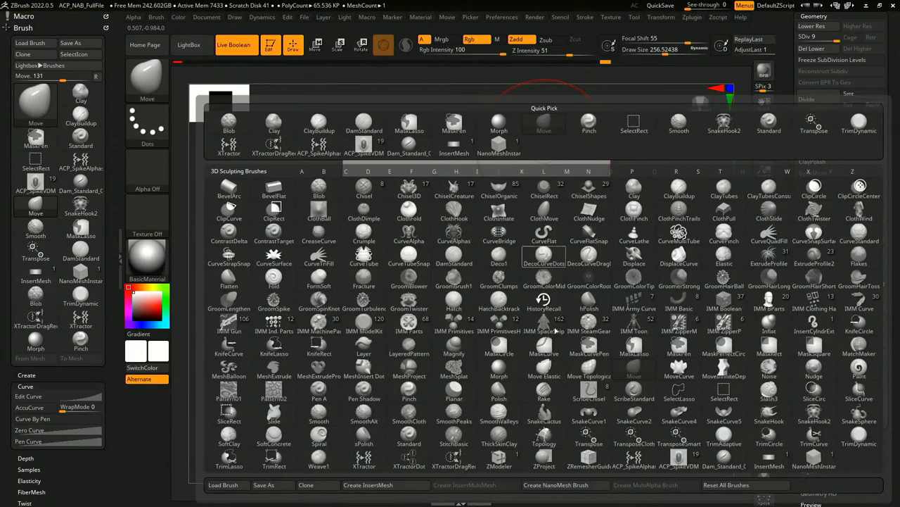
key(m)
key(e)
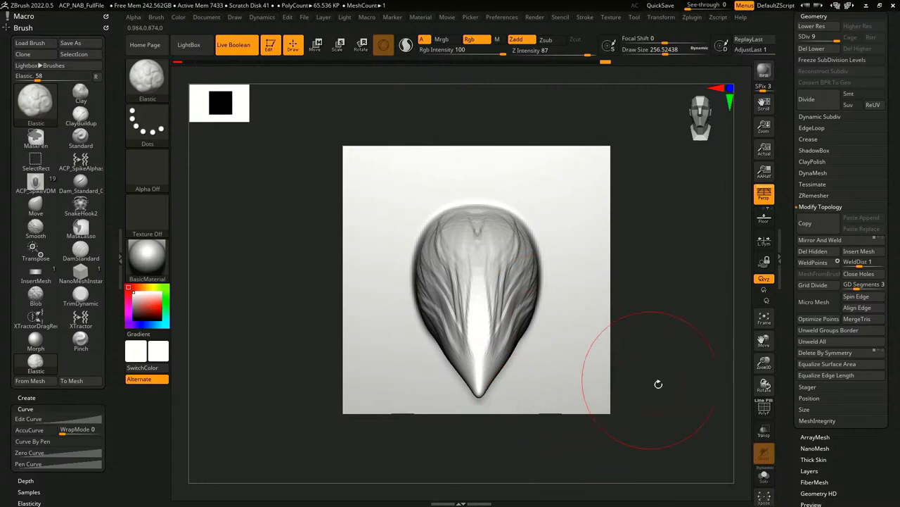
mouse_move(659, 384)
mouse_down()
mouse_move(683, 388)
mouse_move(401, 302)
mouse_move(502, 170)
mouse_move(486, 170)
mouse_move(507, 183)
mouse_up()
Step: Mask the plane's borders around the spike with blurred edges, and invert the mask so it covers the spike
ctrl+drag(603, 265, 590, 357)
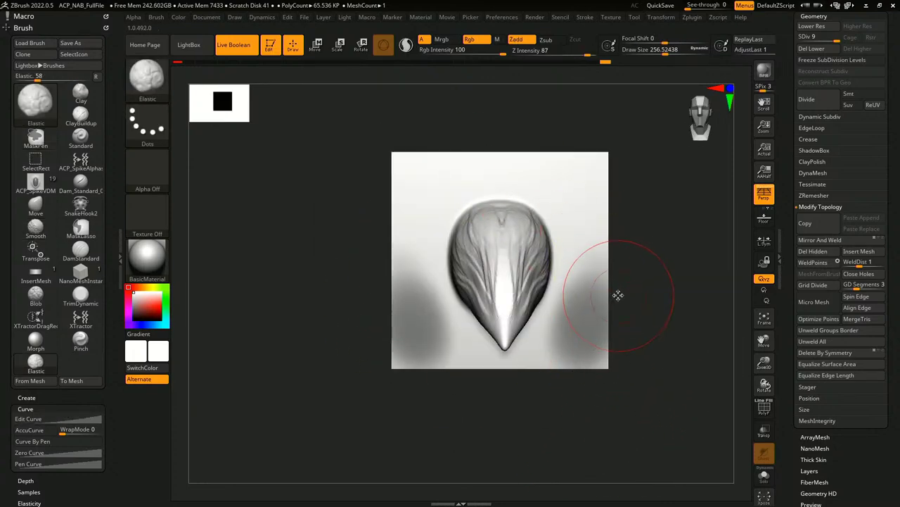
mouse_move(643, 405)
ctrl+mouse_down()
mouse_move(639, 296)
mouse_move(556, 118)
ctrl+mouse_up()
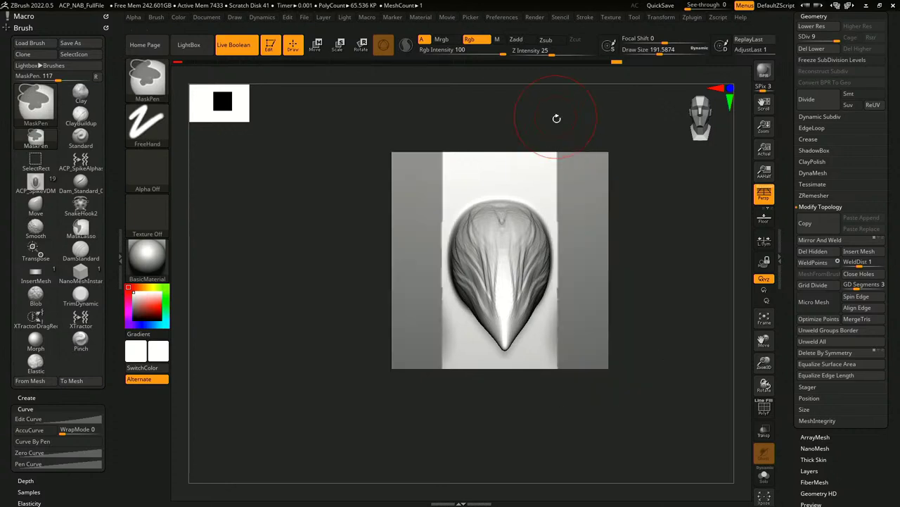
ctrl+drag(393, 136, 609, 191)
mouse_move(607, 397)
ctrl+mouse_down()
mouse_move(395, 364)
mouse_move(387, 353)
ctrl+mouse_up()
ctrl+click(577, 354)
ctrl+click(577, 354)
ctrl+click(576, 354)
ctrl+click(638, 392)
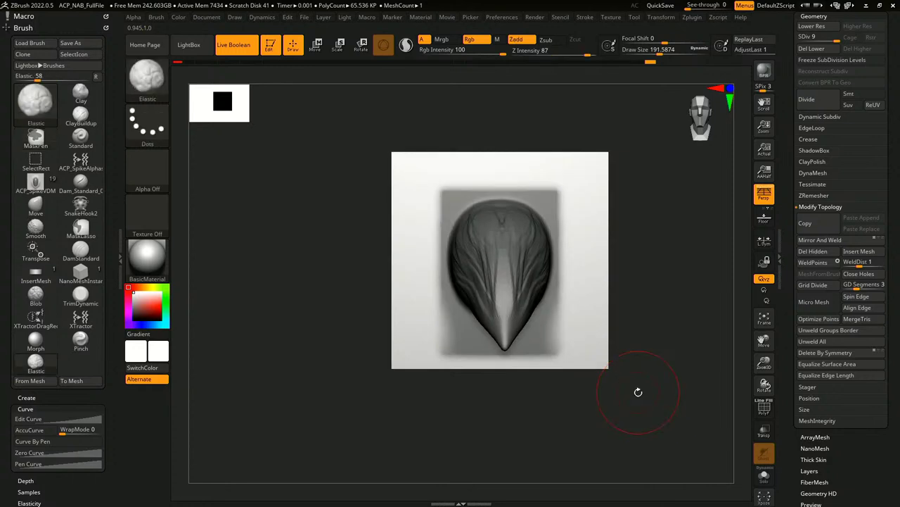
Step: Quick-save the project with the spike masked on its plane
mouse_move(673, 379)
alt+mouse_down()
mouse_move(656, 382)
mouse_move(671, 390)
alt+mouse_up()
drag(833, 442, 802, 244)
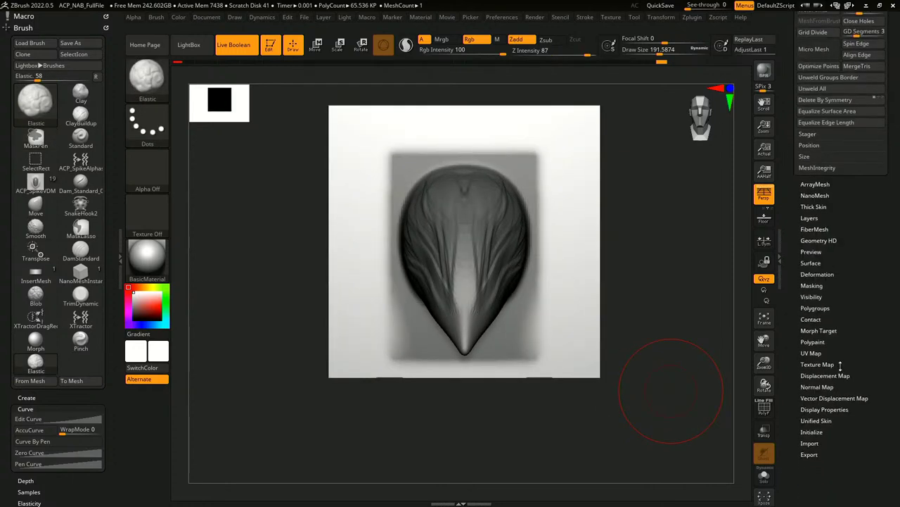
click(661, 5)
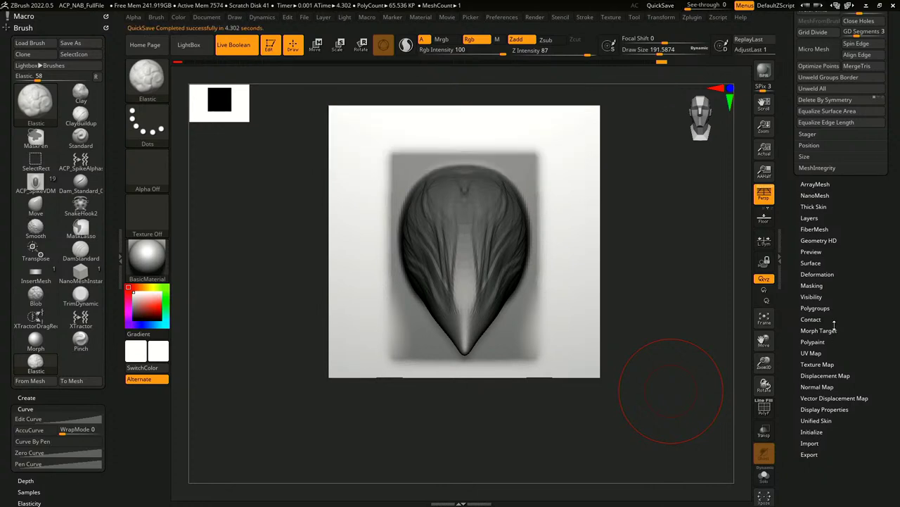
Step: Clear the mask, smooth the plane near the spike's tip, and turn off the perspective view
click(817, 274)
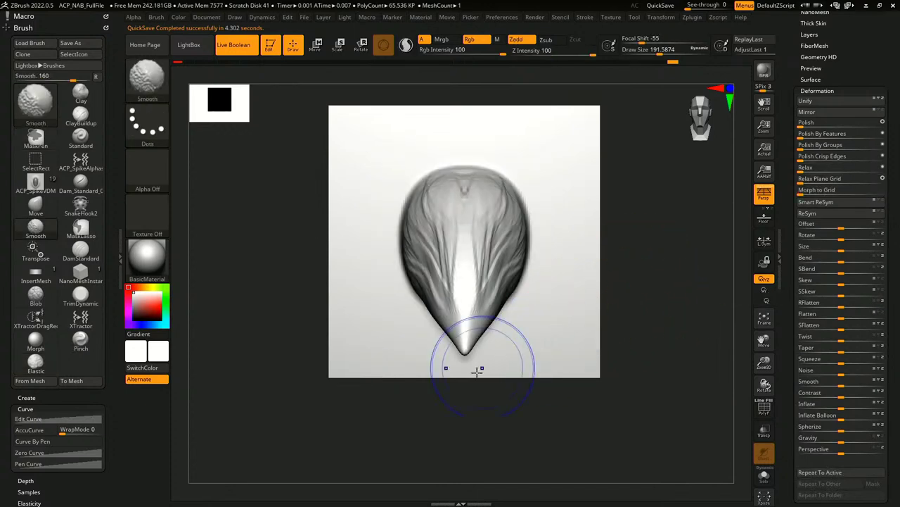
mouse_move(651, 248)
mouse_down()
mouse_move(661, 256)
mouse_move(643, 231)
mouse_up()
key(p)
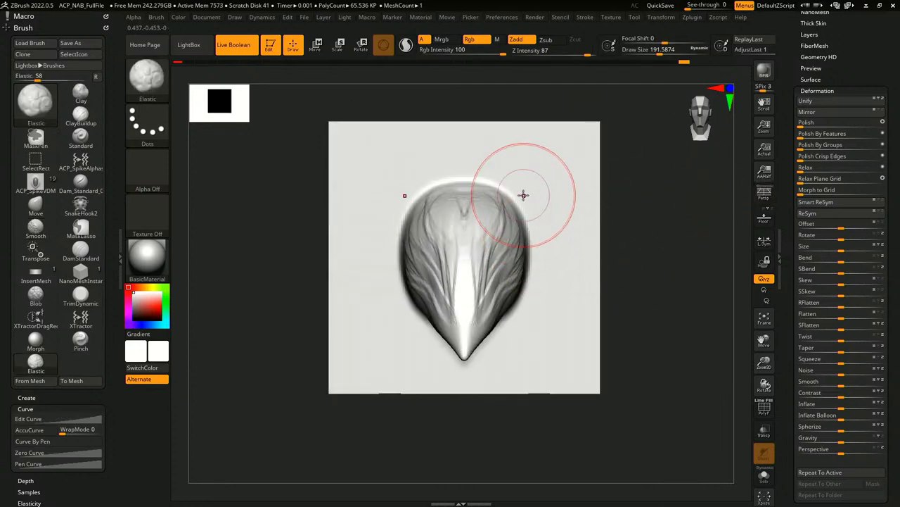
Step: Select the Chisel3D brush
key(b)
key(c)
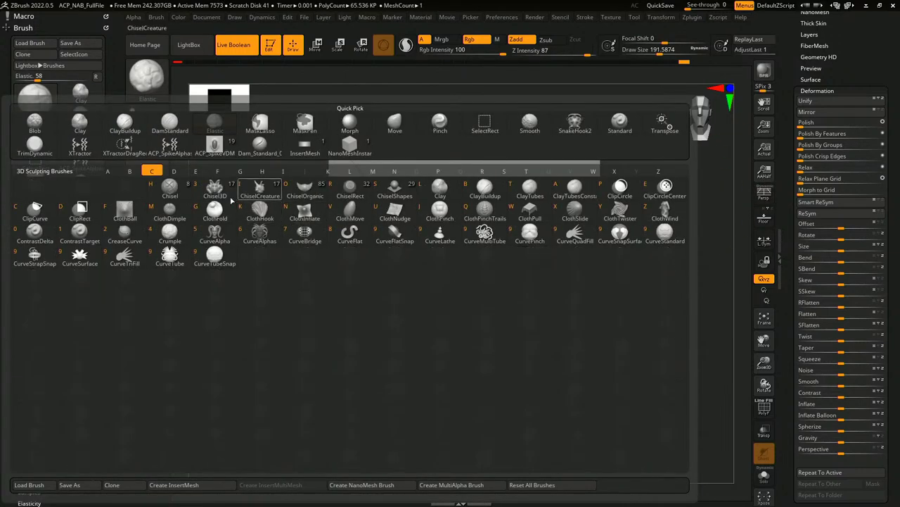
click(218, 193)
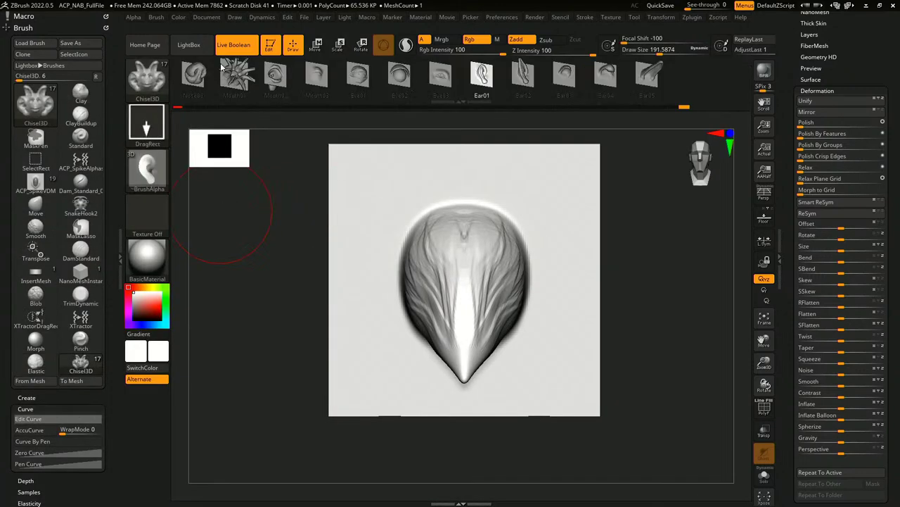
Step: Try stamping the Mouth01 spiky shape around the spike on the plane, and undo the stamps
drag(561, 193, 567, 243)
drag(577, 287, 580, 335)
mouse_move(635, 381)
mouse_down()
mouse_move(642, 366)
mouse_move(623, 329)
mouse_up()
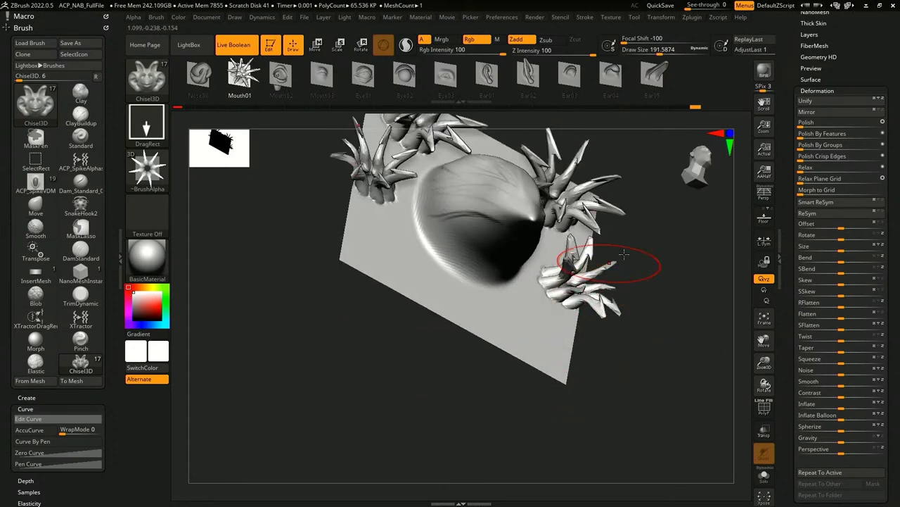
drag(647, 265, 633, 278)
key(ctrl+z)
key(ctrl+z)
shift+drag(652, 329, 655, 360)
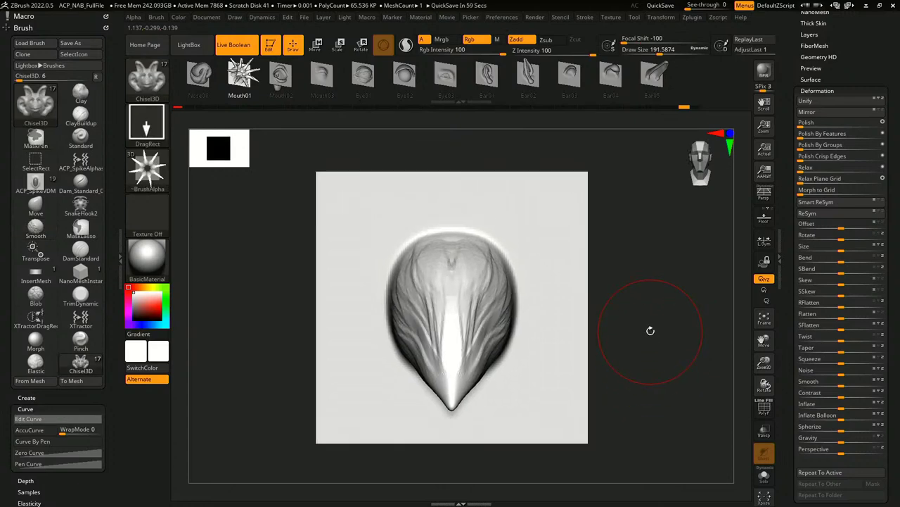
Step: Add the sculpted spike mesh as a new Chisel3D brush shape, test-stamp it on the plane, and undo the stamps
click(41, 381)
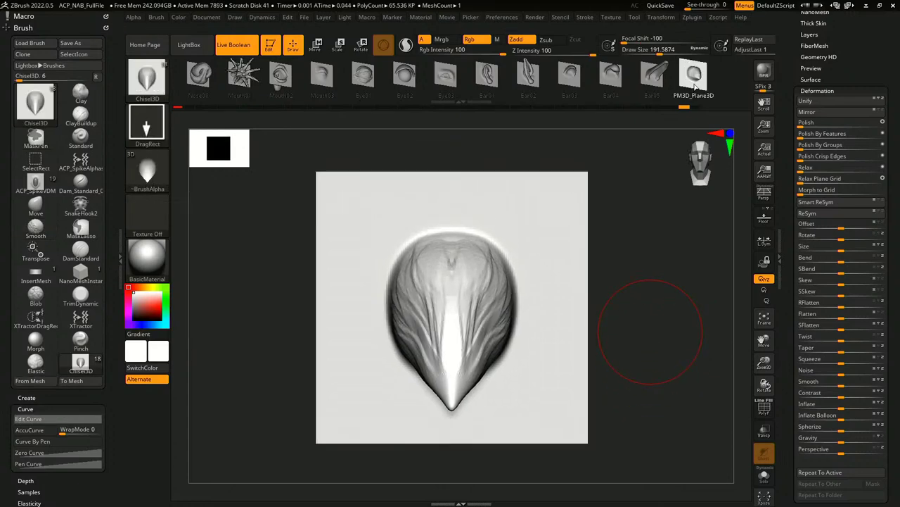
drag(527, 227, 551, 287)
drag(546, 307, 515, 423)
drag(649, 375, 605, 374)
key(ctrl+z)
key(ctrl+z)
key(ctrl+z)
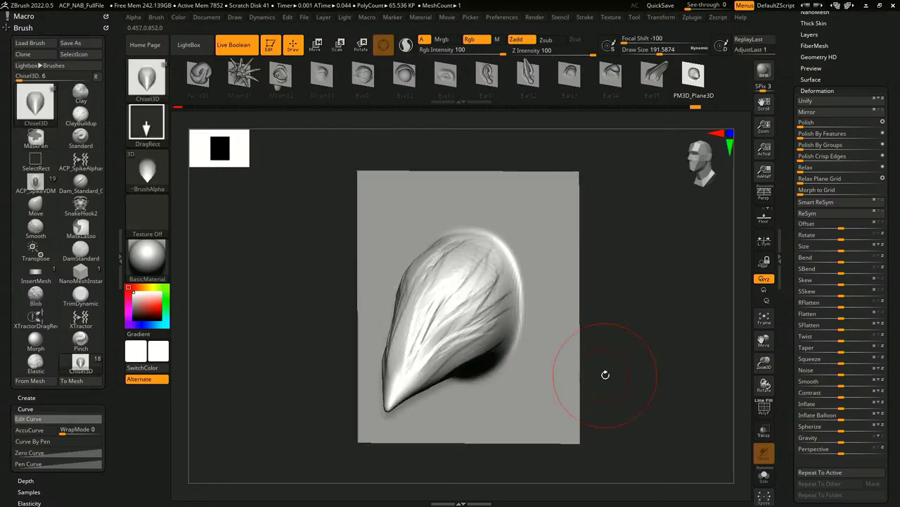
Step: Load the fleshed-out alien bust model in place of the spike plane and frame its face
drag(857, 35, 858, 103)
scroll(857, 92, up, 3)
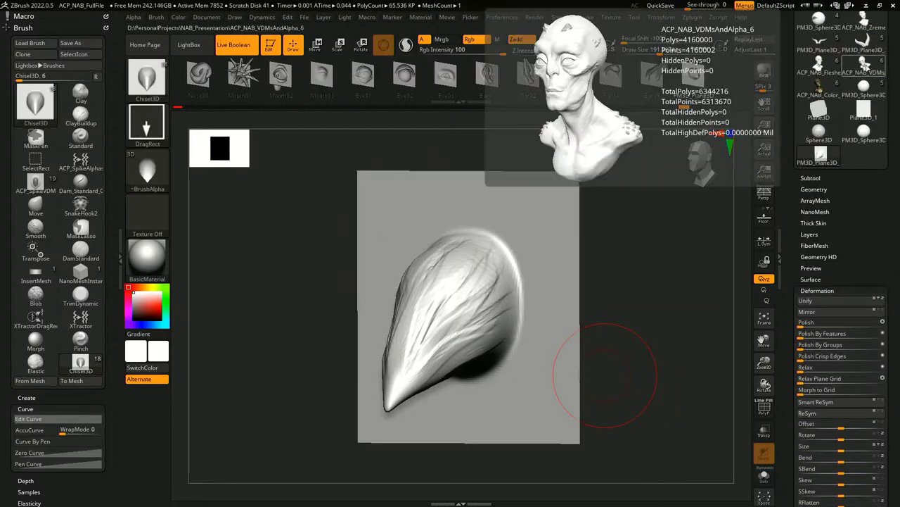
click(845, 66)
click(827, 68)
mouse_move(634, 313)
mouse_down()
mouse_move(684, 287)
mouse_move(687, 360)
mouse_up()
mouse_move(686, 359)
alt+mouse_down()
mouse_move(652, 394)
mouse_move(678, 392)
alt+mouse_up()
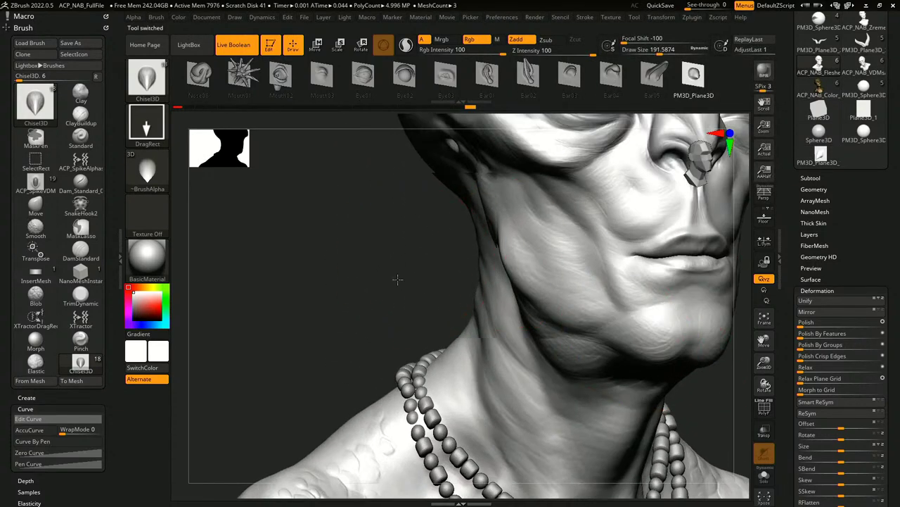
alt+drag(397, 279, 361, 403)
Step: Add a new sculpting layer to the bust and name it "spikes"
click(836, 290)
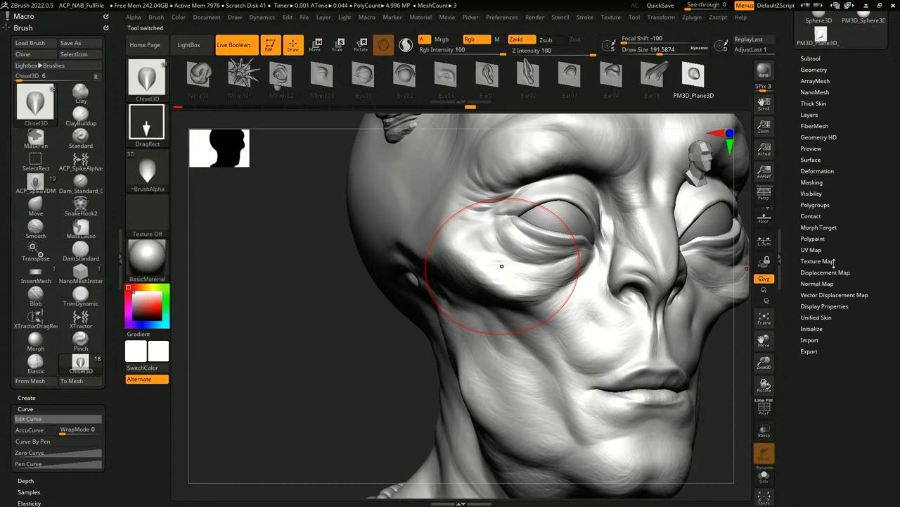
click(823, 115)
click(829, 235)
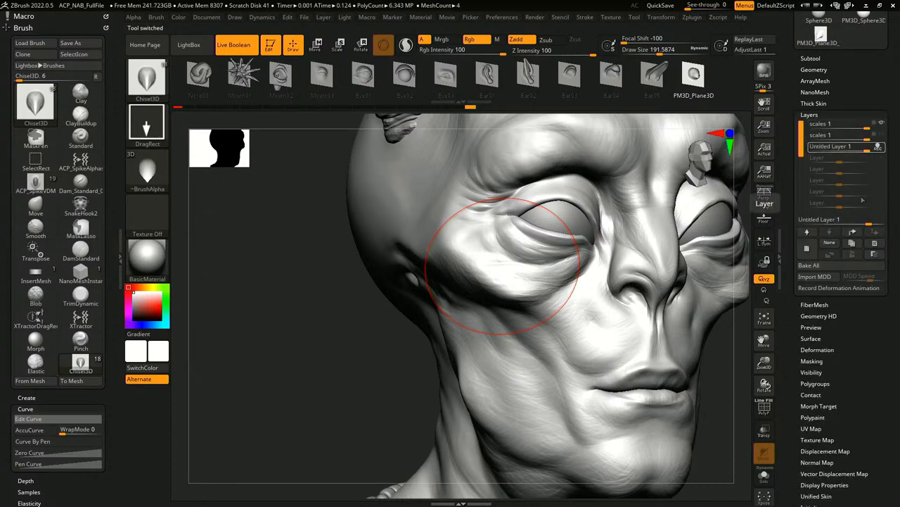
click(841, 244)
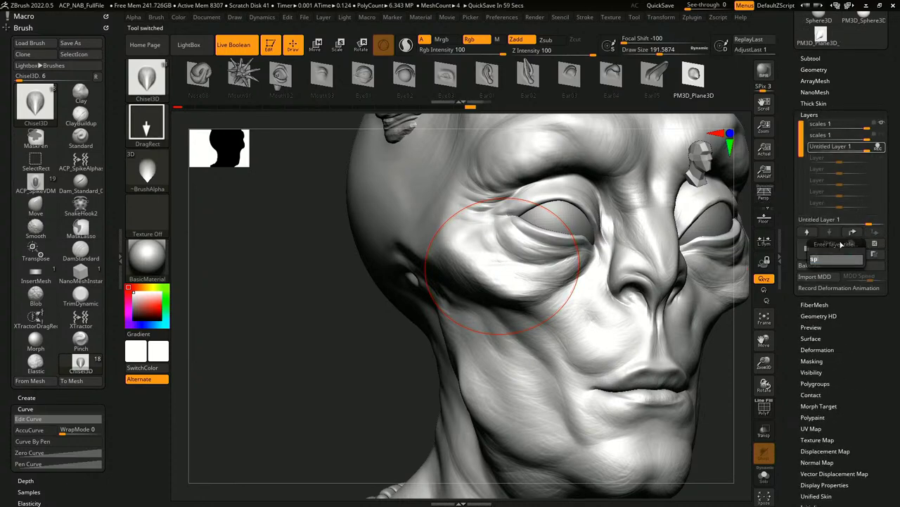
key(Return)
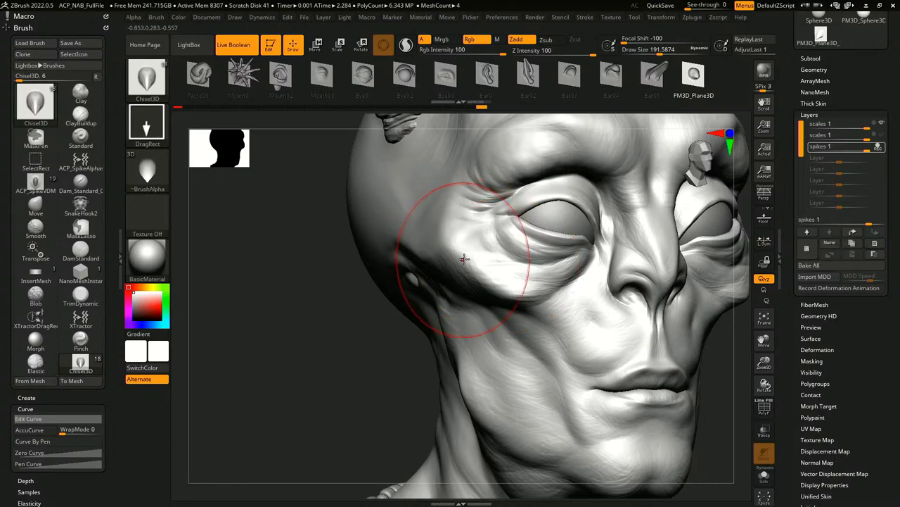
Step: Stamp a row of spikes, decreasing in size, along the cheekbone below the eye with symmetry
mouse_move(462, 258)
mouse_down()
mouse_move(499, 285)
mouse_move(529, 292)
mouse_up()
drag(356, 410, 351, 388)
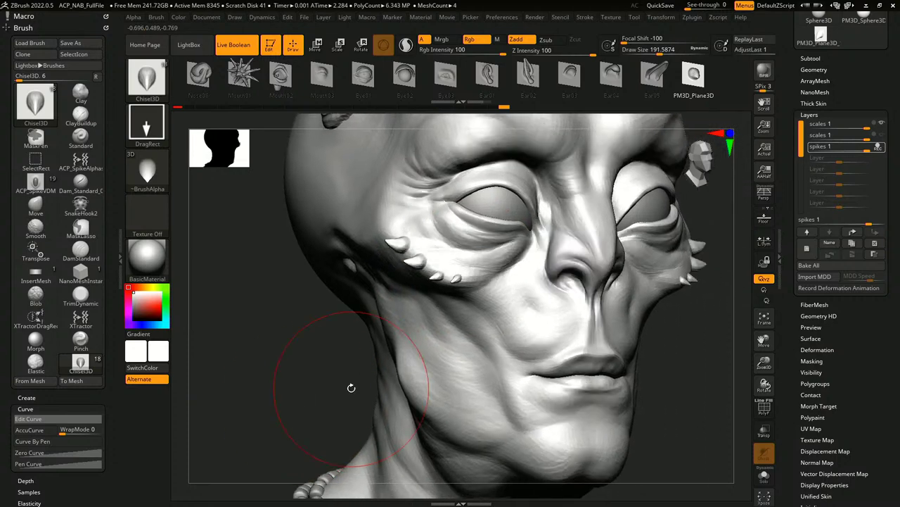
drag(731, 338, 688, 401)
click(476, 280)
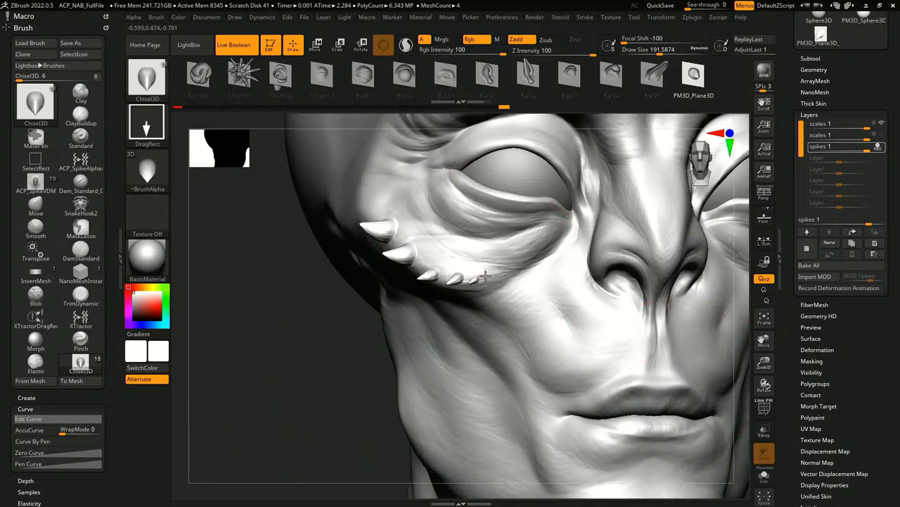
Step: Reduce the Chisel3D brush's draw size to about 49
click(384, 201)
key(space)
drag(418, 197, 401, 198)
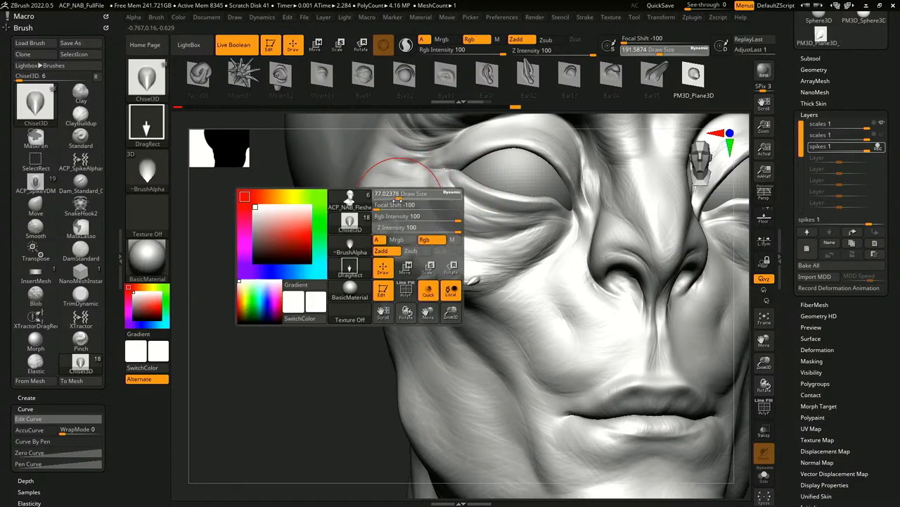
right_drag(415, 192, 403, 193)
key(space)
mouse_move(414, 198)
mouse_down()
mouse_move(392, 203)
mouse_move(388, 184)
mouse_move(415, 225)
mouse_move(401, 230)
mouse_up()
Step: Try a spike at the jaw corner, undo it, and add smaller spikes among the cheekbone row
alt+drag(306, 423, 292, 359)
mouse_move(650, 351)
shift+mouse_down()
mouse_move(697, 355)
mouse_move(658, 357)
mouse_move(648, 377)
mouse_move(663, 367)
mouse_move(618, 369)
shift+mouse_up()
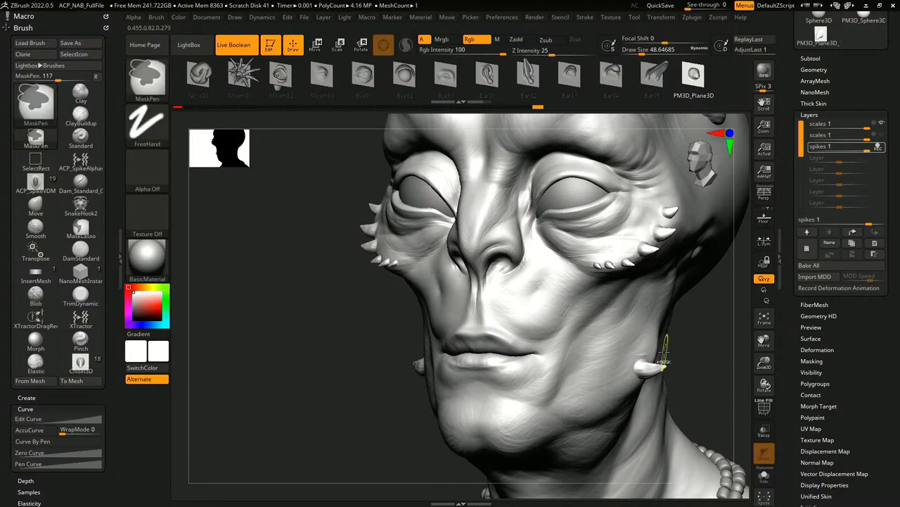
mouse_move(704, 337)
mouse_down()
mouse_move(696, 323)
mouse_move(602, 307)
mouse_up()
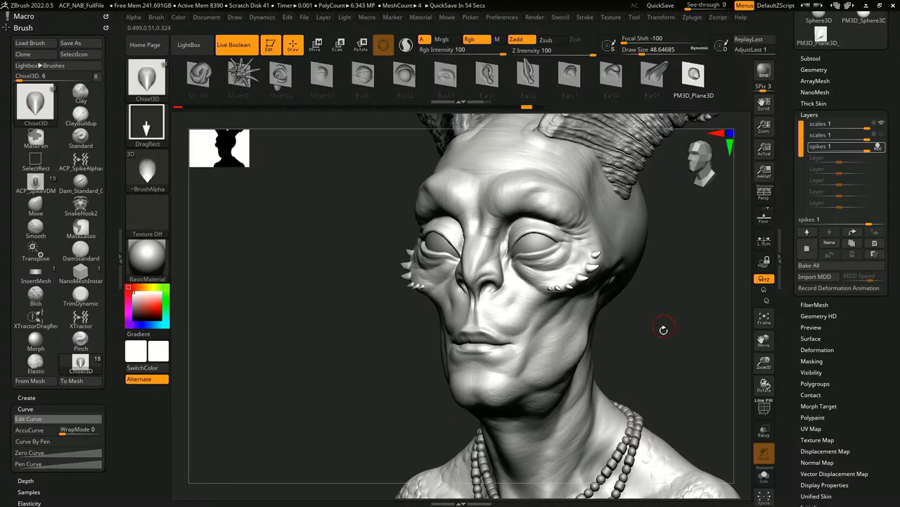
Step: Stop recording on the spikes layer, and test its visibility and intensity
mouse_move(664, 329)
mouse_down()
mouse_move(684, 322)
mouse_move(668, 344)
mouse_up()
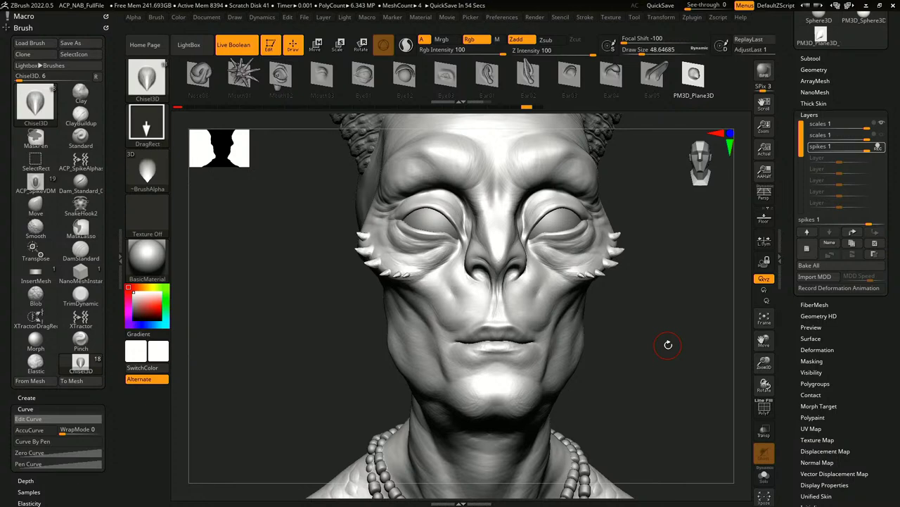
drag(668, 345, 622, 292)
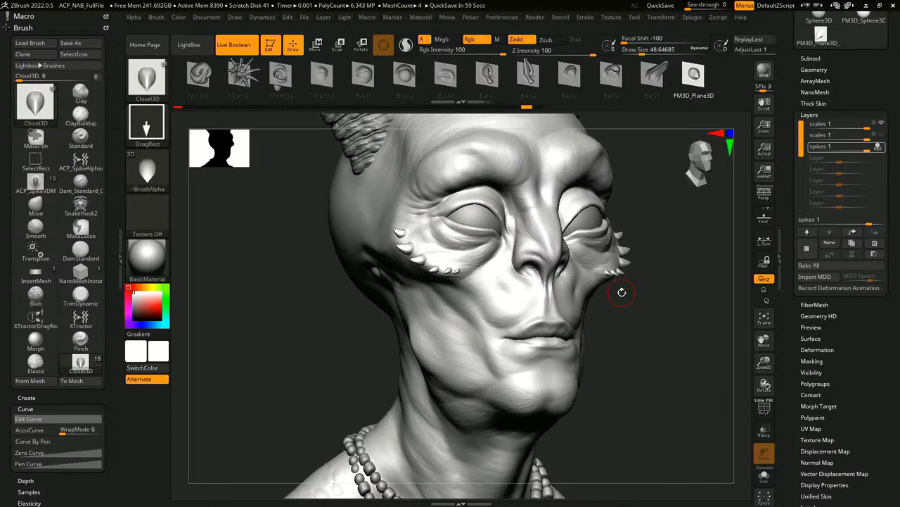
click(879, 147)
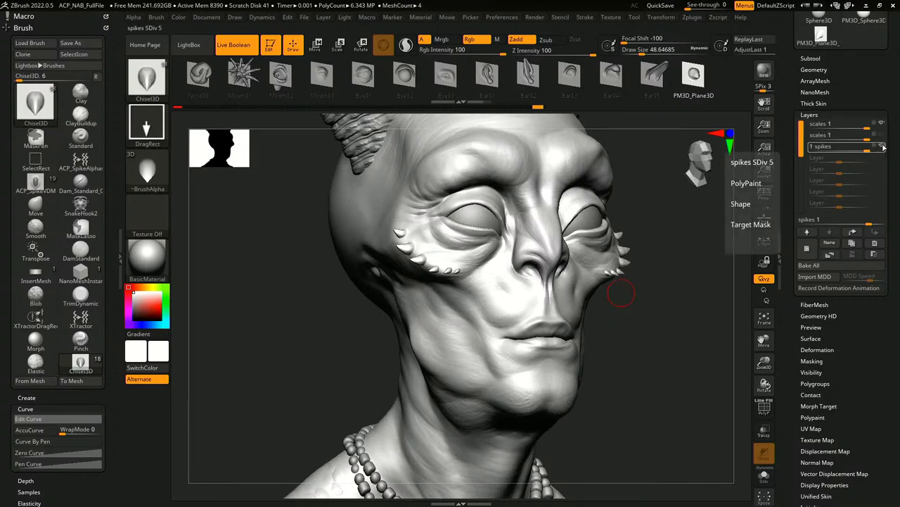
click(883, 147)
click(883, 147)
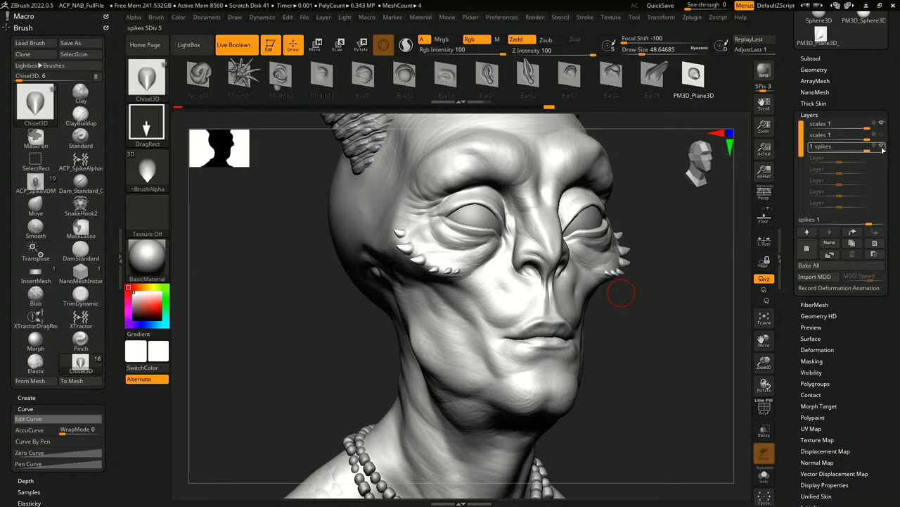
mouse_move(867, 150)
mouse_down()
mouse_move(824, 147)
mouse_move(876, 153)
mouse_up()
Step: Hide the bead necklace subtool on the bust
alt+drag(681, 345, 665, 289)
alt+drag(619, 375, 564, 333)
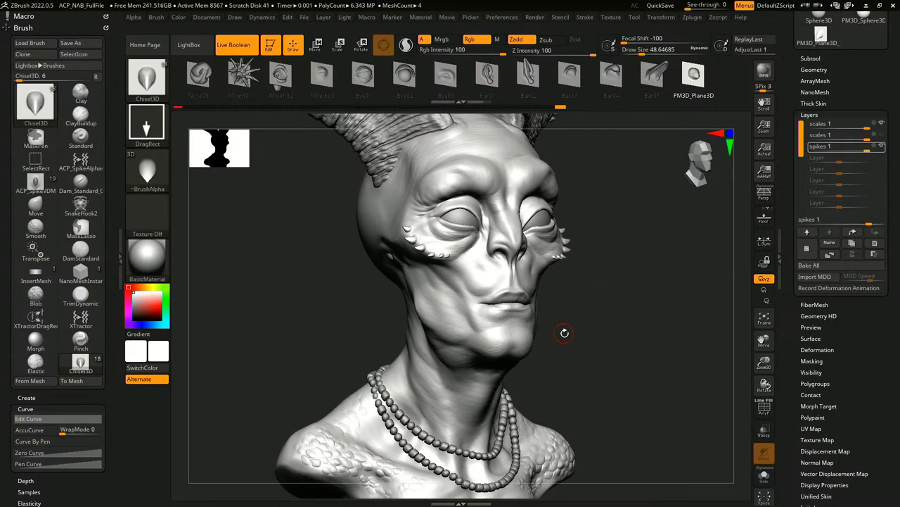
click(811, 59)
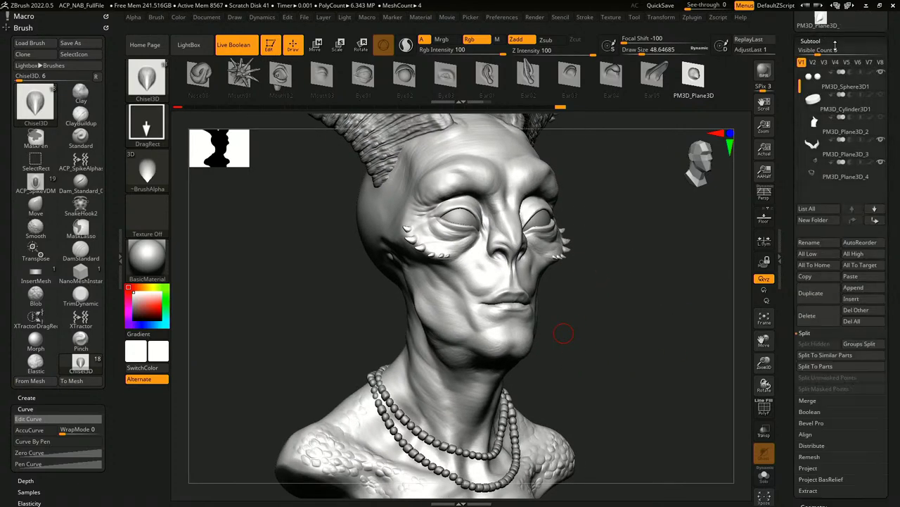
alt+drag(584, 369, 581, 329)
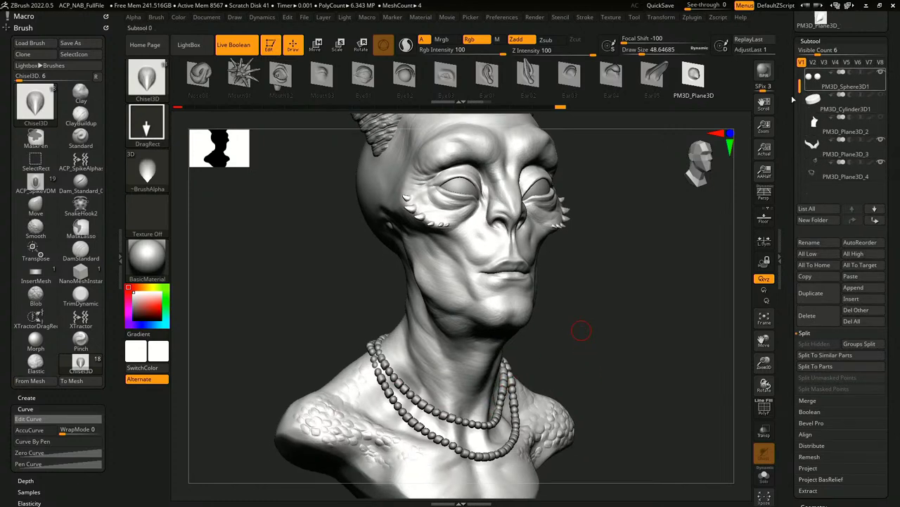
click(881, 162)
alt+drag(635, 299, 647, 352)
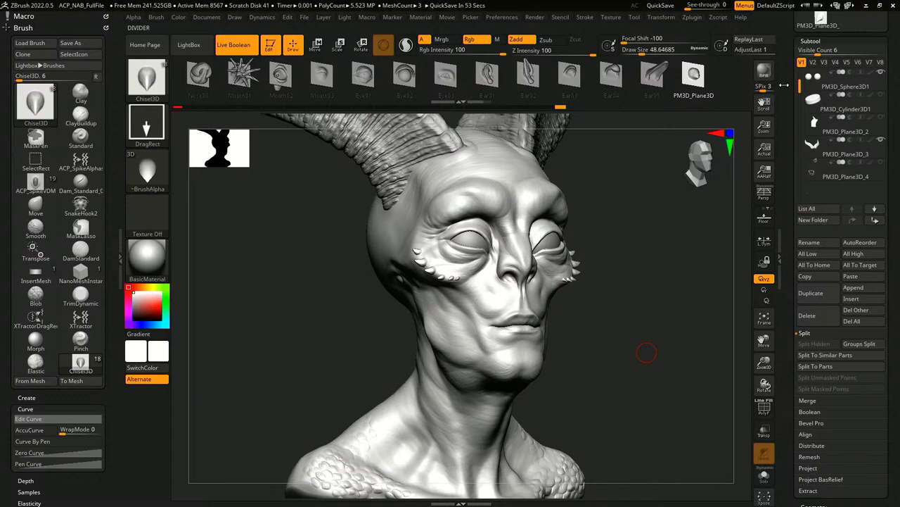
Step: Switch from the bust to the plain Sphere3D primitive and convert it to a PolyMesh3D
drag(783, 85, 790, 154)
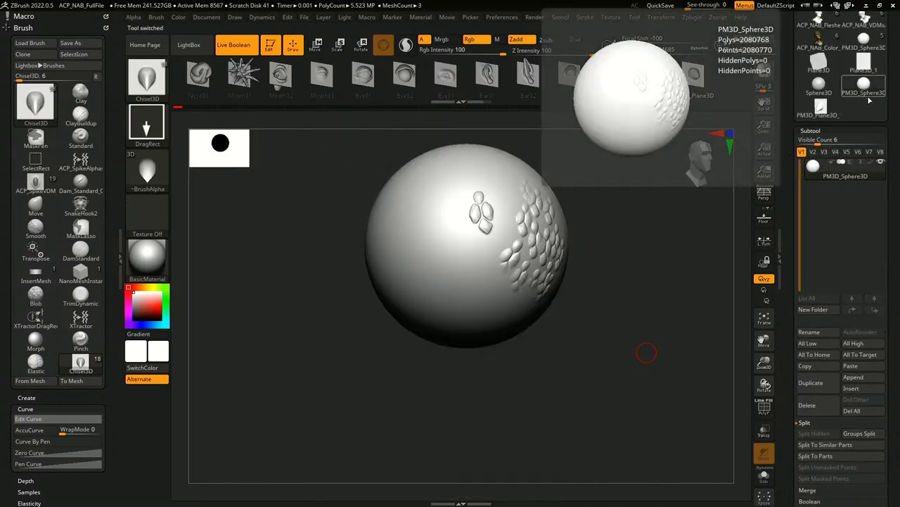
click(864, 84)
scroll(809, 105, up, 3)
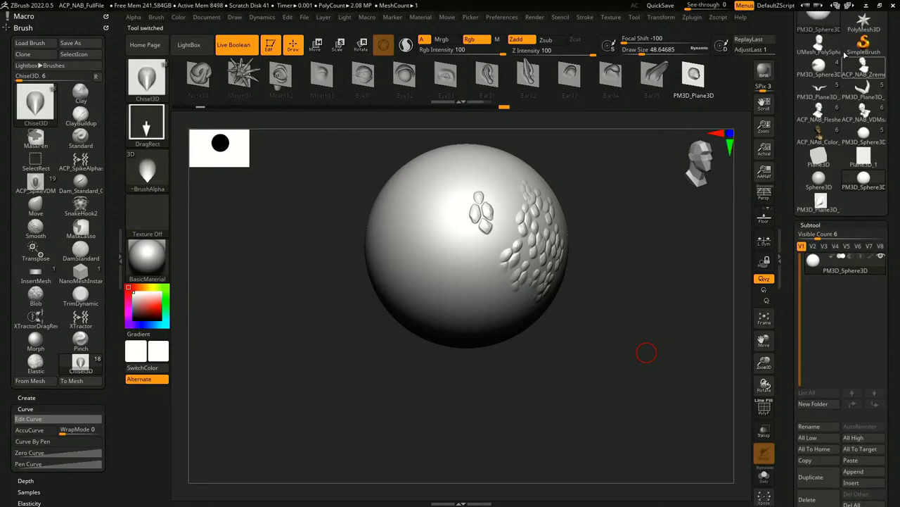
click(808, 28)
click(360, 90)
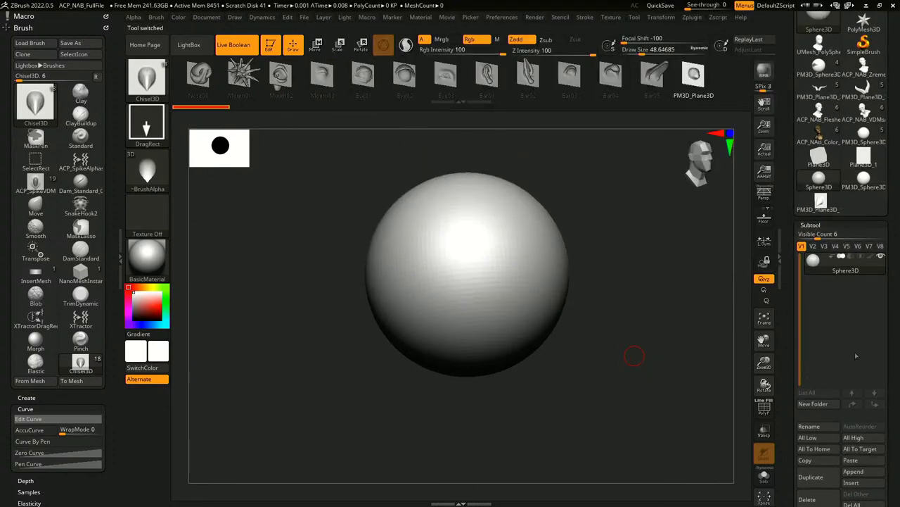
drag(891, 40, 889, 85)
click(873, 80)
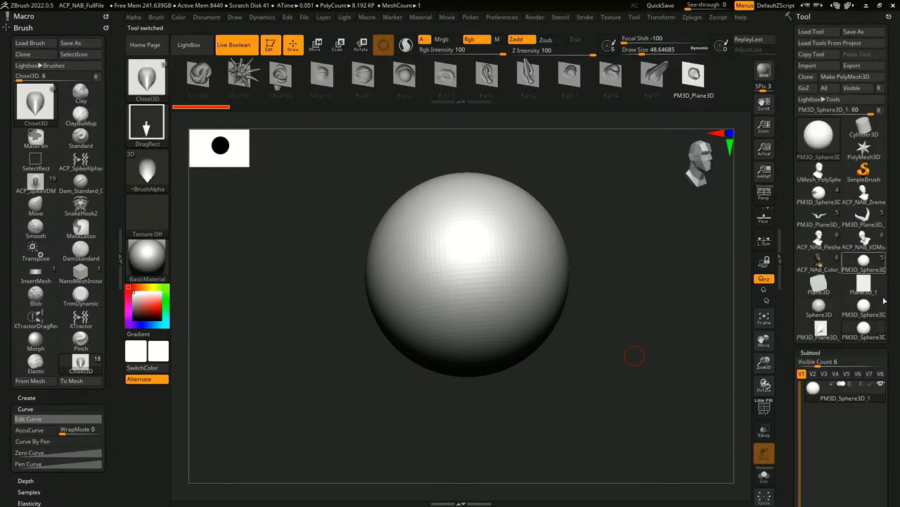
Step: Append a Sphereinder3D mesh as a second subtool to the polymesh sphere
drag(887, 299, 887, 249)
scroll(888, 249, down, 3)
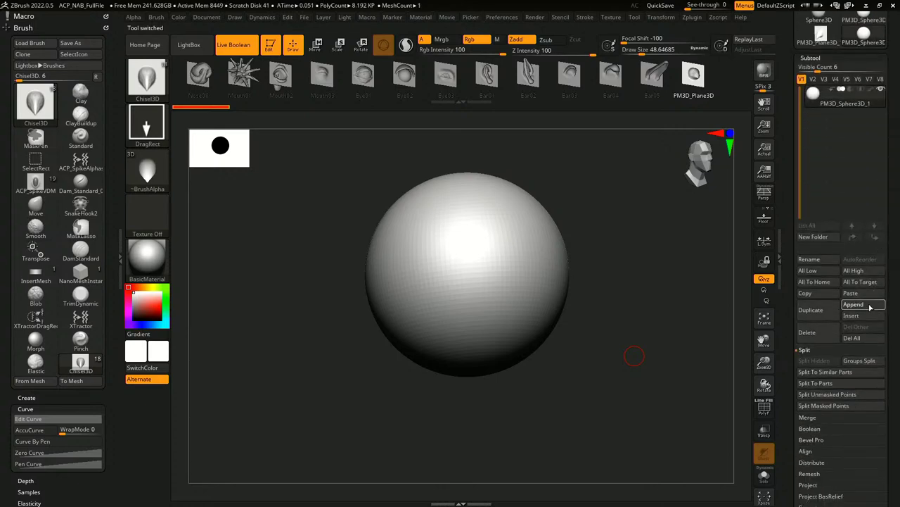
click(864, 304)
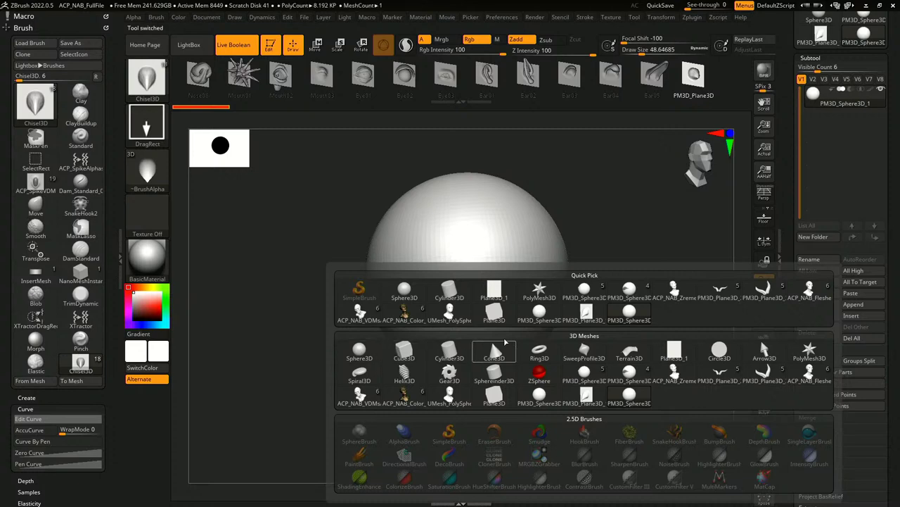
click(499, 374)
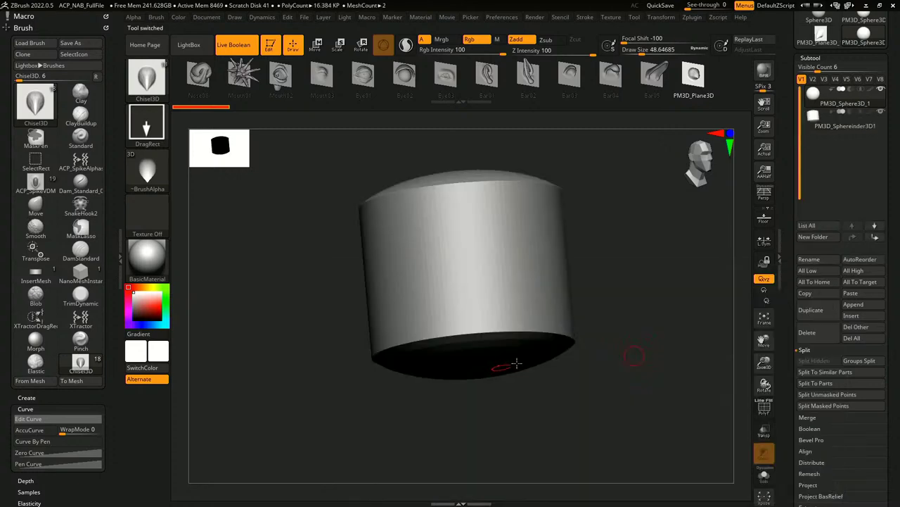
alt+drag(605, 355, 587, 387)
shift+drag(587, 387, 594, 409)
Step: Check the sphereinder subtool alone in Solo mode, and make the sphere the active subtool
alt+click(517, 280)
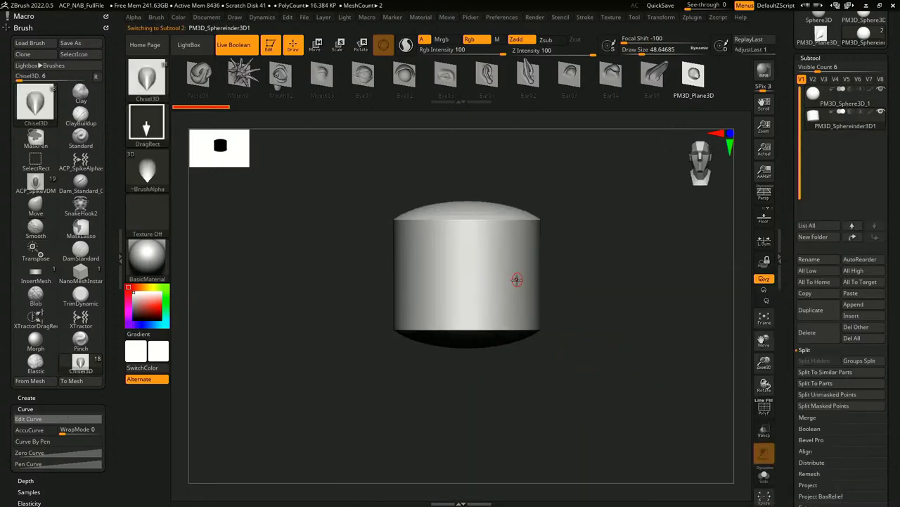
drag(656, 336, 664, 331)
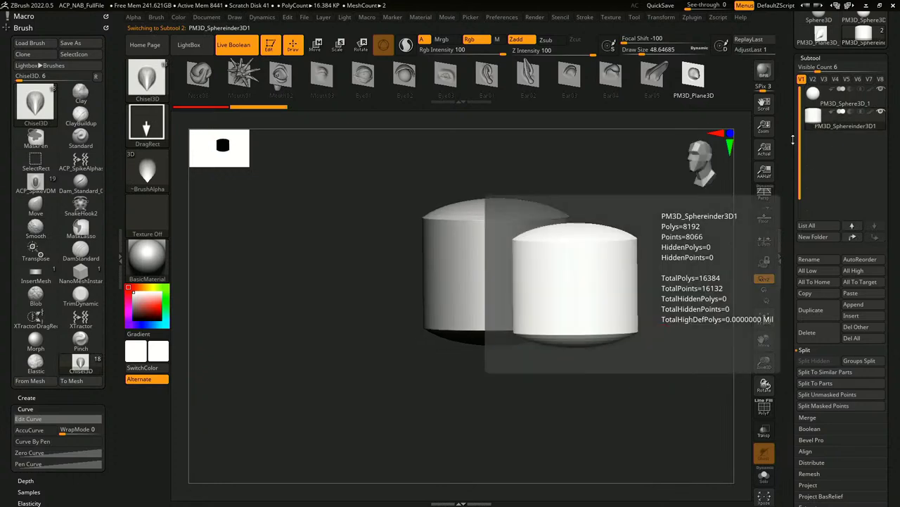
click(764, 476)
shift+drag(681, 390, 687, 389)
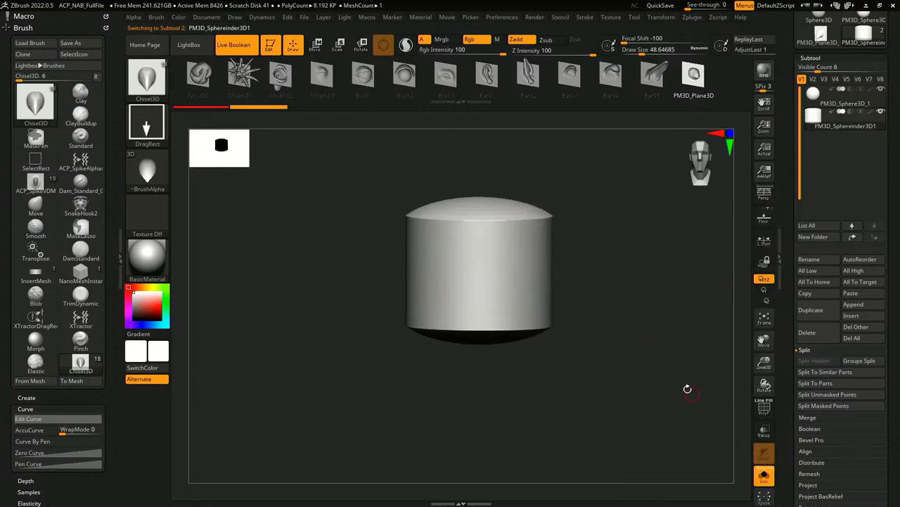
click(765, 477)
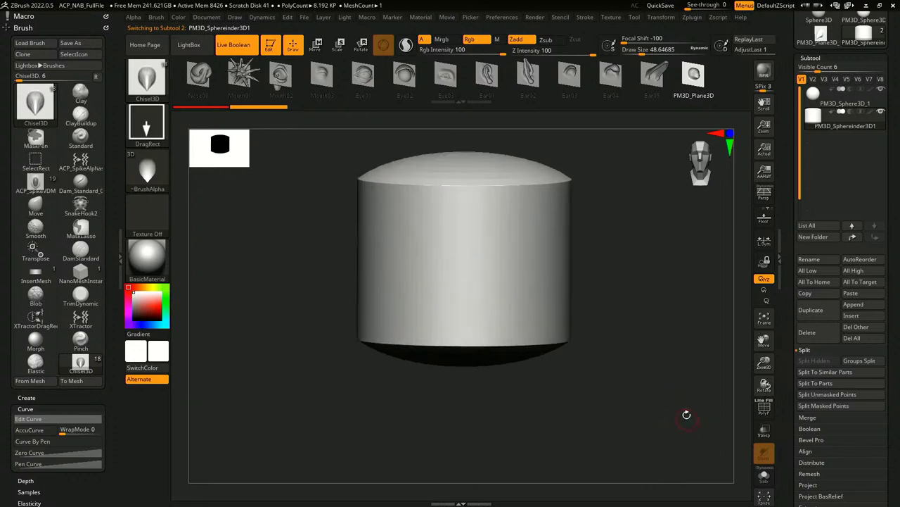
click(819, 103)
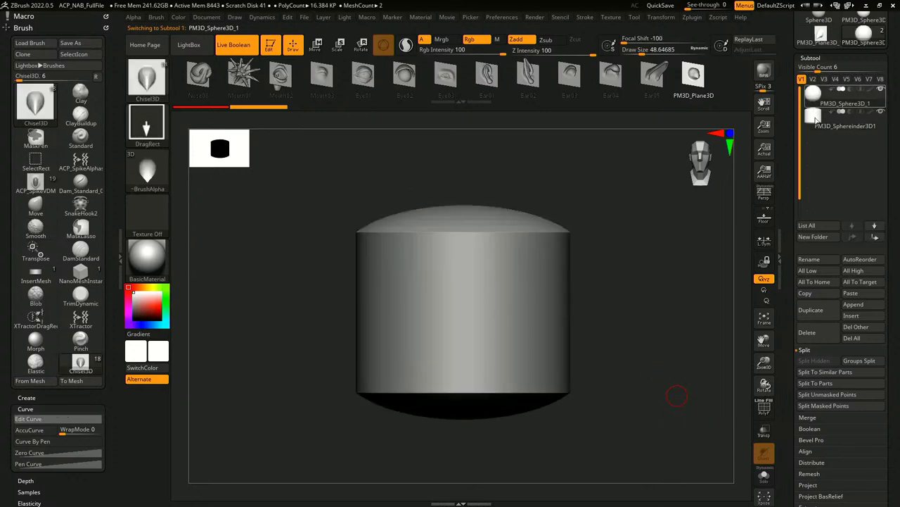
mouse_move(813, 93)
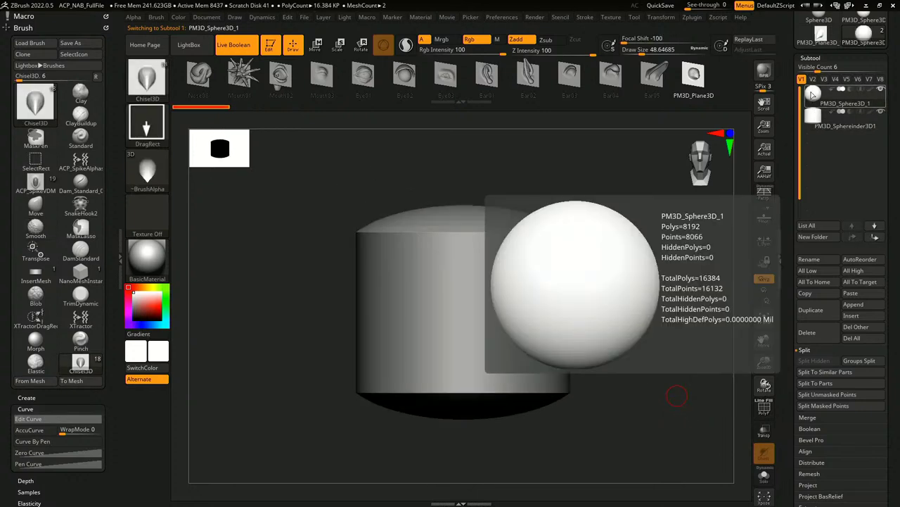
mouse_move(827, 117)
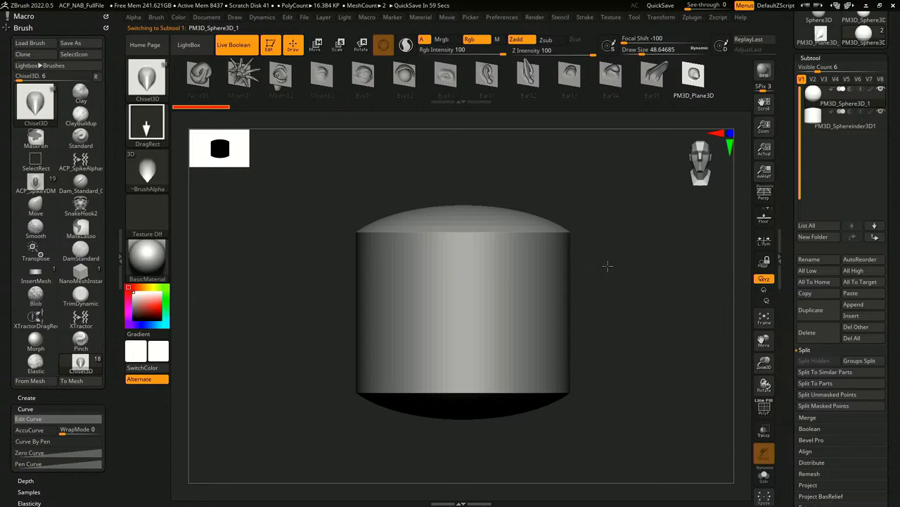
Step: Create an InsertMultiMesh brush from the sphere and sphereinder subtools
alt+drag(609, 265, 603, 213)
alt+drag(526, 180, 507, 180)
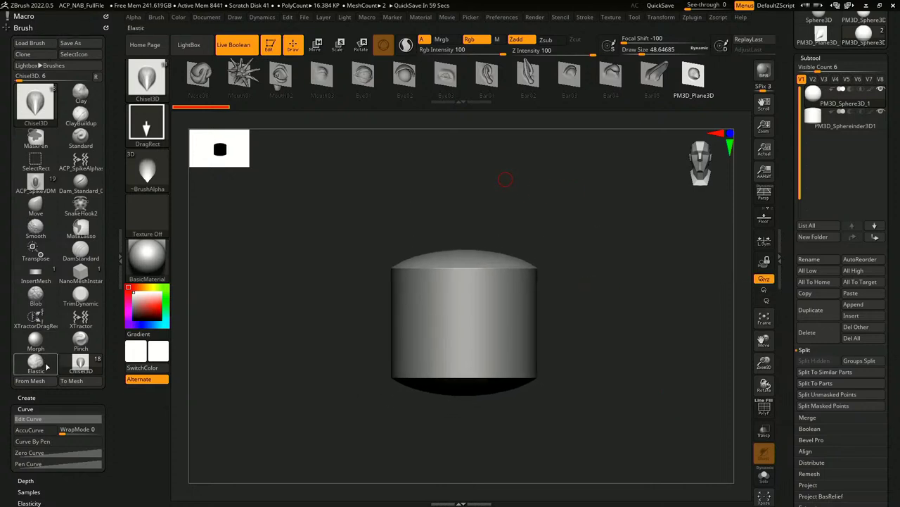
click(40, 397)
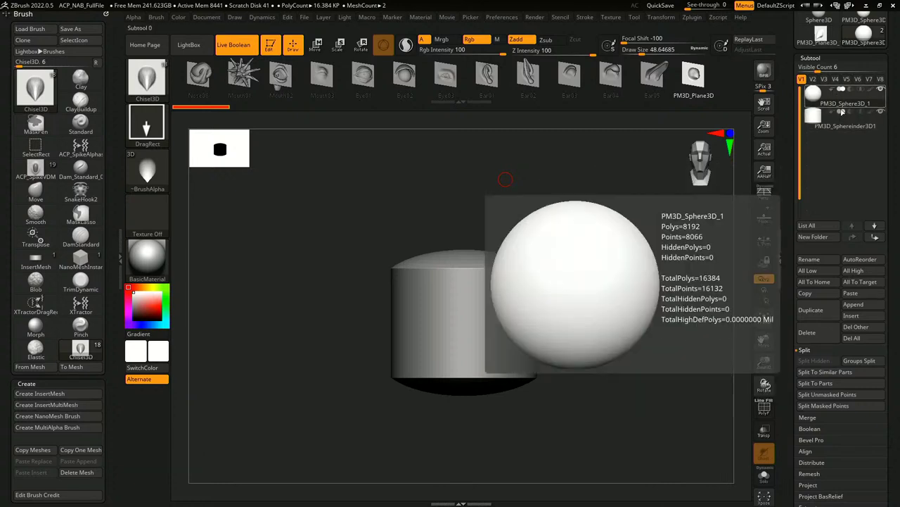
mouse_move(843, 121)
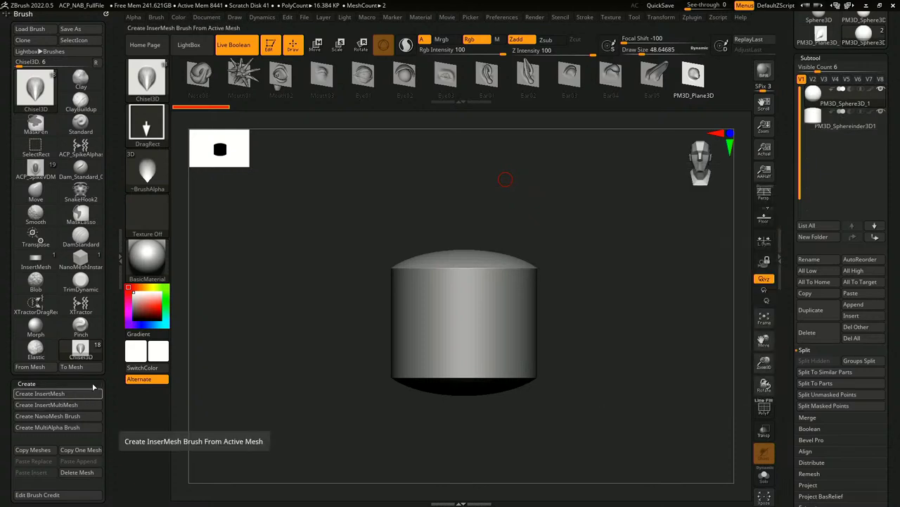
click(89, 405)
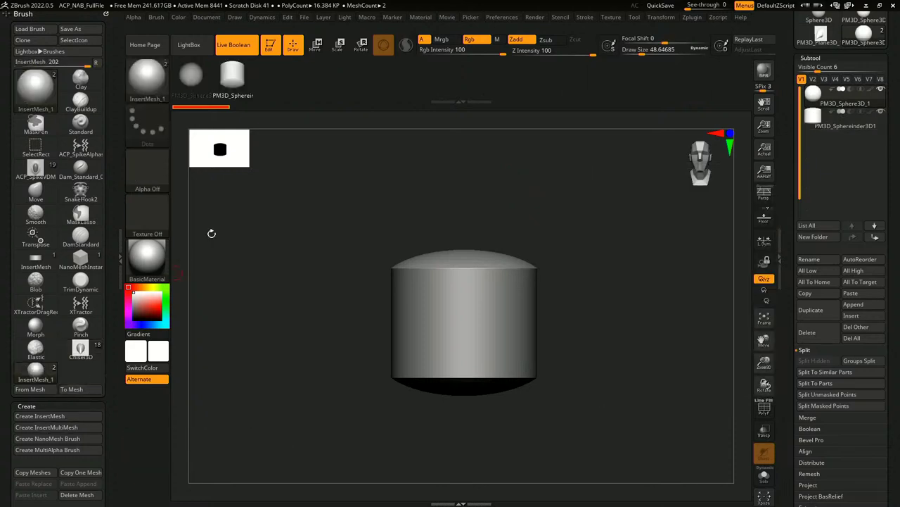
Step: Test the new insert brush by placing one sphere and two sphereinders on and around the existing mesh
mouse_move(160, 98)
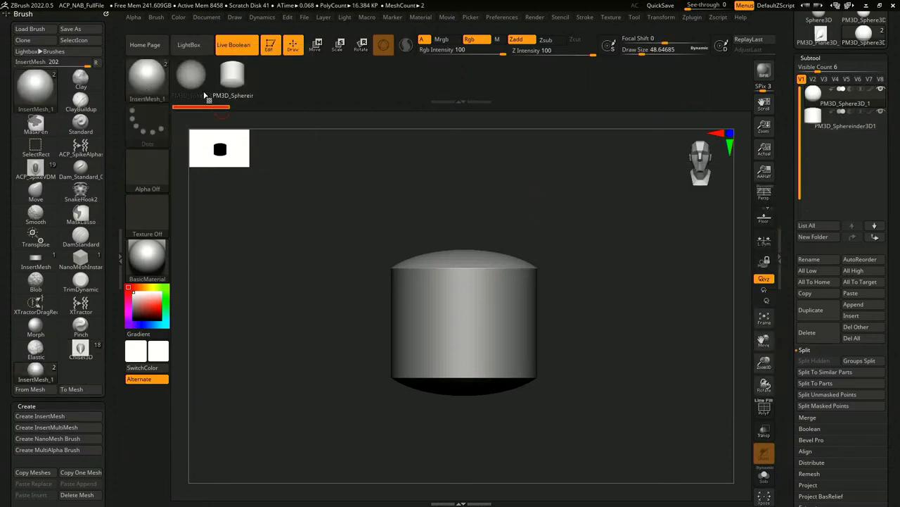
click(190, 85)
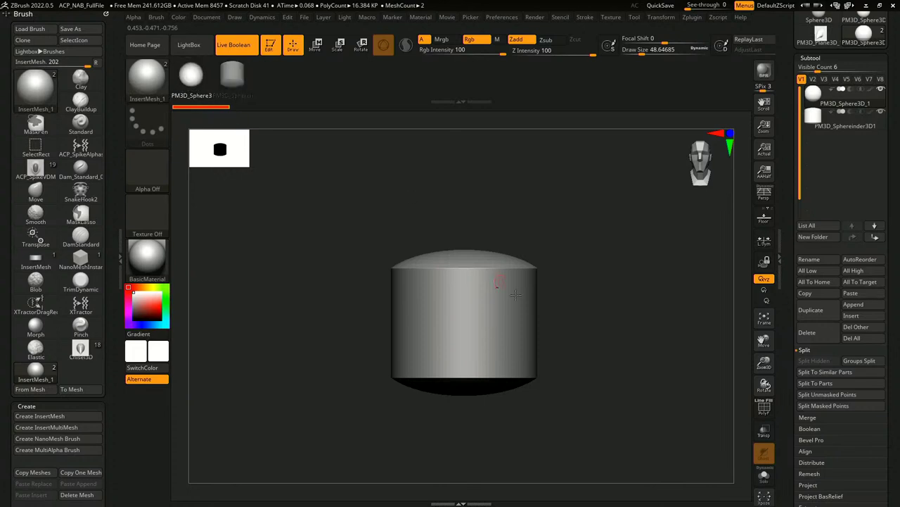
drag(527, 281, 546, 326)
click(231, 85)
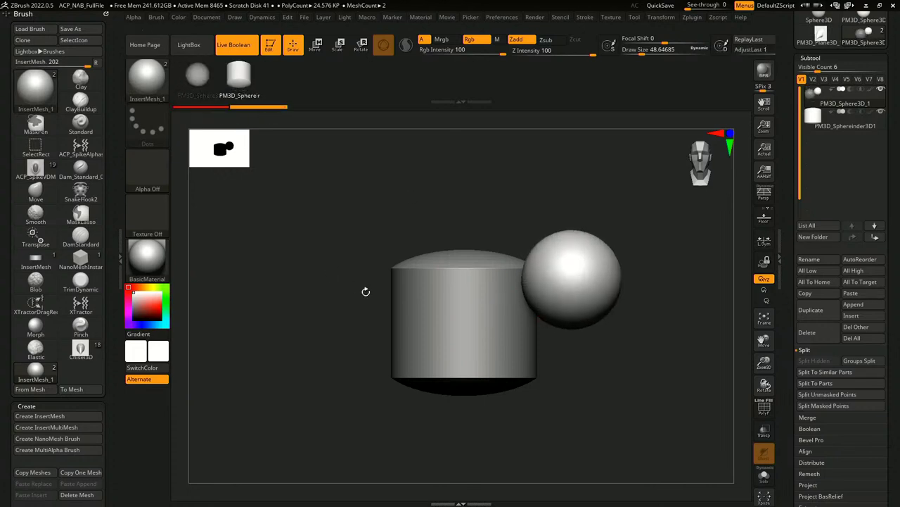
drag(366, 291, 394, 371)
drag(566, 327, 556, 403)
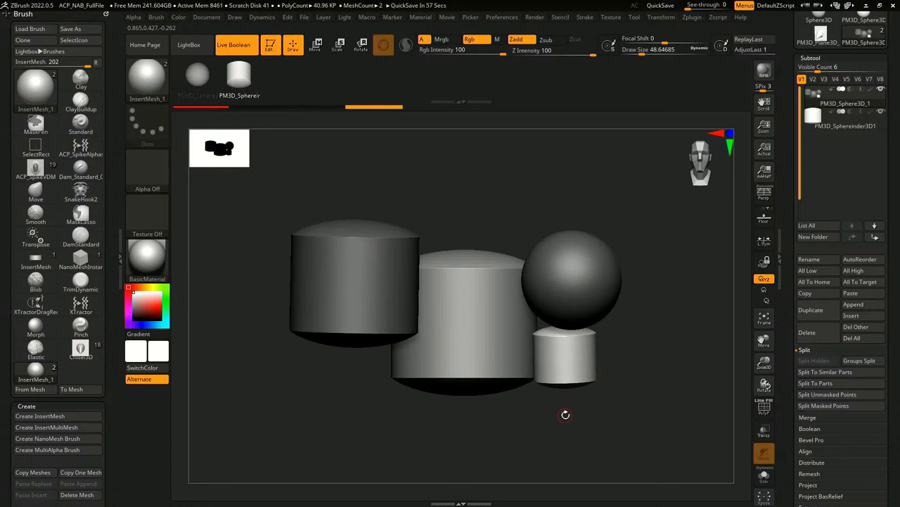
Step: Undo all the test sphere and sphereinder insertions
key(ctrl)
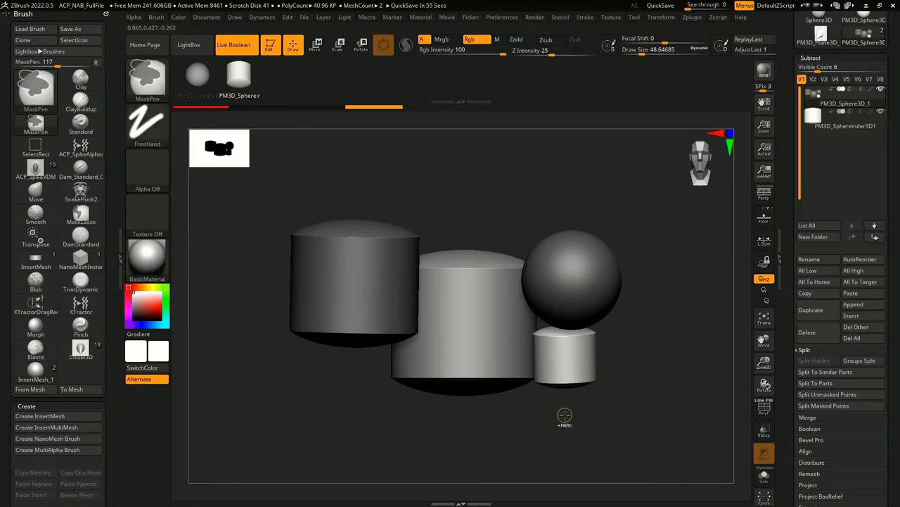
key(ctrl+z)
key(ctrl+z)
key(ctrl+z)
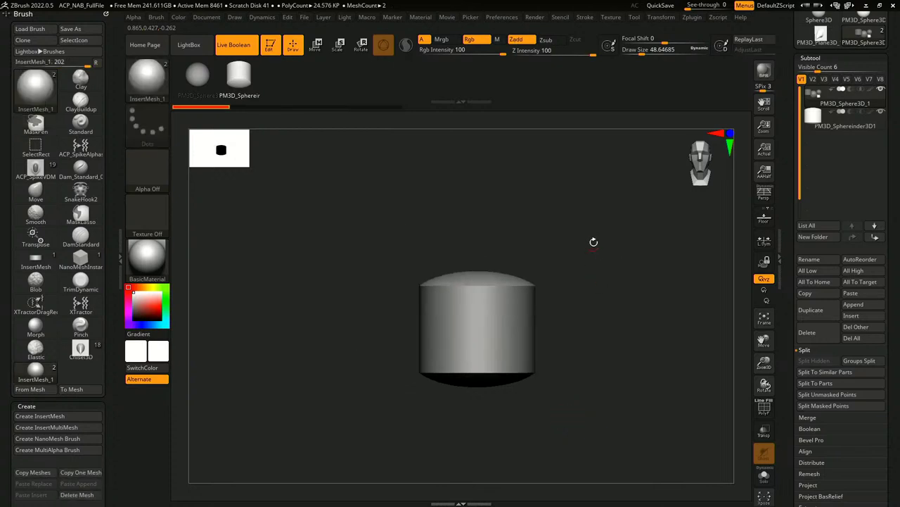
key(ctrl+z)
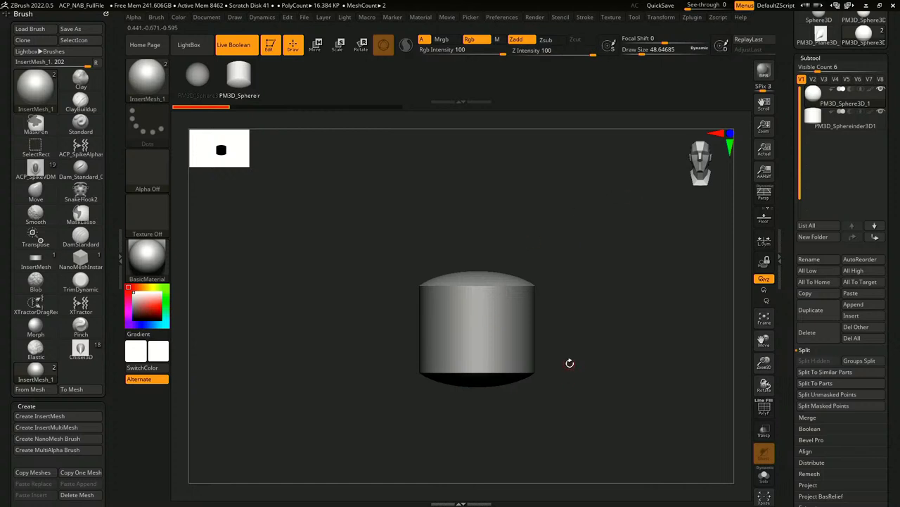
Step: Turn on Curve Mode in the stroke's curve settings for the new insert brush
click(593, 18)
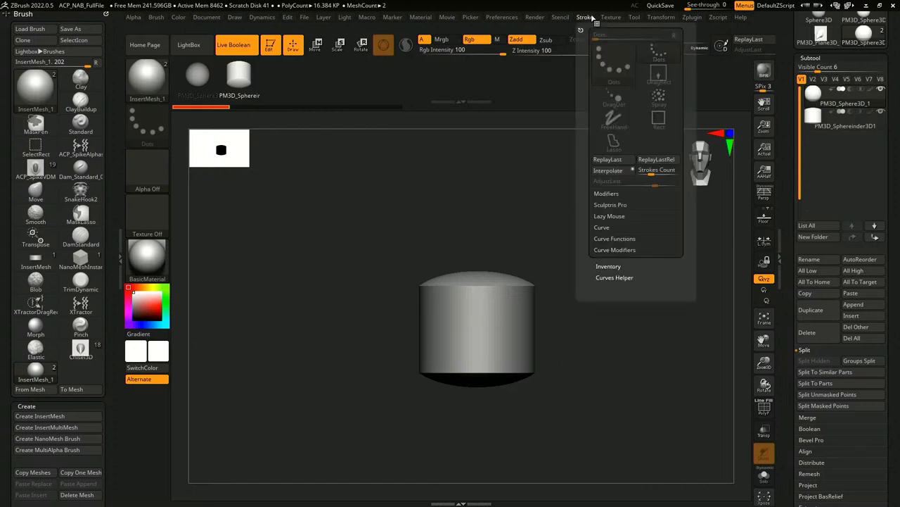
click(617, 227)
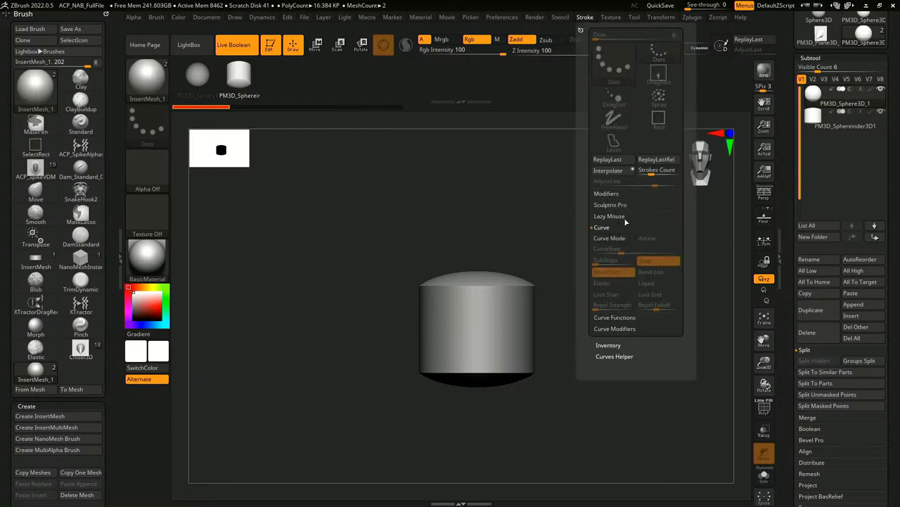
click(623, 195)
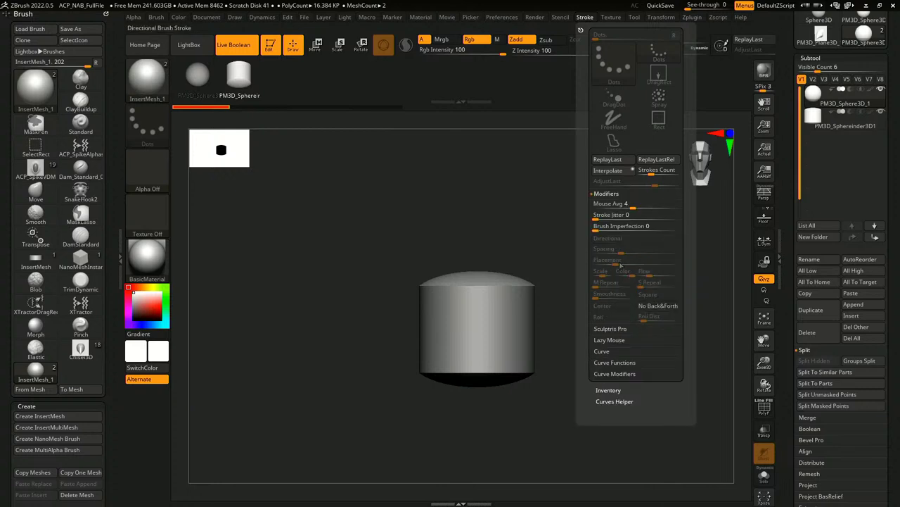
click(624, 329)
click(623, 273)
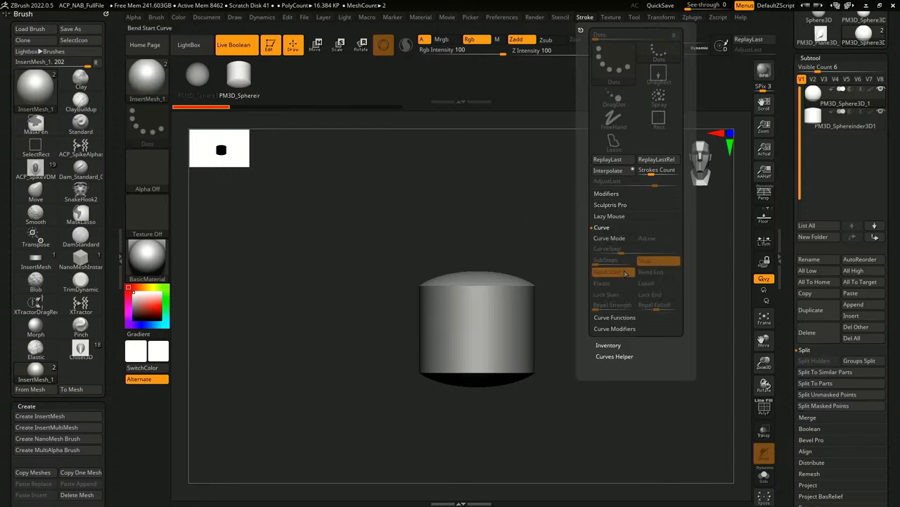
click(624, 235)
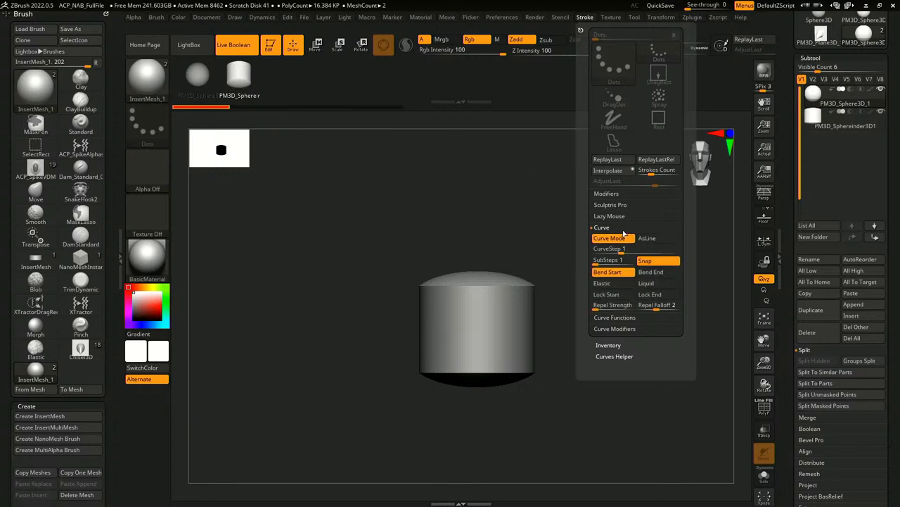
Step: Draw a long test curve of repeated sphereinders out from the mesh, inspect it up close, and undo it
alt+drag(481, 210, 362, 216)
drag(712, 148, 717, 143)
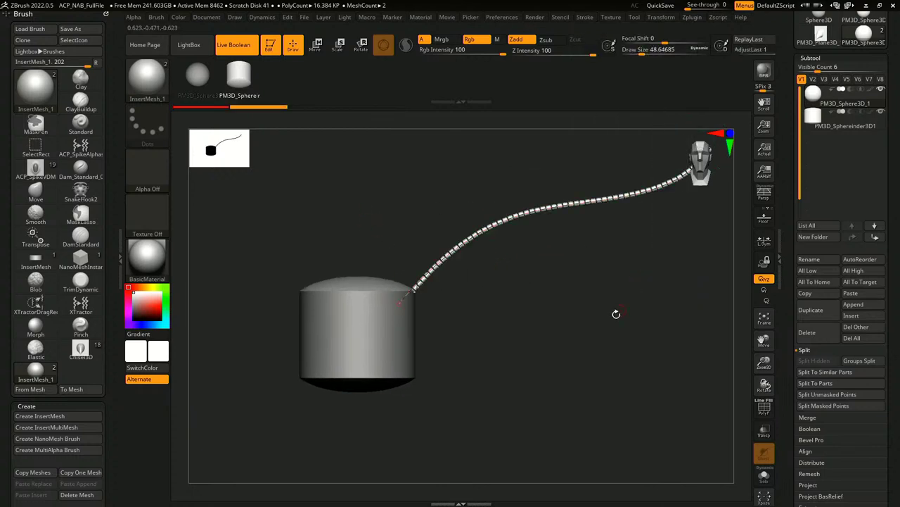
mouse_move(602, 316)
mouse_down()
mouse_move(583, 288)
mouse_move(614, 450)
mouse_up()
alt+drag(632, 282, 491, 457)
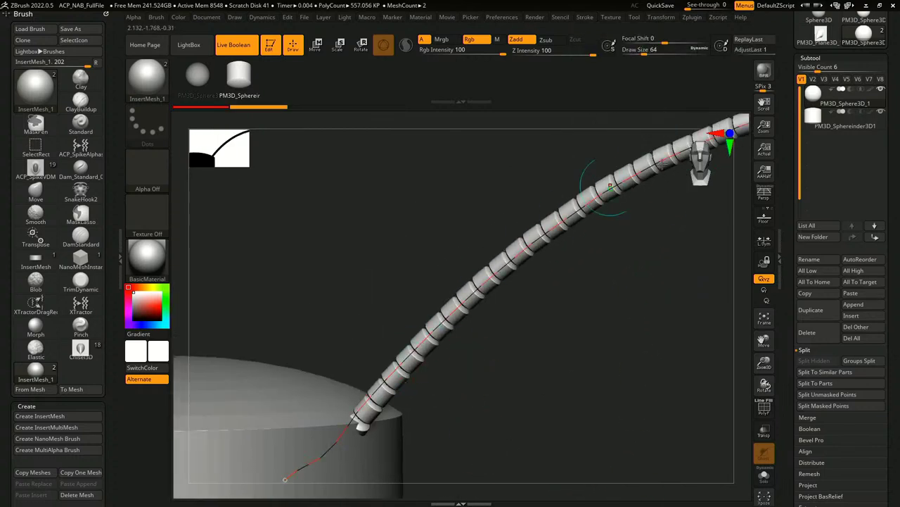
shift+drag(664, 211, 604, 278)
key(ctrl+z)
Step: Draw another test curve of sphereinders starting from the mesh's side, and undo it
drag(531, 363, 571, 287)
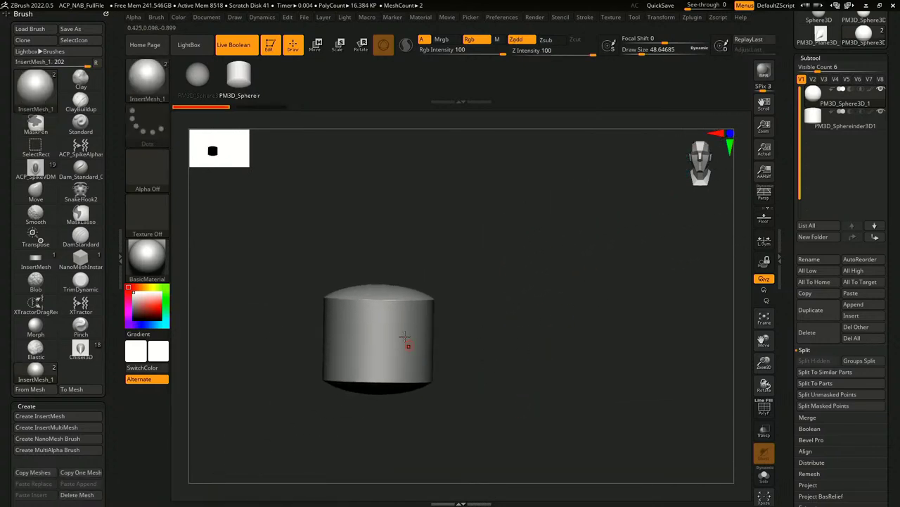
drag(512, 225, 508, 280)
key(ctrl+z)
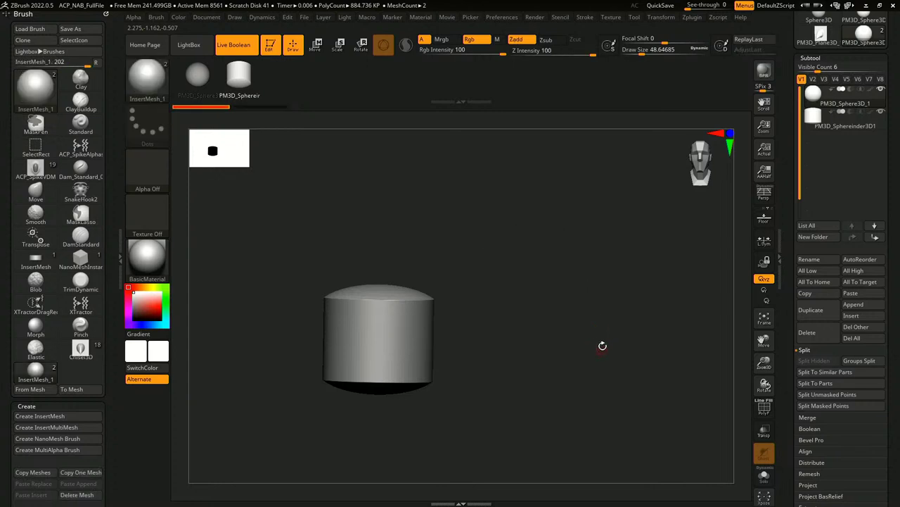
mouse_move(602, 345)
alt+mouse_down()
mouse_move(599, 353)
mouse_move(615, 310)
alt+mouse_up()
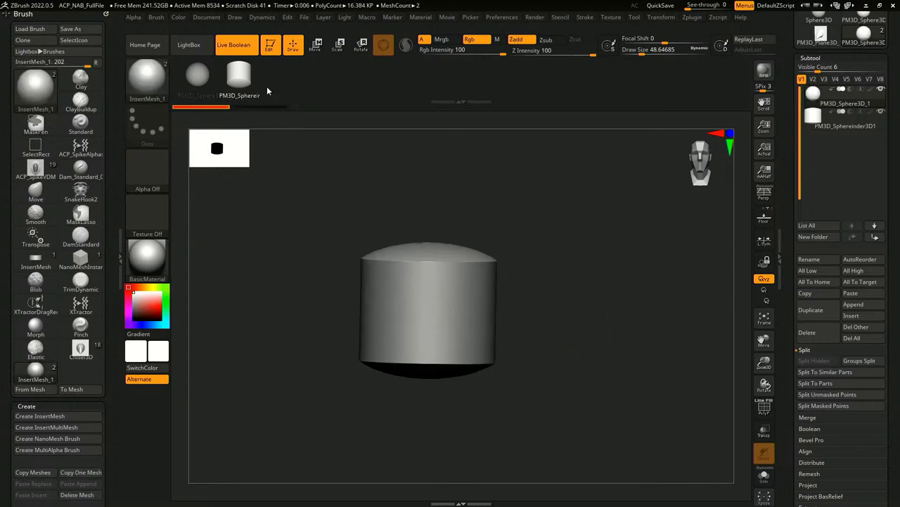
Step: In the brush modifiers, set Variations to 2, select the sphere mesh, and set the Variations Selector to random mode
scroll(115, 291, down, 5)
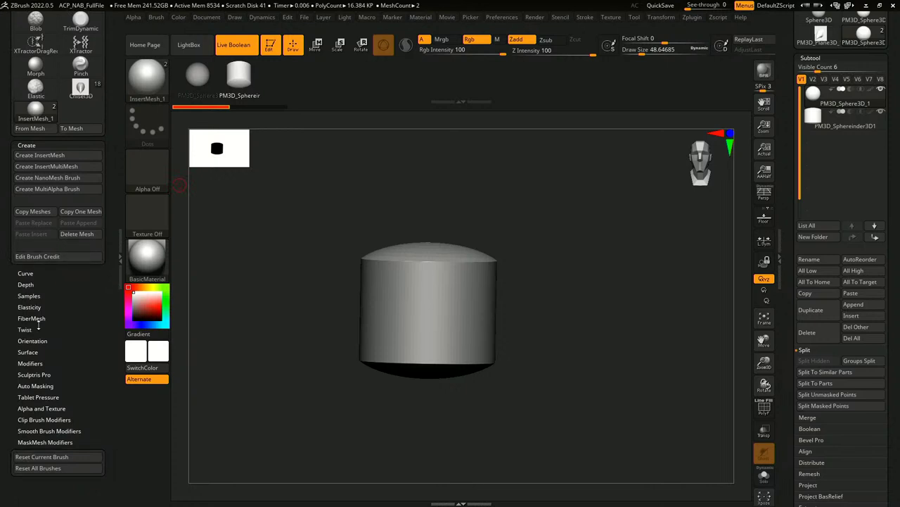
click(44, 363)
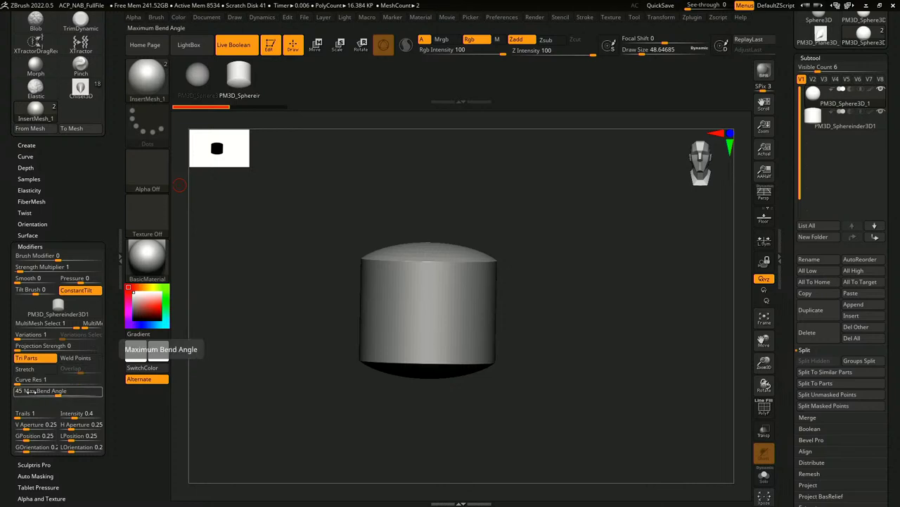
drag(15, 334, 19, 331)
click(203, 81)
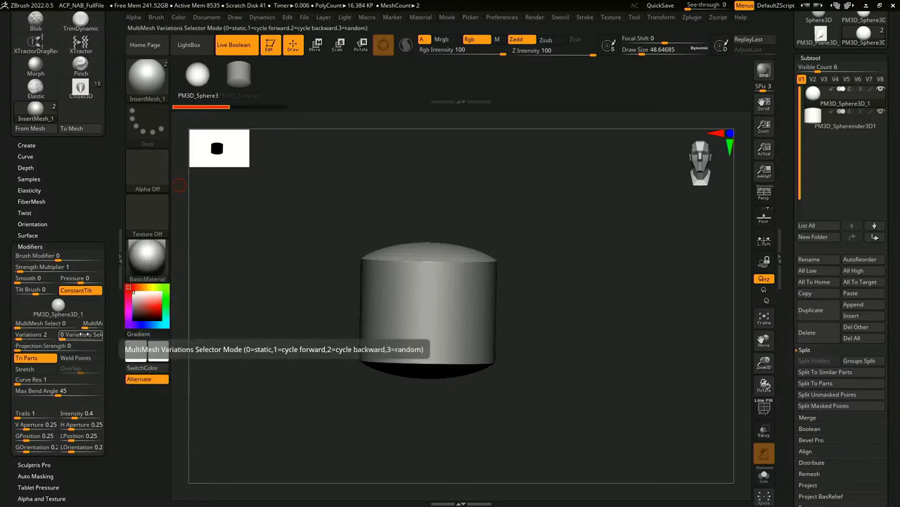
click(82, 336)
click(73, 335)
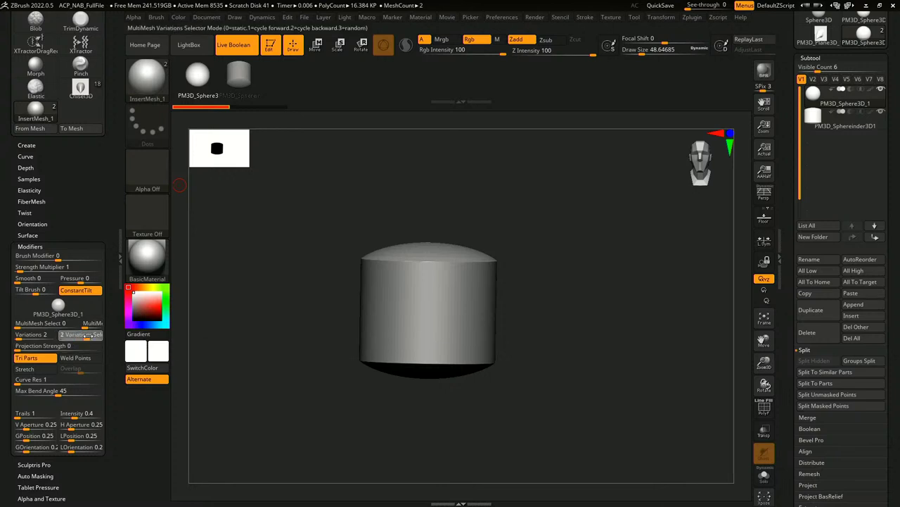
Step: Draw a long wavy test curve of randomly mixed spheres and sphereinders out from the mesh, and inspect it
alt+drag(538, 253, 465, 256)
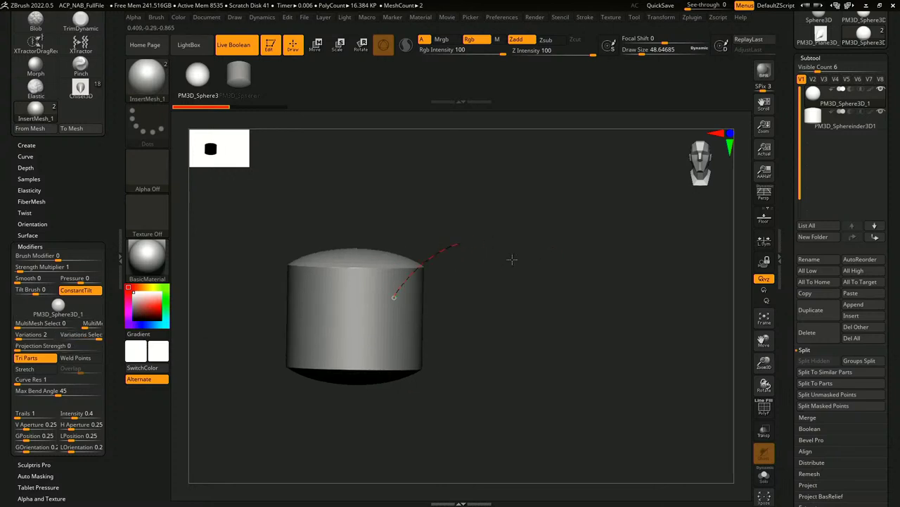
alt+drag(647, 354, 429, 390)
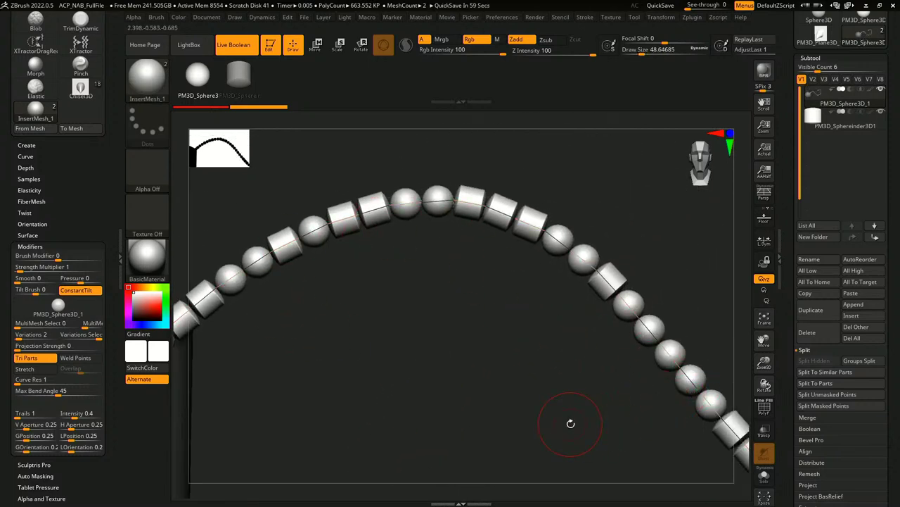
alt+drag(461, 399, 451, 212)
alt+drag(503, 309, 580, 259)
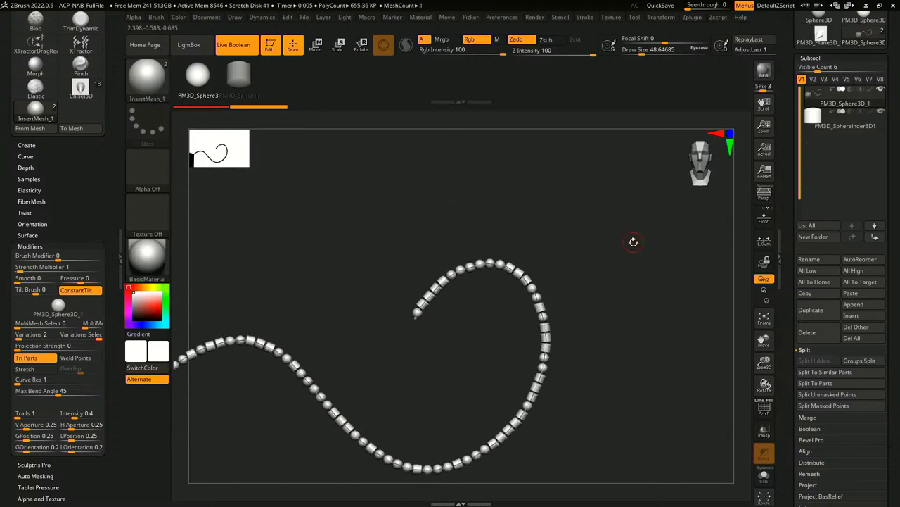
Step: Switch to the ACP_NAB_FleshedOut_5 bust and make its PM3D_Plane3D_3 subtool active as the target for the bead curve
scroll(897, 40, up, 5)
click(822, 100)
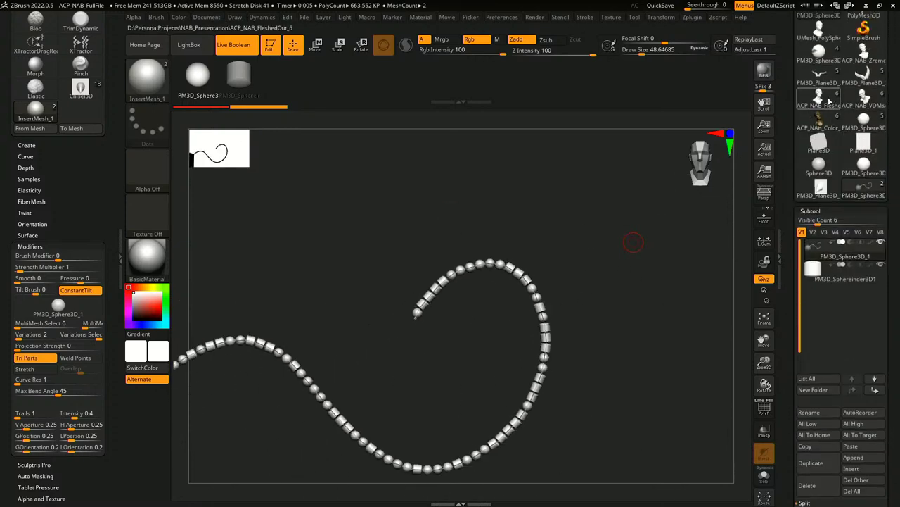
alt+drag(487, 394, 717, 260)
alt+drag(557, 396, 621, 208)
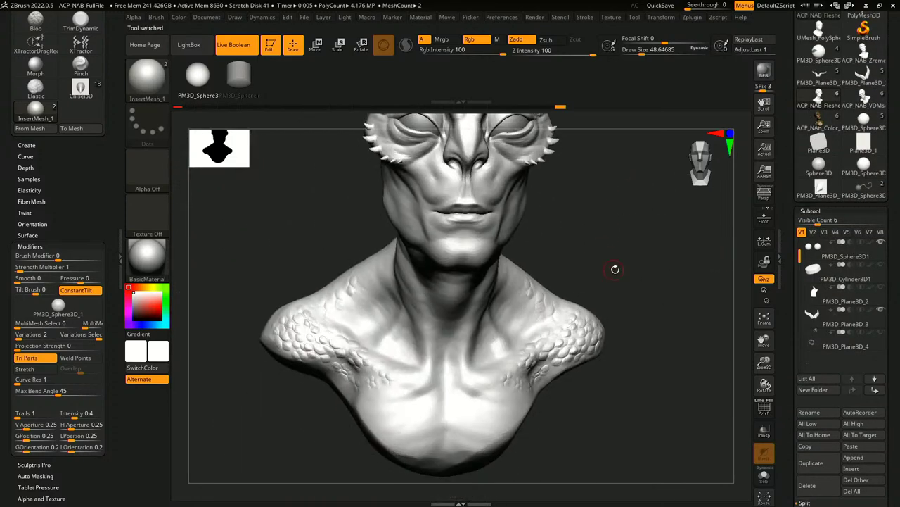
drag(615, 268, 598, 260)
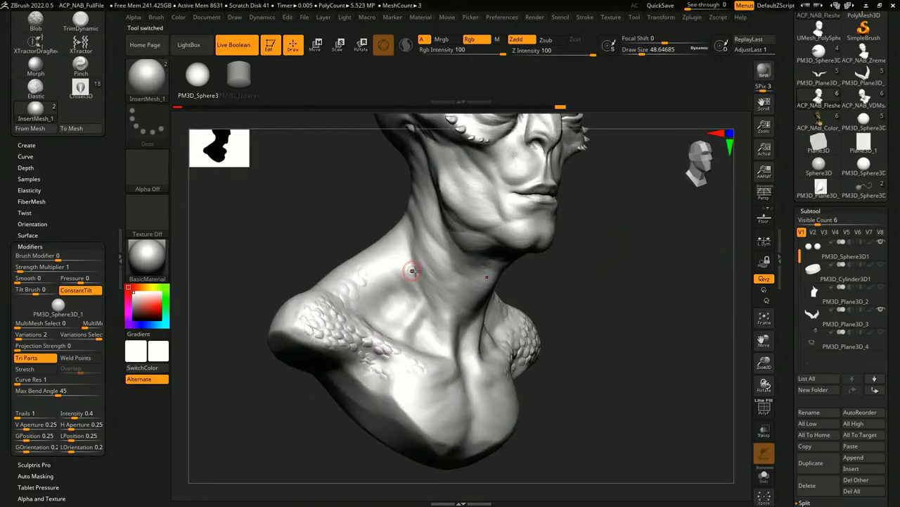
click(385, 252)
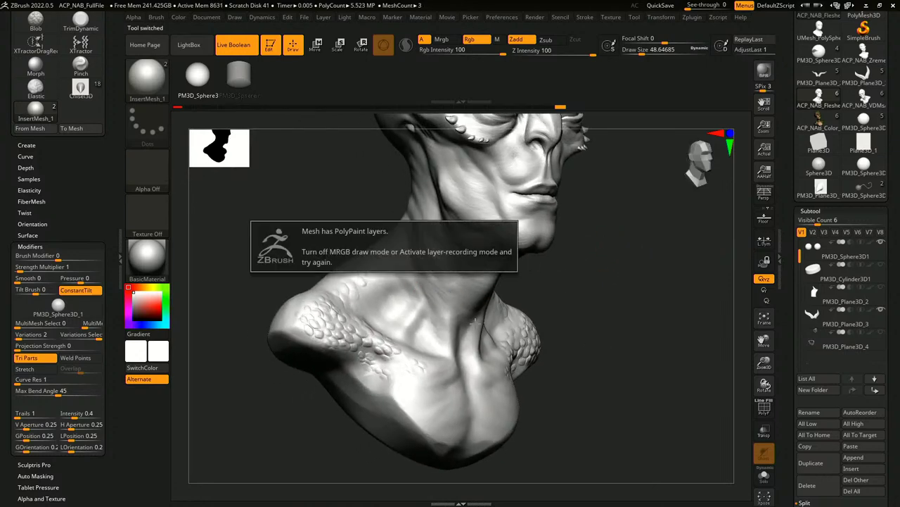
alt+click(577, 293)
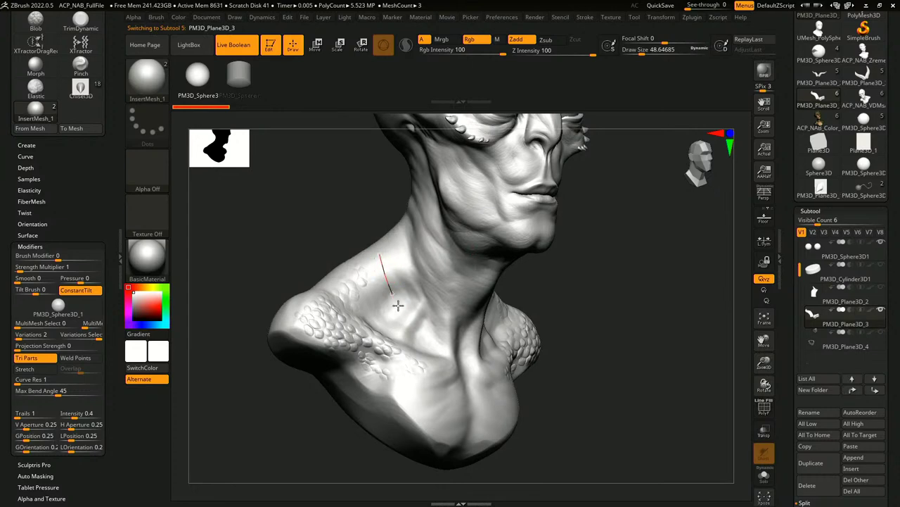
Step: Try drawing bead curves around the base of the bust's neck, and undo them
drag(559, 300, 561, 287)
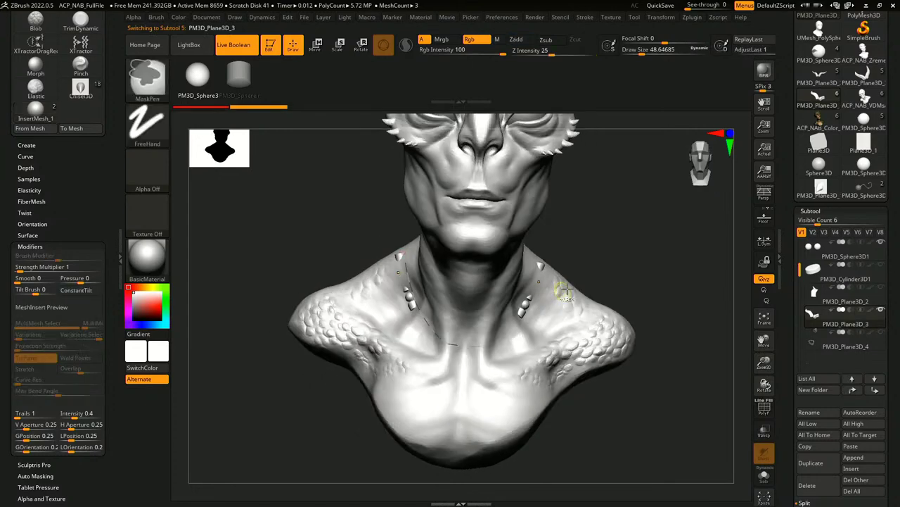
key(ctrl+z)
drag(526, 344, 476, 351)
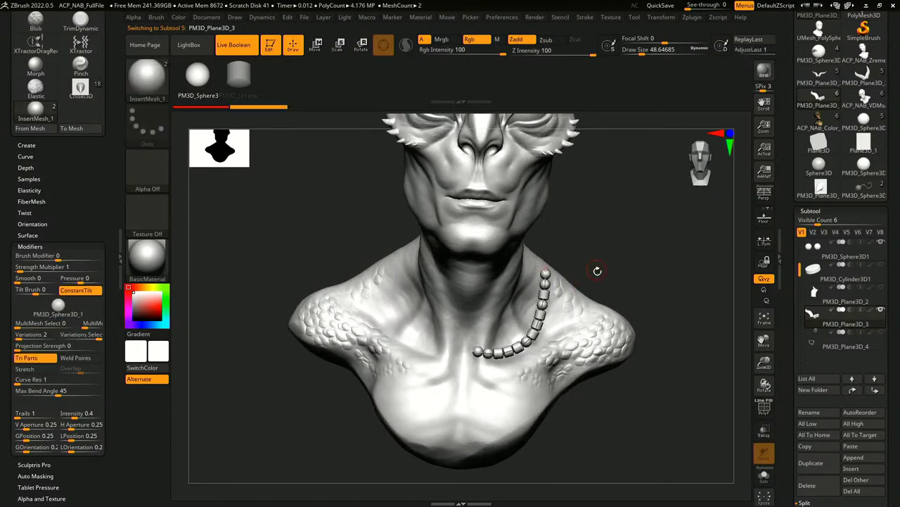
mouse_move(596, 272)
mouse_down()
mouse_move(571, 252)
mouse_move(583, 252)
mouse_up()
key(ctrl+z)
Step: Draw a bead necklace curve across the front of the neck base and pull its end up towards the shoulder
right_drag(582, 252, 553, 270)
drag(480, 338, 456, 343)
drag(605, 251, 644, 268)
drag(532, 271, 509, 292)
key(bracketright)
click(512, 289)
drag(470, 370, 426, 353)
mouse_move(369, 278)
mouse_down()
mouse_move(408, 269)
mouse_move(473, 314)
mouse_move(437, 307)
mouse_up()
drag(430, 304, 427, 297)
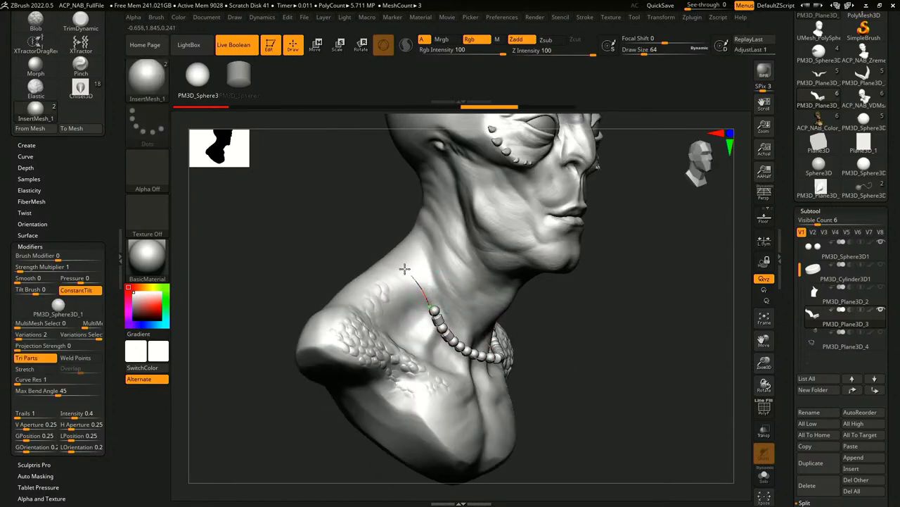
Step: Try pulling the necklace curve's end towards the neck from the side and front, and undo the moves
drag(405, 269, 394, 232)
right_drag(366, 236, 407, 245)
right_drag(461, 303, 464, 355)
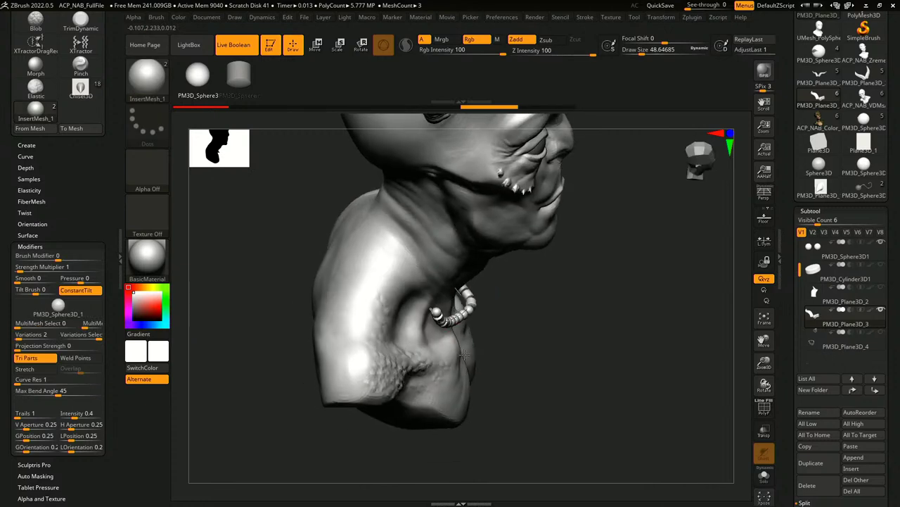
drag(379, 267, 379, 238)
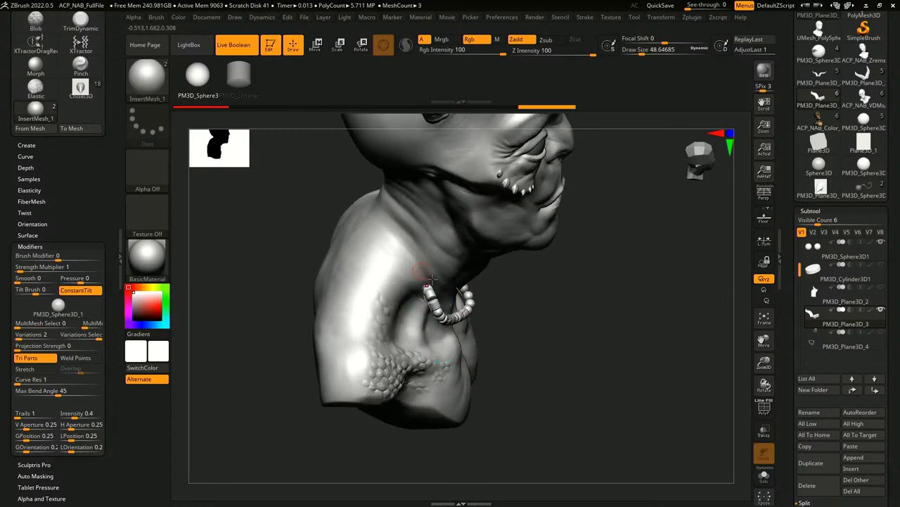
right_drag(514, 306, 457, 297)
drag(448, 280, 440, 254)
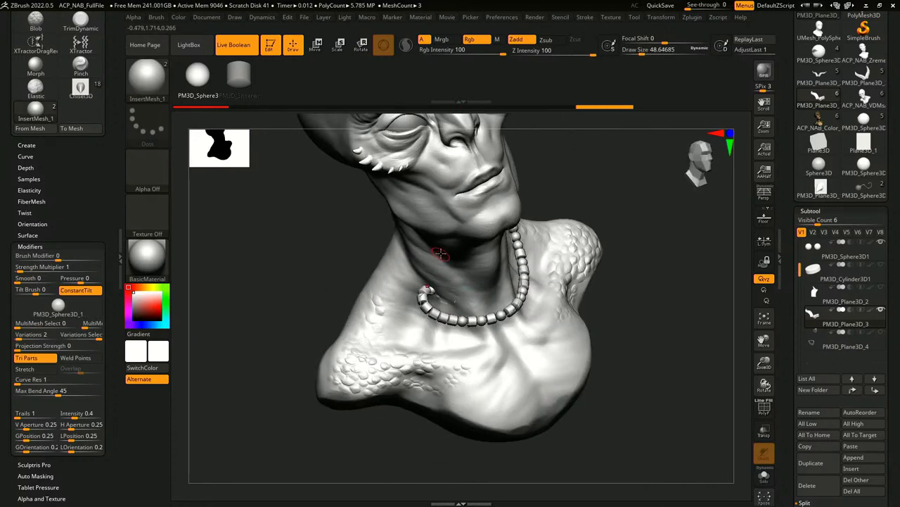
key(ctrl+z)
key(ctrl+z)
Step: Pull the necklace curve's end outward and up over the shoulder, and undo the last misplaced move
drag(408, 302, 398, 295)
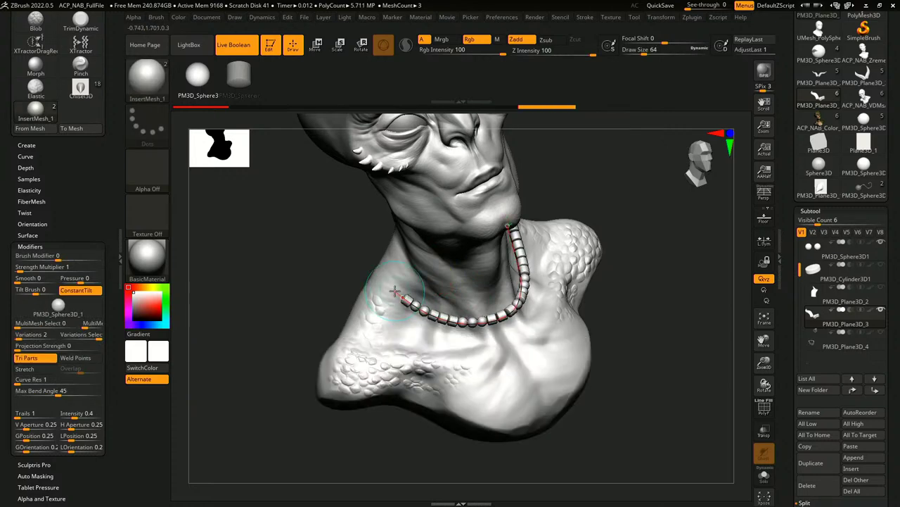
mouse_move(598, 211)
right_down()
mouse_move(598, 187)
mouse_move(579, 266)
right_up()
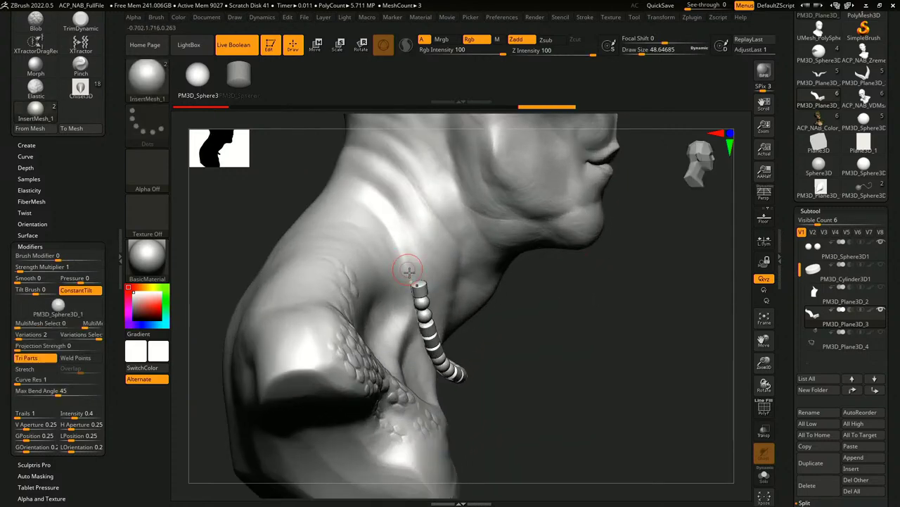
drag(412, 280, 403, 260)
right_drag(343, 190, 463, 249)
mouse_move(457, 245)
mouse_down()
mouse_move(370, 227)
mouse_move(350, 199)
mouse_move(374, 169)
mouse_up()
key(ctrl+z)
Step: Reshape the necklace curve from behind and both sides, wrapping one end over the shoulder towards the back of the neck
mouse_move(517, 236)
mouse_down()
mouse_move(549, 245)
mouse_move(425, 222)
mouse_up()
drag(272, 264, 272, 265)
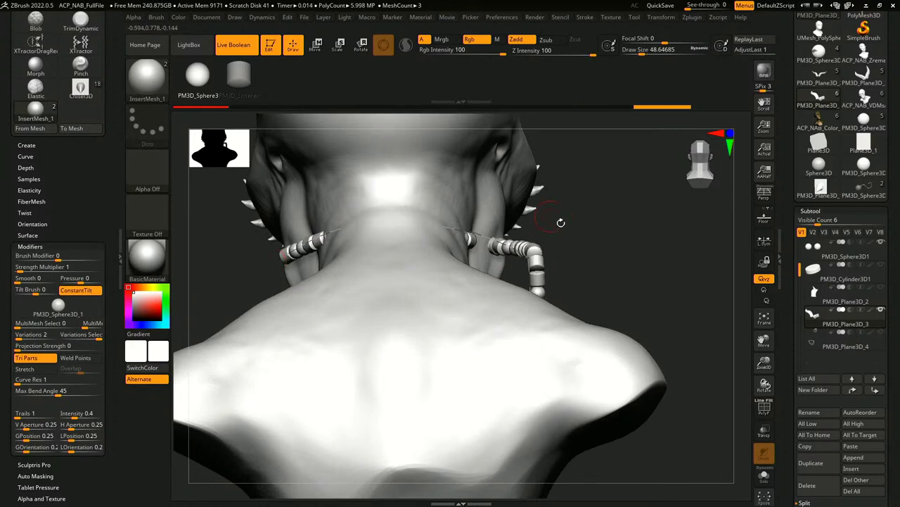
drag(561, 223, 563, 290)
right_drag(564, 289, 235, 344)
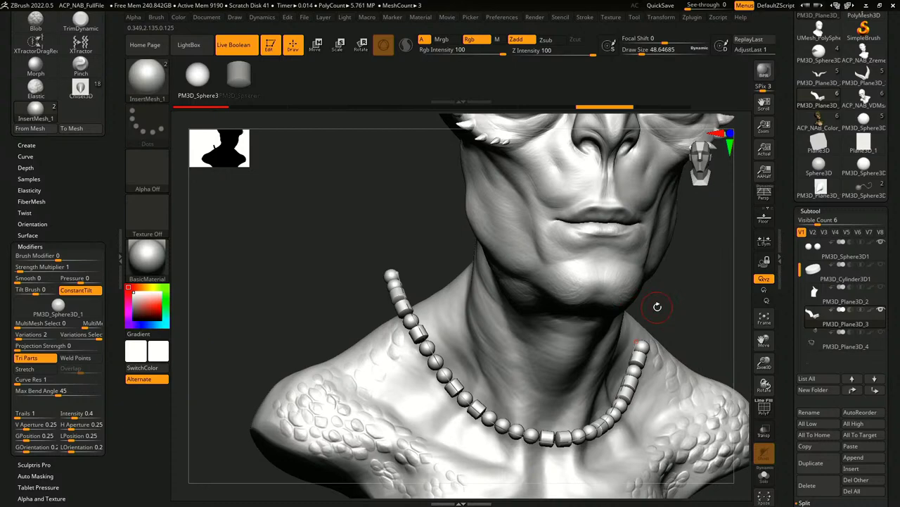
right_drag(672, 326, 590, 316)
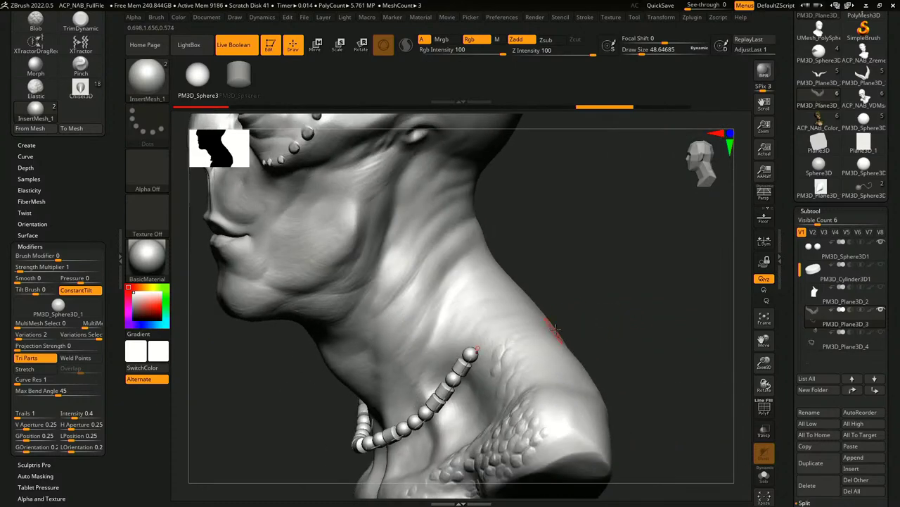
drag(479, 348, 493, 322)
mouse_move(576, 305)
mouse_down()
mouse_move(704, 267)
mouse_move(802, 256)
mouse_up()
drag(565, 250, 523, 281)
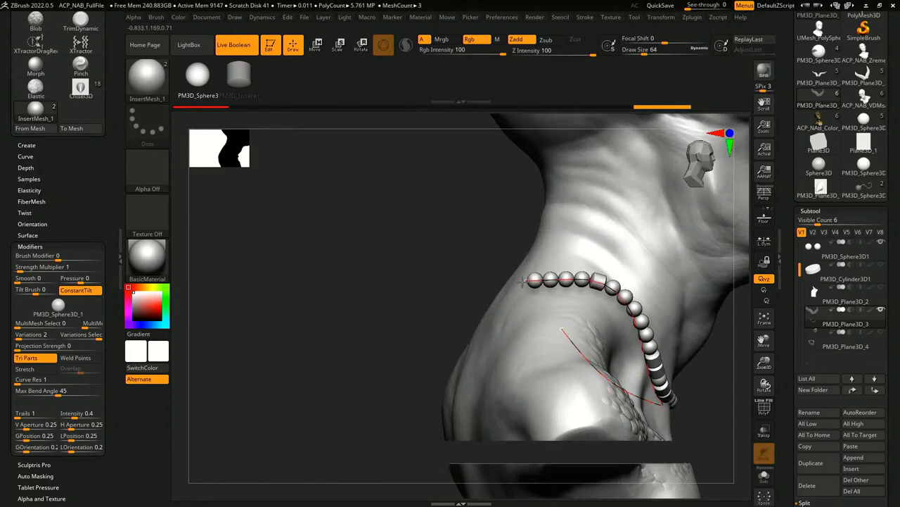
Step: Adjust both ends of the bead necklace from the front, raising the shorter end and bringing the longer one in behind the neck
right_drag(687, 373, 538, 288)
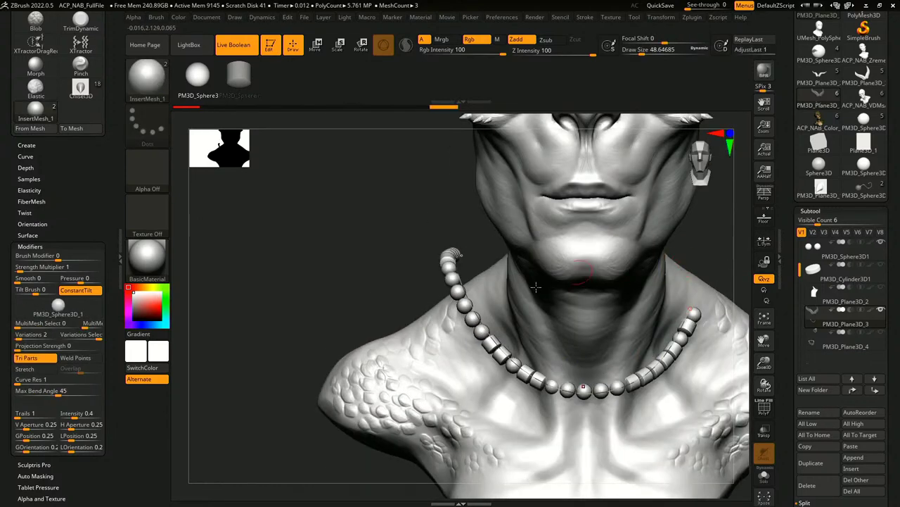
drag(699, 302, 708, 284)
drag(450, 230, 518, 252)
alt+right_drag(715, 244, 682, 254)
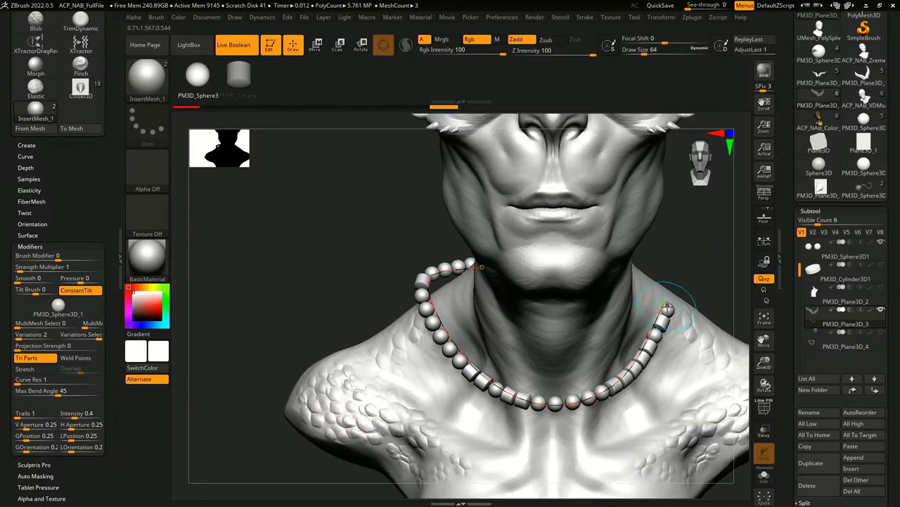
drag(667, 307, 673, 282)
alt+right_drag(672, 280, 582, 243)
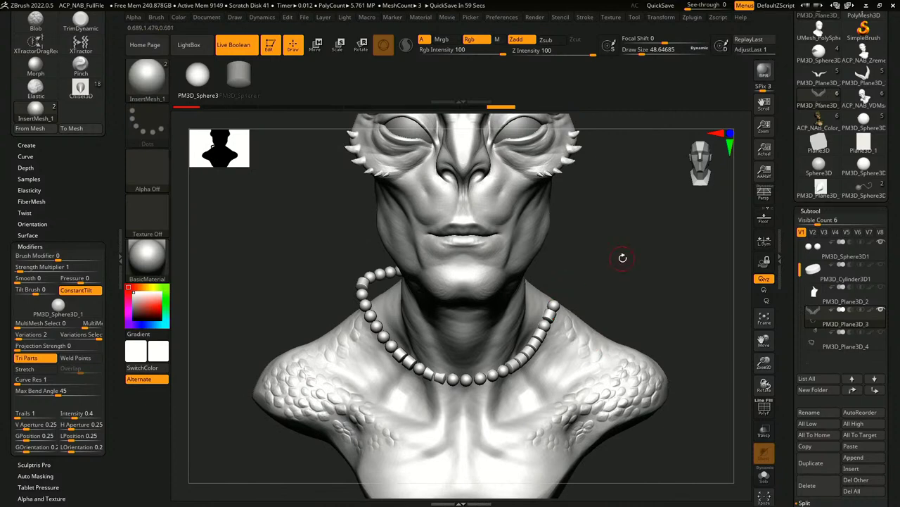
Step: View the whole bust with its necklace and compare it with the painted ACP_NAB_Color_7 version from several angles
right_drag(703, 331, 581, 339)
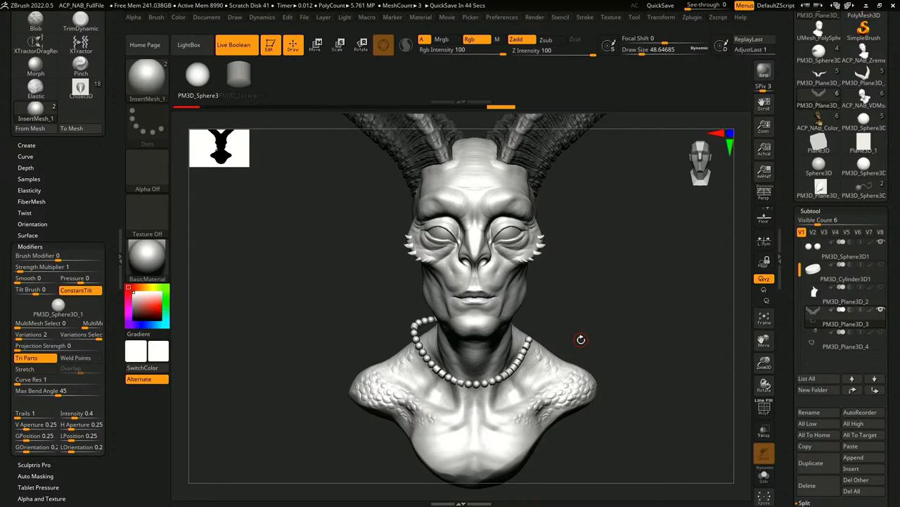
drag(582, 340, 653, 395)
click(836, 119)
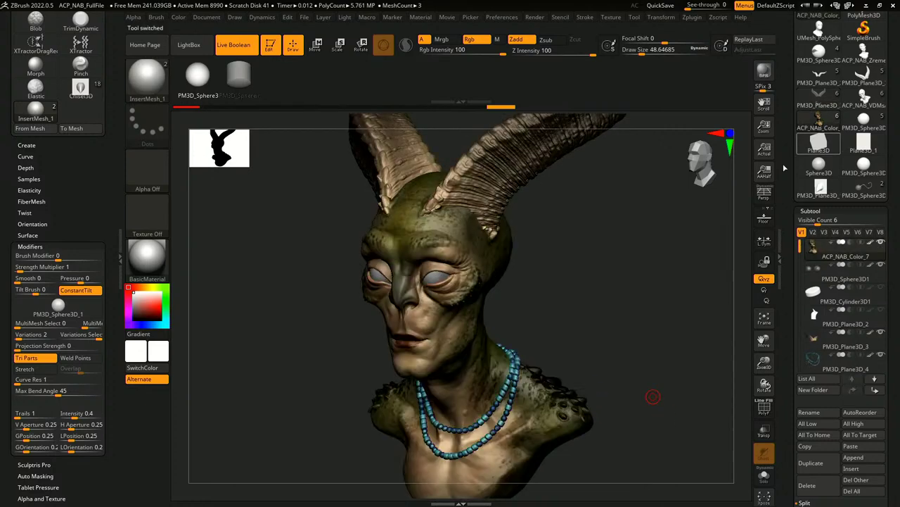
drag(616, 318, 665, 305)
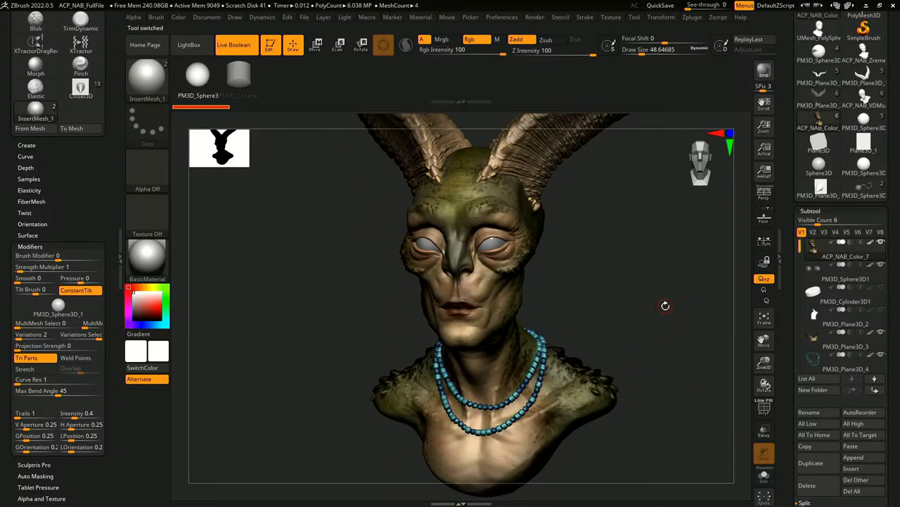
Step: Switch to the ACP_NAB_VDMsAndAlpha_6 bust and bake all of its layers
click(864, 99)
drag(662, 304, 619, 314)
click(546, 303)
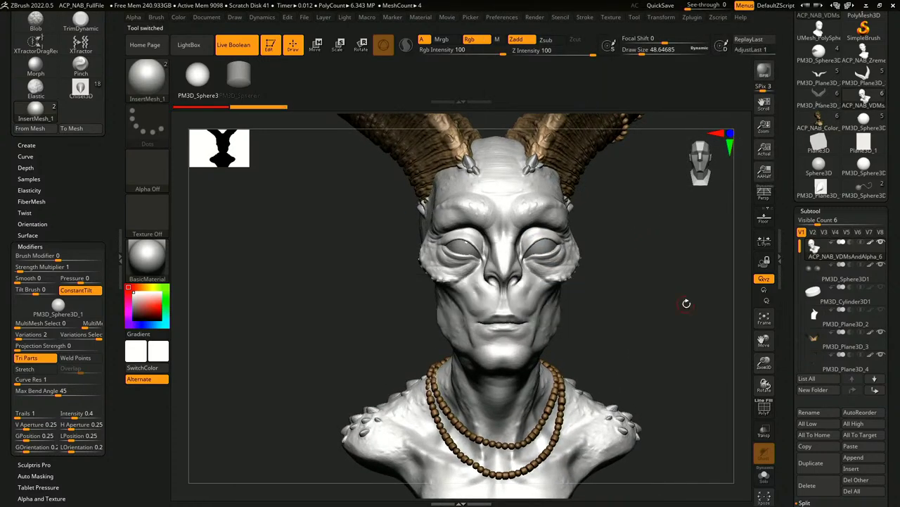
drag(787, 464, 797, 366)
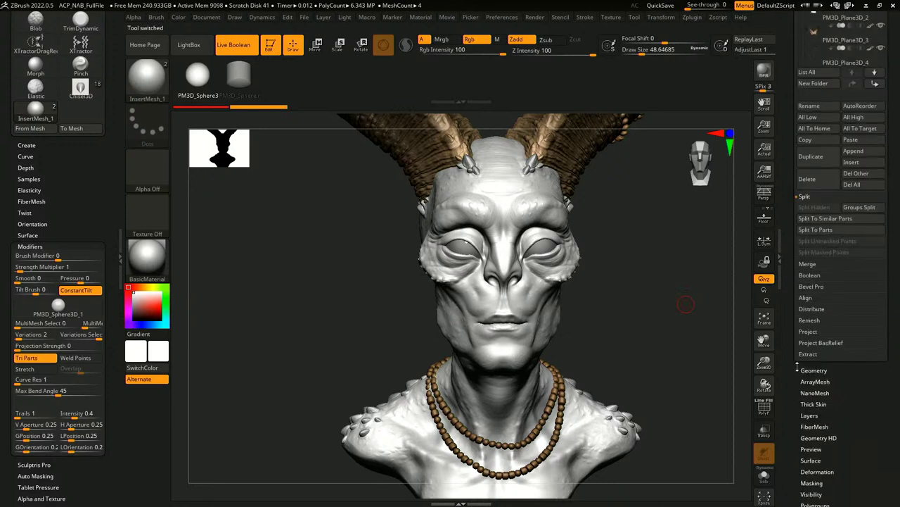
click(825, 415)
click(821, 223)
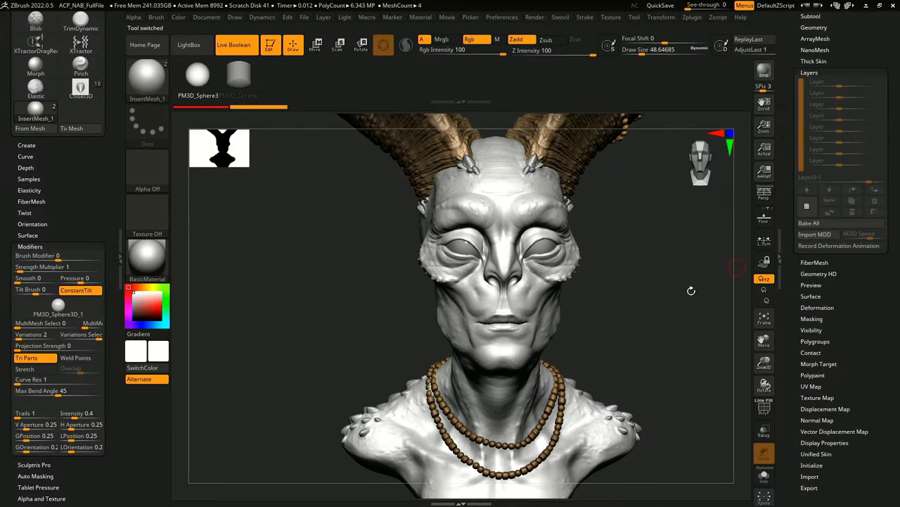
mouse_move(691, 290)
mouse_down()
mouse_move(650, 316)
mouse_move(647, 296)
mouse_up()
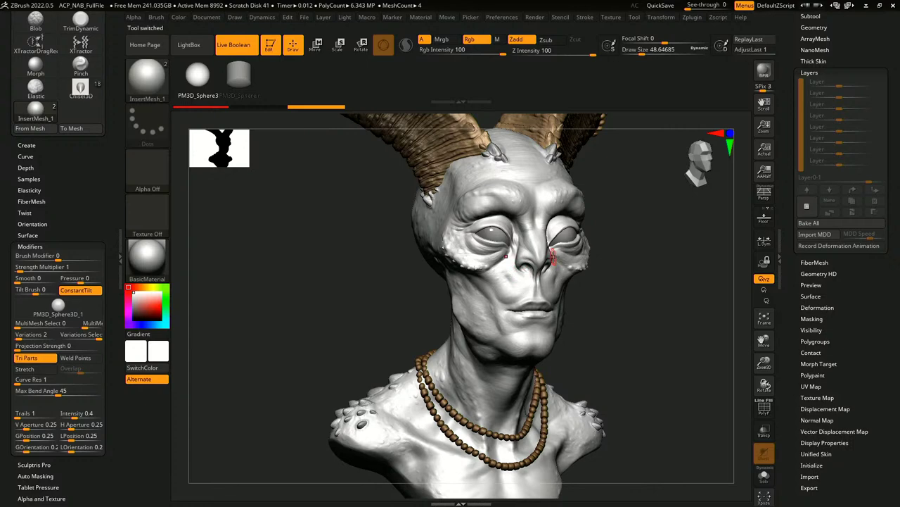
Step: Switch to the Paint brush with no alpha and enlarge its draw size to about 324
key(b)
key(p)
key(a)
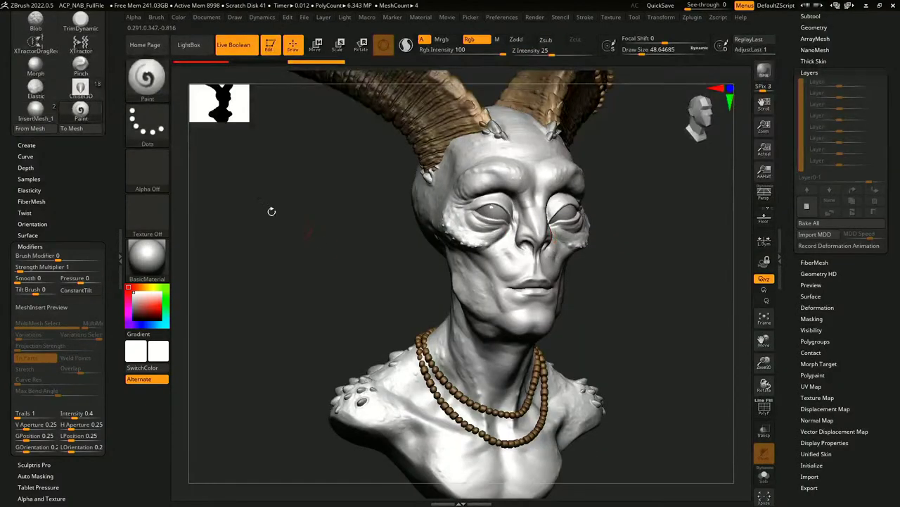
click(153, 173)
right_click(497, 200)
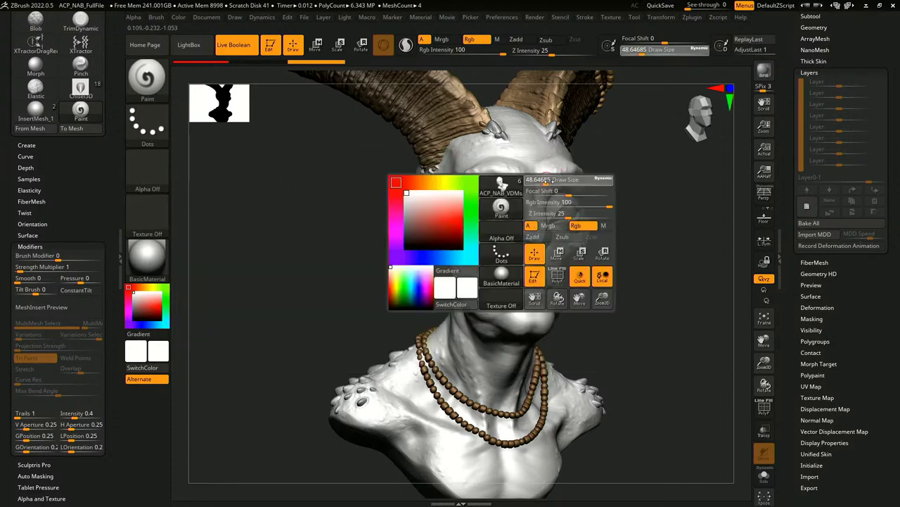
drag(542, 180, 580, 179)
mouse_move(606, 211)
mouse_down()
mouse_move(626, 217)
mouse_move(607, 243)
mouse_up()
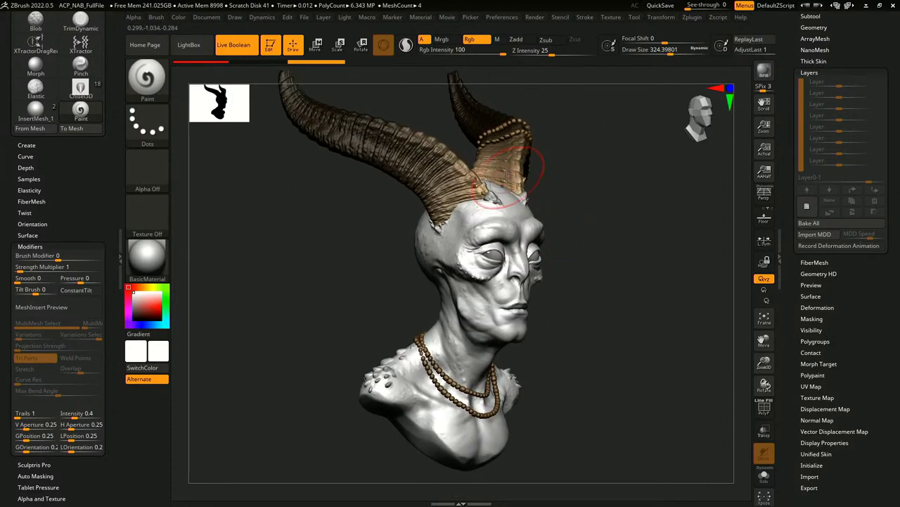
Step: Sample a light tan from the horns and cover the bust's skin with it, enlarging the draw size to about 585
key(c)
drag(551, 212, 542, 195)
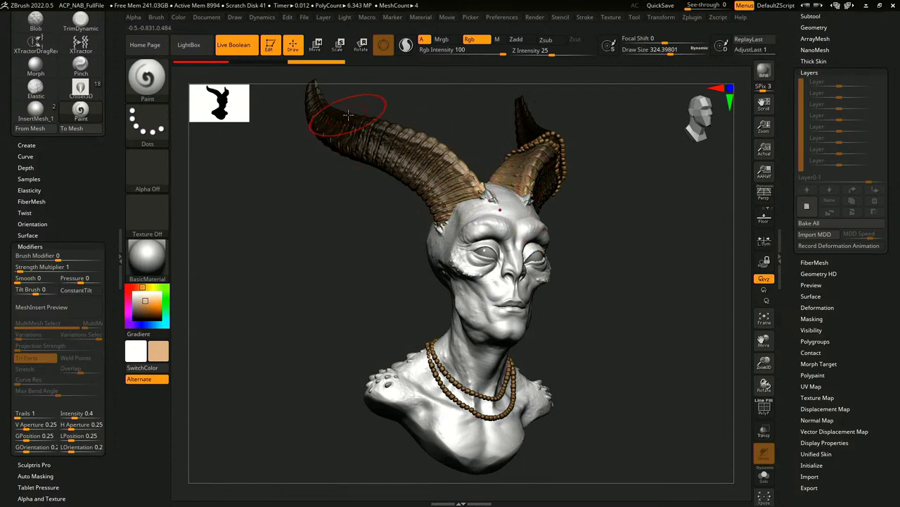
key(c)
key(c)
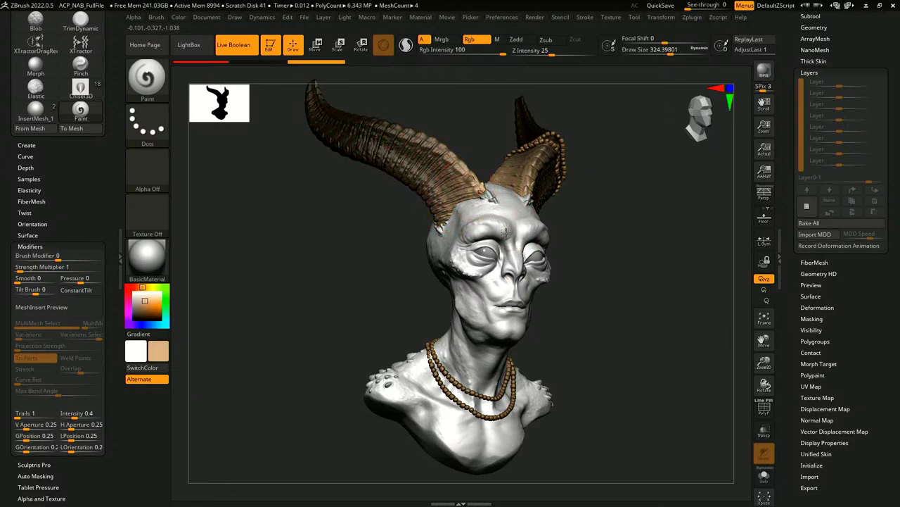
mouse_move(512, 242)
mouse_down()
mouse_move(504, 304)
mouse_move(470, 233)
mouse_up()
mouse_move(577, 281)
alt+mouse_down()
mouse_move(571, 260)
mouse_move(484, 282)
alt+mouse_up()
key(space)
drag(554, 251, 574, 251)
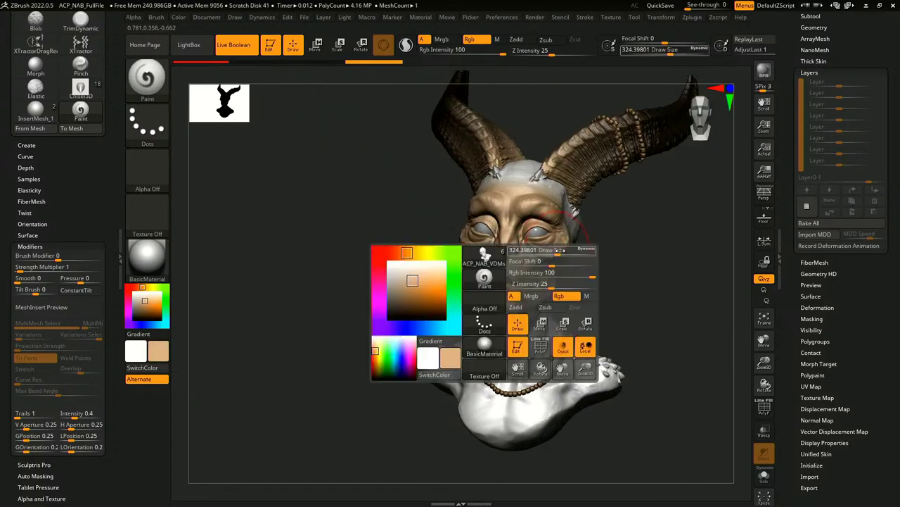
mouse_move(542, 180)
mouse_down()
mouse_move(589, 218)
mouse_move(538, 405)
mouse_move(628, 376)
mouse_move(562, 338)
mouse_up()
mouse_move(674, 221)
alt+mouse_down()
mouse_move(575, 259)
mouse_move(542, 226)
mouse_move(569, 316)
mouse_move(571, 408)
alt+mouse_up()
mouse_move(636, 288)
mouse_down()
mouse_move(625, 308)
mouse_move(601, 275)
mouse_move(619, 261)
mouse_move(594, 239)
mouse_up()
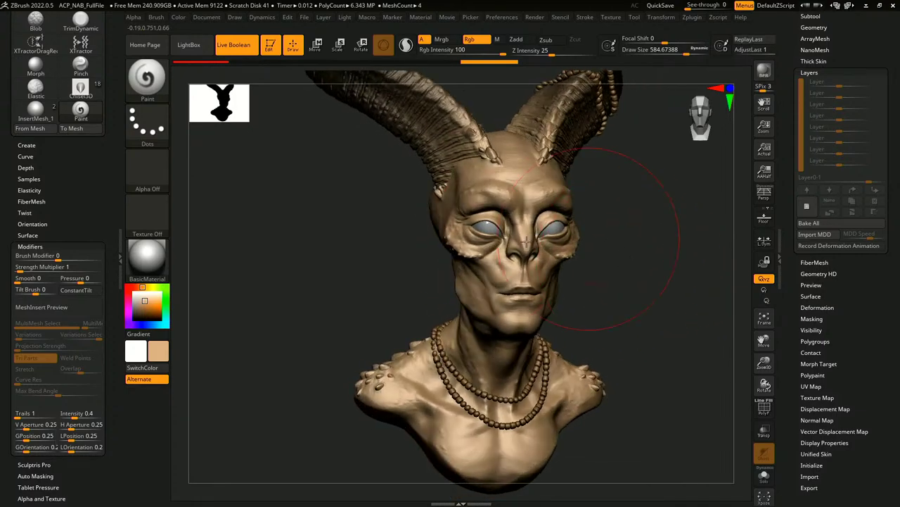
Step: Set the paint colour to a dark olive green and give the brush Alpha 07 with a draw size of about 338
drag(144, 287, 149, 286)
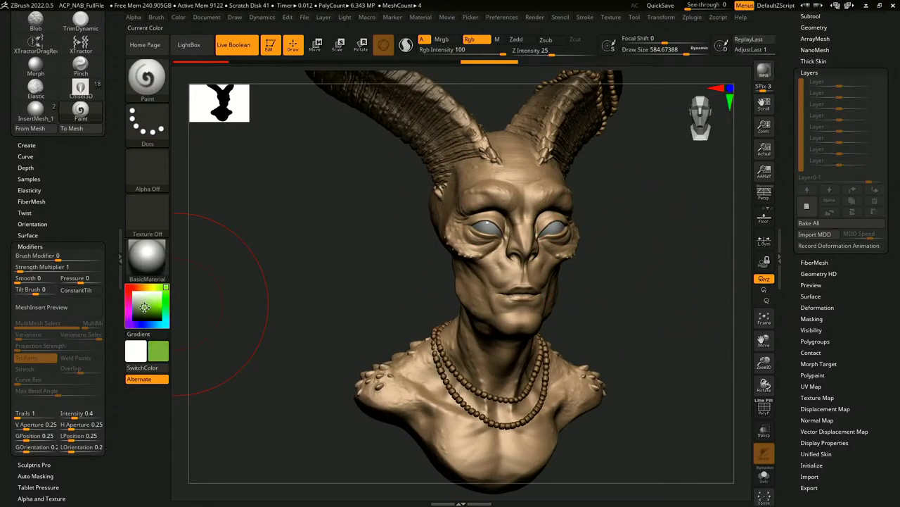
mouse_move(302, 275)
mouse_down()
mouse_move(344, 251)
mouse_move(322, 238)
mouse_up()
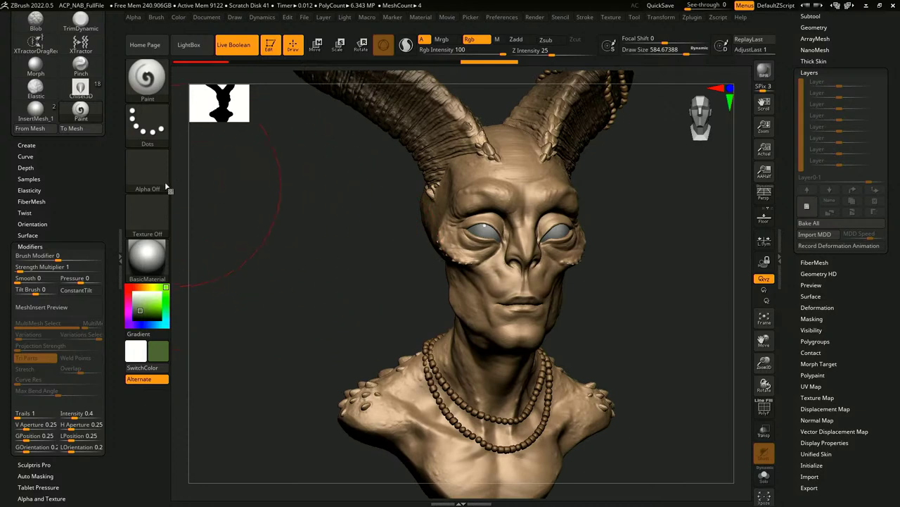
click(147, 168)
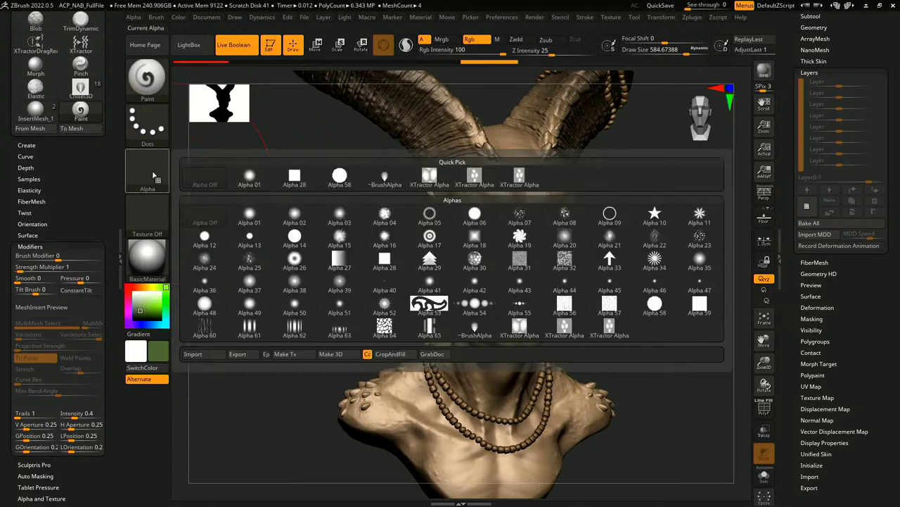
click(531, 217)
key(space)
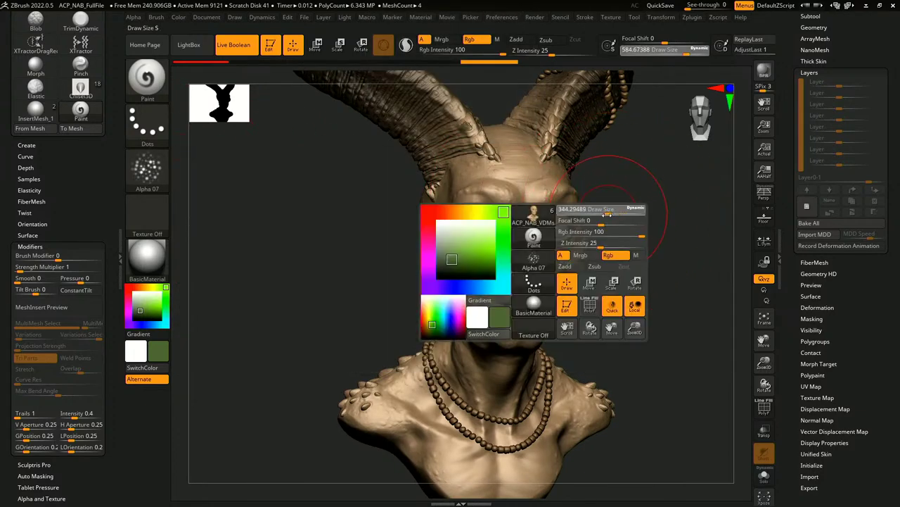
drag(607, 215, 607, 214)
drag(610, 211, 651, 200)
Step: Paint green mottling over the temple and cheek, reducing the draw size to about 234
drag(481, 190, 506, 242)
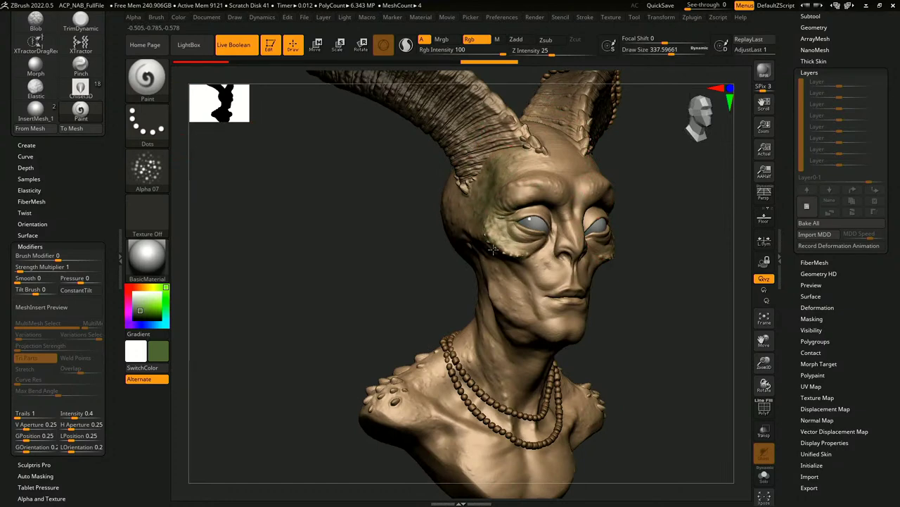
key(space)
drag(617, 231, 610, 231)
alt+drag(633, 235, 581, 250)
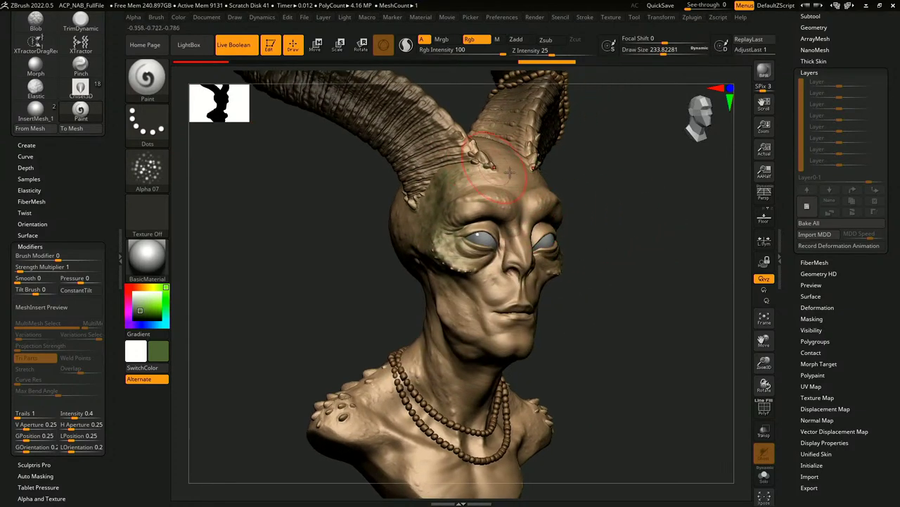
right_drag(509, 171, 544, 186)
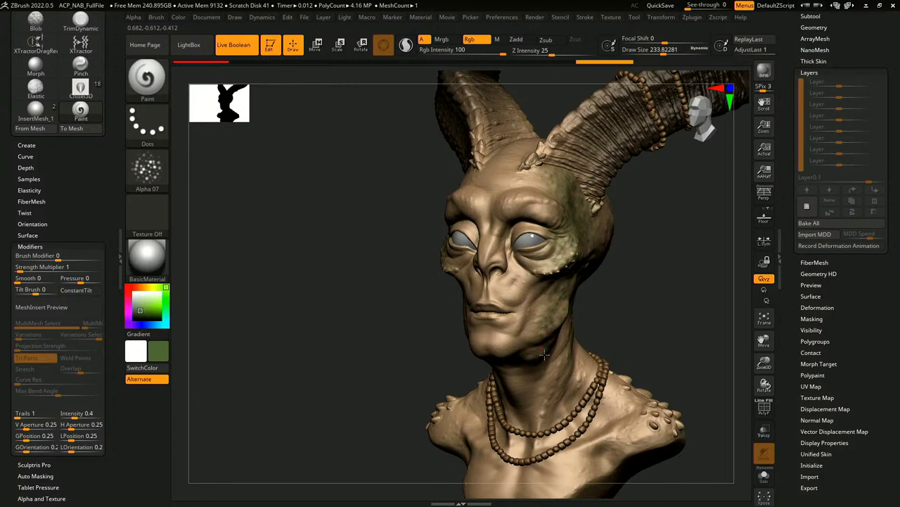
Step: Extend the green mottling over the neck, upper chest, shoulders and side of the head
drag(594, 369, 582, 352)
drag(620, 317, 529, 309)
mouse_move(534, 239)
mouse_down()
mouse_move(552, 224)
mouse_move(579, 249)
mouse_move(538, 375)
mouse_up()
drag(581, 329, 661, 343)
mouse_move(536, 374)
mouse_down()
mouse_move(526, 419)
mouse_move(518, 371)
mouse_up()
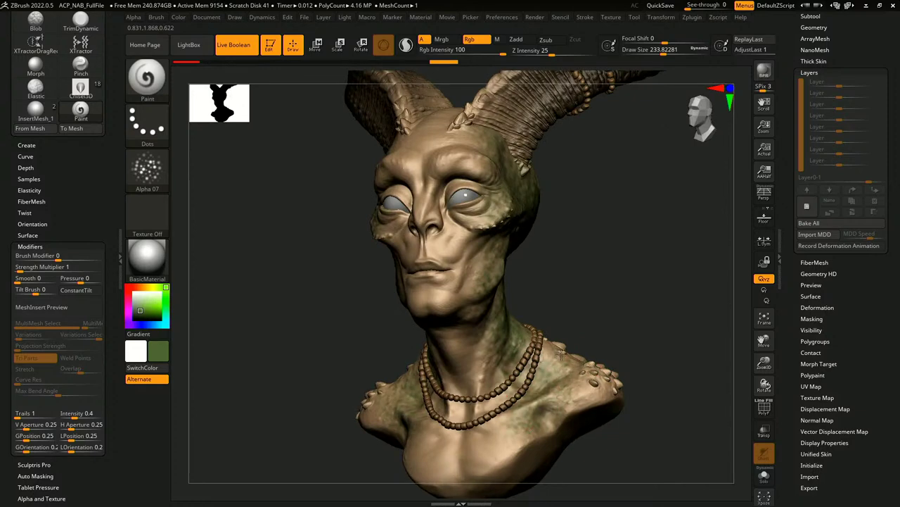
drag(561, 354, 601, 394)
mouse_move(601, 393)
right_down()
mouse_move(627, 342)
mouse_move(522, 268)
right_up()
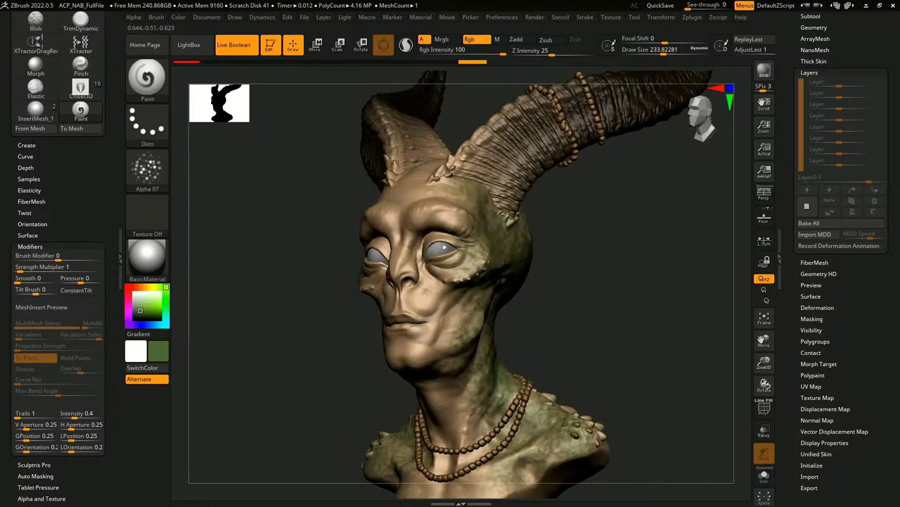
right_drag(519, 204, 563, 204)
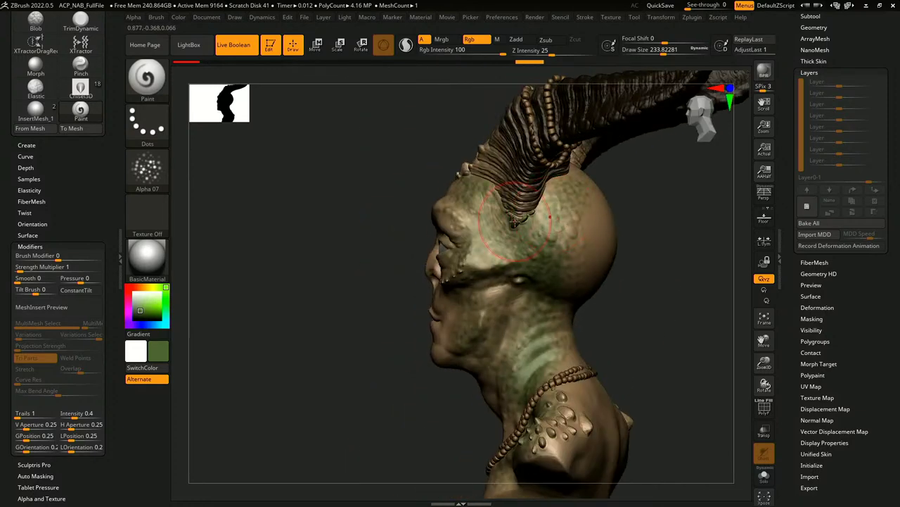
Step: Remove the brush alpha, set the draw size to about 492 and paint solid green over the skull, nape and shoulders
click(147, 169)
click(205, 177)
key(space)
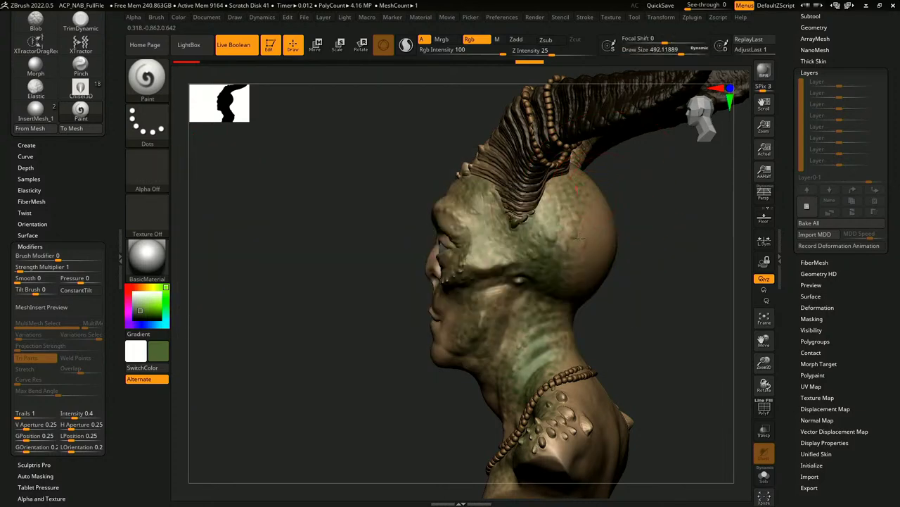
mouse_move(536, 353)
mouse_down()
mouse_move(500, 303)
mouse_move(504, 347)
mouse_up()
drag(567, 404, 608, 426)
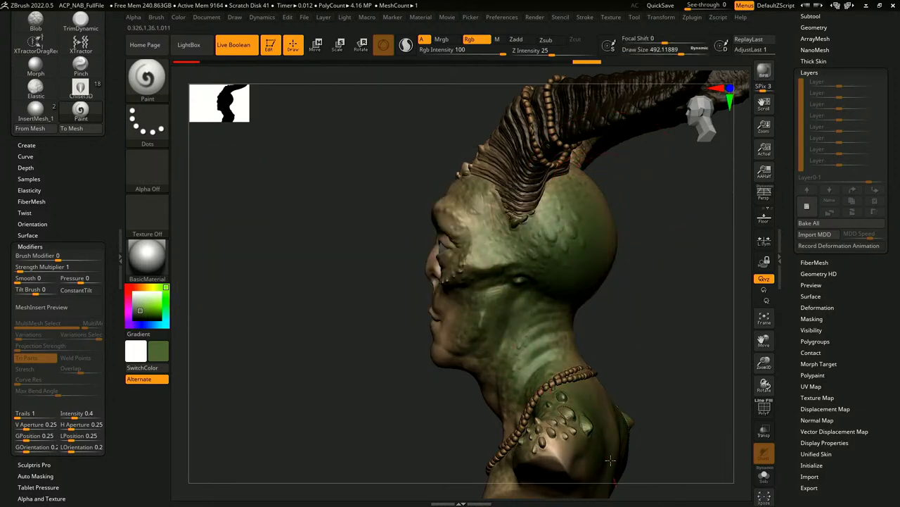
alt+right_drag(573, 351, 522, 304)
mouse_move(522, 304)
mouse_down()
mouse_move(519, 393)
mouse_move(497, 400)
mouse_up()
Step: Paint the same green over the front of the shoulders, the jaw edge and the top of the forehead
right_drag(589, 345, 524, 385)
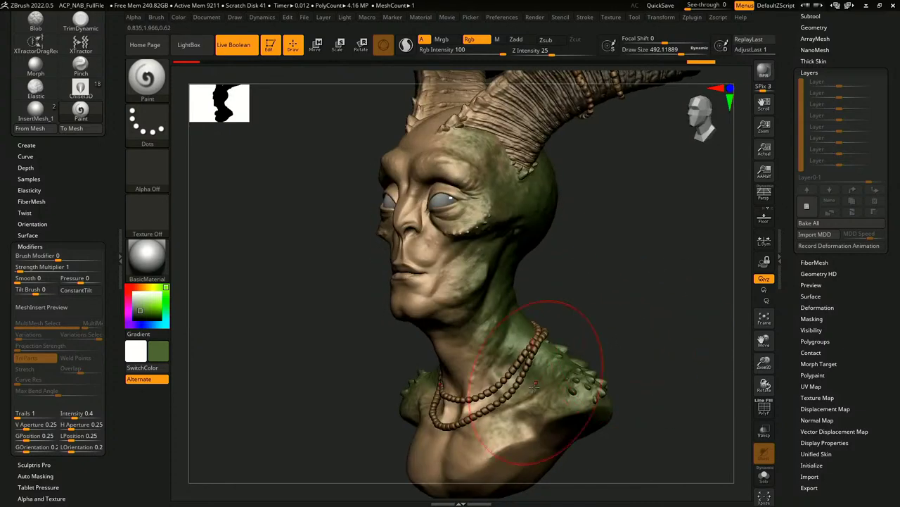
mouse_move(523, 386)
mouse_down()
mouse_move(553, 412)
mouse_move(534, 421)
mouse_move(540, 428)
mouse_up()
drag(556, 317, 596, 312)
drag(493, 264, 477, 296)
mouse_move(495, 146)
mouse_down()
mouse_move(481, 129)
mouse_move(466, 138)
mouse_up()
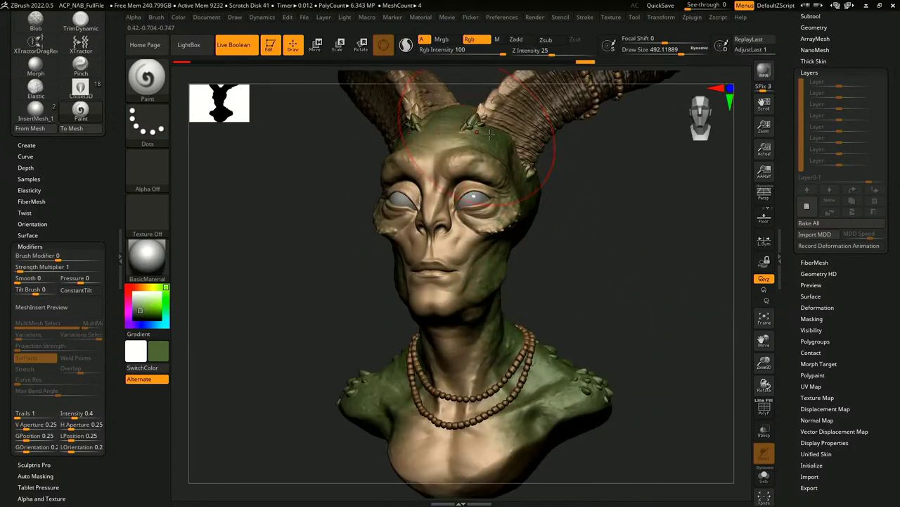
Step: Reduce the draw size to about 358, paint green down the nose and around the chin, and check the face from several angles
mouse_move(577, 169)
alt+mouse_down()
mouse_move(577, 220)
mouse_move(566, 216)
alt+mouse_up()
key(s)
drag(432, 221, 436, 292)
mouse_move(461, 308)
right_down()
mouse_move(579, 288)
mouse_move(367, 268)
right_up()
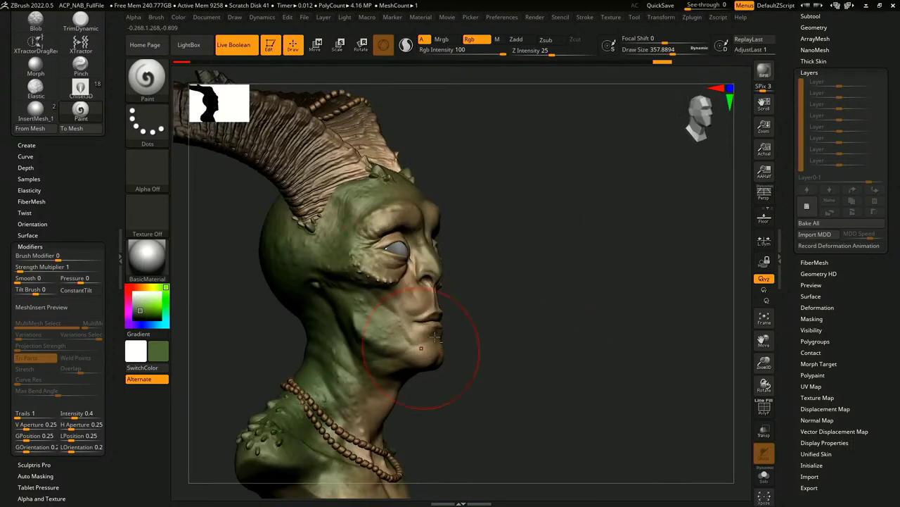
drag(435, 338, 441, 331)
mouse_move(619, 299)
mouse_down()
mouse_move(528, 286)
mouse_move(569, 338)
mouse_move(631, 368)
mouse_up()
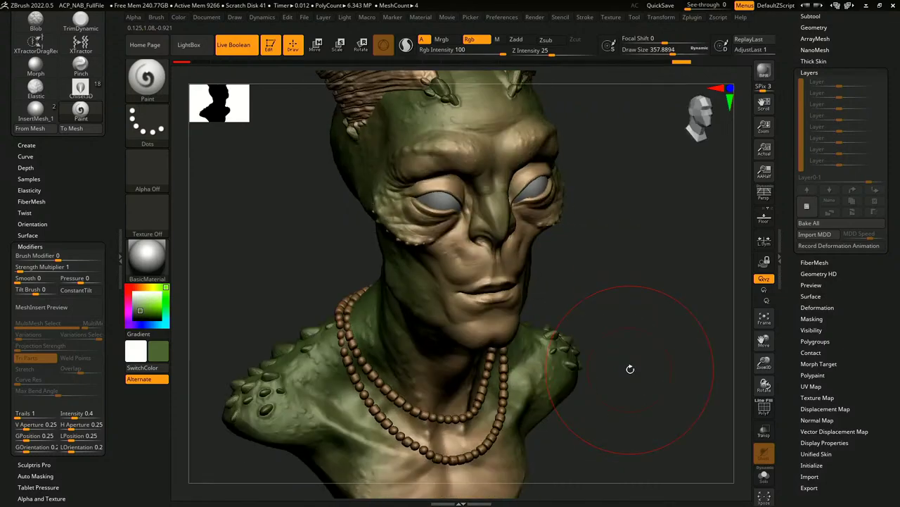
mouse_move(630, 369)
right_down()
mouse_move(555, 268)
mouse_move(589, 267)
mouse_move(583, 342)
mouse_move(683, 364)
mouse_move(617, 266)
right_up()
right_drag(638, 297, 600, 340)
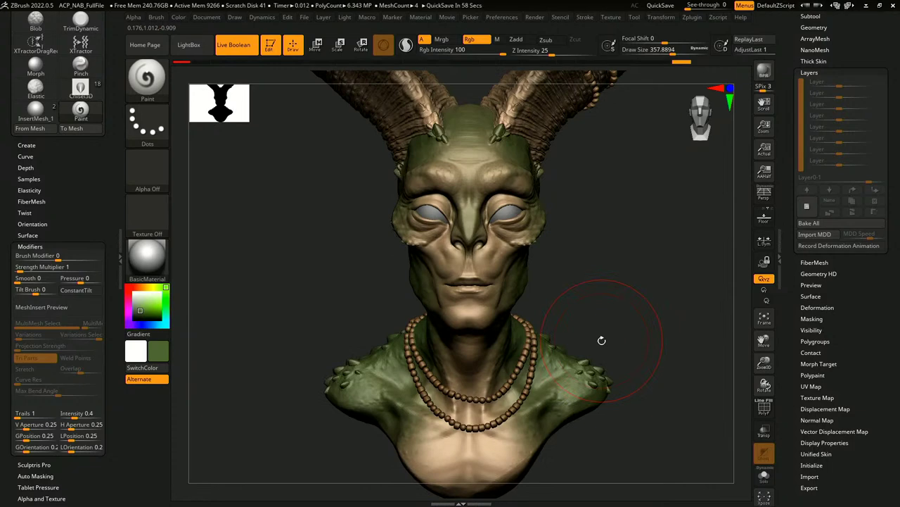
drag(601, 340, 563, 303)
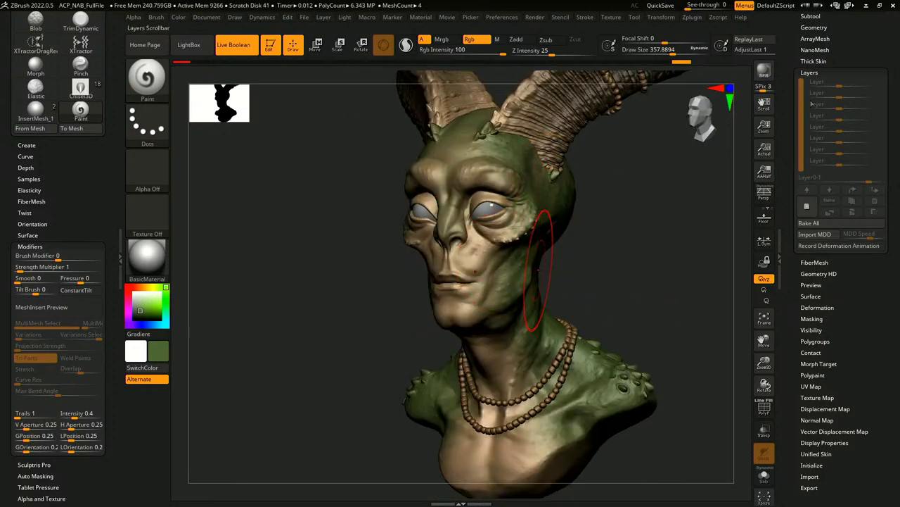
Step: Mask the bust's peaks and valleys with PVRange 35 and PVCoverage 25
click(821, 71)
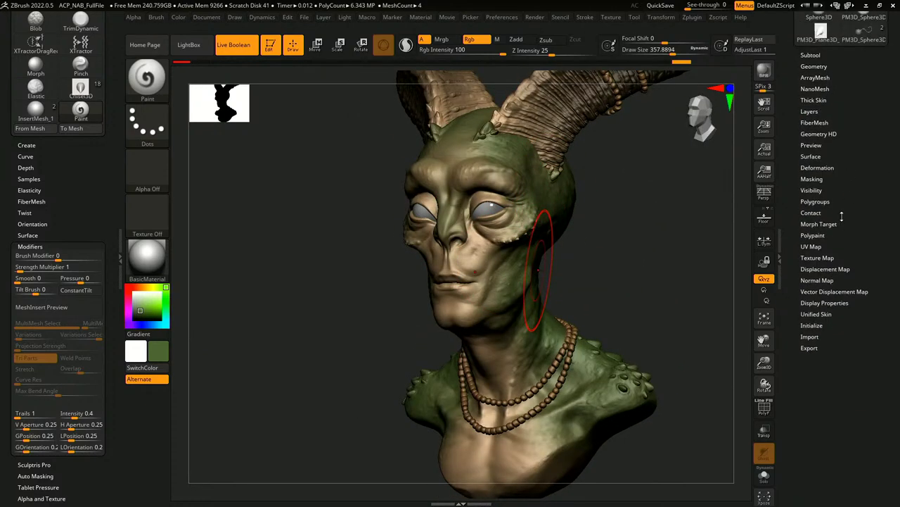
click(820, 181)
scroll(829, 285, down, 3)
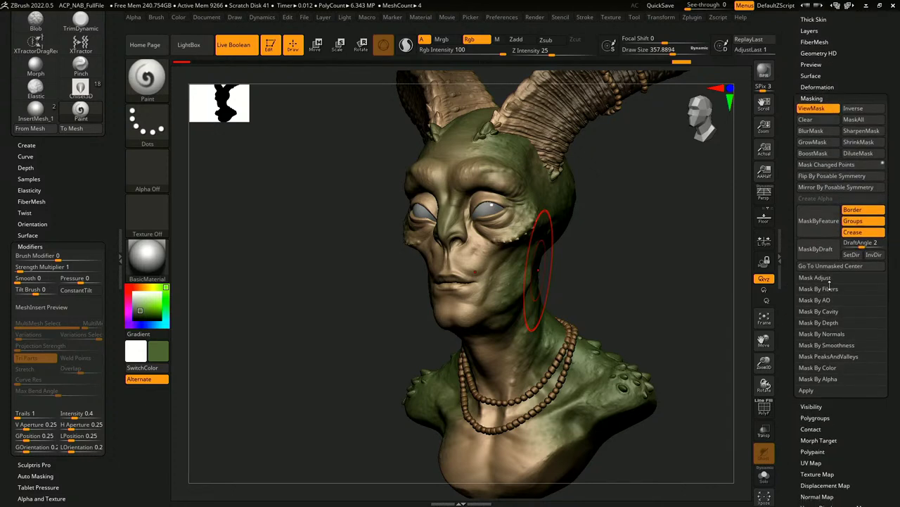
alt+drag(698, 318, 655, 349)
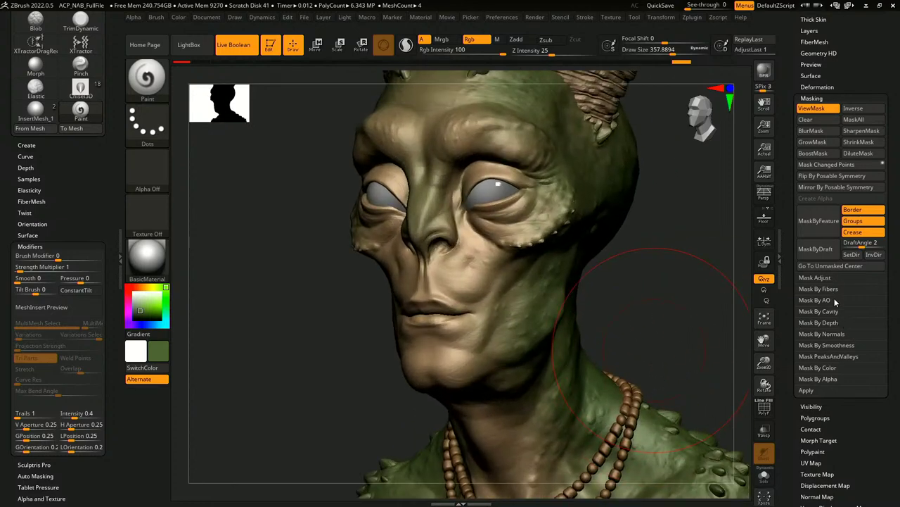
click(844, 356)
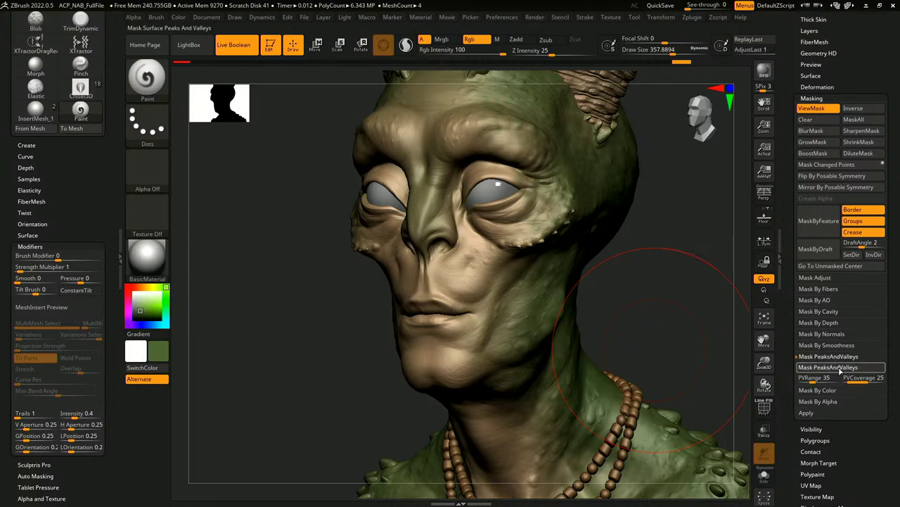
click(842, 367)
Step: Inspect the mask on the neck and shoulder, raise PVRange to 68 and reapply the peaks-and-valleys mask
mouse_move(666, 344)
mouse_down()
mouse_move(631, 335)
mouse_move(679, 339)
mouse_move(732, 295)
mouse_up()
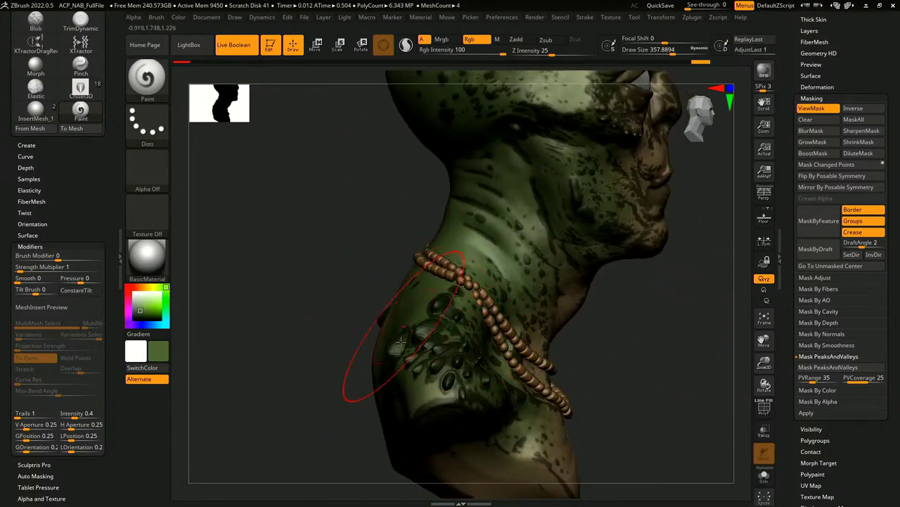
mouse_move(624, 382)
mouse_down()
mouse_move(674, 336)
mouse_move(627, 385)
mouse_up()
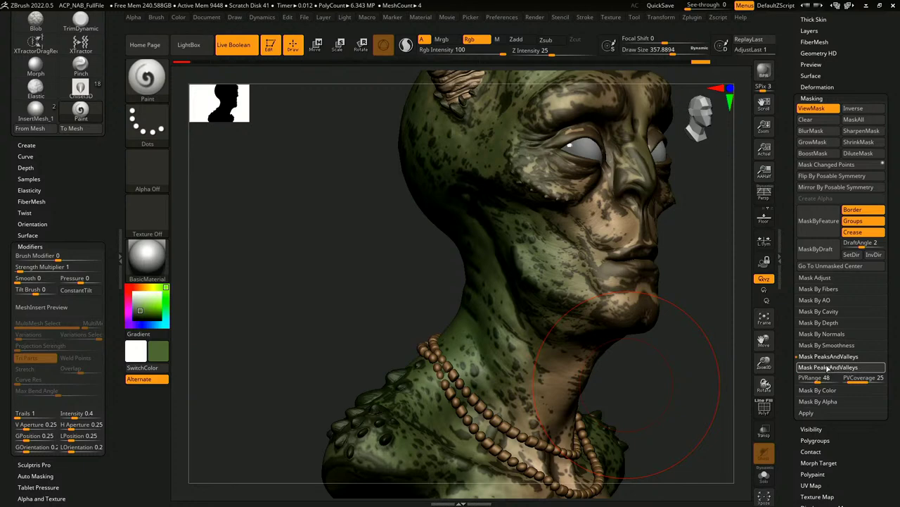
click(826, 369)
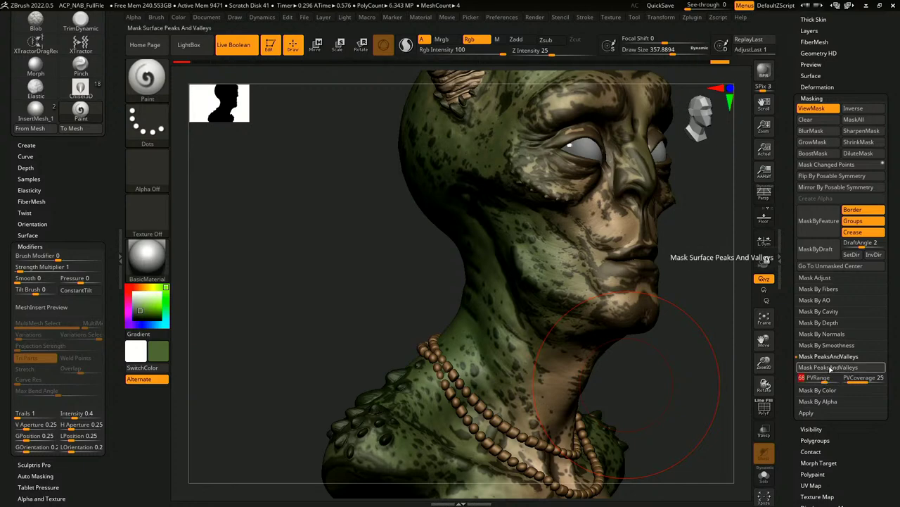
Step: Invert the peaks-and-valleys mask and paint green over the neck, jaw and shoulder
drag(677, 392, 627, 329)
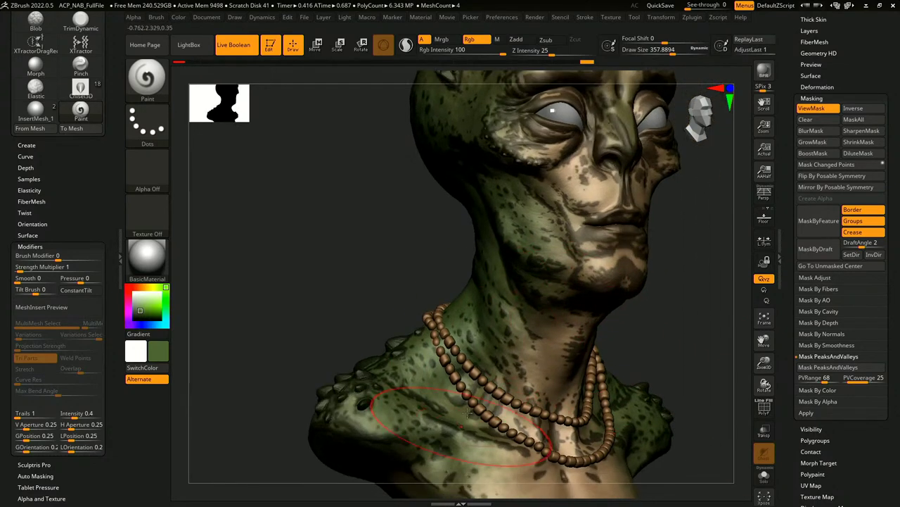
drag(435, 448, 668, 310)
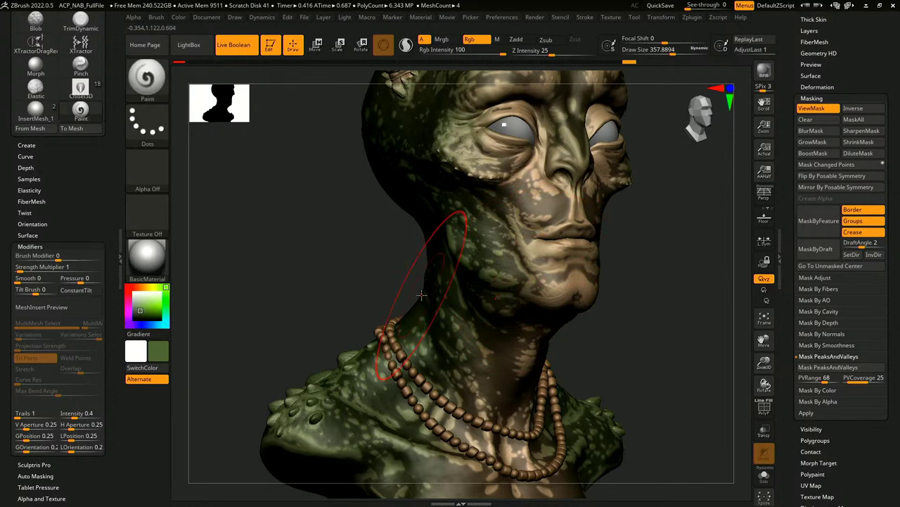
drag(394, 303, 422, 254)
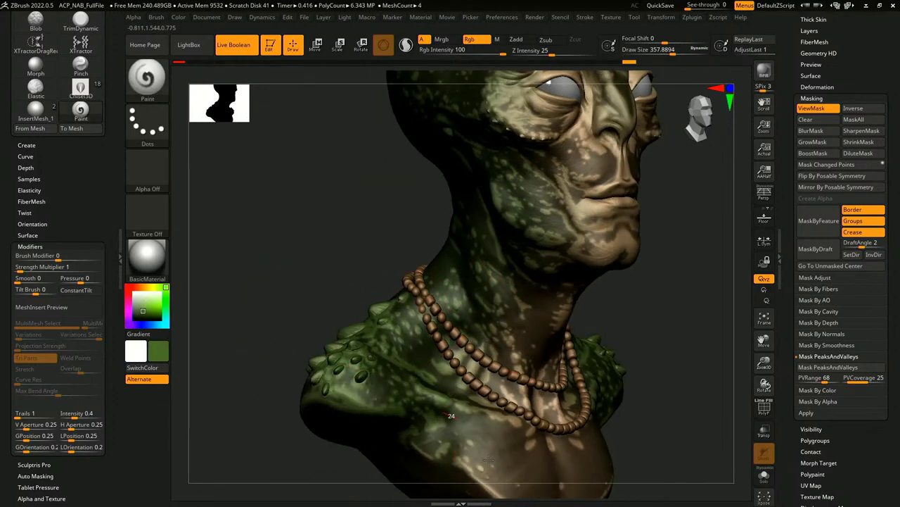
drag(451, 416, 360, 384)
Step: Choose a darker green, reduce the draw size to about 217 and paint over the neck and cheek
click(142, 310)
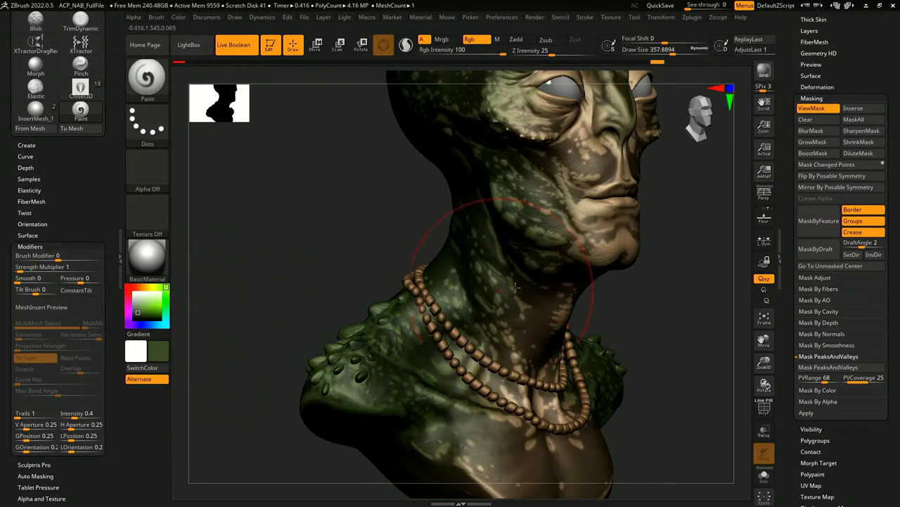
alt+drag(664, 274, 651, 391)
key(space)
drag(511, 238, 500, 238)
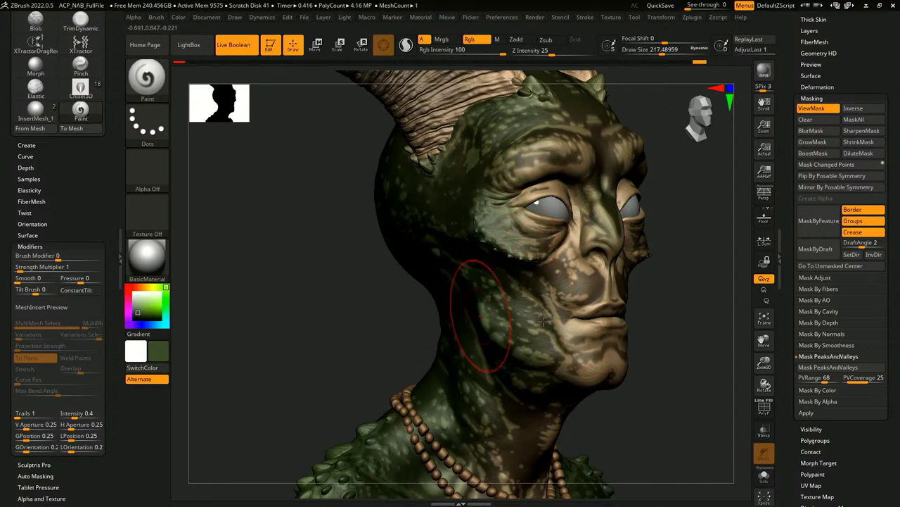
Step: Check the painted head without the mask and bring the peaks-and-valleys mask back
ctrl+drag(656, 396, 665, 372)
key(ctrl+shift+z)
key(ctrl+shift+z)
key(ctrl+shift+z)
key(ctrl+shift+z)
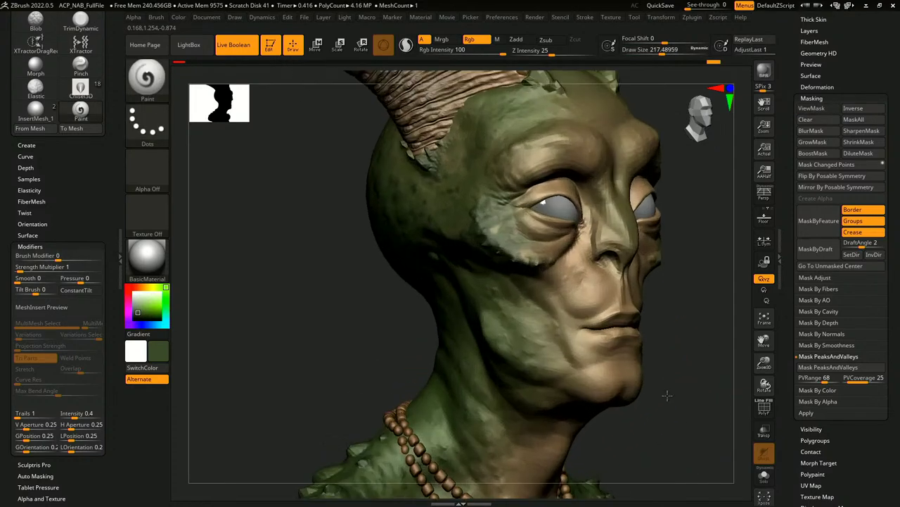
key(ctrl+shift+z)
key(ctrl+shift+z)
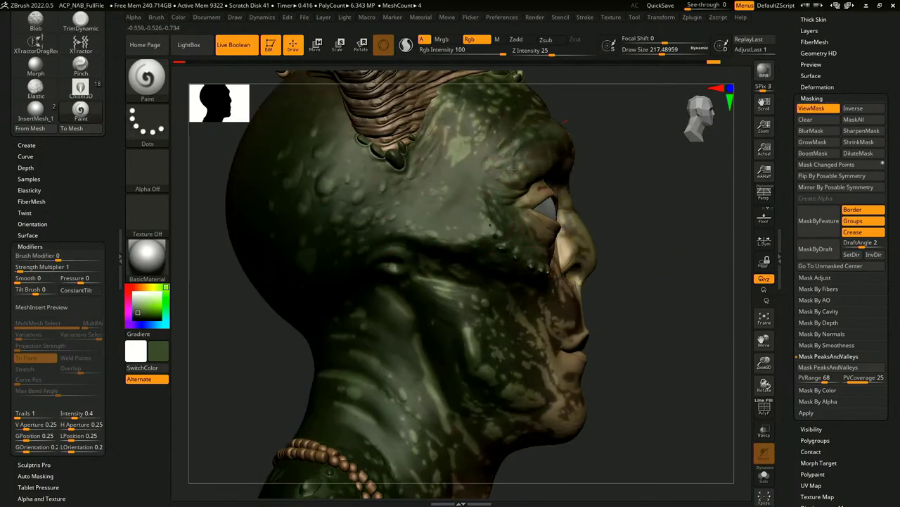
key(ctrl+z)
key(ctrl+z)
key(ctrl+z)
Step: Paint the dark green over the forehead, temple, jaw and side of the neck through the mask
drag(463, 173, 484, 158)
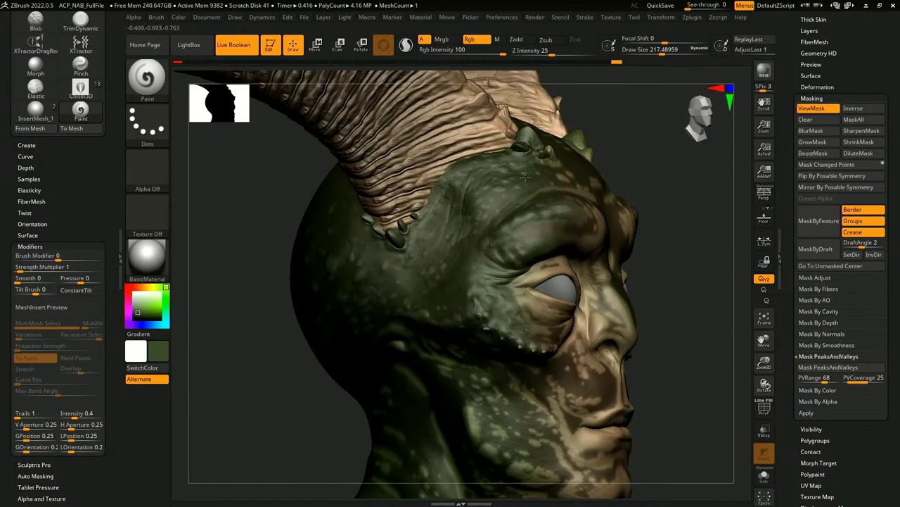
mouse_move(633, 189)
alt+mouse_down()
mouse_move(595, 171)
mouse_move(629, 194)
mouse_move(636, 166)
alt+mouse_up()
mouse_move(415, 301)
mouse_down()
mouse_move(471, 378)
mouse_move(517, 379)
mouse_up()
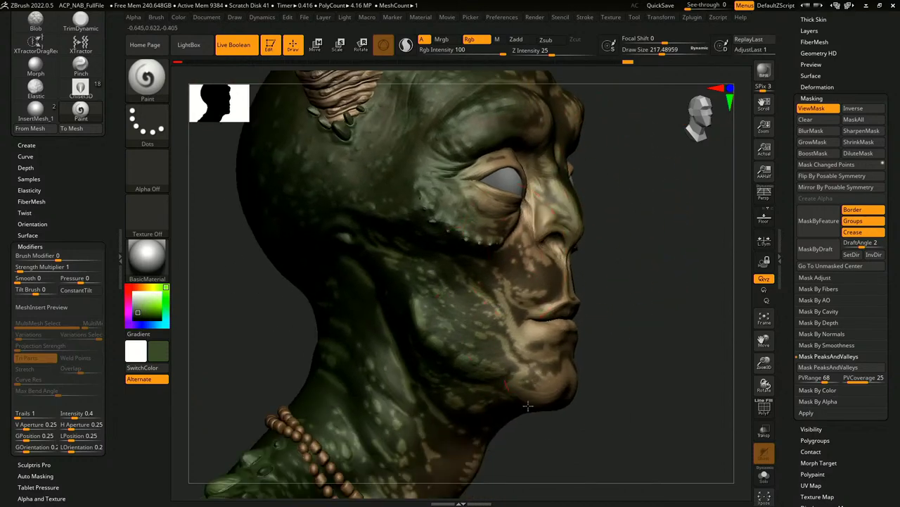
mouse_move(544, 432)
mouse_down()
mouse_move(527, 428)
mouse_move(589, 374)
mouse_move(611, 302)
mouse_up()
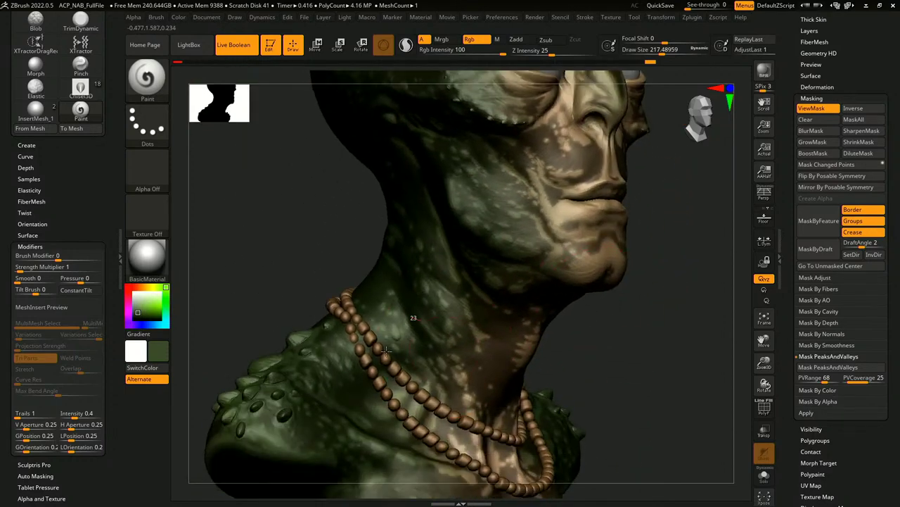
drag(573, 396, 668, 321)
Step: Hide the peaks-and-valleys mask and mask the bust by ambient occlusion
key(ctrl+h)
key(f)
mouse_move(668, 321)
right_down()
mouse_move(663, 302)
mouse_move(648, 305)
mouse_move(632, 361)
right_up()
click(848, 300)
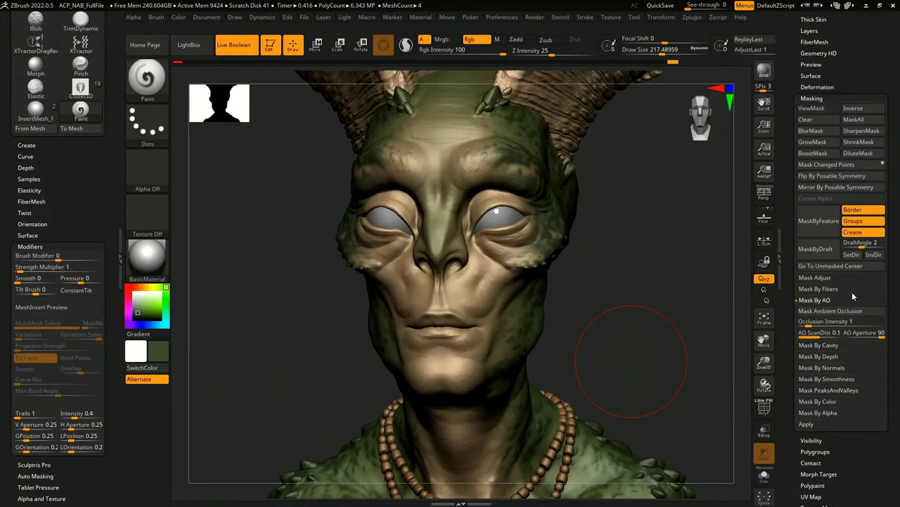
click(844, 310)
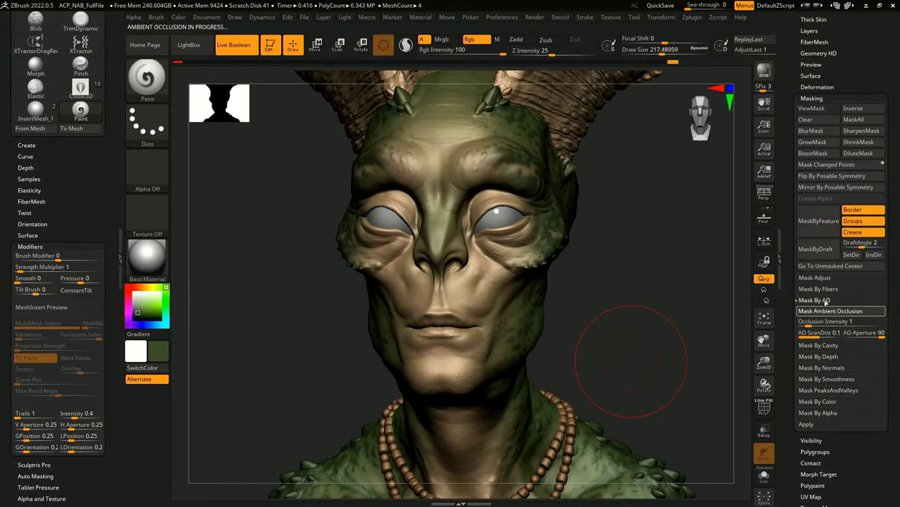
click(860, 311)
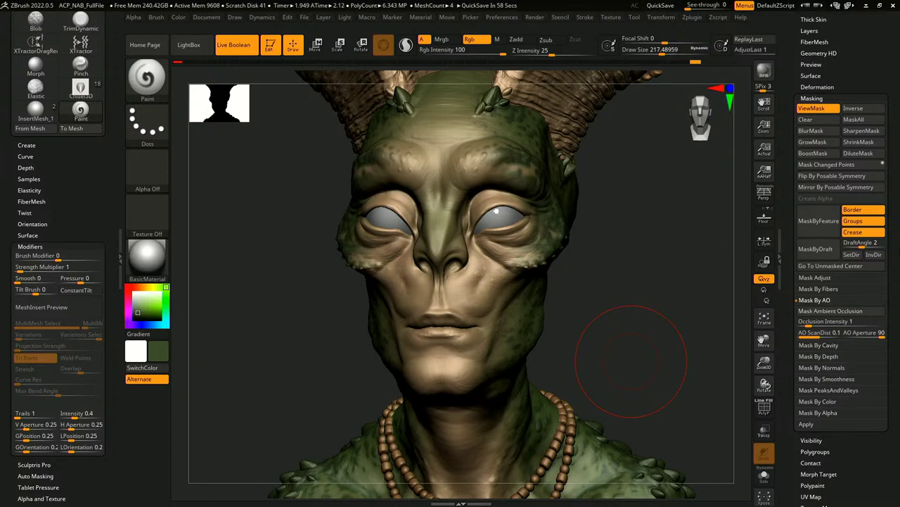
Step: Set Rgb Intensity to 20, choose a muted reddish brown and invert the ambient occlusion mask
key(space)
click(569, 350)
alt+drag(627, 305, 641, 272)
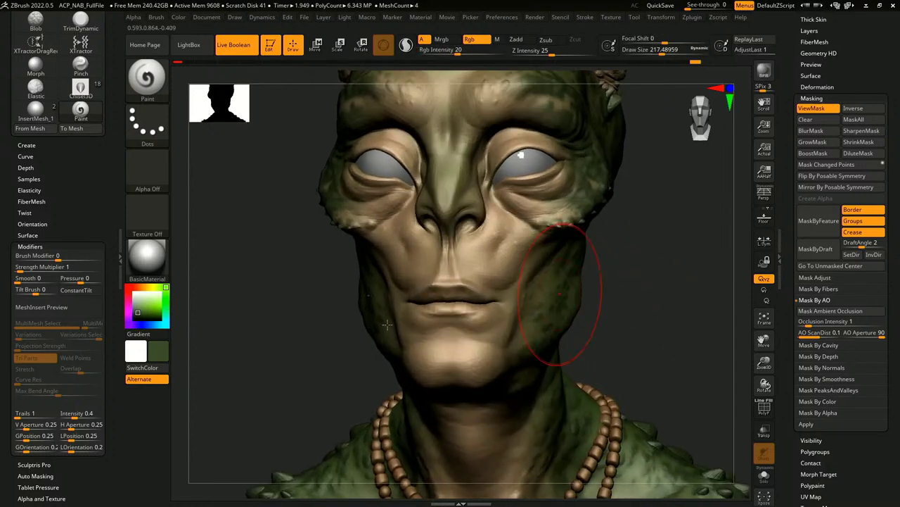
click(142, 288)
click(144, 304)
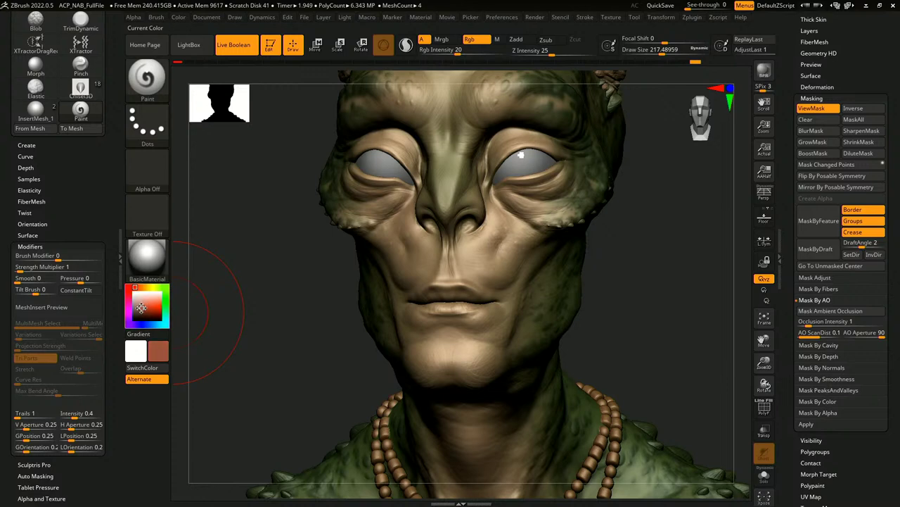
alt+drag(655, 261, 497, 246)
ctrl+click(650, 296)
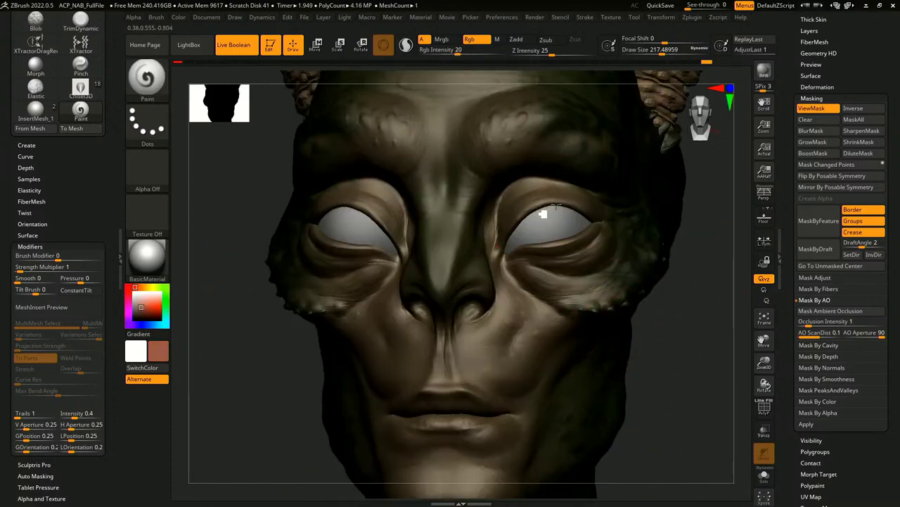
Step: Raise Rgb Intensity to 37 and paint the reddish brown into the folds around the eyes, checking the face with the mask display toggled
alt+drag(676, 419, 680, 389)
key(ctrl+h)
key(ctrl+h)
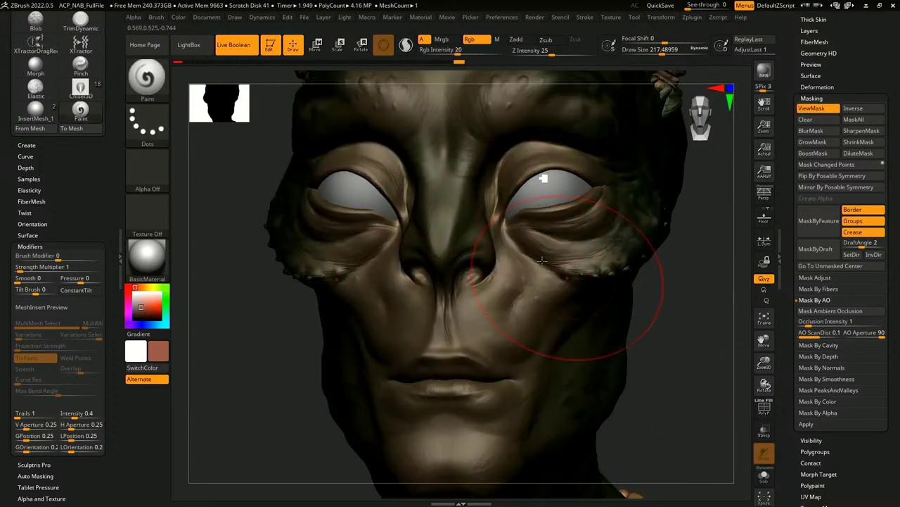
key(space)
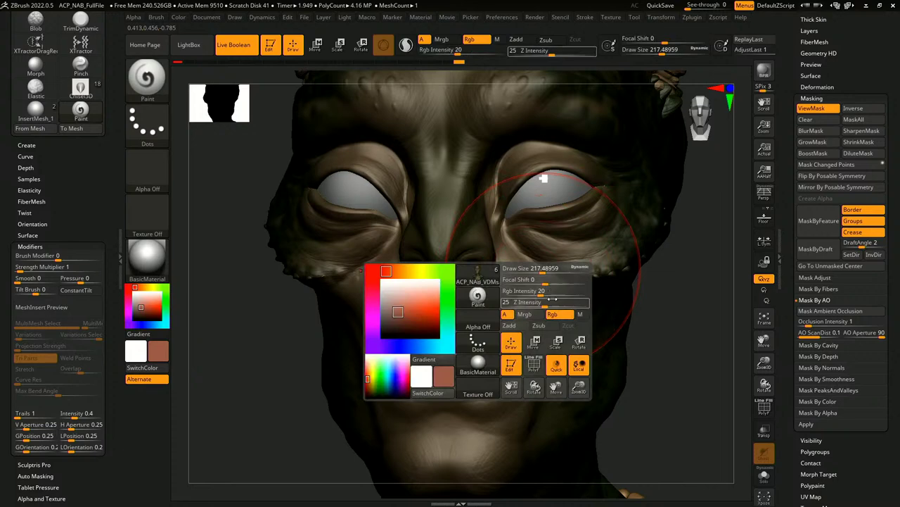
drag(543, 291, 554, 291)
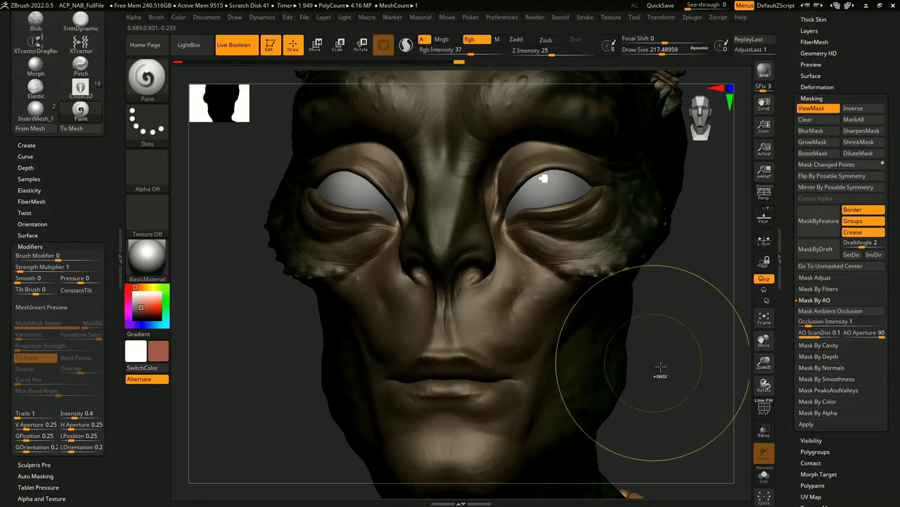
key(ctrl+h)
drag(674, 370, 685, 374)
key(ctrl+h)
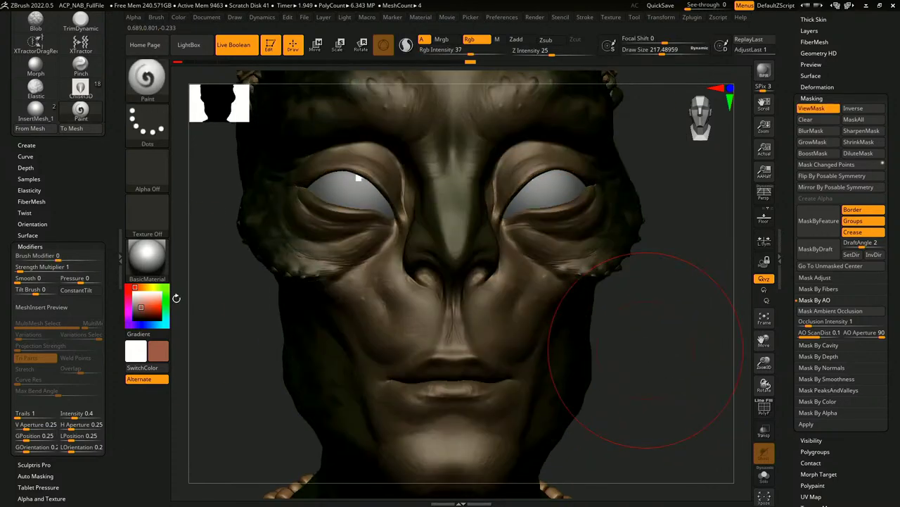
Step: Choose a stronger red-orange, set Rgb Intensity to 50 and paint the recesses around the eyes, nose and mouth
drag(143, 306, 147, 306)
key(space)
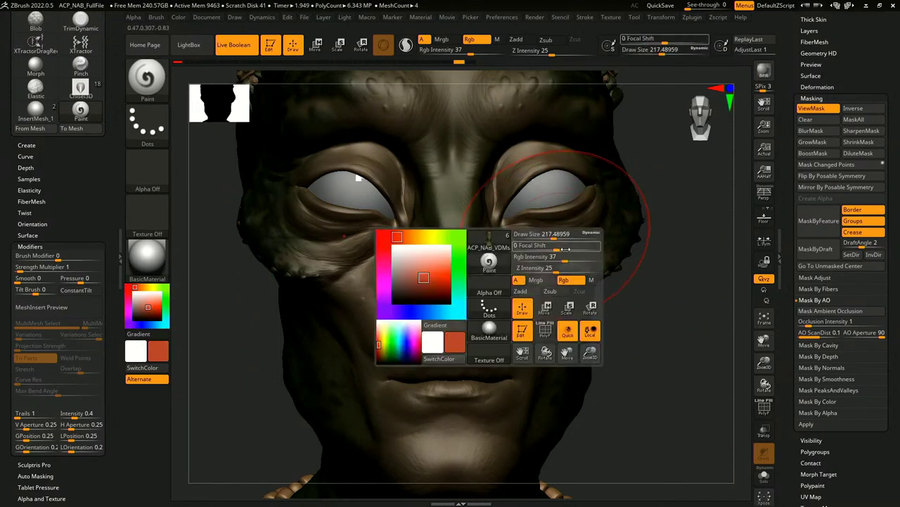
drag(565, 260, 574, 260)
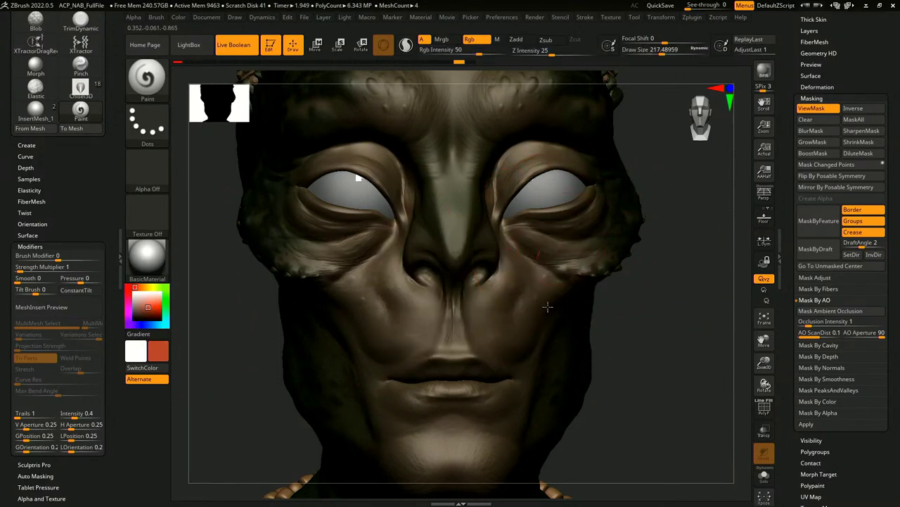
key(ctrl+z)
key(ctrl+z)
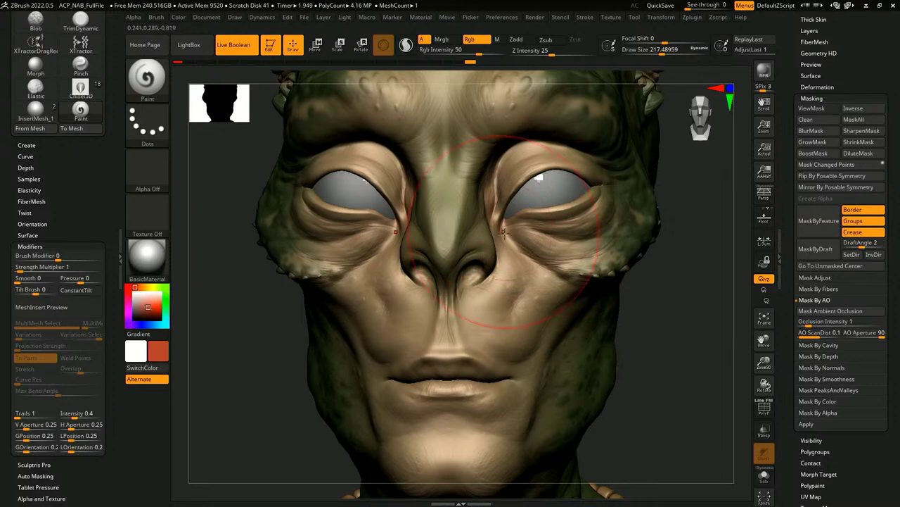
key(ctrl+shift+z)
drag(484, 255, 488, 393)
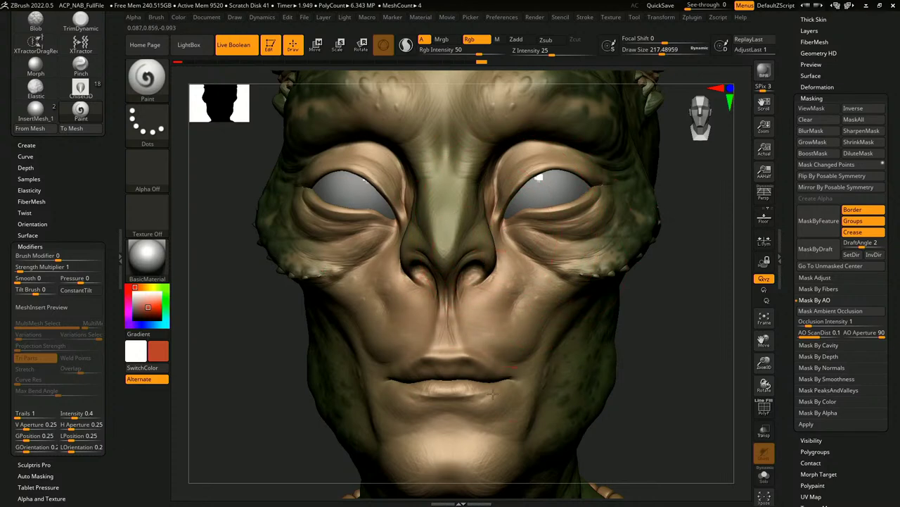
key(ctrl+shift+z)
key(ctrl+shift+z)
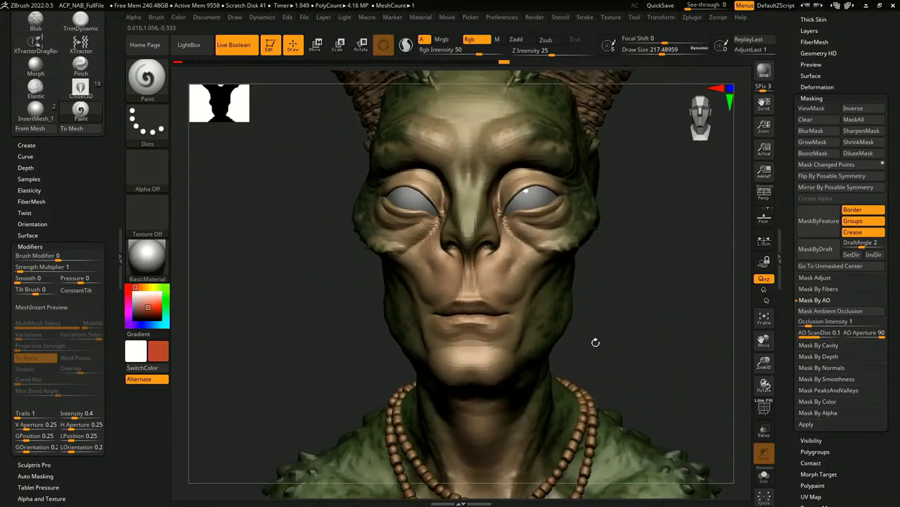
Step: Tint the recesses of the forehead, temples, cheeks and chest with the same red-orange
drag(625, 302, 526, 265)
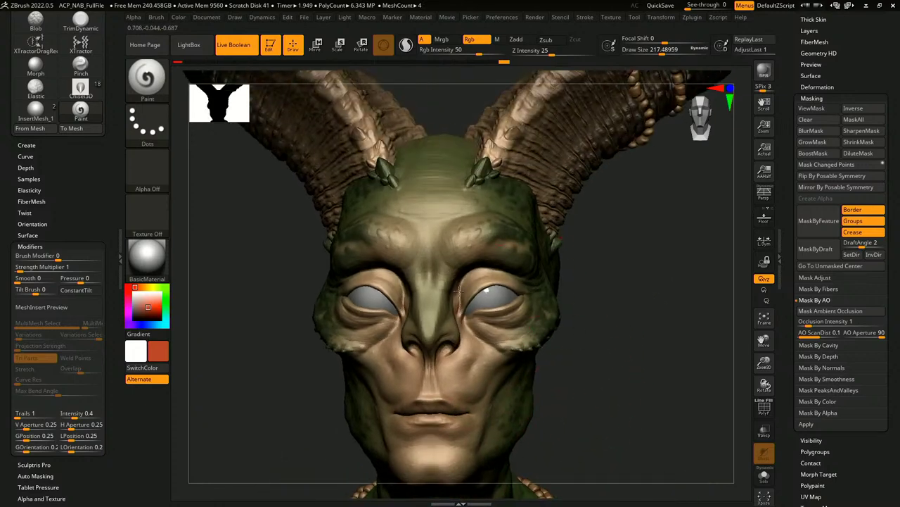
key(ctrl+shift+z)
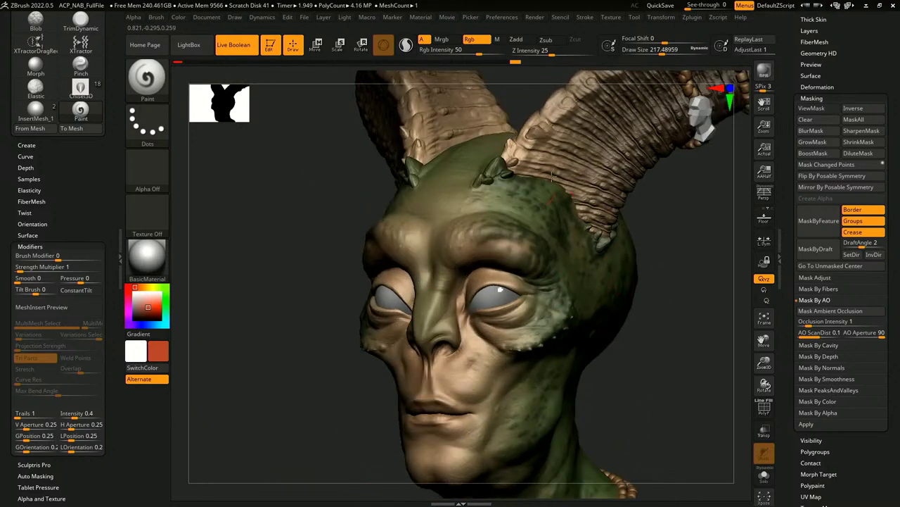
key(ctrl+shift+z)
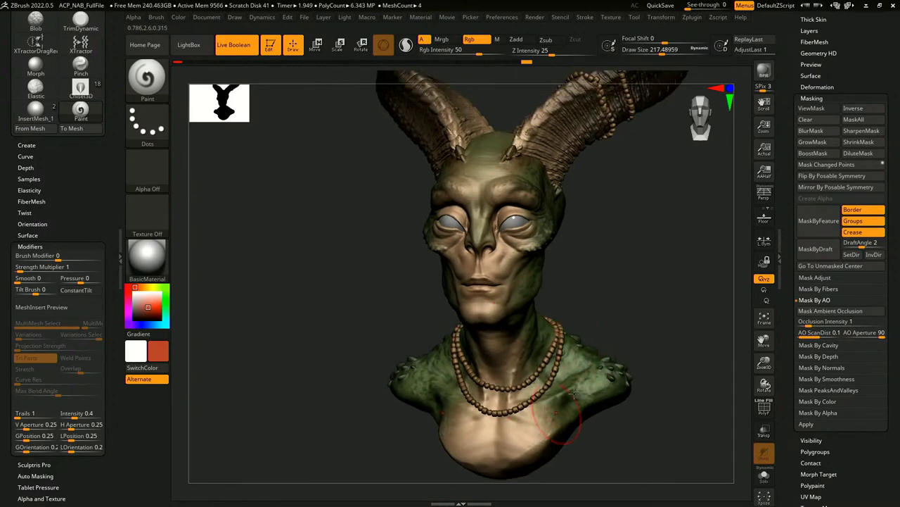
alt+drag(584, 271, 574, 309)
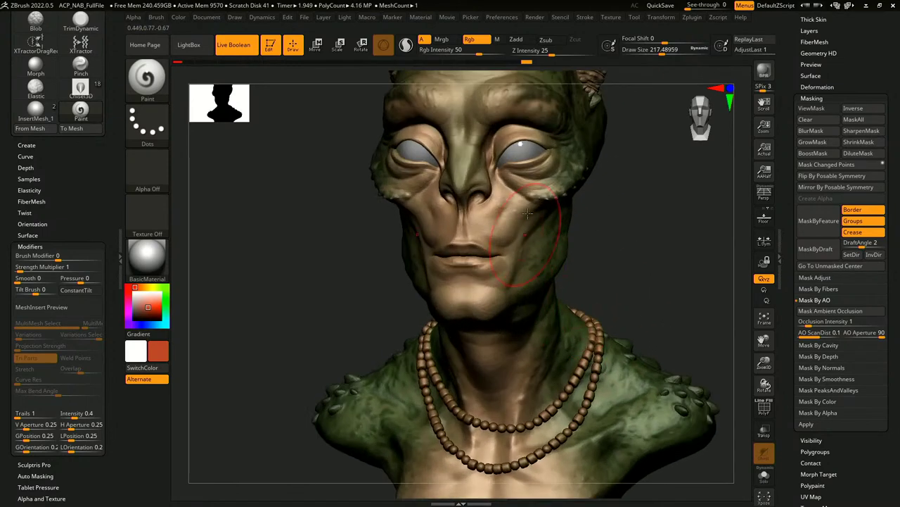
alt+drag(618, 182, 584, 277)
Step: Sample tan from the skin, reduce the draw size to about 101 and paint over the brow ridges
key(c)
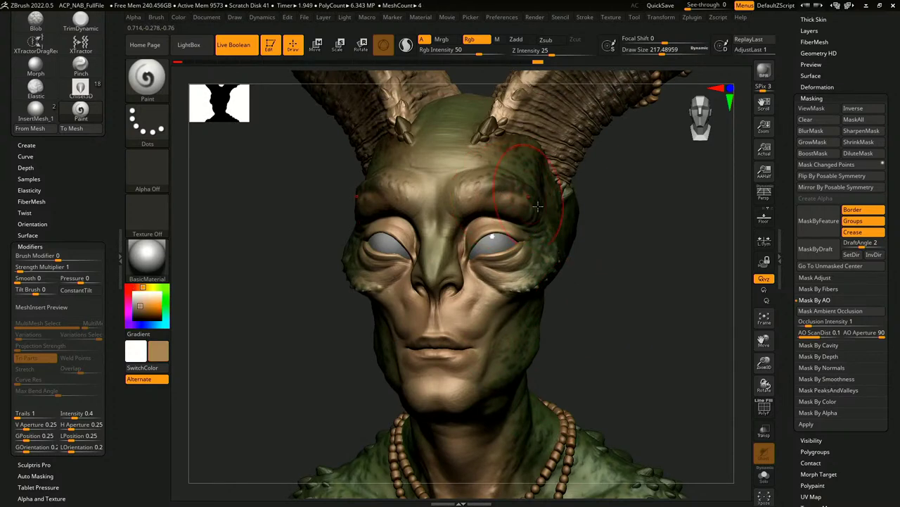
key(space)
drag(540, 206, 527, 206)
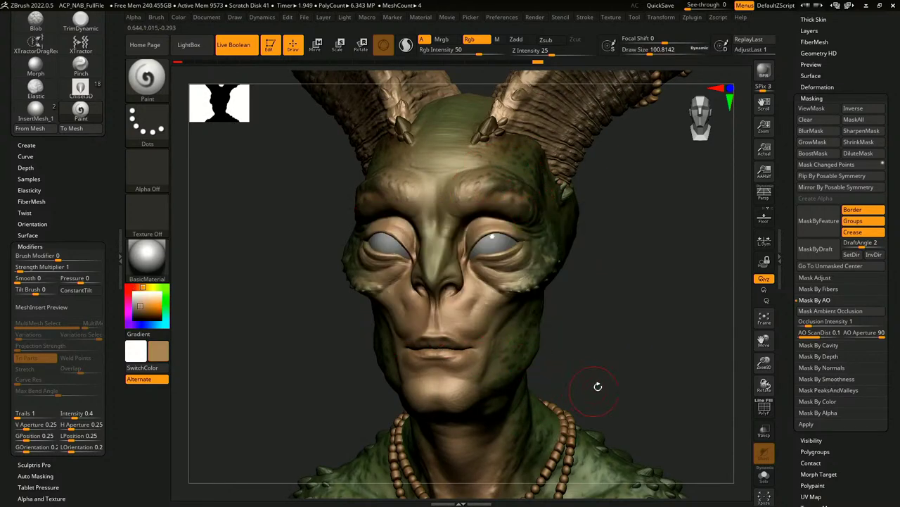
Step: Select the necklace beads and fill them with blue, refilling with a deeper blue of R 21, G 98, B 133
alt+right_drag(598, 386, 596, 287)
right_drag(533, 290, 563, 308)
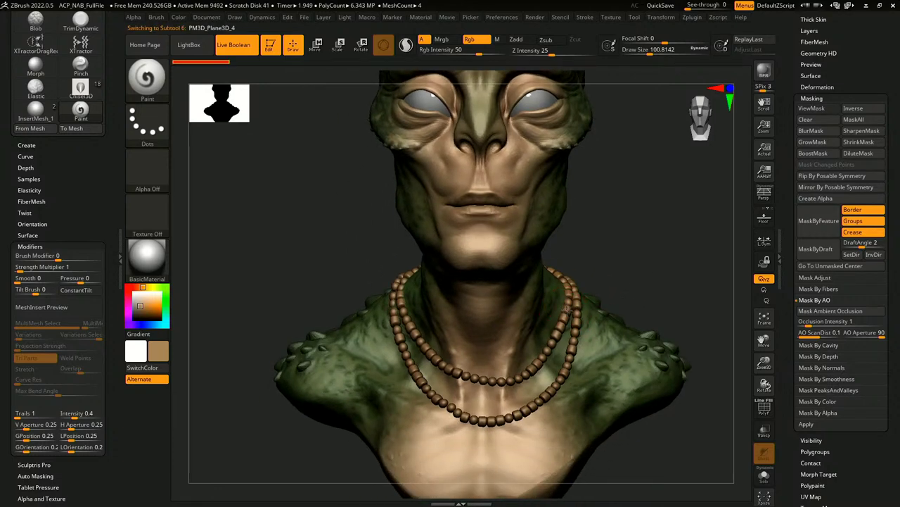
right_drag(628, 280, 665, 265)
click(155, 324)
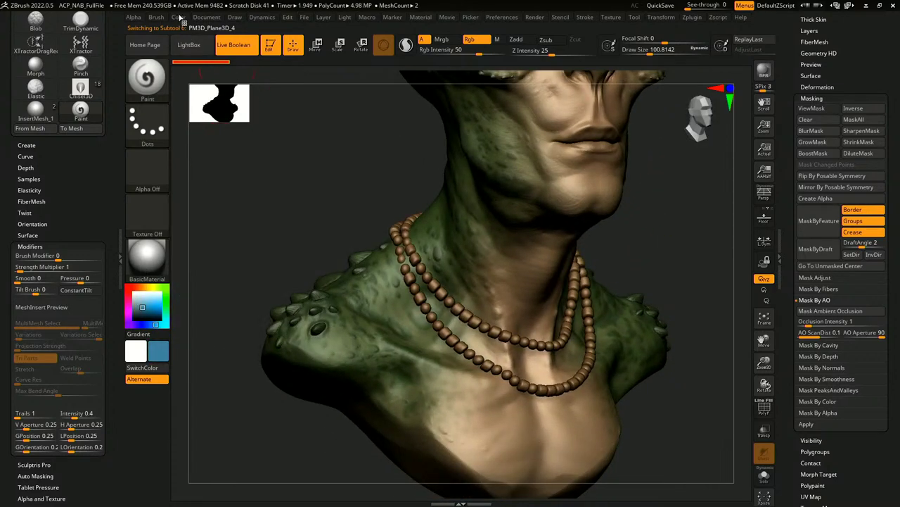
click(181, 17)
click(209, 217)
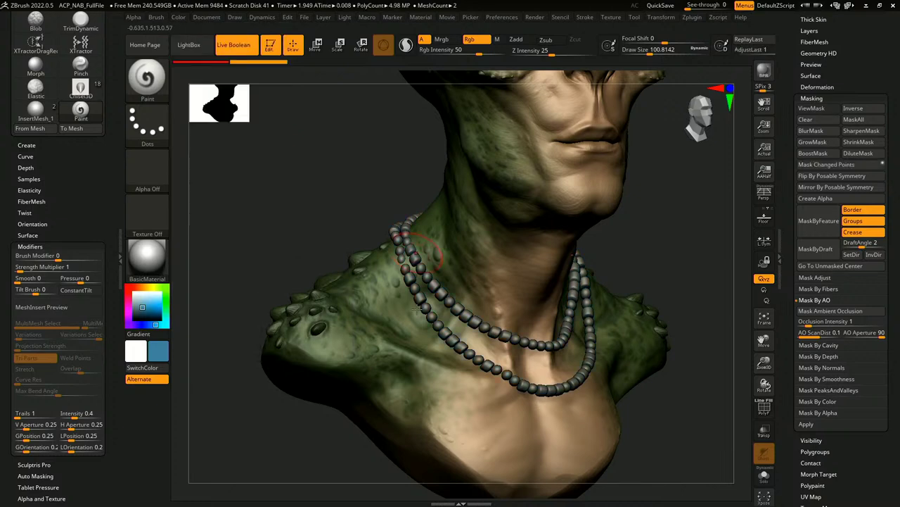
click(183, 17)
click(209, 217)
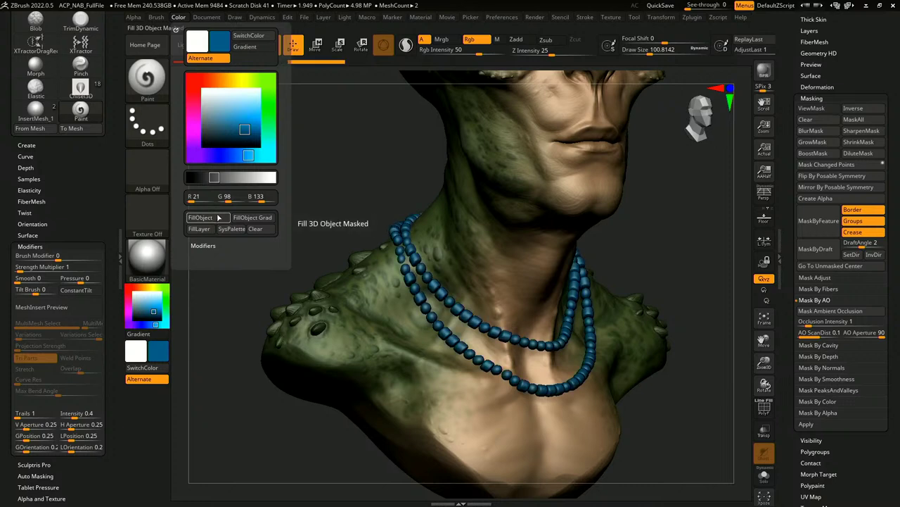
Step: Mask the necklace beads by smoothness with Range 10 and Falloff 100
mouse_move(658, 250)
mouse_down()
mouse_move(660, 276)
mouse_move(640, 274)
mouse_move(661, 266)
mouse_move(647, 257)
mouse_up()
click(827, 378)
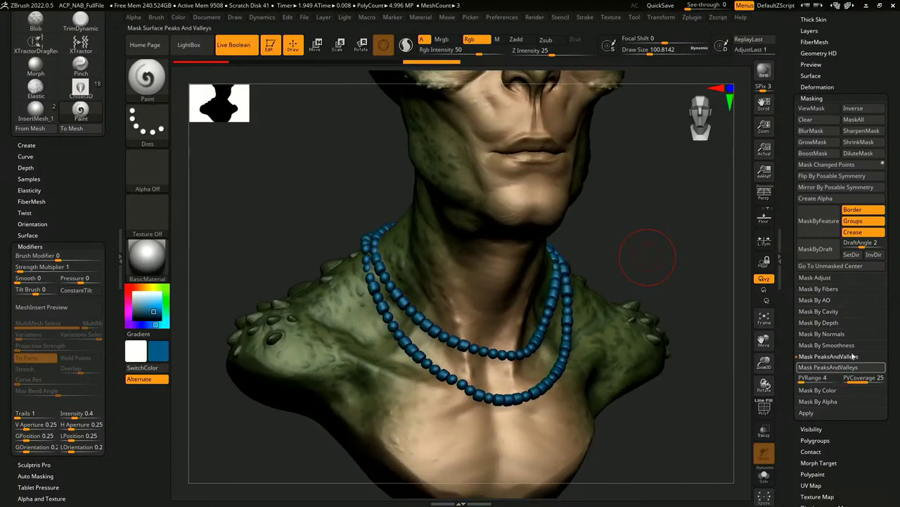
click(845, 357)
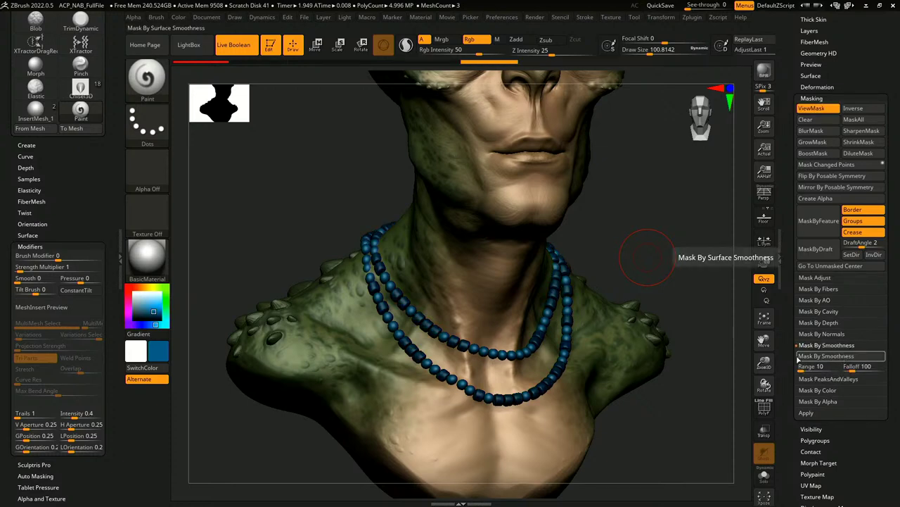
alt+drag(665, 296, 647, 360)
mouse_move(633, 262)
alt+mouse_down()
mouse_move(629, 224)
mouse_move(655, 213)
mouse_move(662, 233)
mouse_move(651, 185)
alt+mouse_up()
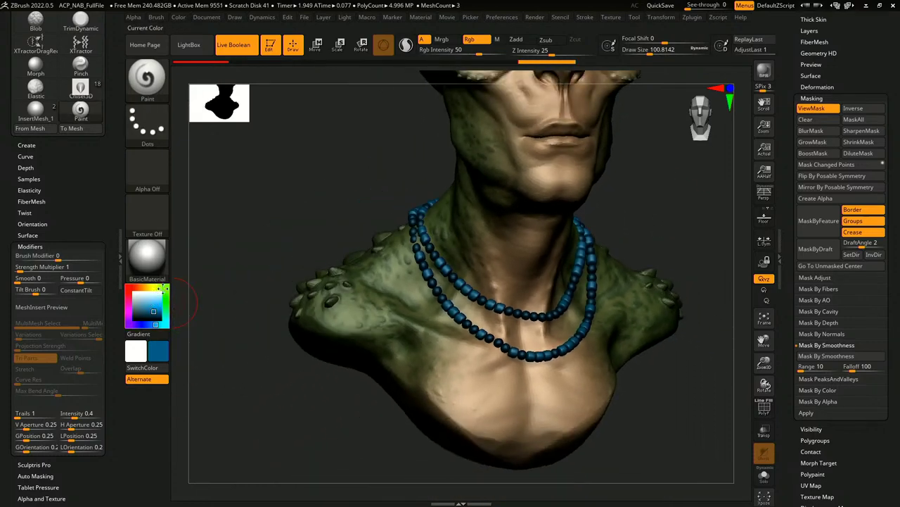
Step: Choose a teal green, set the draw size to about 268 and Rgb Intensity to 100, and paint over the necklace beads
click(166, 313)
key(space)
click(482, 243)
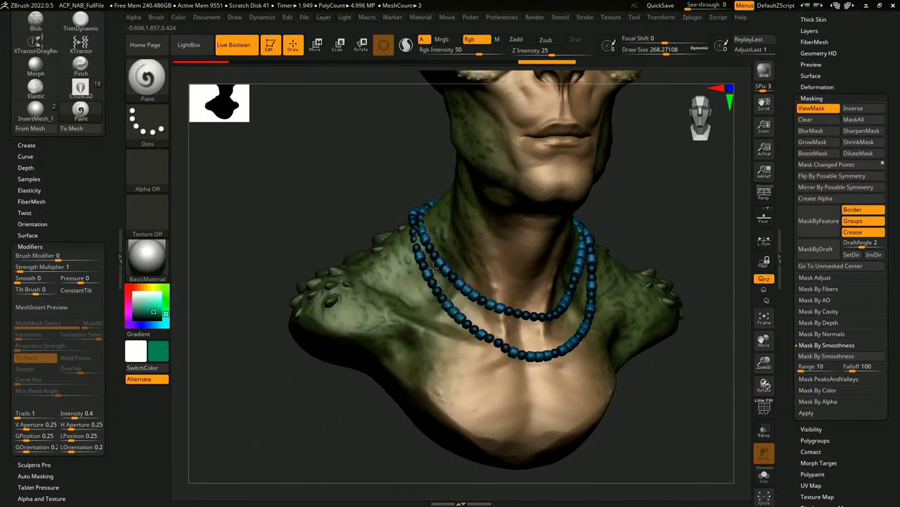
click(528, 336)
key(space)
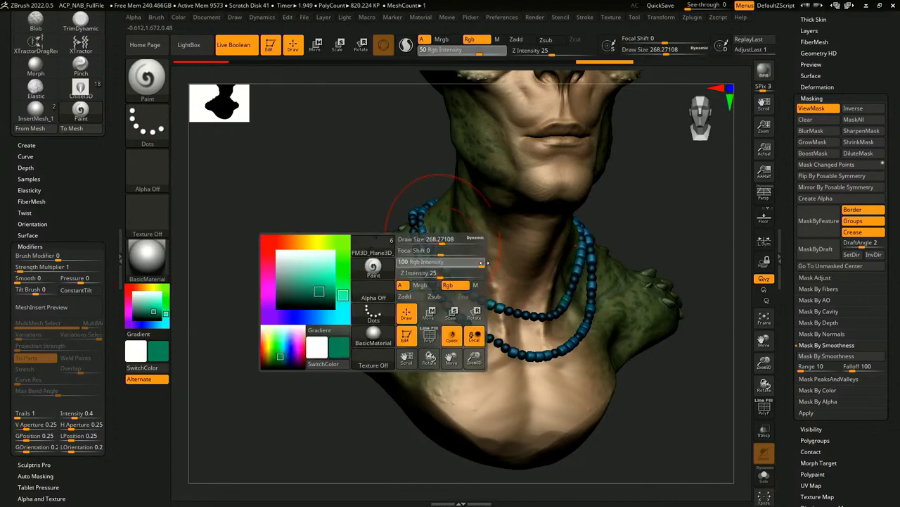
click(486, 263)
drag(461, 280, 496, 298)
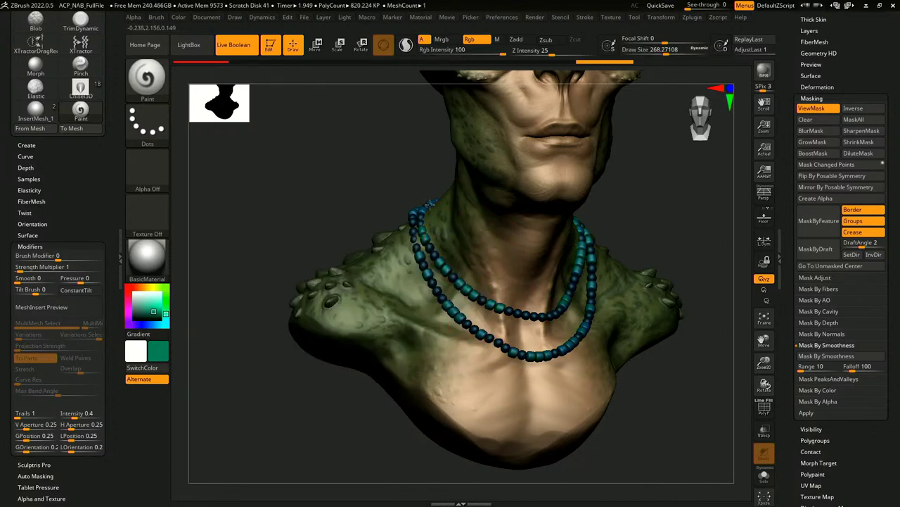
drag(613, 187, 582, 234)
mouse_move(524, 304)
mouse_down()
mouse_move(626, 359)
mouse_move(668, 471)
mouse_move(651, 464)
mouse_up()
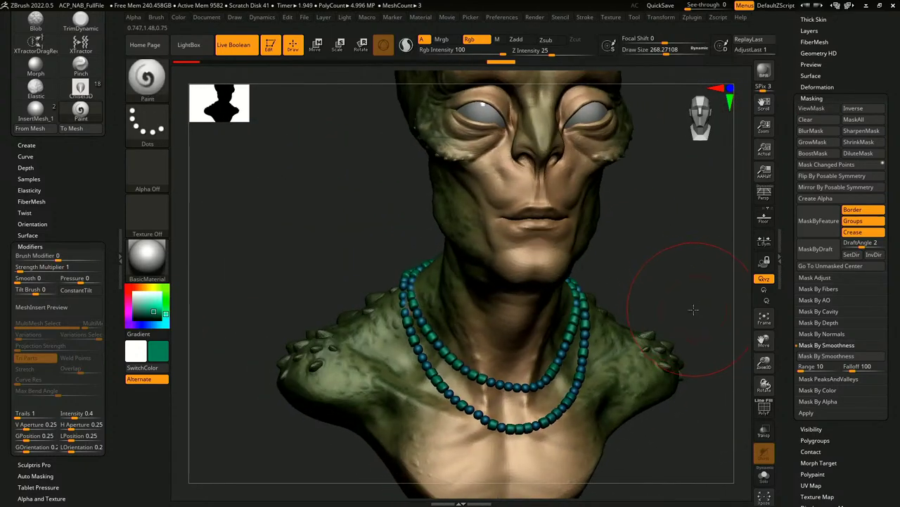
Step: Mask the necklace beads by peaks and valleys with PVRange 4 and PVCoverage 25, and invert the mask
alt+drag(693, 308, 675, 272)
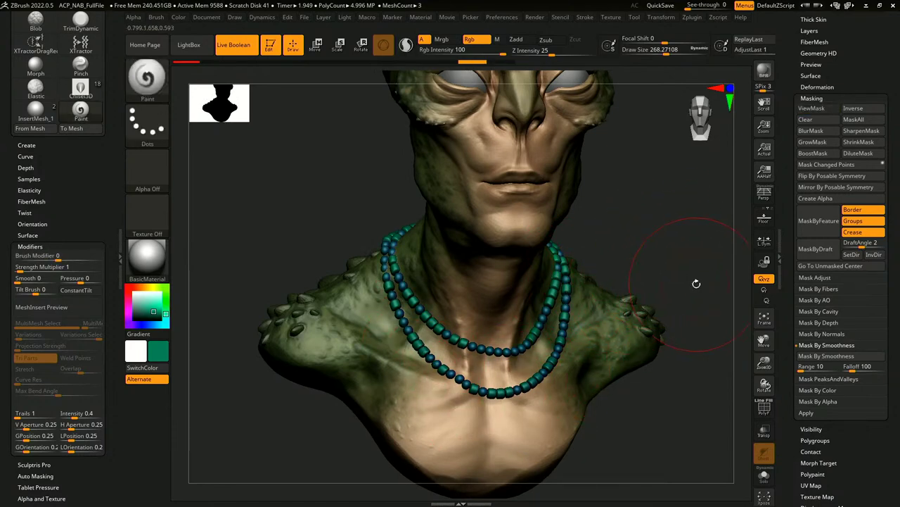
click(834, 378)
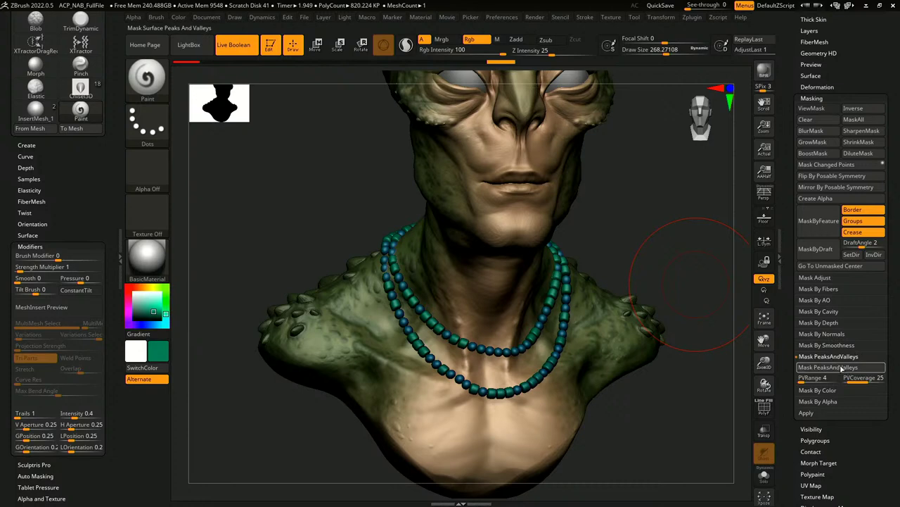
click(842, 367)
alt+drag(686, 290, 697, 224)
ctrl+click(701, 270)
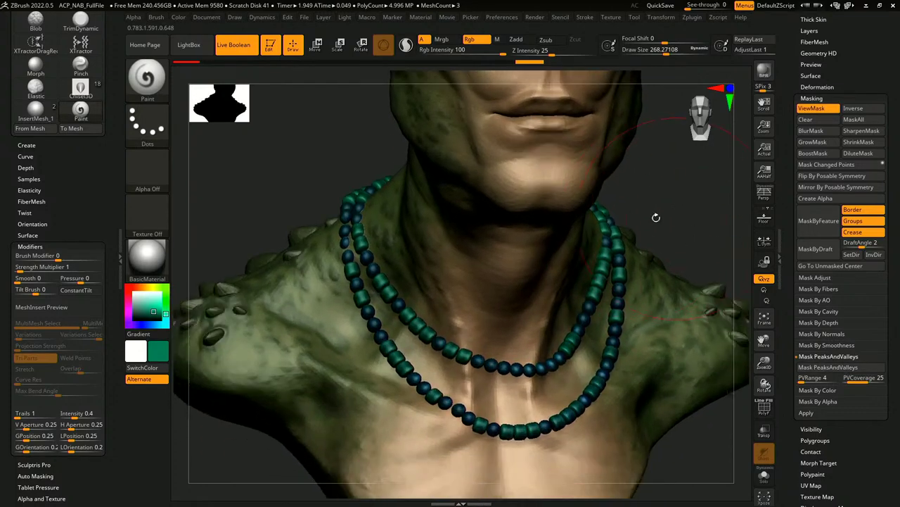
Step: Choose a pale aqua and paint both necklace strands with it, keeping the mask overlay hidden while painting
click(148, 298)
drag(390, 292, 438, 343)
alt+click(437, 342)
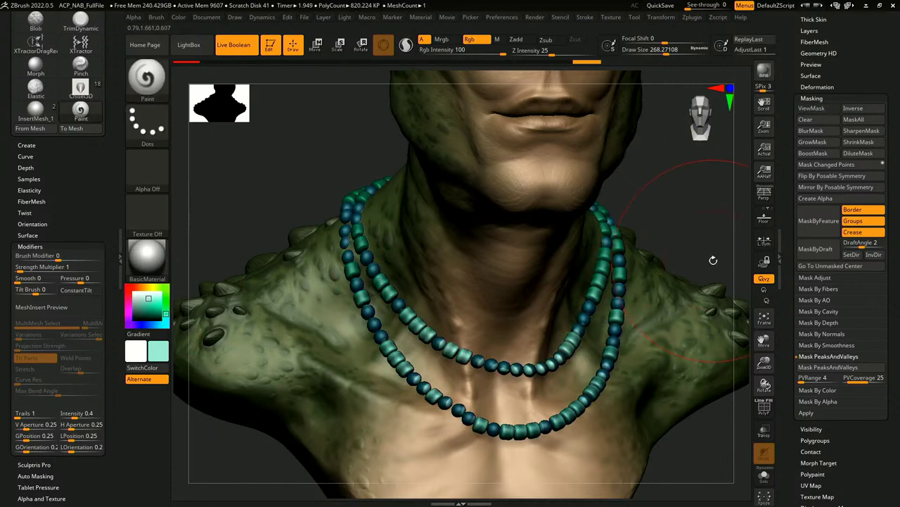
mouse_move(700, 237)
alt+mouse_down()
mouse_move(705, 281)
mouse_move(715, 215)
mouse_move(644, 197)
mouse_move(612, 206)
mouse_move(587, 271)
alt+mouse_up()
key(ctrl+h)
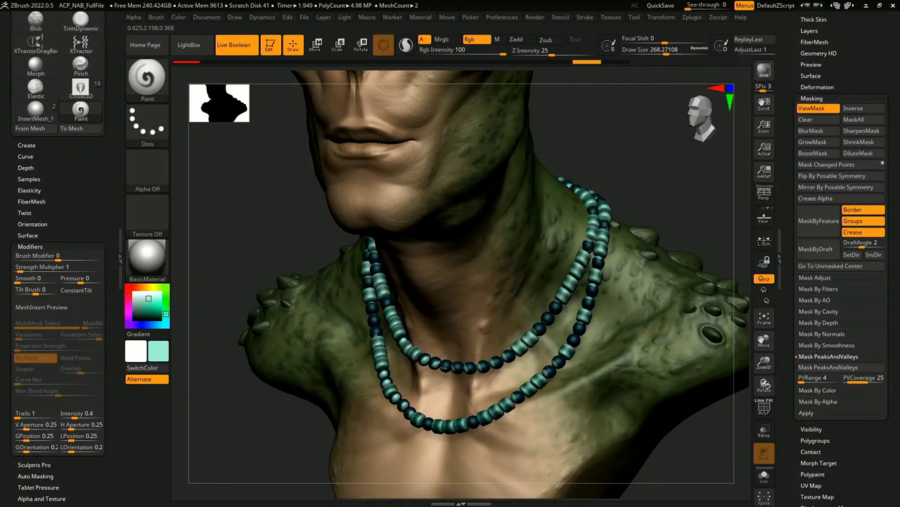
drag(366, 393, 489, 401)
shift+drag(701, 199, 689, 197)
key(ctrl+h)
mouse_move(668, 246)
mouse_down()
mouse_move(692, 257)
mouse_move(687, 226)
mouse_move(678, 289)
mouse_move(629, 301)
mouse_move(633, 281)
mouse_move(601, 338)
mouse_move(600, 374)
mouse_up()
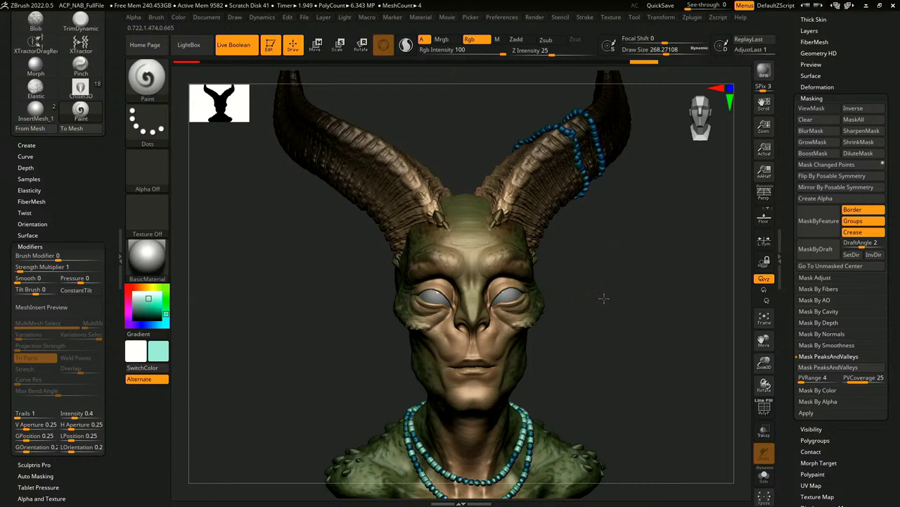
Step: Invert the mask on the bead strand wrapped around the horn and paint its beads with the same pale aqua
drag(604, 298, 630, 327)
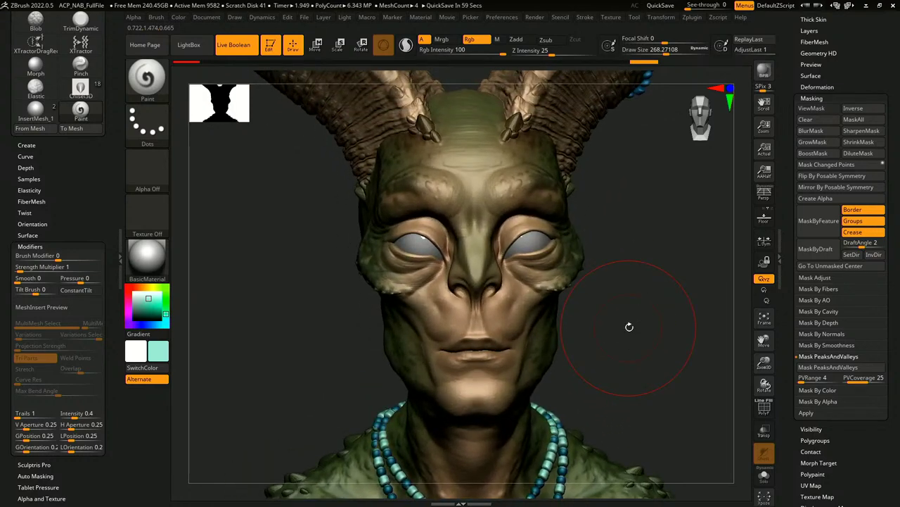
drag(628, 333, 610, 308)
drag(633, 305, 538, 243)
alt+drag(614, 290, 591, 408)
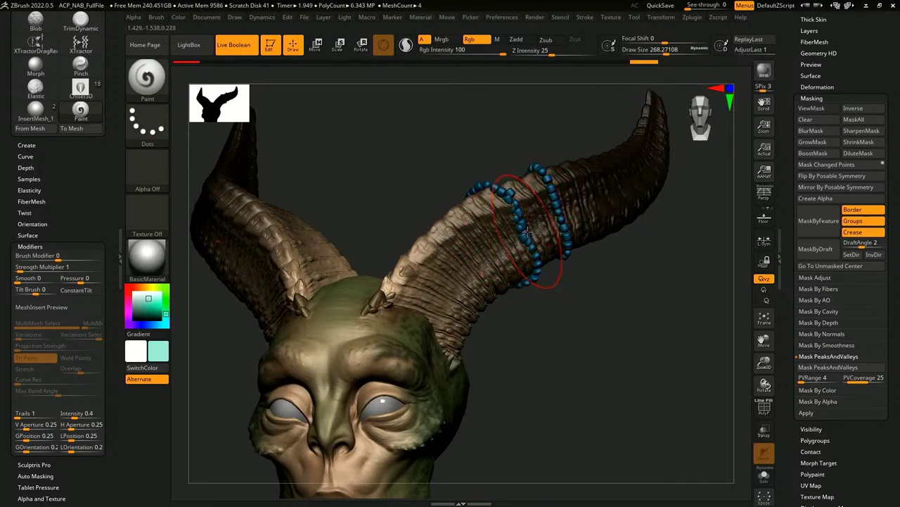
key(ctrl+h)
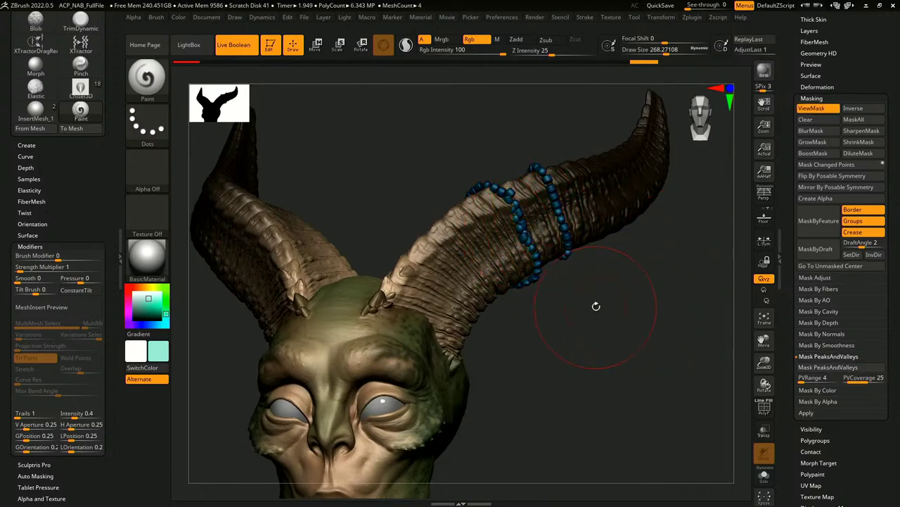
ctrl+click(596, 306)
mouse_move(569, 242)
mouse_down()
mouse_move(525, 201)
mouse_move(508, 198)
mouse_move(533, 261)
mouse_up()
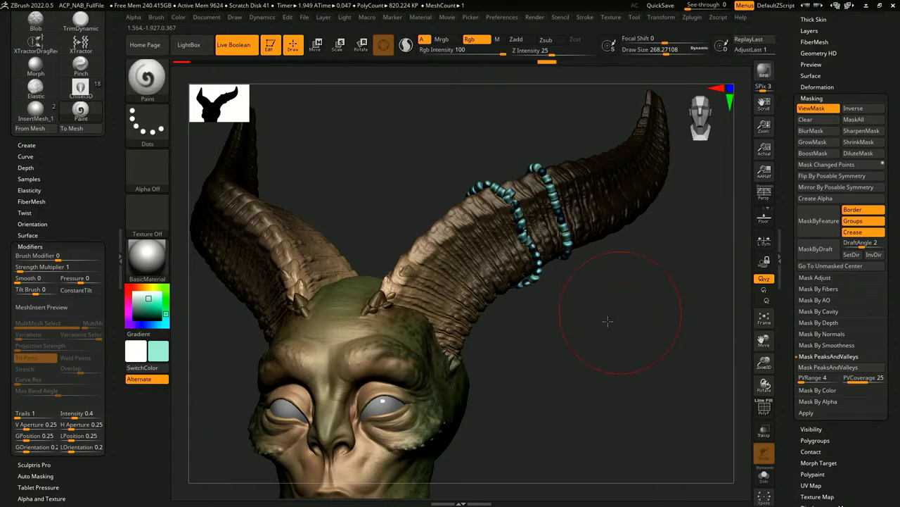
drag(607, 321, 496, 334)
mouse_move(589, 231)
mouse_down()
mouse_move(604, 218)
mouse_move(598, 243)
mouse_up()
mouse_move(551, 356)
mouse_down()
mouse_move(623, 384)
mouse_move(671, 363)
mouse_move(666, 285)
mouse_move(683, 288)
mouse_move(657, 342)
mouse_move(663, 322)
mouse_move(595, 302)
mouse_up()
key(ctrl+h)
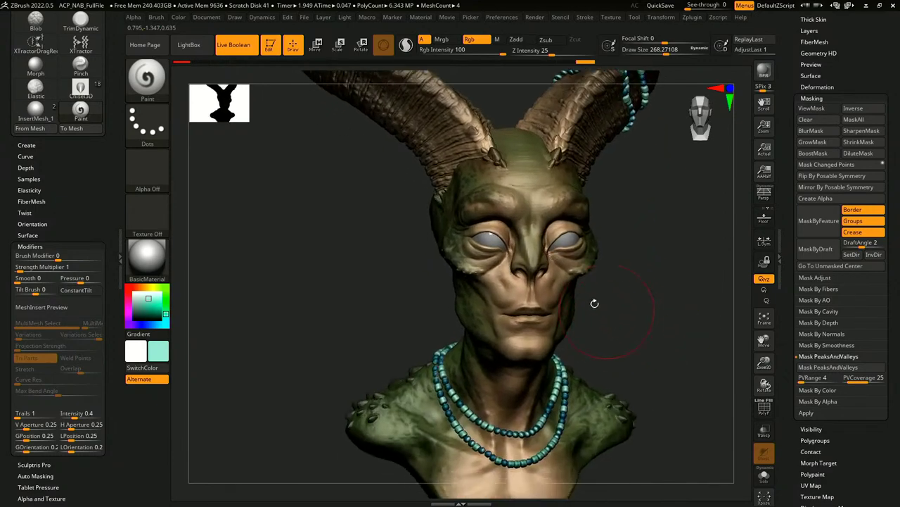
Step: Choose a dark teal, select the head, set the draw size to about 172 and paint around the eyes, under the nose and on the lips
key(b)
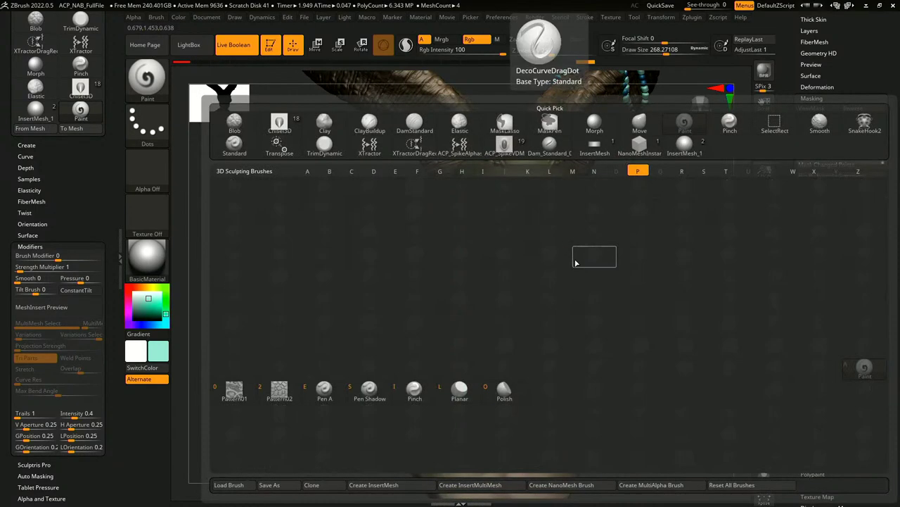
drag(152, 298, 142, 314)
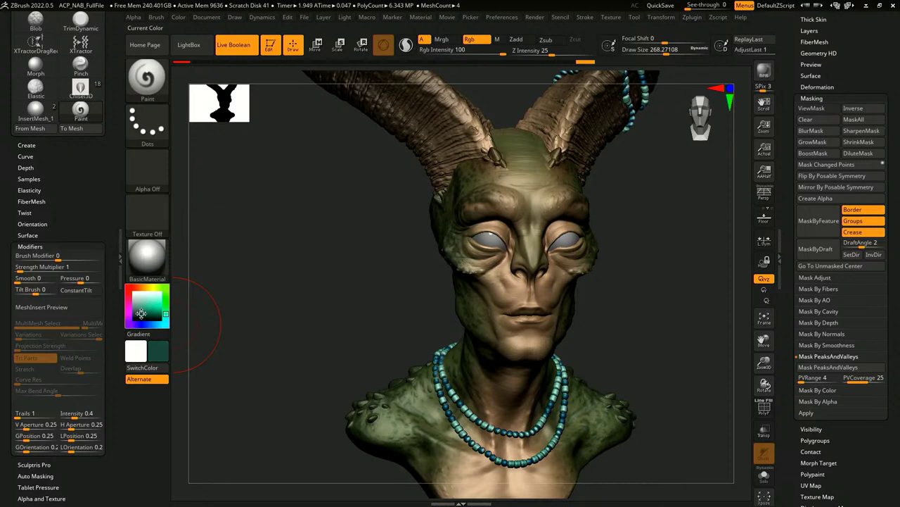
alt+click(545, 276)
key(space)
drag(543, 272, 532, 271)
drag(490, 240, 485, 243)
drag(563, 237, 573, 240)
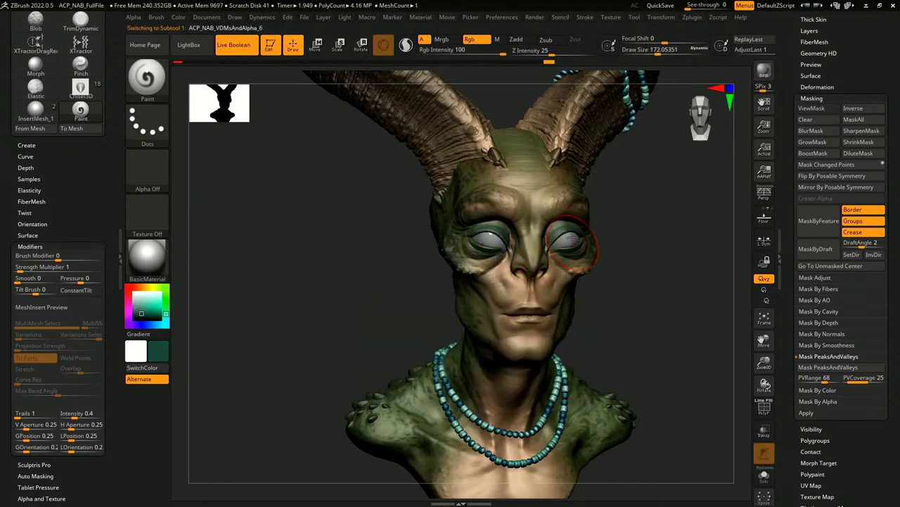
mouse_move(539, 295)
mouse_down()
mouse_move(514, 315)
mouse_move(567, 313)
mouse_move(557, 320)
mouse_up()
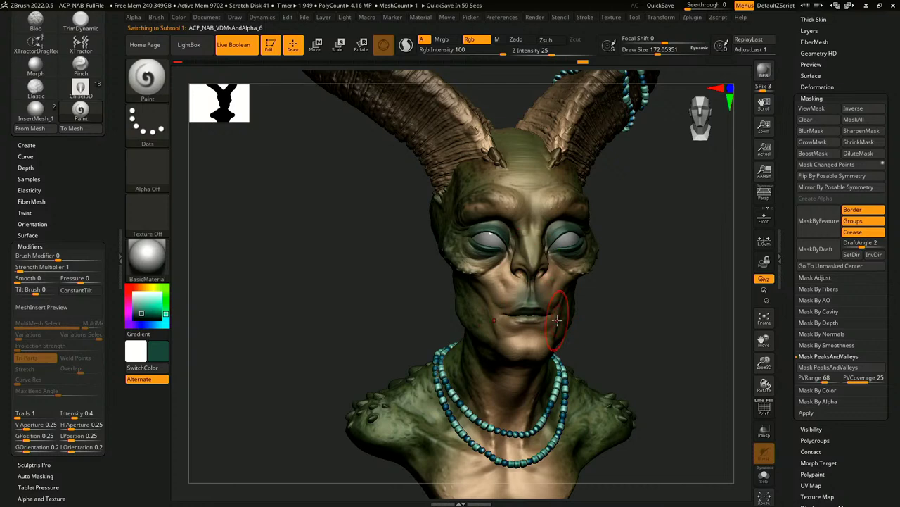
Step: Open the layer settings of the head
click(829, 111)
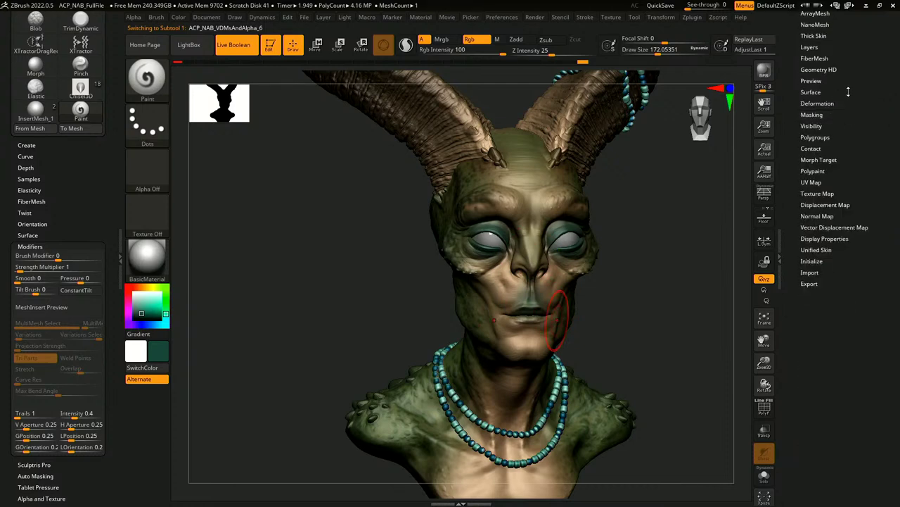
click(828, 67)
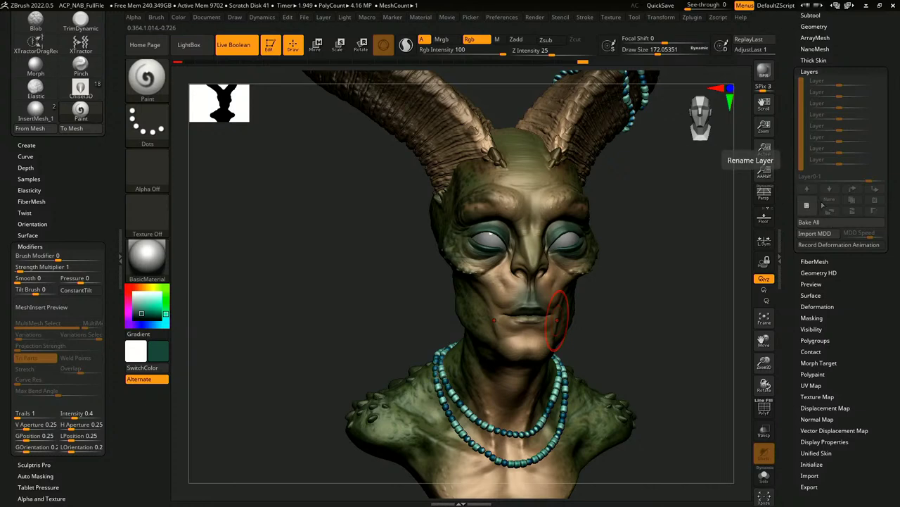
drag(710, 273, 674, 274)
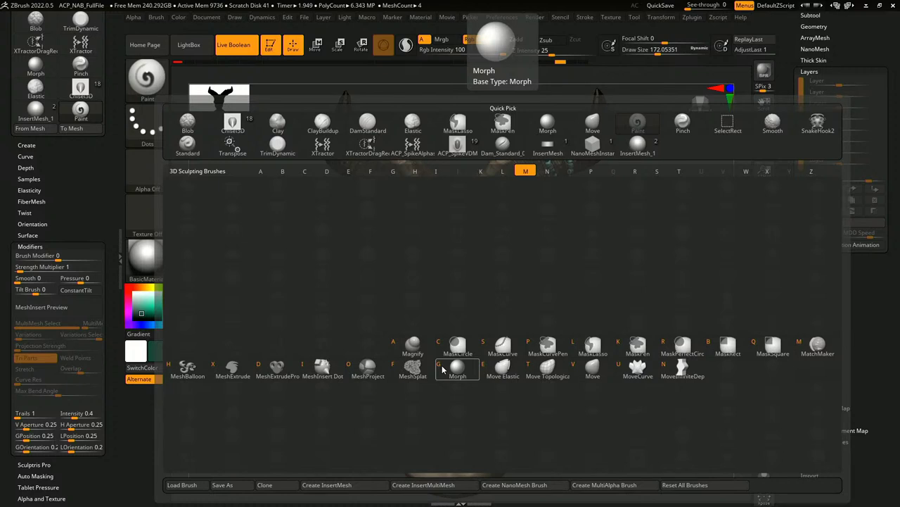
Step: Switch the sculpting brush to ClayBuildup
click(442, 366)
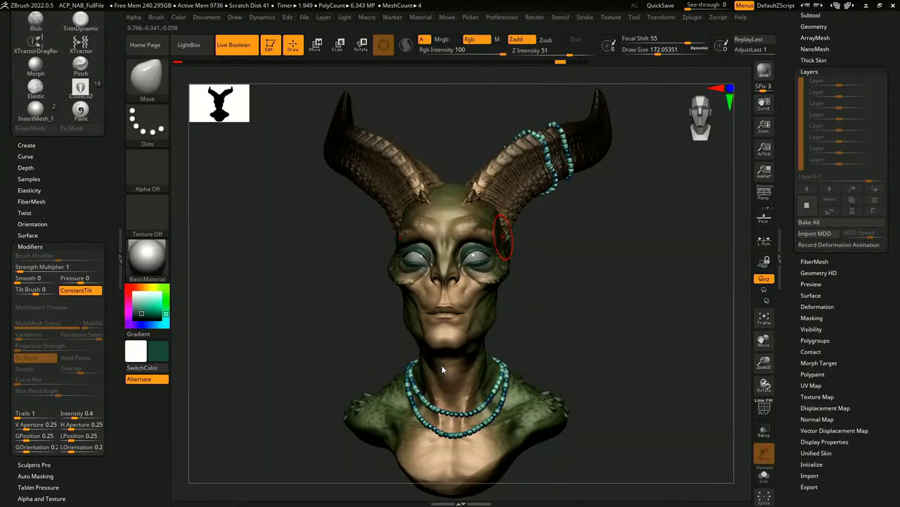
key(b)
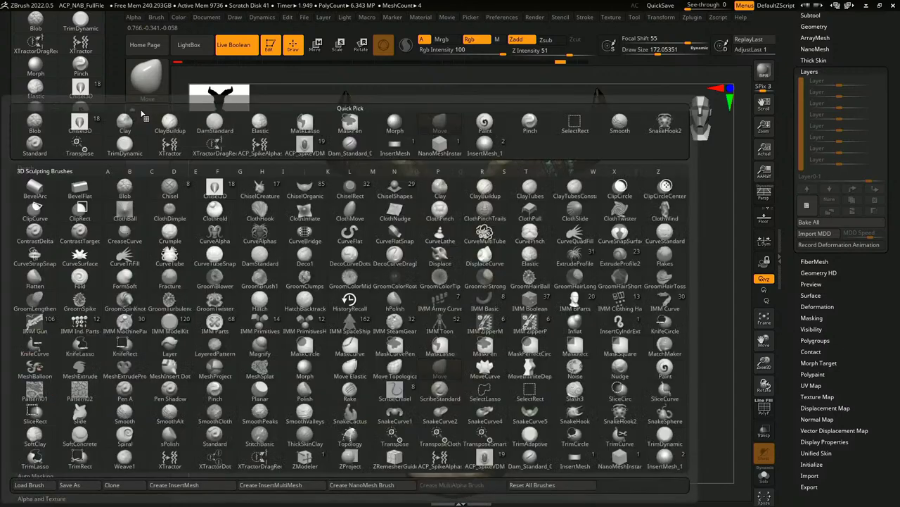
key(c)
key(b)
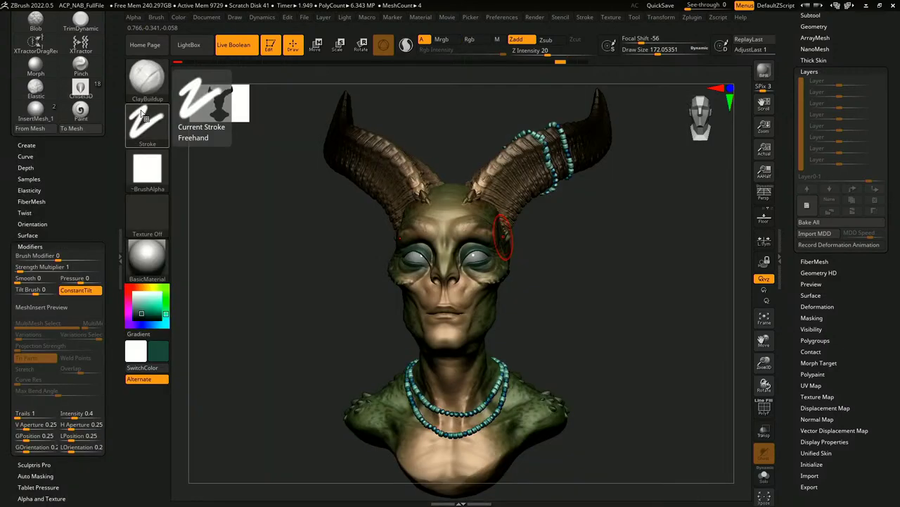
key(b)
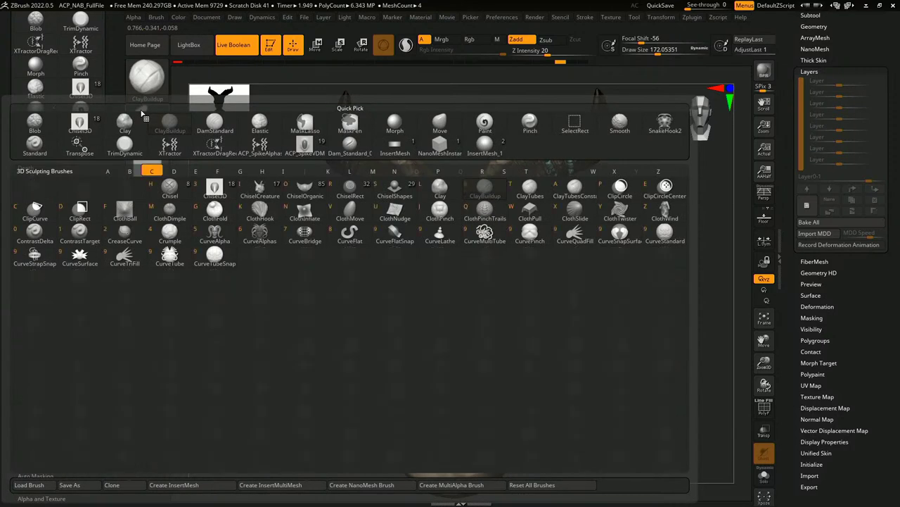
key(Escape)
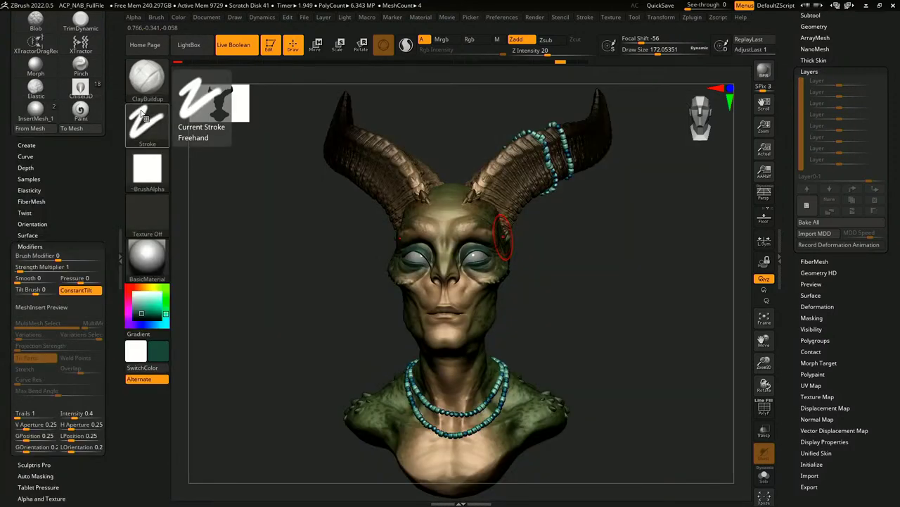
Step: Set the brush's draw size to about 576 and its focal shift to -24
drag(537, 245, 523, 243)
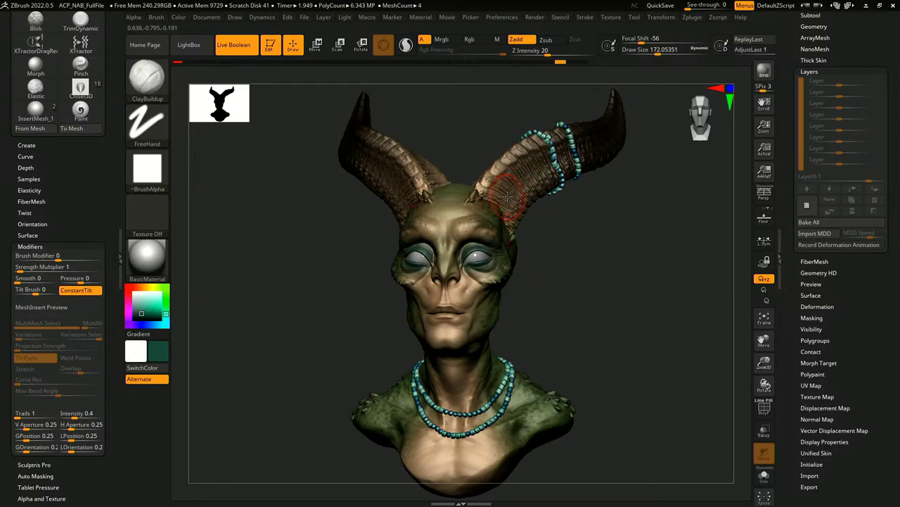
key(space)
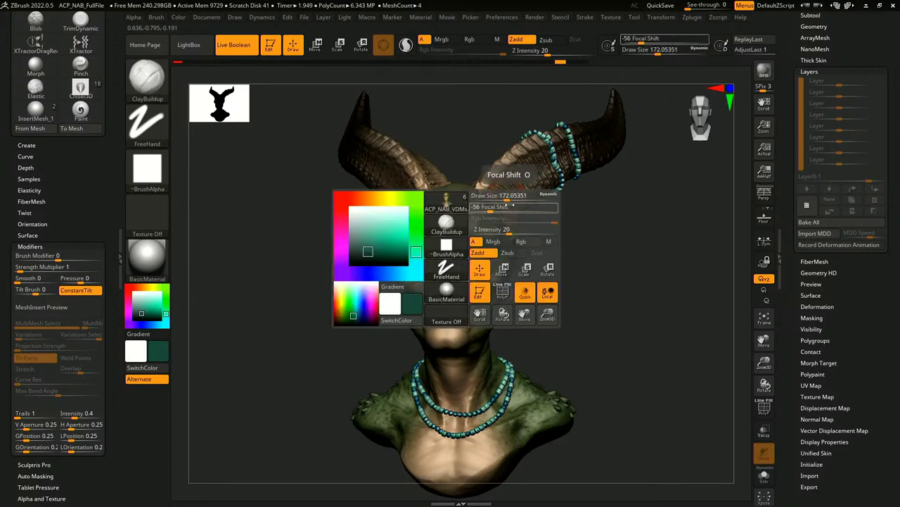
key(space)
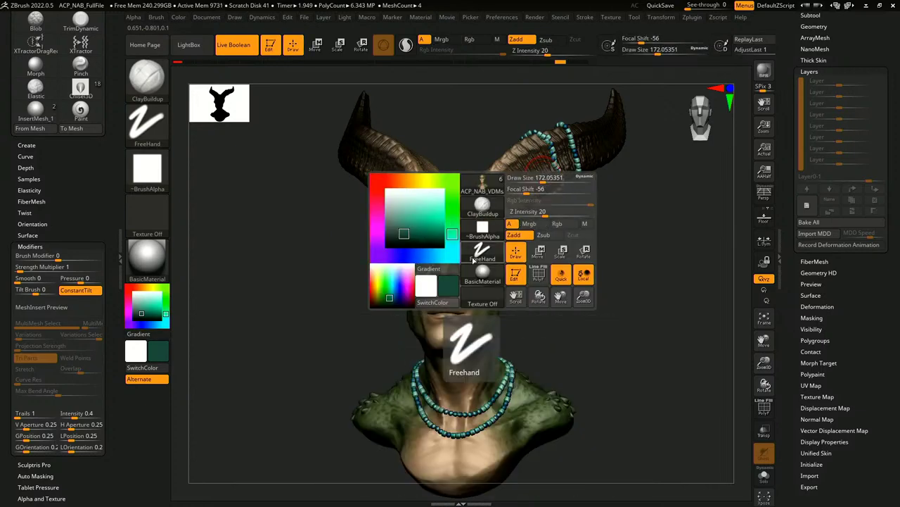
mouse_move(540, 180)
mouse_down()
mouse_move(593, 168)
mouse_move(571, 171)
mouse_move(574, 195)
mouse_move(513, 200)
mouse_up()
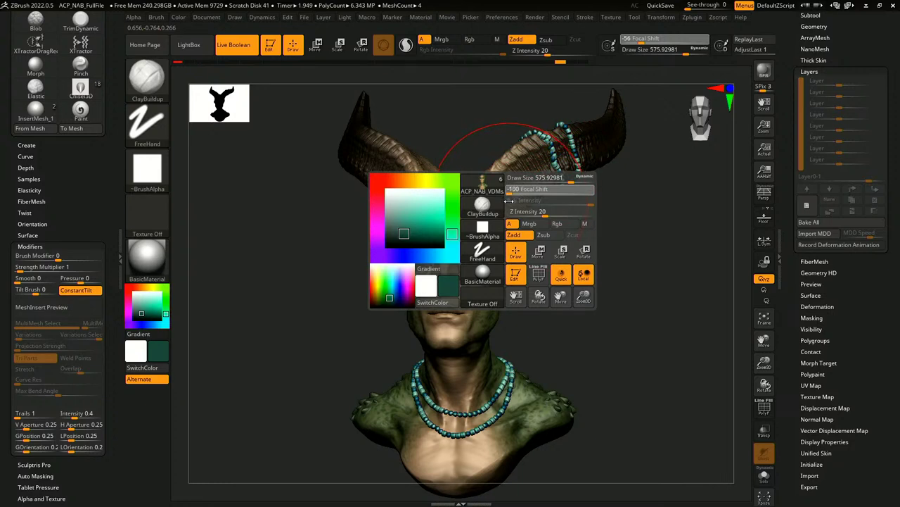
mouse_move(511, 200)
mouse_down()
mouse_move(592, 193)
mouse_move(541, 197)
mouse_up()
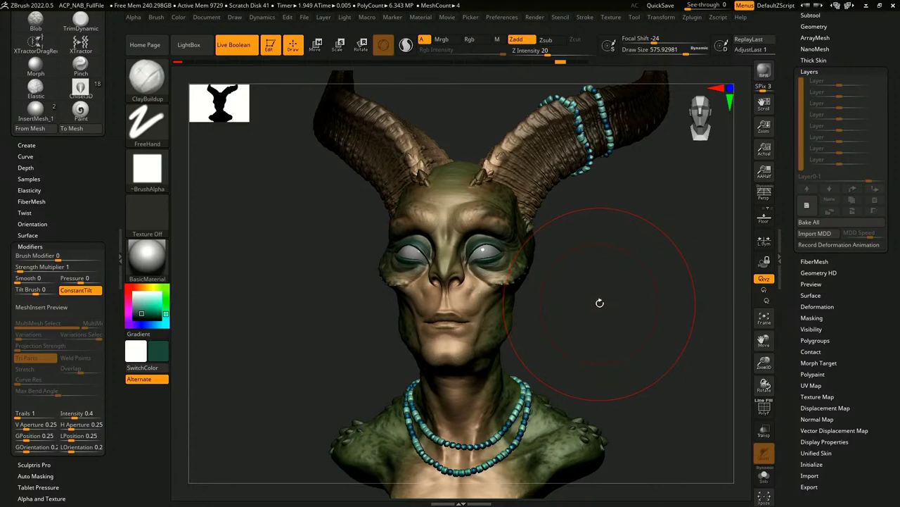
Step: Switch to the Sphere3D tool, convert it to a PolyMesh3D and subdivide it up to SDiv 3
key(b)
key(d)
key(s)
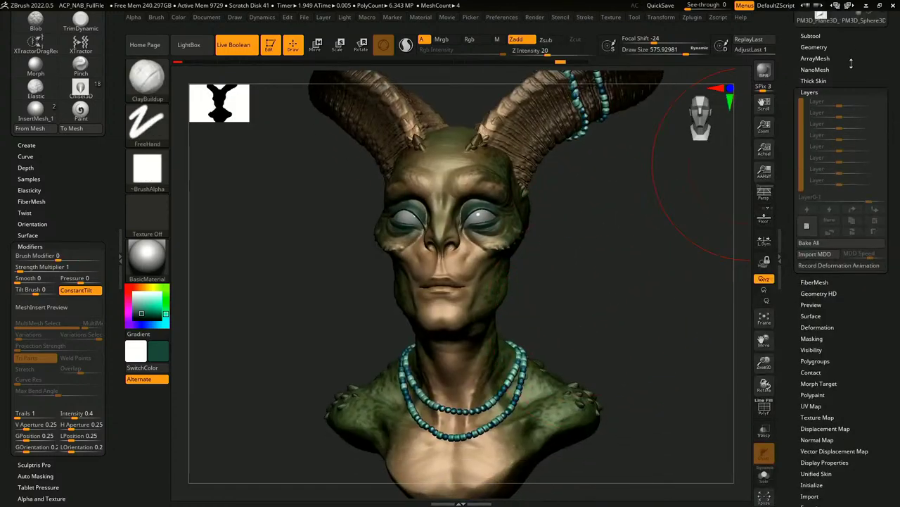
click(819, 307)
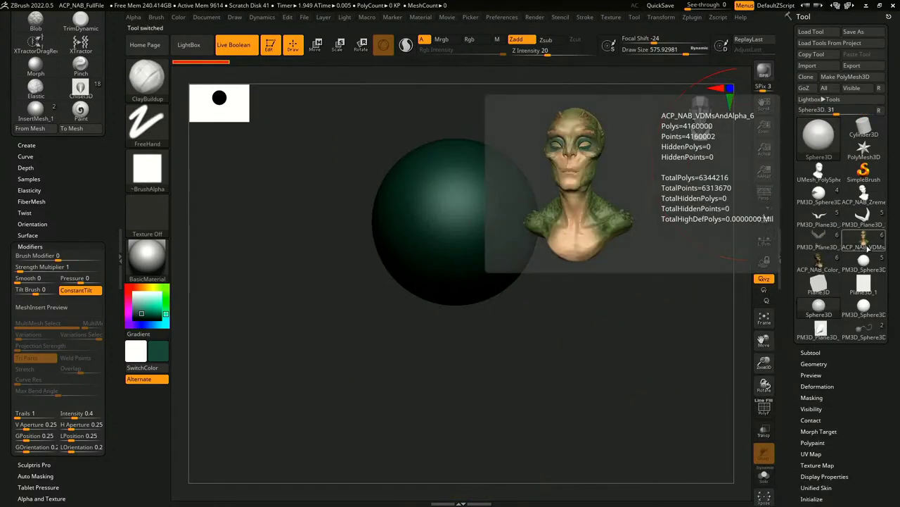
click(864, 76)
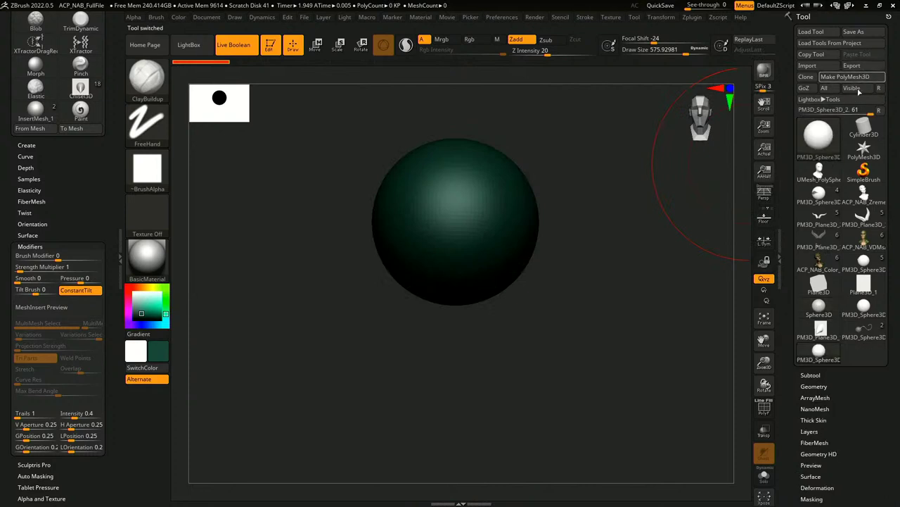
click(836, 384)
click(820, 177)
click(817, 169)
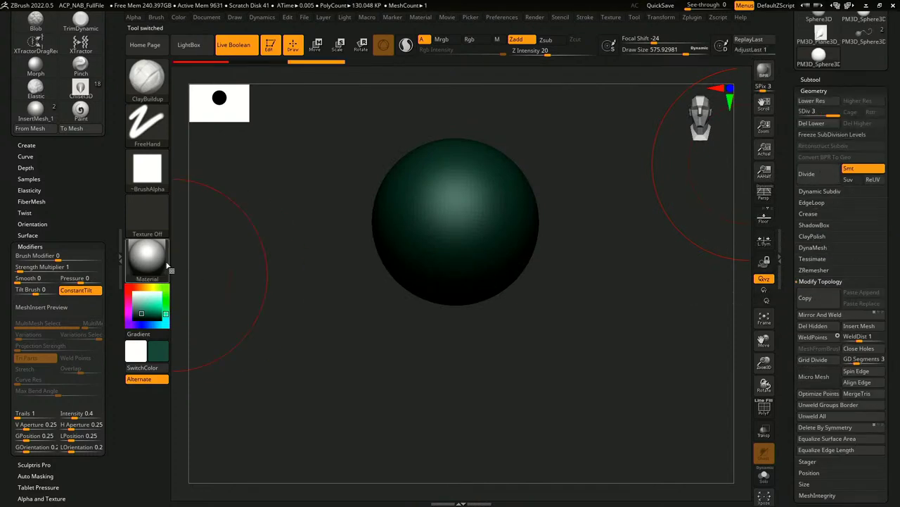
Step: Set the paint colour to white and the ClayBuildup draw size to about 182
drag(141, 302, 134, 276)
mouse_move(584, 187)
ctrl+right_down()
mouse_move(602, 242)
mouse_move(669, 299)
ctrl+right_up()
key(space)
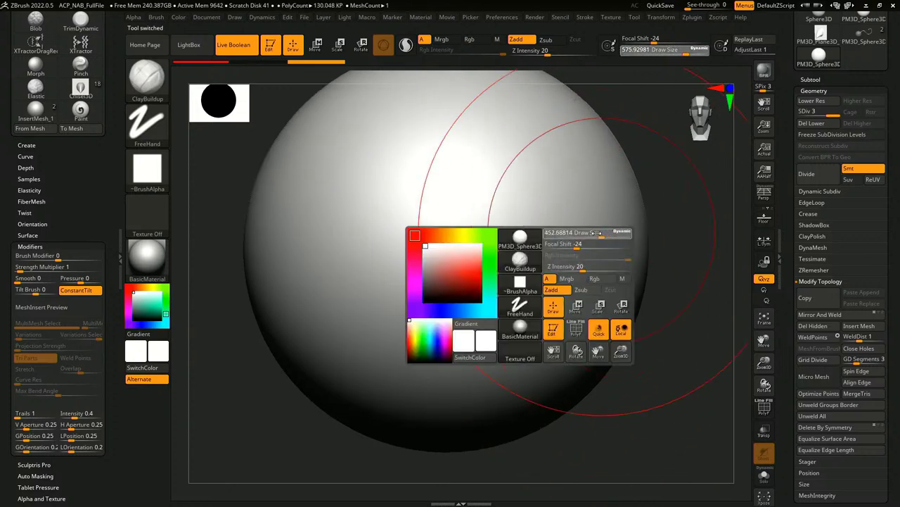
drag(608, 234, 582, 233)
Step: Test raised and carved ClayBuildup strokes on the sphere, including one at Z Intensity 100, and undo them
drag(470, 142, 439, 285)
alt+drag(525, 170, 485, 294)
key(space)
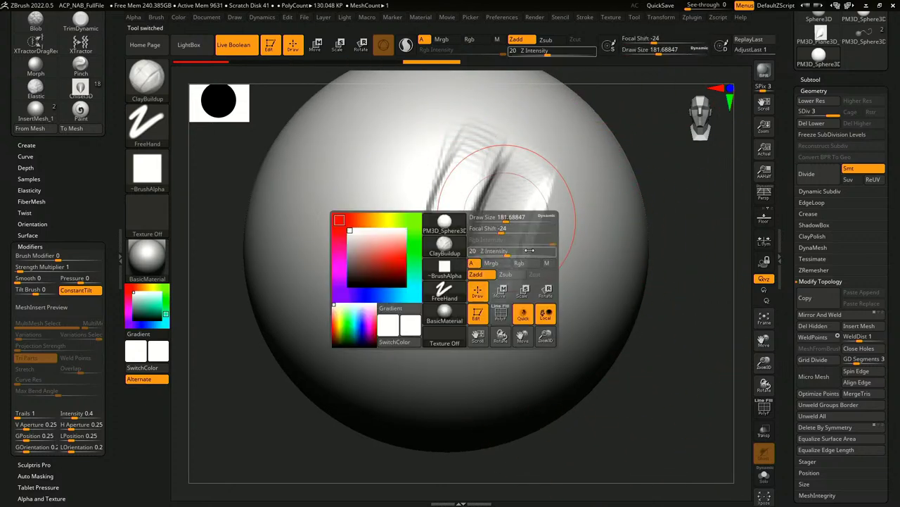
drag(531, 253, 557, 253)
drag(586, 173, 548, 300)
key(ctrl+z)
key(ctrl+z)
key(ctrl+z)
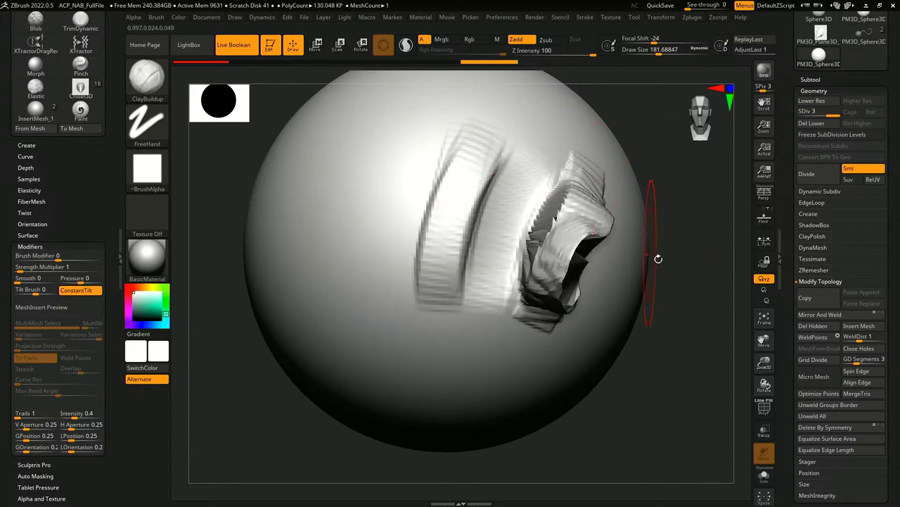
Step: Set the brush's Z Intensity to 0 and enable Rgb with an Rgb Intensity of 80
key(space)
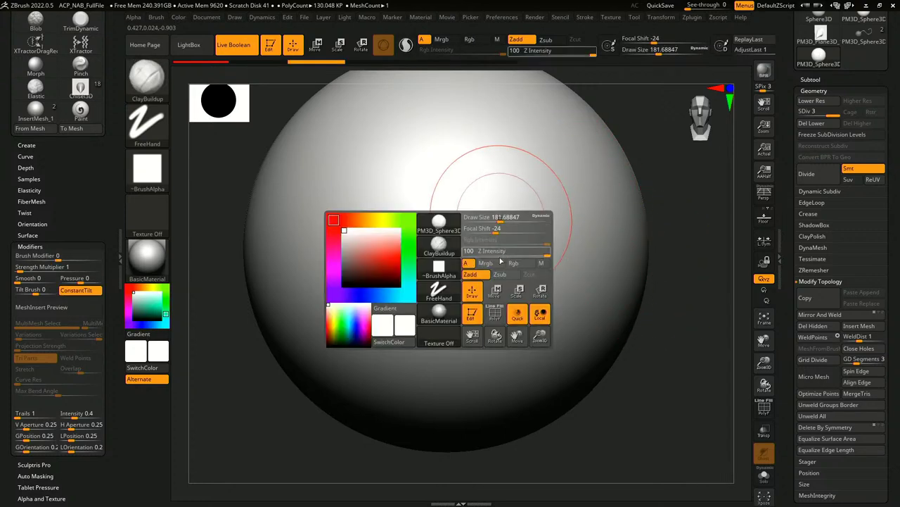
drag(527, 256, 462, 256)
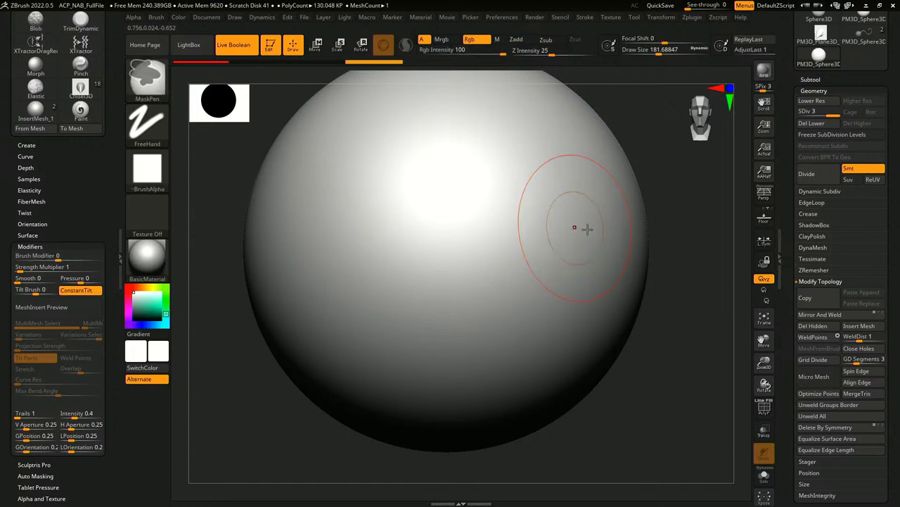
key(space)
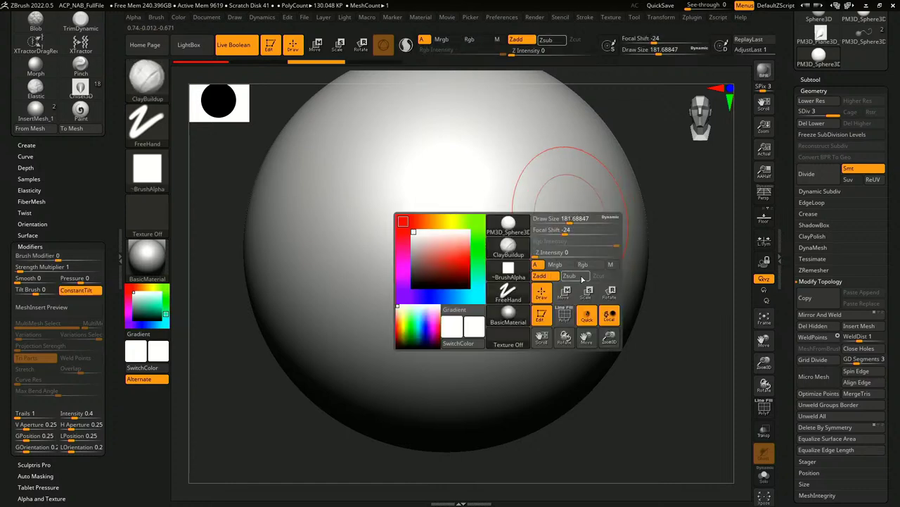
click(584, 264)
click(575, 243)
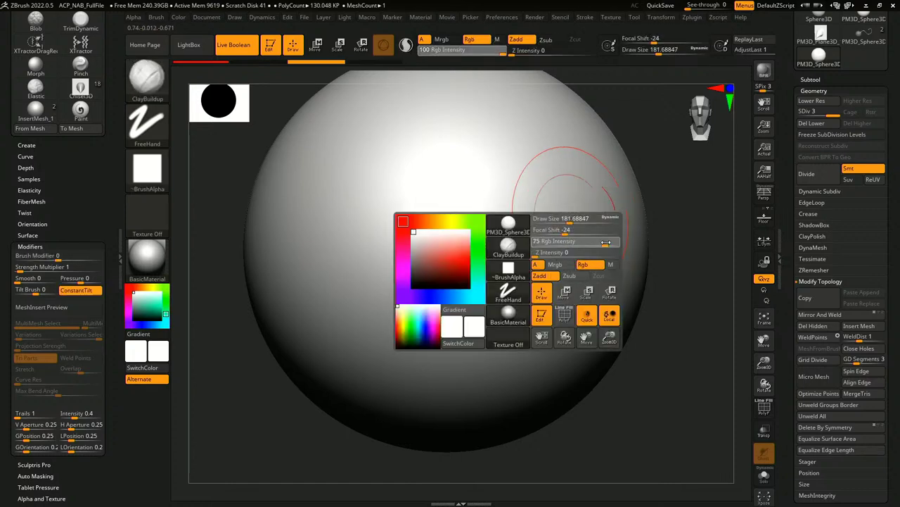
drag(605, 242, 609, 242)
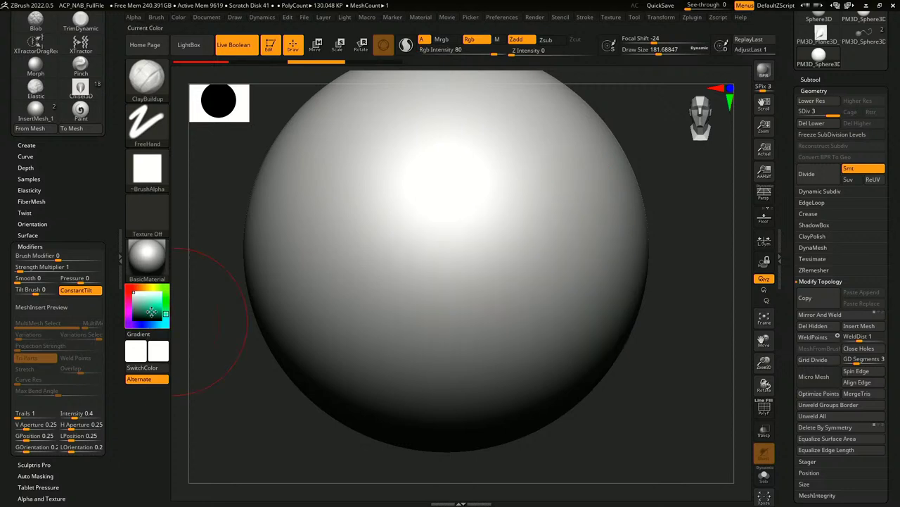
Step: Fill the whole sphere with white
click(154, 314)
click(135, 291)
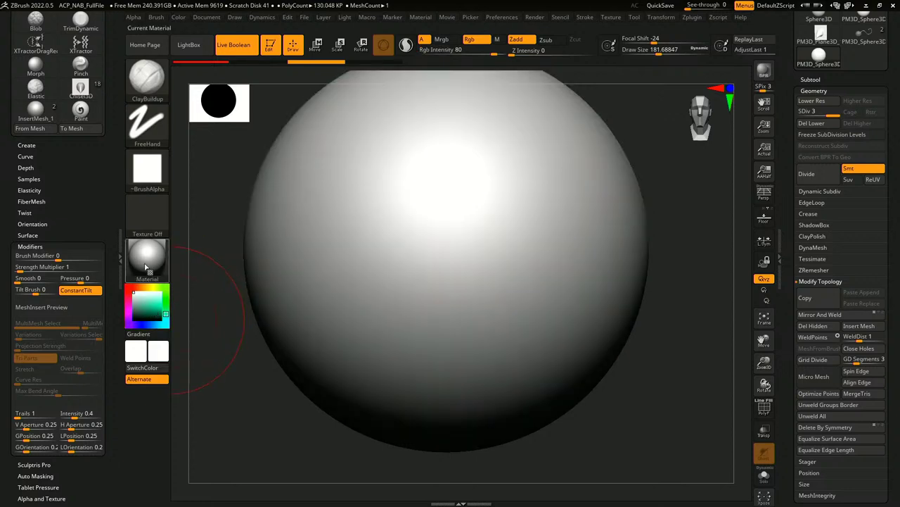
click(178, 17)
click(215, 219)
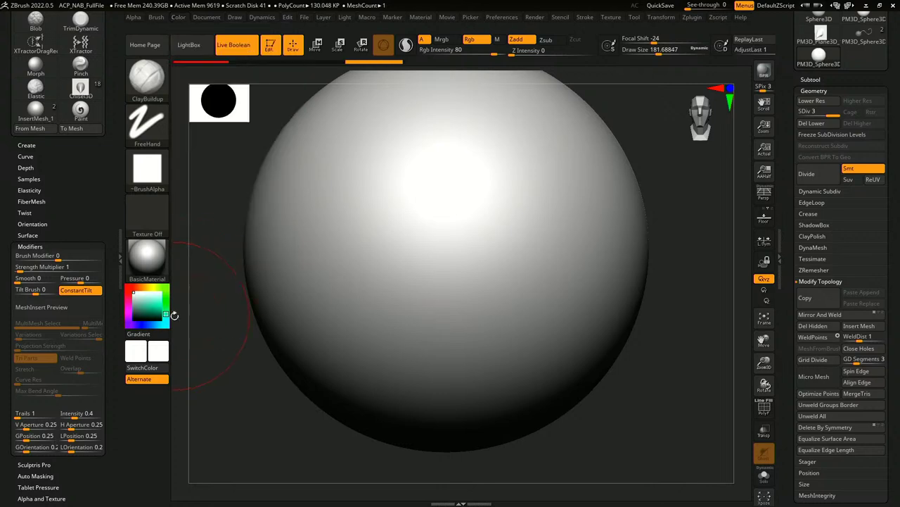
Step: Pick a teal green, test paint strokes on the sphere at Rgb Intensity 80 and 4, and undo them
click(159, 313)
drag(450, 237, 556, 159)
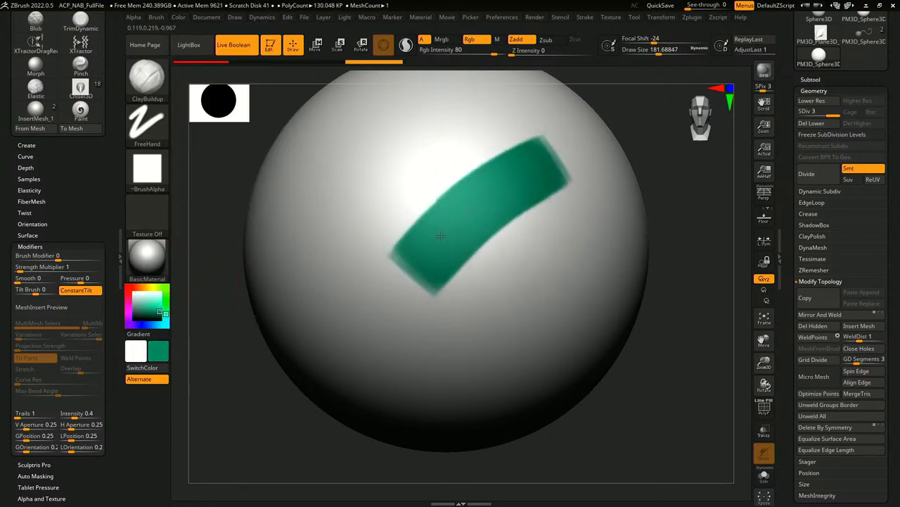
key(space)
key(space)
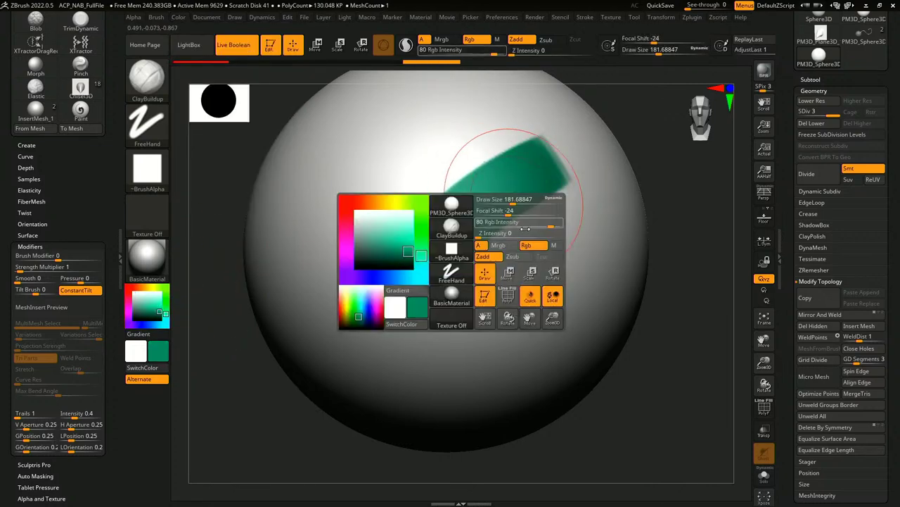
drag(517, 224, 493, 223)
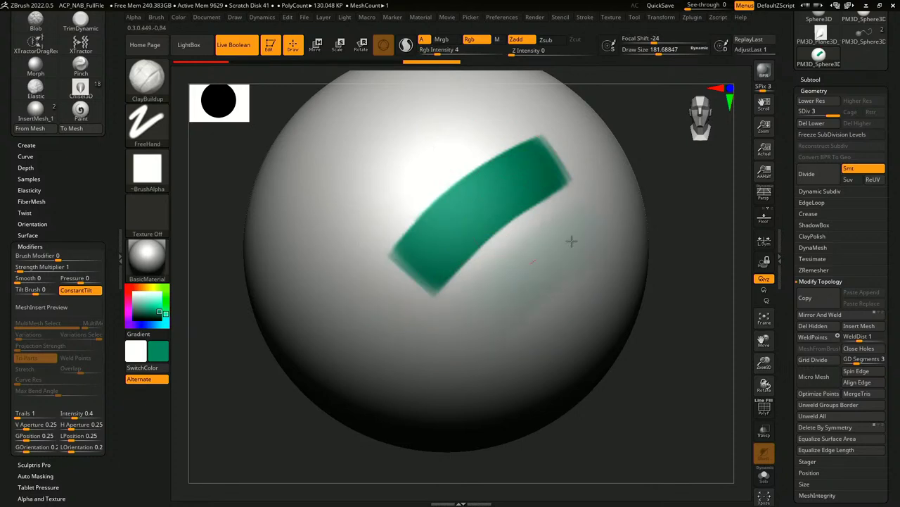
mouse_move(572, 241)
right_down()
mouse_move(633, 325)
mouse_move(621, 313)
right_up()
key(ctrl+z)
key(ctrl+z)
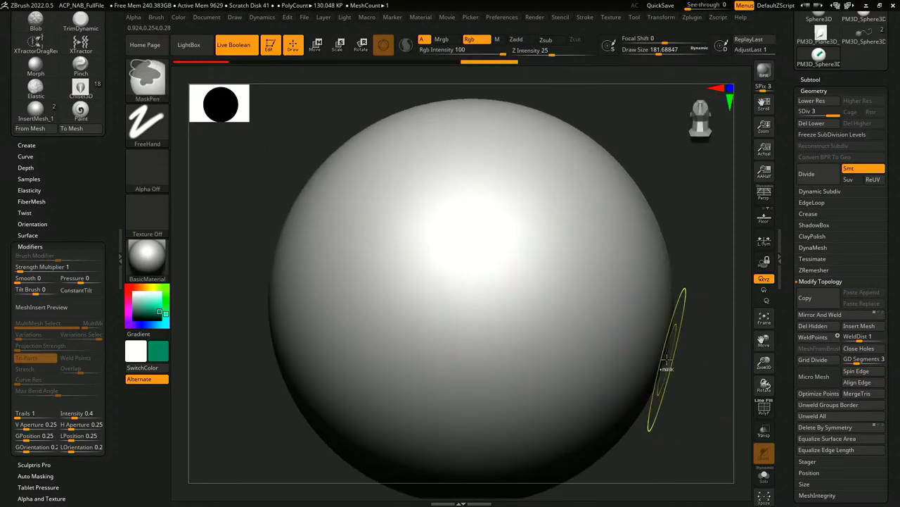
Step: Assign Alpha 11 to the brush and set Z Intensity to 1 and Rgb Intensity to 100
key(space)
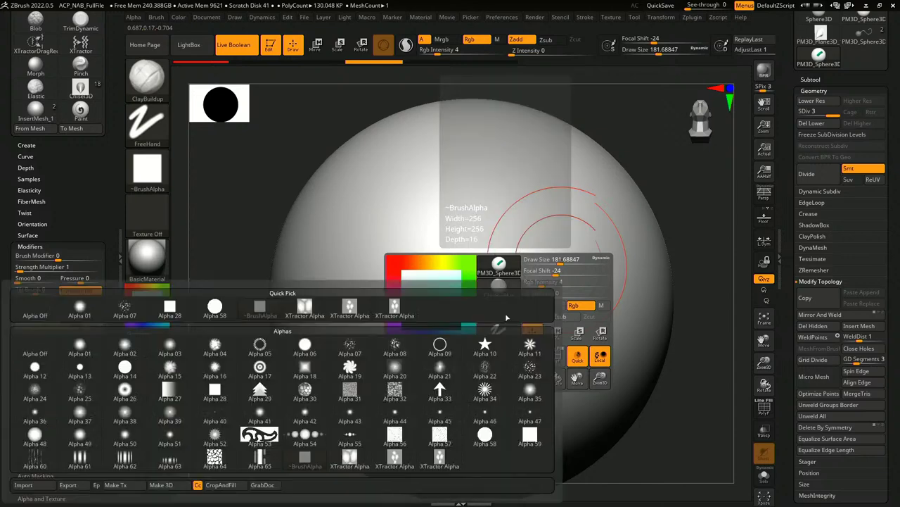
click(512, 317)
click(530, 346)
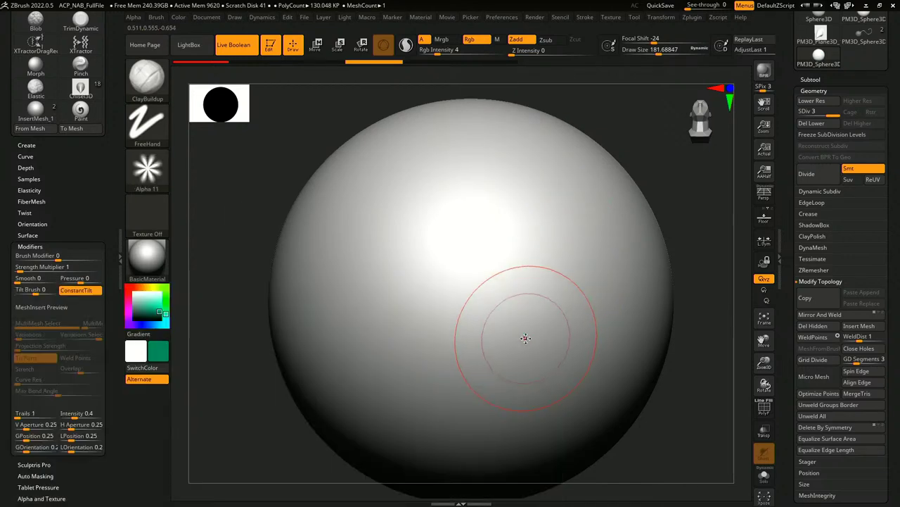
key(space)
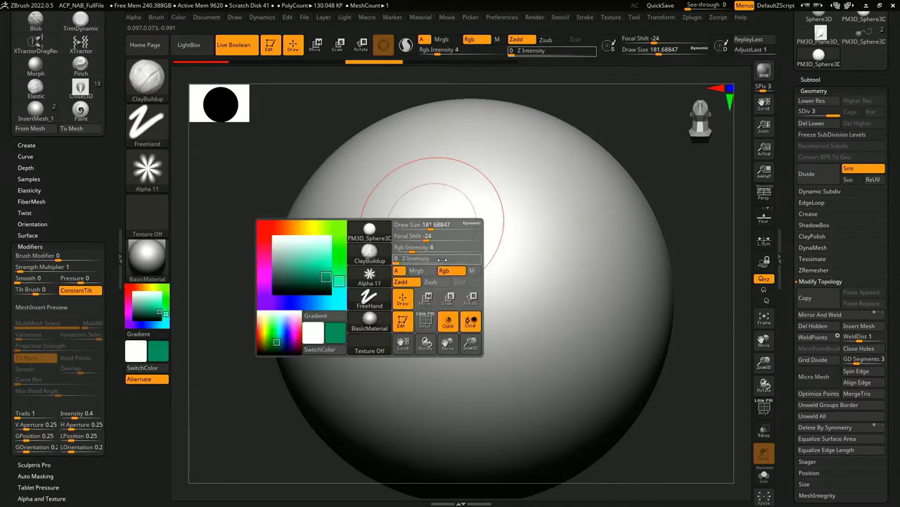
mouse_move(438, 260)
mouse_down()
mouse_move(454, 258)
mouse_move(402, 258)
mouse_up()
drag(413, 248, 484, 247)
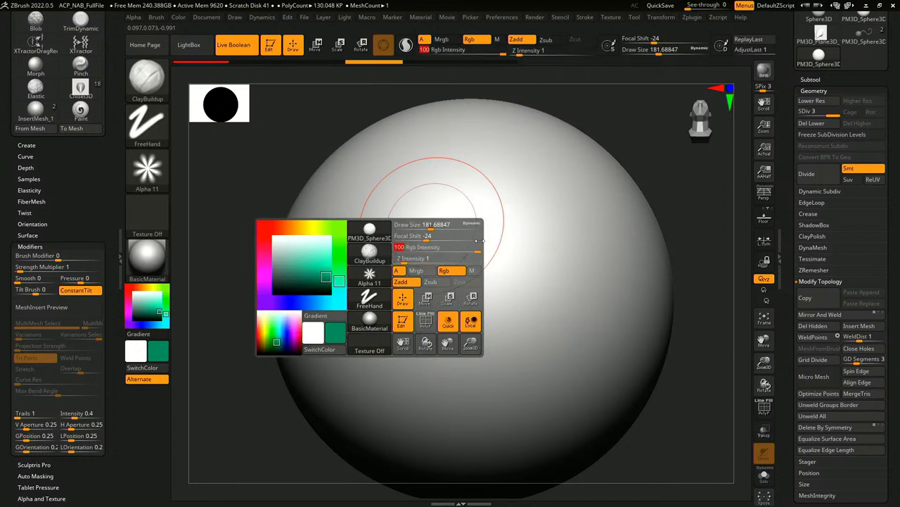
Step: Paint several green freehand strokes with Alpha 11, two vertical ones and others higher up on the sphere
drag(524, 188, 529, 361)
drag(581, 194, 581, 372)
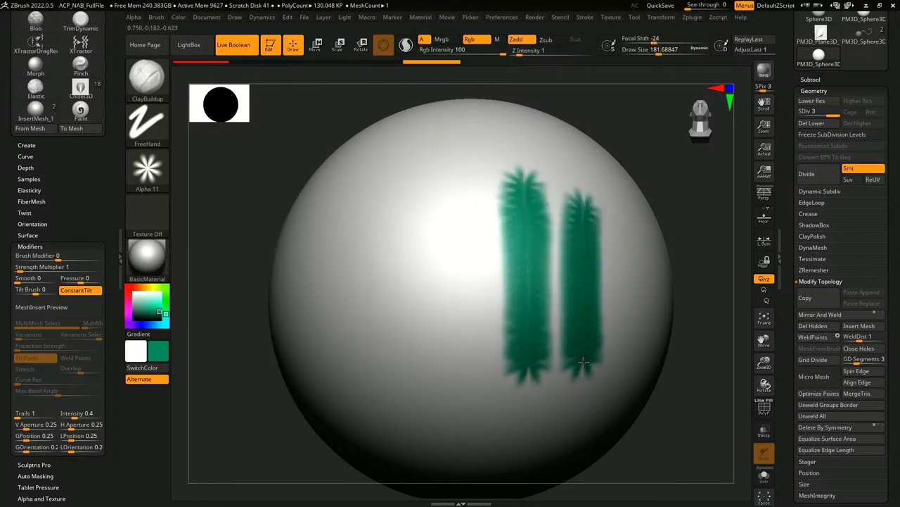
right_click(582, 350)
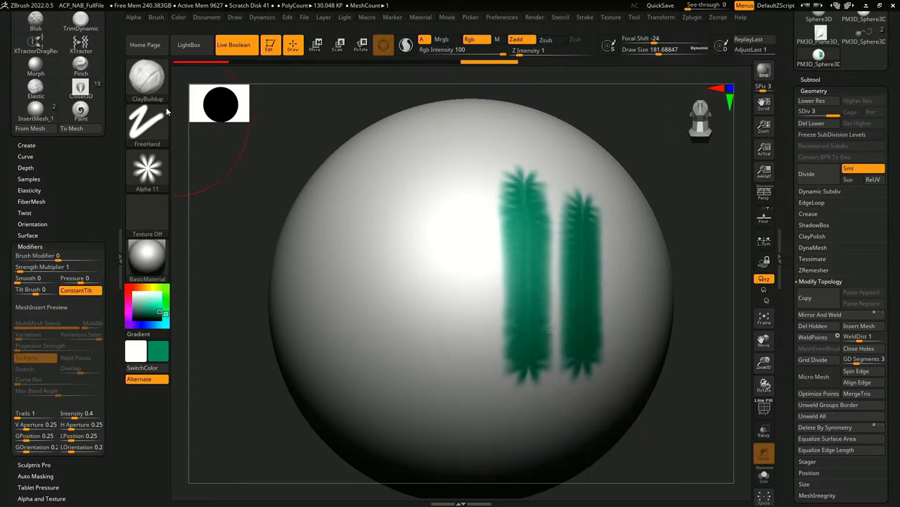
drag(434, 109, 389, 143)
mouse_move(389, 142)
right_down()
mouse_move(348, 254)
mouse_move(397, 179)
mouse_move(392, 249)
right_up()
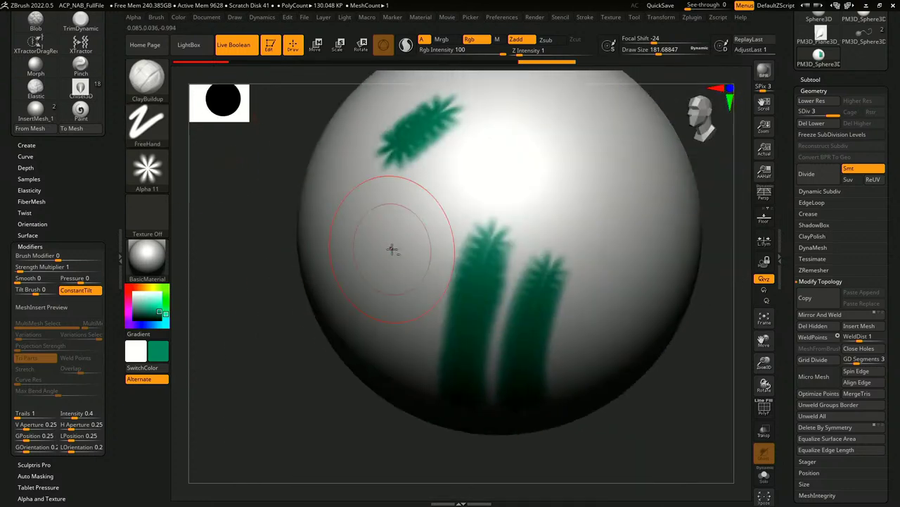
mouse_move(488, 124)
mouse_down()
mouse_move(447, 152)
mouse_move(459, 187)
mouse_up()
Step: Change the stroke type to DragRect and stamp single green flower shapes around the painted strokes
click(159, 156)
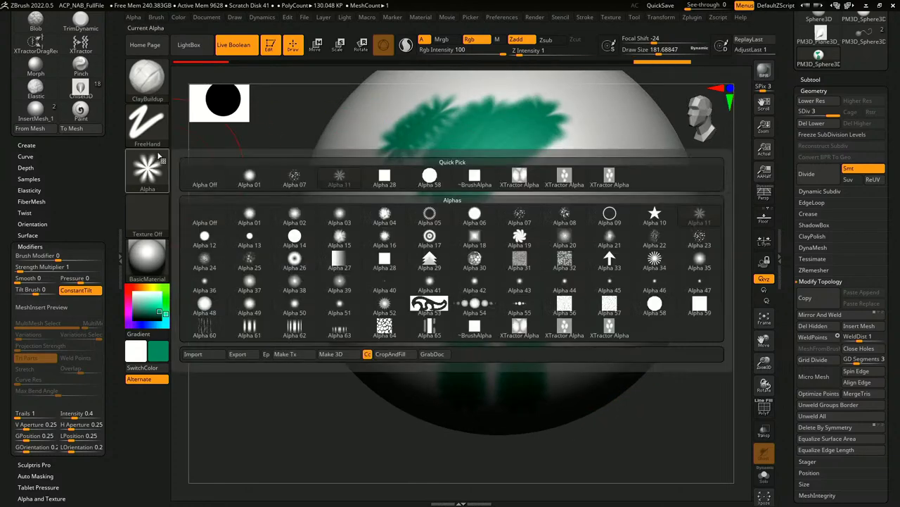
click(147, 123)
click(246, 130)
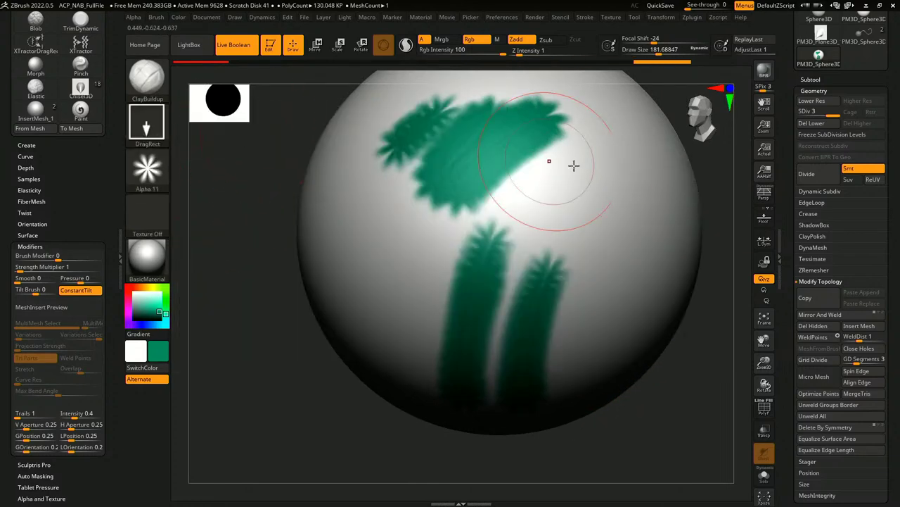
drag(595, 165, 576, 329)
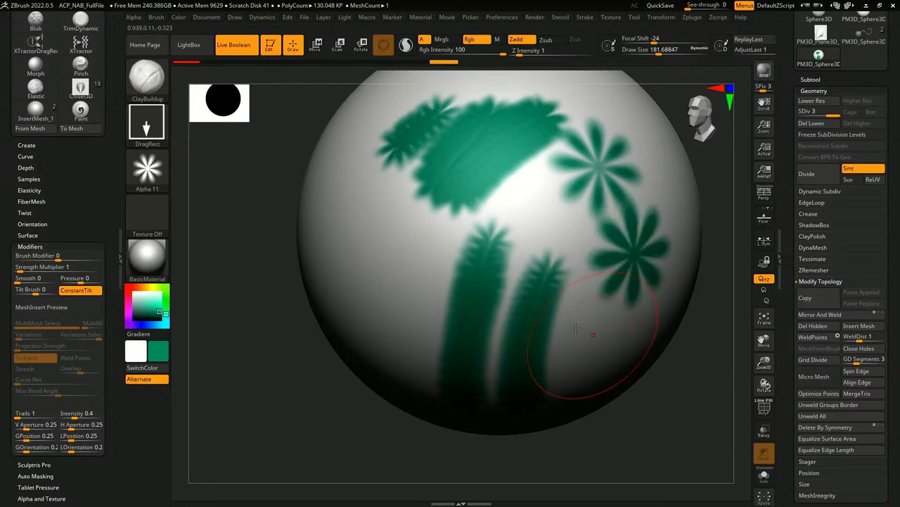
drag(394, 224, 389, 383)
right_drag(366, 386, 682, 305)
Step: Change the stroke type to Spray and cover most of the sphere's front with scattered green flower shapes
click(159, 137)
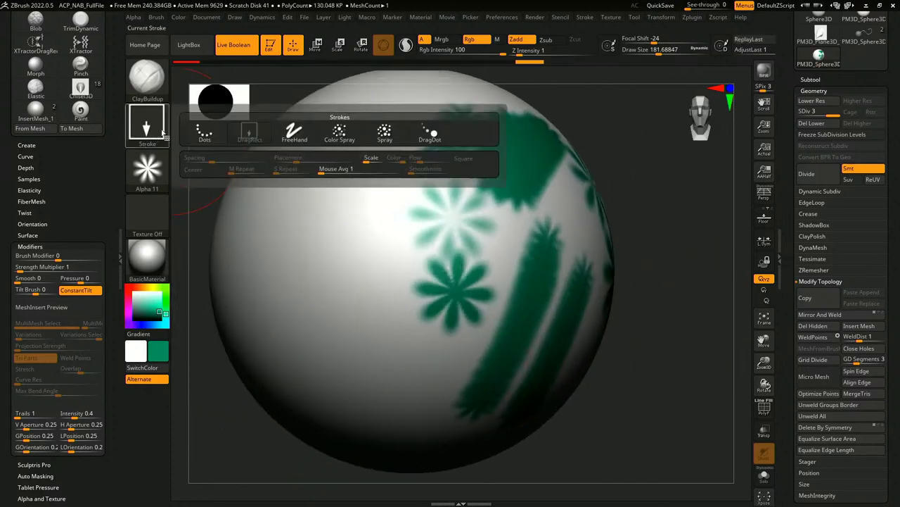
click(388, 134)
mouse_move(318, 195)
mouse_down()
mouse_move(371, 341)
mouse_move(444, 401)
mouse_move(555, 225)
mouse_move(429, 239)
mouse_move(522, 368)
mouse_move(457, 376)
mouse_move(485, 345)
mouse_up()
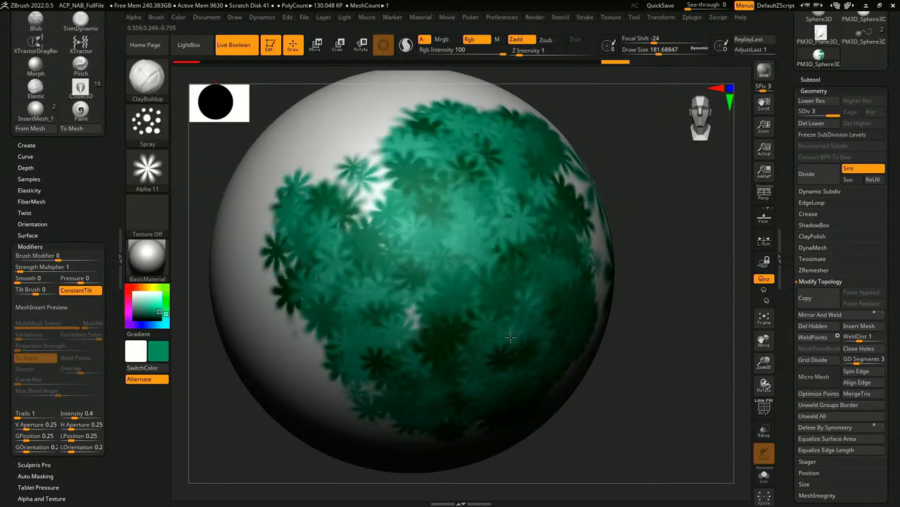
alt+right_drag(615, 361, 679, 369)
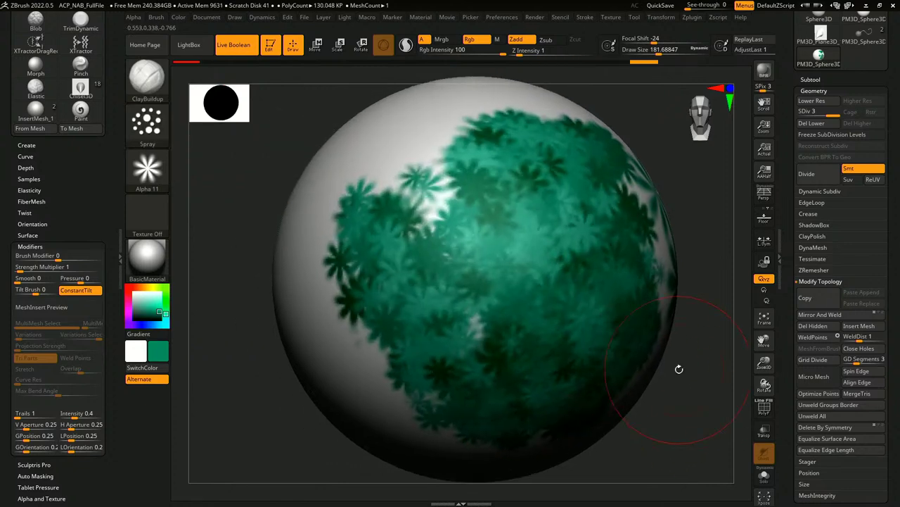
click(148, 125)
mouse_move(302, 134)
mouse_down()
mouse_move(422, 316)
mouse_move(331, 211)
mouse_move(409, 115)
mouse_up()
click(148, 124)
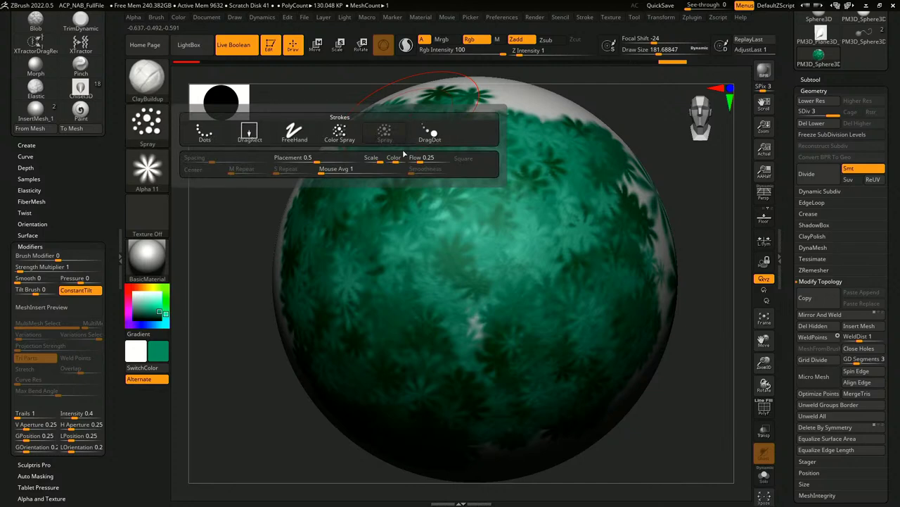
Step: Switch back to the ACP_NAB_Color_7 bust tool
mouse_move(707, 421)
mouse_down()
mouse_move(681, 422)
mouse_move(678, 412)
mouse_move(678, 428)
mouse_up()
key(space)
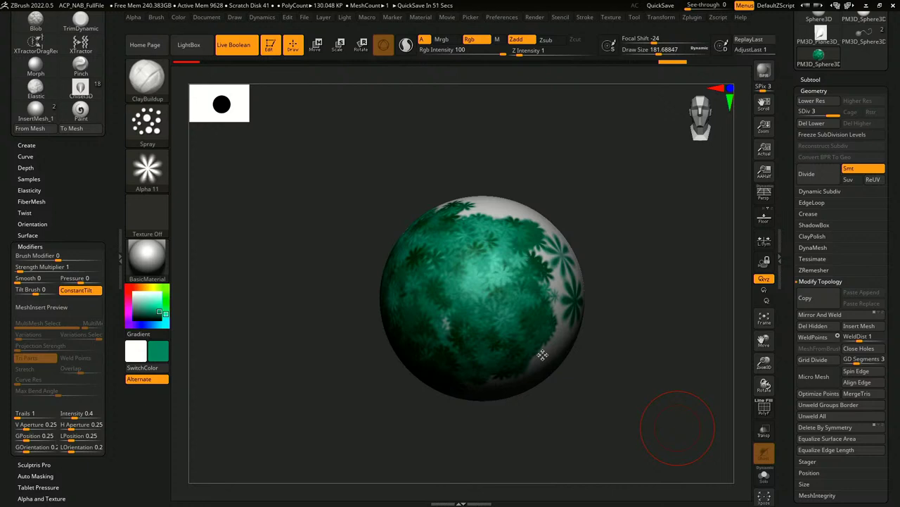
scroll(840, 211, up, 3)
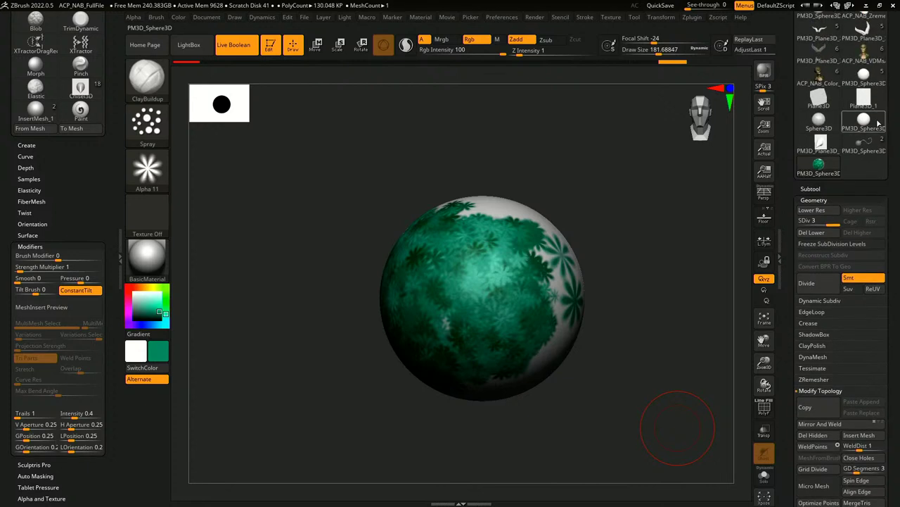
click(820, 72)
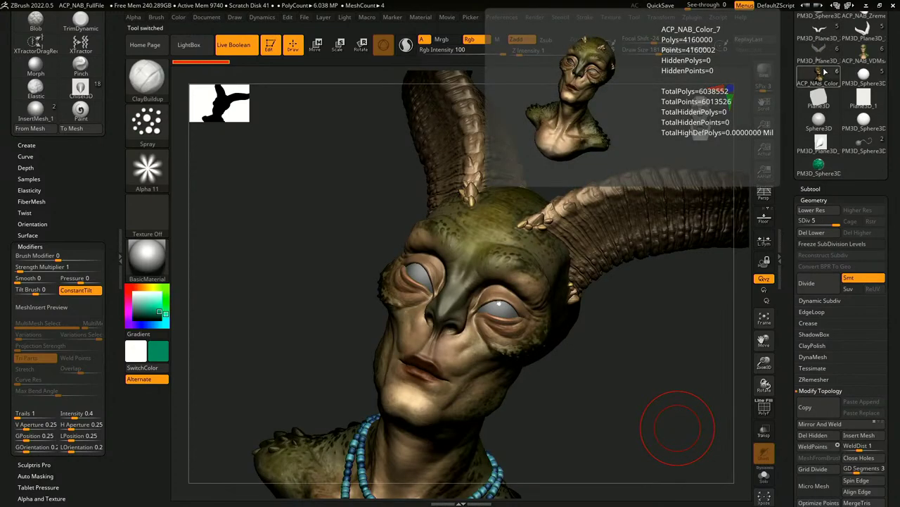